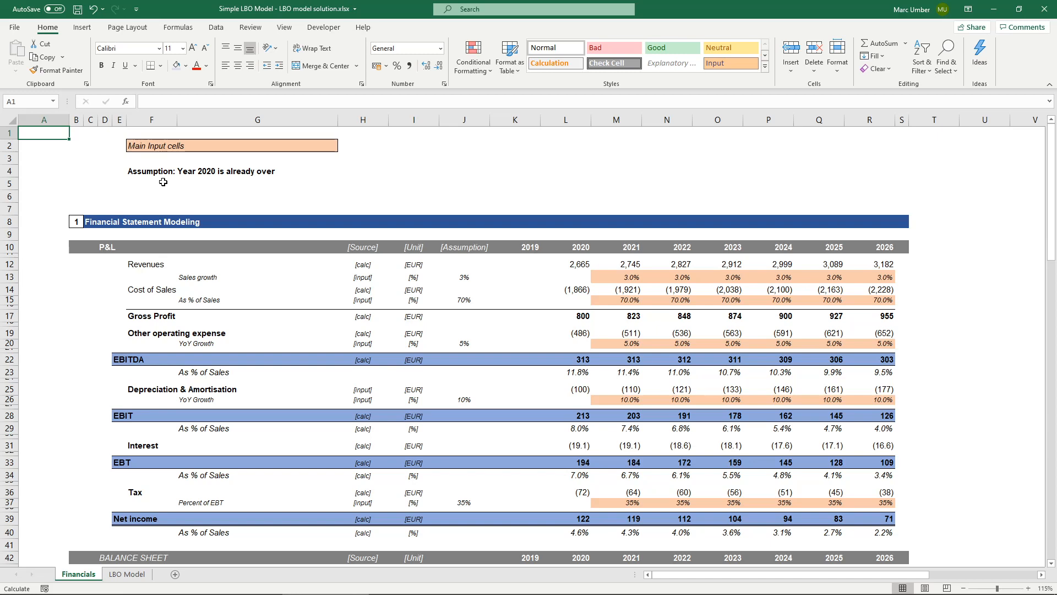
Undo the last change to restore the "LBO in early 2022" assumption, and check the 2021 and 2022 headings of the P&L.
{"action": "key", "text": "ctrl+z"}
{"action": "left_click", "coordinate": [211, 197]}
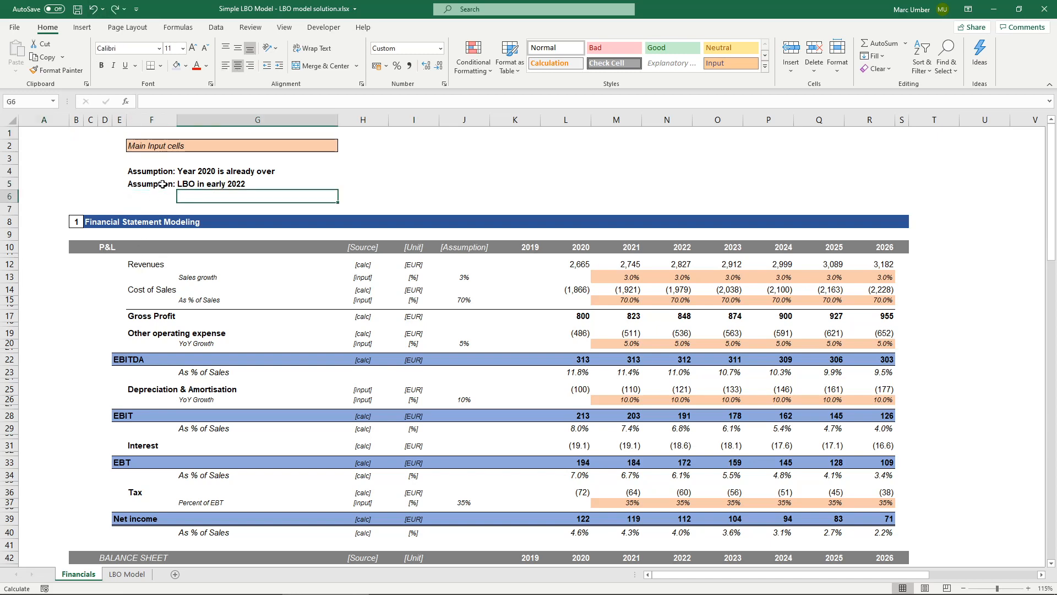
{"action": "left_click", "coordinate": [212, 186]}
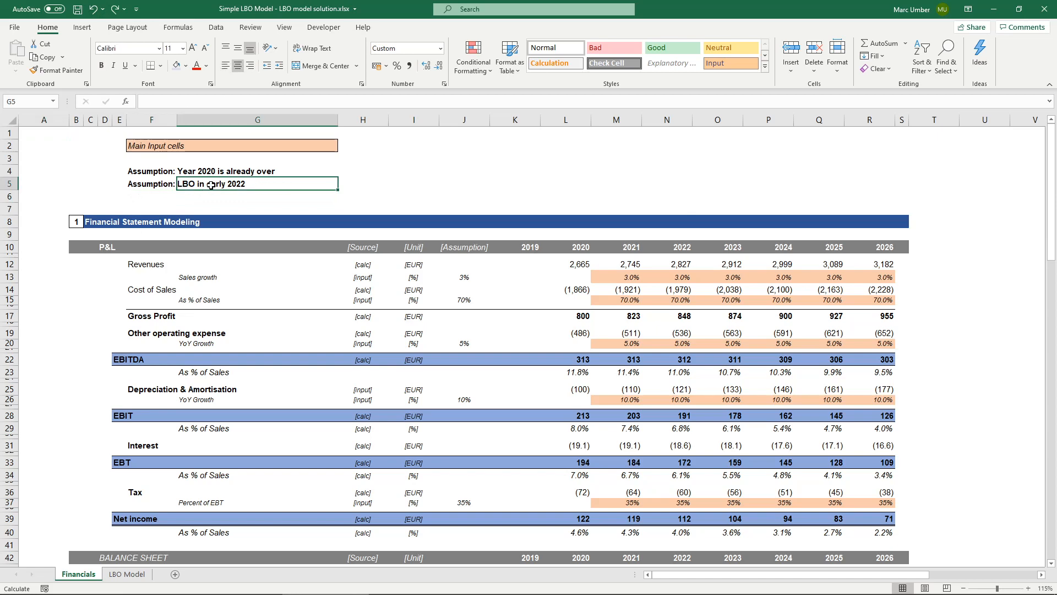
{"action": "left_click", "coordinate": [683, 248]}
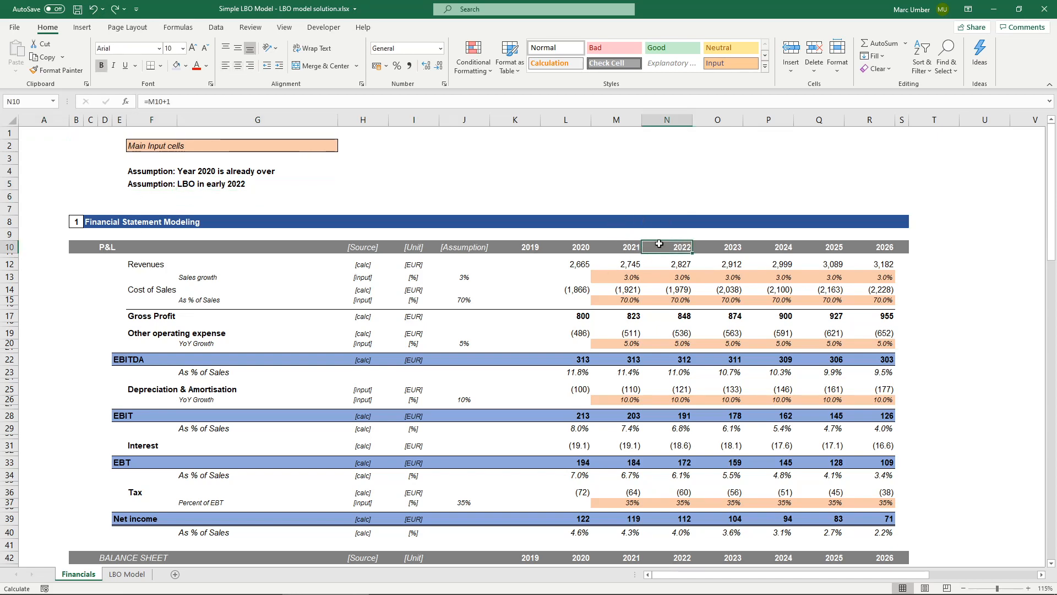
{"action": "left_click", "coordinate": [615, 247]}
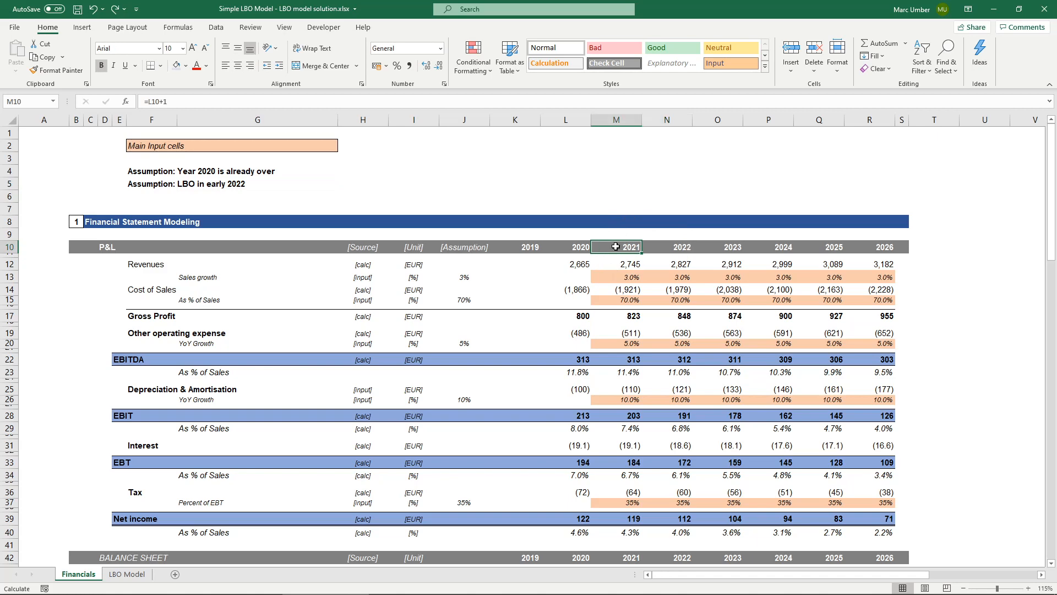
{"action": "left_click", "coordinate": [671, 247]}
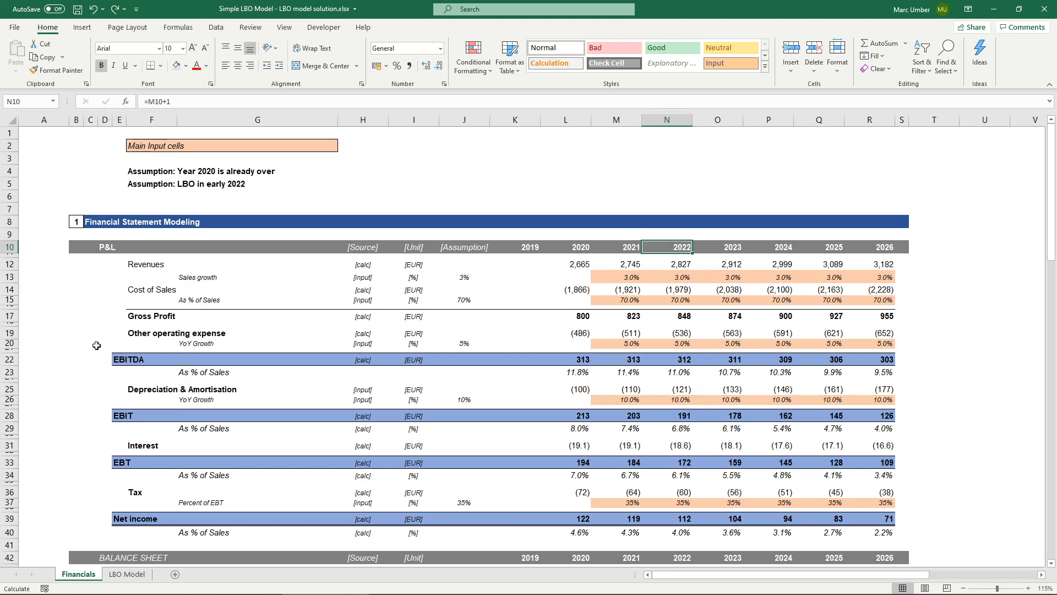
In the valuation section of the LBO Model sheet, set the EBITDA-Multiple to 8.
{"action": "left_click", "coordinate": [127, 575]}
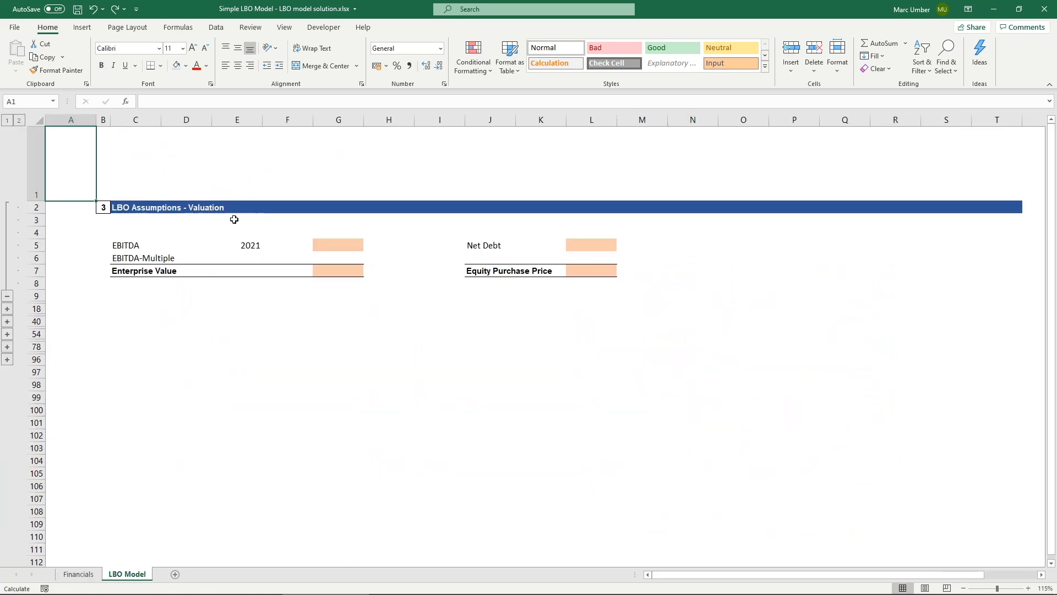
{"action": "left_click", "coordinate": [134, 206]}
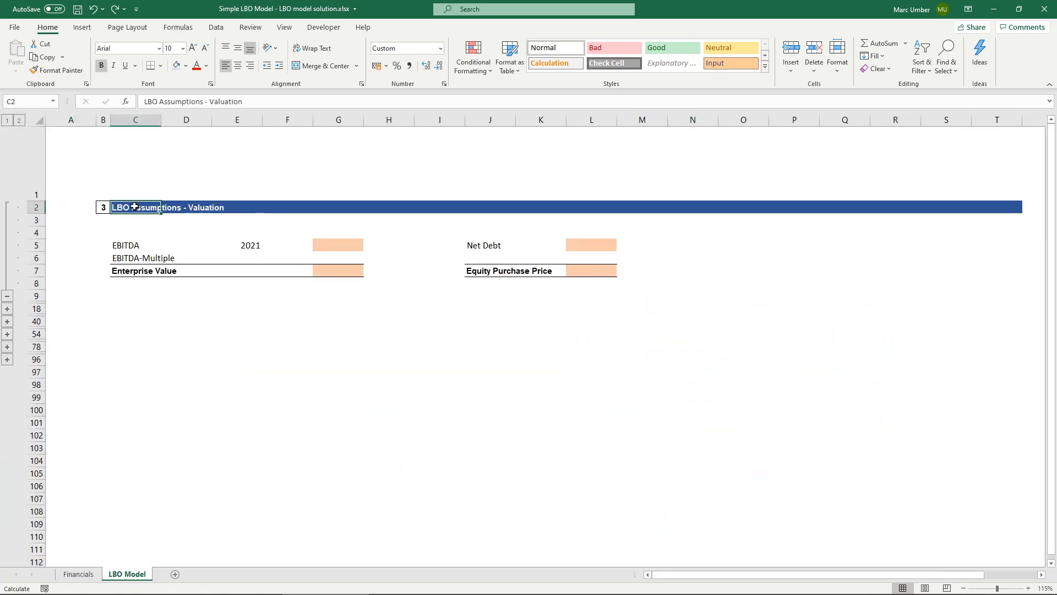
{"action": "left_click", "coordinate": [344, 256]}
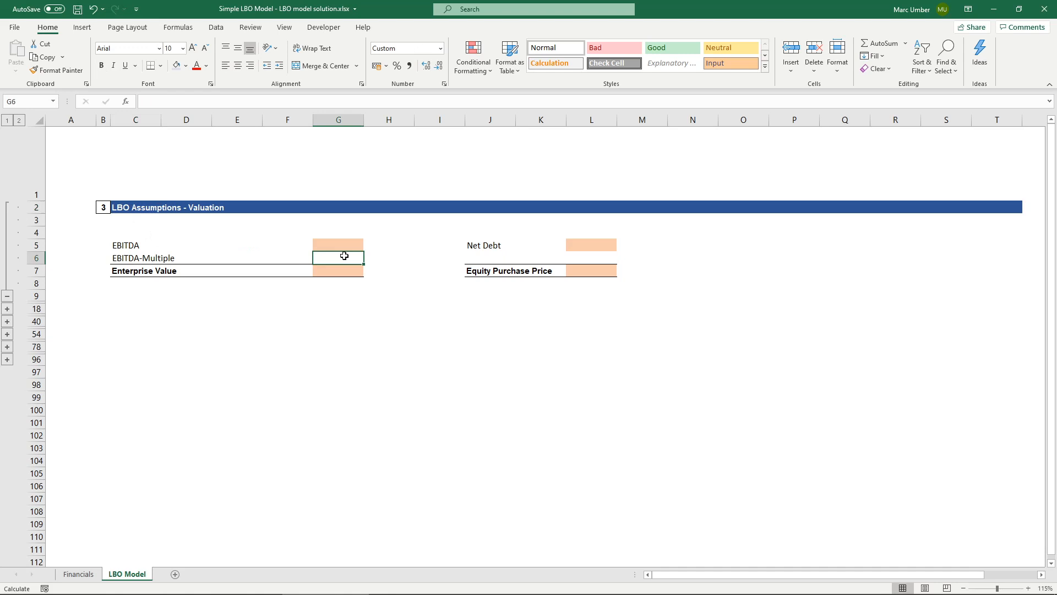
{"action": "type", "text": "8"}
{"action": "key", "text": "Return"}
{"action": "left_click", "coordinate": [344, 256]}
Link the valuation's EBITDA cell G5 to the 2021 EBITDA on the Financials sheet.
{"action": "key", "text": "Up"}
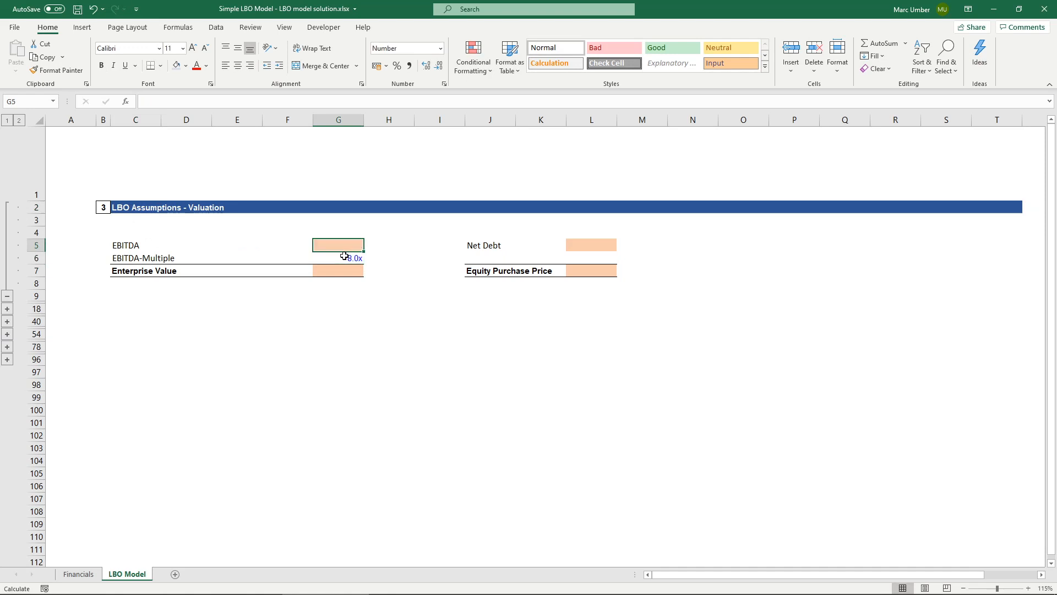
{"action": "type", "text": "="}
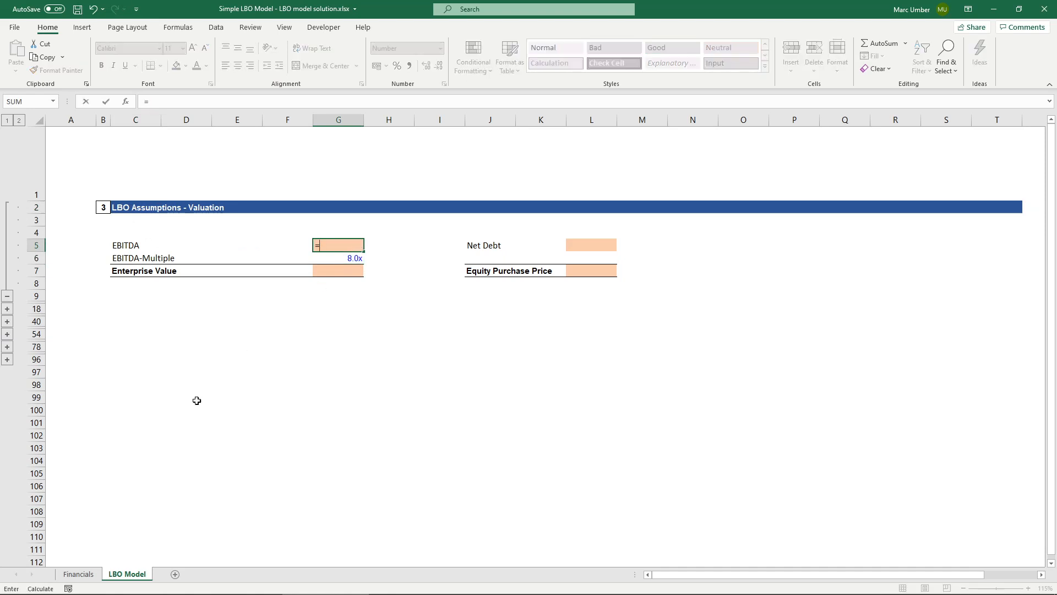
{"action": "left_click", "coordinate": [89, 574]}
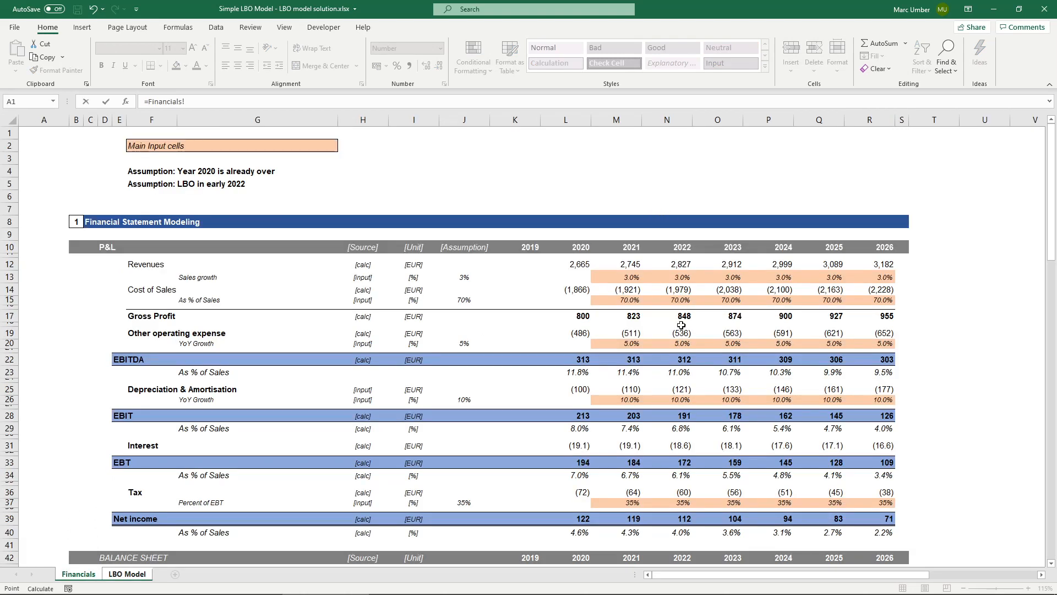
{"action": "left_click", "coordinate": [620, 359]}
{"action": "key", "text": "Return"}
Calculate the Enterprise Value in G7 as EBITDA times the EBITDA-Multiple, =G5*G6.
{"action": "key", "text": "Down"}
{"action": "type", "text": "="}
{"action": "key", "text": "Up"}
{"action": "key", "text": "Up"}
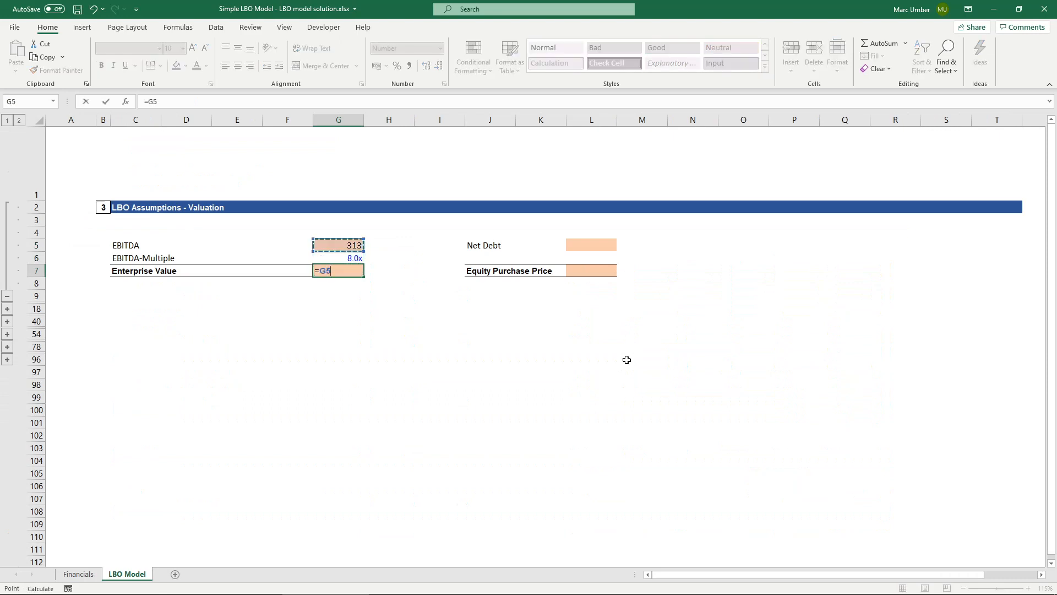
{"action": "type", "text": "/"}
{"action": "type", "text": "*"}
{"action": "key", "text": "Up"}
{"action": "key", "text": "Return"}
{"action": "key", "text": "Up"}
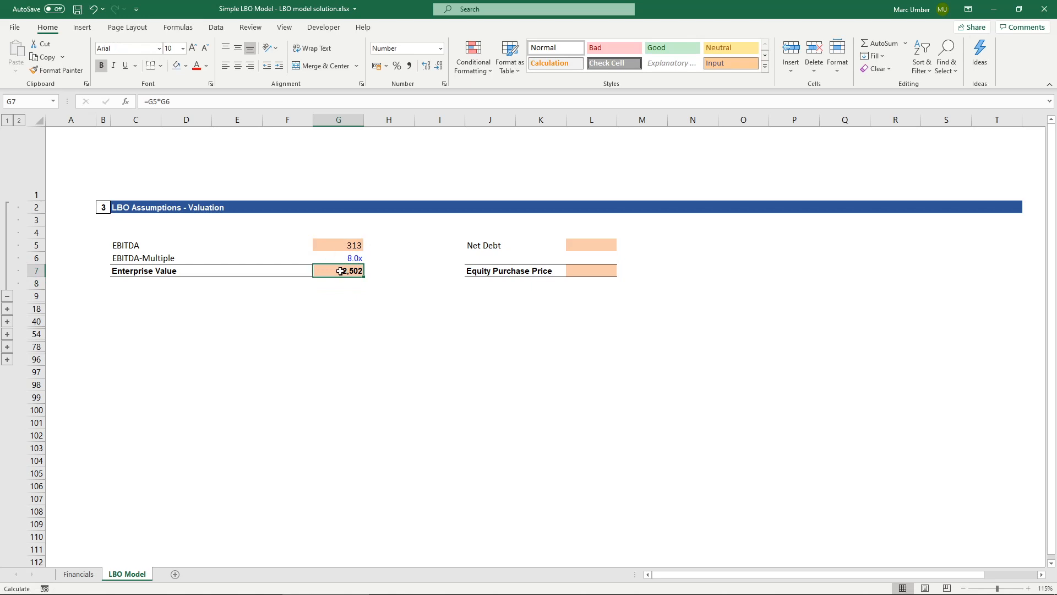
Calculate Net Debt in L5 from the Financials sheet's 2021 short term financial liabilities plus total long-term liabilities minus cash and cash equivalents.
{"action": "left_click", "coordinate": [592, 273]}
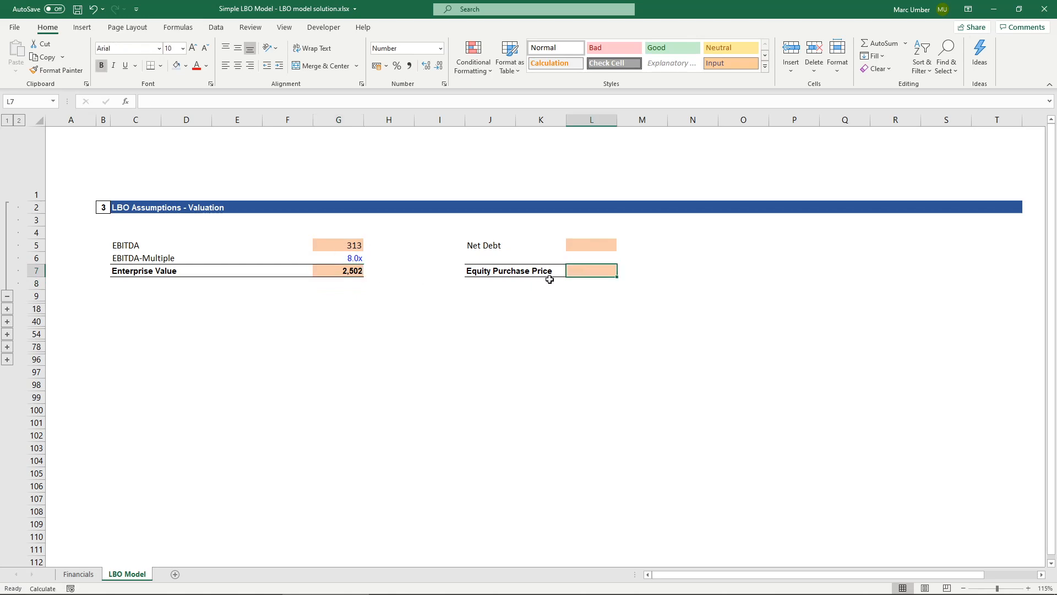
{"action": "left_click", "coordinate": [598, 247]}
{"action": "type", "text": "="}
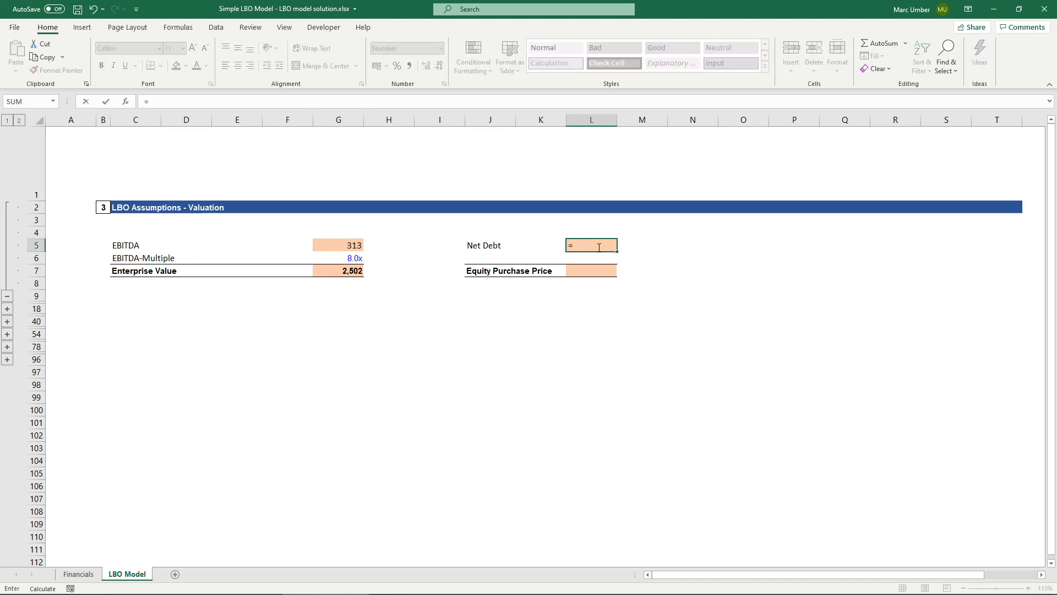
{"action": "left_click", "coordinate": [93, 573]}
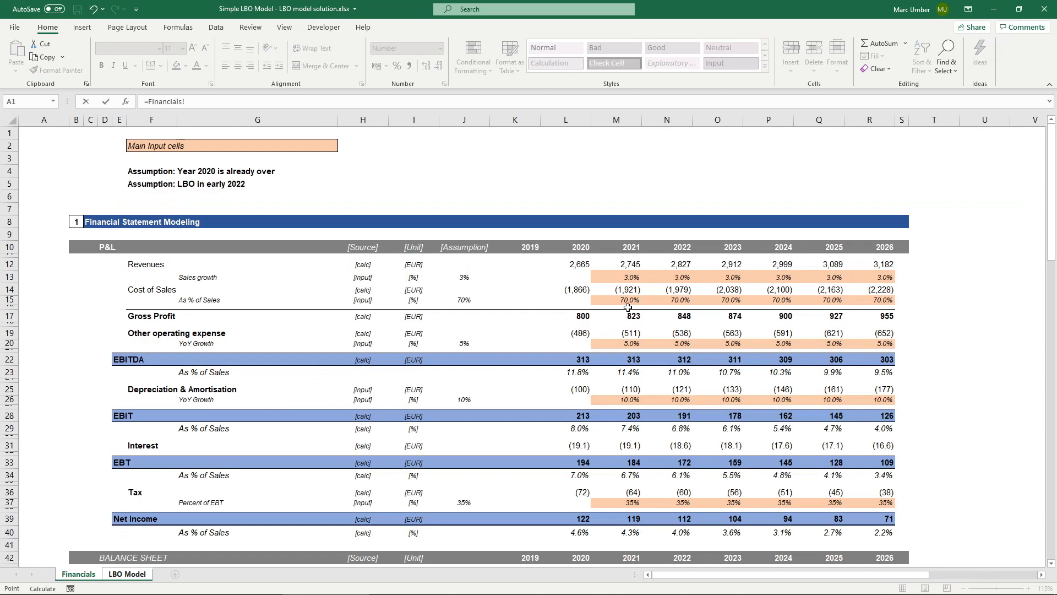
{"action": "scroll", "coordinate": [627, 308], "scroll_direction": "down", "scroll_amount": 12}
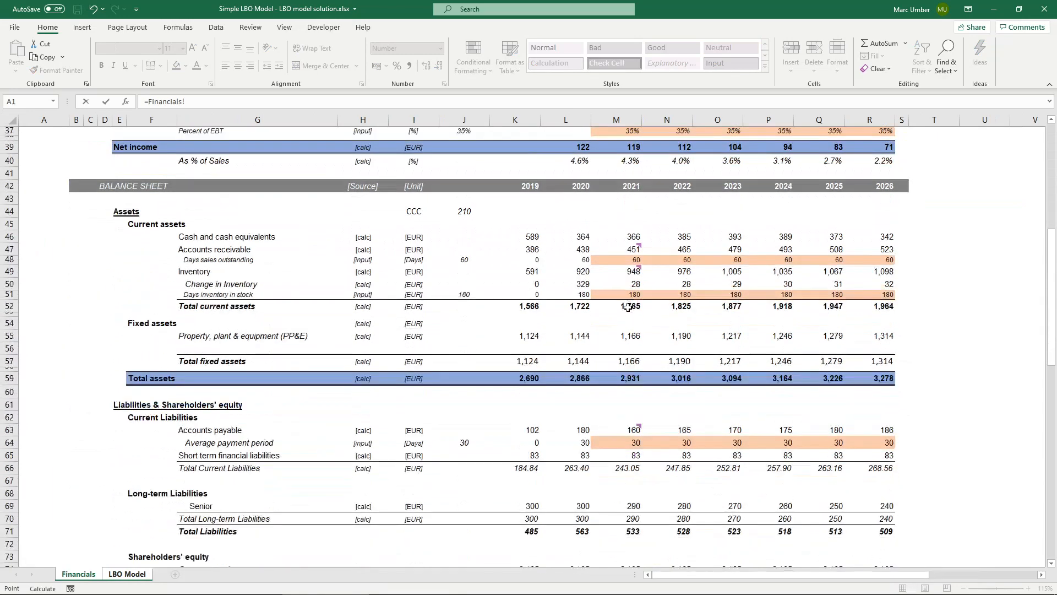
{"action": "scroll", "coordinate": [628, 308], "scroll_direction": "down", "scroll_amount": 4}
{"action": "left_click", "coordinate": [627, 317]}
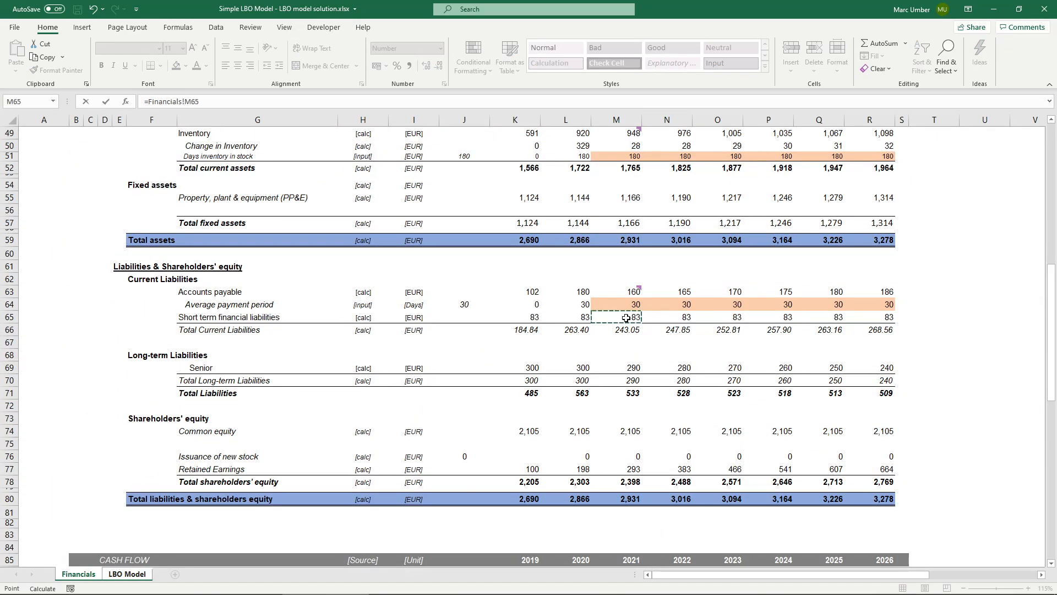
{"action": "type", "text": "+"}
{"action": "left_click", "coordinate": [625, 380]}
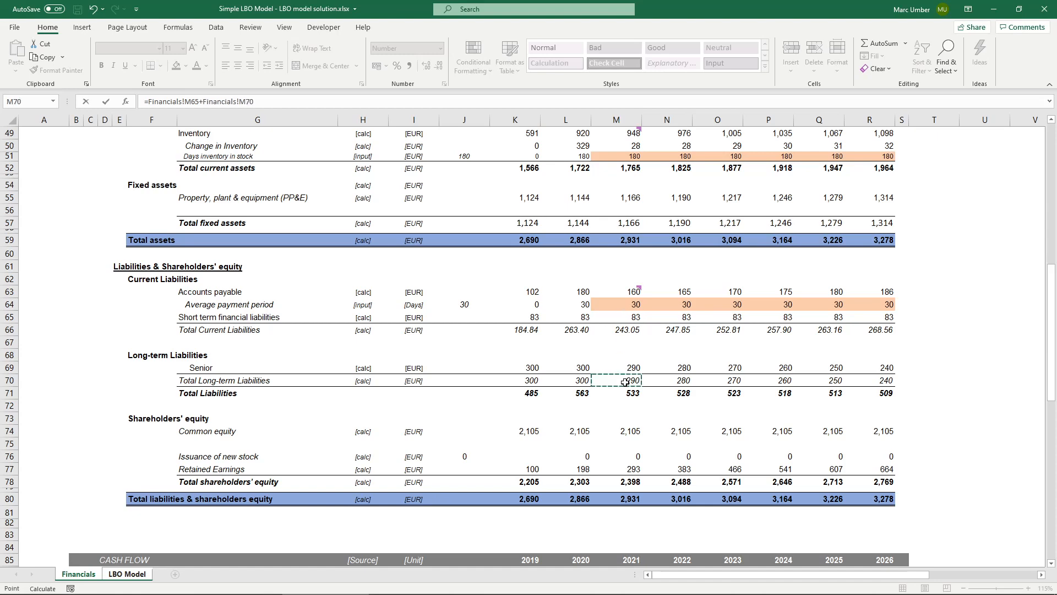
{"action": "type", "text": "-"}
{"action": "scroll", "coordinate": [639, 349], "scroll_direction": "up", "scroll_amount": 4}
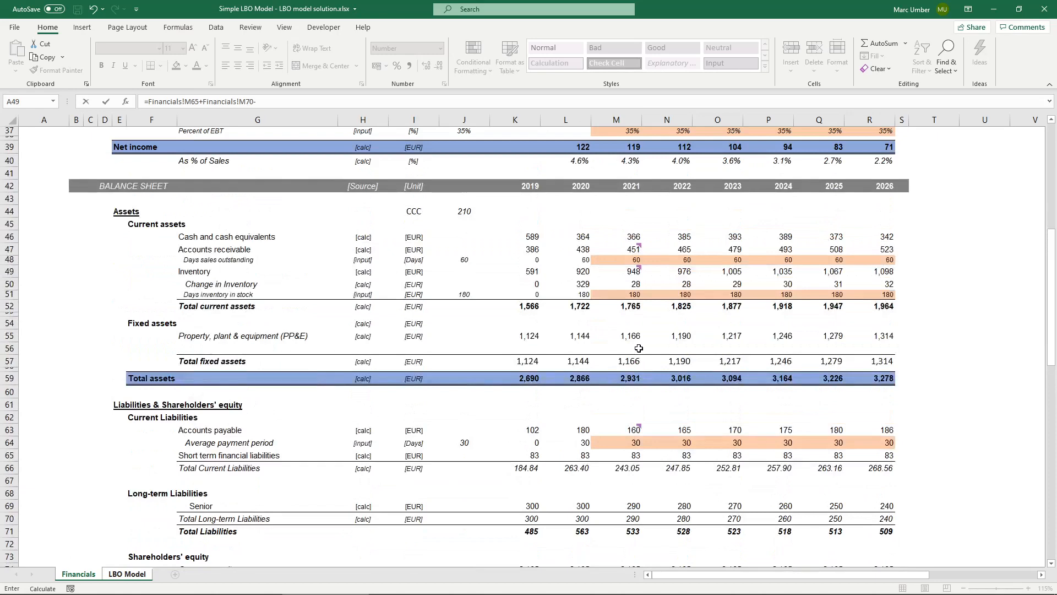
{"action": "scroll", "coordinate": [638, 349], "scroll_direction": "up", "scroll_amount": 2}
{"action": "left_click", "coordinate": [632, 293]}
{"action": "key", "text": "Return"}
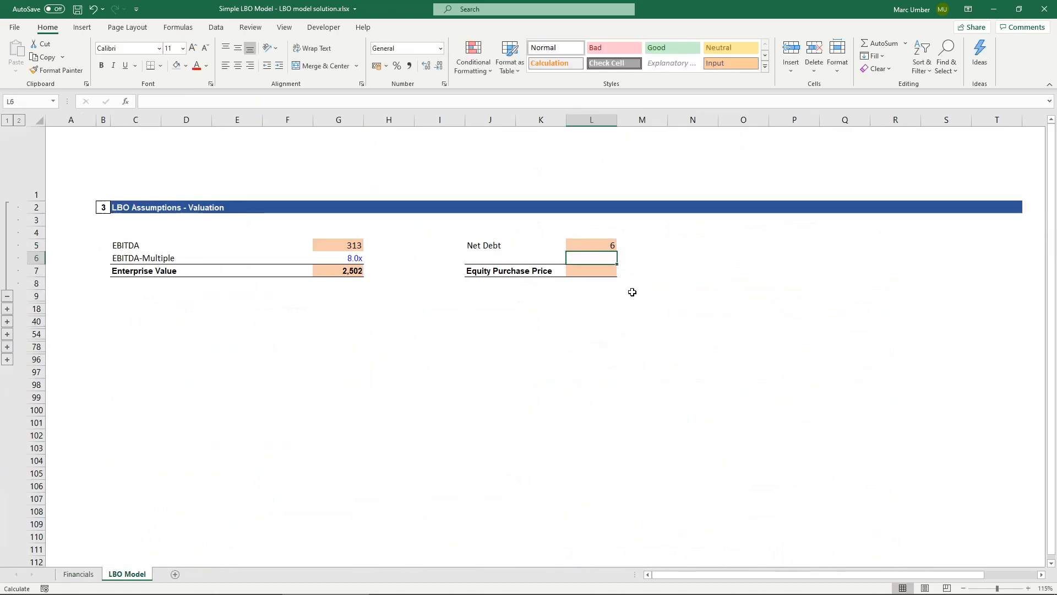
Calculate the Equity Purchase Price in L7 as Enterprise Value minus Net Debt, =G7-L5.
{"action": "key", "text": "Down"}
{"action": "key", "text": "Down"}
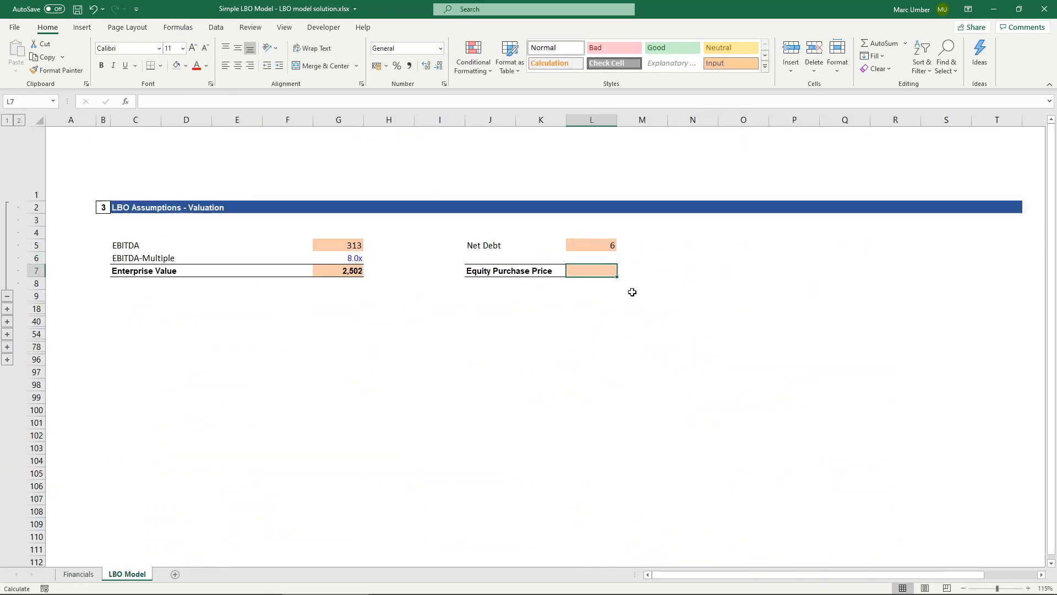
{"action": "type", "text": "="}
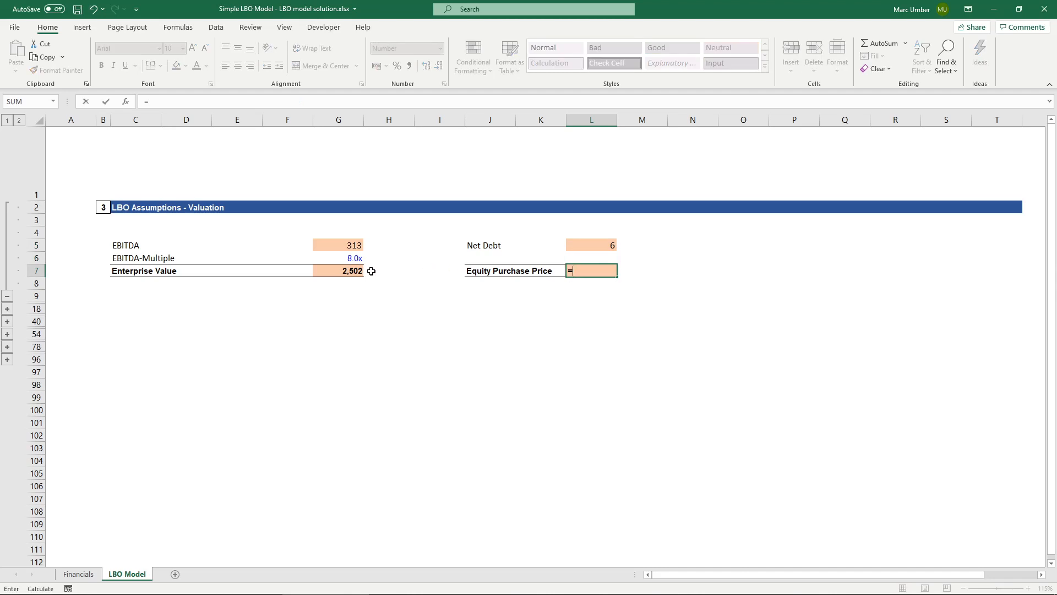
{"action": "left_click", "coordinate": [346, 271]}
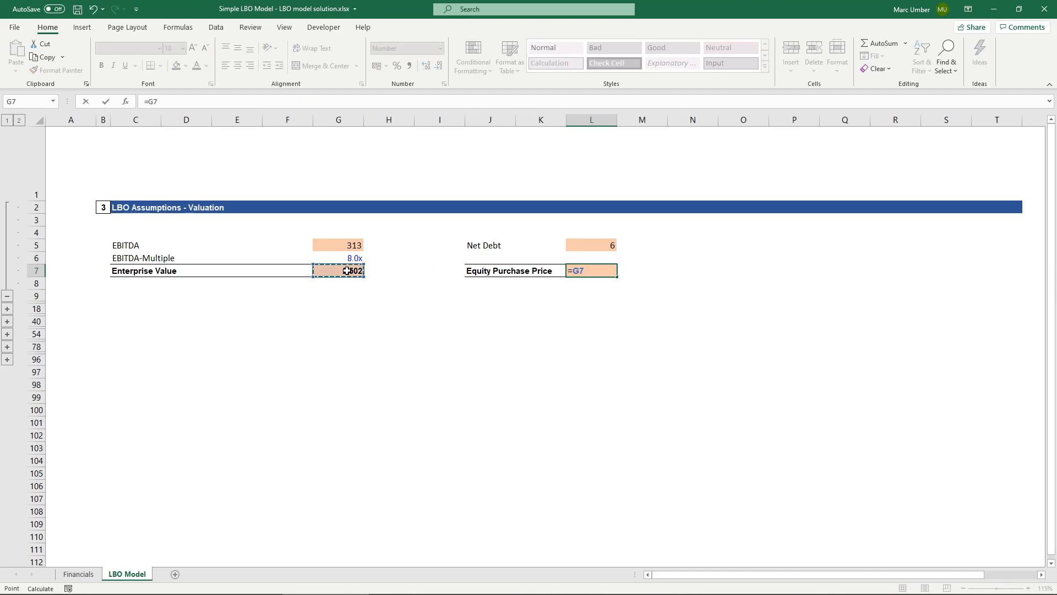
{"action": "type", "text": "-"}
{"action": "left_click", "coordinate": [595, 244]}
{"action": "key", "text": "Return"}
{"action": "key", "text": "Up"}
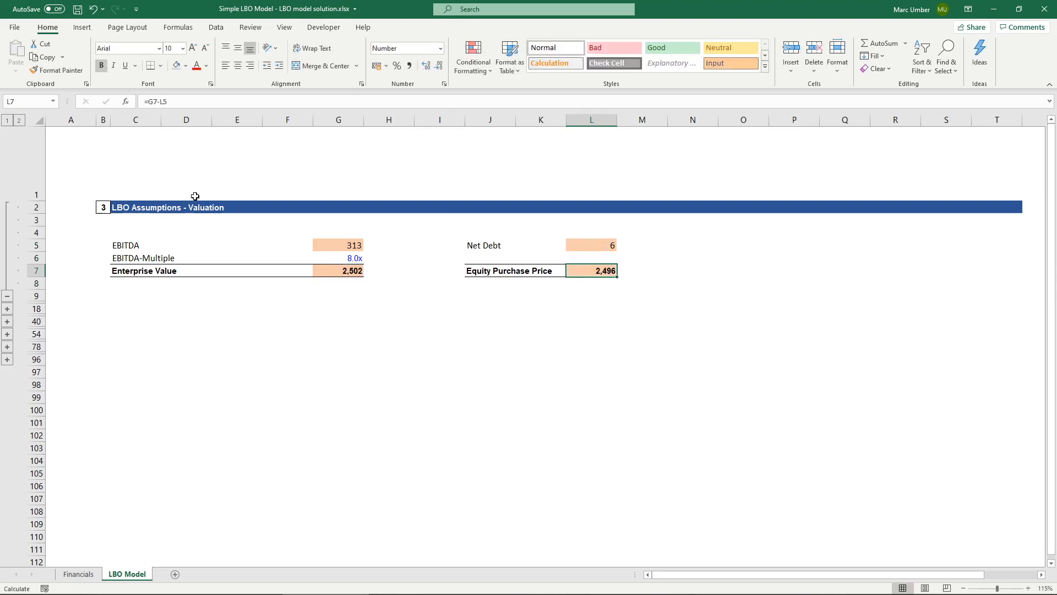
Expand the LBO Assumptions - Uses section and link its Equity Purchase Price in H13 to L7.
{"action": "left_click", "coordinate": [8, 310]}
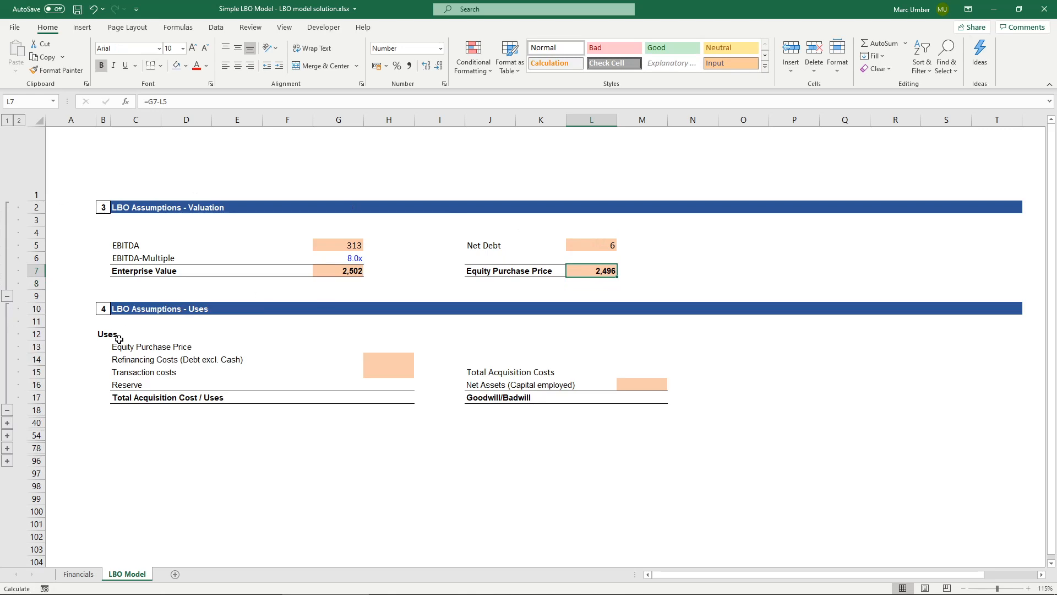
{"action": "left_click", "coordinate": [138, 348]}
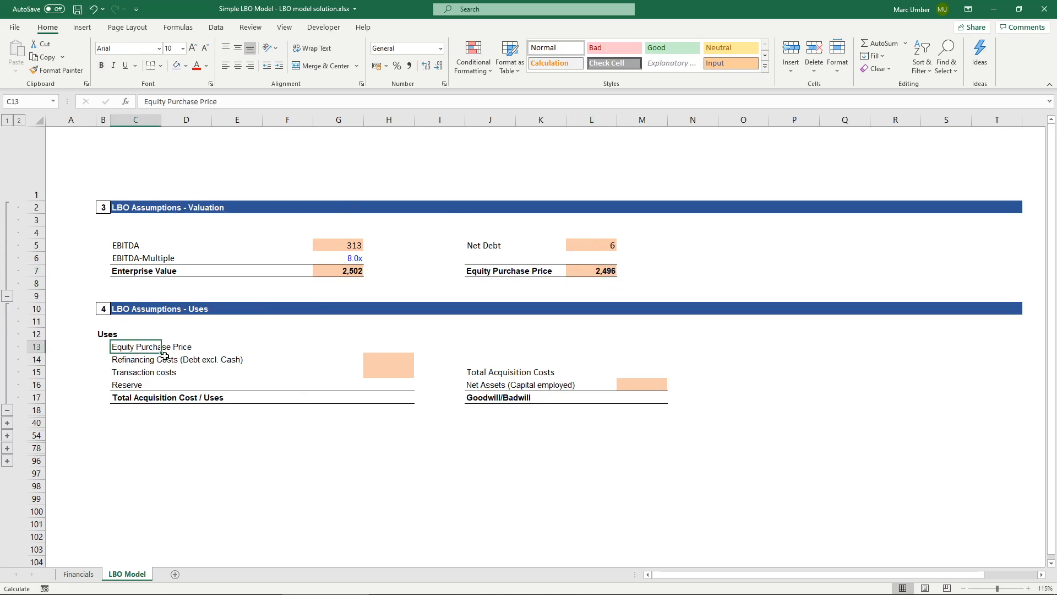
{"action": "left_click", "coordinate": [406, 347]}
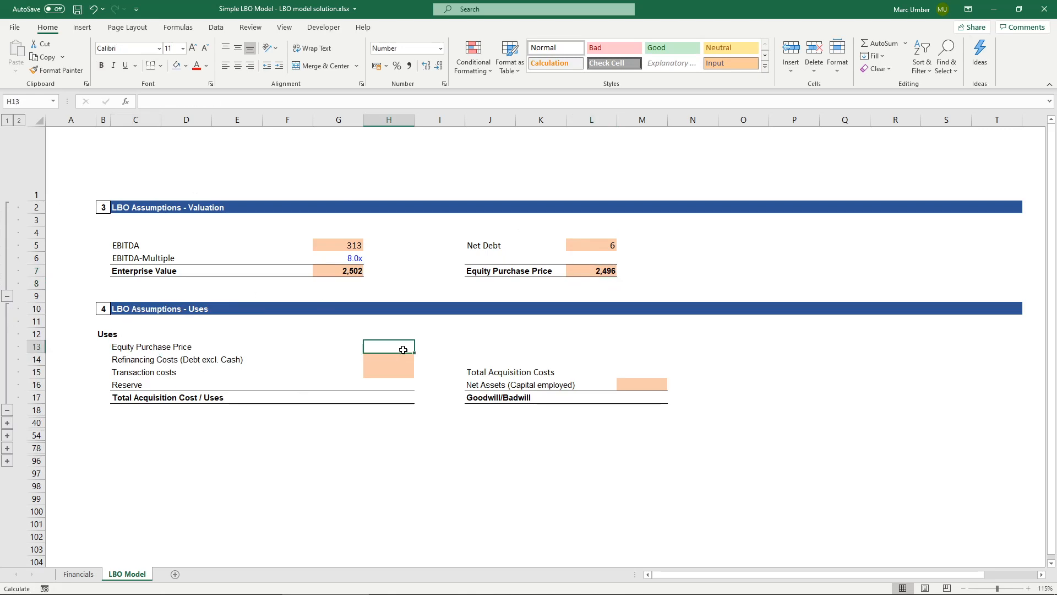
{"action": "type", "text": "="}
{"action": "left_click", "coordinate": [601, 269]}
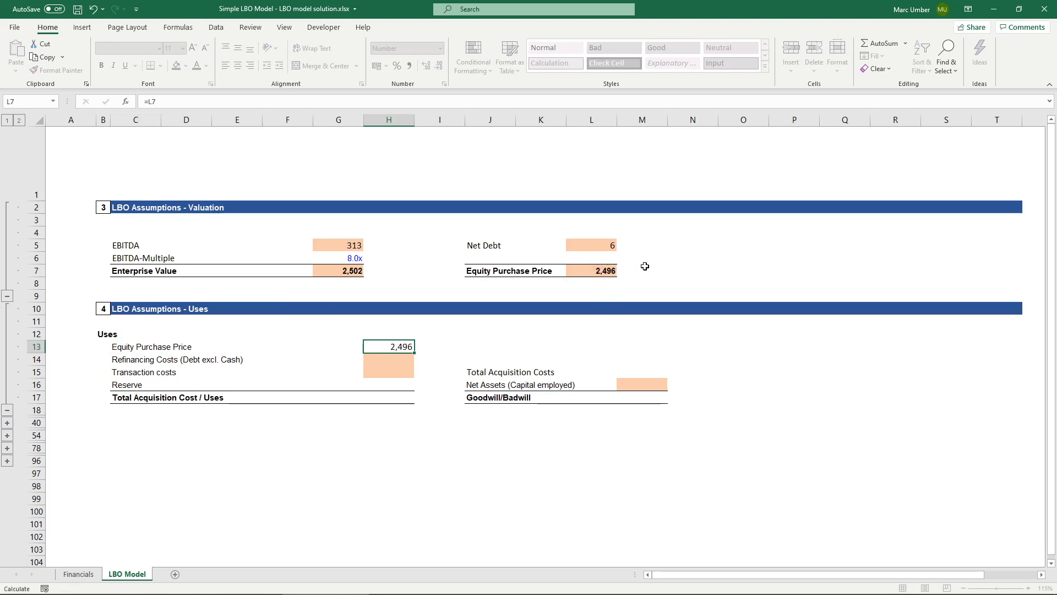
{"action": "key", "text": "Return"}
{"action": "left_click", "coordinate": [385, 348]}
Calculate Refinancing Costs in H14 as the 2021 short term financial liabilities plus total long-term liabilities, =Financials!M65+Financials!M70.
{"action": "left_click", "coordinate": [384, 359]}
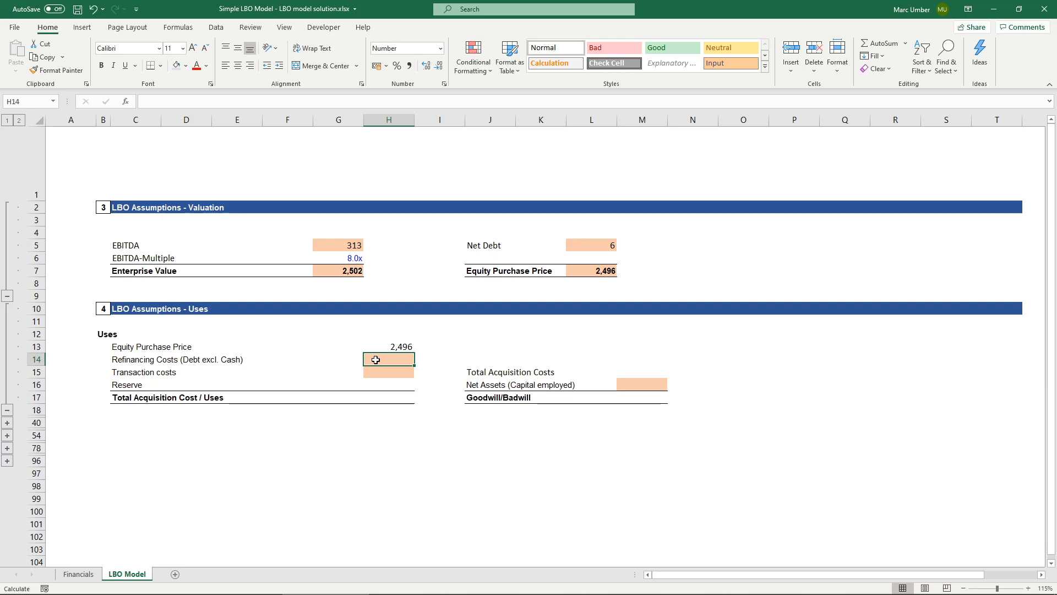
{"action": "type", "text": "="}
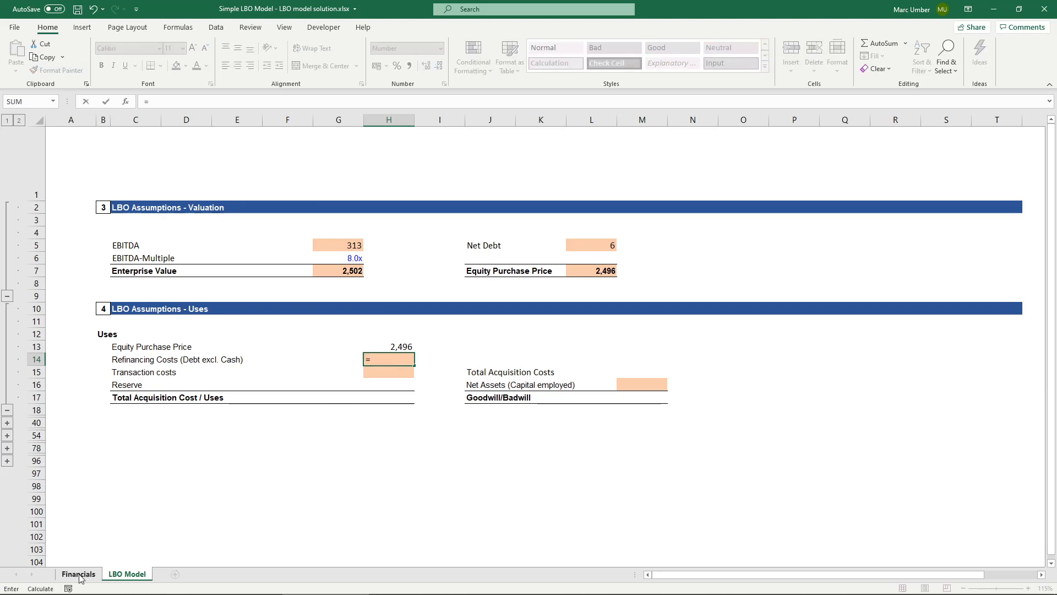
{"action": "left_click", "coordinate": [79, 575]}
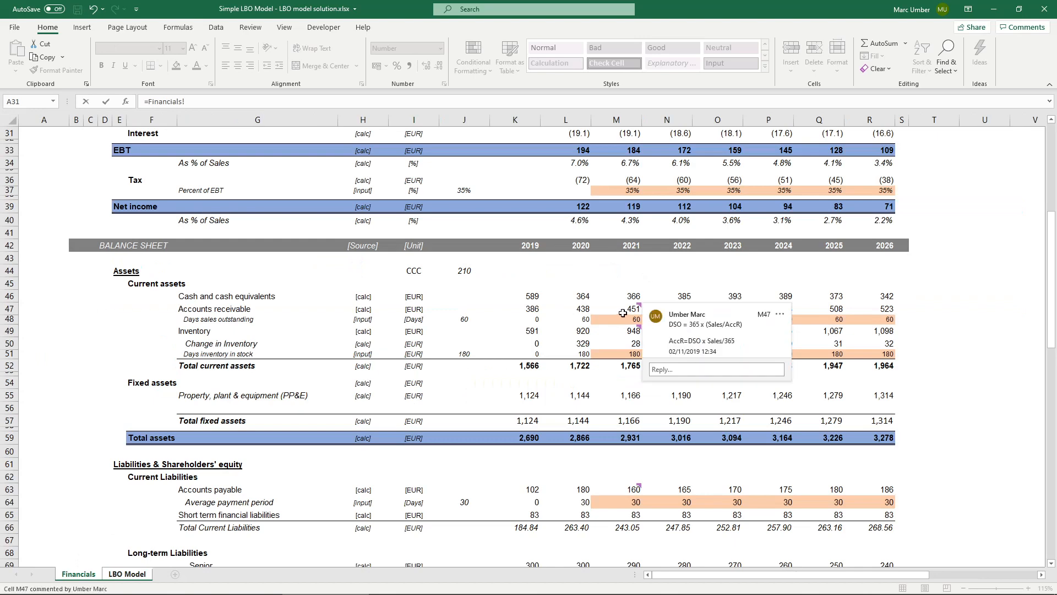
{"action": "scroll", "coordinate": [630, 338], "scroll_direction": "down", "scroll_amount": 5}
{"action": "left_click", "coordinate": [631, 351]}
{"action": "type", "text": "+"}
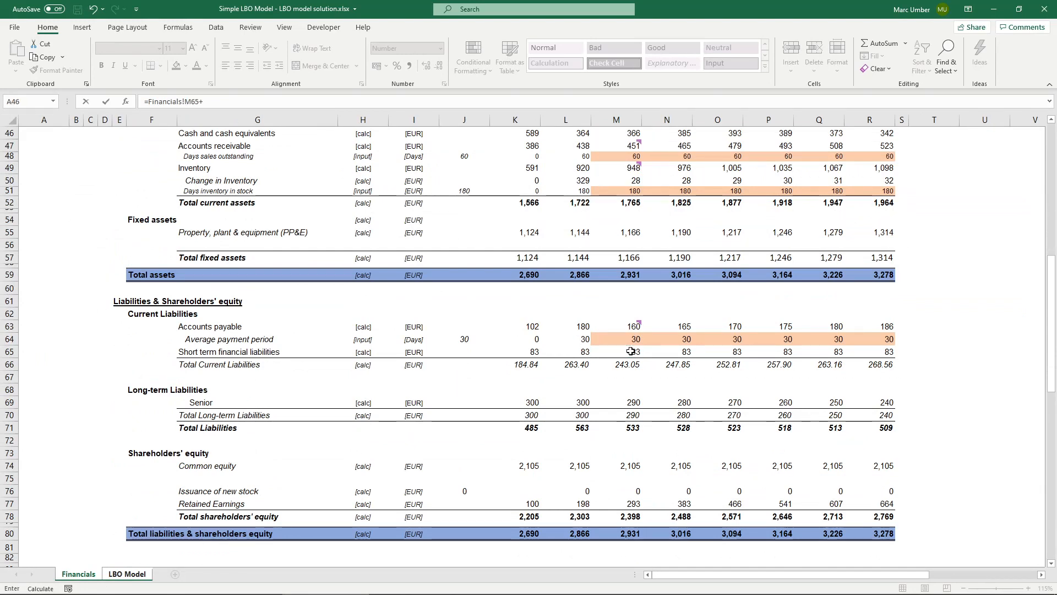
{"action": "left_click", "coordinate": [618, 416]}
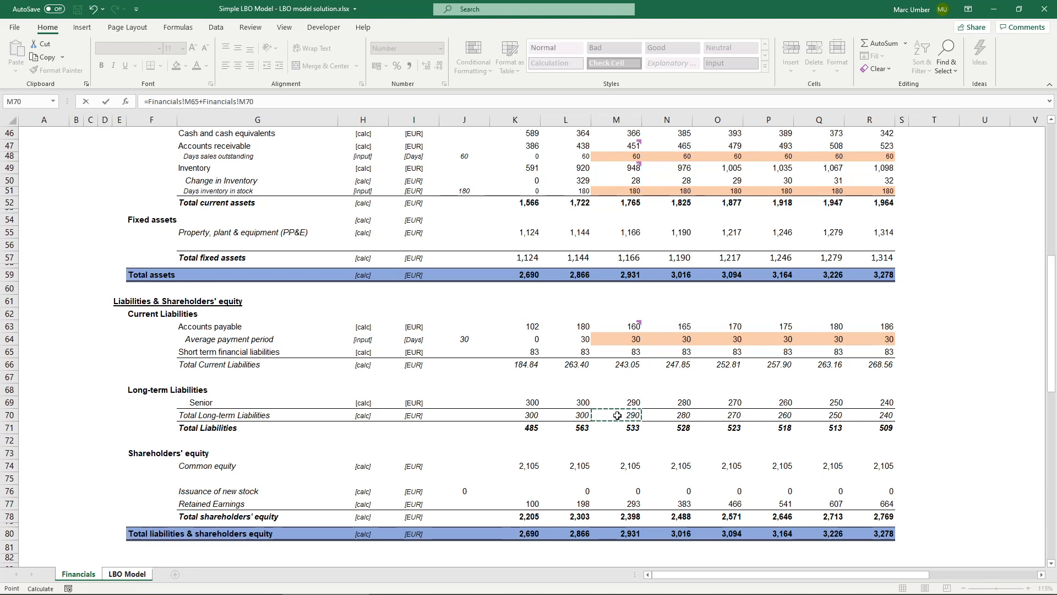
{"action": "key", "text": "Return"}
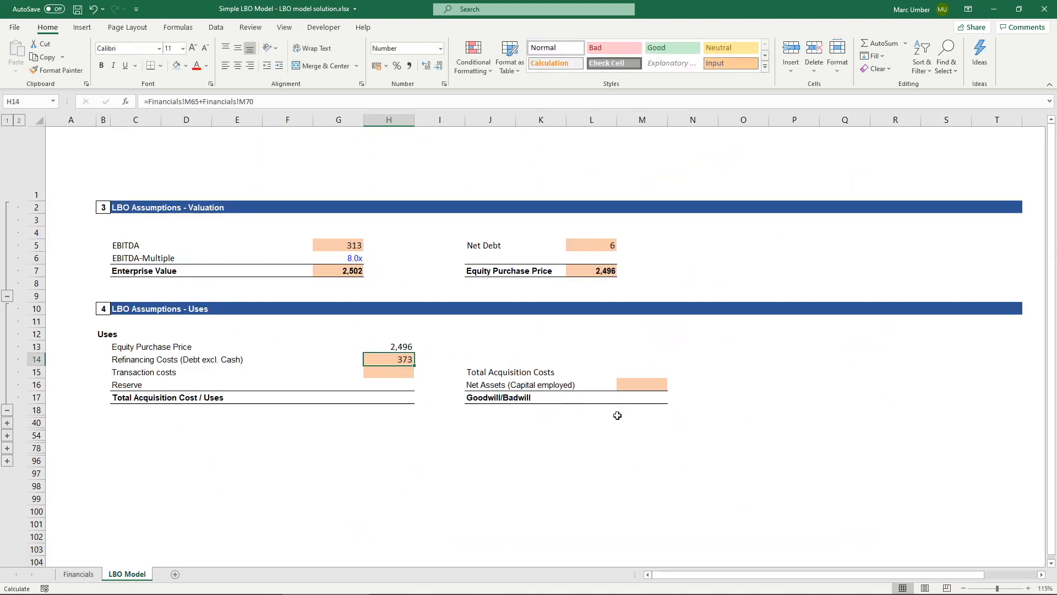
Calculate Transaction costs in H15 as 4% of the equity purchase price plus refinancing costs, =SUM(H13:H14)*4%.
{"action": "key", "text": "Down"}
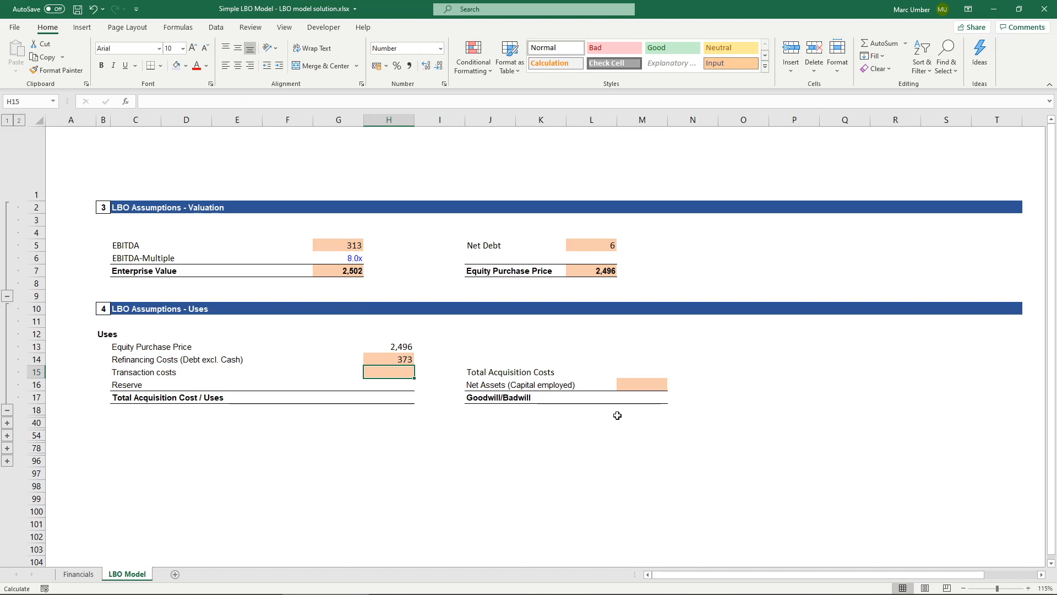
{"action": "type", "text": "="}
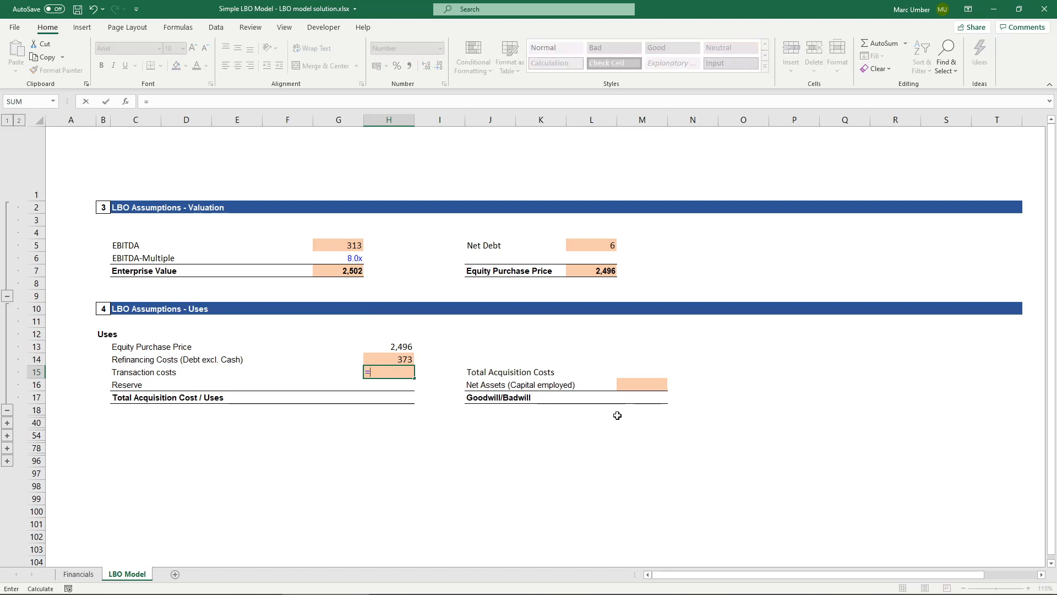
{"action": "type", "text": "su"}
{"action": "key", "text": "Tab"}
{"action": "key", "text": "Up"}
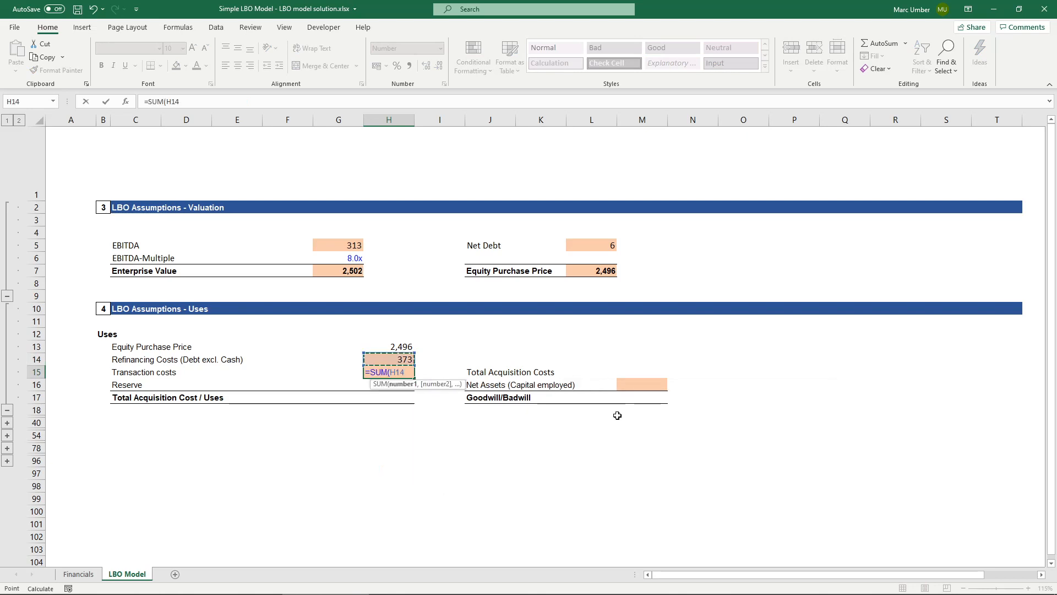
{"action": "key", "text": "shift+Up"}
{"action": "type", "text": ")"}
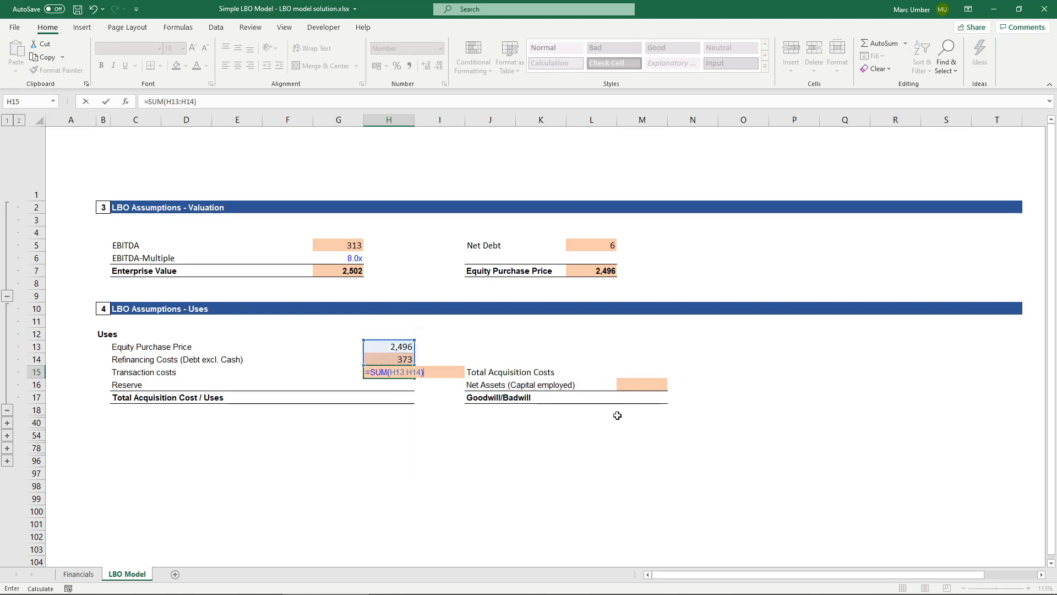
{"action": "type", "text": "*4%"}
{"action": "key", "text": "Return"}
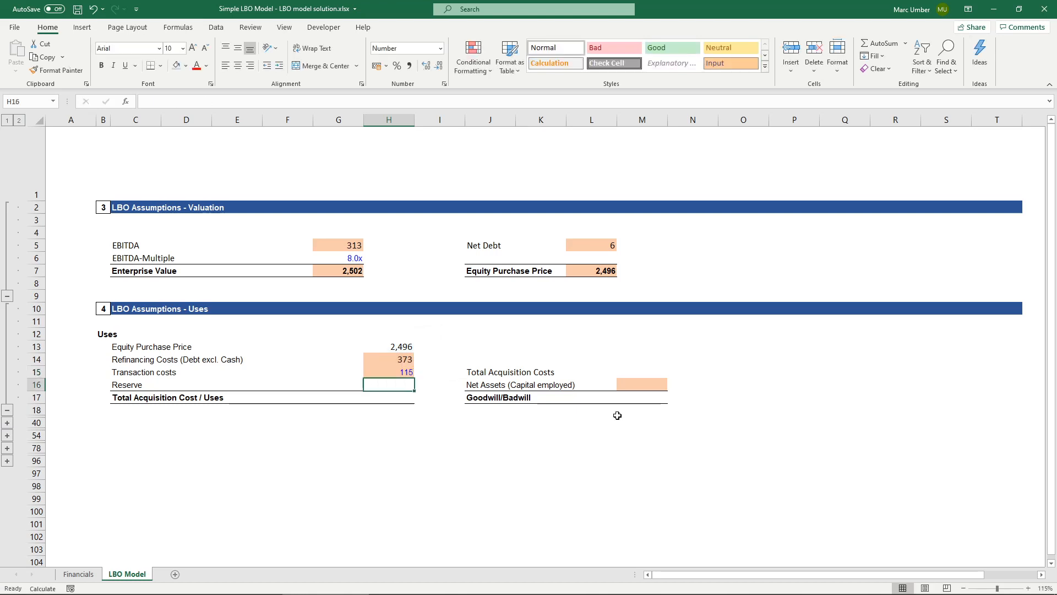
Calculate the Reserve in H16 as 1.2% of the three uses above it, =SUM(H13:H15)*1.2%.
{"action": "type", "text": "=SUM("}
{"action": "key", "text": "Up"}
{"action": "key", "text": "shift+Up"}
{"action": "key", "text": "shift+Up"}
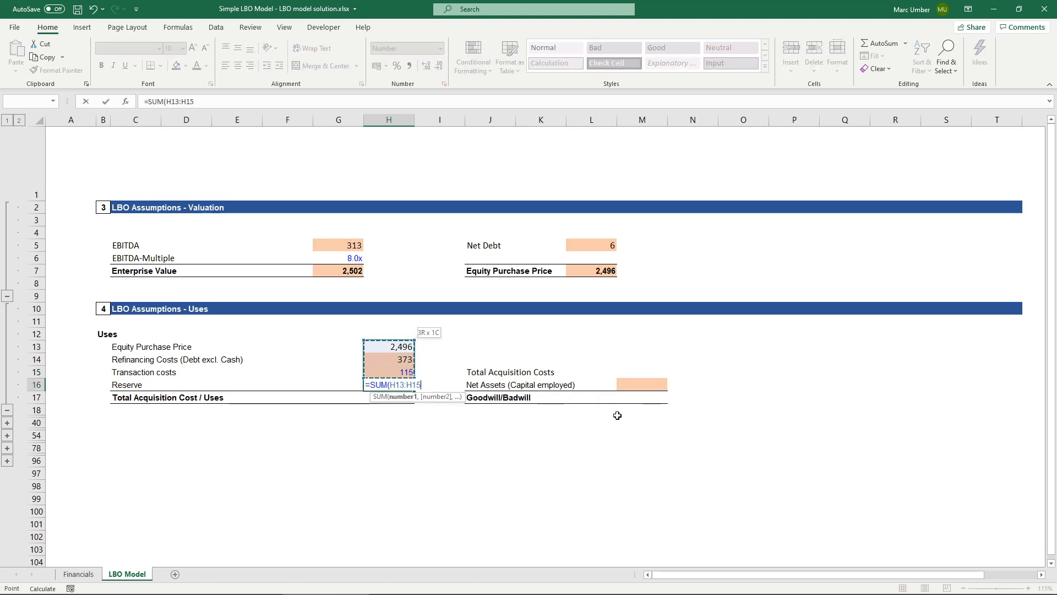
{"action": "type", "text": ")"}
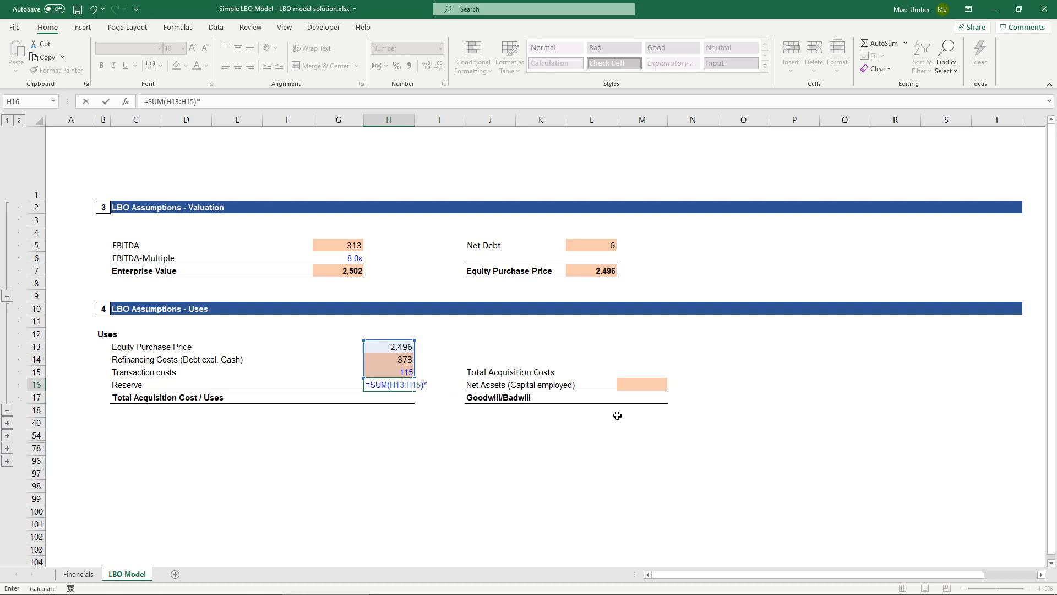
{"action": "type", "text": "*1.2%"}
{"action": "key", "text": "Return"}
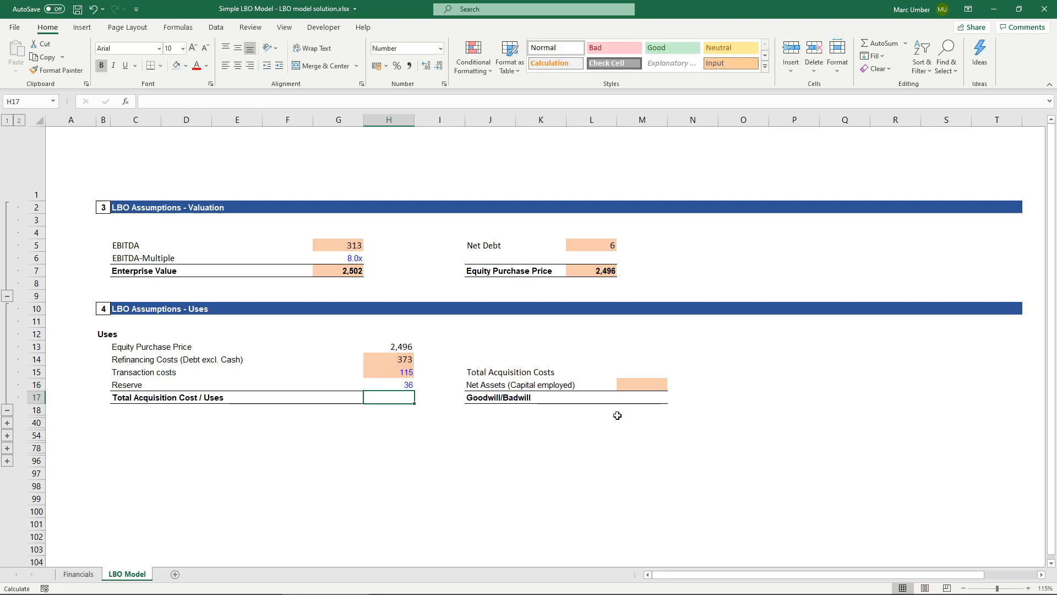
Sum all uses into Total Acquisition Cost / Uses in H17 with =SUM(H13:H16).
{"action": "type", "text": "=SUM("}
{"action": "key", "text": "Up"}
{"action": "key", "text": "shift+Up"}
{"action": "key", "text": "shift+Up"}
{"action": "key", "text": "shift+Up"}
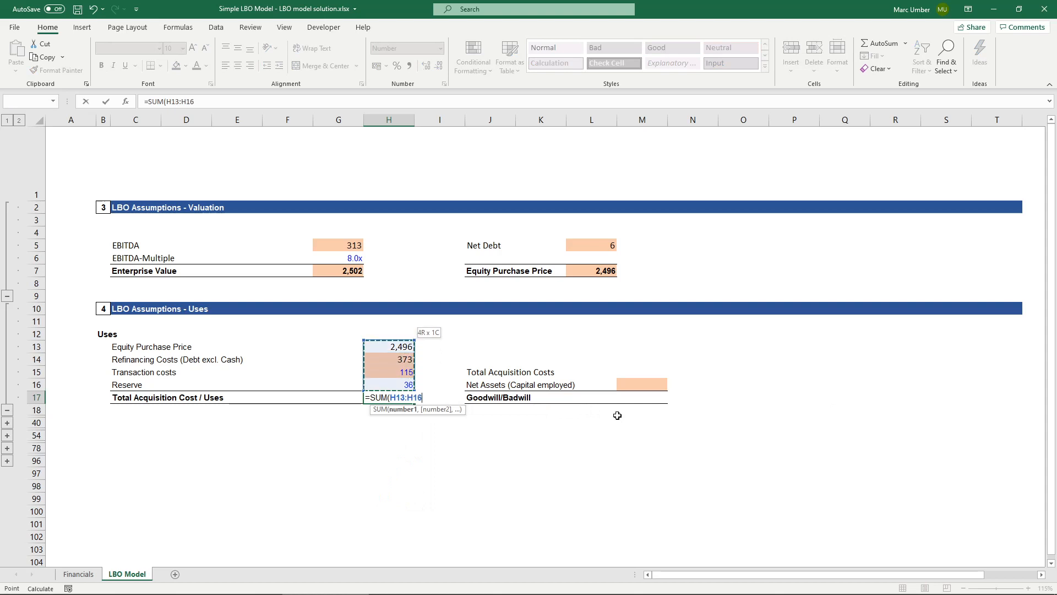
{"action": "type", "text": ")"}
{"action": "key", "text": "Return"}
{"action": "key", "text": "Up"}
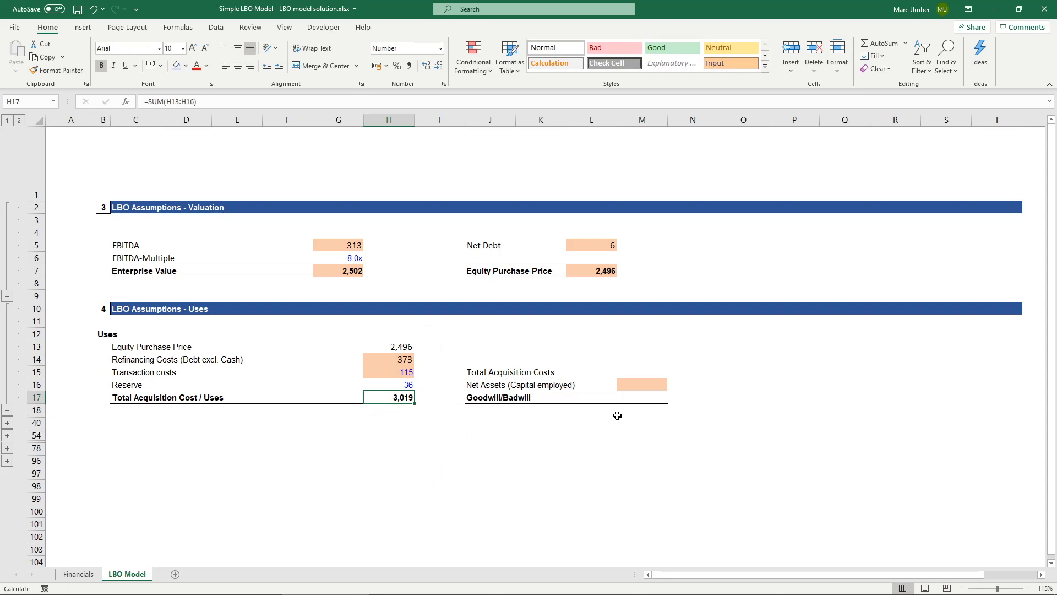
Link Total Acquisition Costs in M15 to the total uses in H17.
{"action": "left_click", "coordinate": [657, 372]}
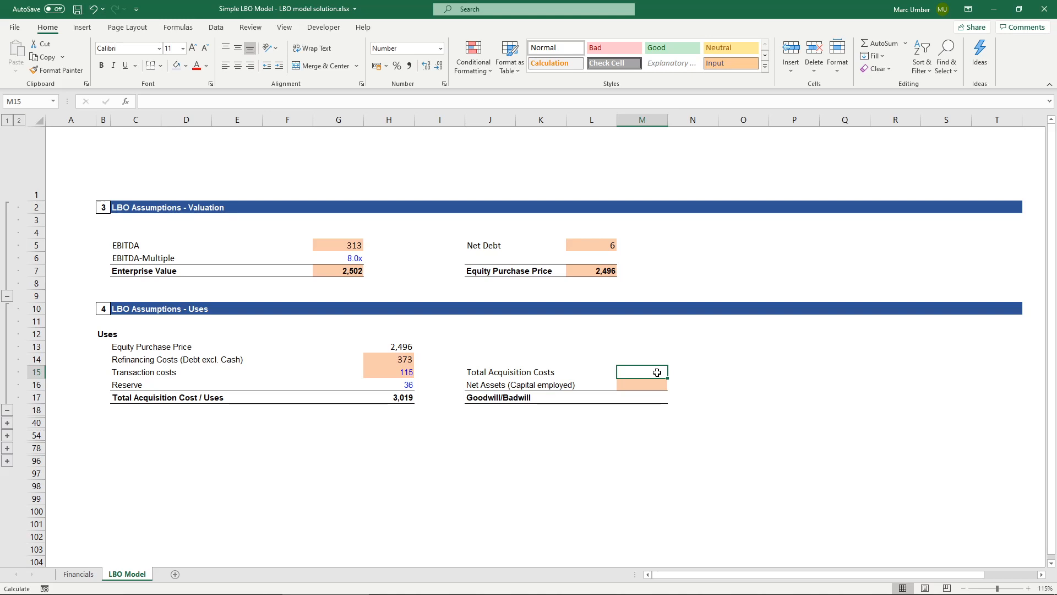
{"action": "type", "text": "="}
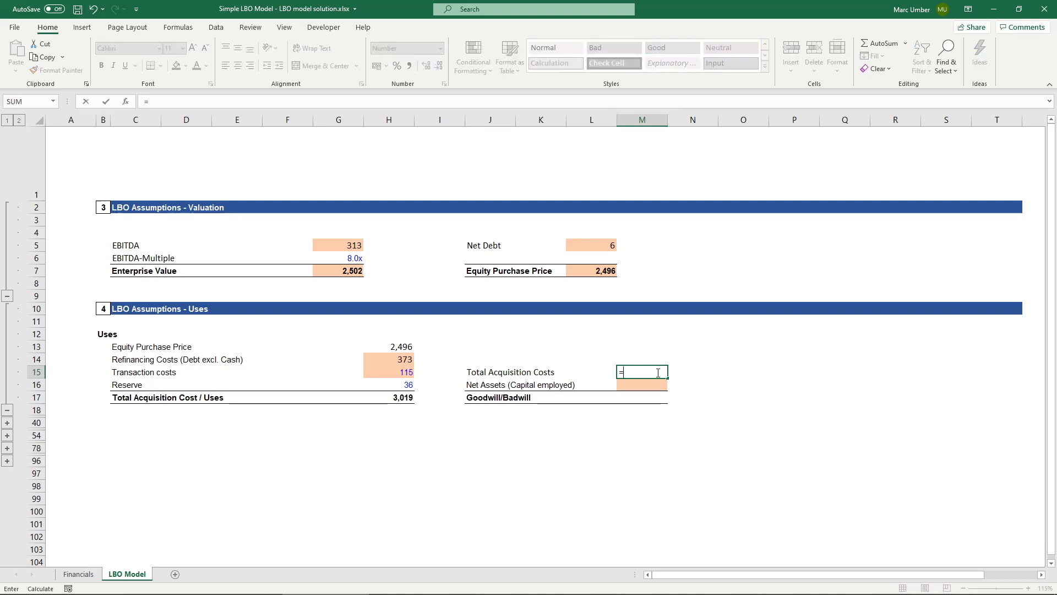
{"action": "left_click", "coordinate": [387, 396]}
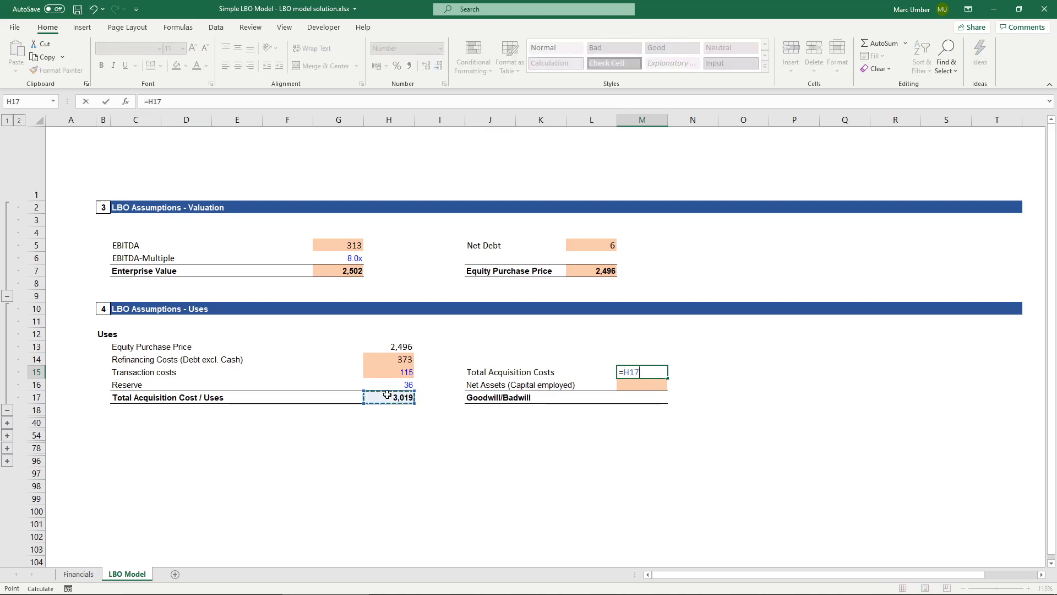
{"action": "key", "text": "Return"}
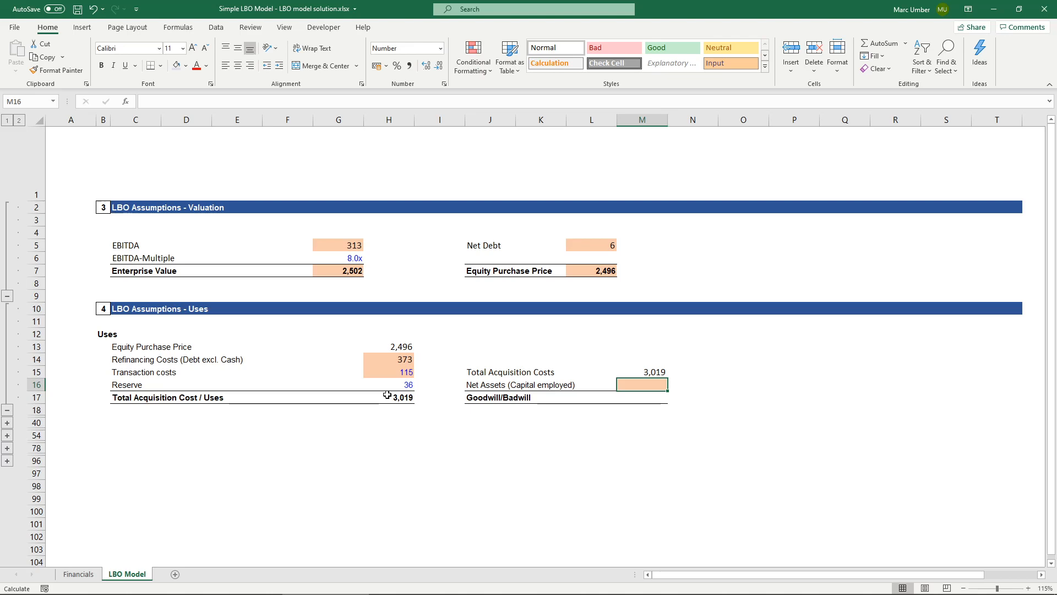
Calculate Net Assets (Capital employed) in M16 as 2021 total assets minus accounts payable, =Financials!M59-Financials!M63.
{"action": "type", "text": "="}
{"action": "left_click", "coordinate": [78, 573]}
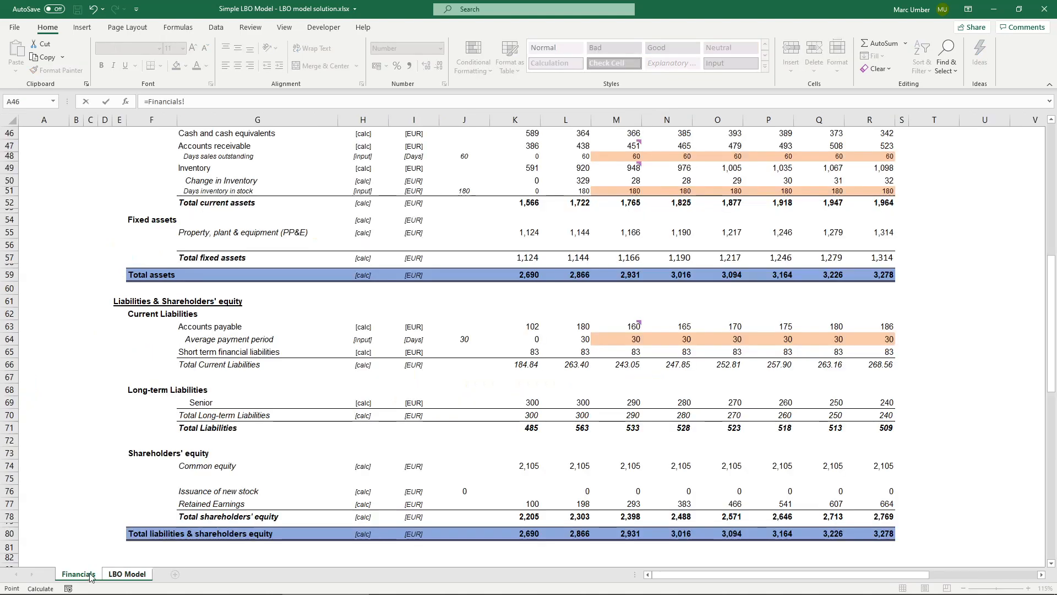
{"action": "left_click", "coordinate": [633, 274]}
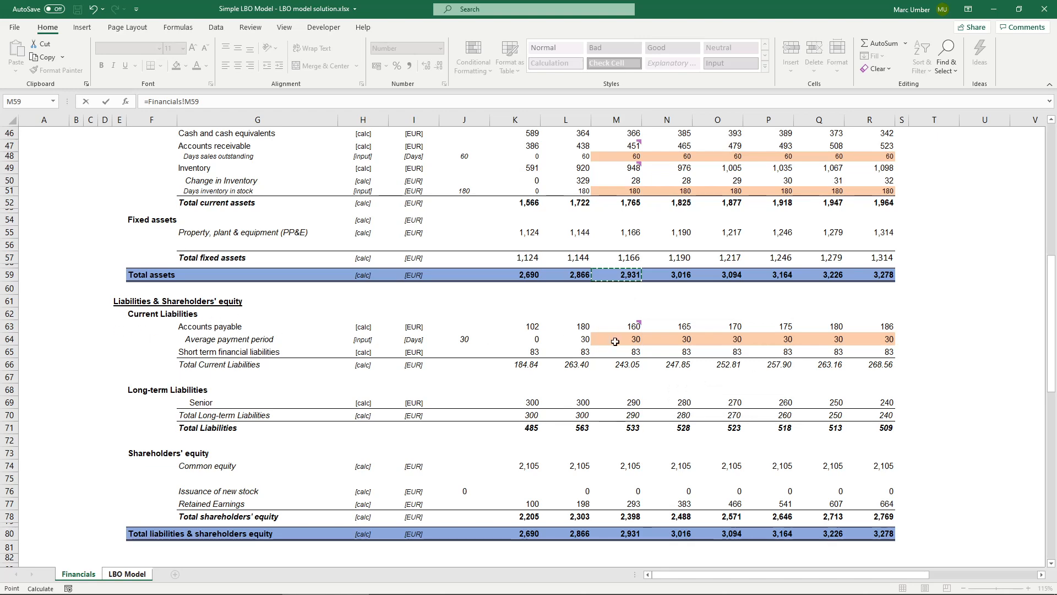
{"action": "mouse_move", "coordinate": [628, 326]}
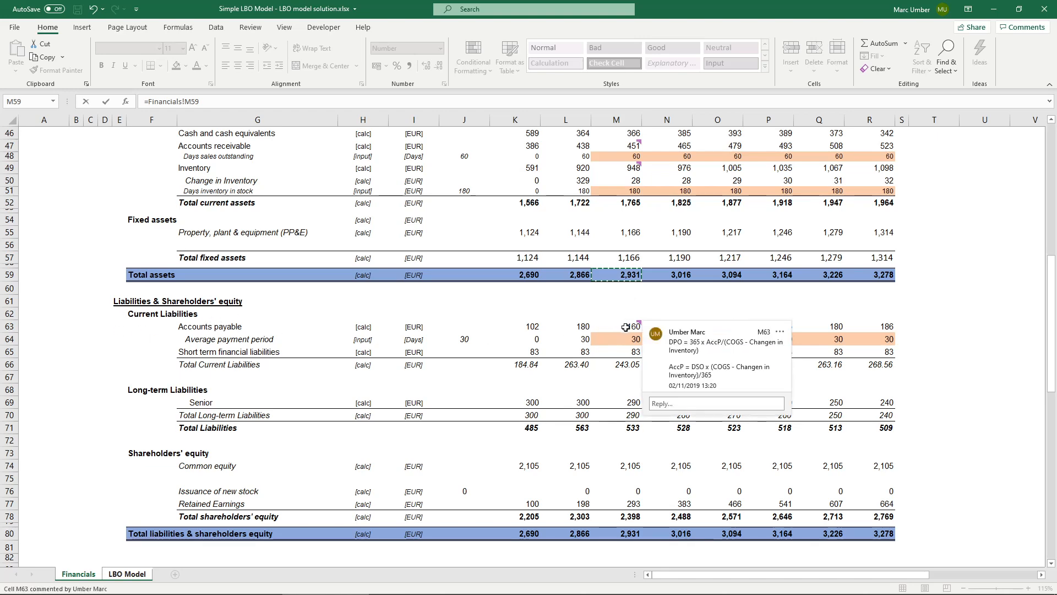
{"action": "left_click", "coordinate": [626, 327]}
{"action": "key", "text": "ctrl+c"}
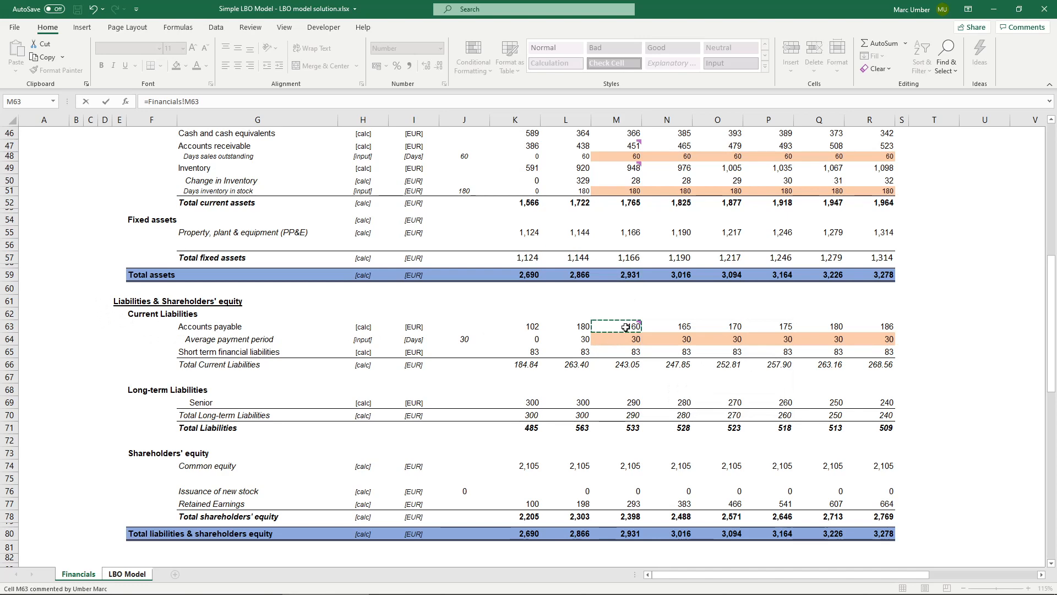
{"action": "left_click", "coordinate": [609, 275]}
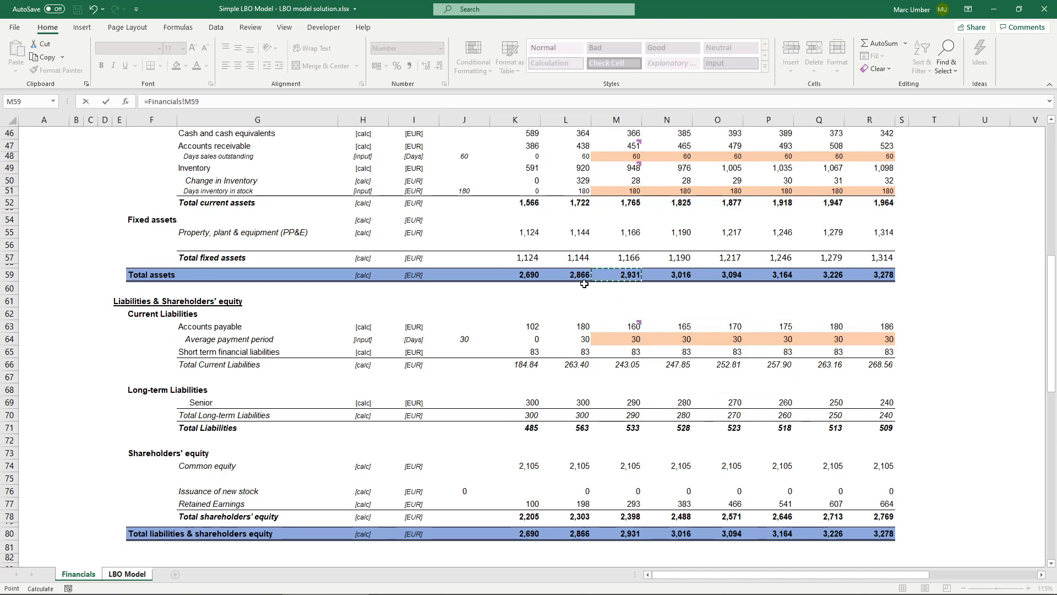
{"action": "left_click", "coordinate": [223, 101]}
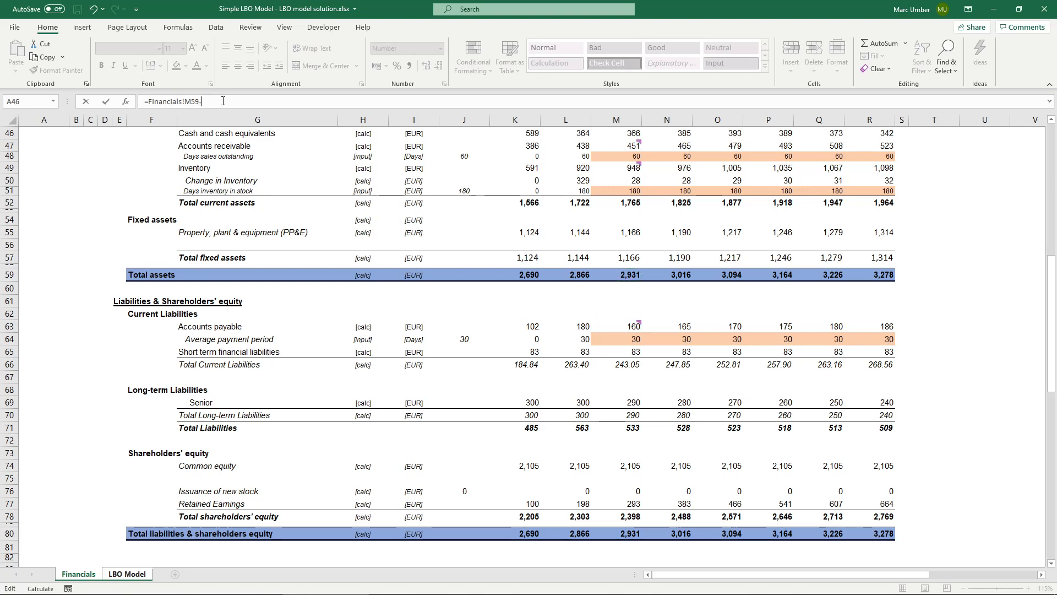
{"action": "left_click", "coordinate": [621, 327]}
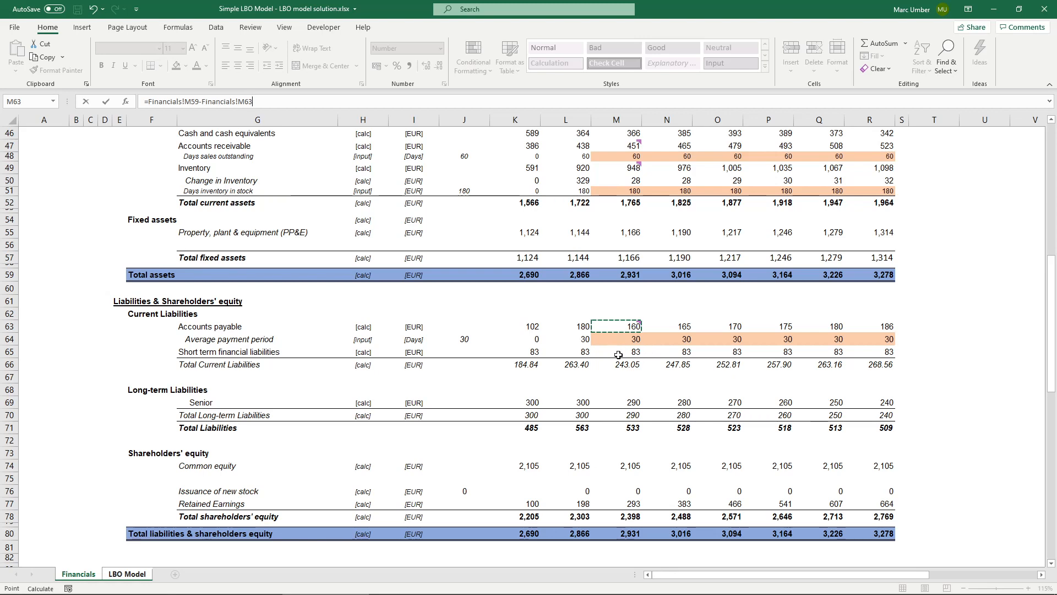
{"action": "key", "text": "Escape"}
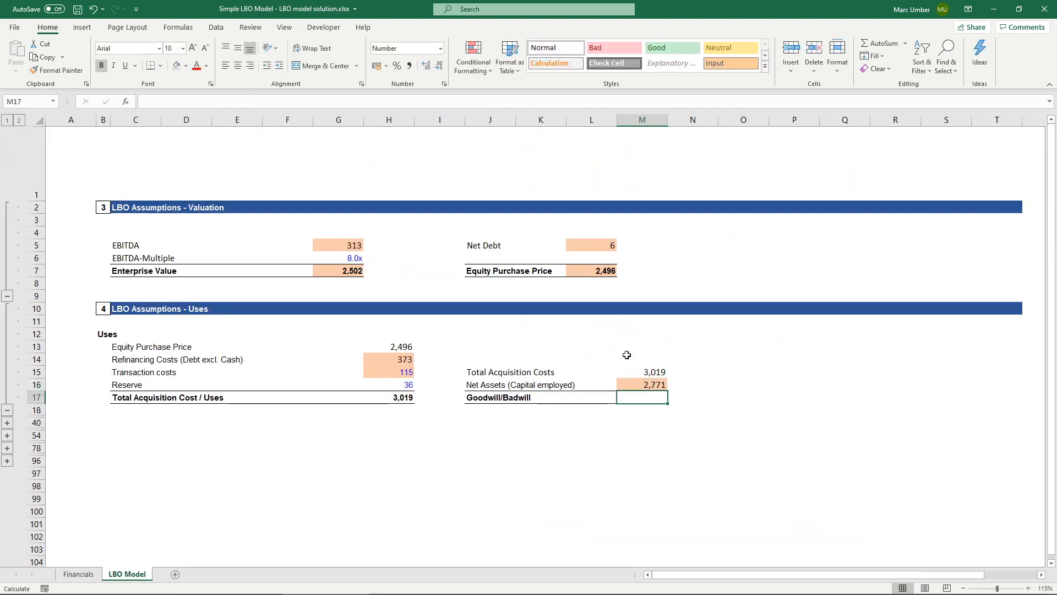
Calculate Goodwill/Badwill in M17 as Total Acquisition Costs minus Net Assets, =M15-M16.
{"action": "type", "text": "="}
{"action": "key", "text": "Up"}
{"action": "key", "text": "Up"}
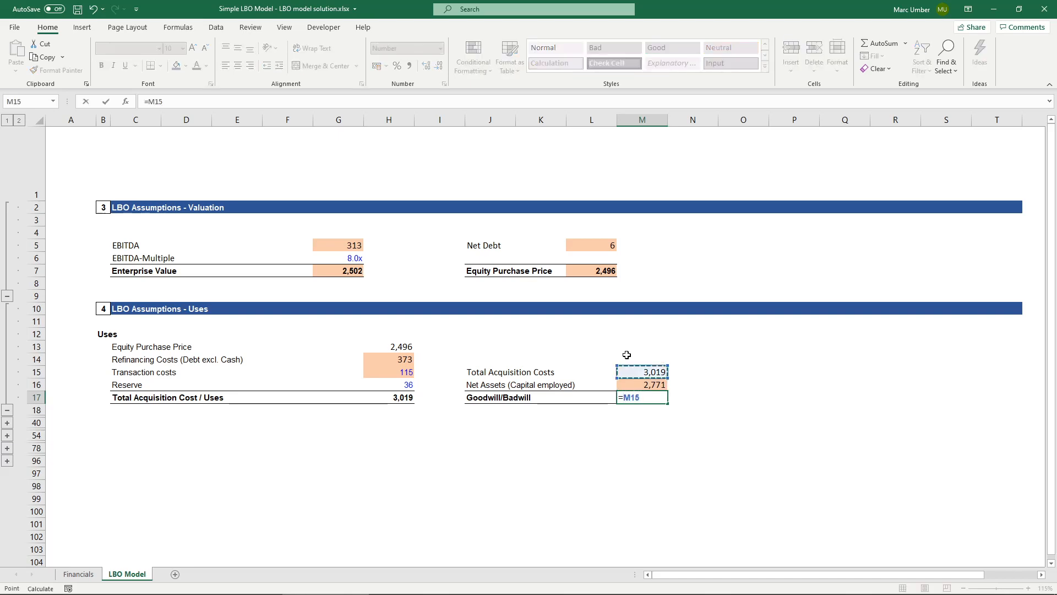
{"action": "type", "text": "-"}
{"action": "key", "text": "Up"}
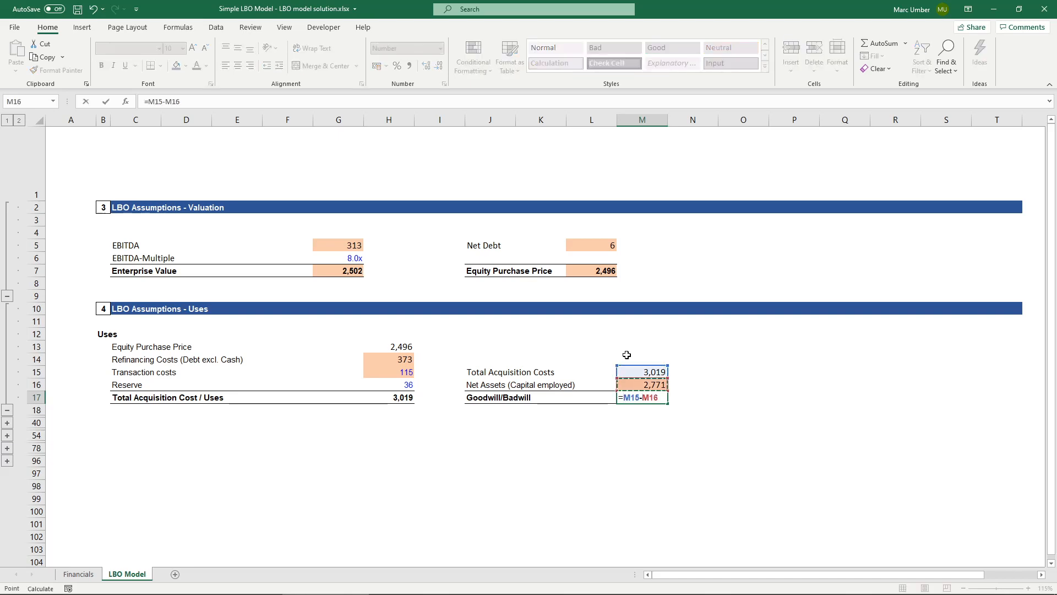
{"action": "key", "text": "Return"}
{"action": "key", "text": "Up"}
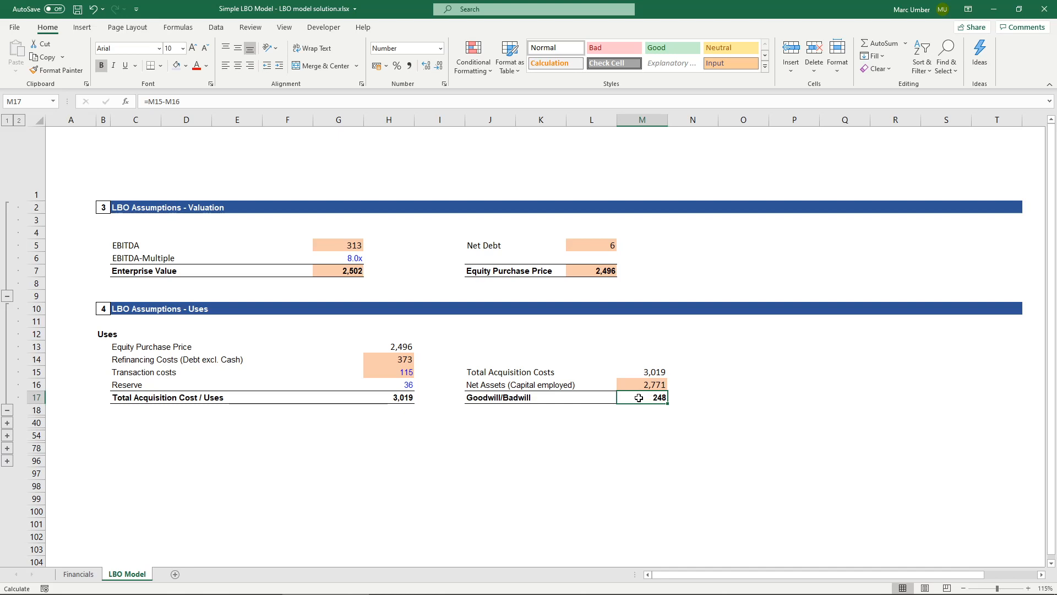
Add a Goodwill line in row 56 of the Financials sheet's fixed assets, copying the calc and EUR tags from the PP&E row.
{"action": "left_click", "coordinate": [86, 575]}
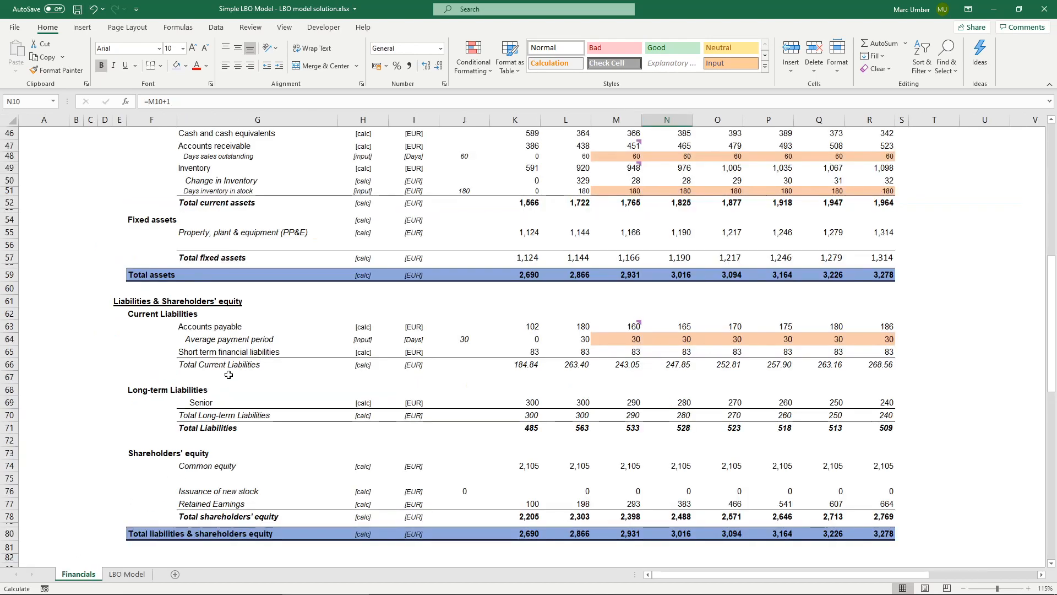
{"action": "left_click", "coordinate": [206, 242]}
{"action": "type", "text": "Good"}
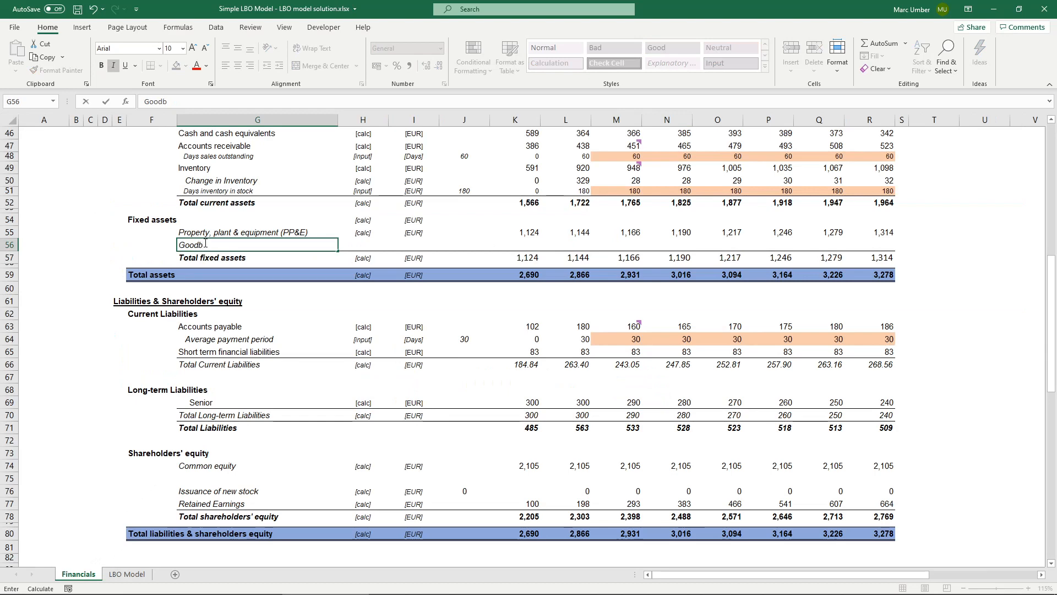
{"action": "type", "text": "will"}
{"action": "key", "text": "Tab"}
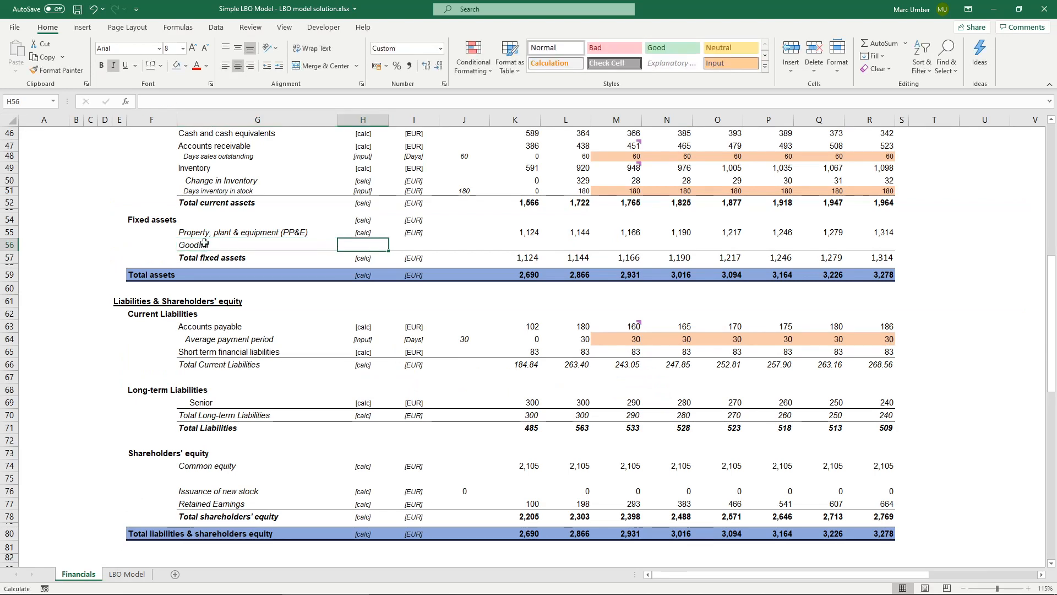
{"action": "key", "text": "Up"}
{"action": "key", "text": "shift+Right"}
{"action": "key", "text": "ctrl+c"}
{"action": "key", "text": "Down"}
{"action": "key", "text": "Return"}
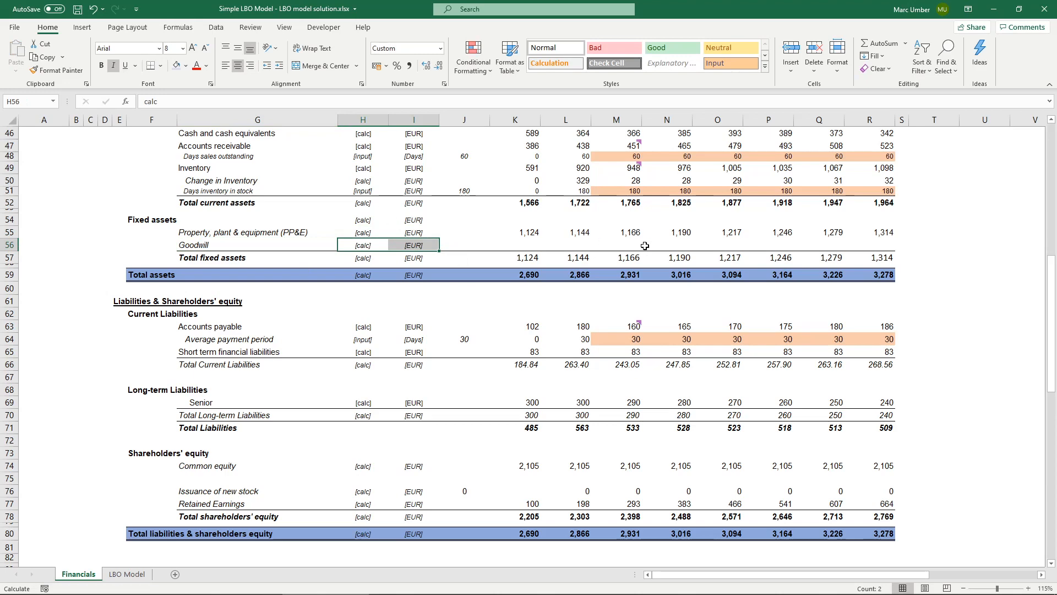
Shade the Goodwill label and its source and unit cells, G56:I56, light blue.
{"action": "scroll", "coordinate": [648, 246], "scroll_direction": "up", "scroll_amount": 2}
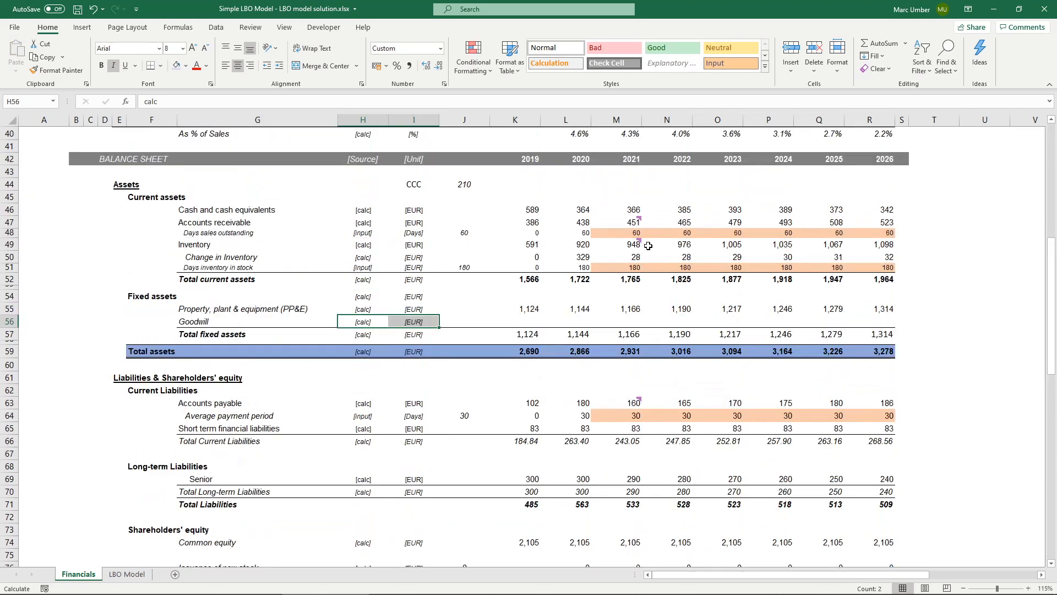
{"action": "left_click", "coordinate": [189, 322]}
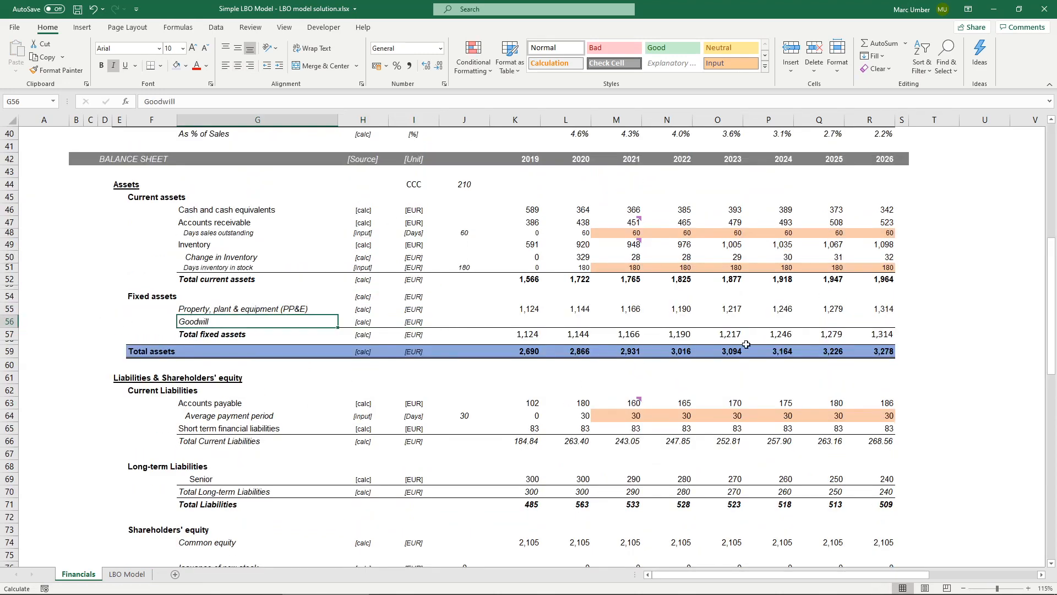
{"action": "left_click_drag", "start_coordinate": [203, 319], "coordinate": [413, 321]}
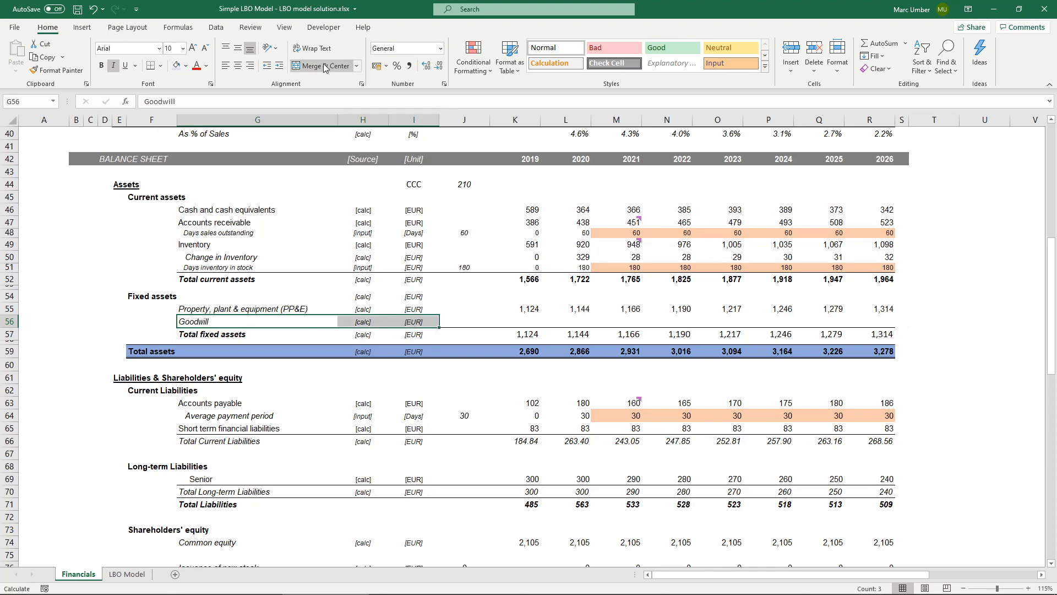
{"action": "left_click", "coordinate": [177, 66]}
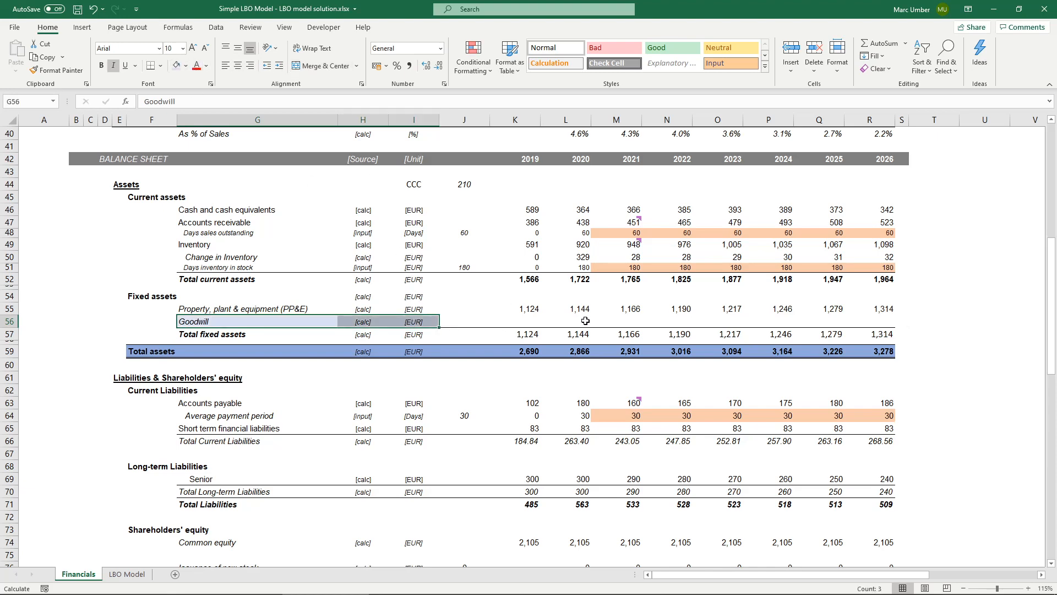
{"action": "left_click", "coordinate": [243, 319]}
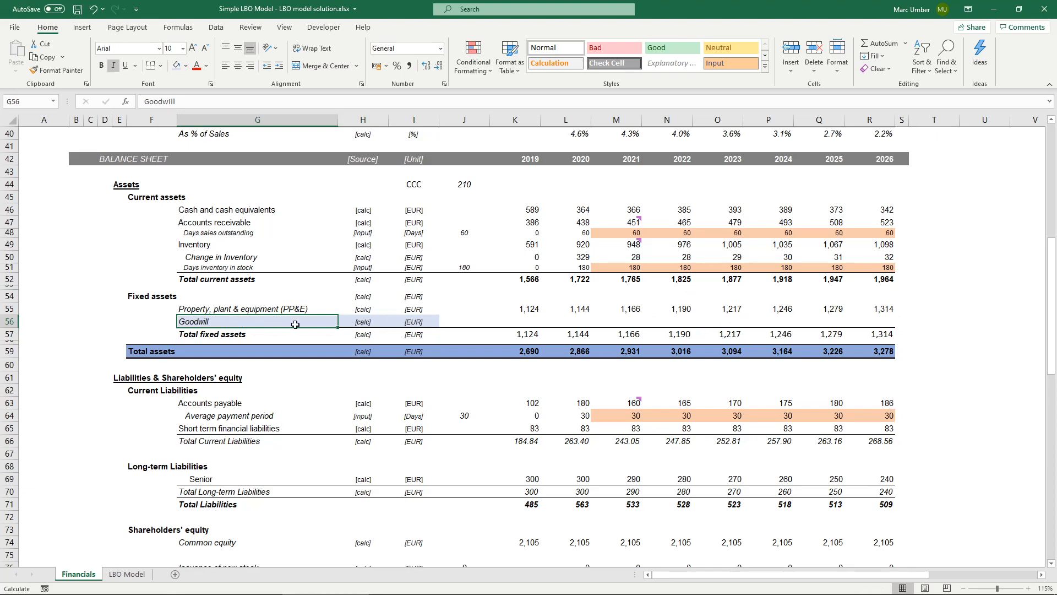
Link the 2022 Goodwill cell N56 to the Goodwill/Badwill result with ='LBO Model'!M17.
{"action": "left_click", "coordinate": [681, 321]}
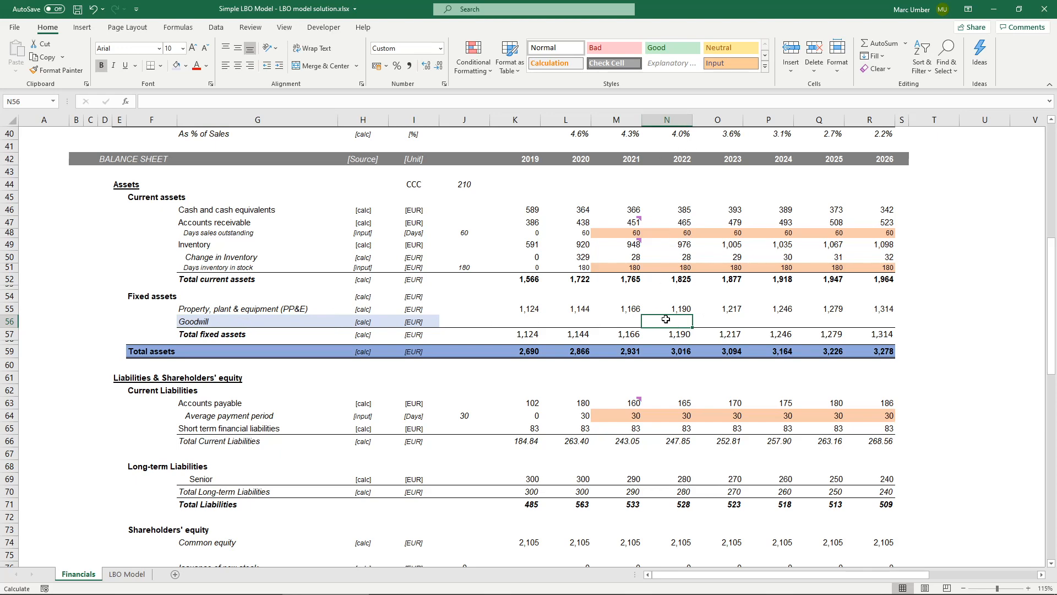
{"action": "type", "text": "="}
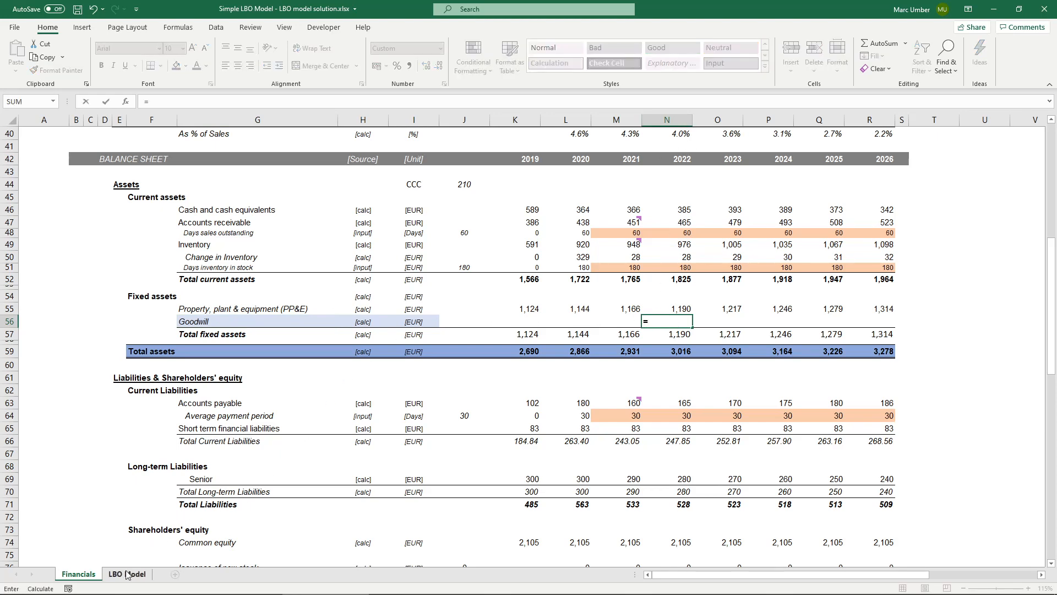
{"action": "left_click", "coordinate": [128, 574]}
{"action": "left_click", "coordinate": [652, 398]}
{"action": "key", "text": "Return"}
{"action": "left_click", "coordinate": [646, 322]}
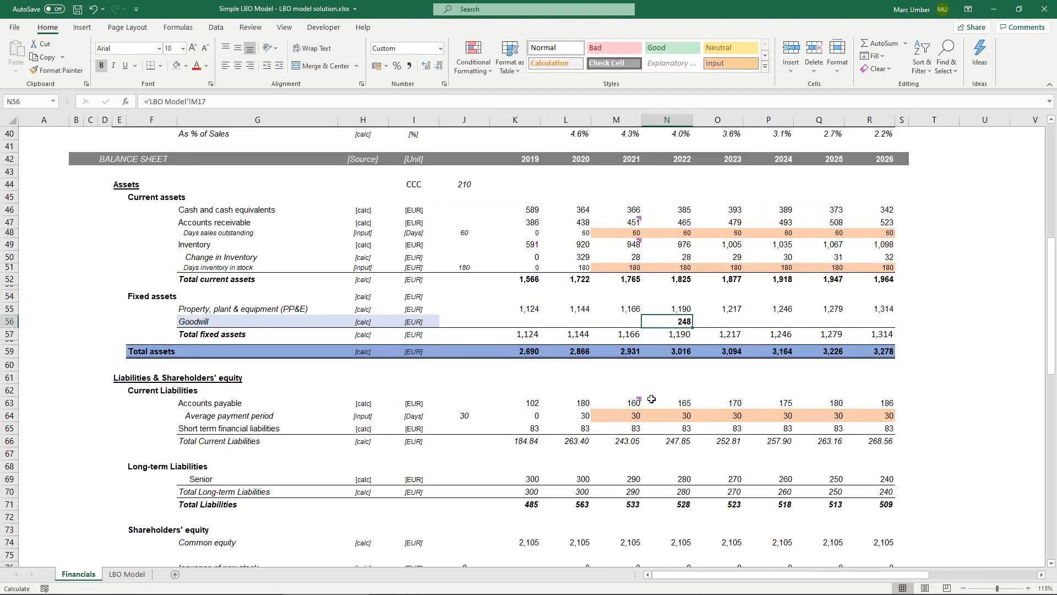
Copy the formatting of PP&E cell N55 onto N56 and make its reference absolute, ='LBO Model'!$M$17.
{"action": "left_click", "coordinate": [676, 312]}
{"action": "left_click", "coordinate": [58, 70]}
{"action": "left_click", "coordinate": [682, 320]}
{"action": "double_click", "coordinate": [682, 320]}
{"action": "key", "text": "F4"}
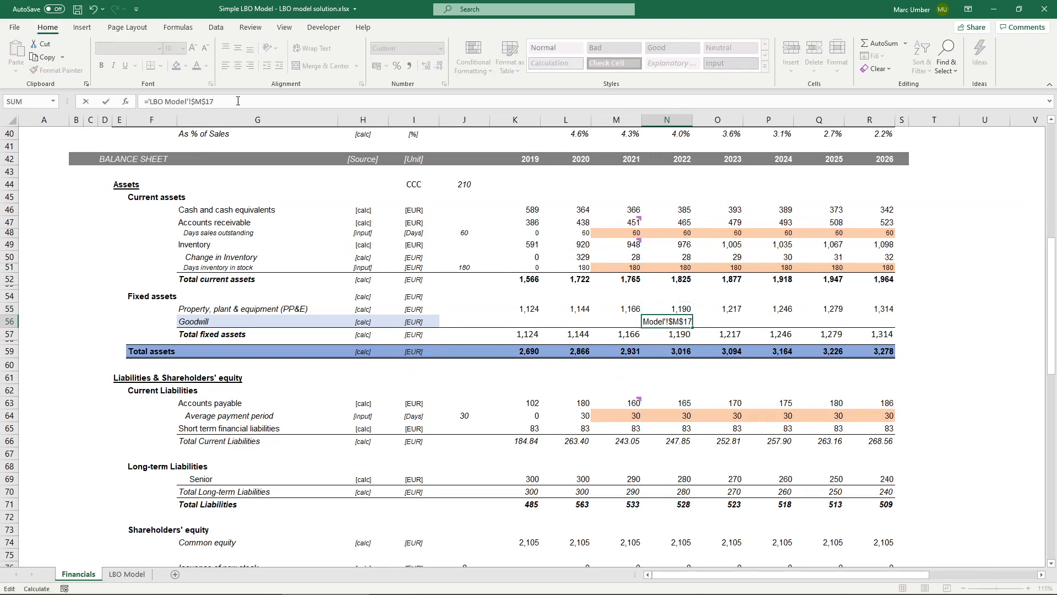
{"action": "key", "text": "ctrl+Return"}
Fill the 2022 goodwill formula across to 2026 in R56 and shade N56:R56 light blue.
{"action": "left_click_drag", "start_coordinate": [695, 327], "coordinate": [895, 326]}
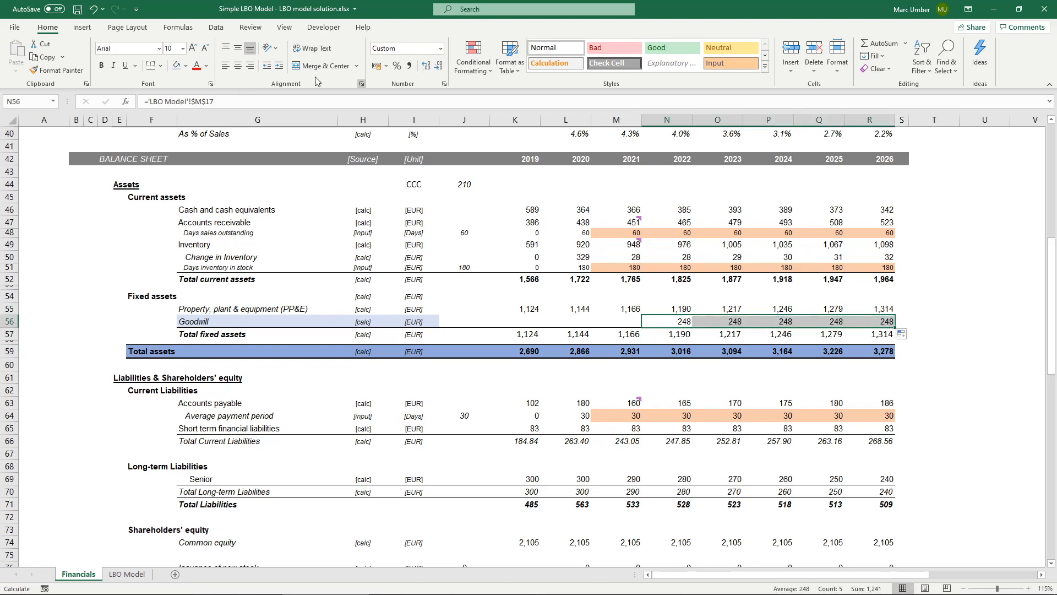
{"action": "left_click", "coordinate": [176, 65]}
{"action": "left_click", "coordinate": [660, 321]}
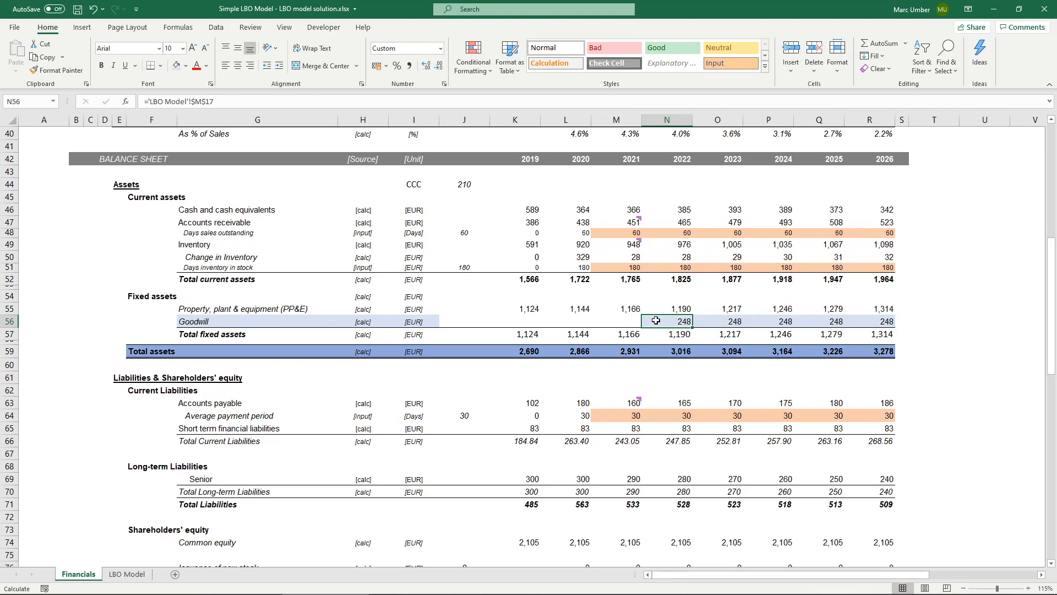
Replace the 2022 Total fixed assets formula in N57 with =SUM(N55:N56) and fill it across to 2026 in R57.
{"action": "double_click", "coordinate": [665, 334]}
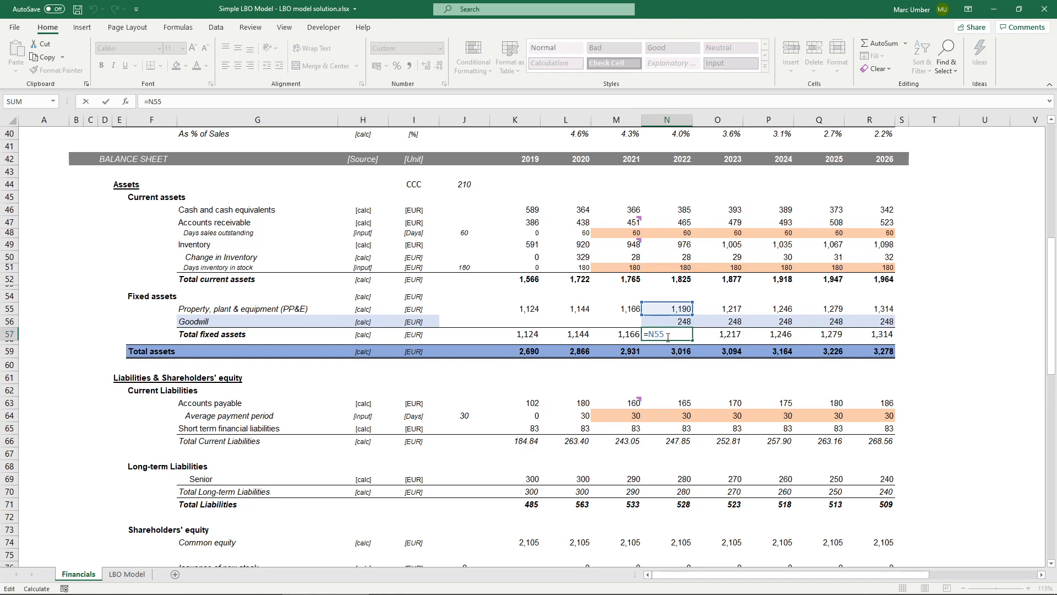
{"action": "key", "text": "Escape"}
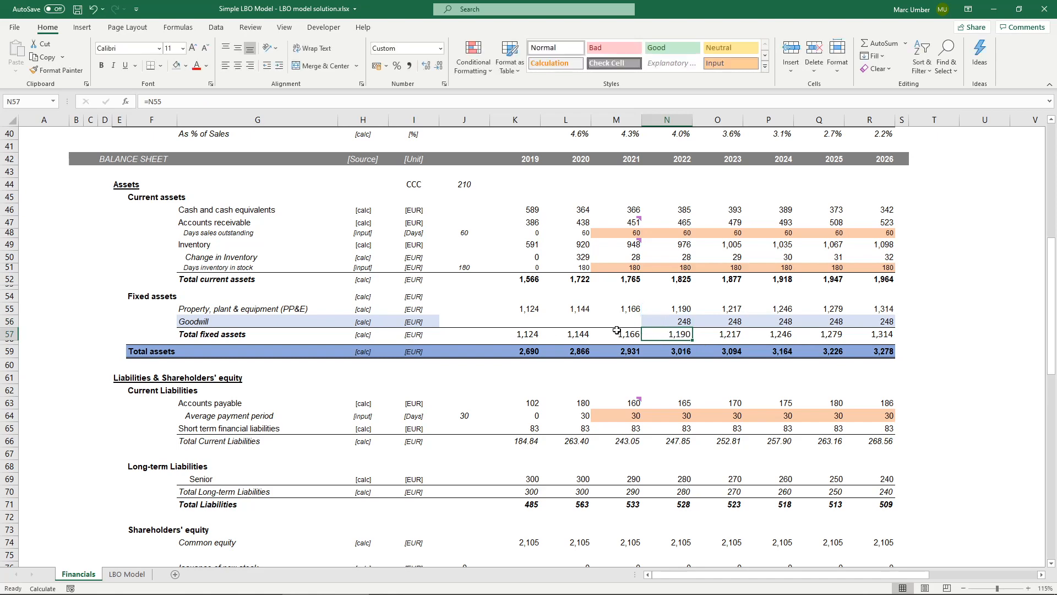
{"action": "type", "text": "=summ"}
{"action": "key", "text": "Tab"}
{"action": "key", "text": "Up"}
{"action": "key", "text": "shift+Up"}
{"action": "key", "text": "ctrl+Return"}
{"action": "left_click_drag", "start_coordinate": [693, 340], "coordinate": [881, 337]}
{"action": "left_click", "coordinate": [677, 332]}
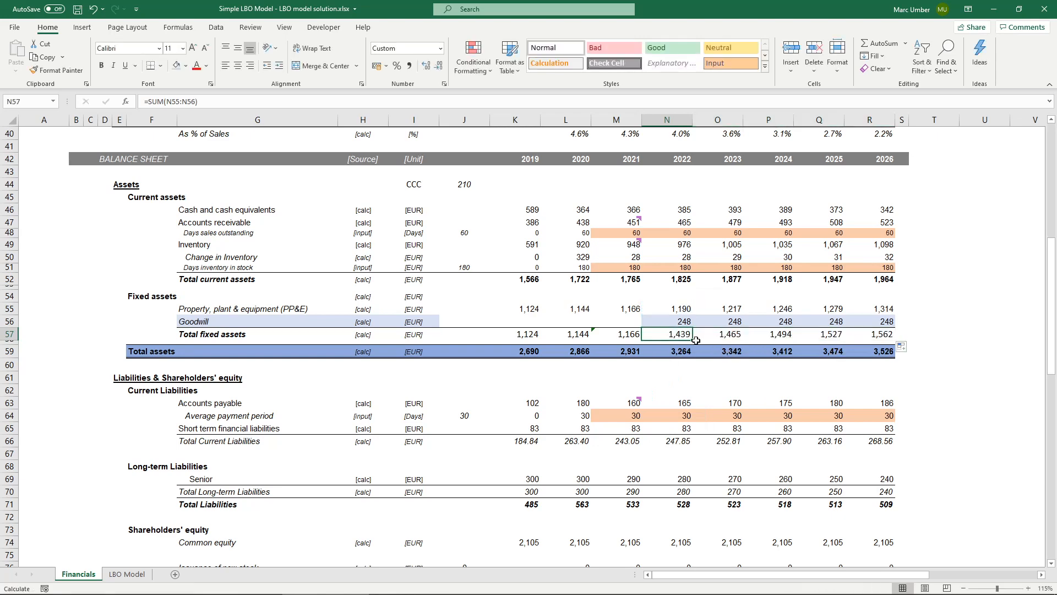
Copy the Total fixed assets sum from N57 back over the earlier years to 2019 in K57.
{"action": "left_click_drag", "start_coordinate": [694, 340], "coordinate": [542, 341]}
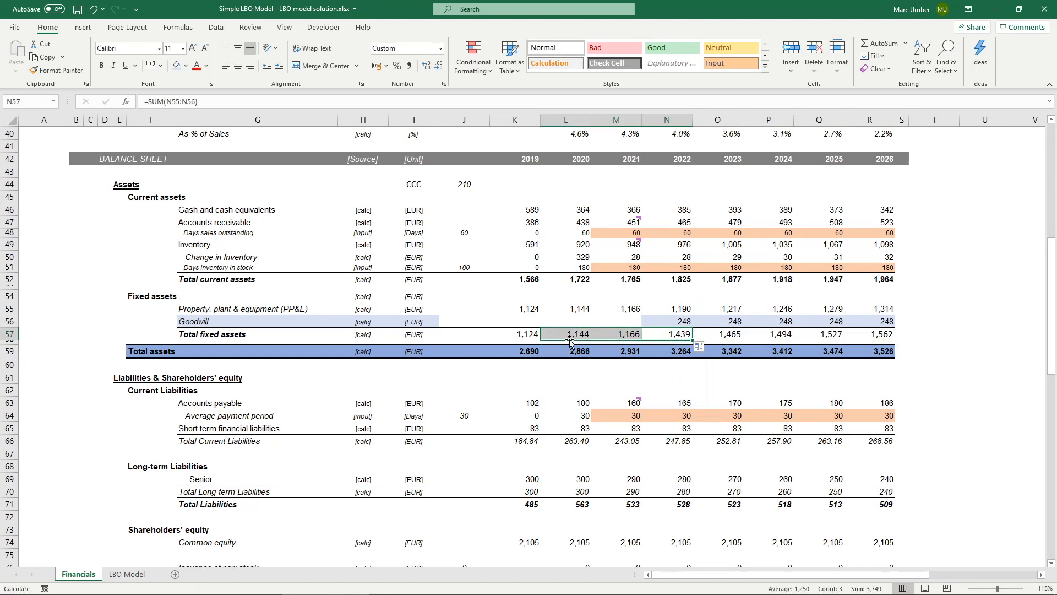
{"action": "left_click", "coordinate": [682, 334]}
{"action": "left_click_drag", "start_coordinate": [694, 340], "coordinate": [518, 341]}
{"action": "left_click", "coordinate": [679, 335]}
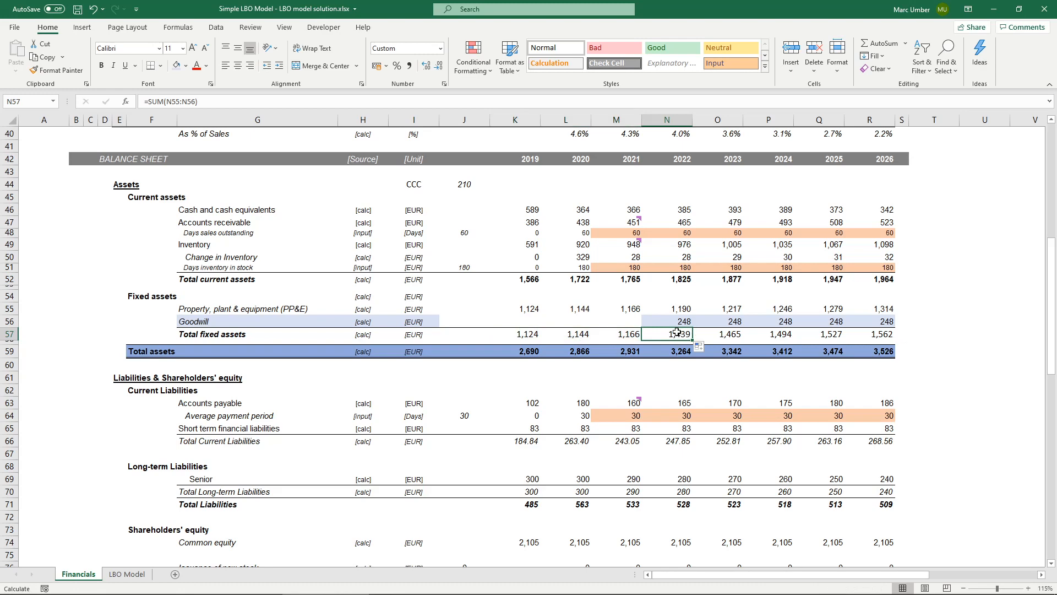
{"action": "left_click", "coordinate": [730, 335]}
{"action": "left_click", "coordinate": [653, 334]}
{"action": "left_click", "coordinate": [735, 333]}
{"action": "left_click", "coordinate": [664, 334]}
{"action": "key", "text": "Up"}
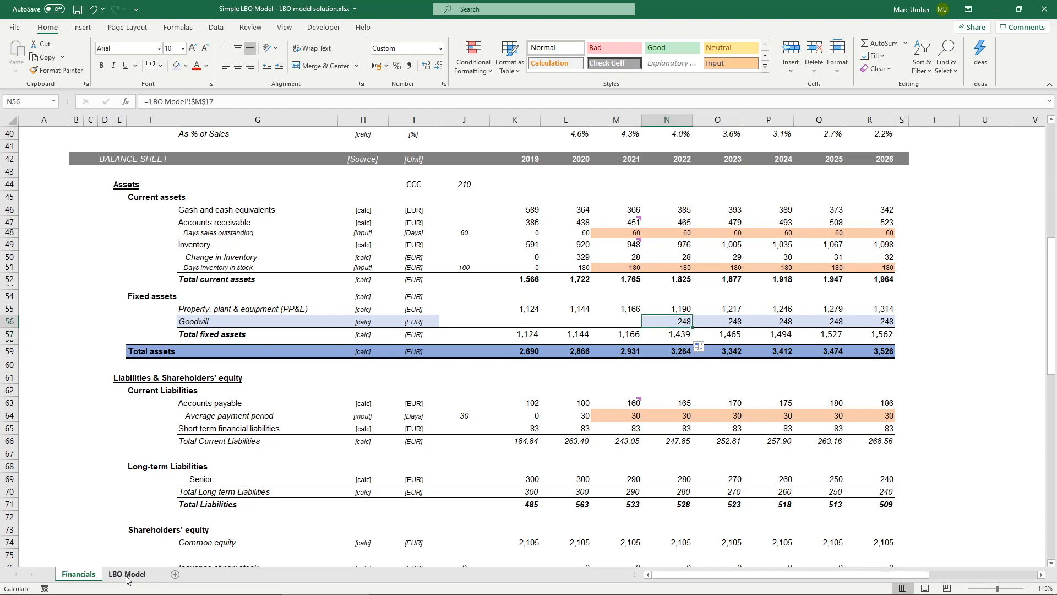
Enter 50 as the 2022 Operational Cash Requirements in N110 of the Financials sheet's cash flow section.
{"action": "left_click", "coordinate": [127, 574]}
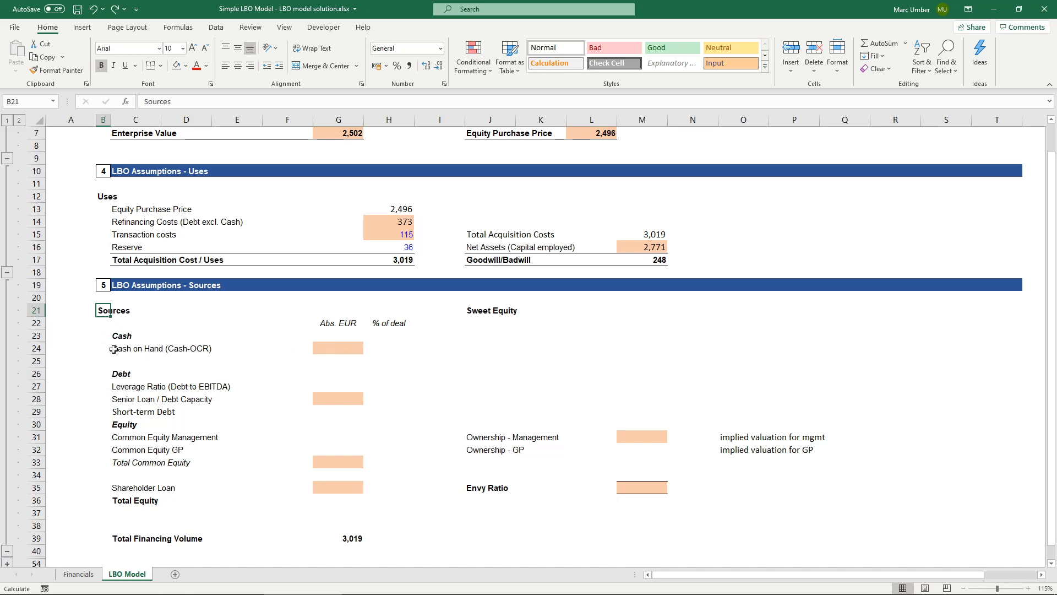
{"action": "left_click", "coordinate": [128, 359]}
{"action": "left_click", "coordinate": [120, 346]}
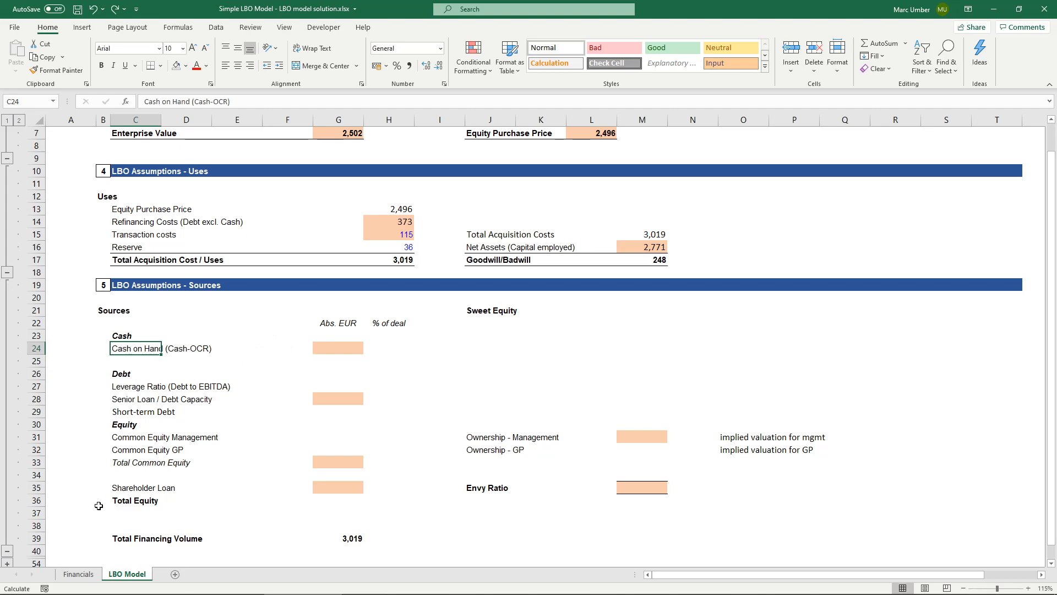
{"action": "left_click", "coordinate": [79, 574]}
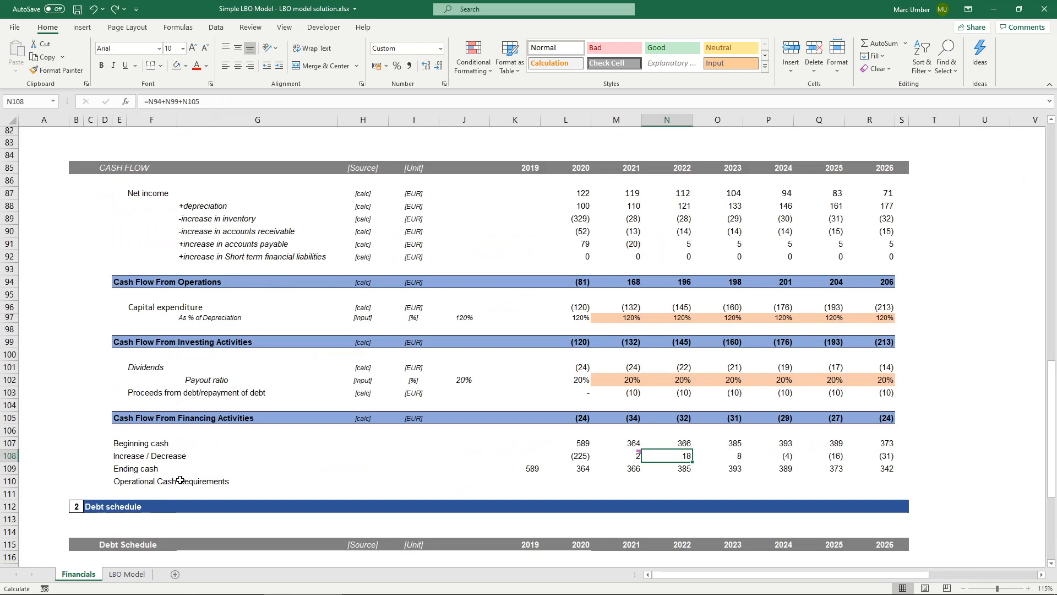
{"action": "left_click", "coordinate": [158, 481]}
{"action": "left_click", "coordinate": [118, 481]}
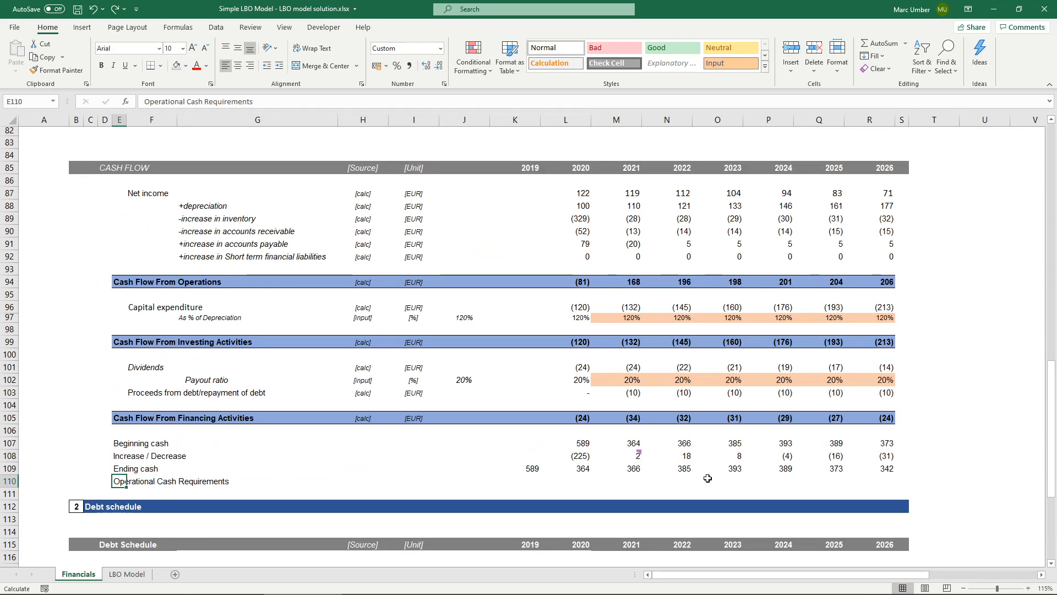
{"action": "left_click", "coordinate": [691, 480]}
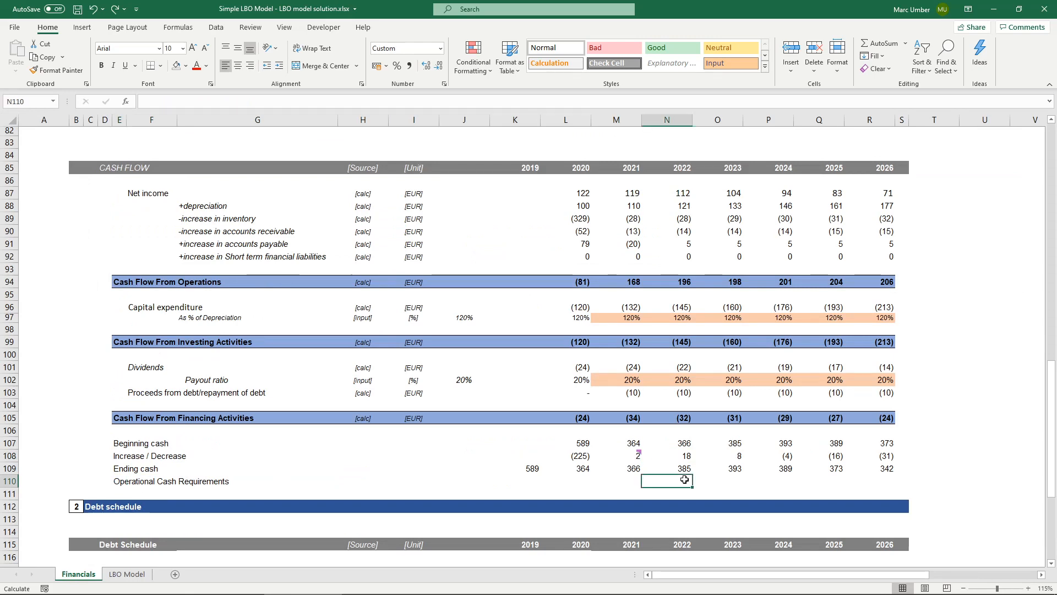
{"action": "left_click", "coordinate": [635, 480]}
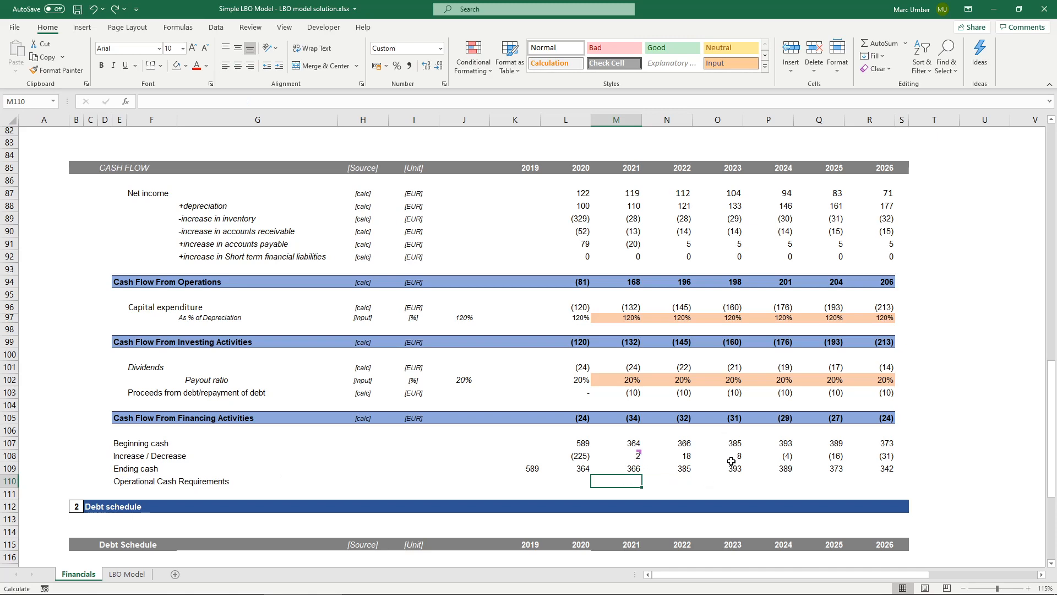
{"action": "key", "text": "Right"}
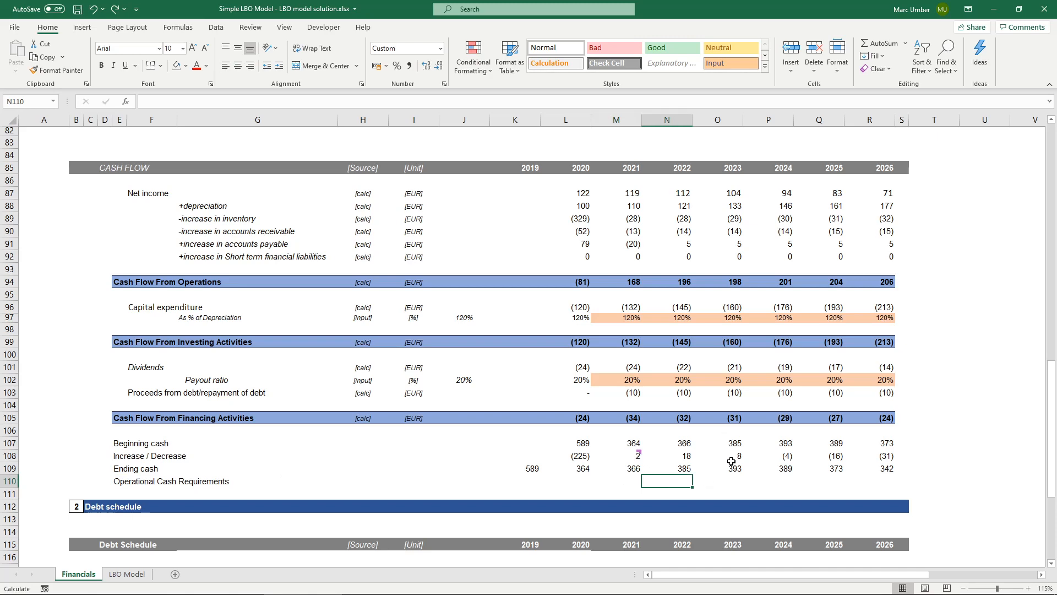
{"action": "type", "text": "50"}
{"action": "key", "text": "Up"}
Shade the Operational Cash Requirements label, E110:G110, and its 2022 value in N110 light blue.
{"action": "left_click", "coordinate": [136, 482]}
{"action": "left_click_drag", "start_coordinate": [118, 482], "coordinate": [256, 482]}
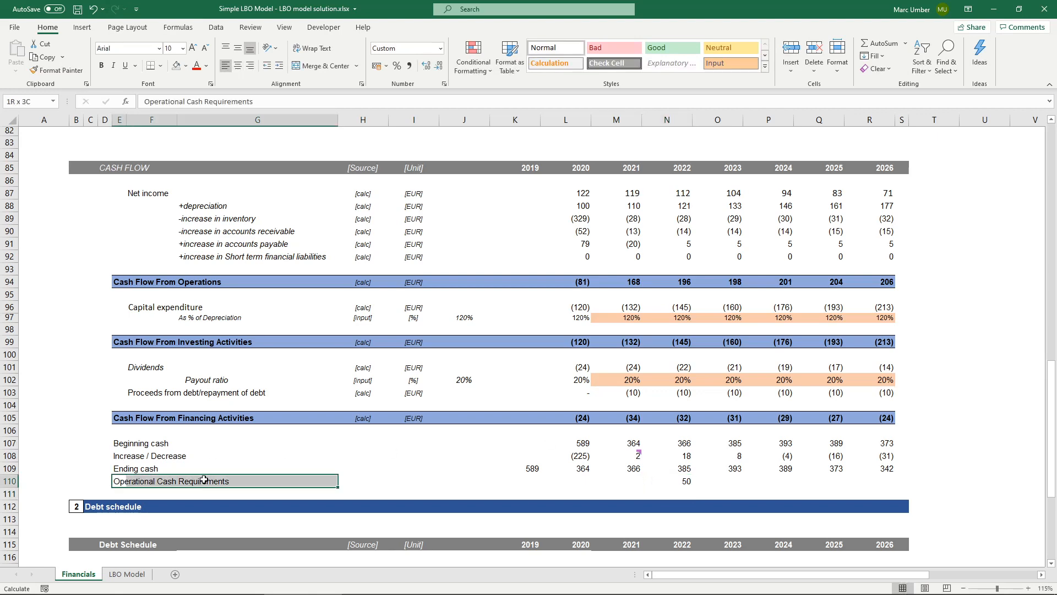
{"action": "left_click", "coordinate": [186, 65]}
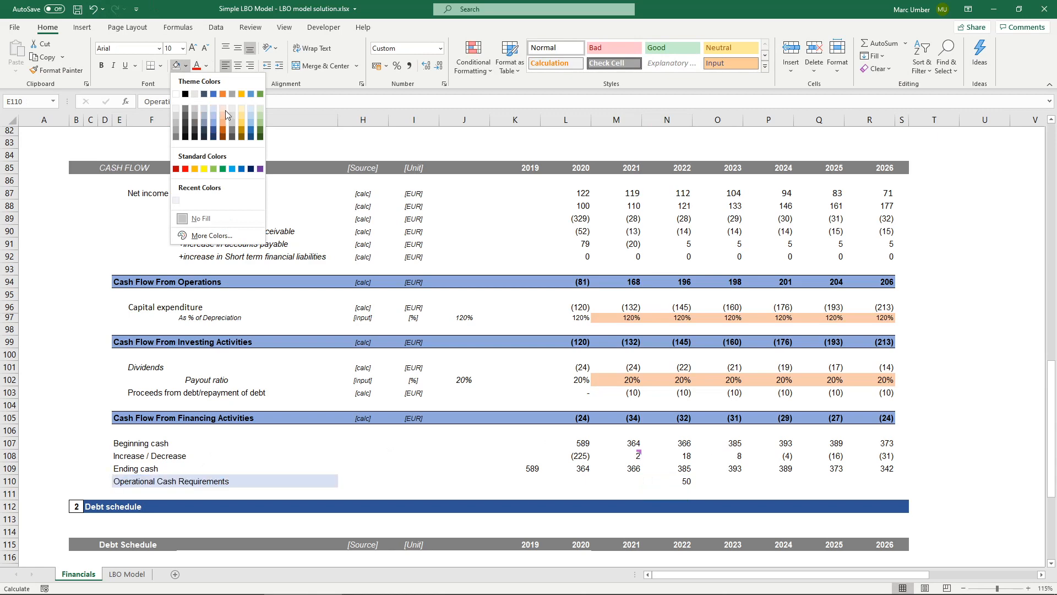
{"action": "left_click", "coordinate": [687, 479]}
{"action": "left_click", "coordinate": [685, 478]}
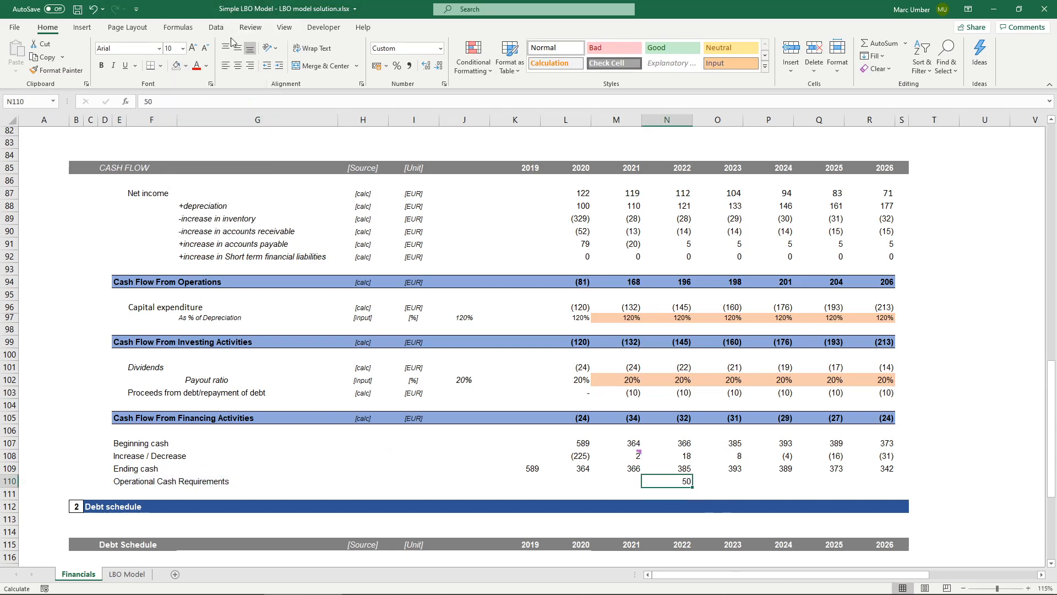
{"action": "left_click", "coordinate": [186, 66]}
{"action": "key", "text": "Escape"}
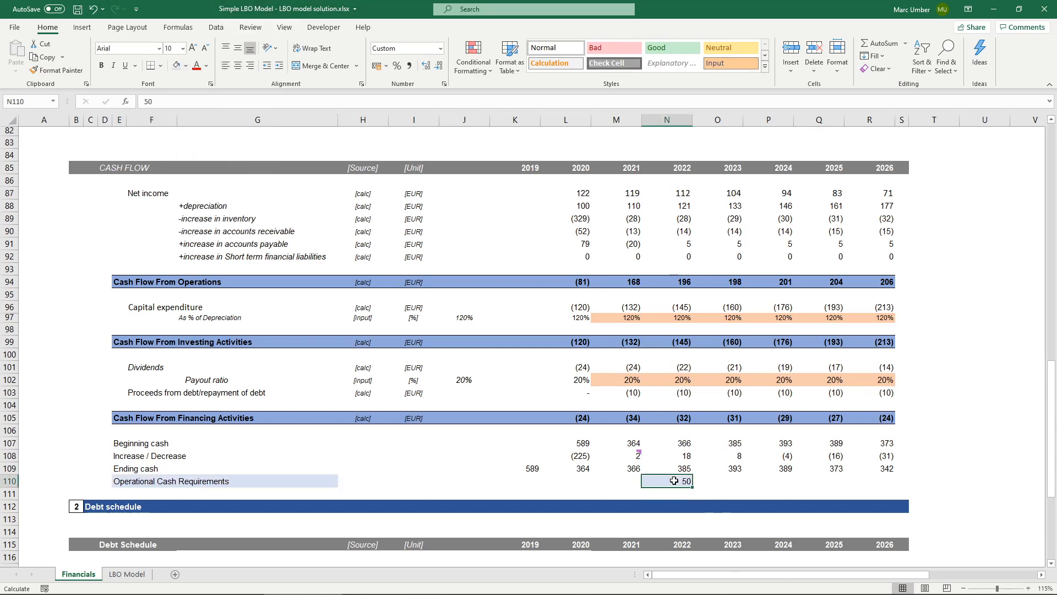
{"action": "left_click", "coordinate": [626, 468], "text": "ctrl"}
{"action": "left_click", "coordinate": [131, 479]}
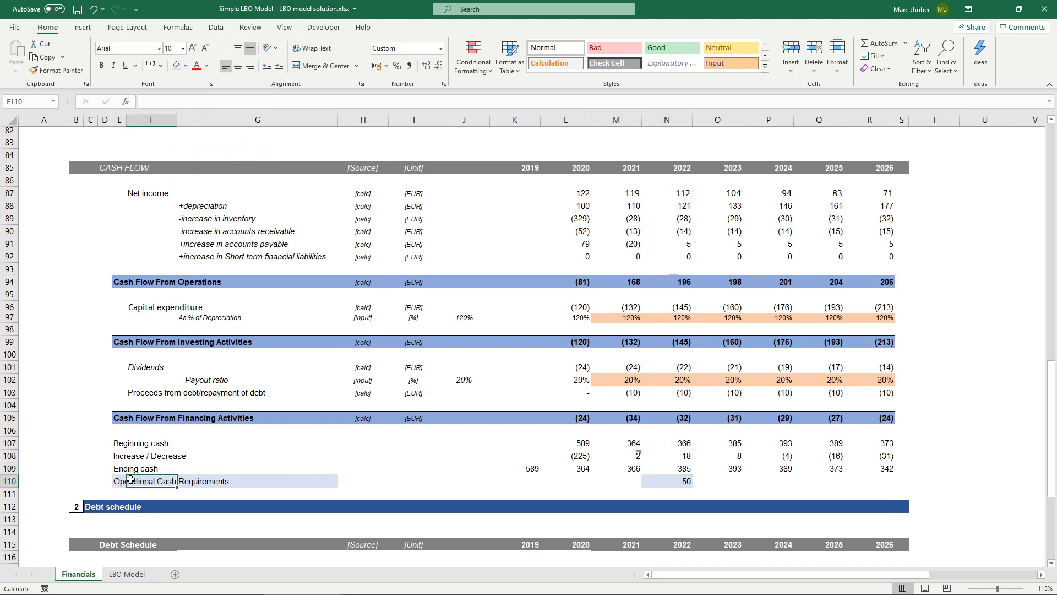
{"action": "left_click", "coordinate": [667, 477]}
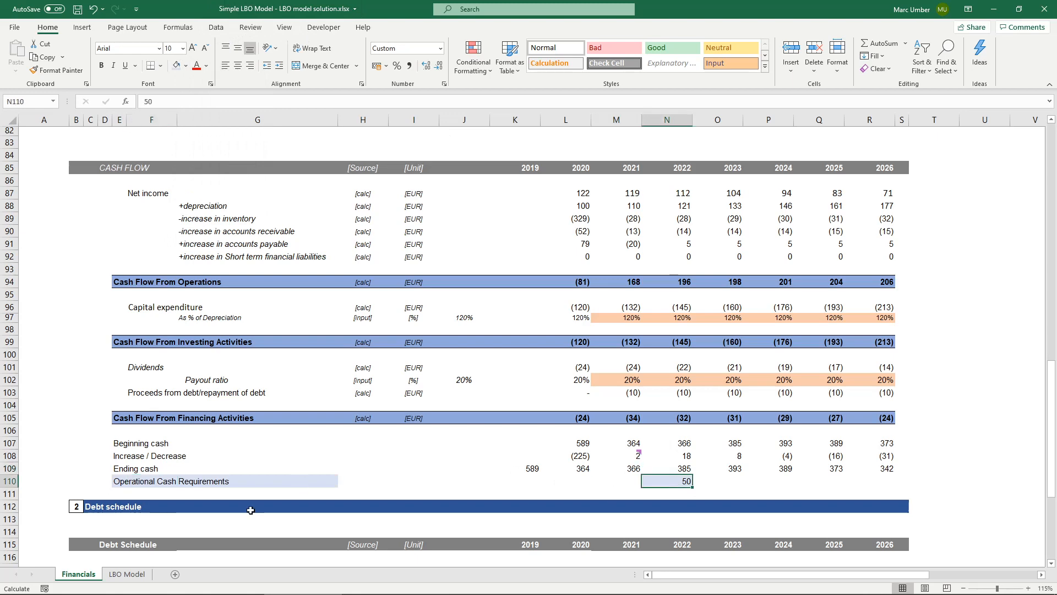
Calculate Cash on Hand in G24 of the LBO Model sheet as 2022 beginning cash minus operational cash requirements, =Financials!N107-Financials!N110.
{"action": "left_click", "coordinate": [128, 574]}
{"action": "left_click", "coordinate": [328, 347]}
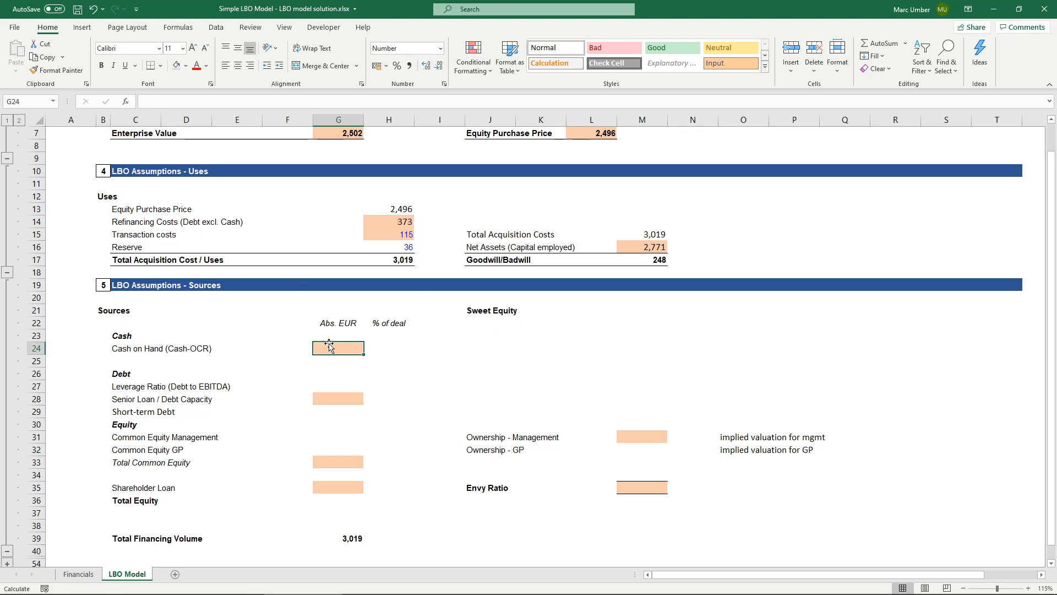
{"action": "type", "text": "="}
{"action": "left_click", "coordinate": [79, 574]}
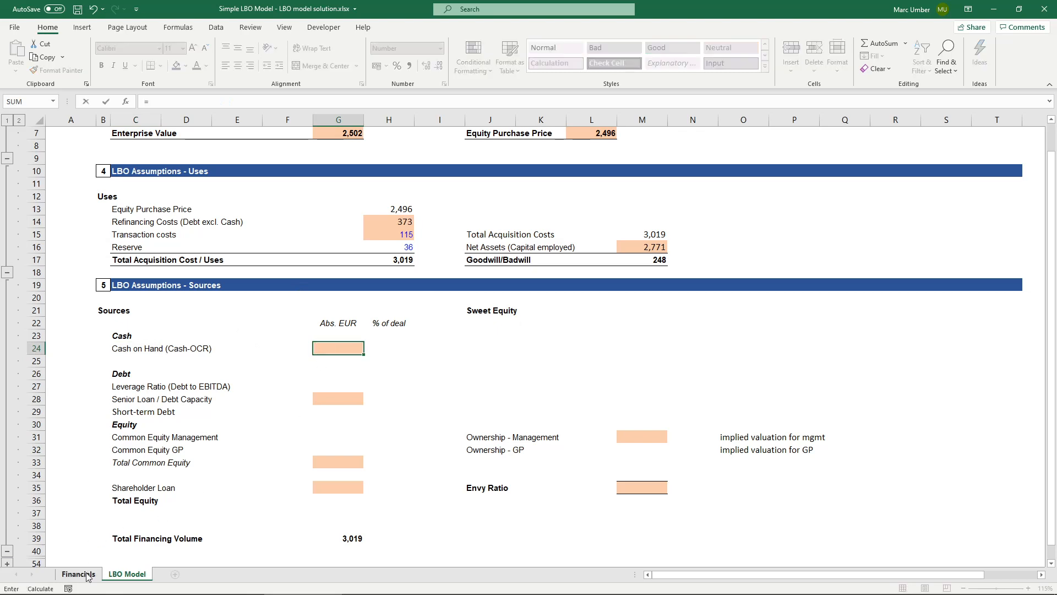
{"action": "left_click", "coordinate": [672, 443]}
{"action": "type", "text": "-"}
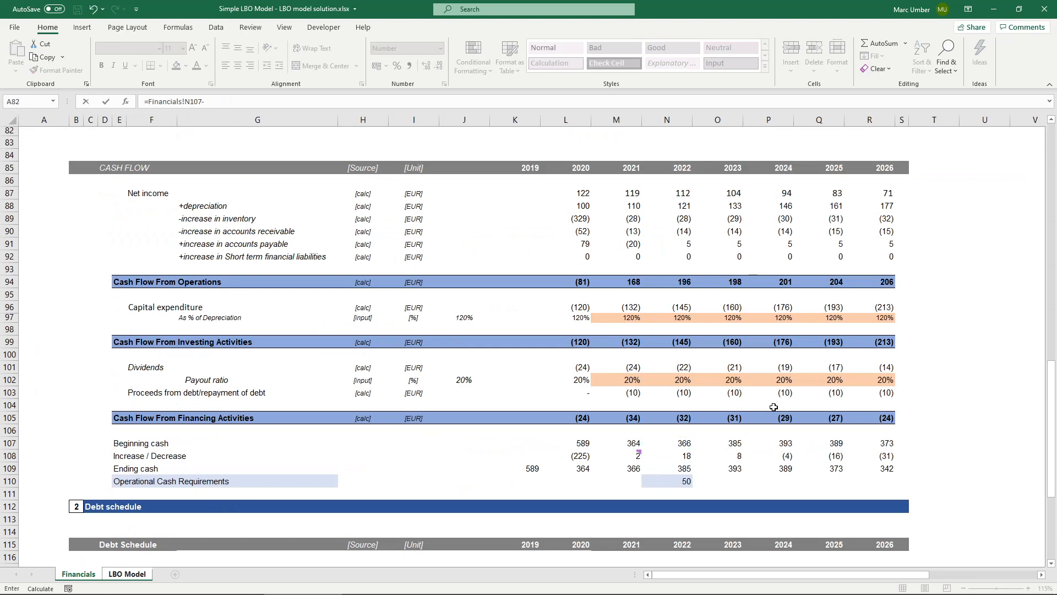
{"action": "left_click", "coordinate": [682, 477]}
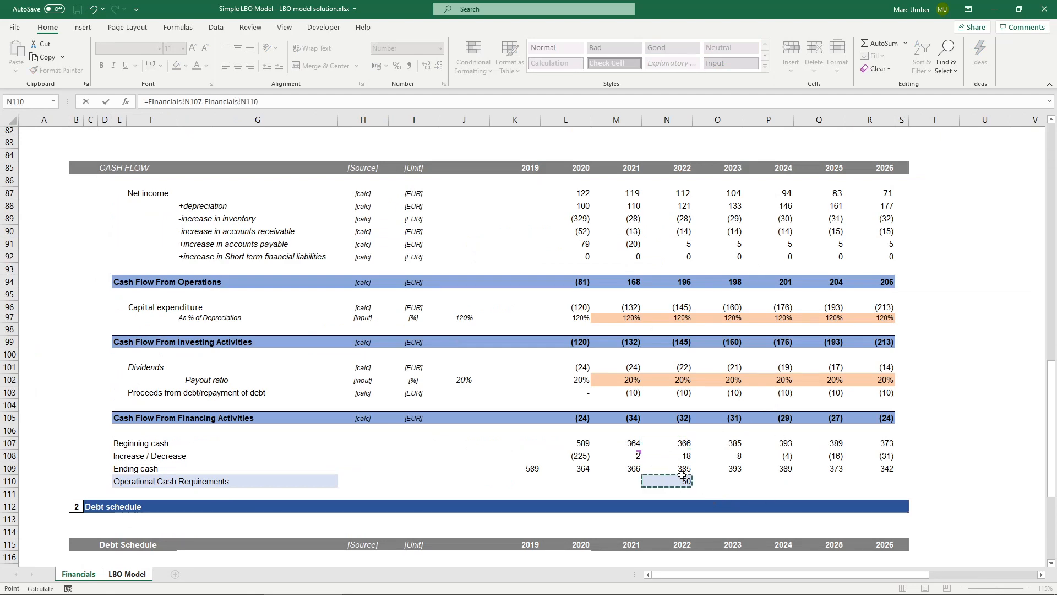
{"action": "key", "text": "Return"}
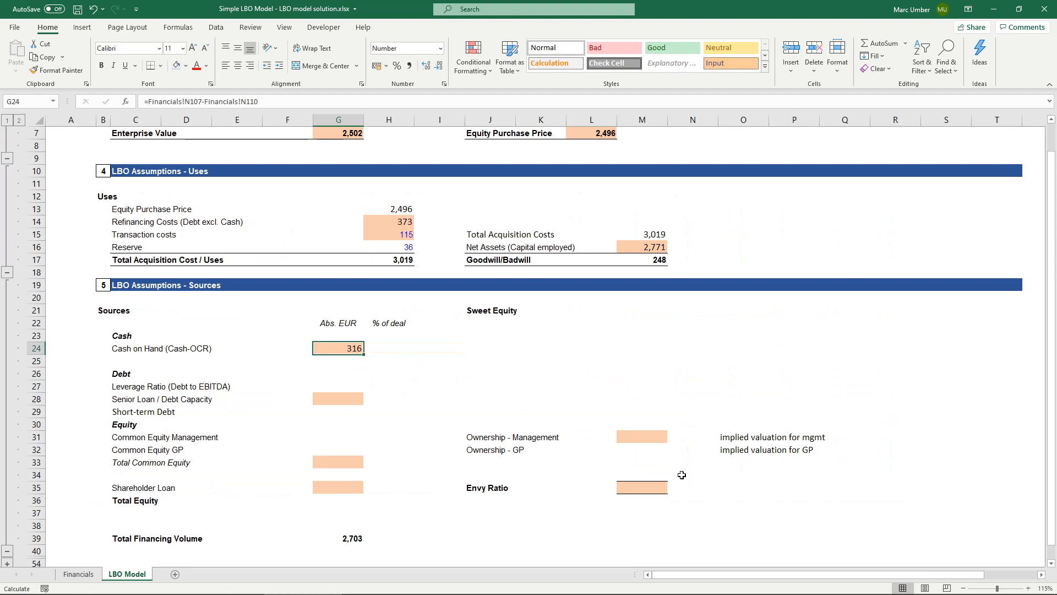
Subtract Cash on Hand from the 2022 cash Increase / Decrease in Financials N108, making it =N94+N99+N105-'LBO Model'!G24.
{"action": "left_click", "coordinate": [83, 578]}
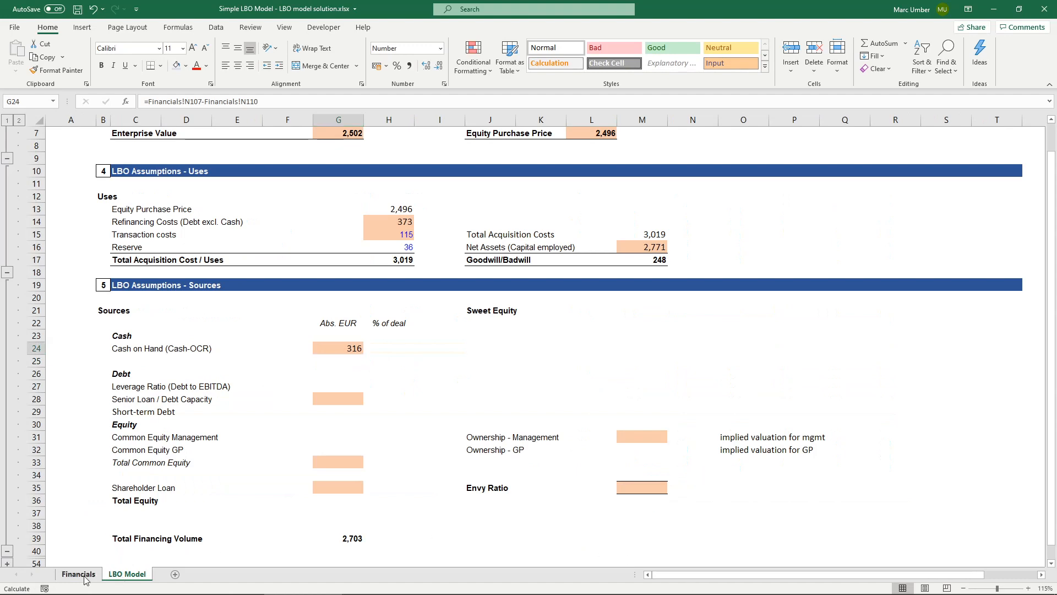
{"action": "left_click", "coordinate": [677, 456]}
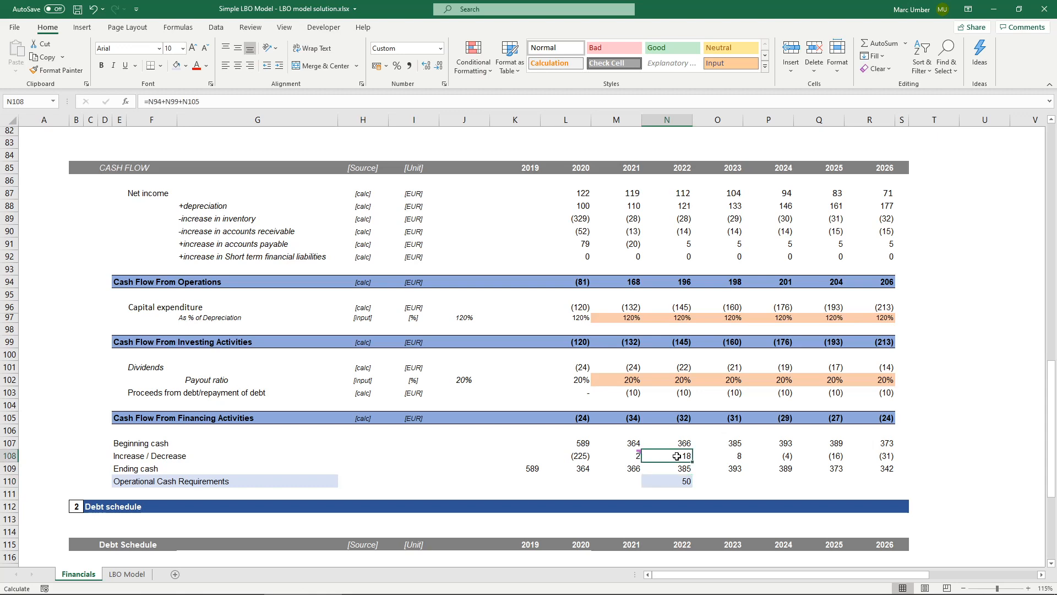
{"action": "double_click", "coordinate": [672, 456]}
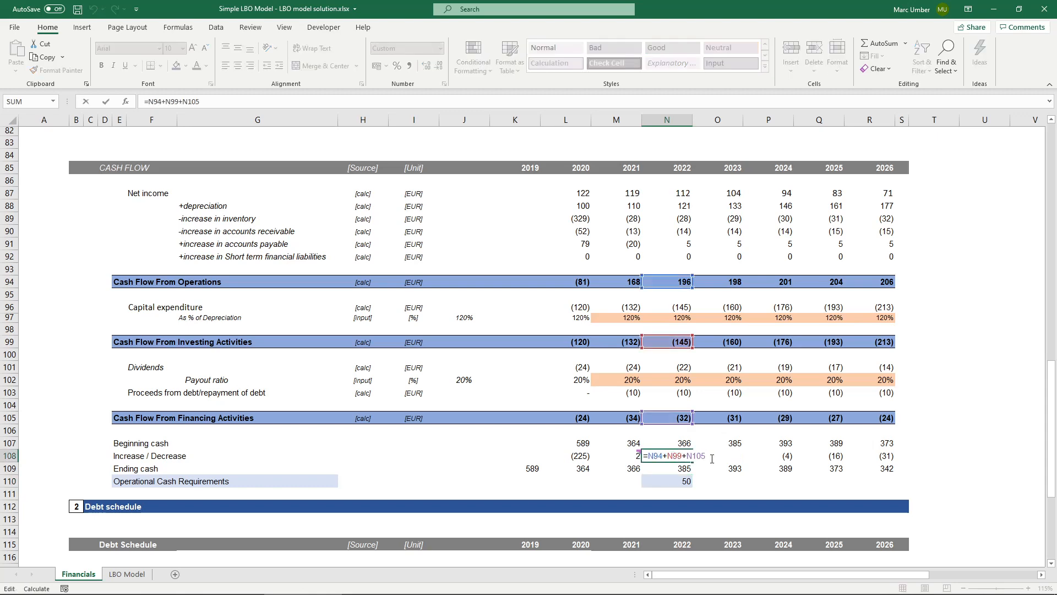
{"action": "left_click", "coordinate": [234, 102]}
{"action": "type", "text": "-"}
{"action": "left_click", "coordinate": [127, 574]}
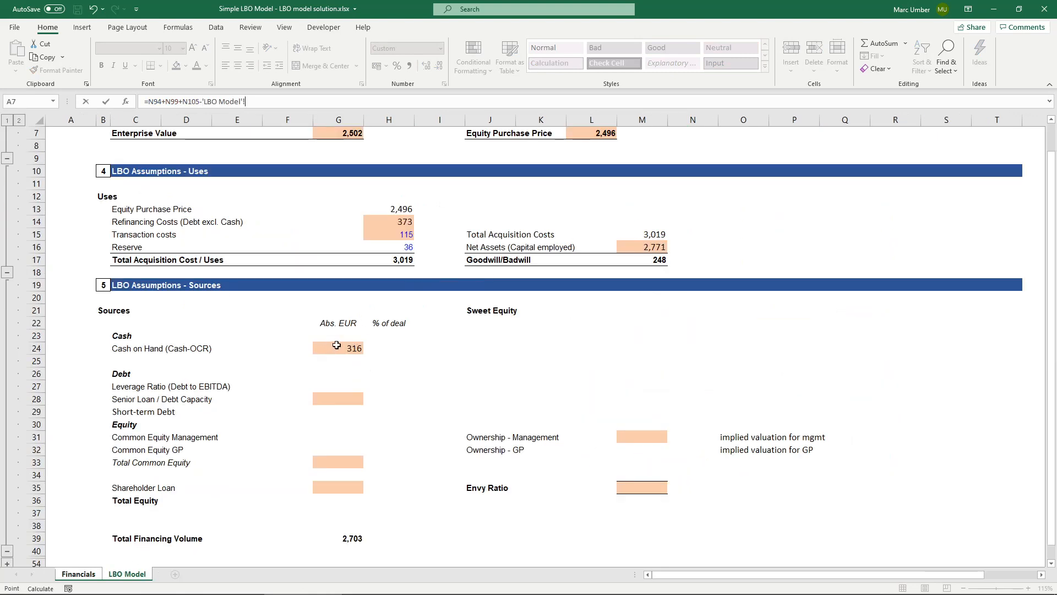
{"action": "left_click", "coordinate": [339, 348]}
{"action": "key", "text": "Return"}
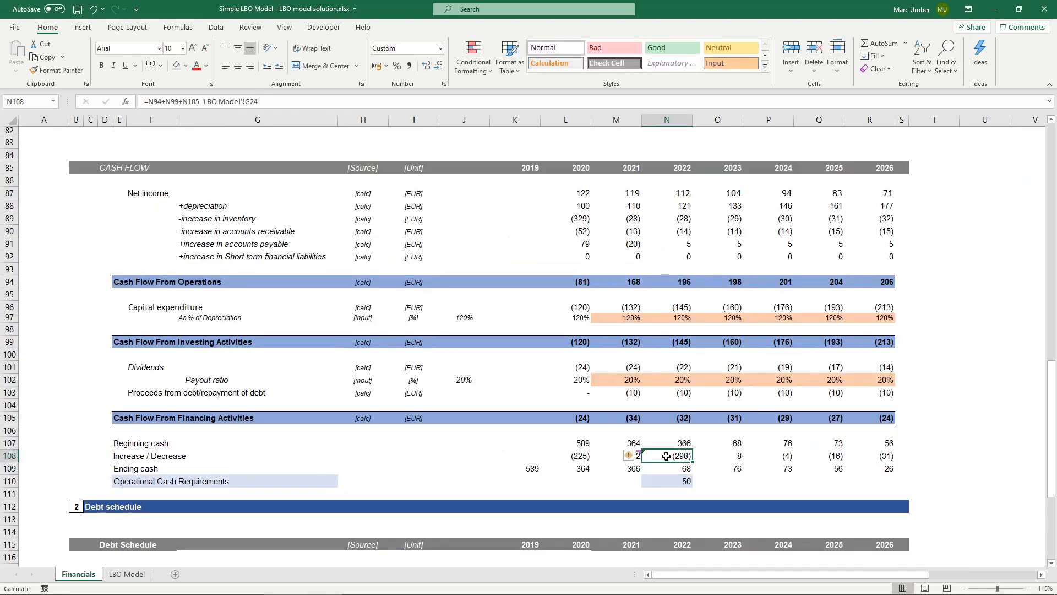
Shade the 2022 cash Increase / Decrease cell, Financials N108, light blue, and review Total Financing Volume and Cash on Hand in the LBO Model sheet.
{"action": "left_click", "coordinate": [176, 66]}
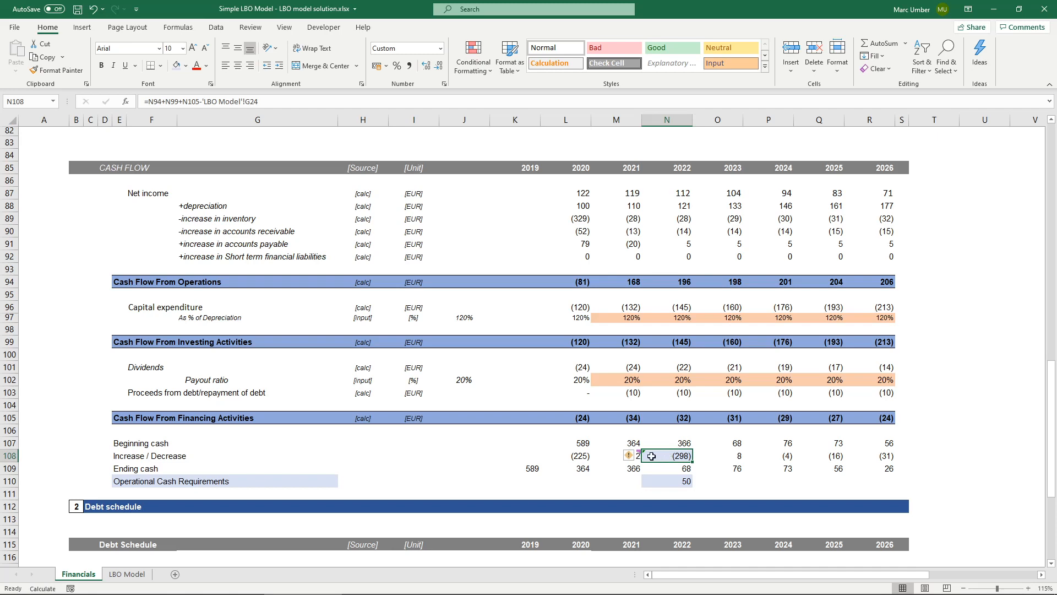
{"action": "left_click", "coordinate": [128, 574]}
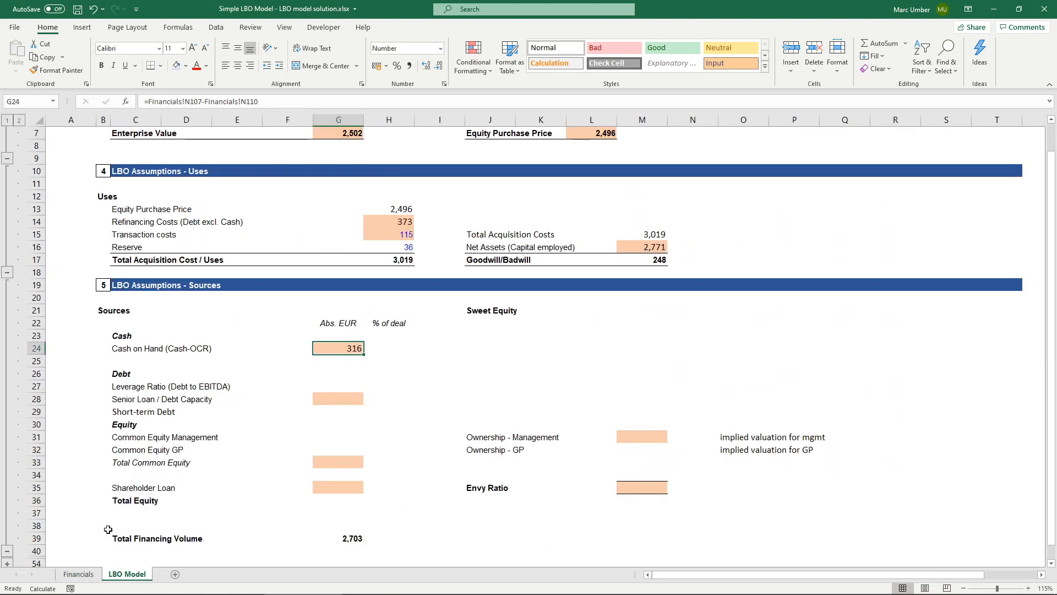
{"action": "left_click", "coordinate": [338, 537]}
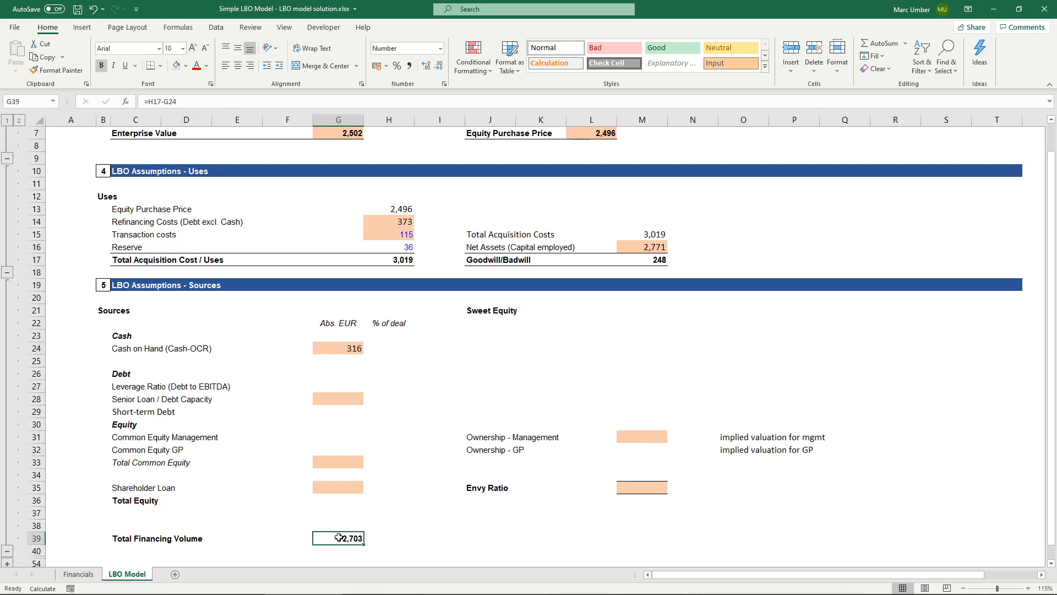
{"action": "left_click", "coordinate": [333, 347]}
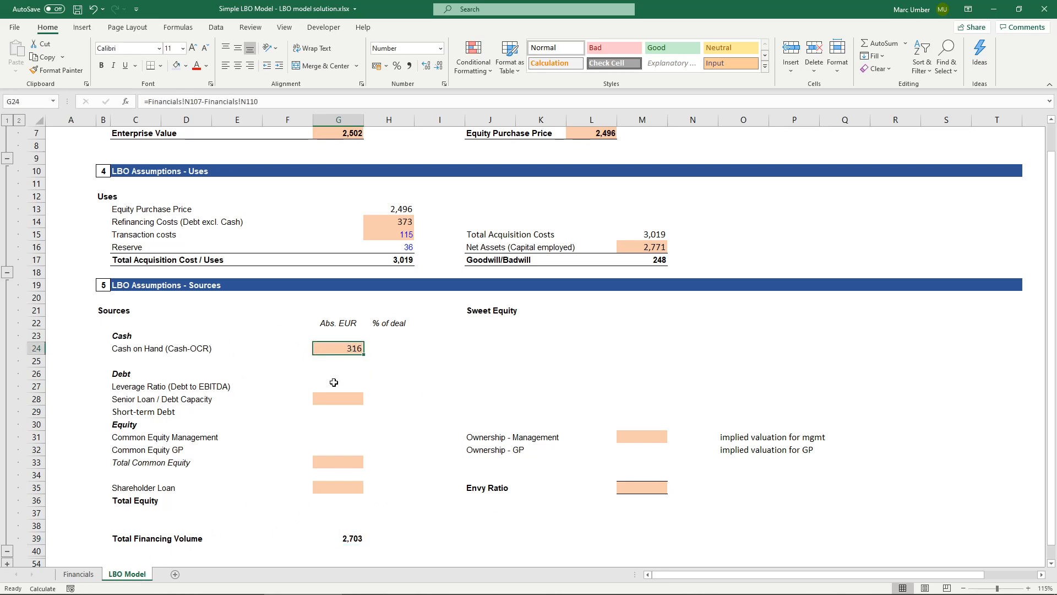
Enter a Leverage Ratio (Debt to EBITDA) of 3.5 in G27 of the LBO Model sheet's Sources section.
{"action": "left_click", "coordinate": [341, 386]}
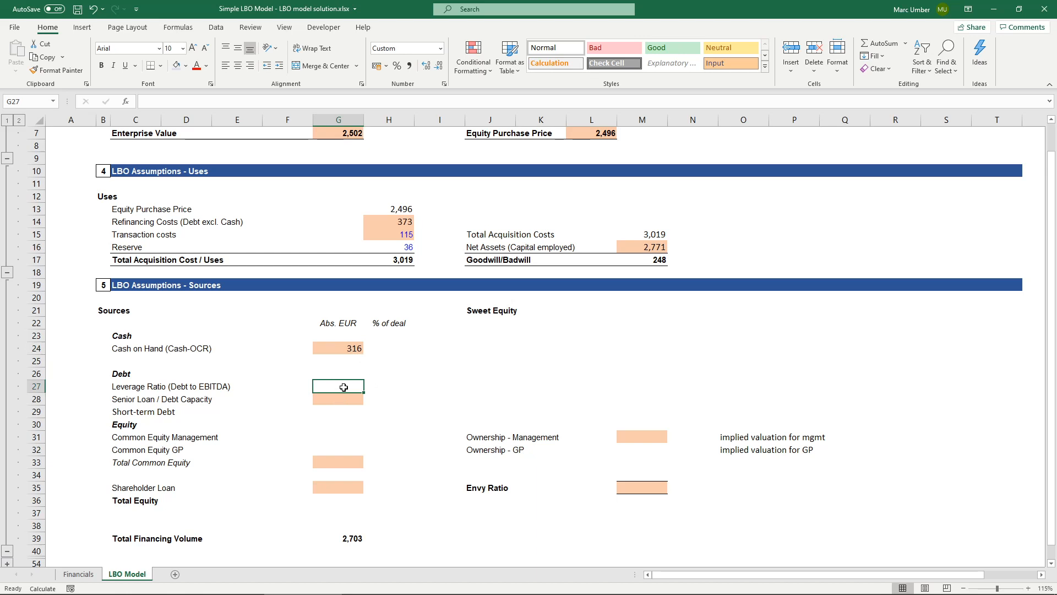
{"action": "type", "text": "."}
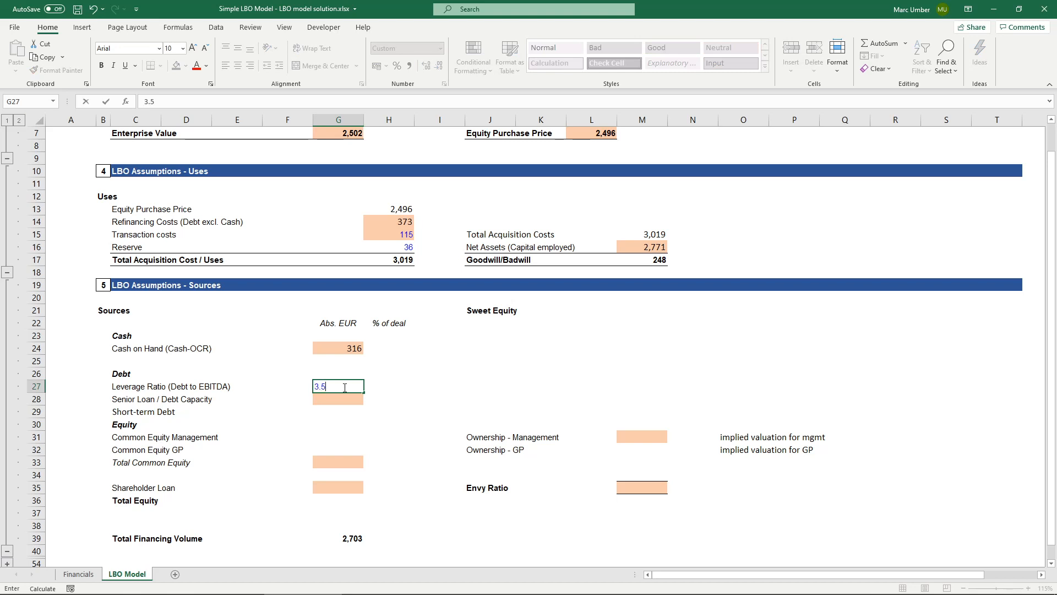
{"action": "type", "text": "5"}
{"action": "key", "text": "Return"}
Calculate Senior Loan / Debt Capacity in G28 as the leverage ratio times EBITDA, =G27*G5.
{"action": "type", "text": "="}
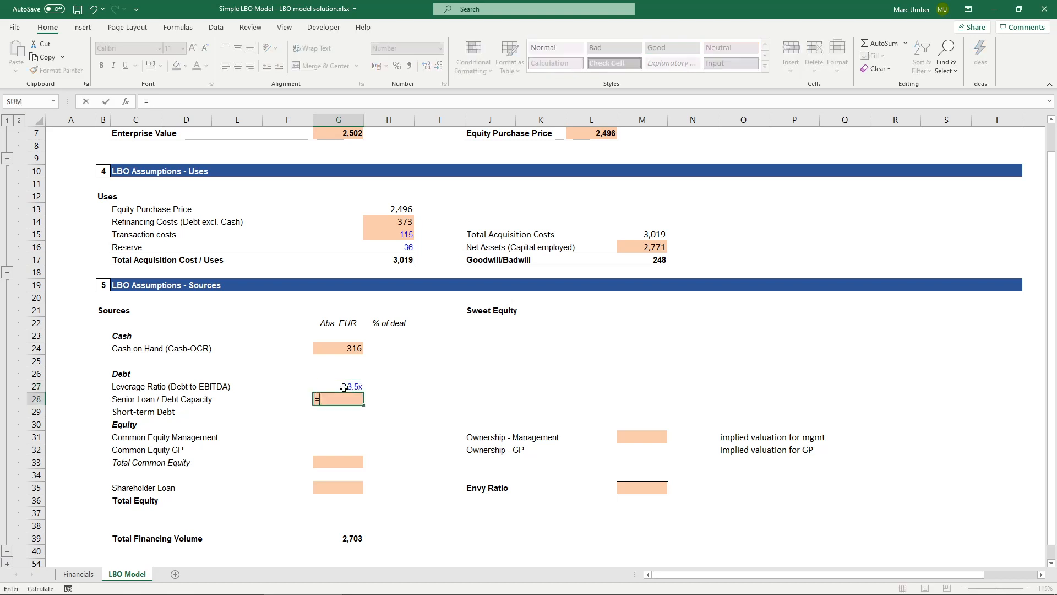
{"action": "left_click", "coordinate": [343, 387]}
{"action": "type", "text": "*"}
{"action": "scroll", "coordinate": [344, 387], "scroll_direction": "up", "scroll_amount": 4}
{"action": "left_click", "coordinate": [340, 244]}
{"action": "key", "text": "Return"}
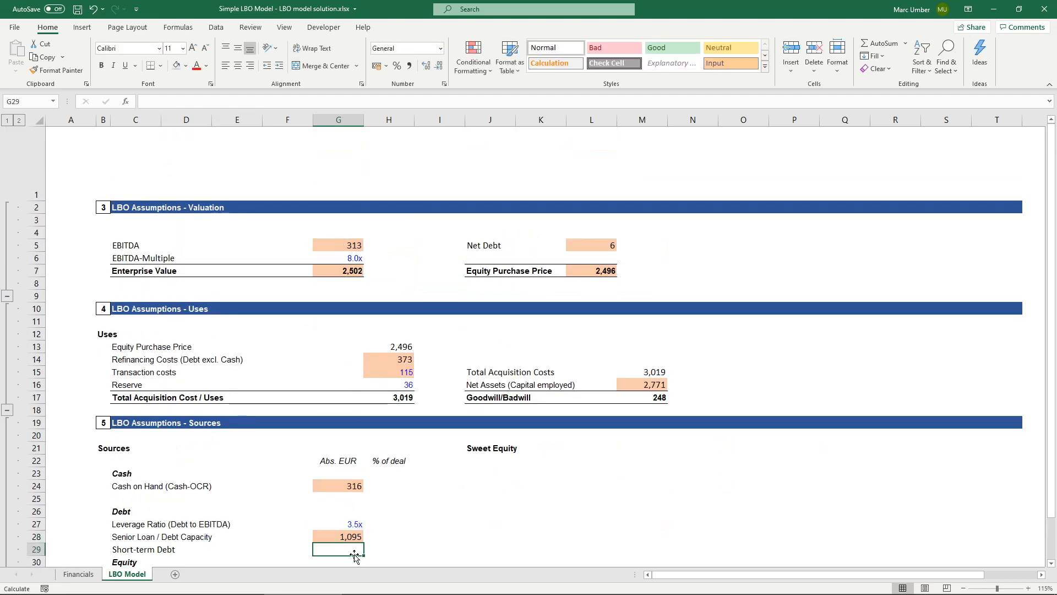
{"action": "scroll", "coordinate": [338, 534], "scroll_direction": "down", "scroll_amount": 5}
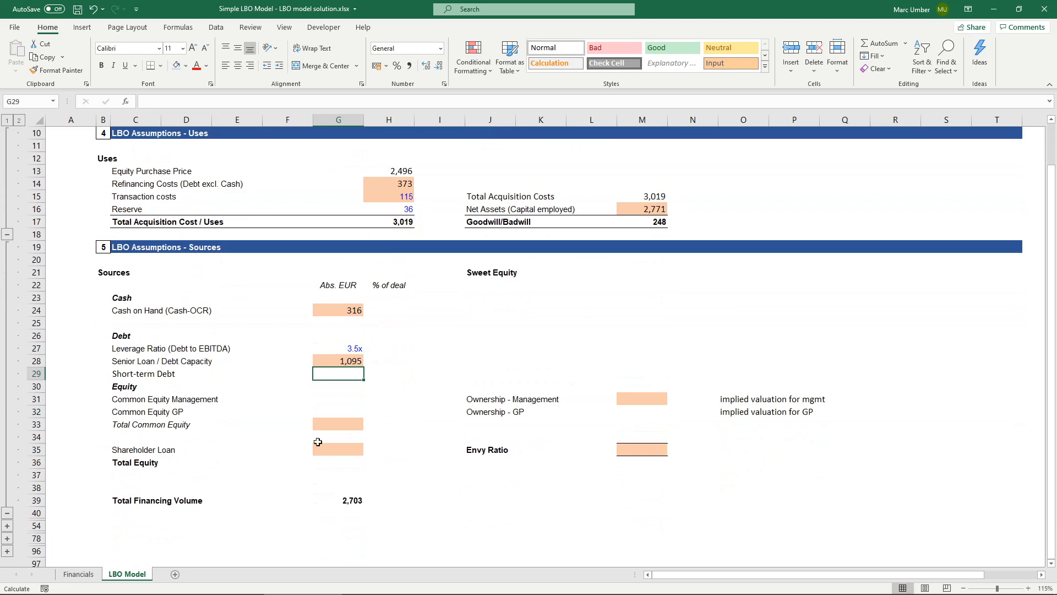
{"action": "left_click", "coordinate": [331, 351]}
{"action": "left_click", "coordinate": [335, 366]}
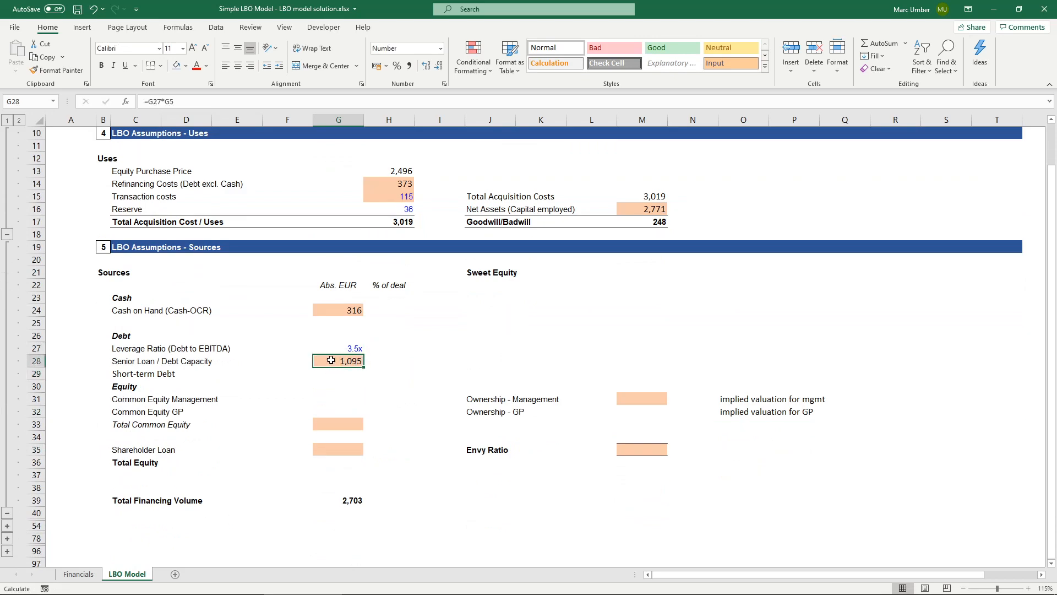
Enter 0 as the Short-term Debt in G29.
{"action": "left_click", "coordinate": [349, 372]}
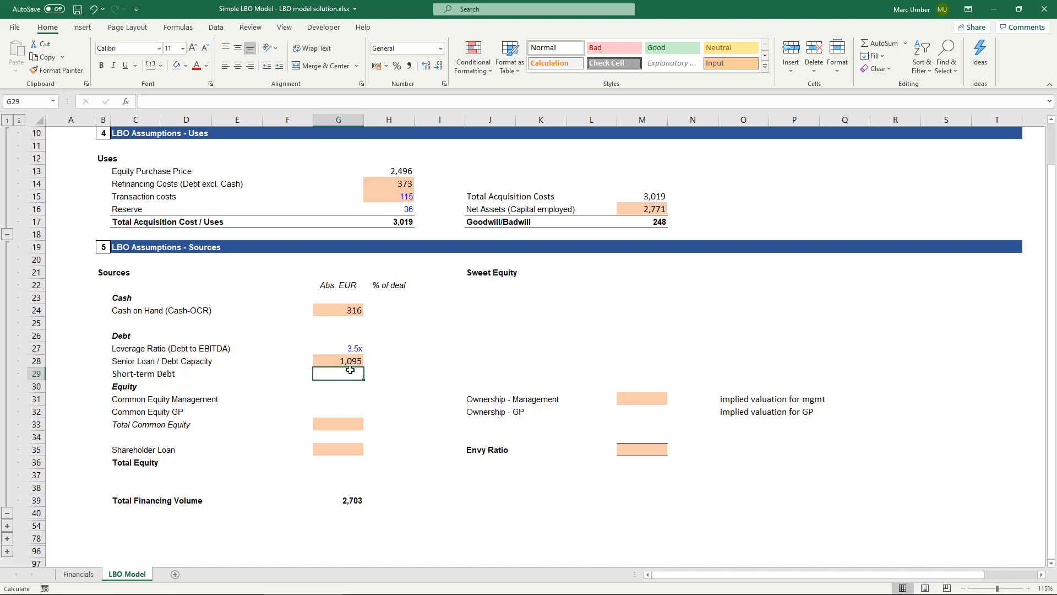
{"action": "type", "text": "0"}
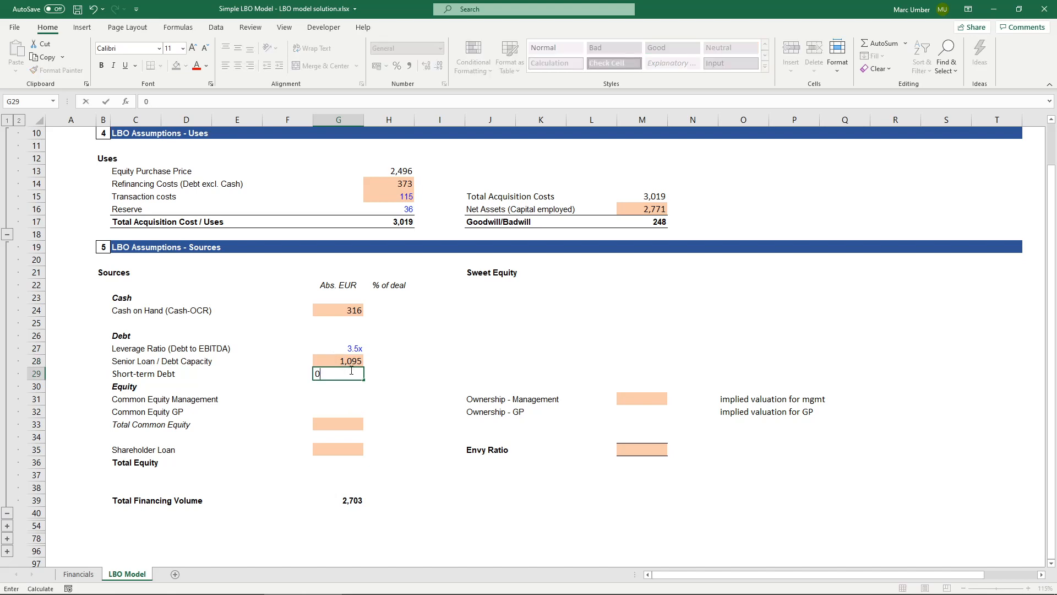
{"action": "key", "text": "Return"}
{"action": "left_click", "coordinate": [350, 373]}
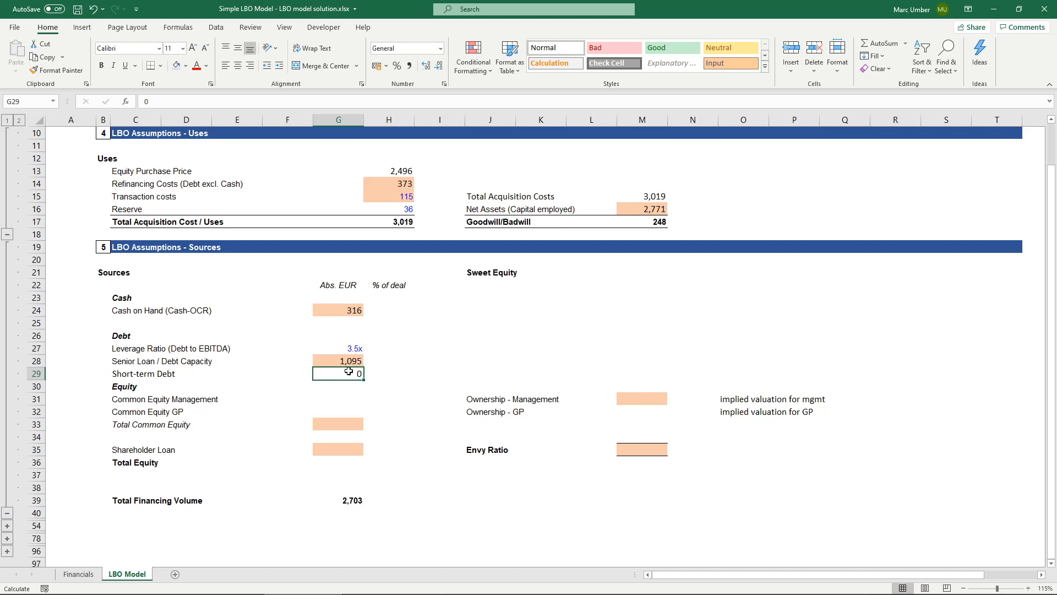
Calculate Total Common Equity in G33 as 25% of the Total Financing Volume, =25%*G39.
{"action": "left_click", "coordinate": [319, 427]}
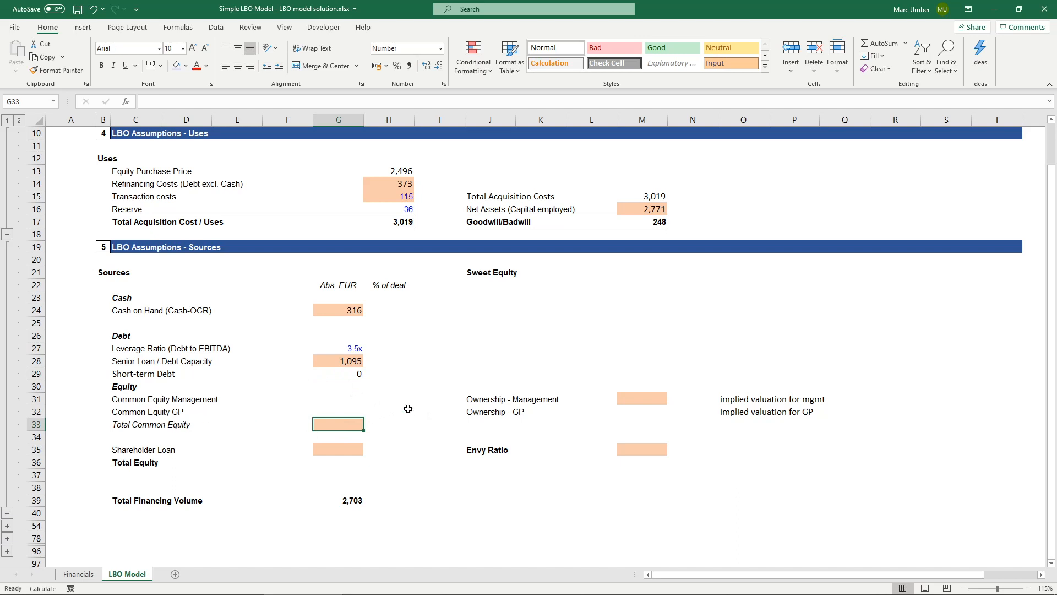
{"action": "type", "text": "="}
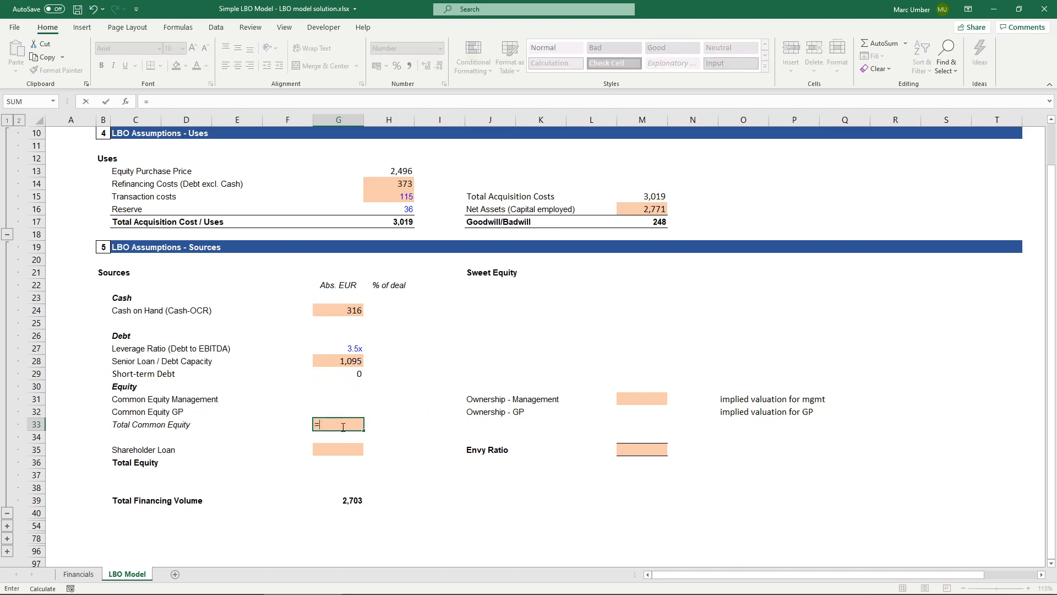
{"action": "type", "text": "25%*"}
{"action": "left_click", "coordinate": [348, 500]}
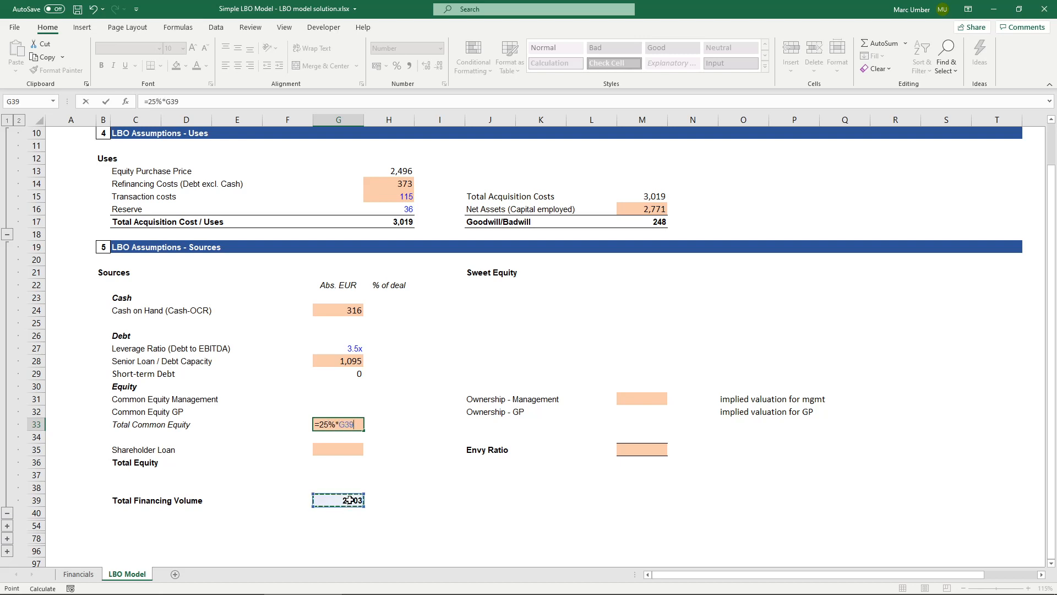
{"action": "key", "text": "ctrl+Return"}
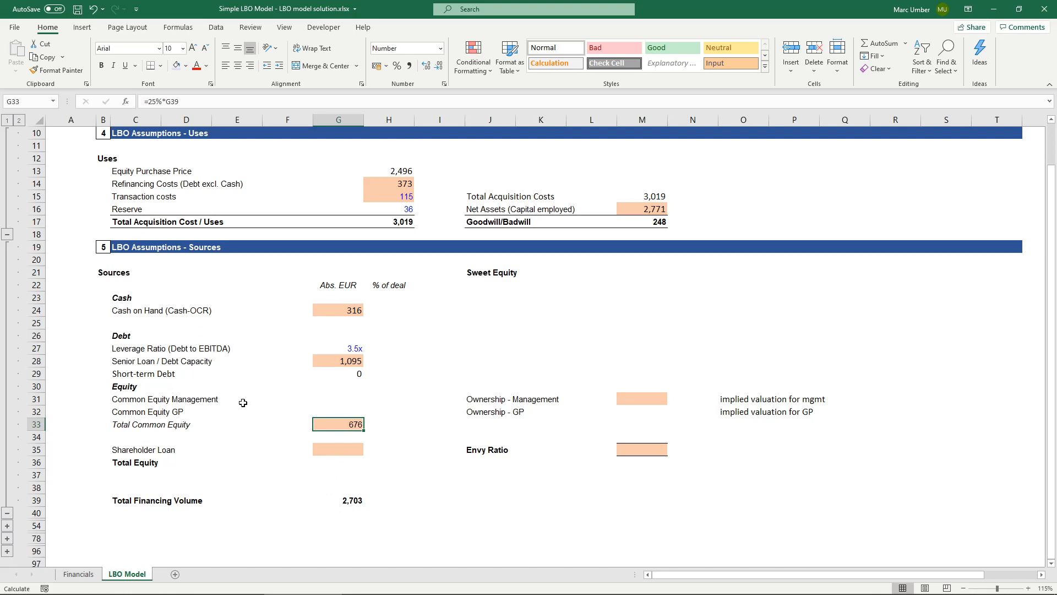
Set Ownership - Management in M31 of the Sweet Equity block to =10%.
{"action": "left_click", "coordinate": [174, 411]}
{"action": "left_click", "coordinate": [139, 401]}
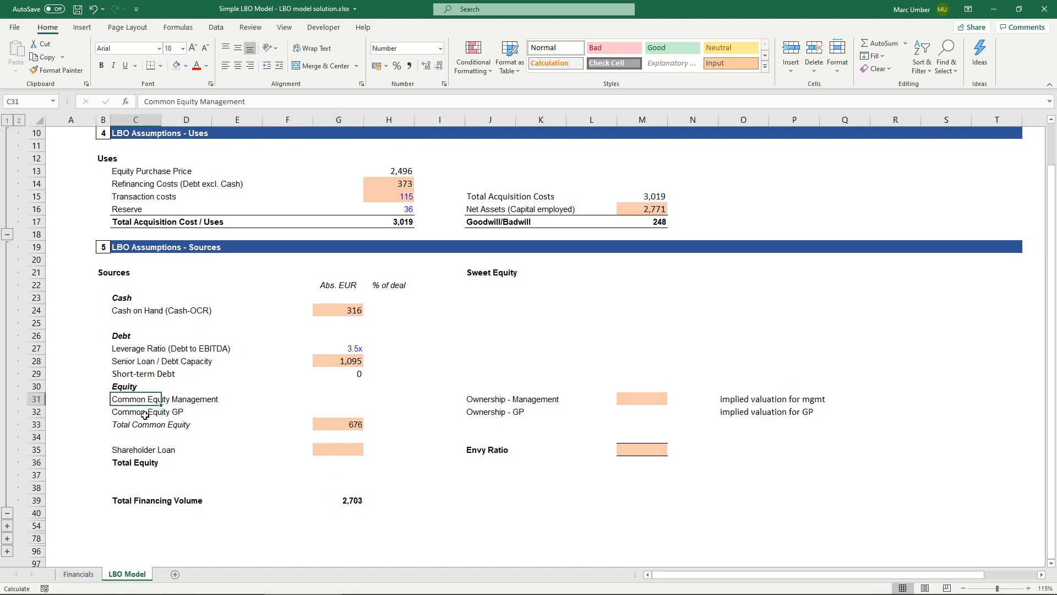
{"action": "left_click", "coordinate": [622, 398]}
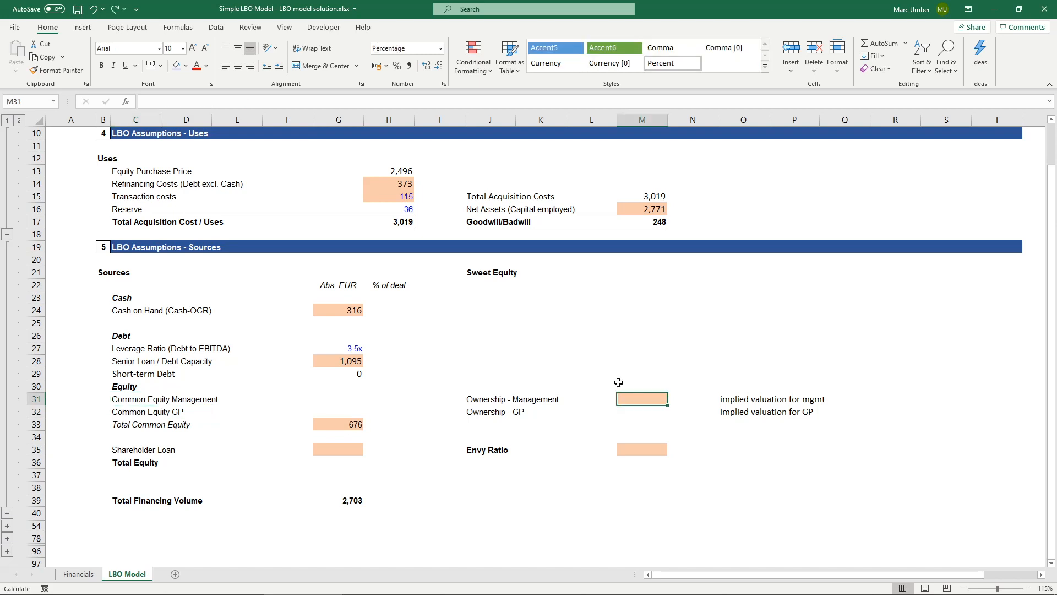
{"action": "type", "text": "=10%"}
{"action": "key", "text": "Return"}
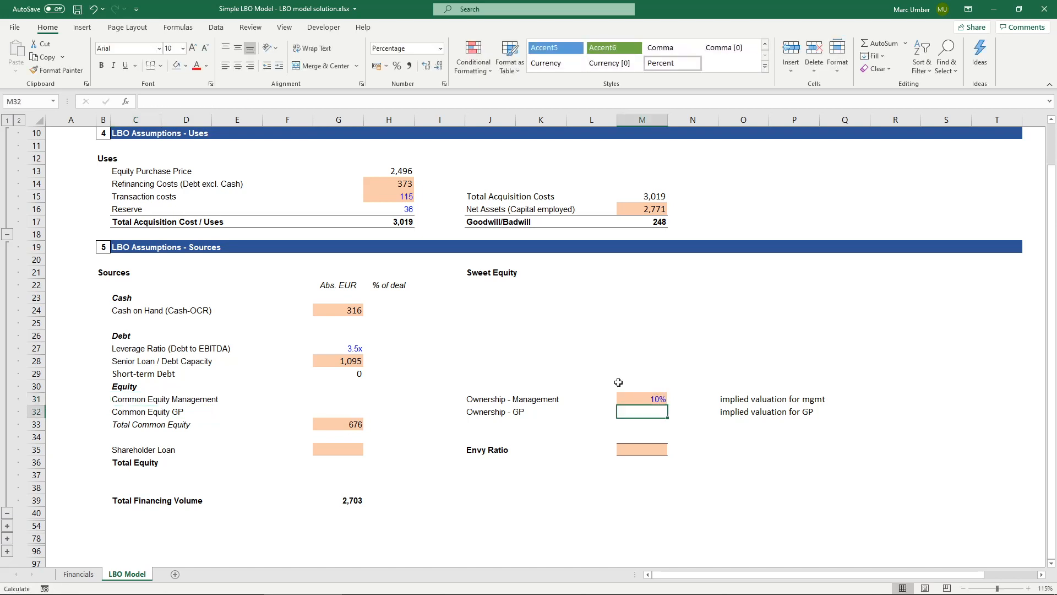
Calculate Ownership - GP in M32 as the remainder after management's share, =1-M31.
{"action": "type", "text": "=1"}
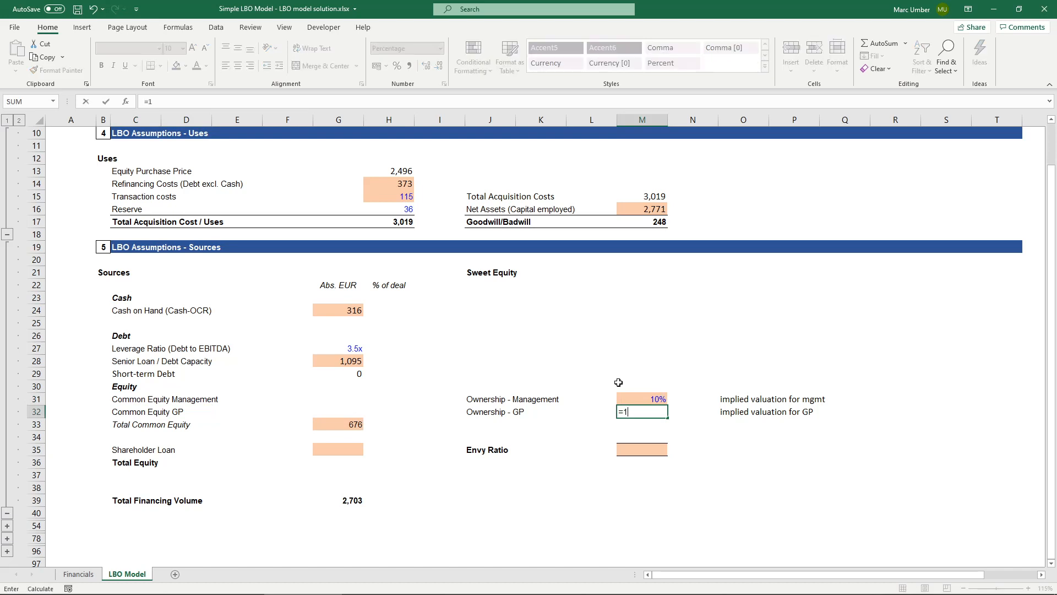
{"action": "type", "text": "-"}
{"action": "key", "text": "Up"}
{"action": "key", "text": "Return"}
{"action": "key", "text": "Up"}
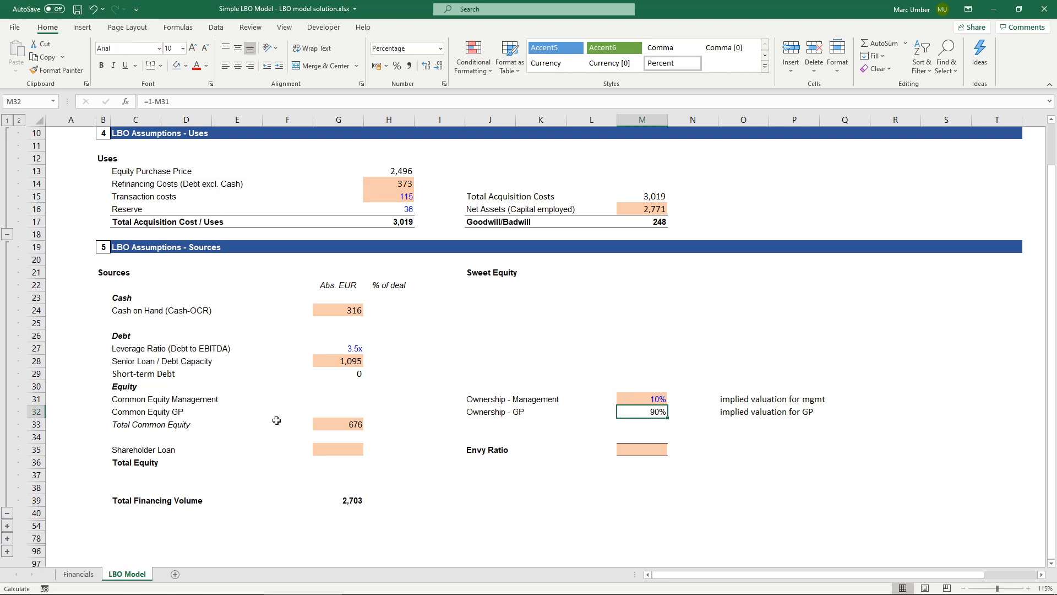
Calculate Common Equity Management in G31 as Total Common Equity times management's ownership, =G33*M31.
{"action": "left_click", "coordinate": [337, 398]}
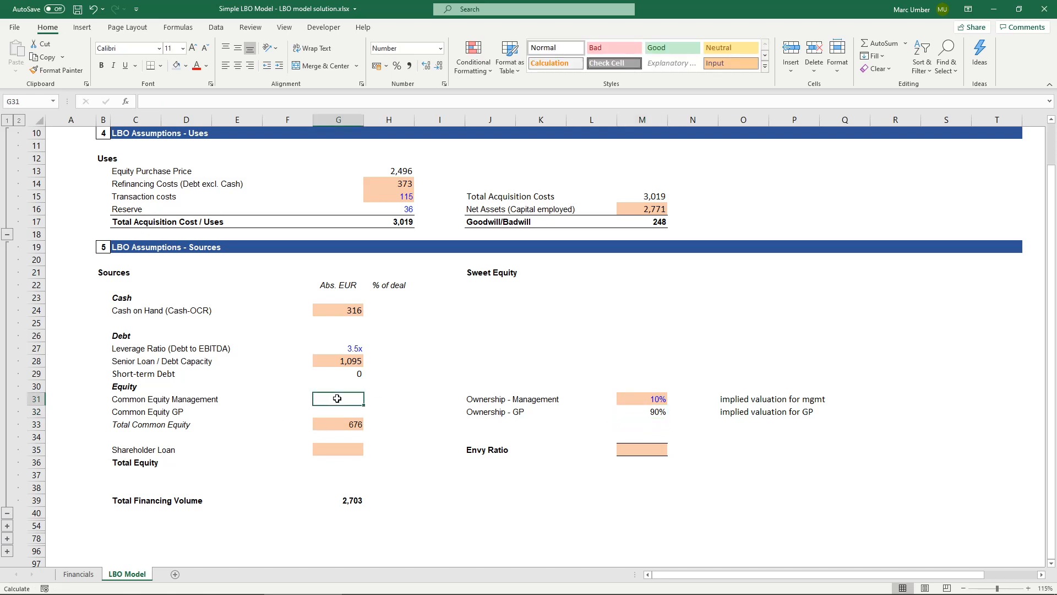
{"action": "type", "text": "="}
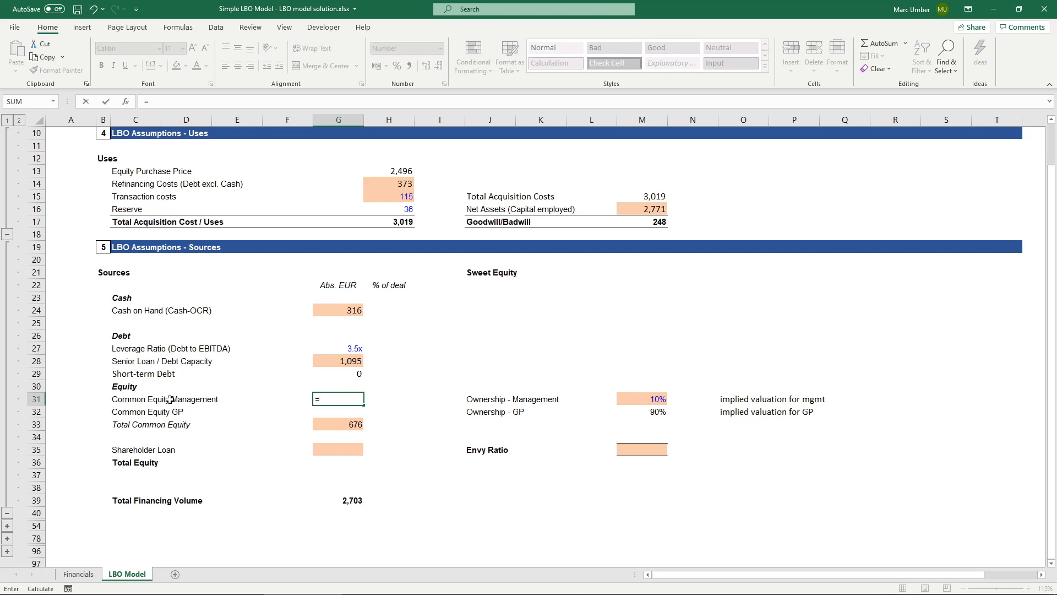
{"action": "left_click", "coordinate": [345, 425]}
{"action": "type", "text": "*"}
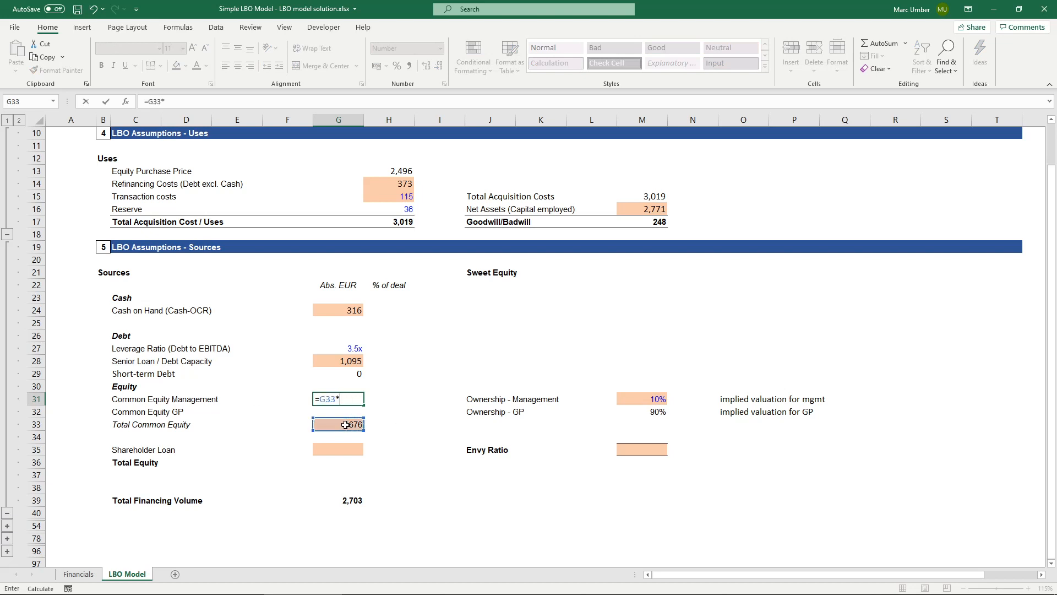
{"action": "left_click", "coordinate": [647, 399]}
{"action": "key", "text": "Return"}
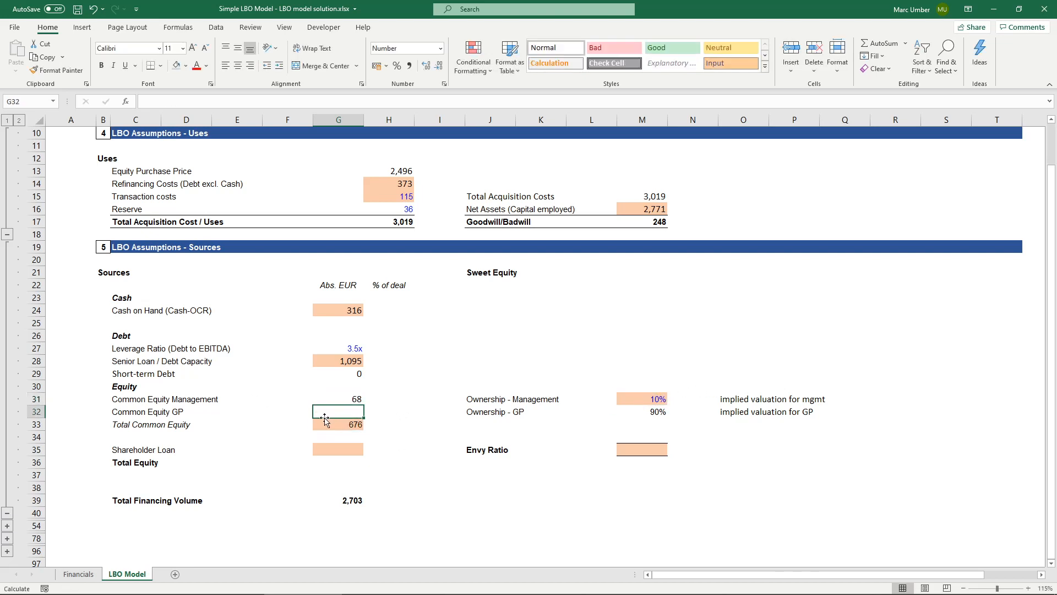
Calculate Common Equity GP in G32 as Total Common Equity times the GP's ownership, =G33*M32.
{"action": "type", "text": "="}
{"action": "left_click", "coordinate": [329, 425]}
{"action": "type", "text": "*"}
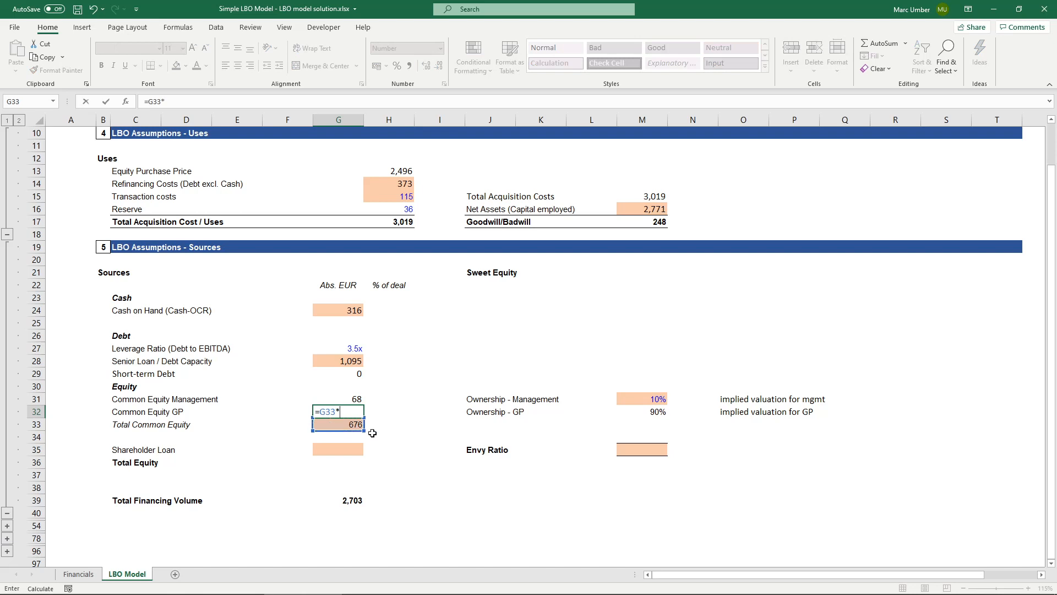
{"action": "left_click", "coordinate": [636, 411]}
{"action": "key", "text": "Return"}
{"action": "key", "text": "Up"}
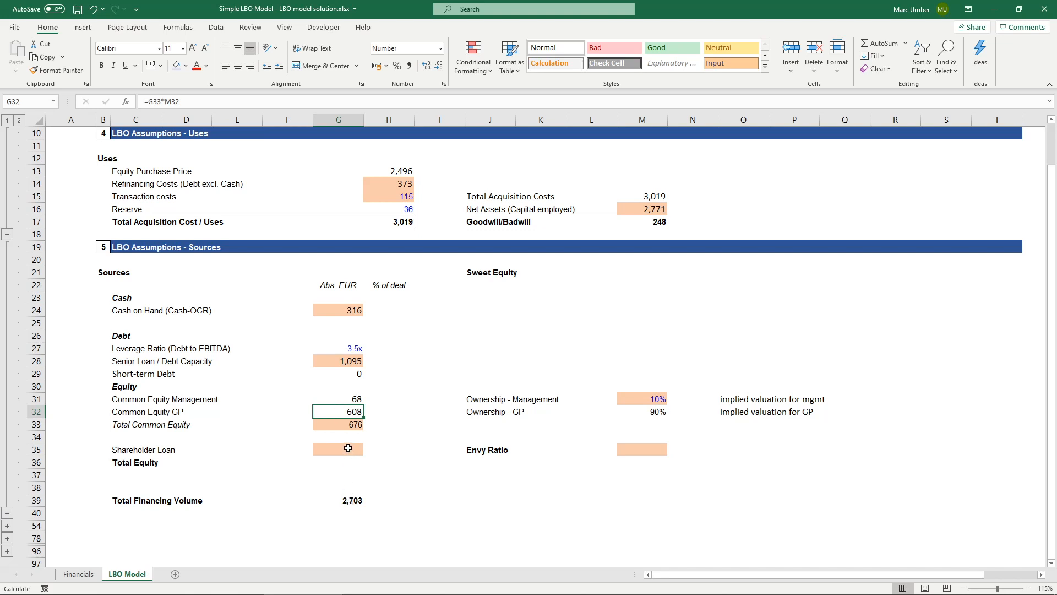
Calculate Shareholder Loan in G35 as Total Financing Volume minus senior loan and Total Common Equity, =G39-SUM(G28,G33).
{"action": "left_click", "coordinate": [346, 499]}
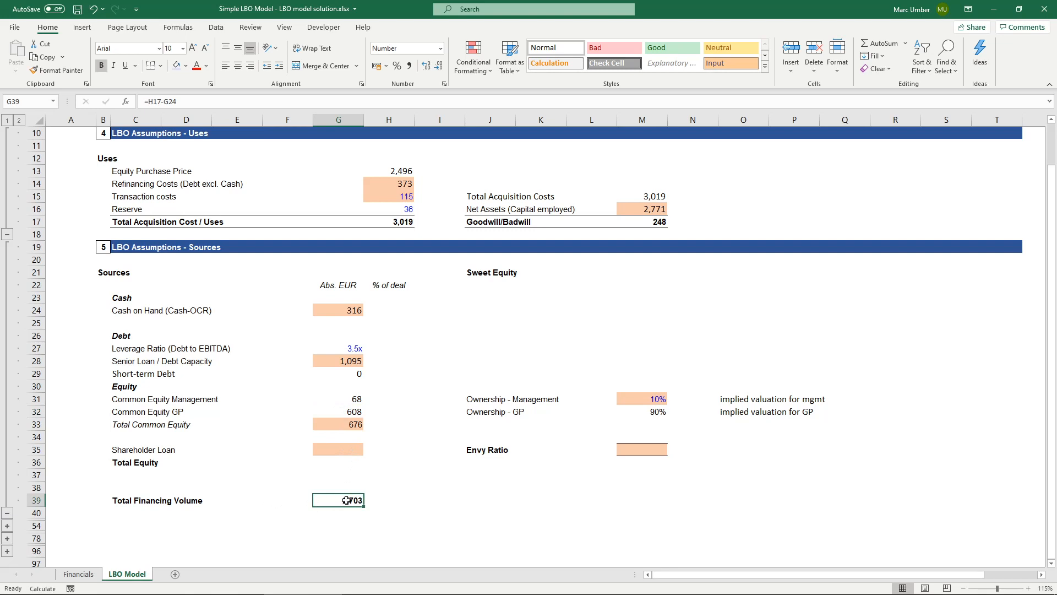
{"action": "left_click", "coordinate": [327, 360]}
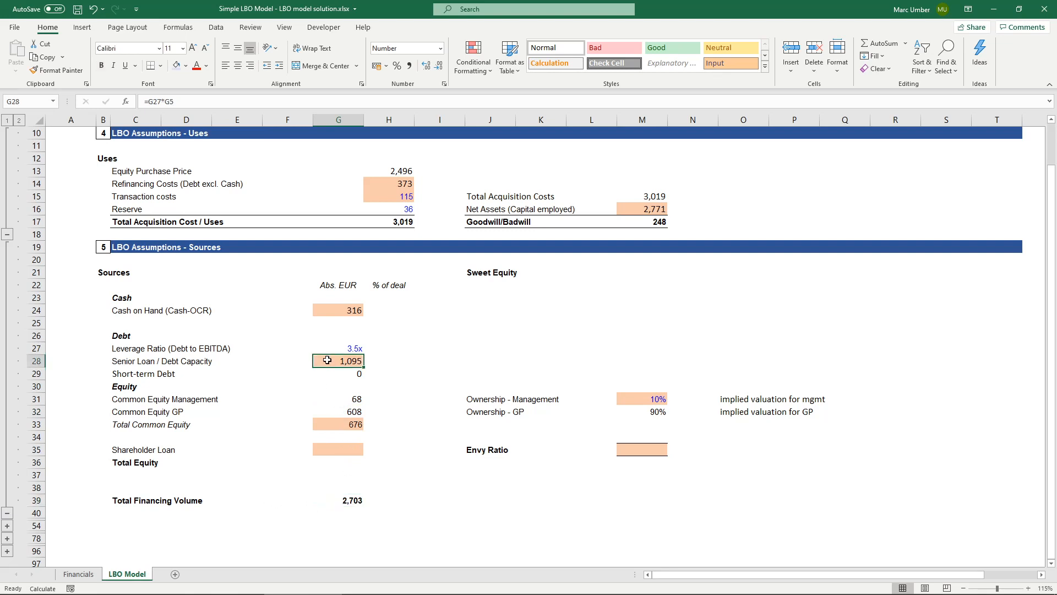
{"action": "left_click", "coordinate": [344, 423]}
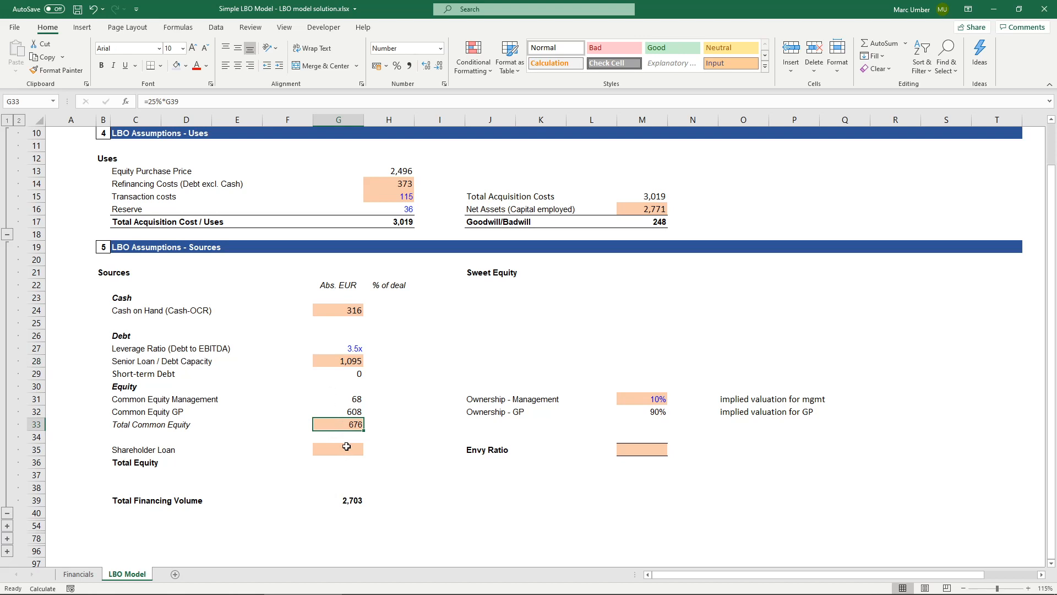
{"action": "left_click", "coordinate": [343, 453]}
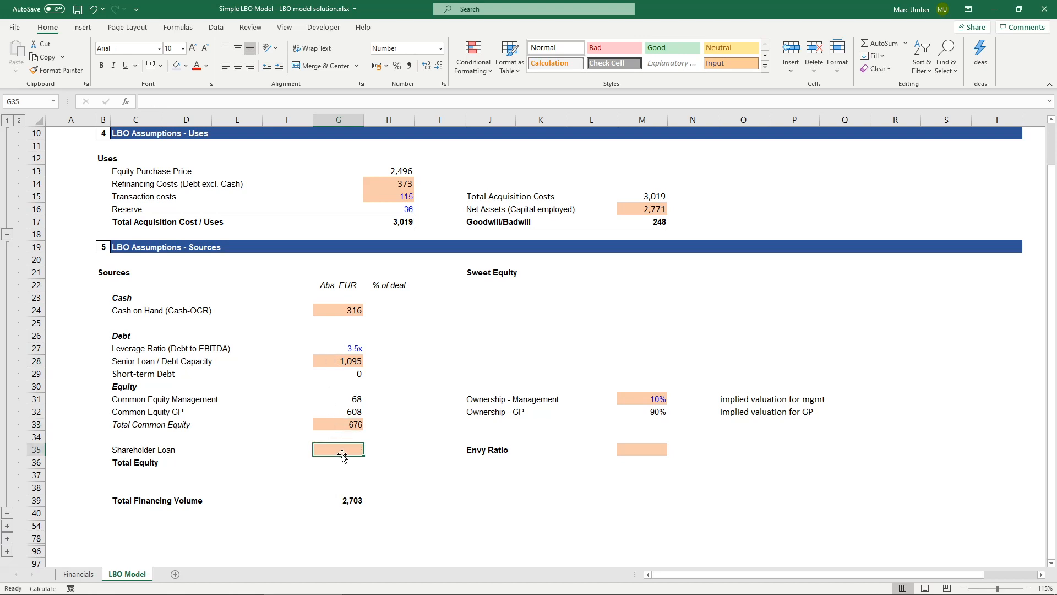
{"action": "type", "text": "="}
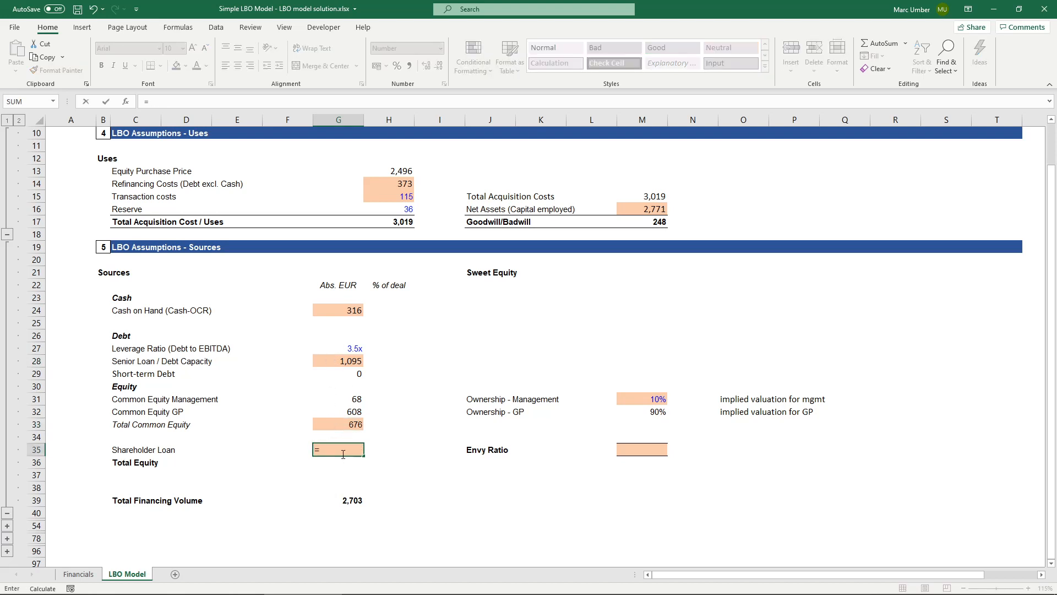
{"action": "left_click", "coordinate": [353, 499]}
{"action": "type", "text": "-"}
{"action": "type", "text": "(s"}
{"action": "key", "text": "BackSpace"}
{"action": "key", "text": "BackSpace"}
{"action": "type", "text": "sum"}
{"action": "key", "text": "Tab"}
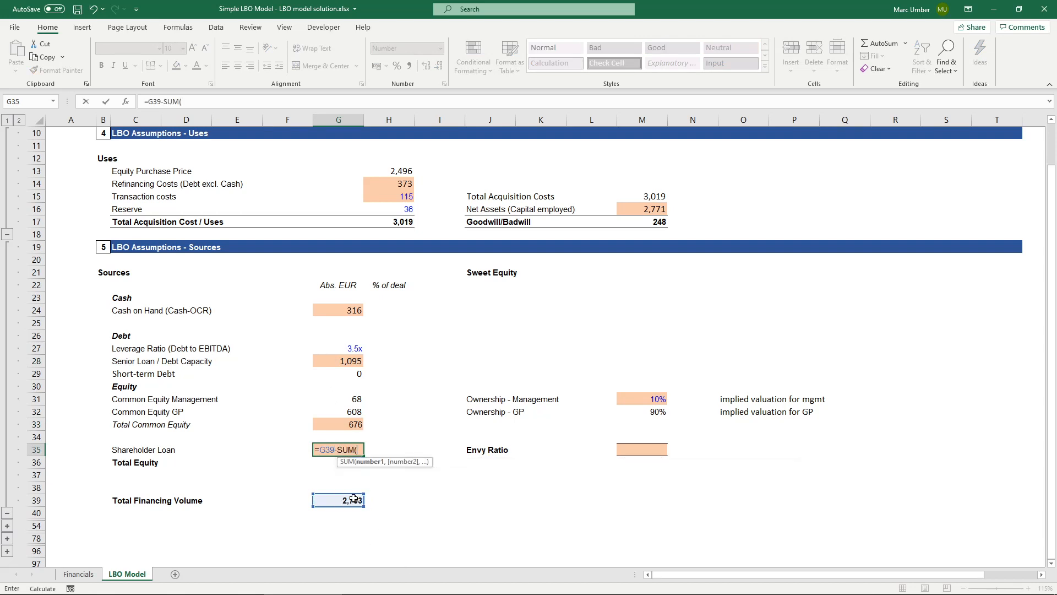
{"action": "left_click", "coordinate": [335, 364]}
{"action": "type", "text": ","}
{"action": "left_click", "coordinate": [333, 427]}
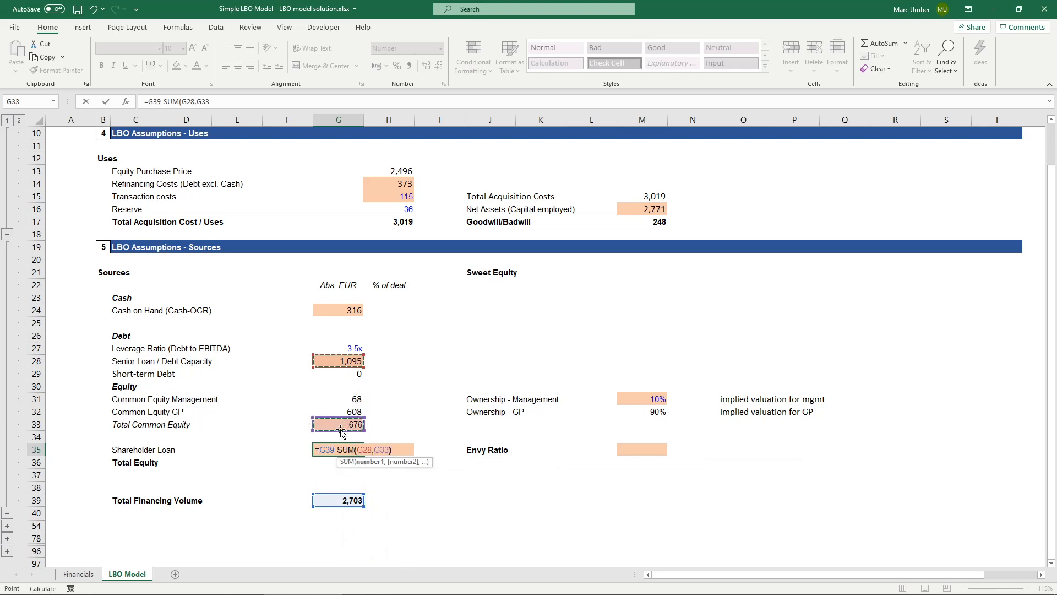
{"action": "type", "text": ")"}
{"action": "key", "text": "Return"}
{"action": "key", "text": "Up"}
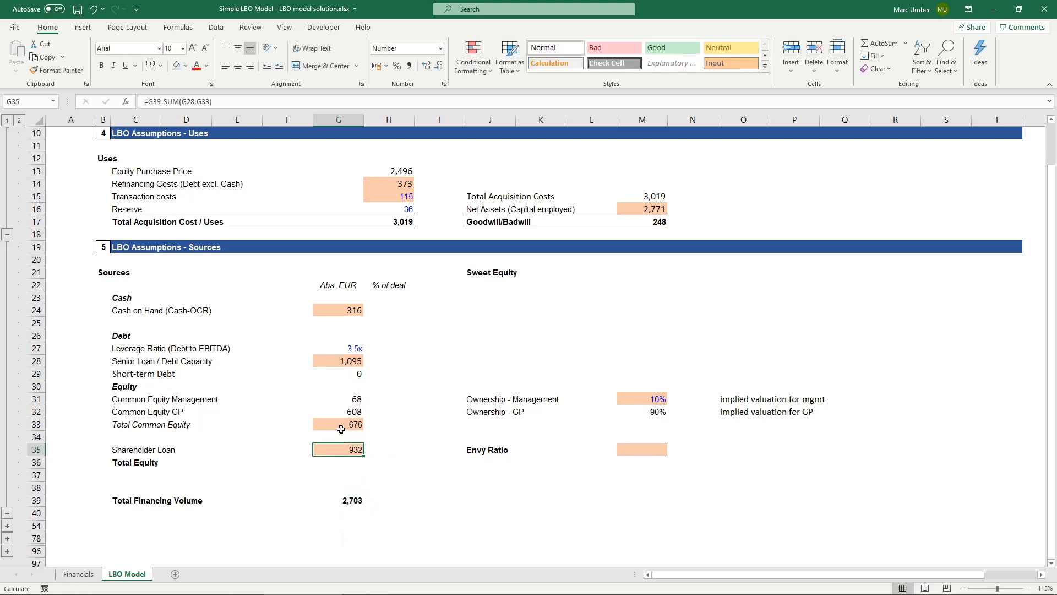
Calculate Total Equity in G36 by summing Total Common Equity through Shareholder Loan, =SUM(G33:G35).
{"action": "left_click", "coordinate": [355, 465]}
{"action": "type", "text": "=SUM("}
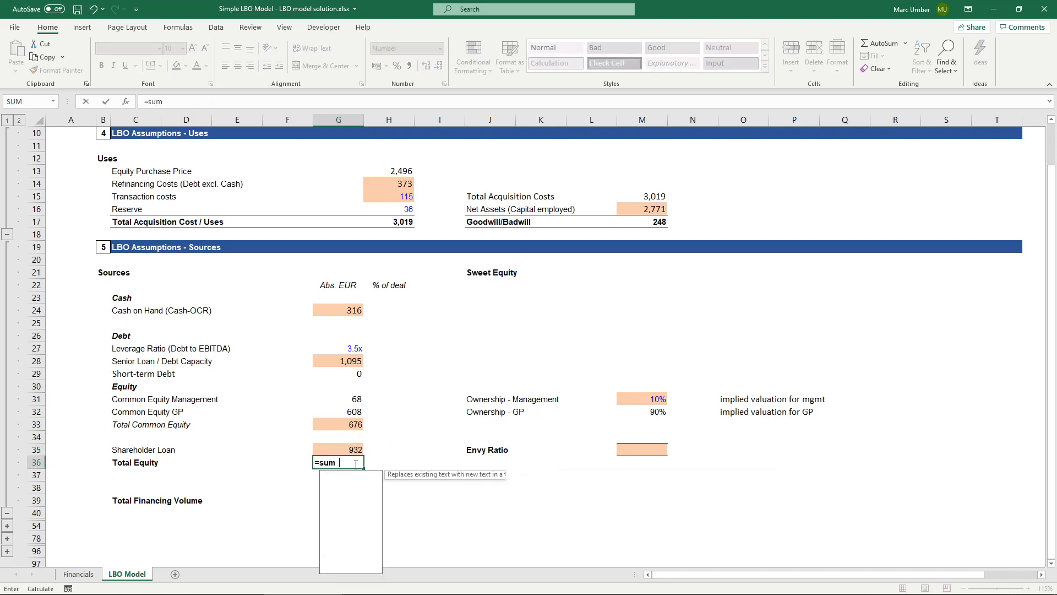
{"action": "left_click_drag", "start_coordinate": [351, 423], "coordinate": [322, 456]}
{"action": "type", "text": ")"}
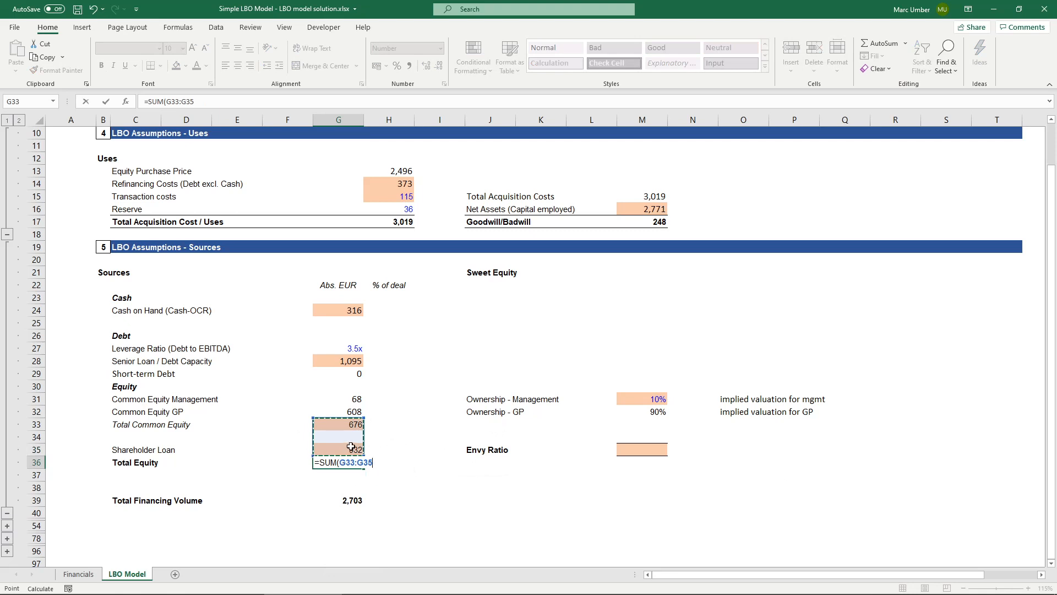
{"action": "key", "text": "ctrl+Return"}
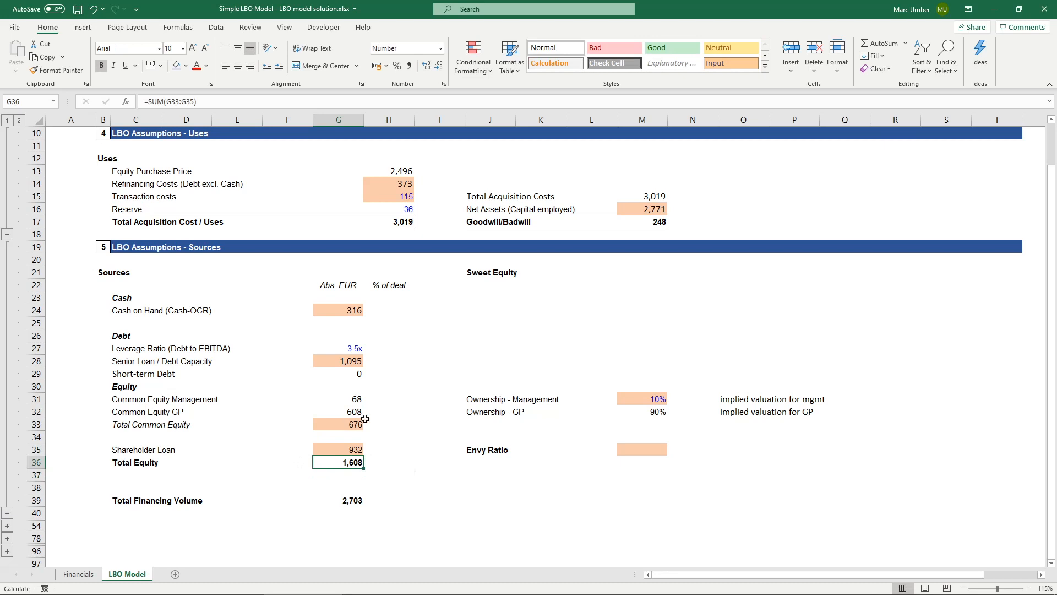
Calculate the implied valuation for management in N31 as Common Equity Management divided by its ownership, =G31/M31.
{"action": "left_click", "coordinate": [634, 398]}
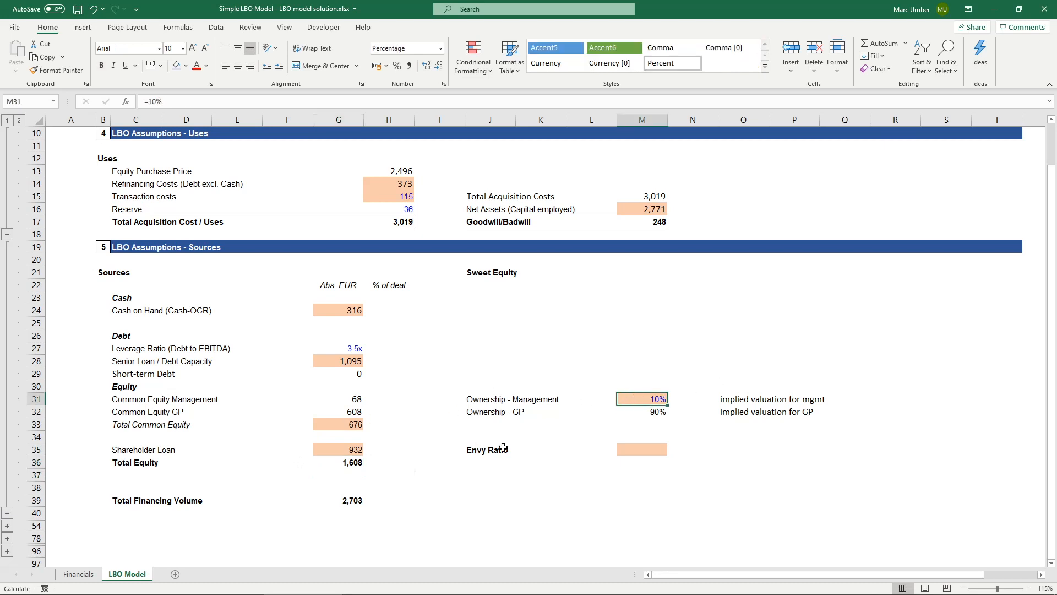
{"action": "left_click", "coordinate": [636, 449]}
{"action": "left_click", "coordinate": [677, 399]}
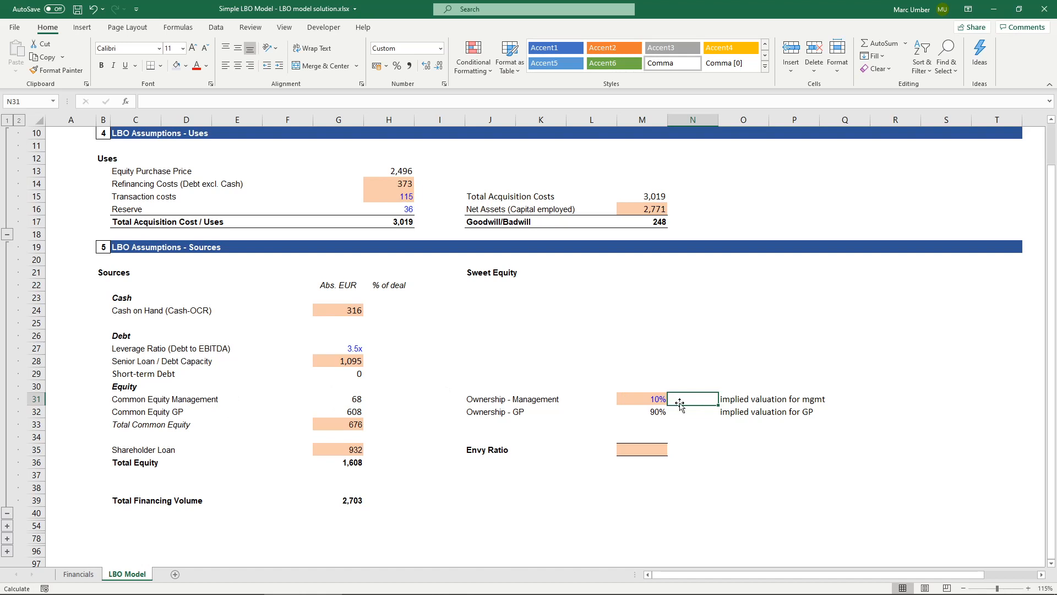
{"action": "type", "text": "="}
{"action": "key", "text": "Left"}
{"action": "key", "text": "Left"}
{"action": "key", "text": "Left"}
{"action": "key", "text": "Left"}
{"action": "key", "text": "Left"}
{"action": "key", "text": "Left"}
{"action": "key", "text": "Left"}
{"action": "type", "text": "/"}
{"action": "key", "text": "Left"}
{"action": "key", "text": "ctrl+Return"}
Calculate the implied valuation for GP in N32 as GP common equity plus Shareholder Loan over GP ownership, =(G32+G35)/M32.
{"action": "left_click", "coordinate": [688, 414]}
{"action": "type", "text": "="}
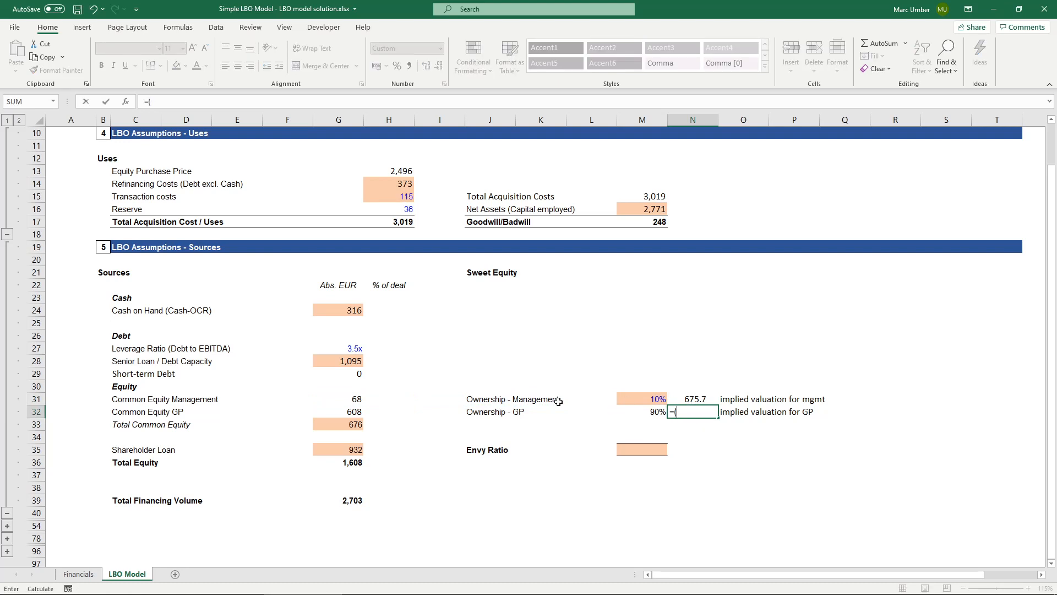
{"action": "left_click", "coordinate": [338, 413]}
{"action": "type", "text": "+"}
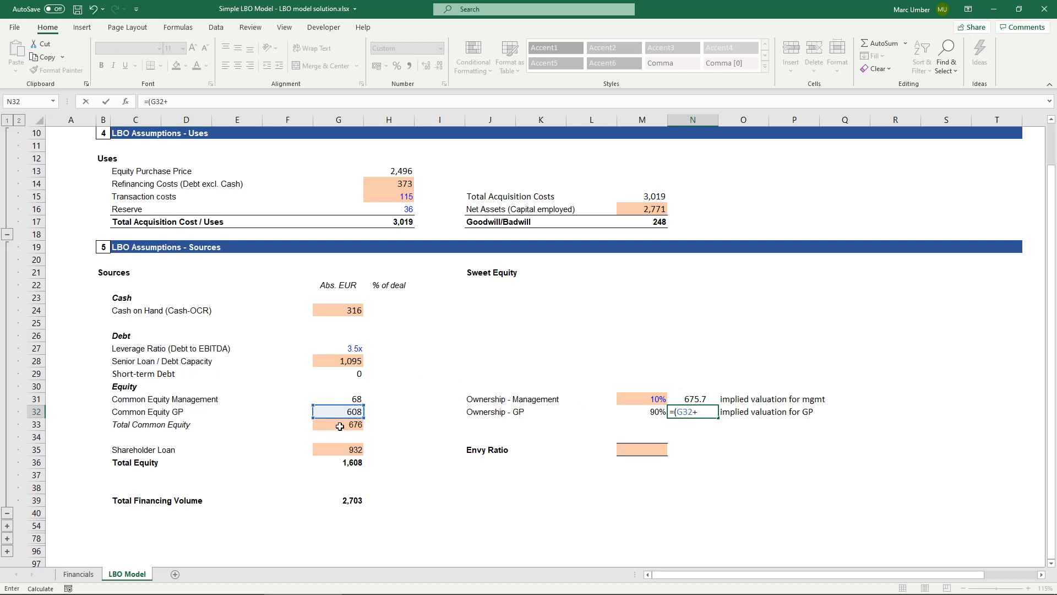
{"action": "left_click", "coordinate": [335, 450]}
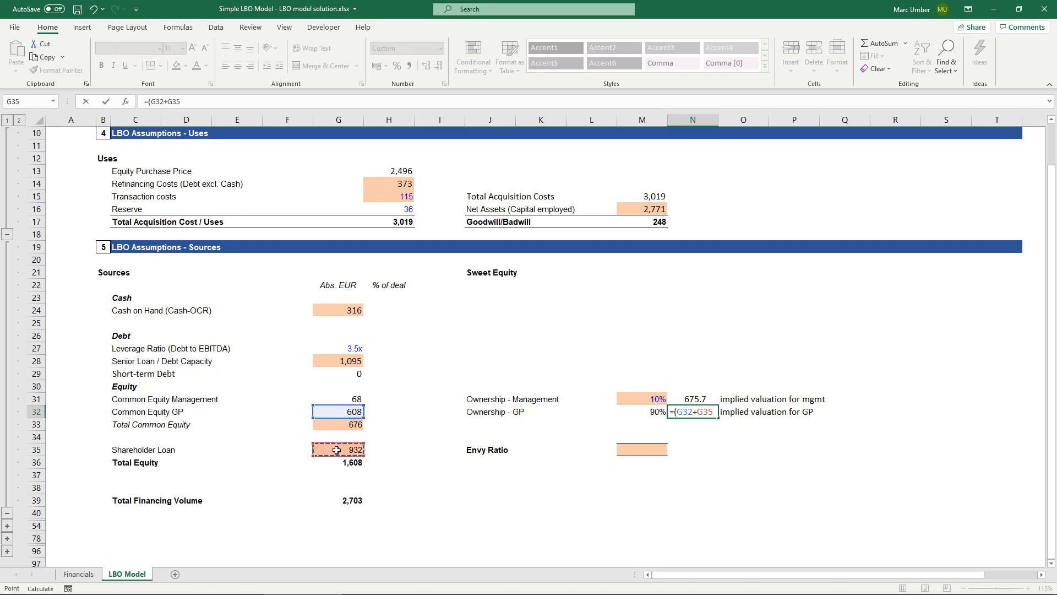
{"action": "type", "text": ")/"}
{"action": "left_click", "coordinate": [631, 413]}
{"action": "key", "text": "Return"}
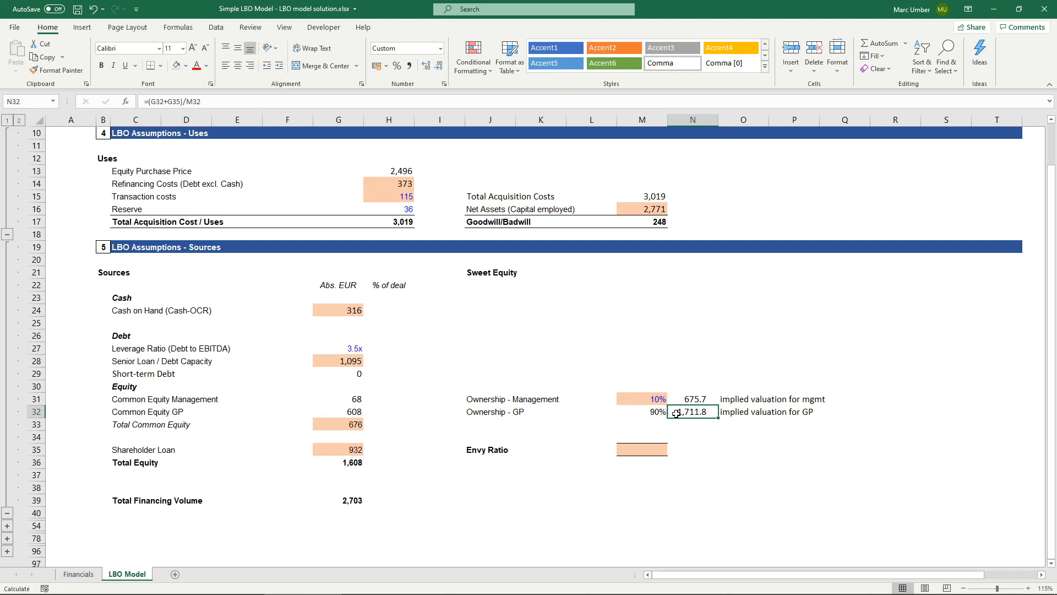
Calculate the Envy Ratio in M35 as the GP's implied valuation divided by management's, =N32/N31.
{"action": "left_click", "coordinate": [647, 448]}
{"action": "type", "text": "="}
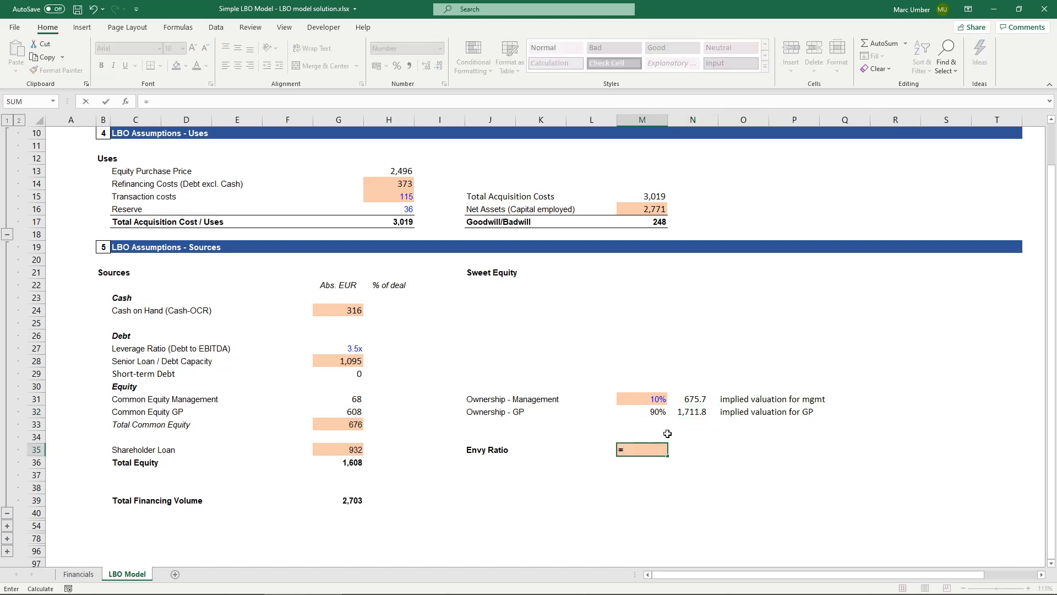
{"action": "left_click", "coordinate": [696, 410]}
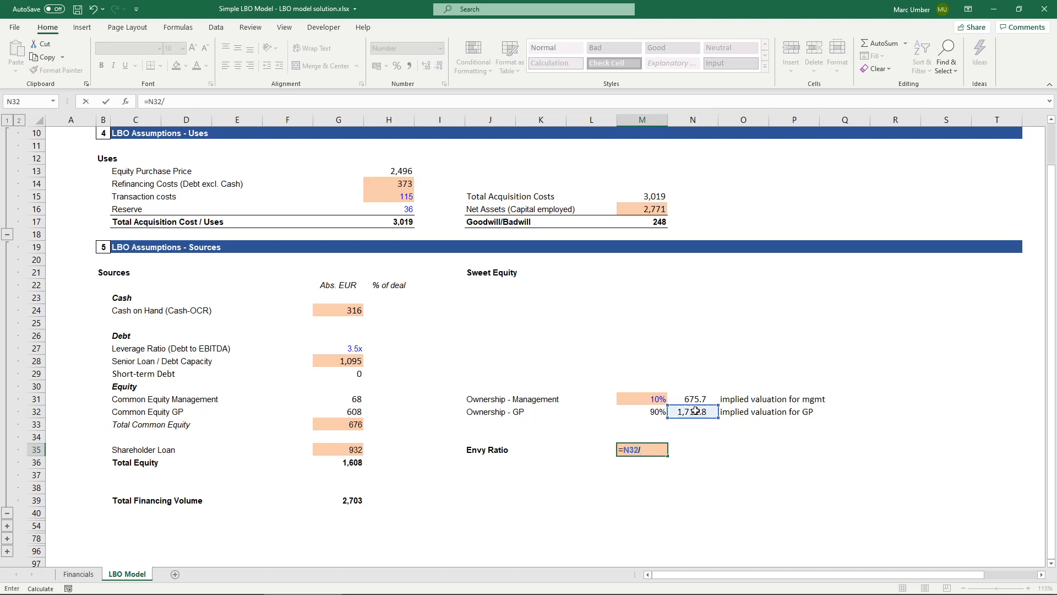
{"action": "left_click", "coordinate": [693, 396]}
{"action": "key", "text": "Return"}
{"action": "left_click", "coordinate": [635, 451]}
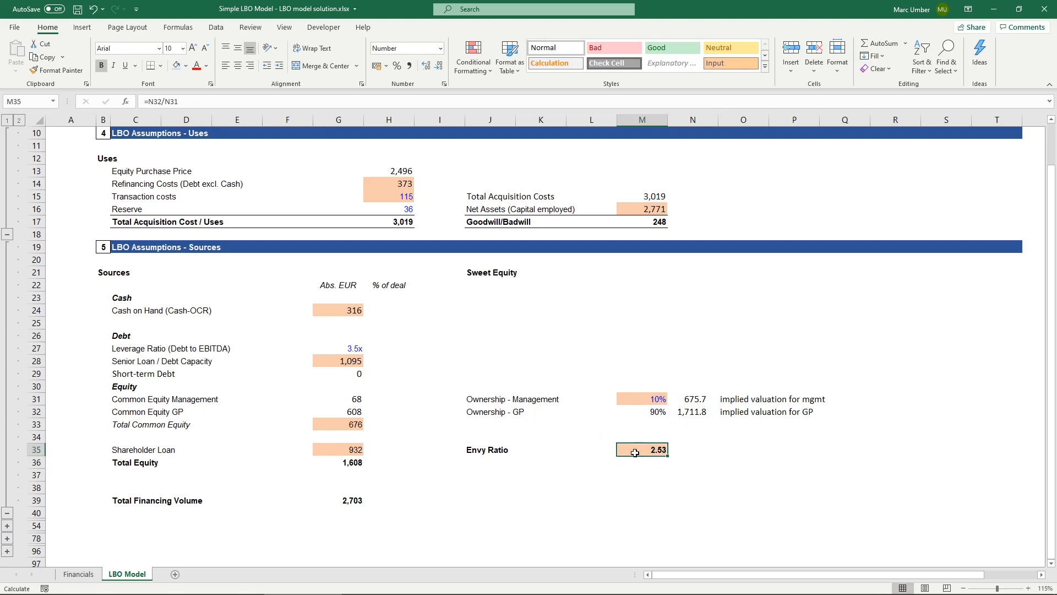
Expand the collapsed row group of section 6, LBO Assumptions - Financing Costs.
{"action": "scroll", "coordinate": [145, 500], "scroll_direction": "down", "scroll_amount": 2}
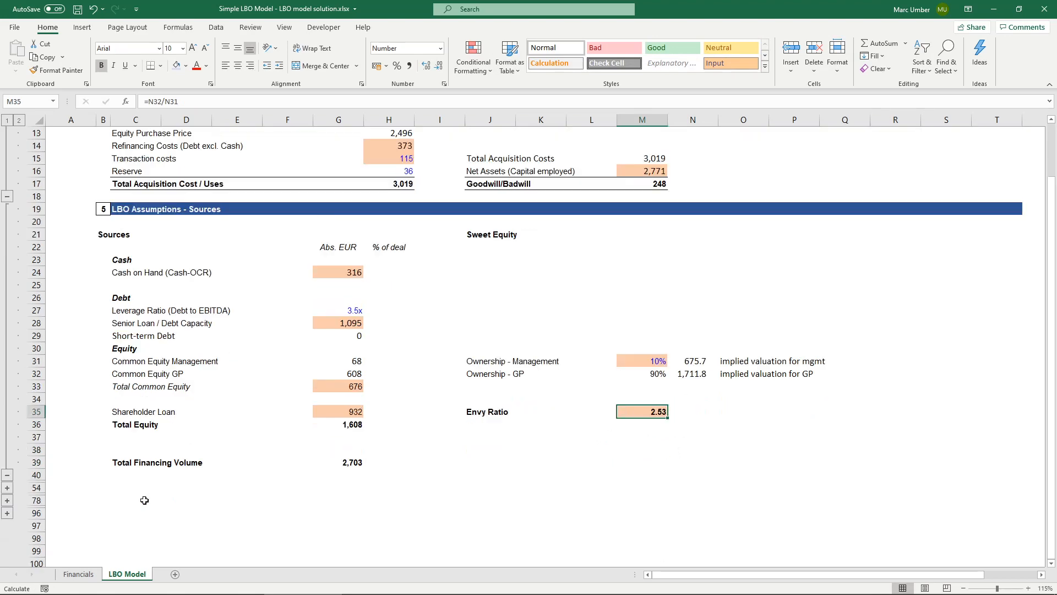
{"action": "left_click", "coordinate": [8, 449]}
{"action": "scroll", "coordinate": [155, 389], "scroll_direction": "up", "scroll_amount": 2}
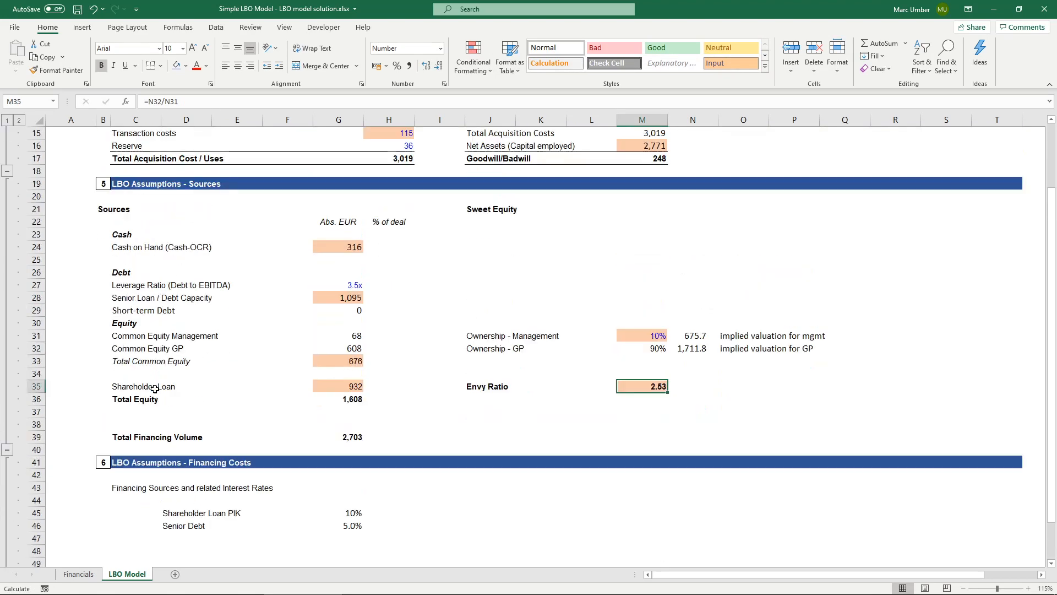
Review the debt and equity sources and the interest rates for Shareholder Loan PIK and Senior Debt under Financing Costs.
{"action": "left_click_drag", "start_coordinate": [117, 272], "coordinate": [353, 311]}
{"action": "left_click_drag", "start_coordinate": [120, 321], "coordinate": [347, 400]}
{"action": "left_click", "coordinate": [128, 275]}
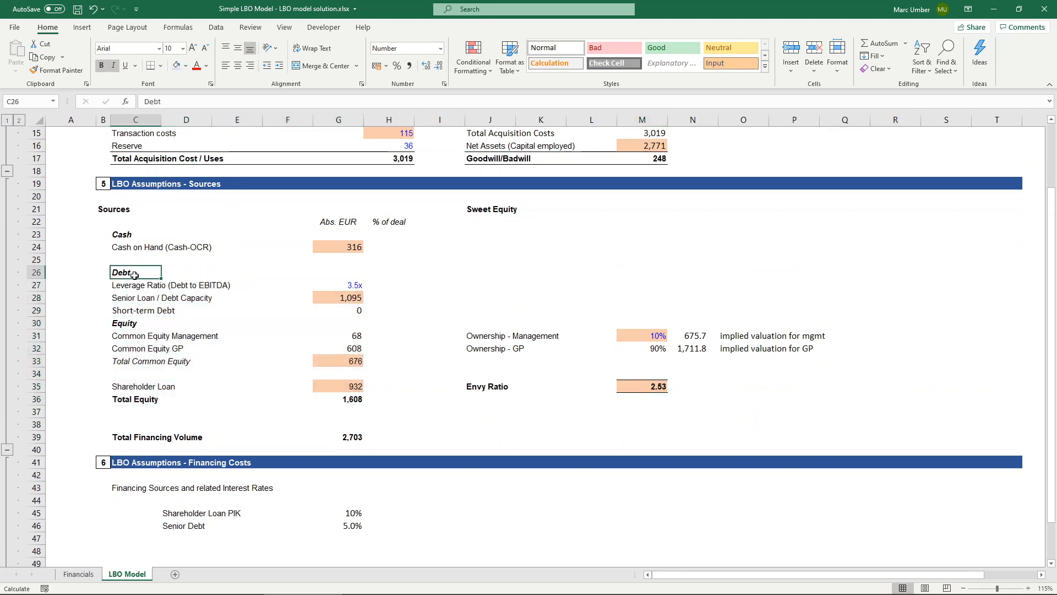
{"action": "scroll", "coordinate": [173, 474], "scroll_direction": "down", "scroll_amount": 1}
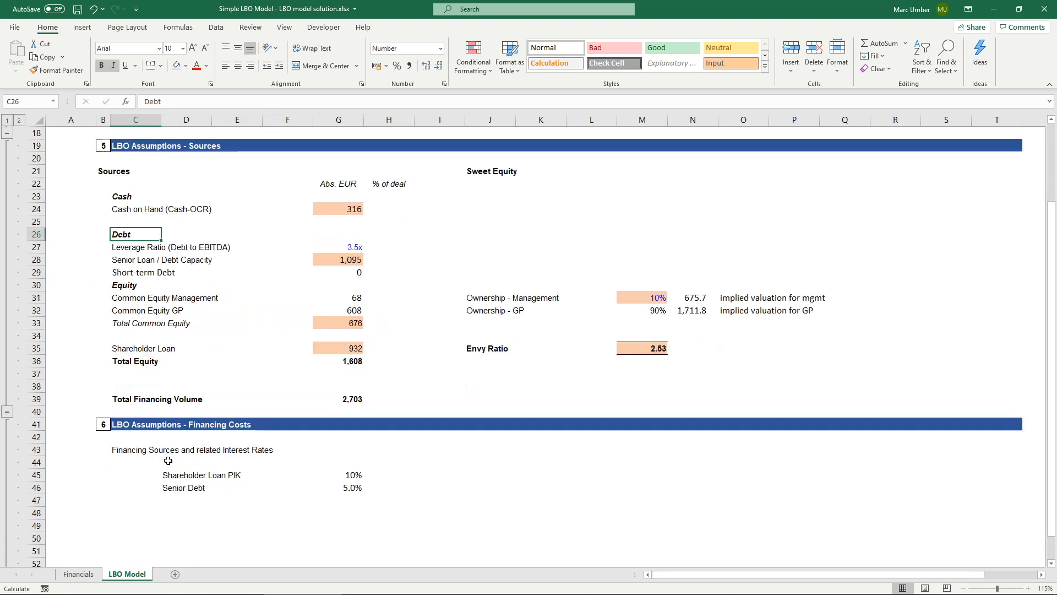
{"action": "left_click", "coordinate": [358, 475]}
{"action": "left_click", "coordinate": [194, 477]}
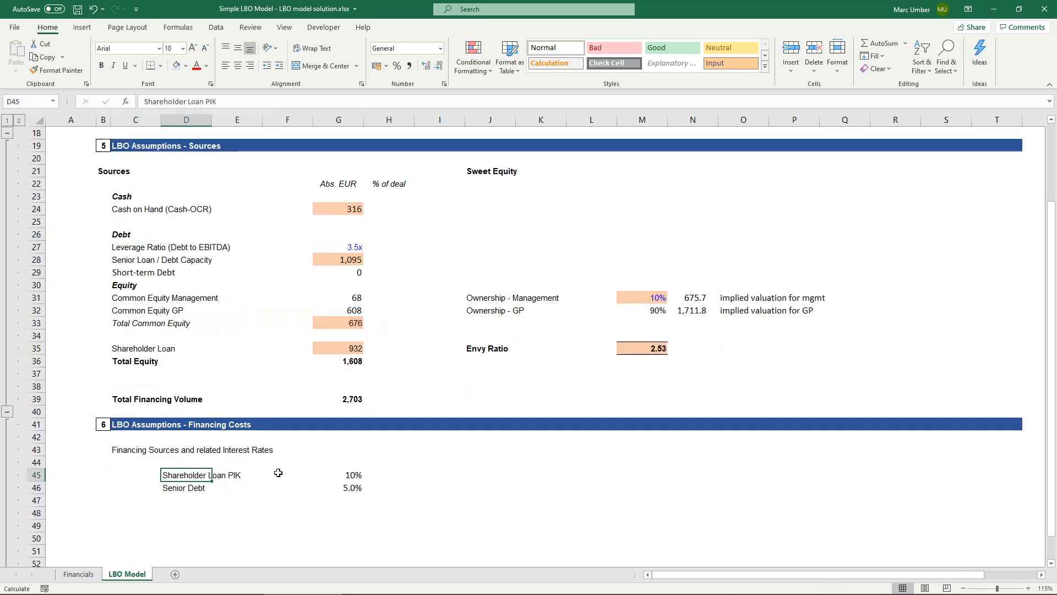
{"action": "left_click", "coordinate": [338, 474]}
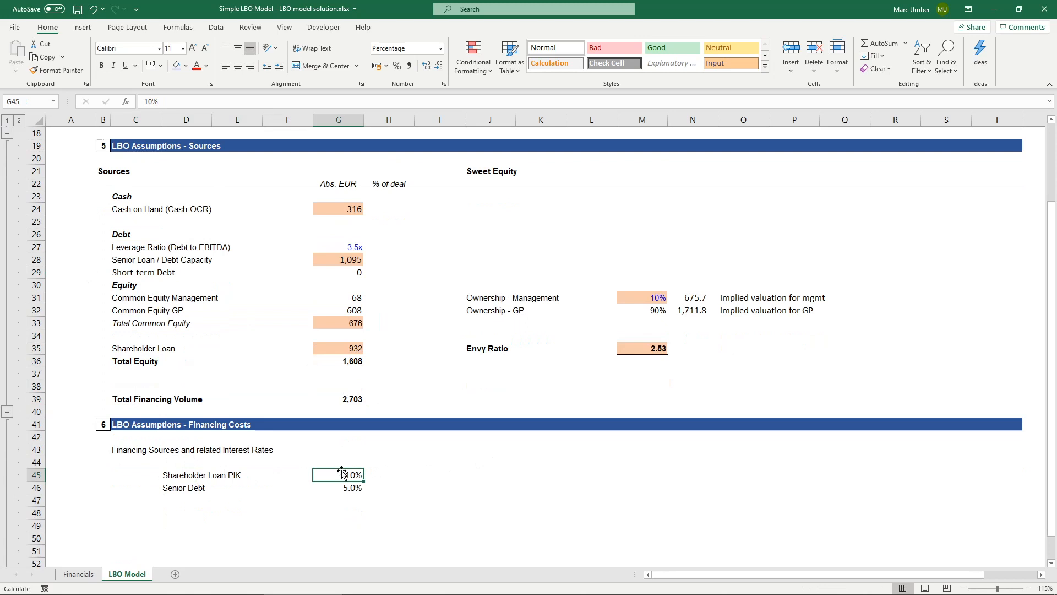
{"action": "left_click", "coordinate": [335, 487]}
{"action": "left_click", "coordinate": [339, 472]}
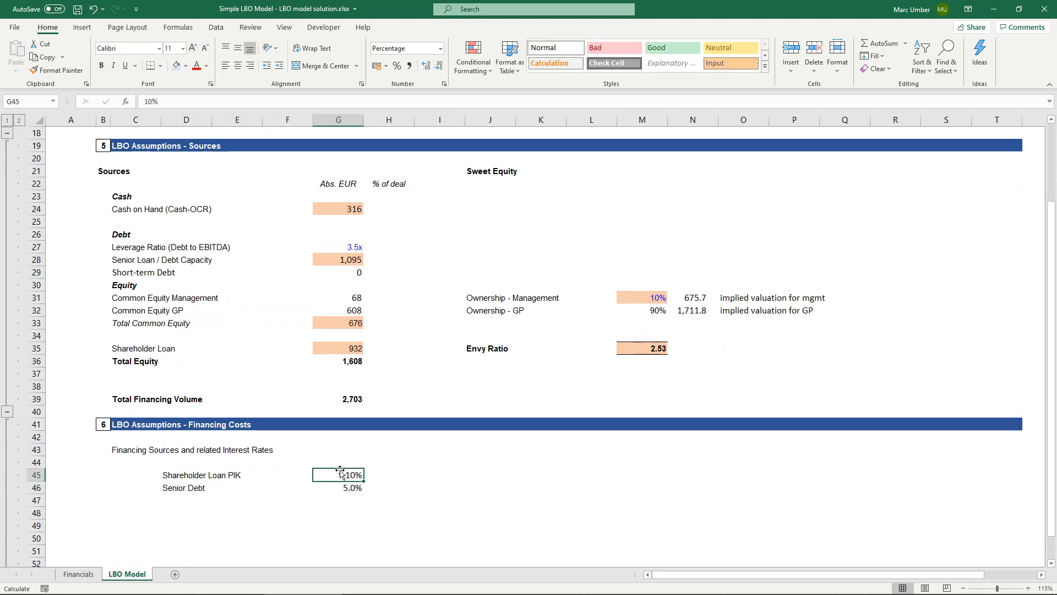
{"action": "left_click", "coordinate": [171, 477]}
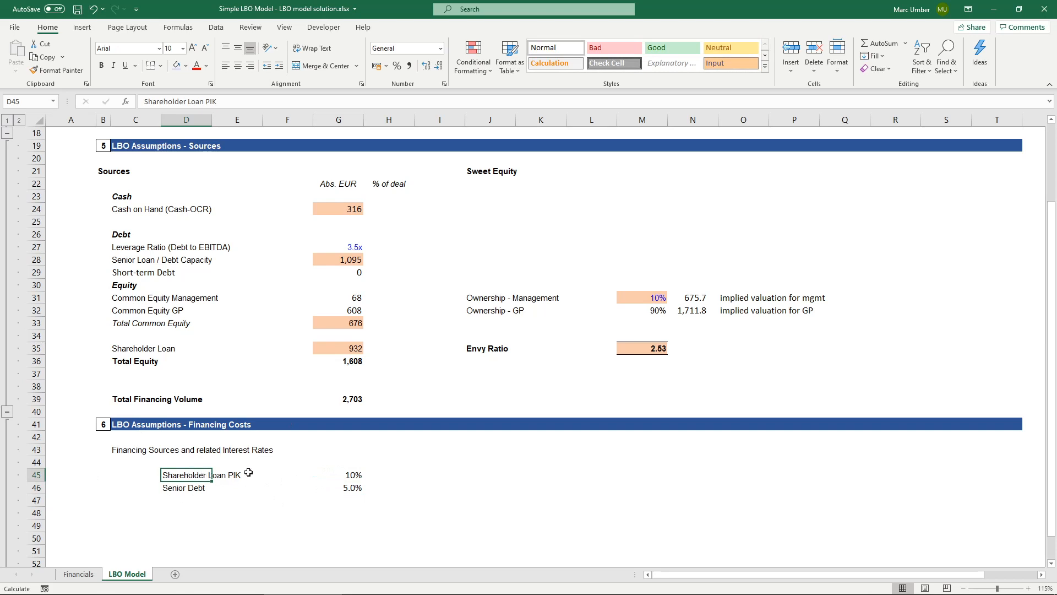
{"action": "left_click", "coordinate": [339, 472]}
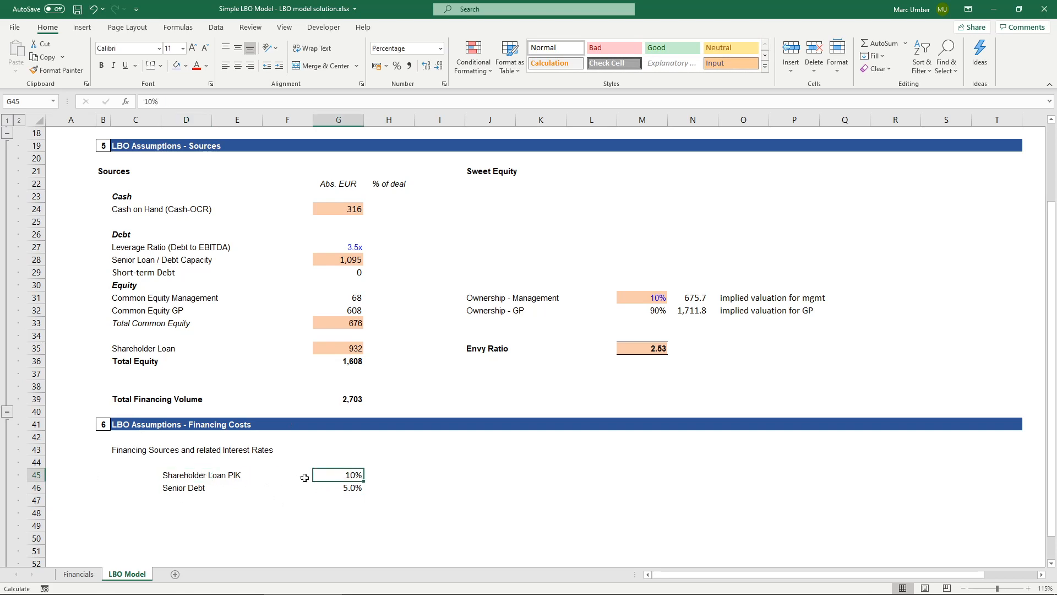
{"action": "left_click", "coordinate": [179, 486]}
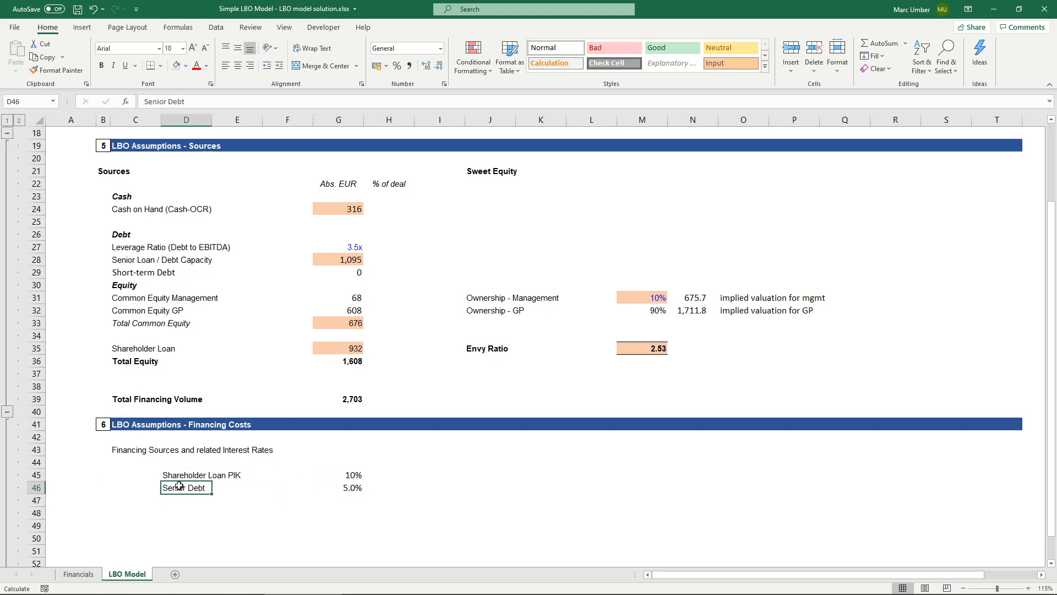
{"action": "left_click", "coordinate": [342, 488]}
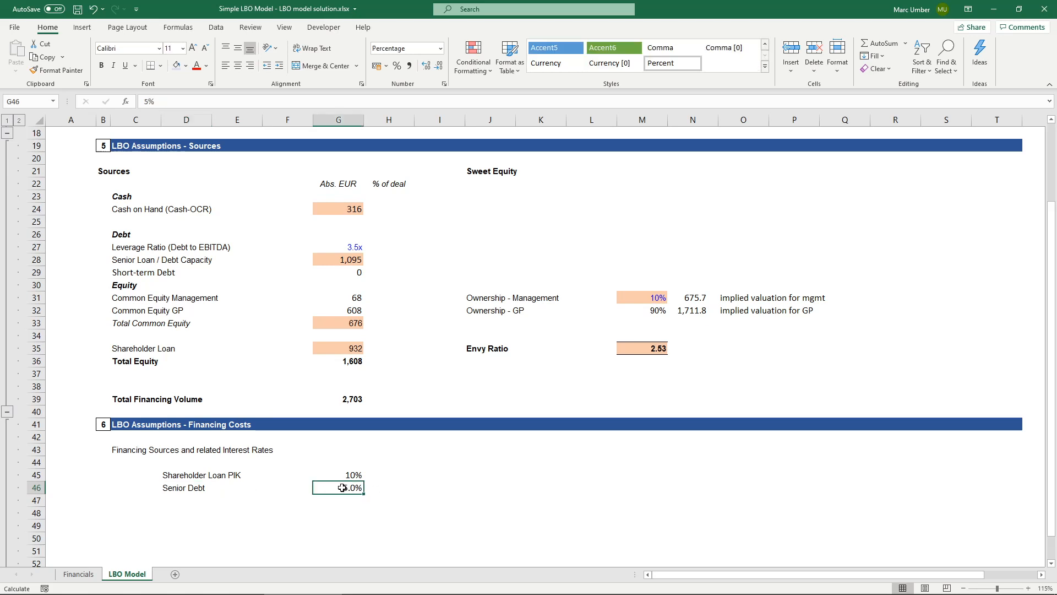
{"action": "left_click", "coordinate": [173, 498]}
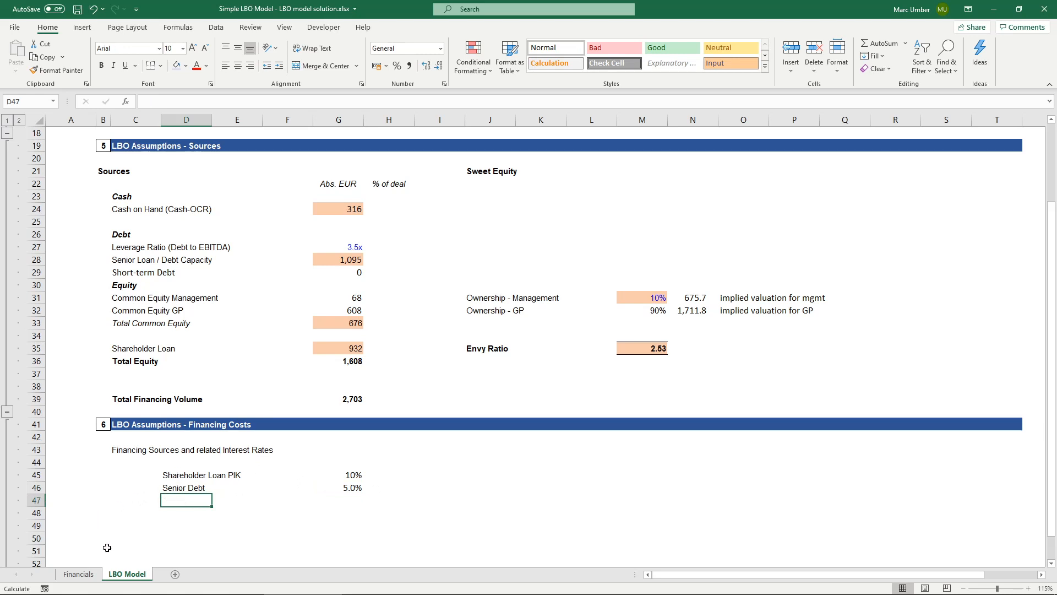
Go to the Debt schedule section on the Financials sheet and view its short-term and senior debt blocks.
{"action": "left_click", "coordinate": [82, 575]}
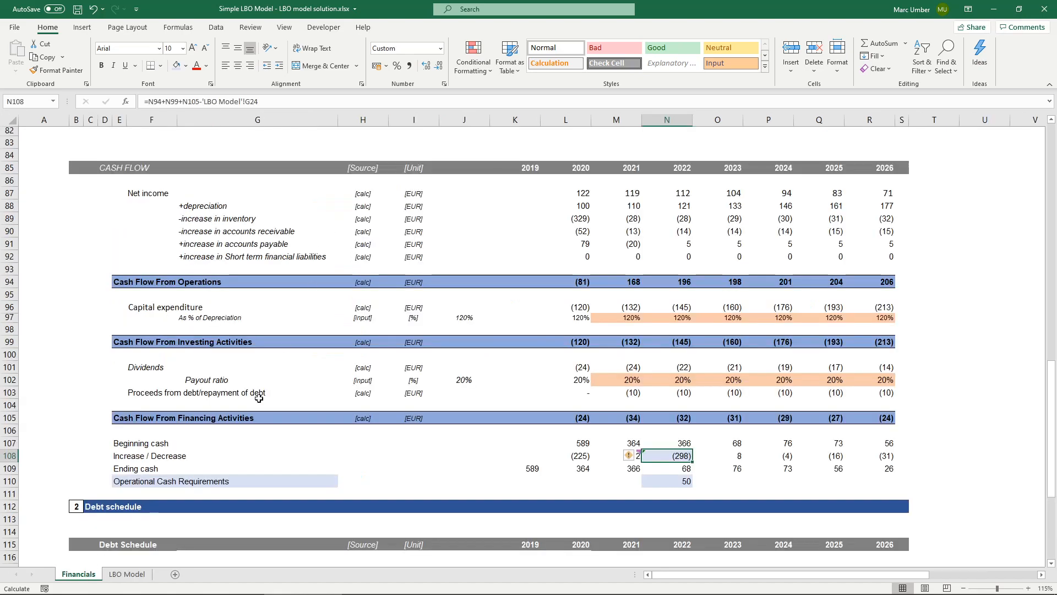
{"action": "scroll", "coordinate": [258, 398], "scroll_direction": "down", "scroll_amount": 2}
{"action": "scroll", "coordinate": [258, 398], "scroll_direction": "down", "scroll_amount": 7}
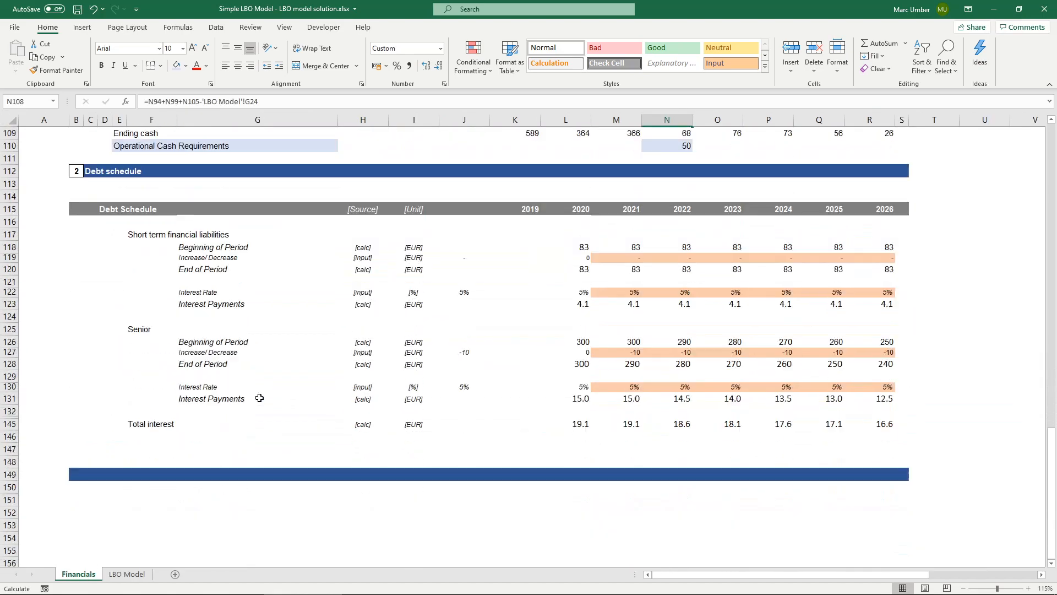
{"action": "left_click", "coordinate": [1051, 564]}
{"action": "left_click", "coordinate": [1051, 564]}
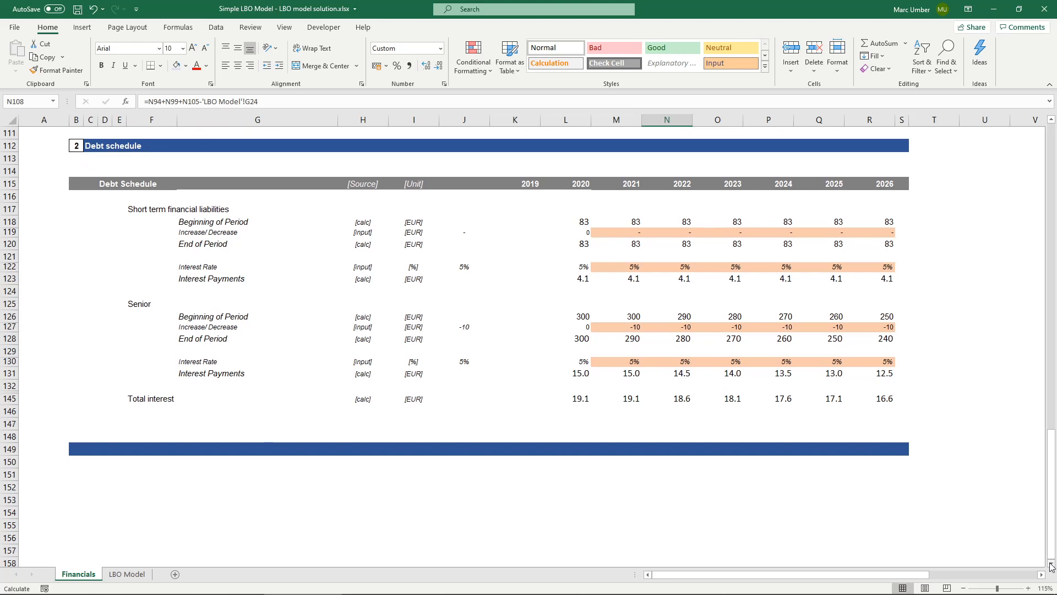
Unhide rows 133 to 144 of the debt schedule, which hold the Shareholder Loan block between Senior and Total interest.
{"action": "left_click_drag", "start_coordinate": [11, 373], "coordinate": [6, 438]}
{"action": "right_click", "coordinate": [4, 425]}
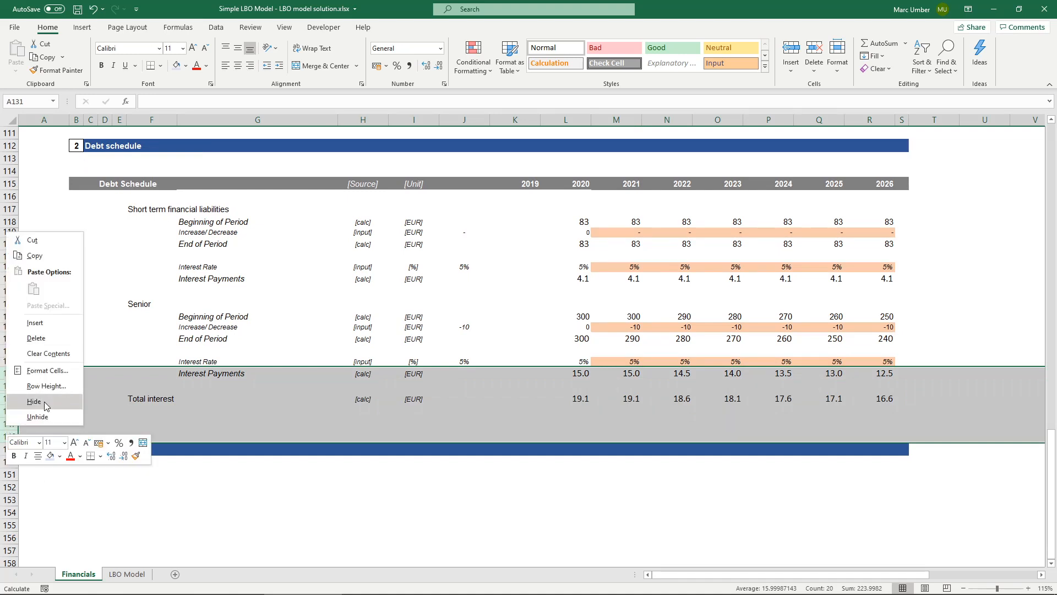
{"action": "left_click", "coordinate": [38, 417]}
{"action": "left_click", "coordinate": [140, 395]}
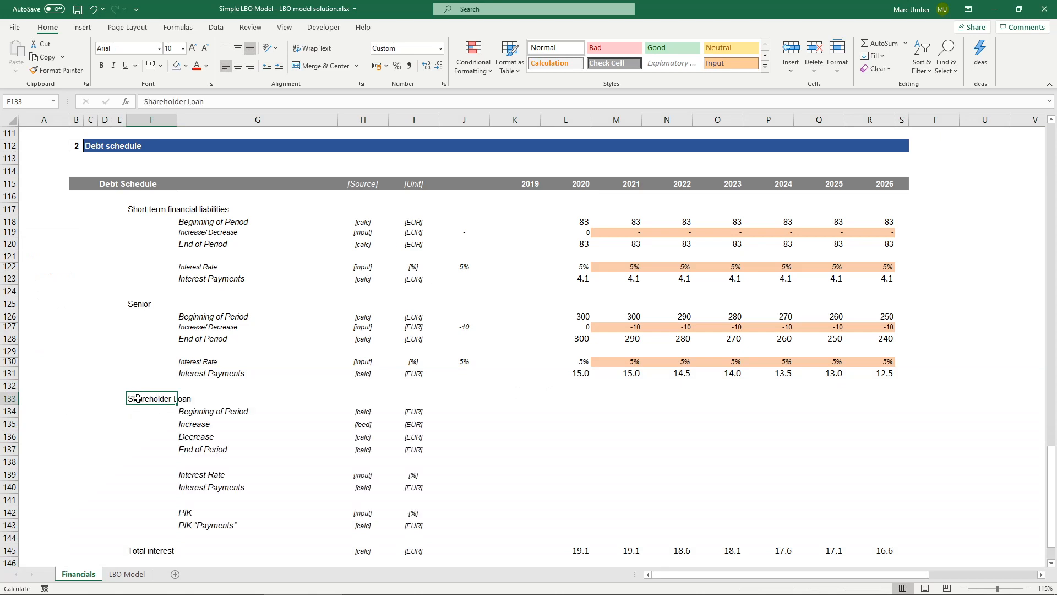
{"action": "left_click_drag", "start_coordinate": [137, 398], "coordinate": [308, 398]}
{"action": "left_click", "coordinate": [133, 305]}
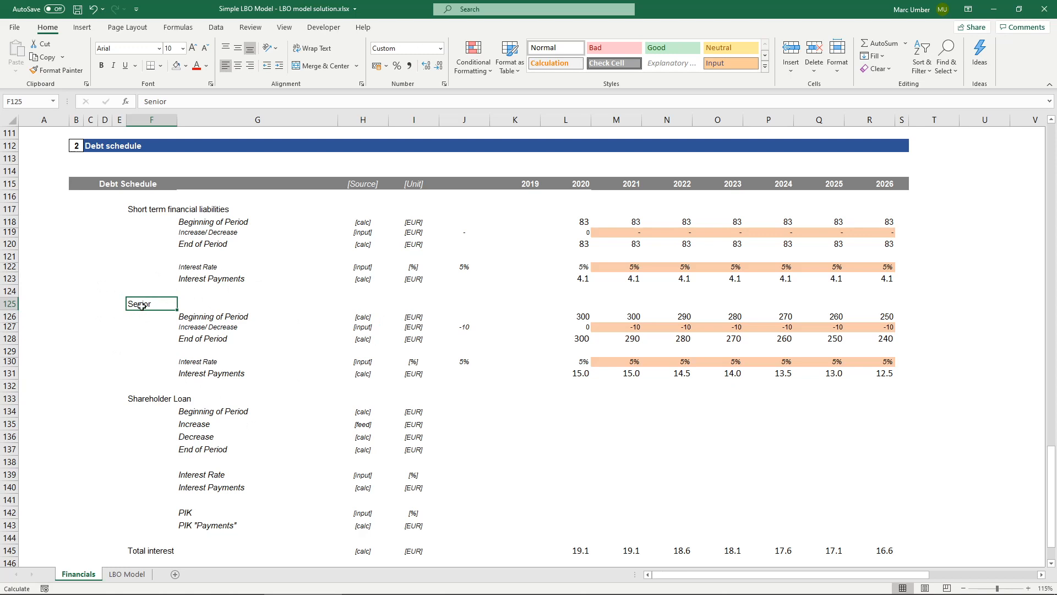
Shade the Senior 2022 Beginning of Period cell N126 light blue and link it to the senior loan amount, ='LBO Model'!G28.
{"action": "left_click", "coordinate": [677, 317]}
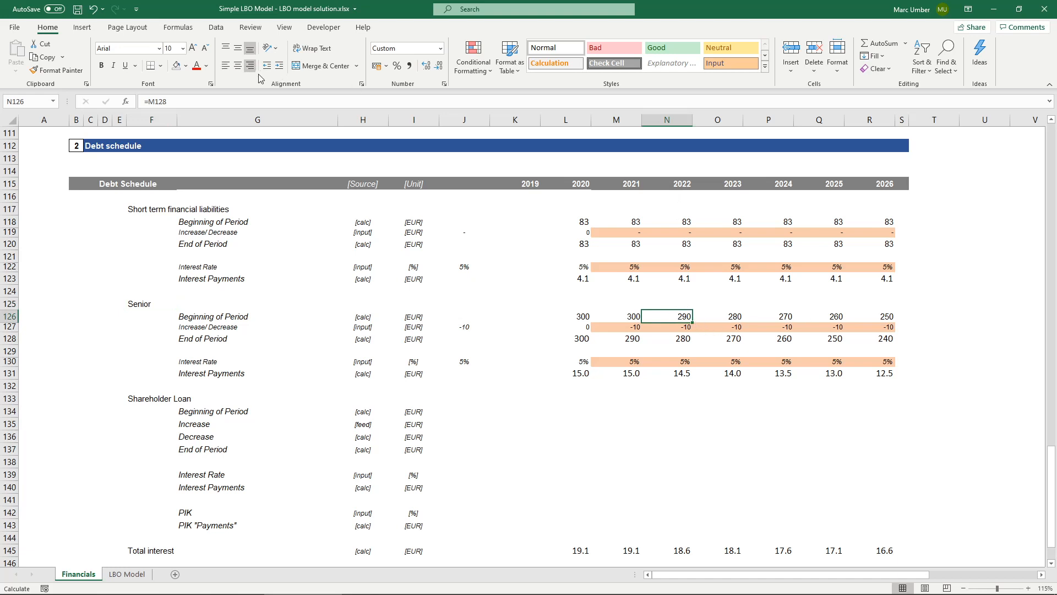
{"action": "left_click", "coordinate": [186, 66]}
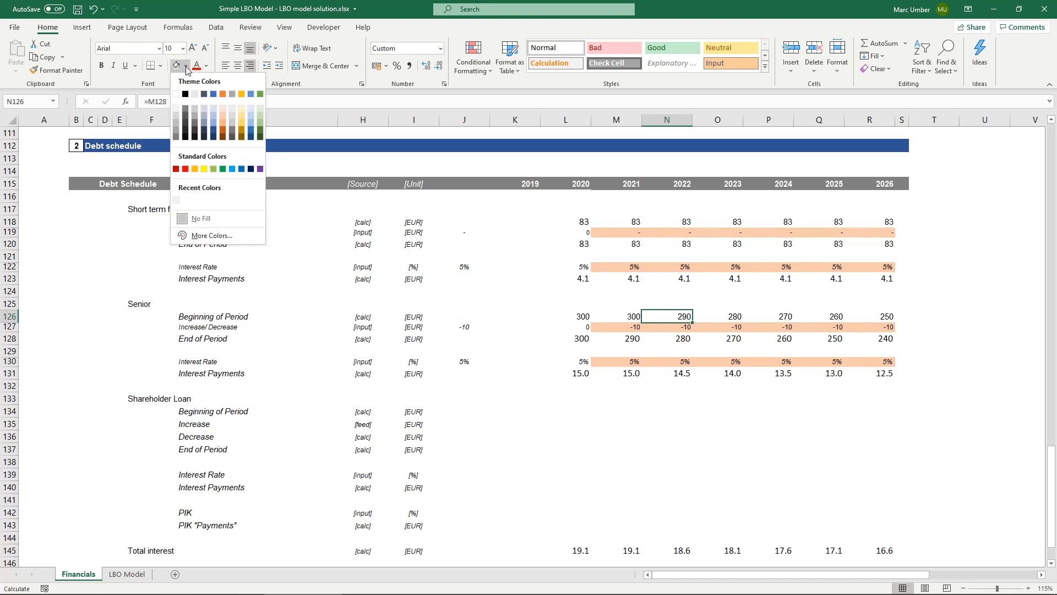
{"action": "left_click", "coordinate": [214, 109]}
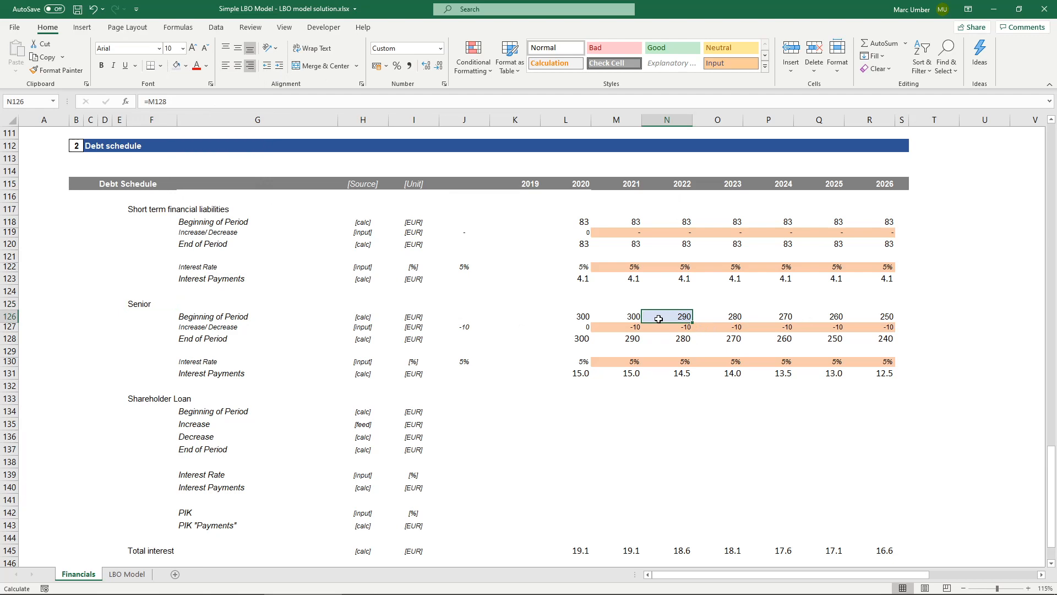
{"action": "type", "text": "="}
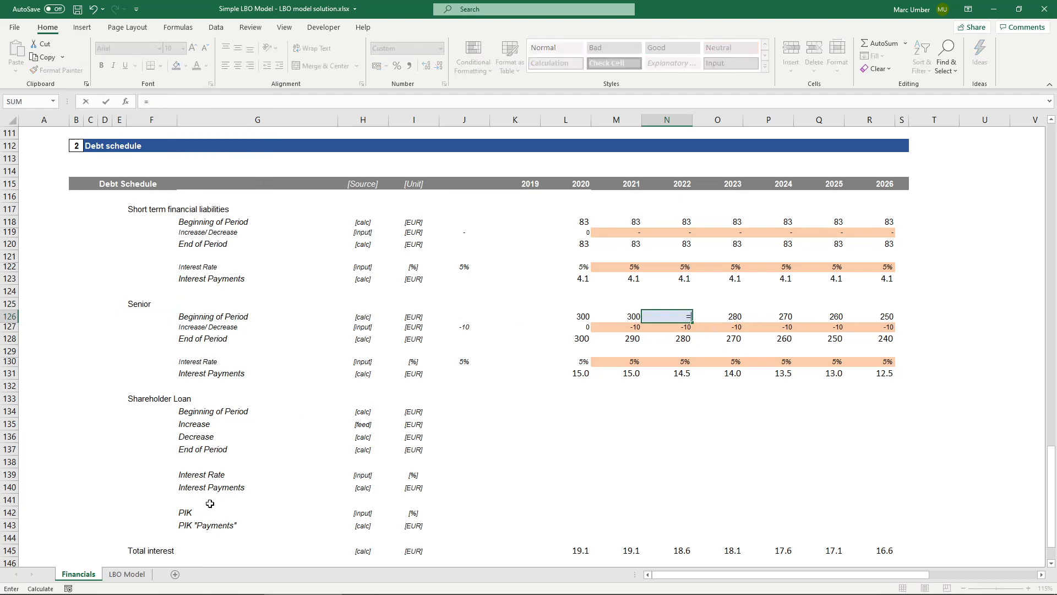
{"action": "left_click", "coordinate": [126, 574]}
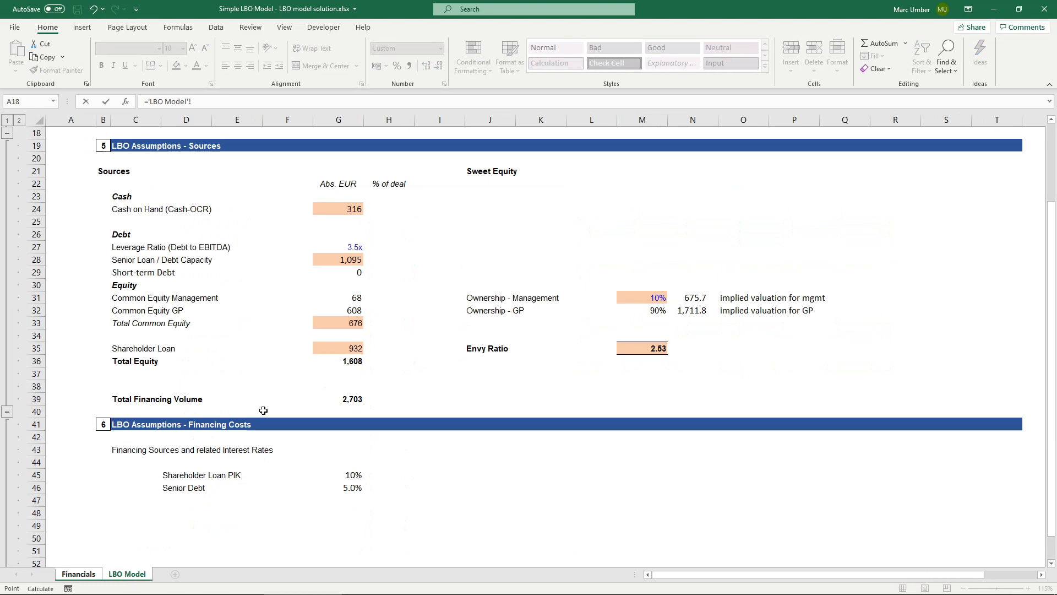
{"action": "left_click", "coordinate": [330, 260]}
{"action": "key", "text": "Return"}
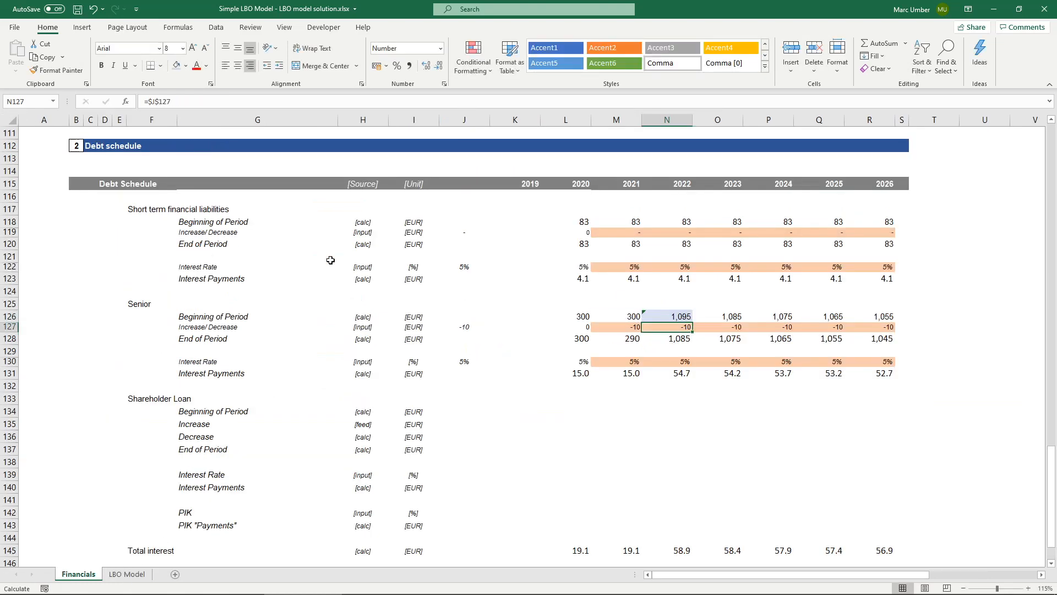
{"action": "key", "text": "Up"}
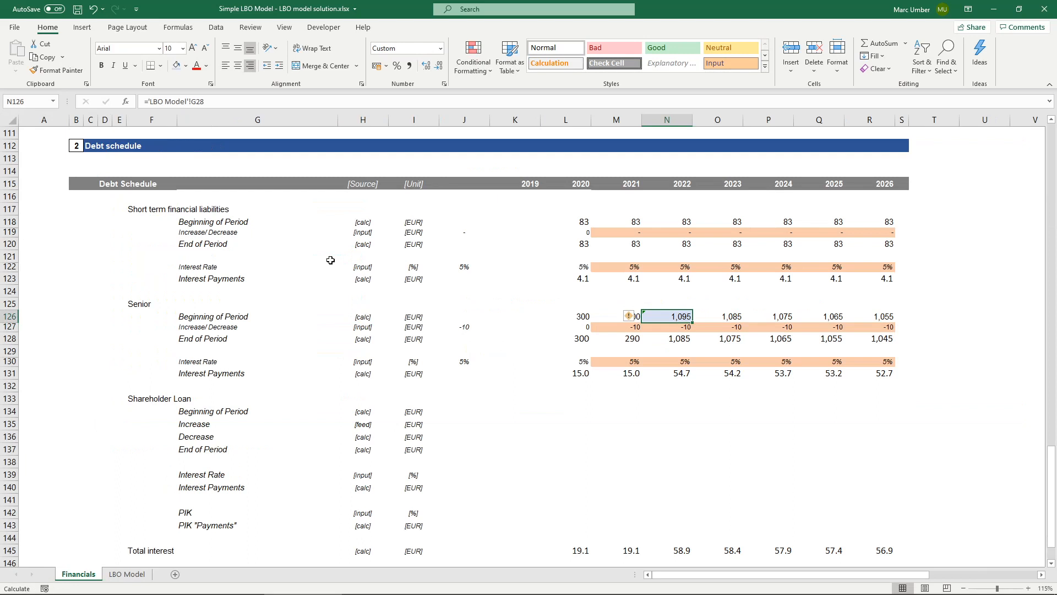
Set the Senior Increase/Decrease for 2022 to -200 in N127 and carry it through 2026 by referencing the previous year's cell.
{"action": "left_click", "coordinate": [677, 327]}
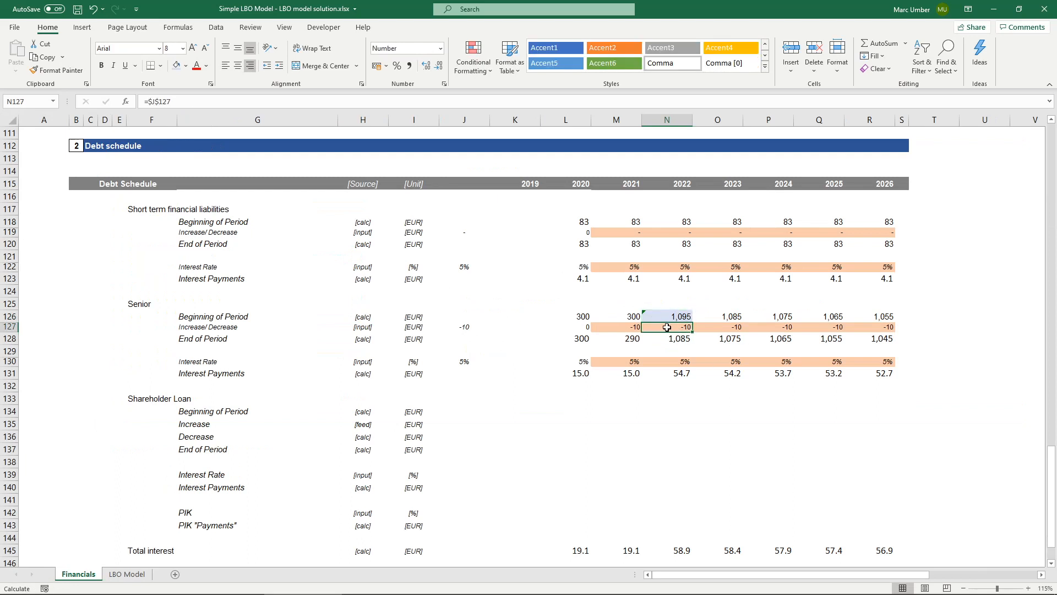
{"action": "type", "text": "-200"}
{"action": "key", "text": "ctrl+Return"}
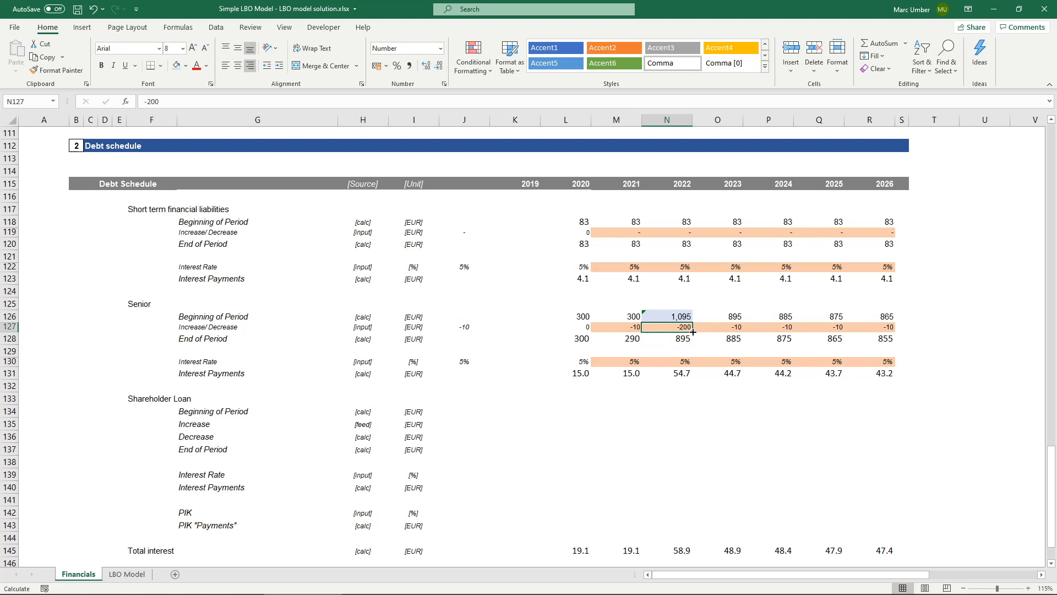
{"action": "left_click", "coordinate": [739, 327]}
{"action": "type", "text": "="}
{"action": "key", "text": "Left"}
{"action": "key", "text": "ctrl+Return"}
{"action": "left_click_drag", "start_coordinate": [744, 333], "coordinate": [892, 330]}
Shade the Senior Increase/Decrease cells for 2022 to 2026, N127:R127, light blue.
{"action": "left_click", "coordinate": [669, 329]}
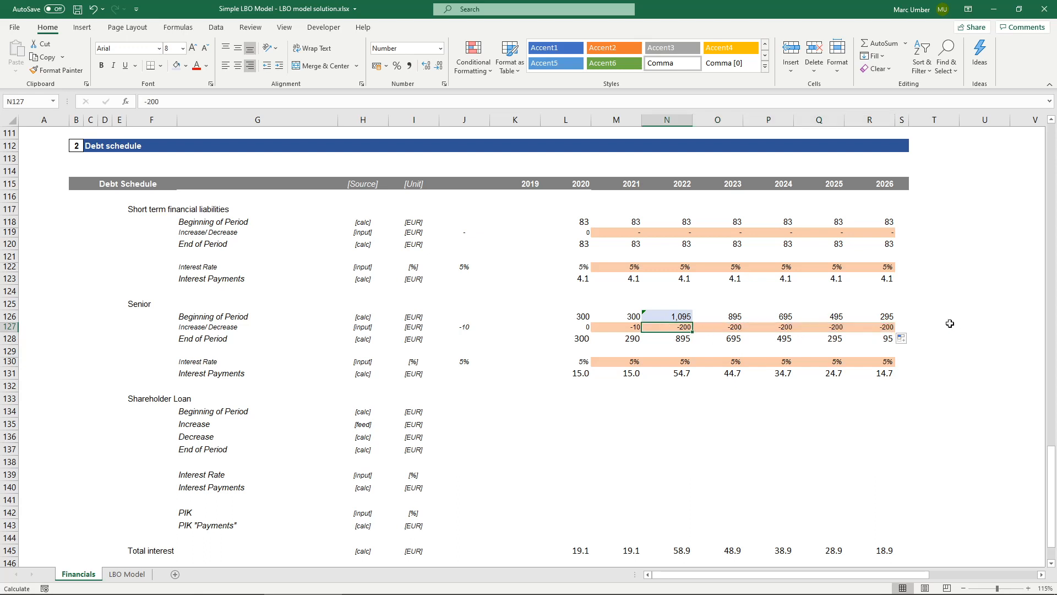
{"action": "left_click", "coordinate": [881, 327], "text": "shift"}
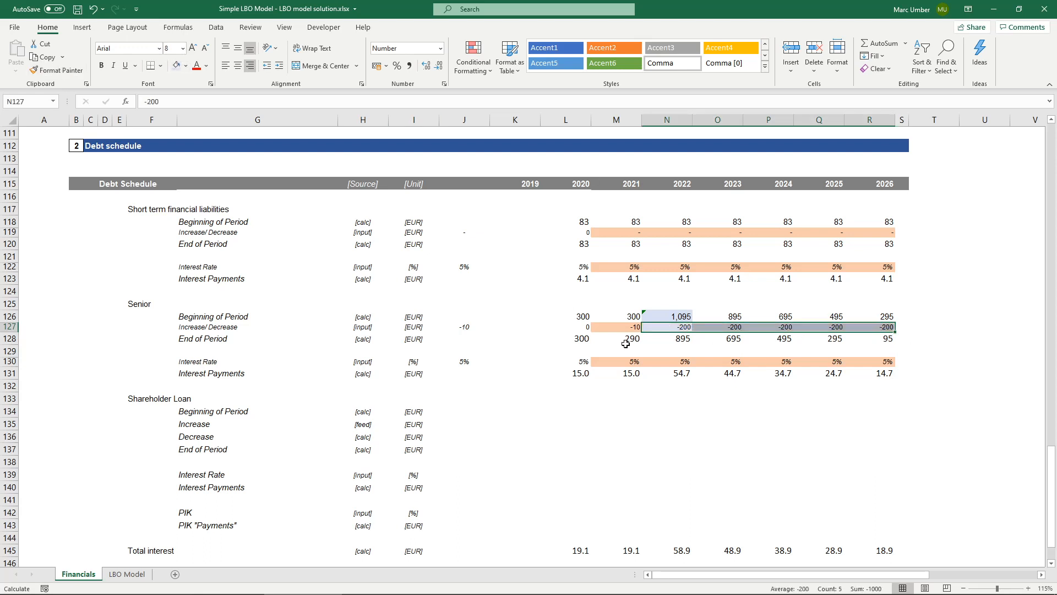
{"action": "left_click", "coordinate": [661, 314]}
{"action": "left_click", "coordinate": [665, 326]}
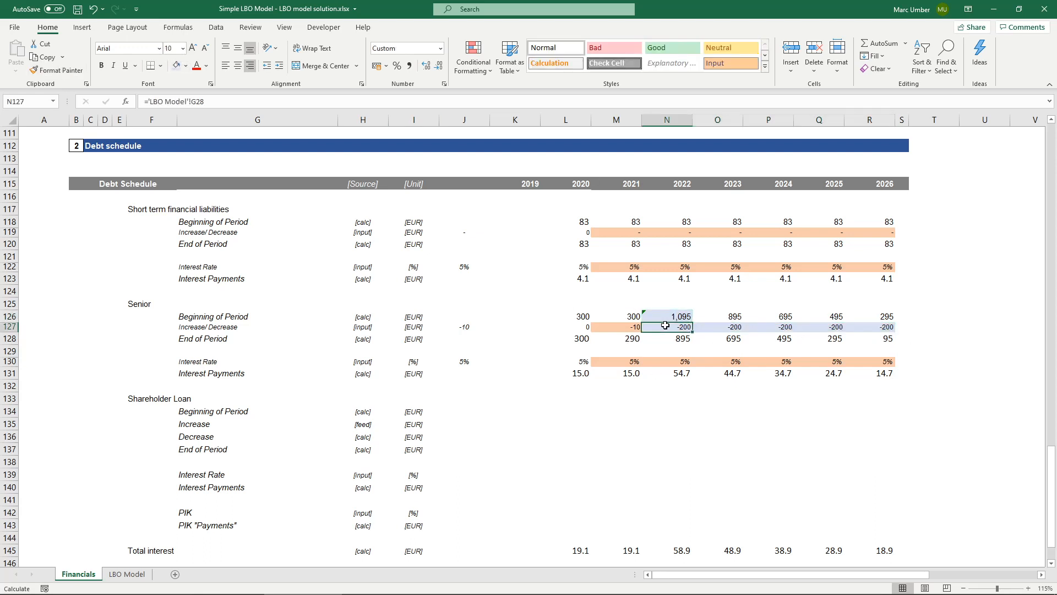
{"action": "left_click", "coordinate": [880, 327]}
{"action": "left_click", "coordinate": [654, 327]}
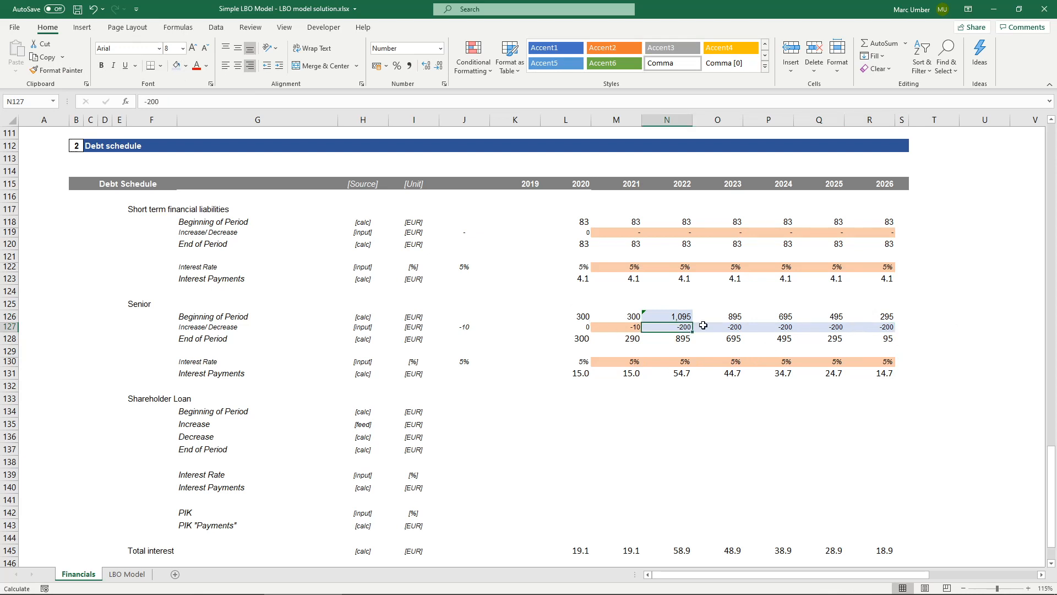
Check the Senior End of Period formula, then link the 2022 Senior interest rate in N130 to ='LBO Model'!G46 and shade it light blue.
{"action": "left_click", "coordinate": [672, 336]}
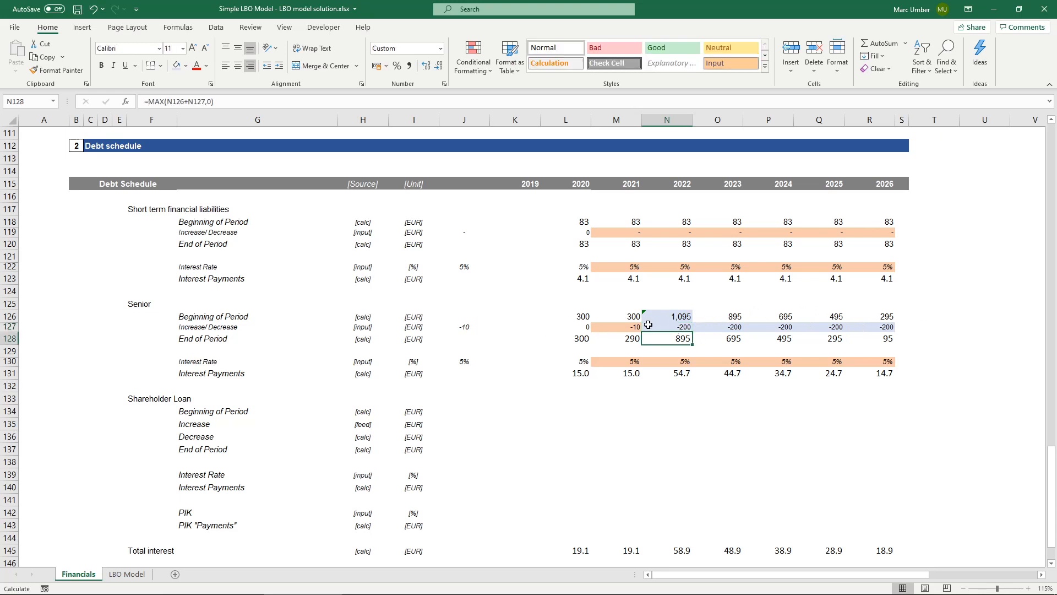
{"action": "left_click", "coordinate": [464, 361]}
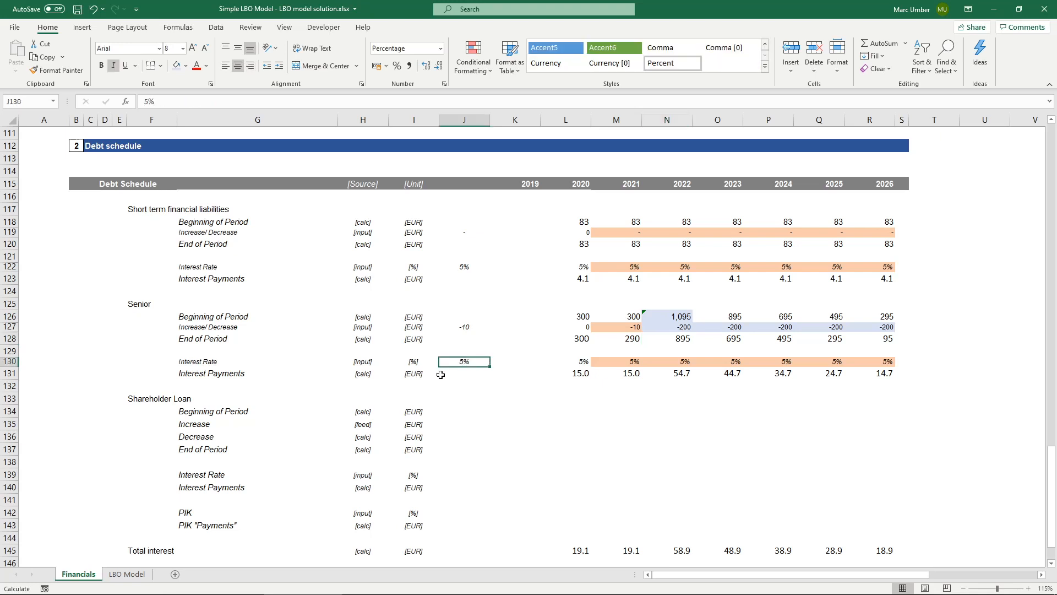
{"action": "left_click", "coordinate": [673, 372]}
{"action": "left_click", "coordinate": [673, 360]}
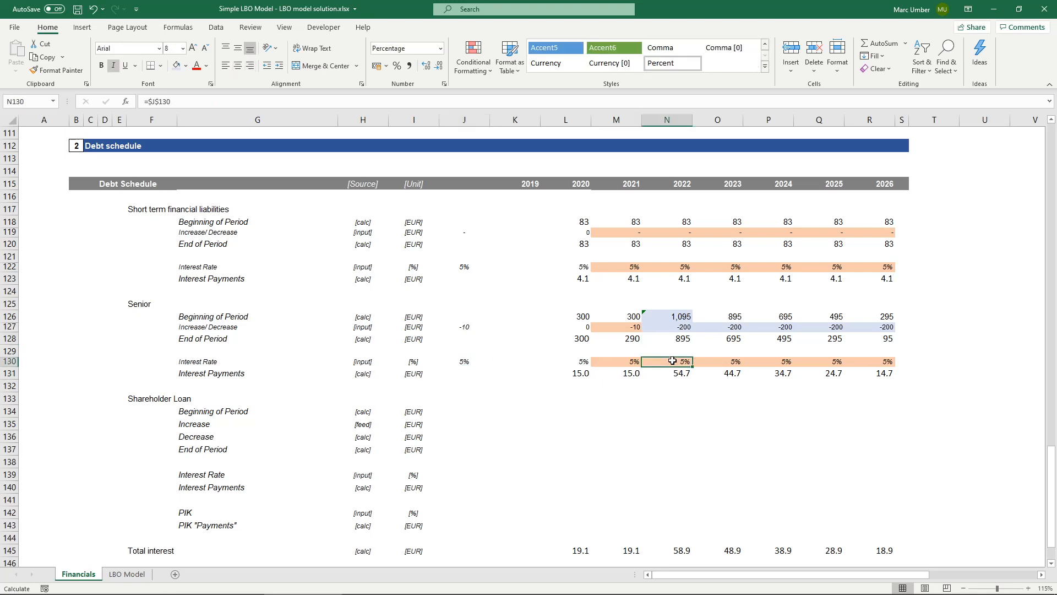
{"action": "type", "text": "="}
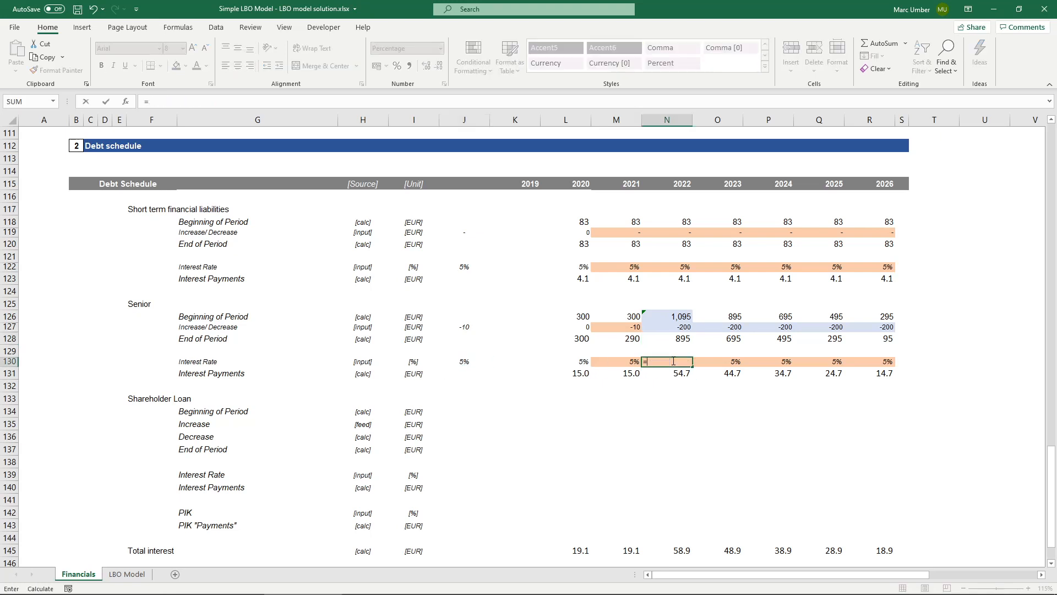
{"action": "left_click", "coordinate": [126, 574]}
{"action": "left_click", "coordinate": [349, 488]}
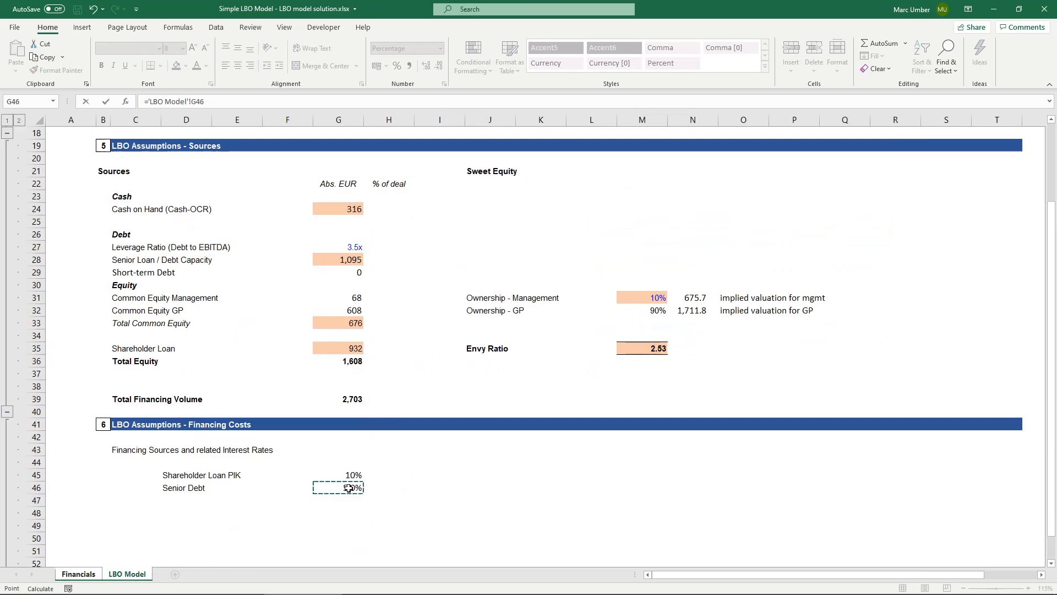
{"action": "key", "text": "Return"}
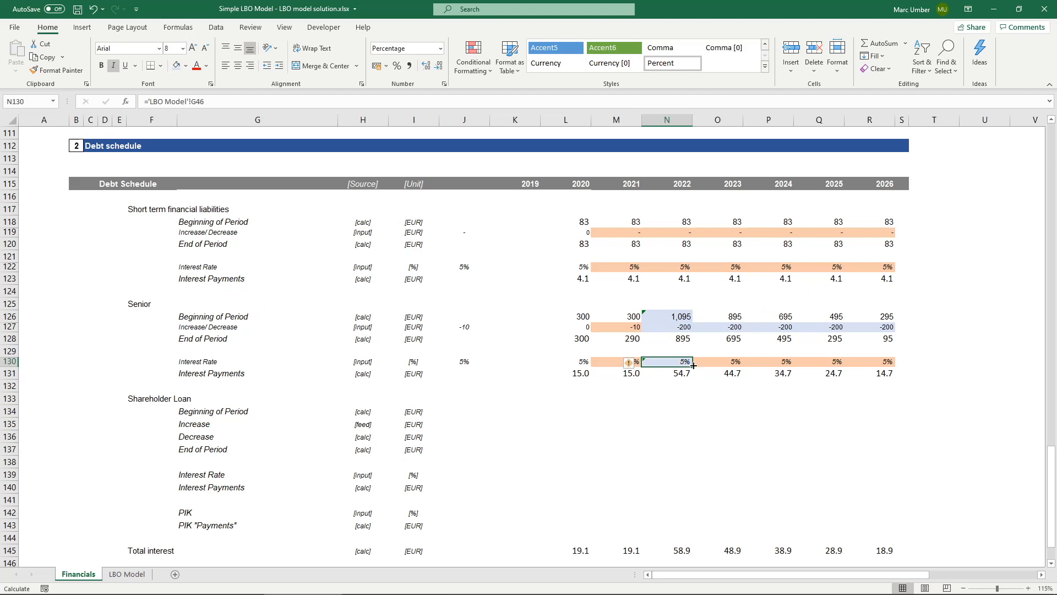
Make the Senior interest rate reference absolute, ='LBO Model'!$G$46, and copy it across to 2026 in N130:R130.
{"action": "left_click", "coordinate": [236, 96]}
{"action": "key", "text": "F4"}
{"action": "key", "text": "ctrl+Return"}
{"action": "left_click_drag", "start_coordinate": [692, 368], "coordinate": [888, 366]}
{"action": "left_click", "coordinate": [681, 363]}
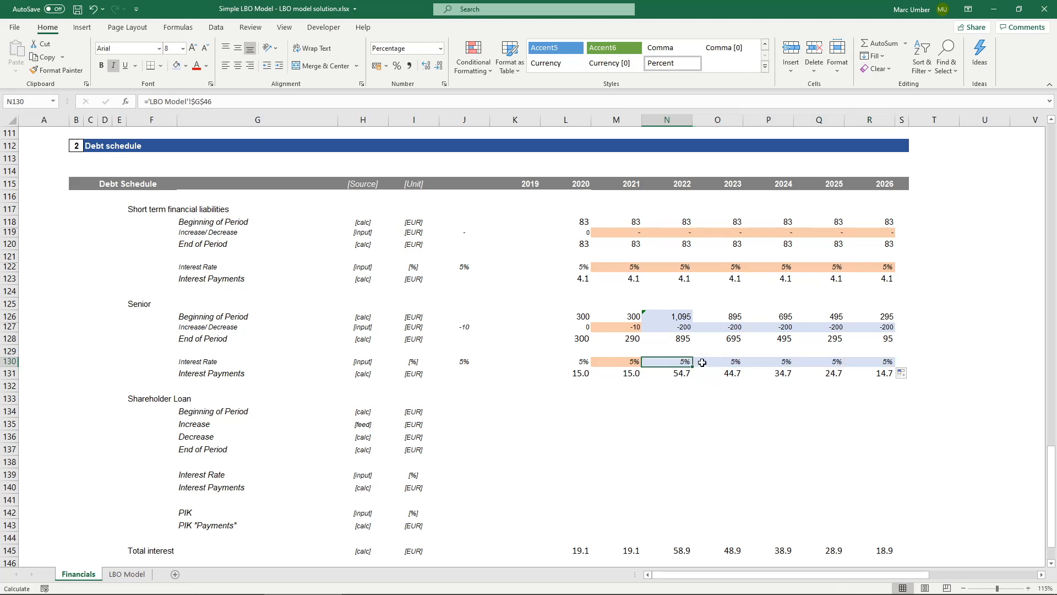
Examine the Senior Interest Payments row for 2022 to 2026, including the formula in N131.
{"action": "double_click", "coordinate": [672, 375]}
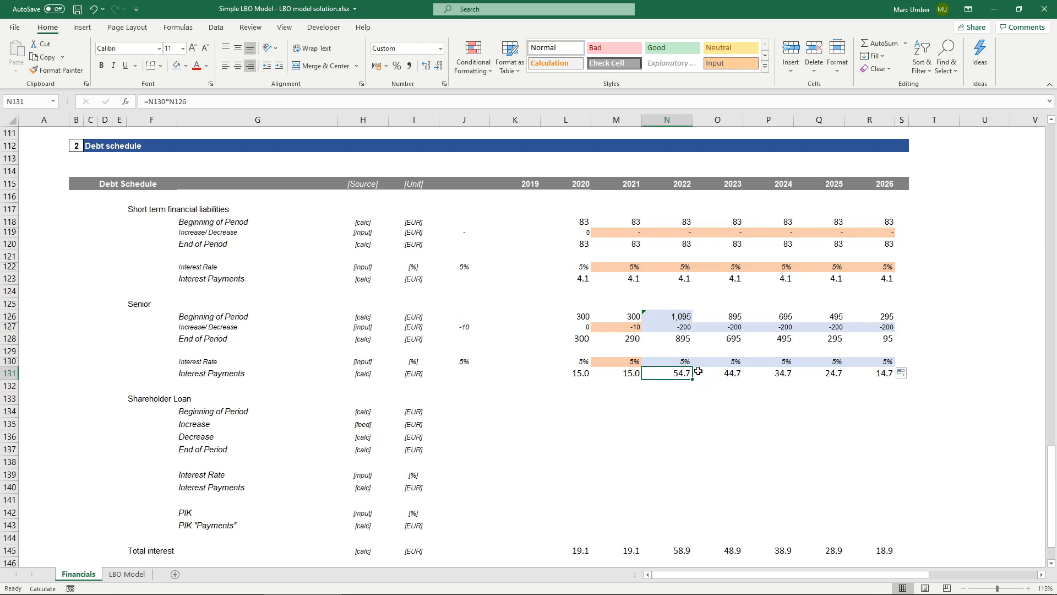
{"action": "left_click", "coordinate": [884, 375]}
{"action": "left_click", "coordinate": [680, 374]}
{"action": "left_click", "coordinate": [879, 369]}
{"action": "left_click", "coordinate": [679, 376]}
{"action": "left_click", "coordinate": [882, 371]}
{"action": "left_click", "coordinate": [679, 374]}
Shade the Shareholder Loan line items with their source and unit columns, G134:I143, light blue.
{"action": "left_click_drag", "start_coordinate": [231, 411], "coordinate": [407, 524]}
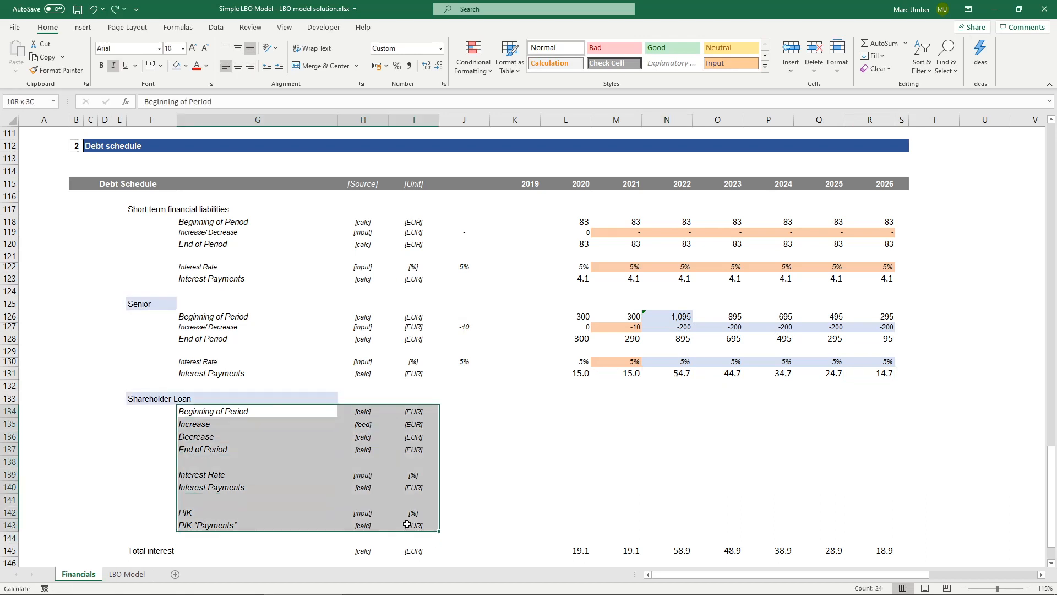
{"action": "left_click", "coordinate": [176, 65]}
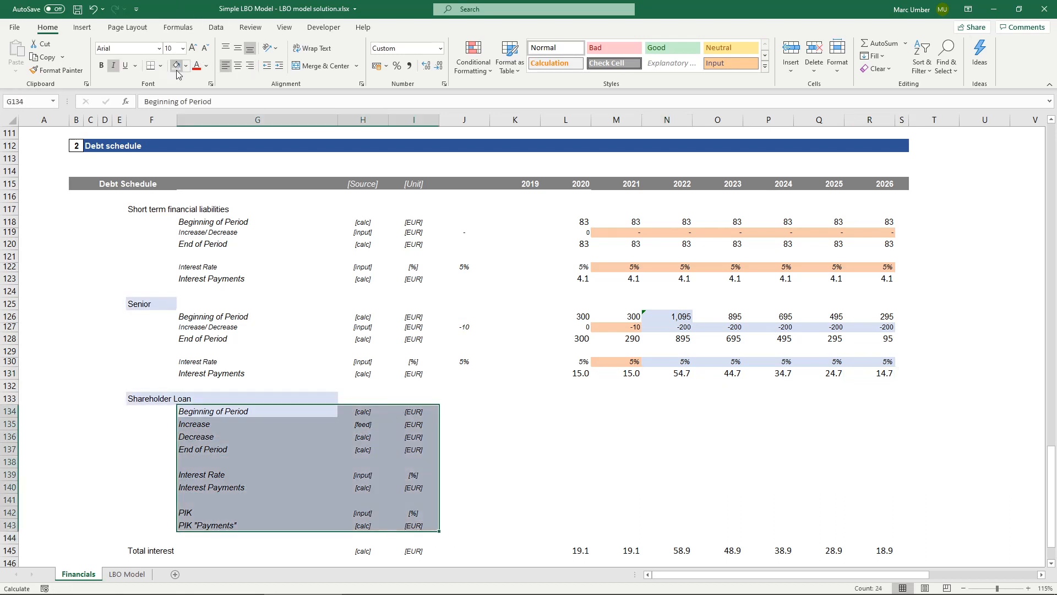
{"action": "left_click", "coordinate": [625, 410]}
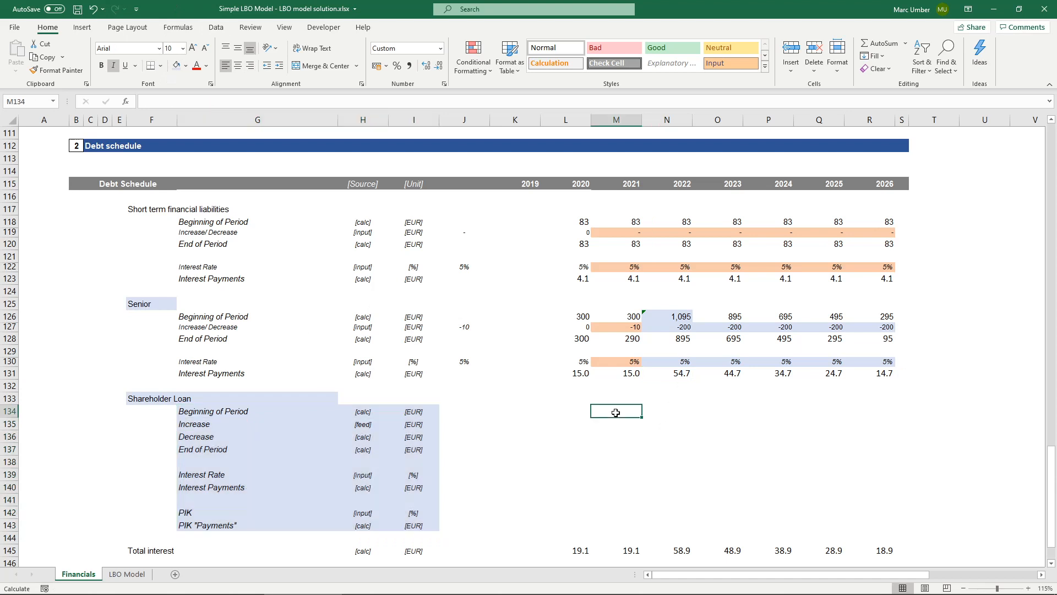
Link the Shareholder Loan's 2022 Beginning of Period in N134 to the shareholder loan source amount, ='LBO Model'!G35.
{"action": "left_click", "coordinate": [680, 408]}
{"action": "type", "text": "="}
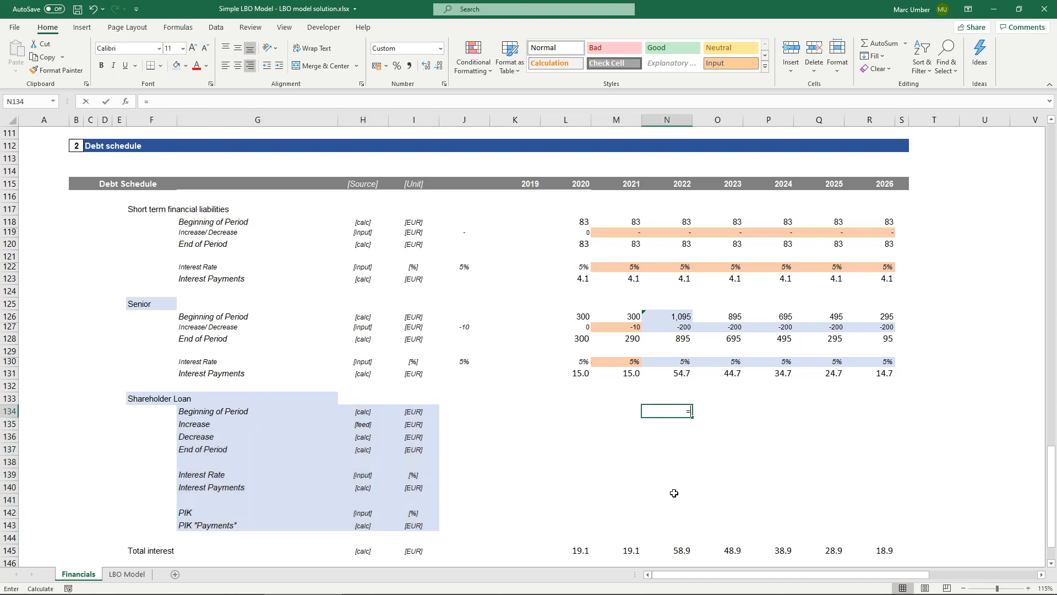
{"action": "left_click", "coordinate": [128, 575]}
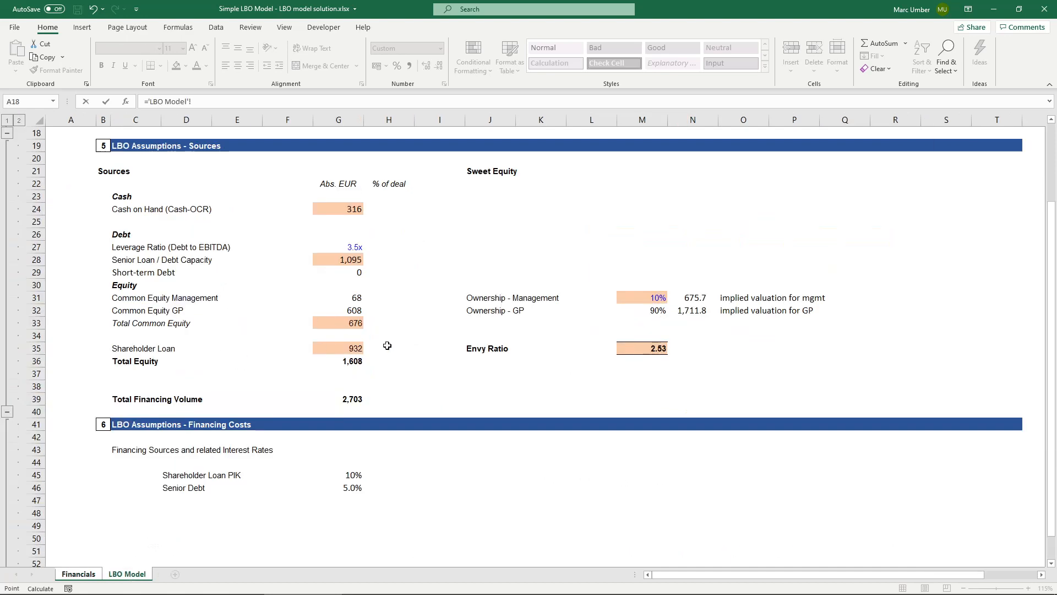
{"action": "left_click", "coordinate": [342, 346]}
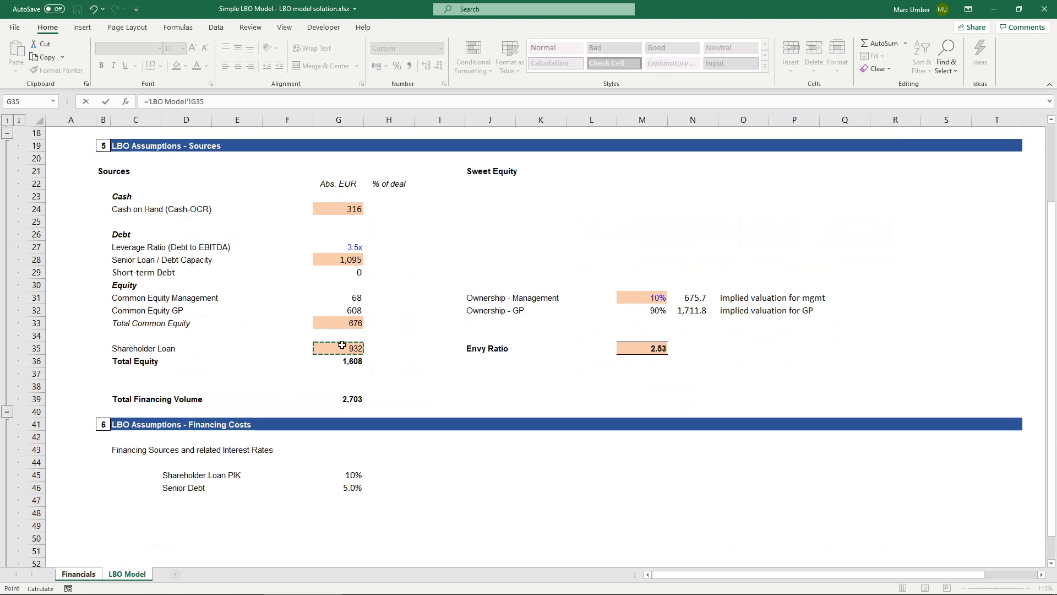
{"action": "key", "text": "Return"}
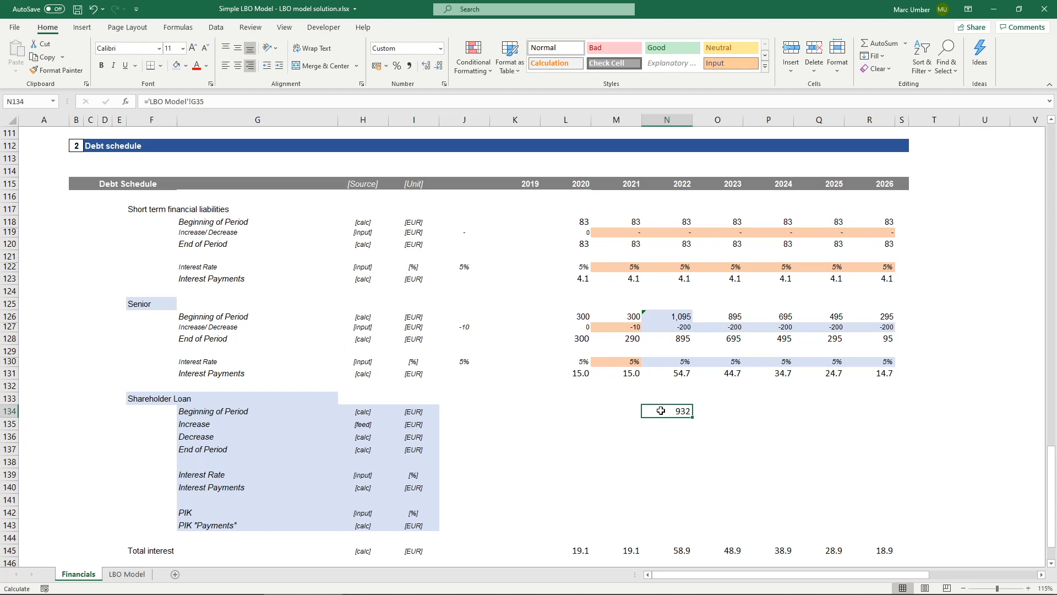
Link the Shareholder Loan's 2022 PIK rate in N142 to the Shareholder Loan PIK assumption, ='LBO Model'!G45.
{"action": "left_click", "coordinate": [673, 514]}
{"action": "key", "text": "Down"}
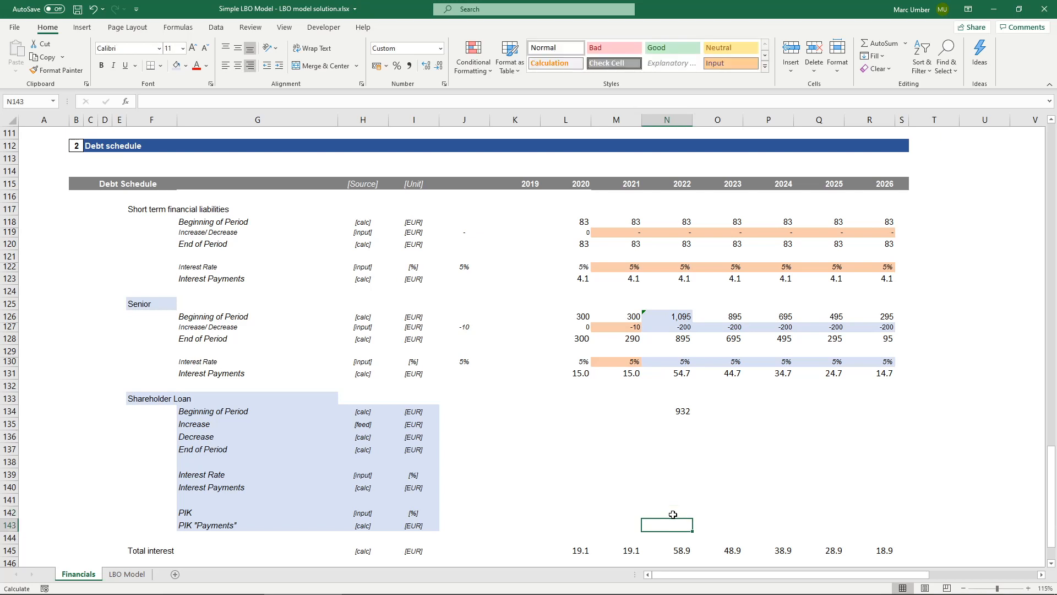
{"action": "key", "text": "Up"}
{"action": "type", "text": "="}
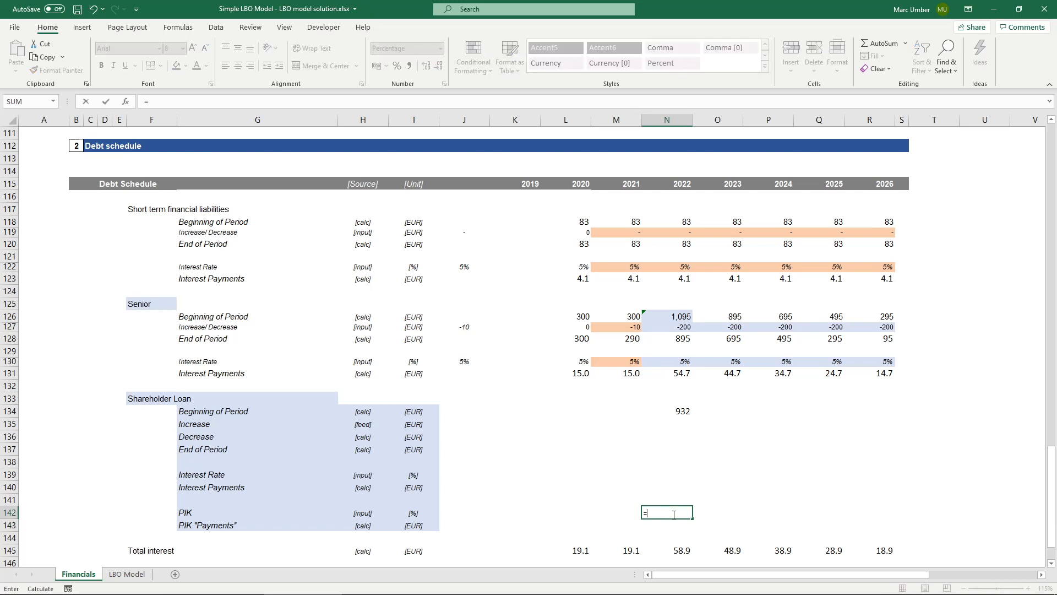
{"action": "left_click", "coordinate": [133, 578]}
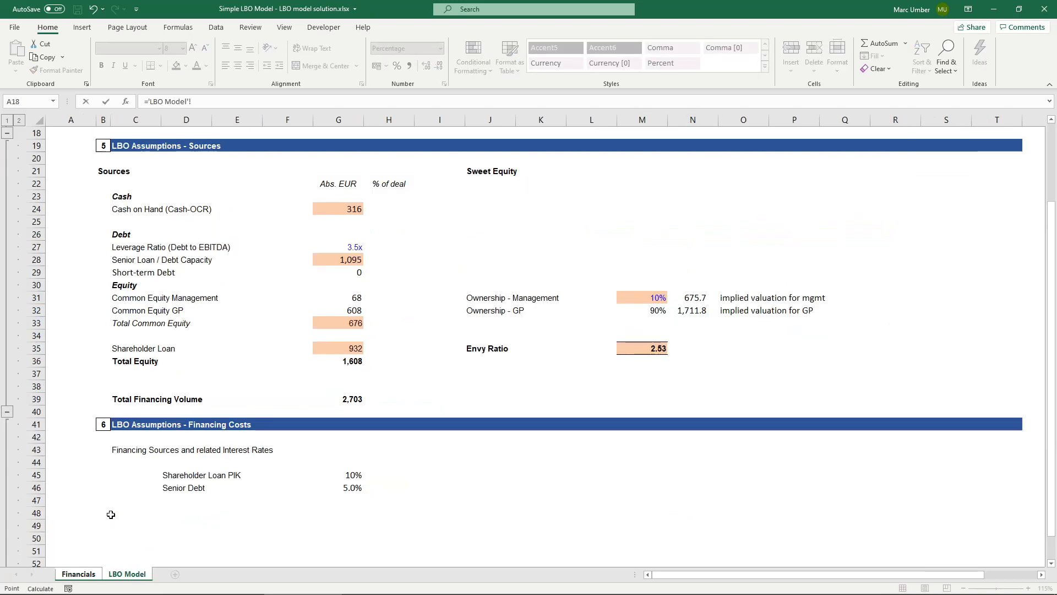
{"action": "left_click", "coordinate": [352, 474]}
{"action": "key", "text": "Return"}
{"action": "key", "text": "Up"}
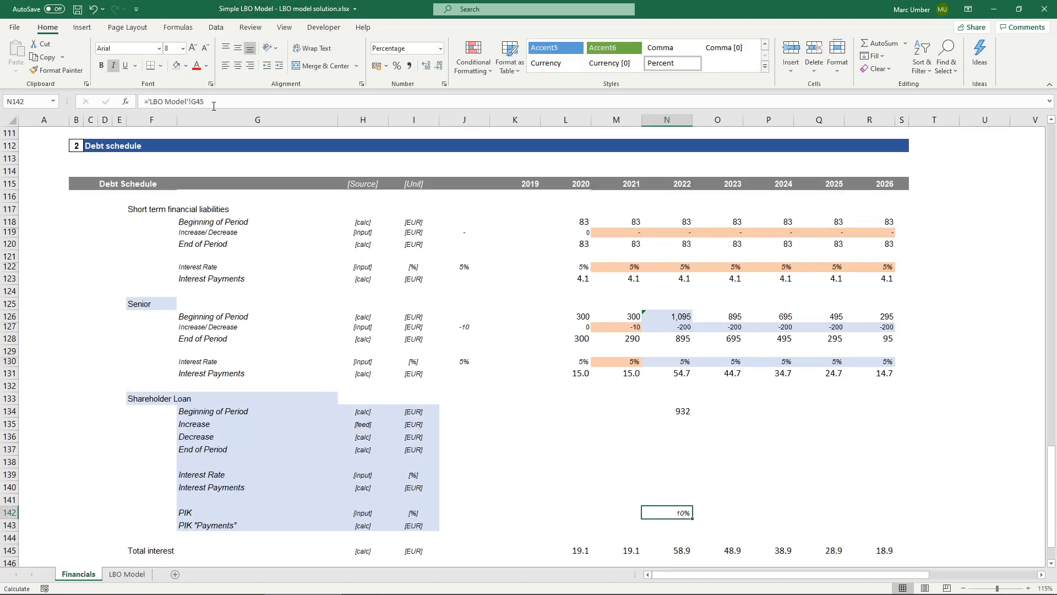
Make the Shareholder Loan PIK rate reference in N142 absolute, ='LBO Model'!$G$45, and fill it across to 2026 in R142.
{"action": "left_click", "coordinate": [219, 101]}
{"action": "key", "text": "F4"}
{"action": "key", "text": "ctrl+Return"}
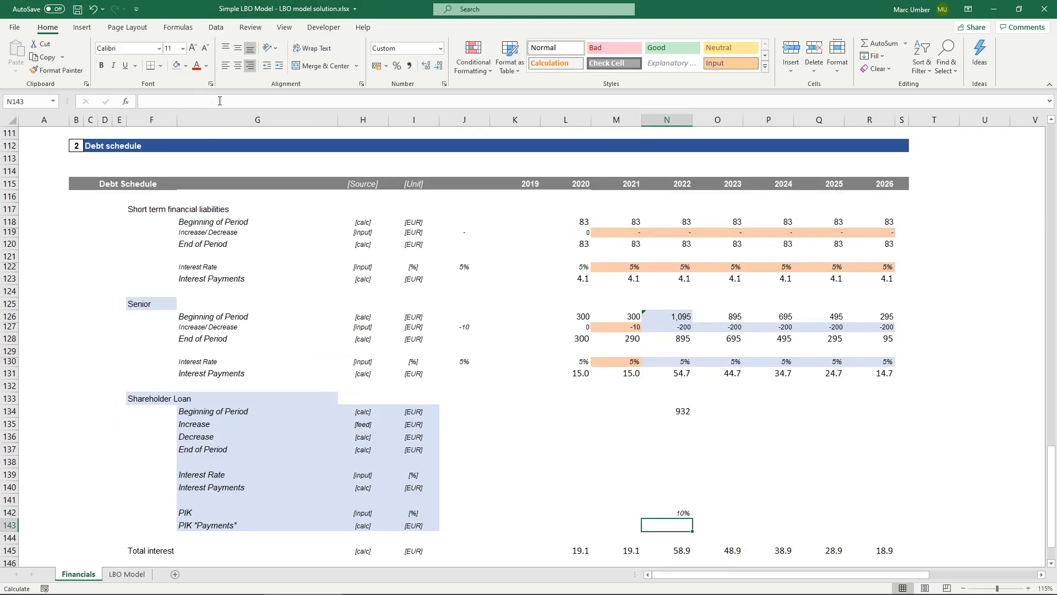
{"action": "left_click_drag", "start_coordinate": [693, 517], "coordinate": [892, 514]}
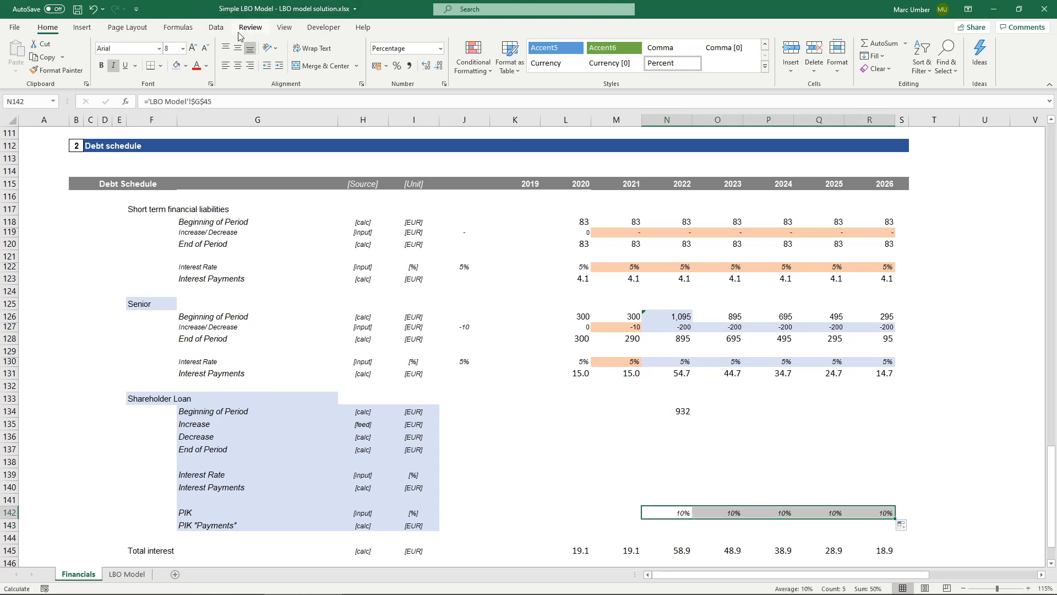
Calculate the Shareholder Loan's PIK "Payments" in N143 as =N134*N142 and fill the formula across to 2026.
{"action": "left_click", "coordinate": [669, 522]}
{"action": "type", "text": "="}
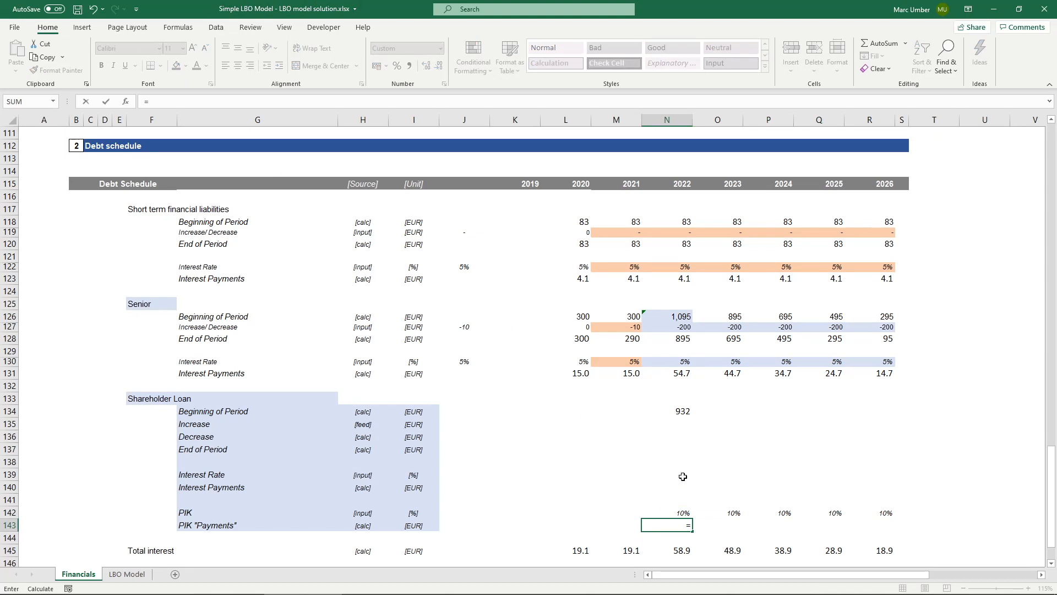
{"action": "left_click", "coordinate": [667, 413]}
{"action": "type", "text": "*"}
{"action": "left_click", "coordinate": [659, 510]}
{"action": "key", "text": "Return"}
{"action": "key", "text": "Up"}
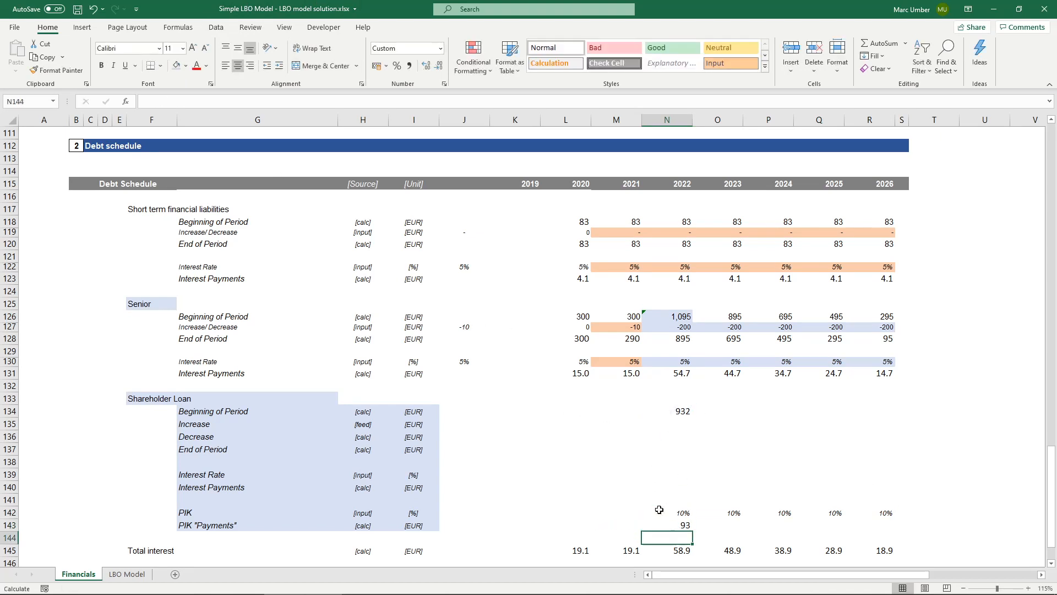
{"action": "left_click_drag", "start_coordinate": [693, 531], "coordinate": [889, 526]}
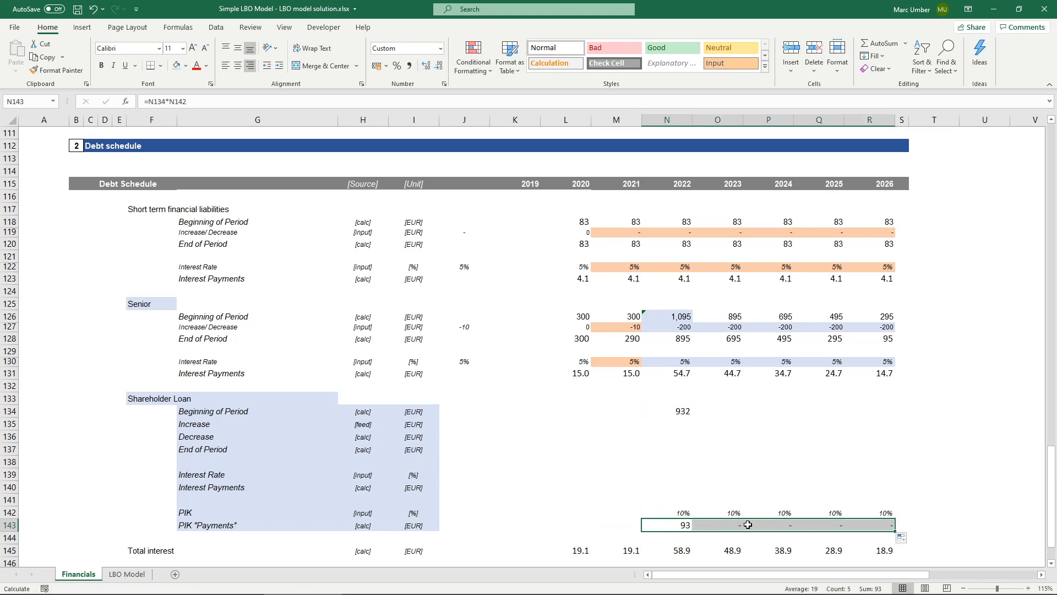
Shade the PIK and PIK "Payments" values for 2022 to 2026, N142:R143, light blue.
{"action": "left_click", "coordinate": [675, 511]}
{"action": "left_click_drag", "start_coordinate": [675, 511], "coordinate": [878, 522]}
{"action": "left_click", "coordinate": [177, 65]}
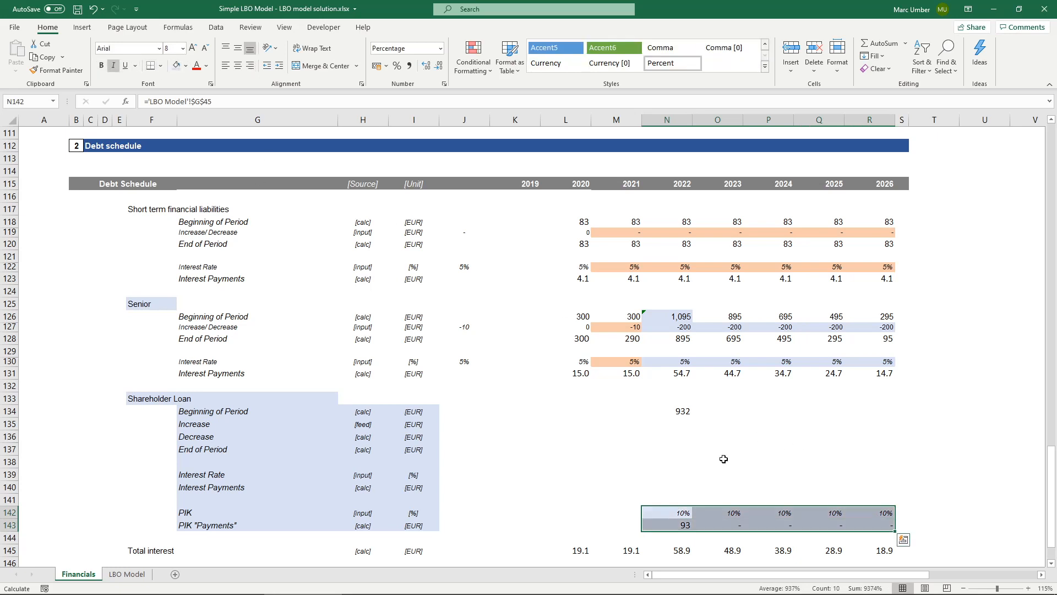
Link the Shareholder Loan's 2022 Increase in N135 to the PIK "Payments" of the same year, =N143.
{"action": "left_click", "coordinate": [687, 412]}
{"action": "left_click", "coordinate": [682, 425]}
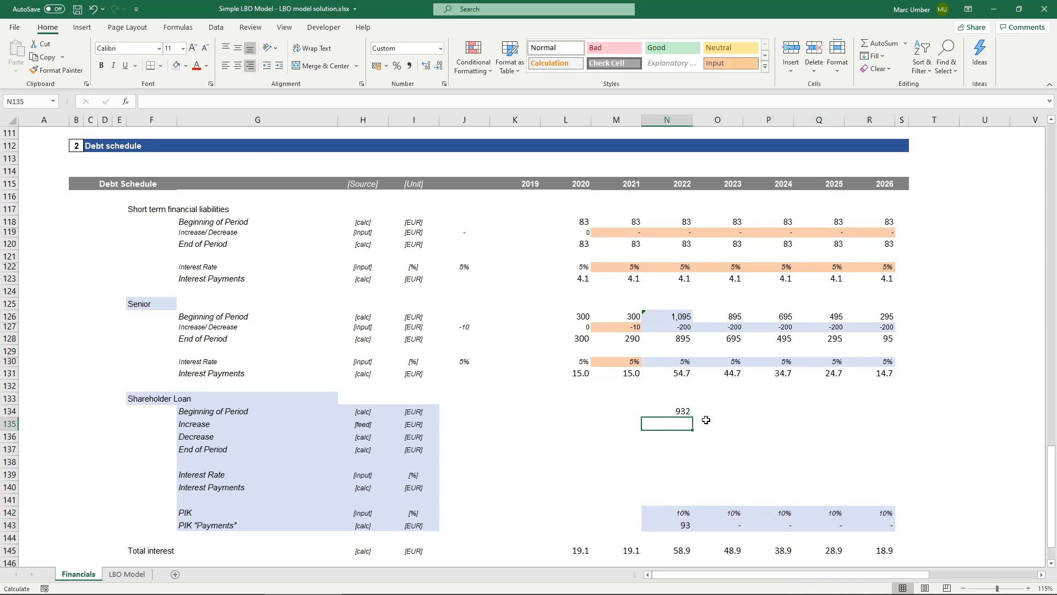
{"action": "type", "text": "="}
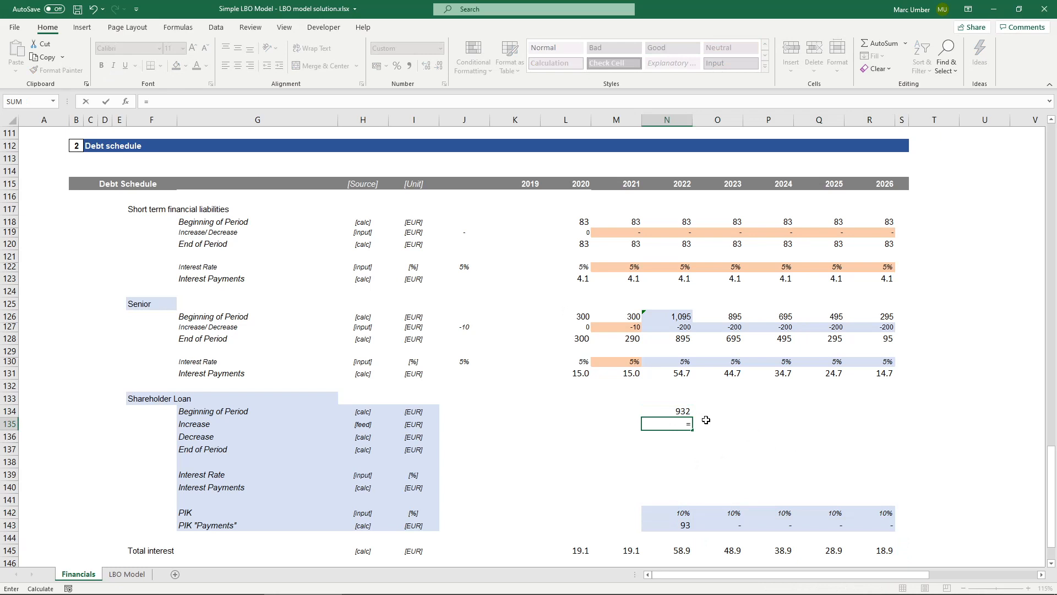
{"action": "left_click", "coordinate": [671, 526]}
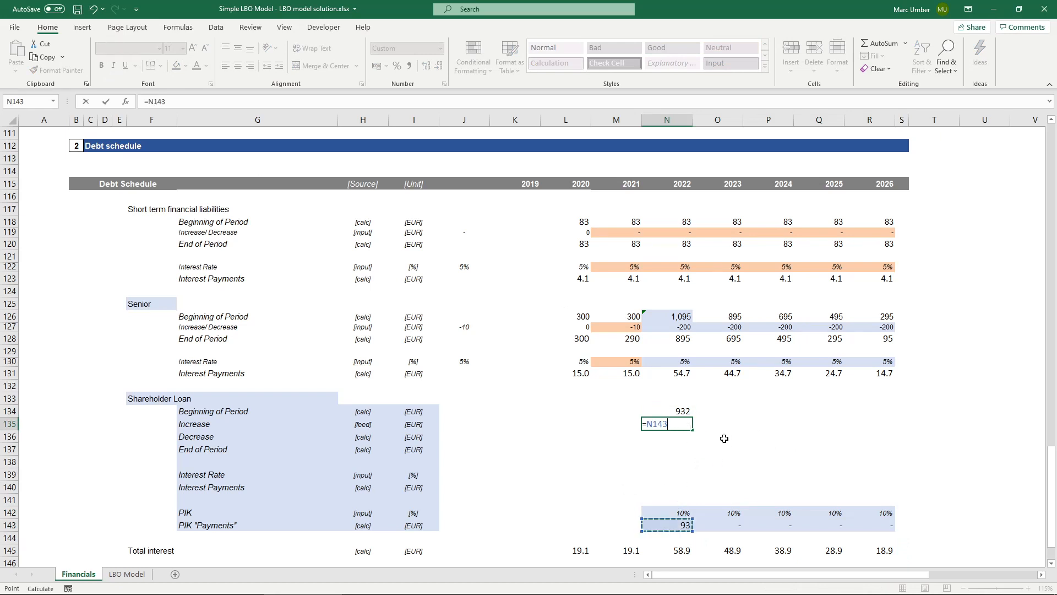
{"action": "key", "text": "Return"}
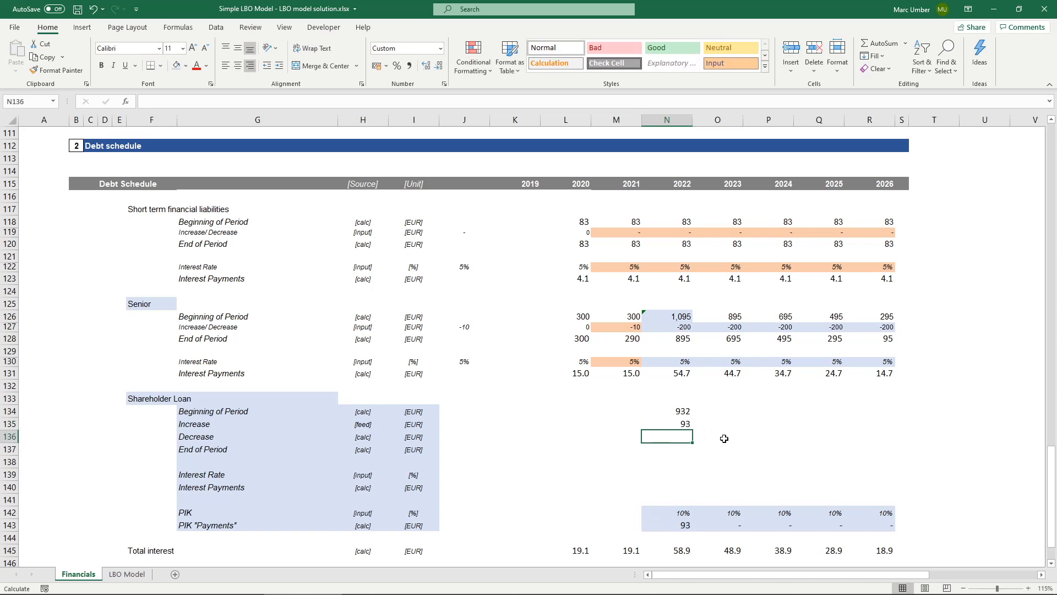
Calculate the Shareholder Loan's 2022 End of Period in N137 as =N134+N135-N136.
{"action": "key", "text": "Down"}
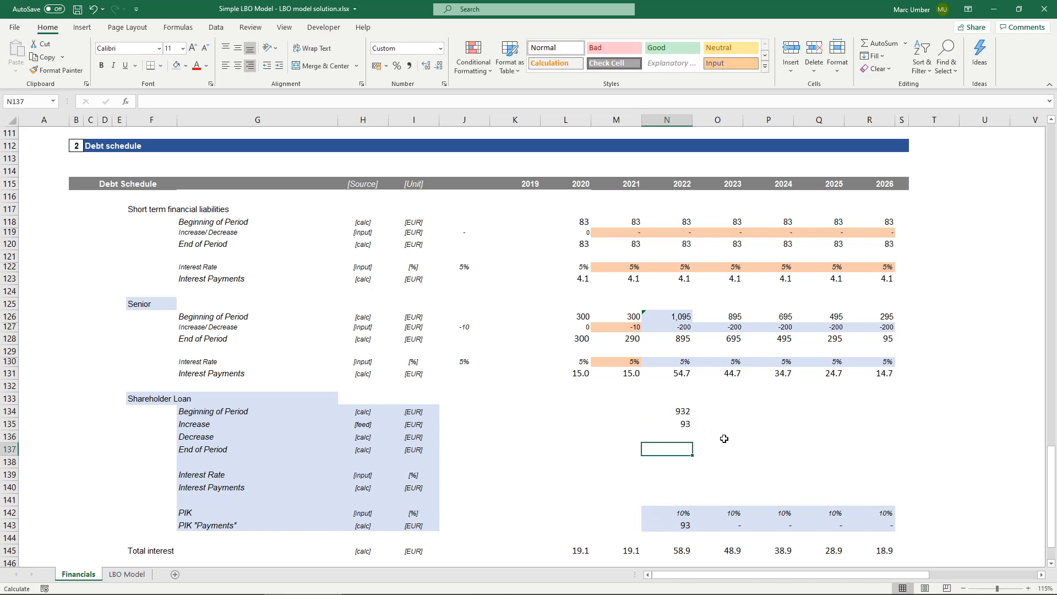
{"action": "type", "text": "="}
{"action": "key", "text": "Up"}
{"action": "key", "text": "Up"}
{"action": "key", "text": "Up"}
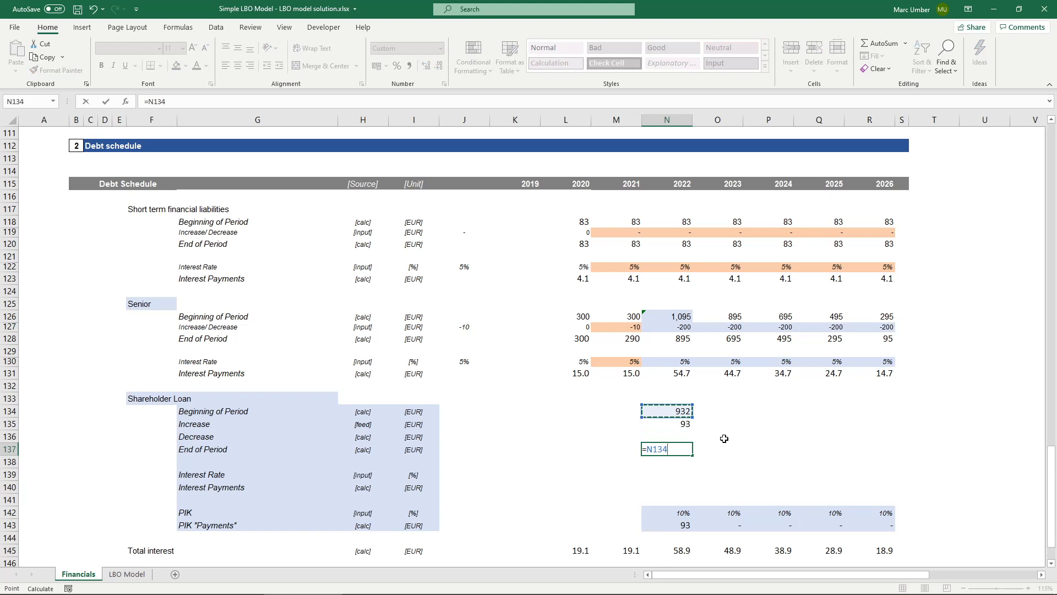
{"action": "type", "text": "+"}
{"action": "left_click", "coordinate": [660, 421]}
{"action": "type", "text": "-"}
{"action": "left_click", "coordinate": [672, 438]}
{"action": "key", "text": "Return"}
{"action": "key", "text": "Up"}
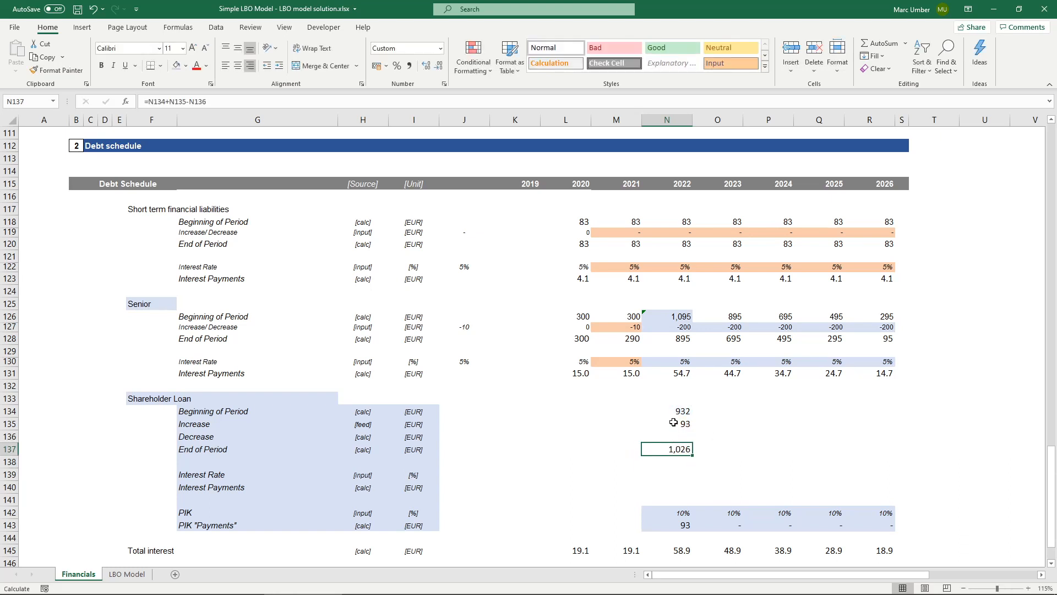
Link the Shareholder Loan's 2023 Beginning of Period in O134 to the 2022 End of Period, =N137.
{"action": "left_click", "coordinate": [723, 414]}
{"action": "type", "text": "="}
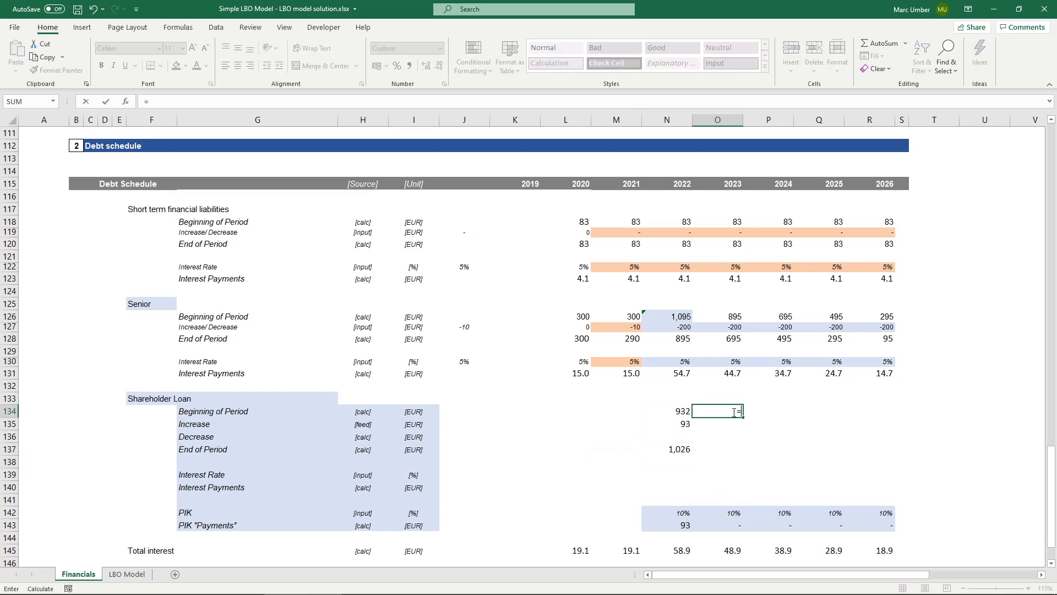
{"action": "left_click", "coordinate": [675, 450]}
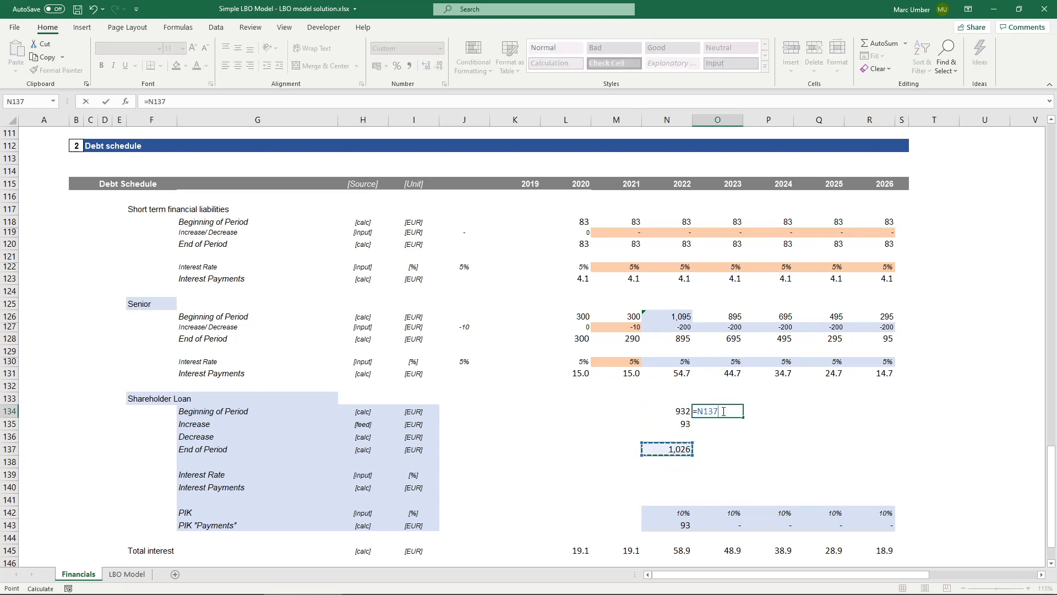
{"action": "key", "text": "ctrl+Return"}
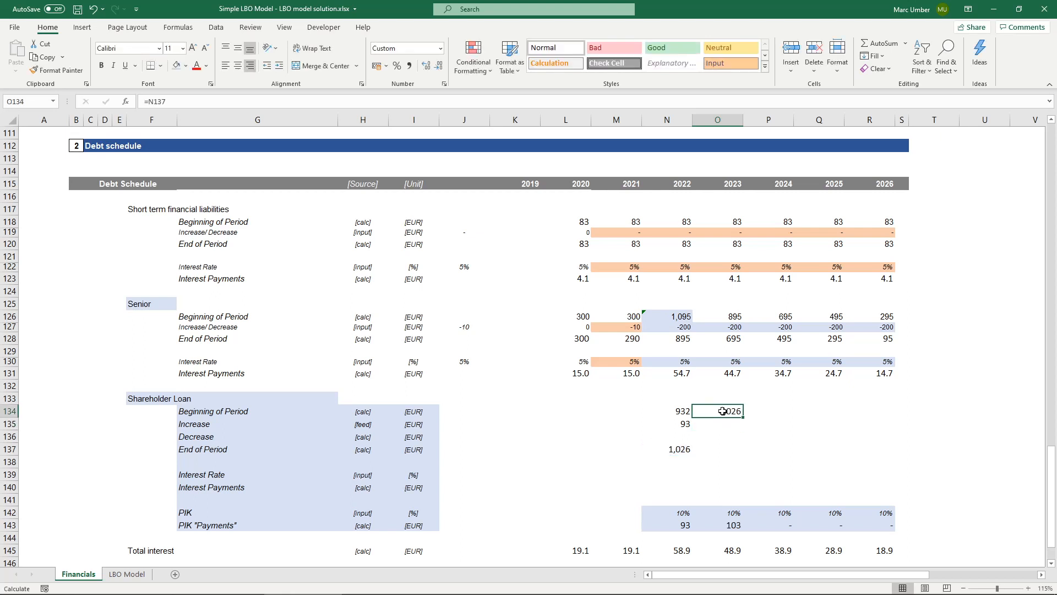
Extend the Shareholder Loan's Increase and End of Period formulas to 2023, and fill O134:O137 across to 2026.
{"action": "left_click_drag", "start_coordinate": [672, 424], "coordinate": [733, 456]}
{"action": "left_click", "coordinate": [726, 425]}
{"action": "left_click", "coordinate": [731, 447]}
{"action": "double_click", "coordinate": [731, 447]}
{"action": "key", "text": "Escape"}
{"action": "left_click_drag", "start_coordinate": [728, 412], "coordinate": [883, 455]}
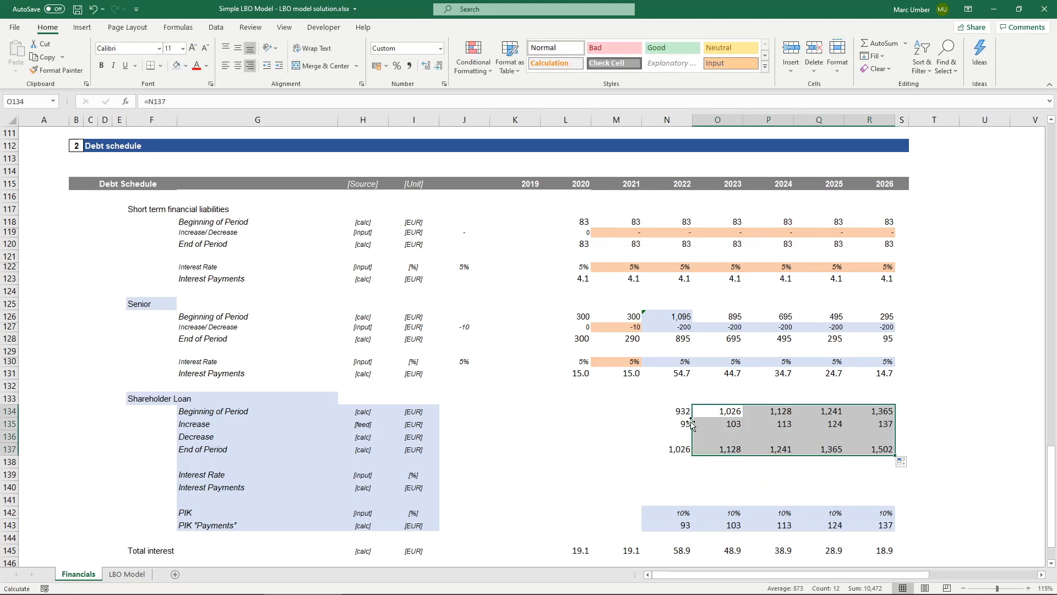
Shade the Shareholder Loan balance rows for 2022 to 2026, N134:R137, light blue.
{"action": "left_click_drag", "start_coordinate": [683, 412], "coordinate": [885, 445]}
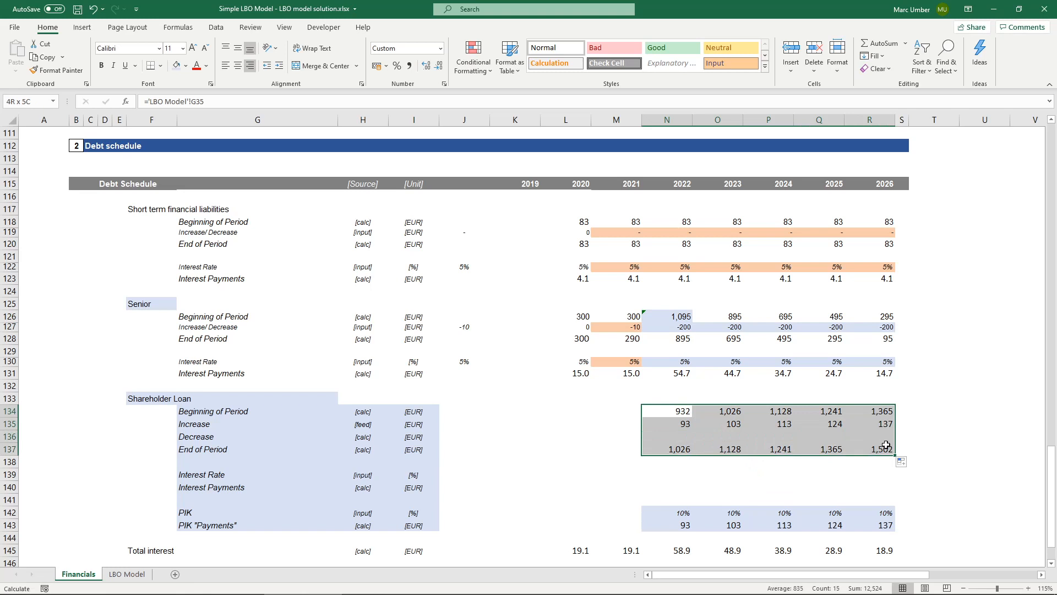
{"action": "left_click", "coordinate": [176, 65]}
{"action": "left_click", "coordinate": [666, 412]}
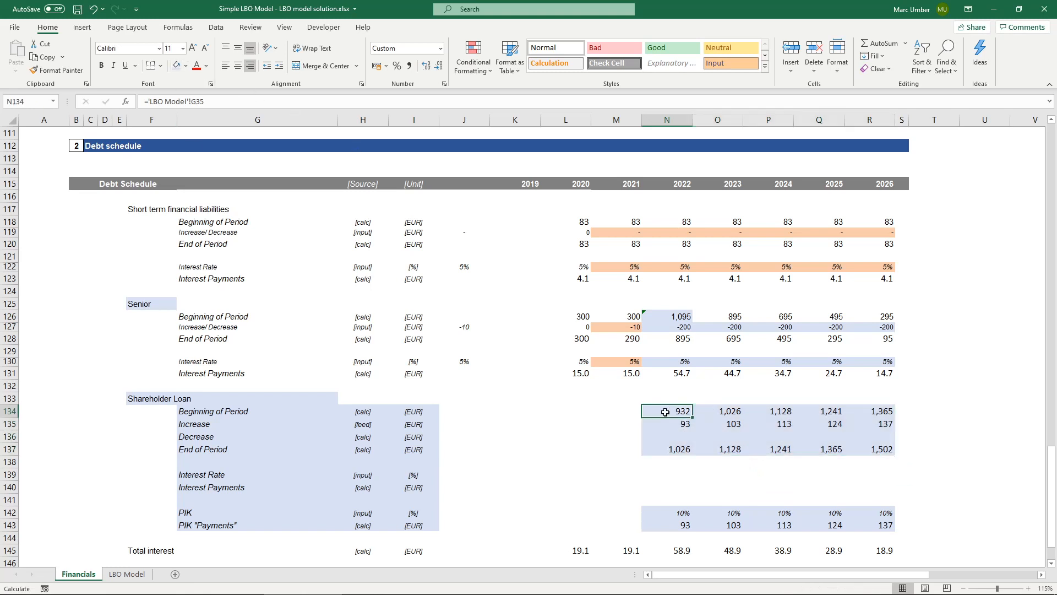
{"action": "left_click", "coordinate": [651, 478]}
{"action": "type", "text": "="}
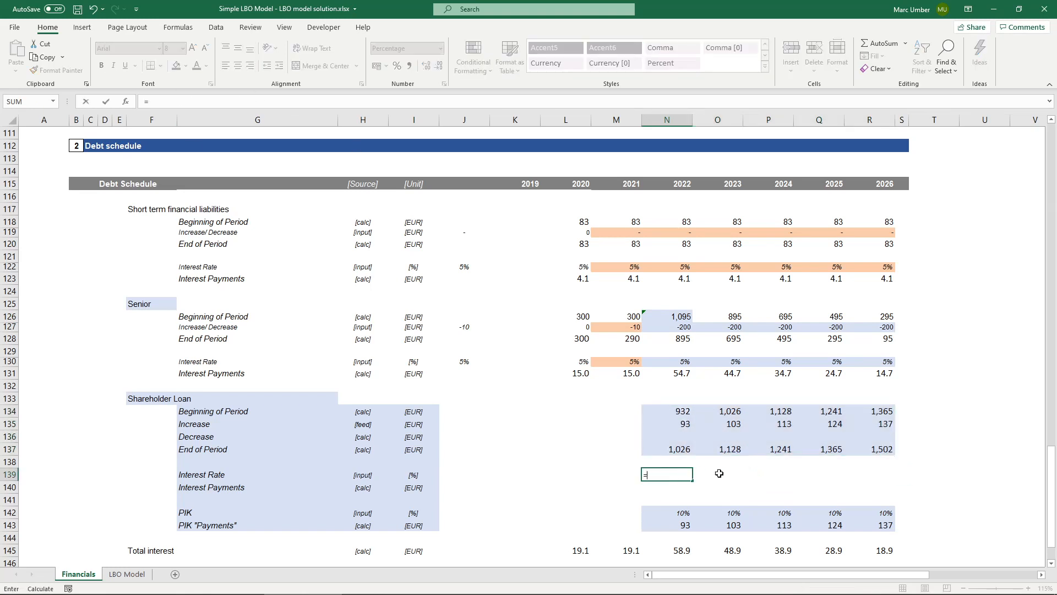
{"action": "left_click", "coordinate": [129, 575]}
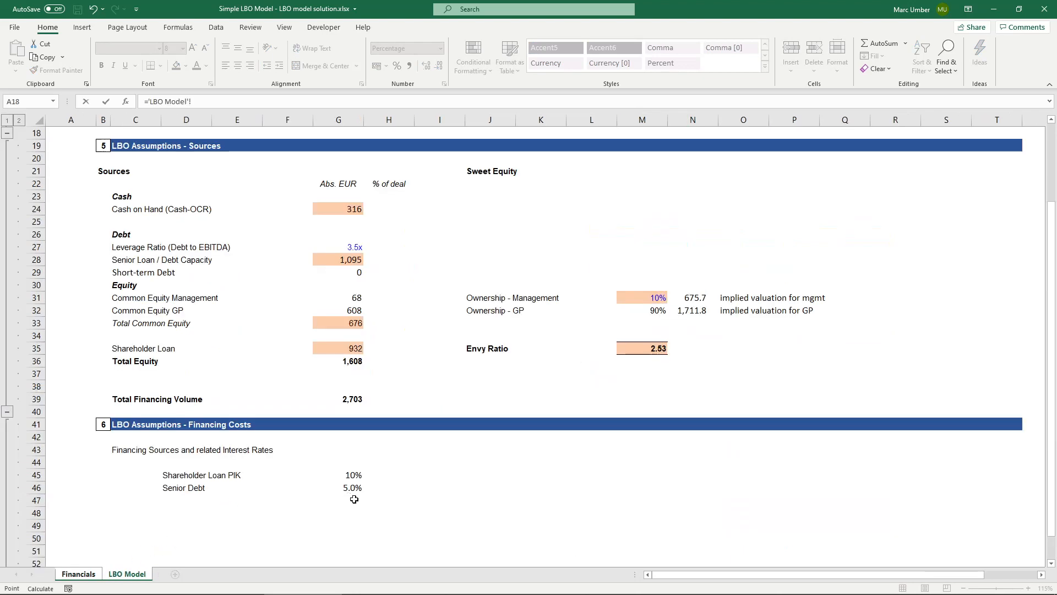
{"action": "key", "text": "Escape"}
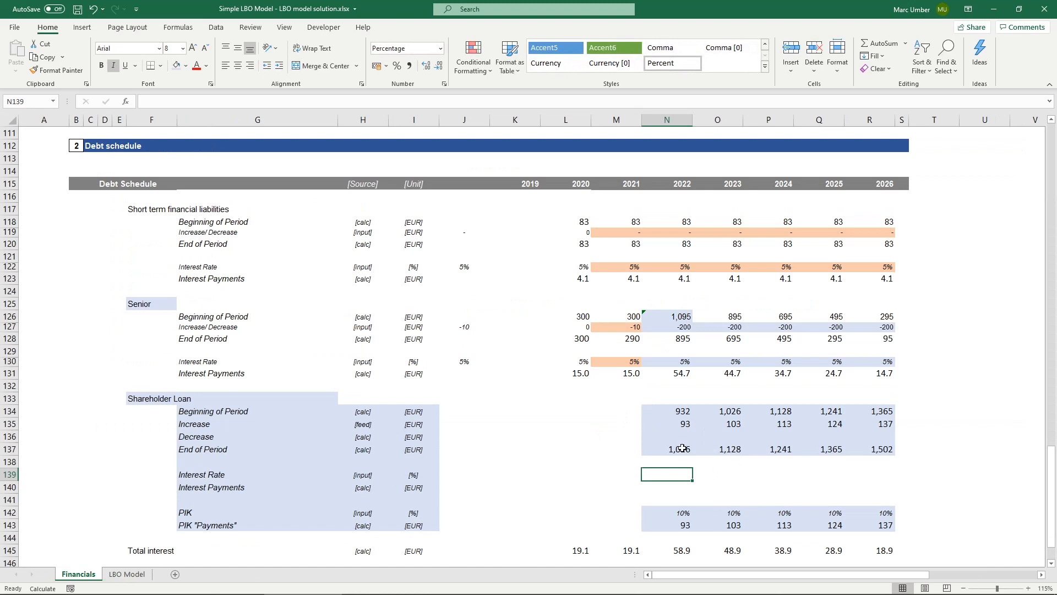
Examine the Shareholder Loan's Beginning of Period and empty Interest Rate cells, and the 2022 Total interest formula in N145.
{"action": "left_click", "coordinate": [892, 414]}
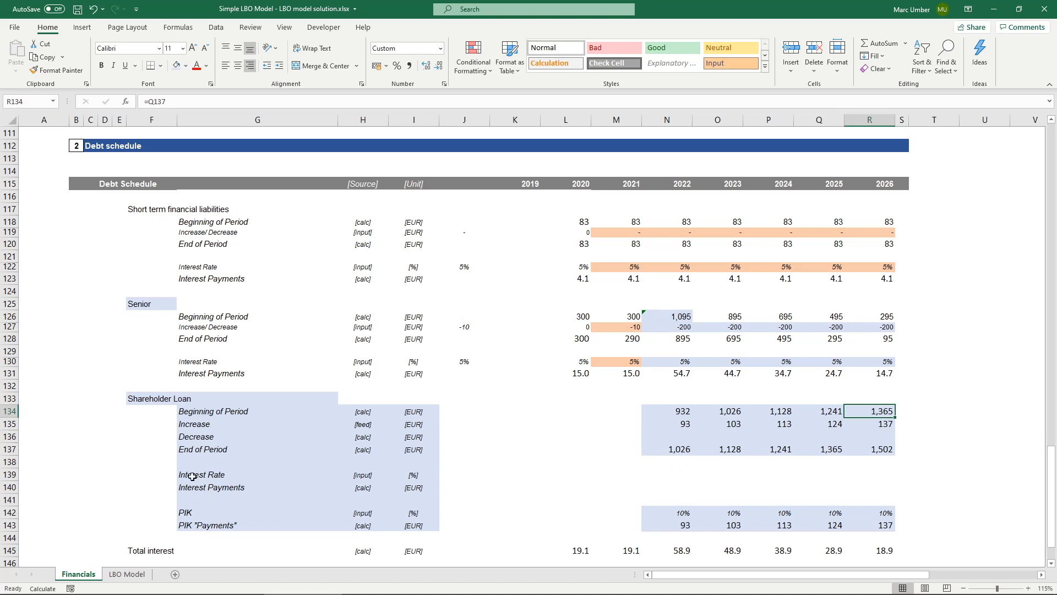
{"action": "left_click", "coordinate": [666, 474]}
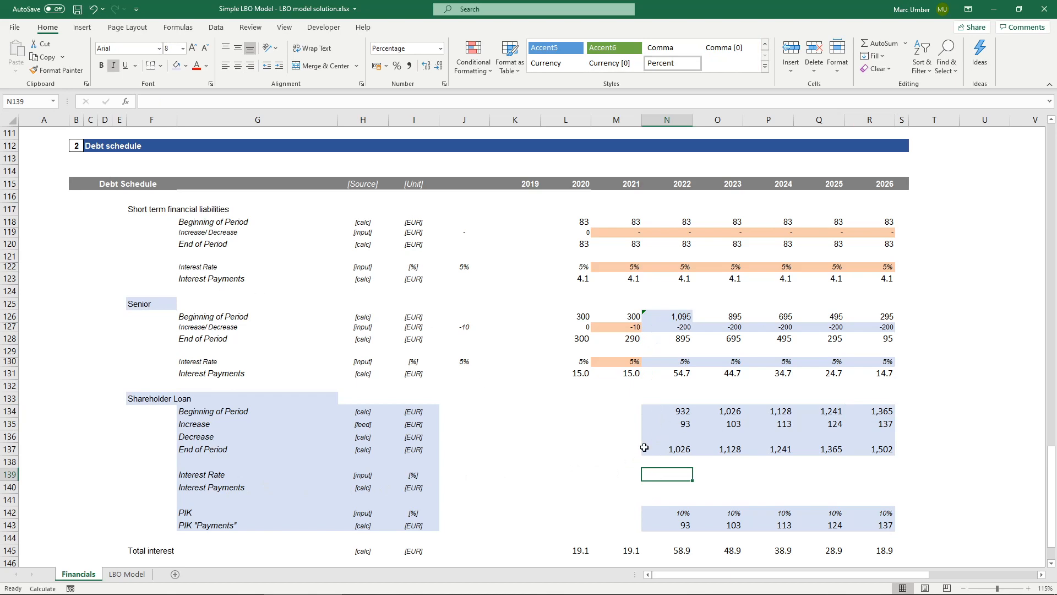
{"action": "scroll", "coordinate": [660, 460], "scroll_direction": "down", "scroll_amount": 1}
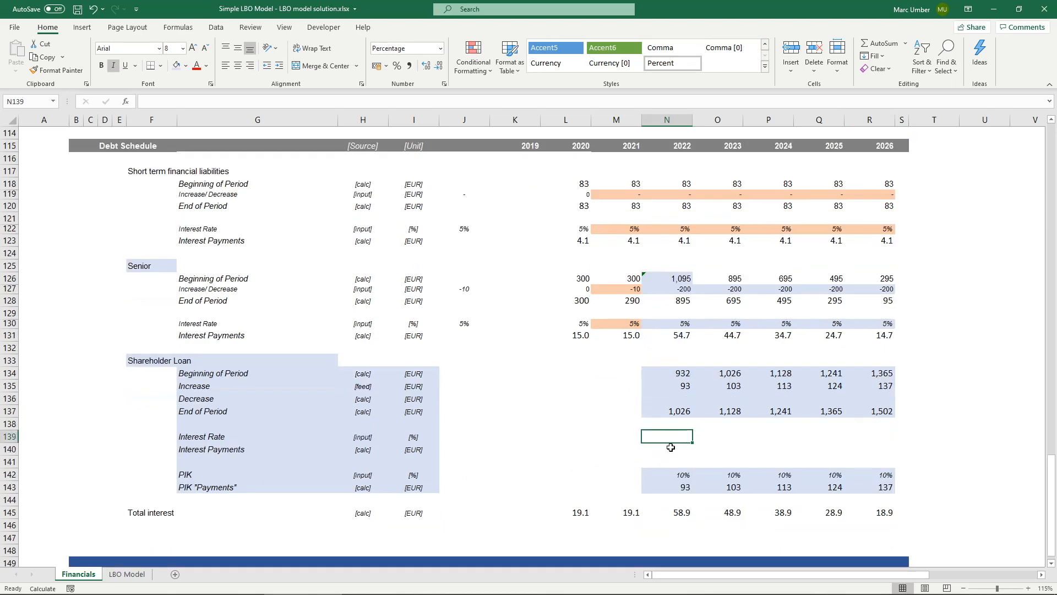
{"action": "left_click", "coordinate": [670, 374]}
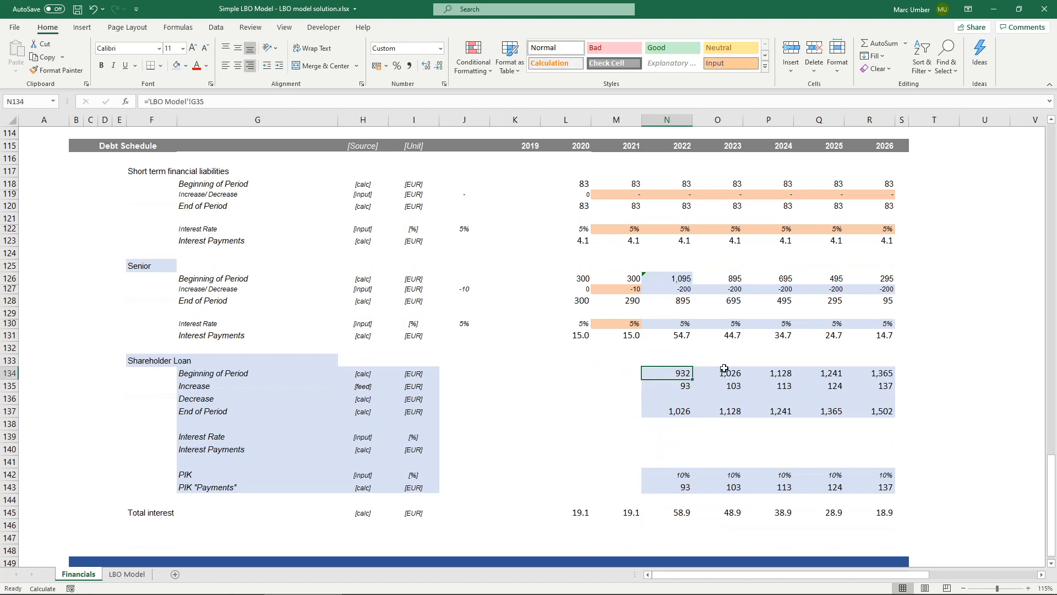
{"action": "double_click", "coordinate": [668, 514]}
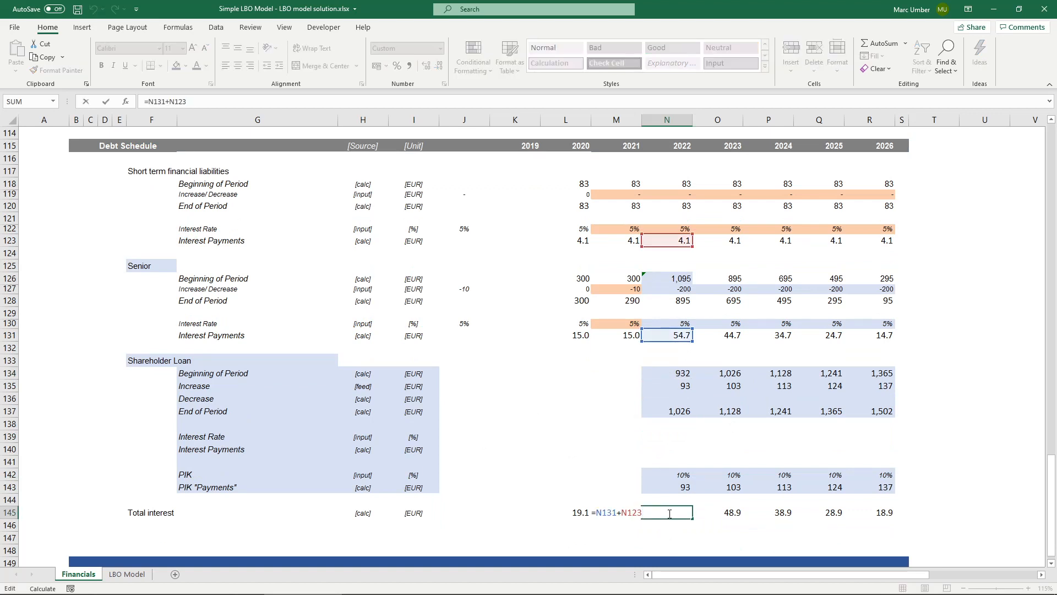
{"action": "key", "text": "Escape"}
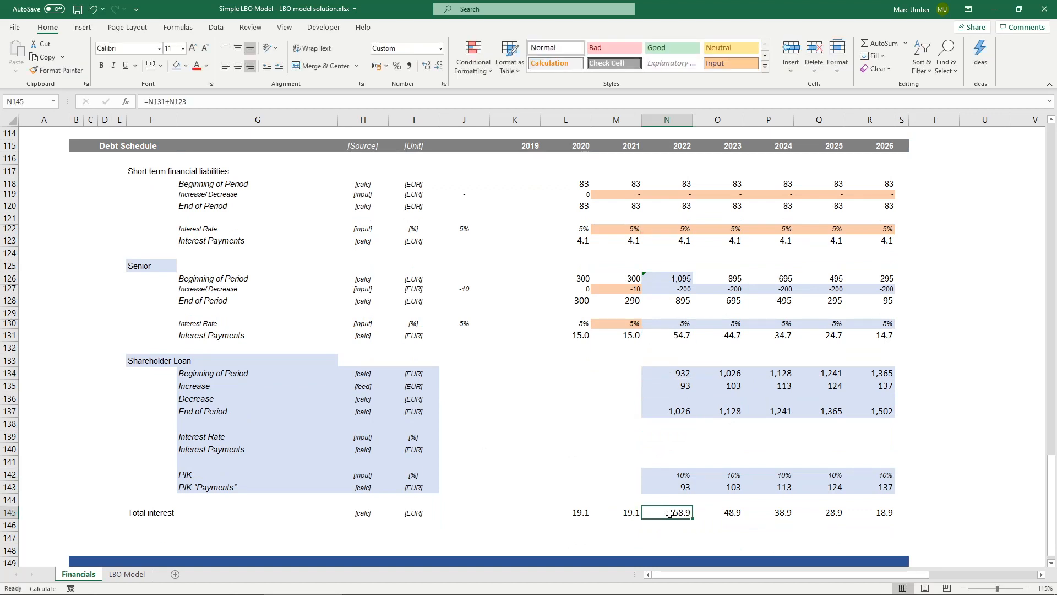
Set the 2022 End of Period of the Short term financial liabilities in N120 to 0 and shade the cell light blue.
{"action": "left_click", "coordinate": [671, 204]}
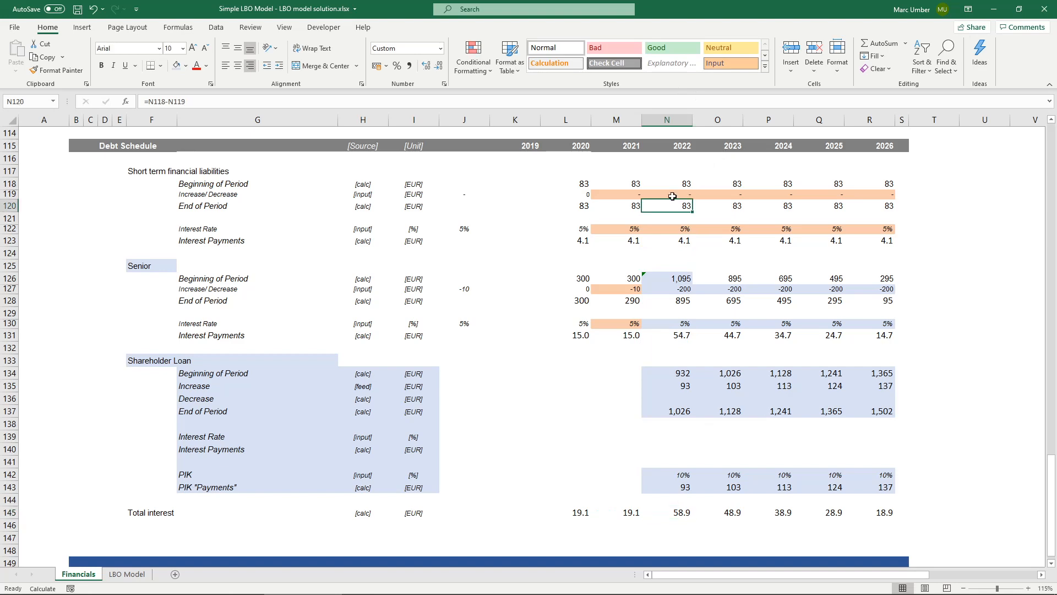
{"action": "scroll", "coordinate": [672, 205], "scroll_direction": "up", "scroll_amount": 1}
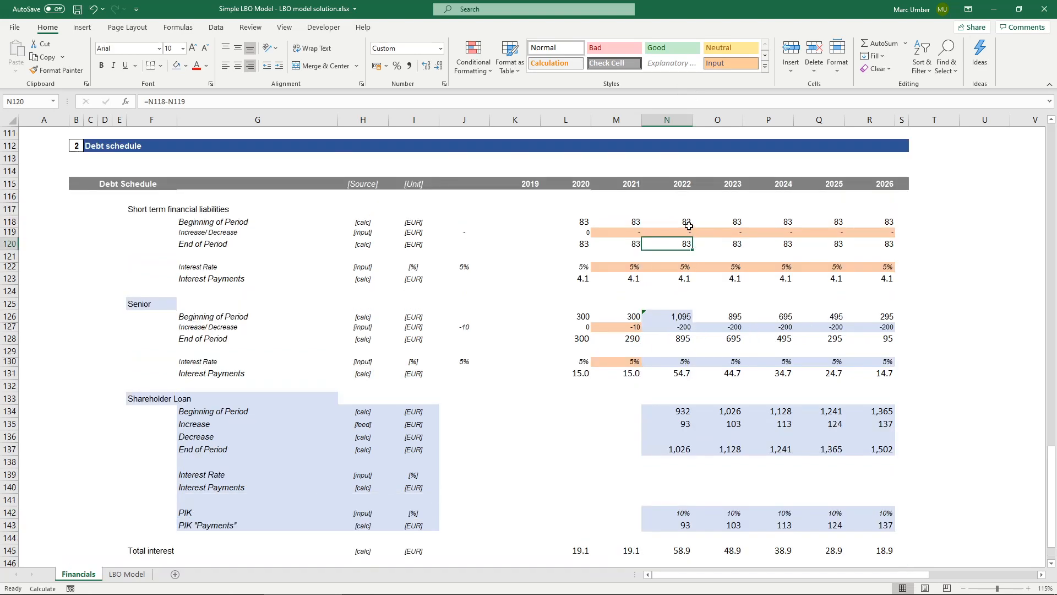
{"action": "left_click", "coordinate": [681, 221]}
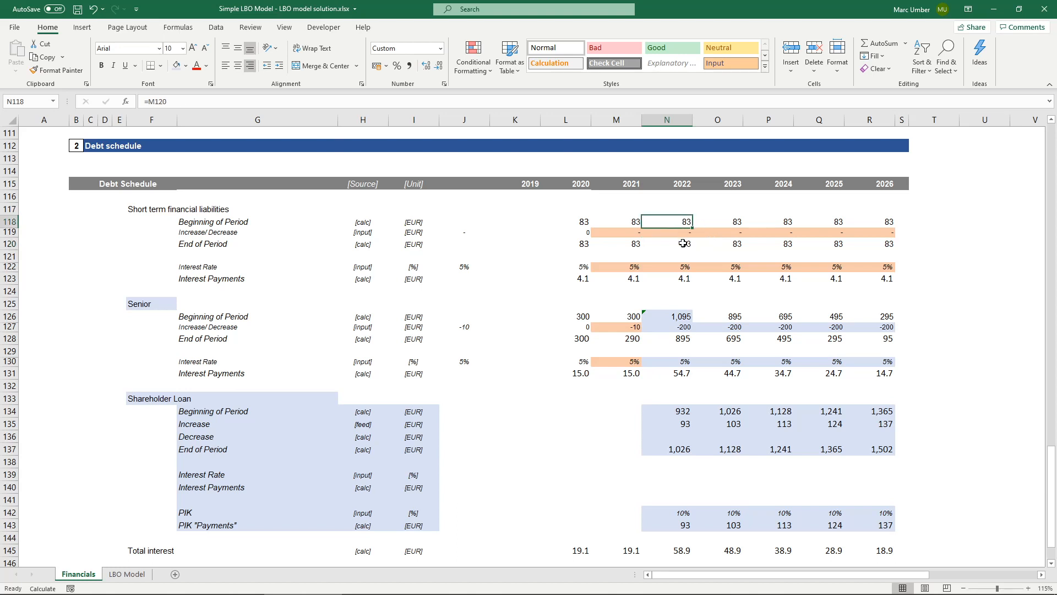
{"action": "left_click", "coordinate": [678, 242]}
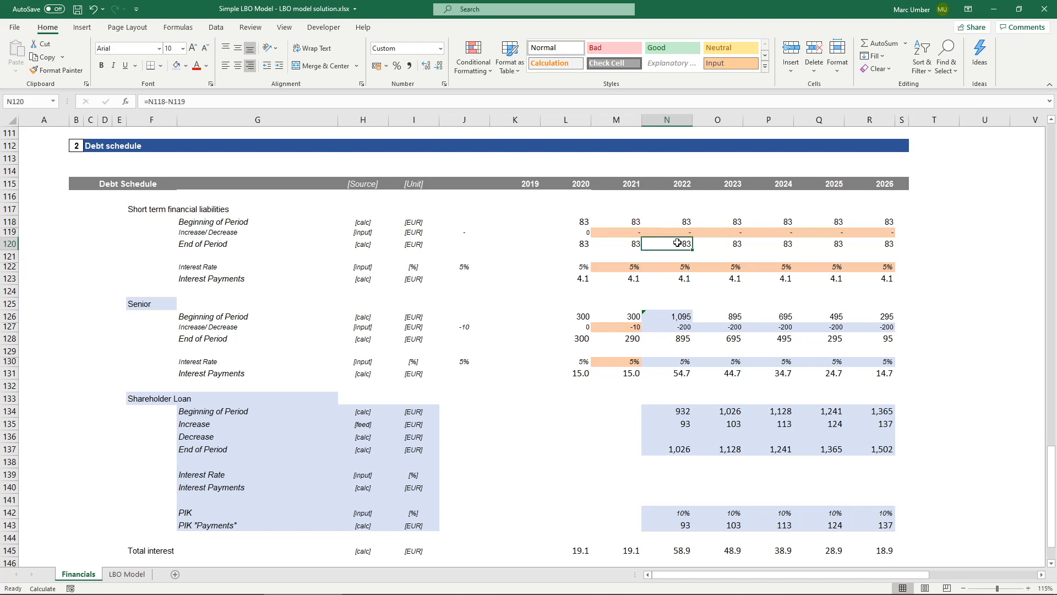
{"action": "type", "text": "0"}
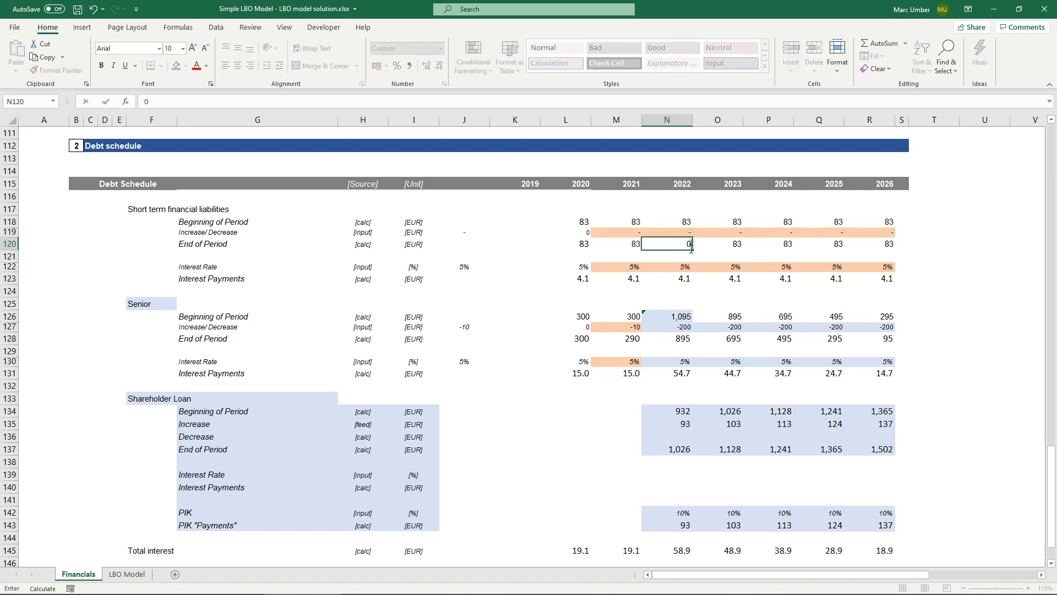
{"action": "key", "text": "Return"}
{"action": "key", "text": "Up"}
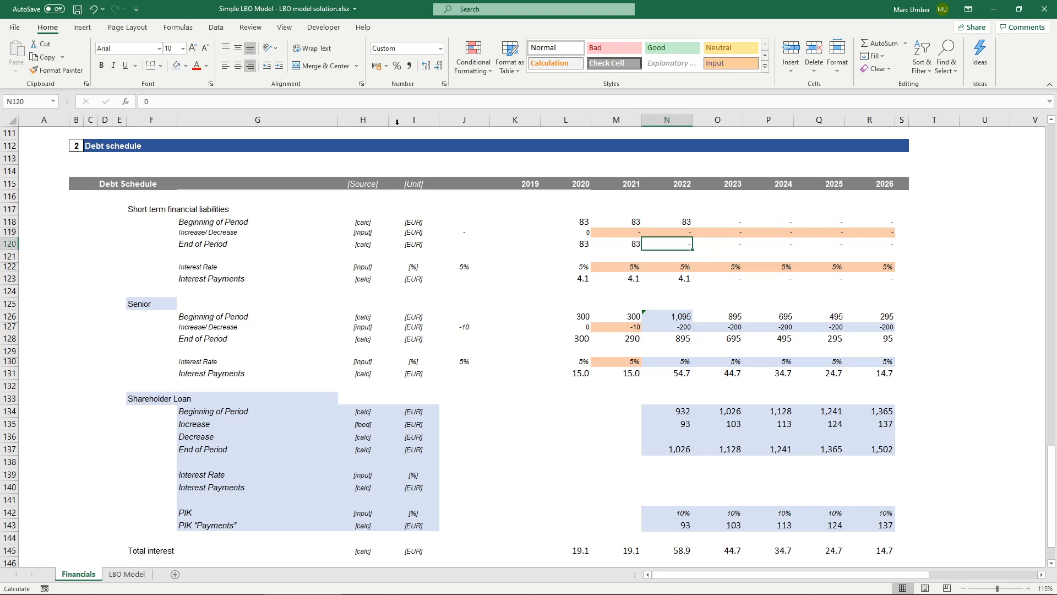
{"action": "left_click", "coordinate": [177, 65]}
{"action": "left_click", "coordinate": [683, 279]}
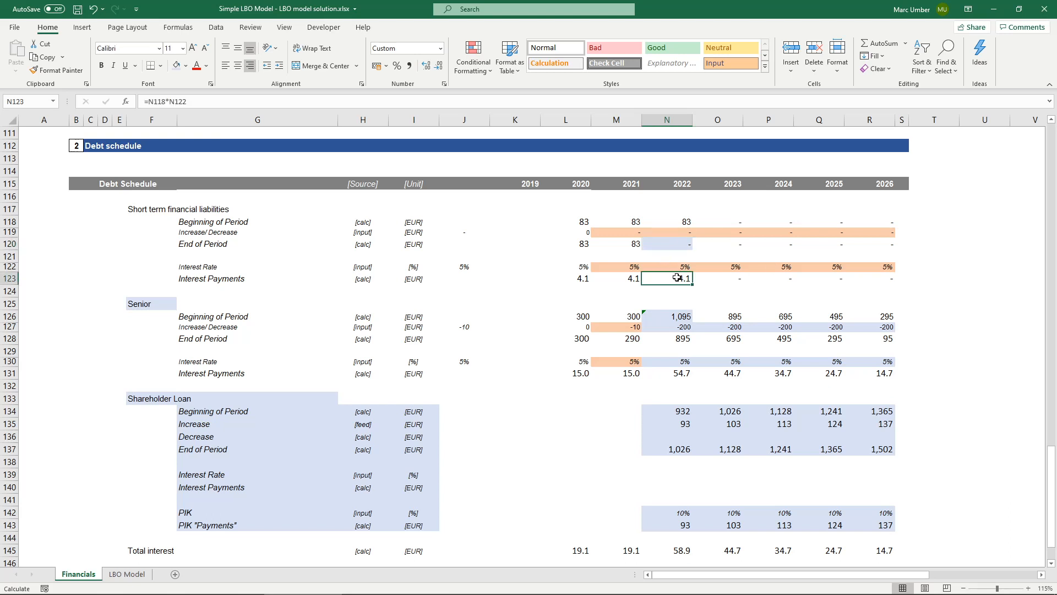
Set the 2022 Interest Payments of the Short term financial liabilities in N123 to 0 and shade the cell light blue.
{"action": "type", "text": "0"}
{"action": "key", "text": "ctrl+Return"}
{"action": "left_click", "coordinate": [176, 65]}
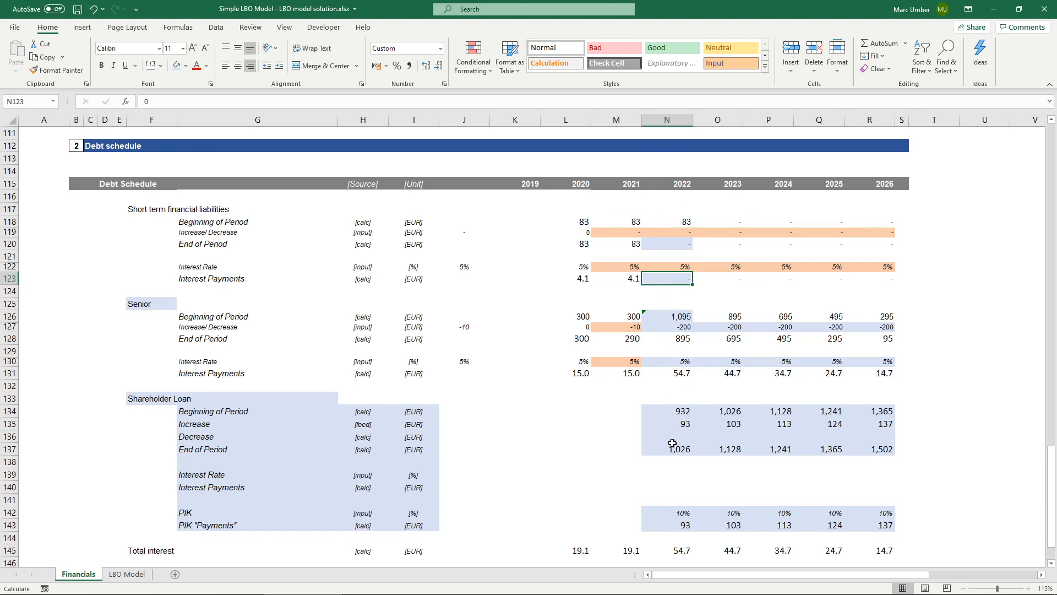
Check the 2022 Total interest formula in N145 and rename the row label in F145 to Total Cash Interest.
{"action": "scroll", "coordinate": [672, 444], "scroll_direction": "down", "scroll_amount": 1}
{"action": "left_click", "coordinate": [679, 512]}
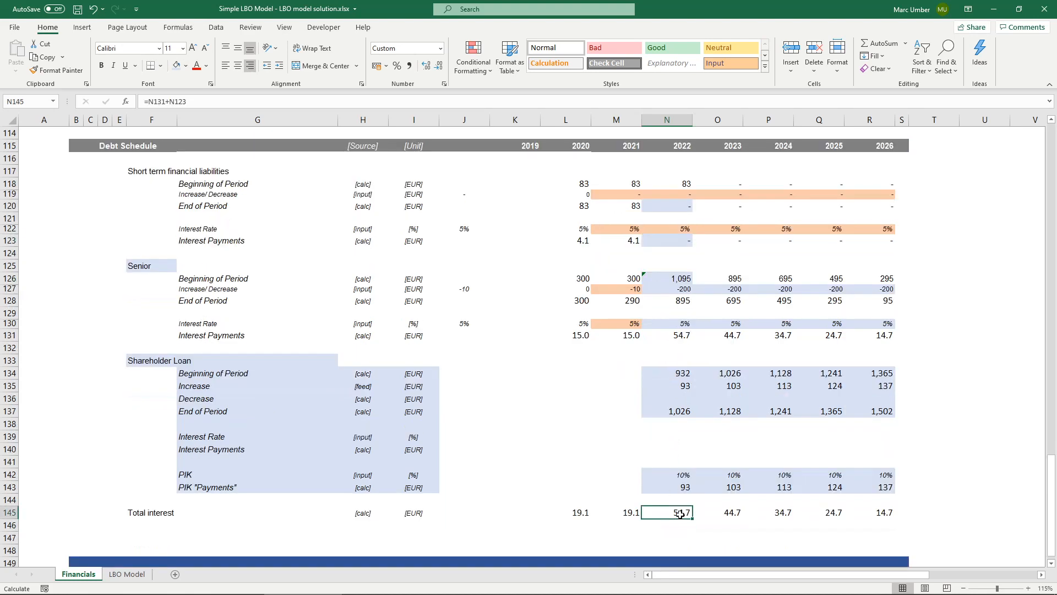
{"action": "double_click", "coordinate": [680, 514]}
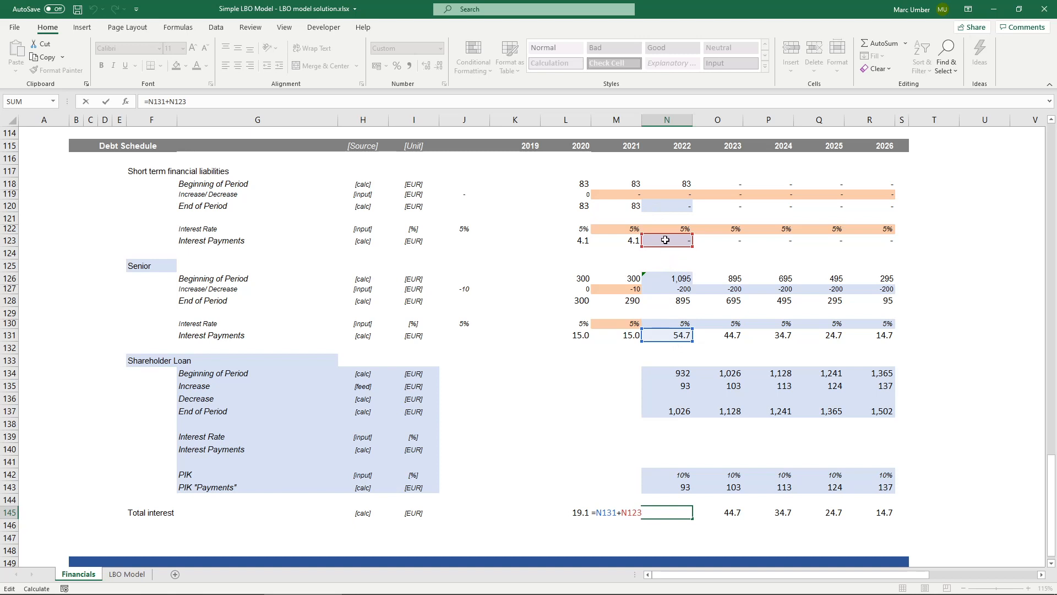
{"action": "key", "text": "Escape"}
{"action": "double_click", "coordinate": [147, 512]}
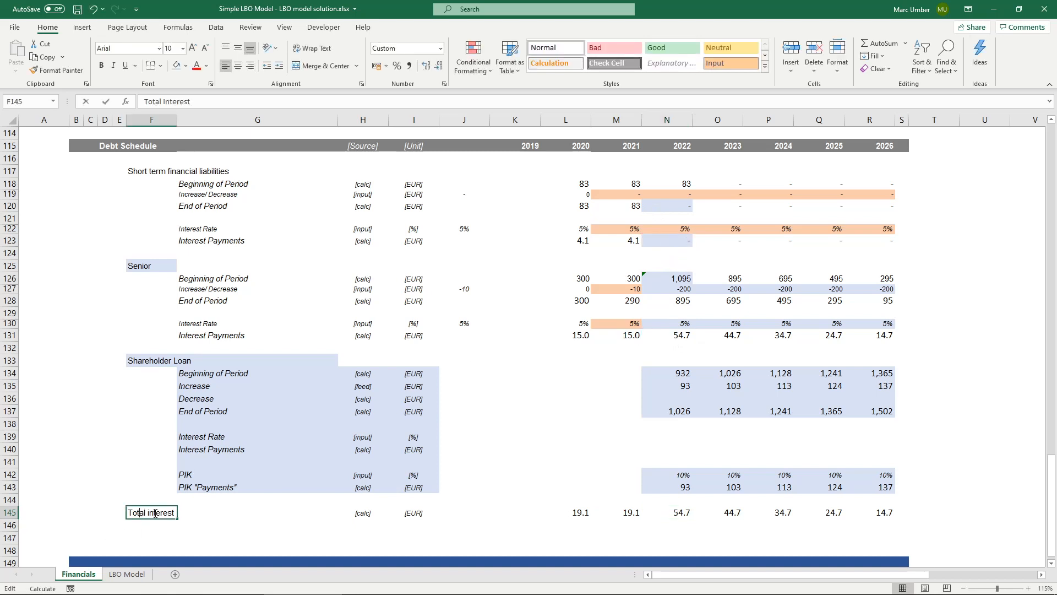
{"action": "type", "text": "Cash"}
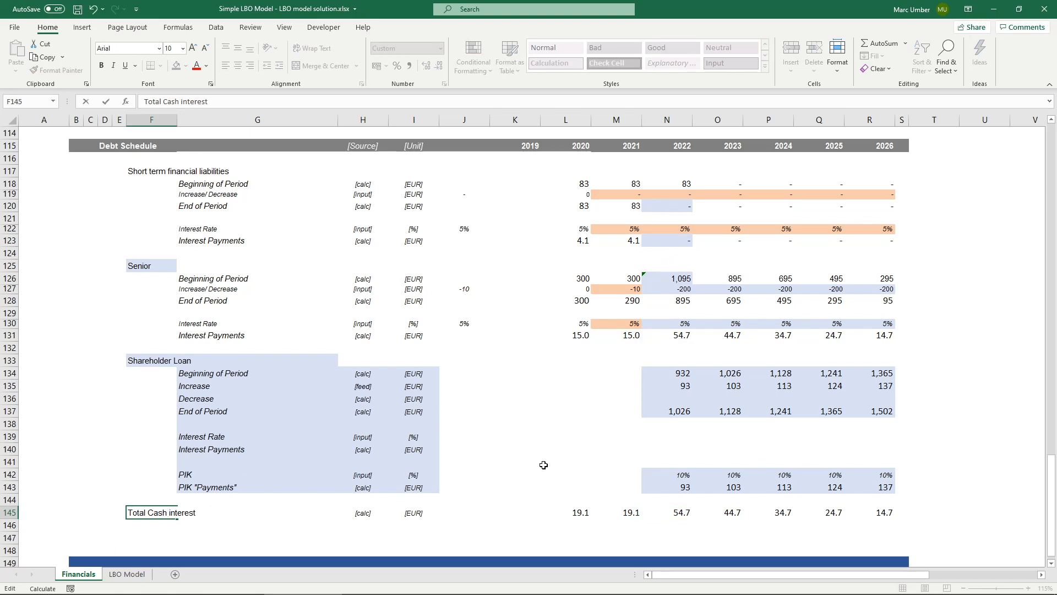
{"action": "key", "text": "Delete"}
{"action": "type", "text": "I"}
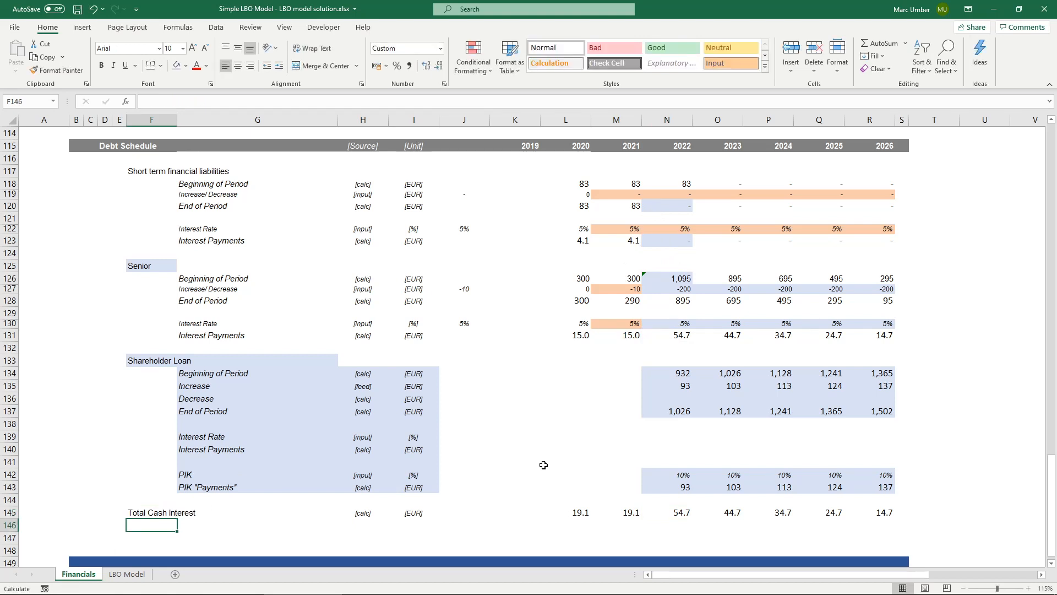
Add the row label Total Non-Cash Interest in F146, directly beneath Total Cash Interest.
{"action": "type", "text": "To"}
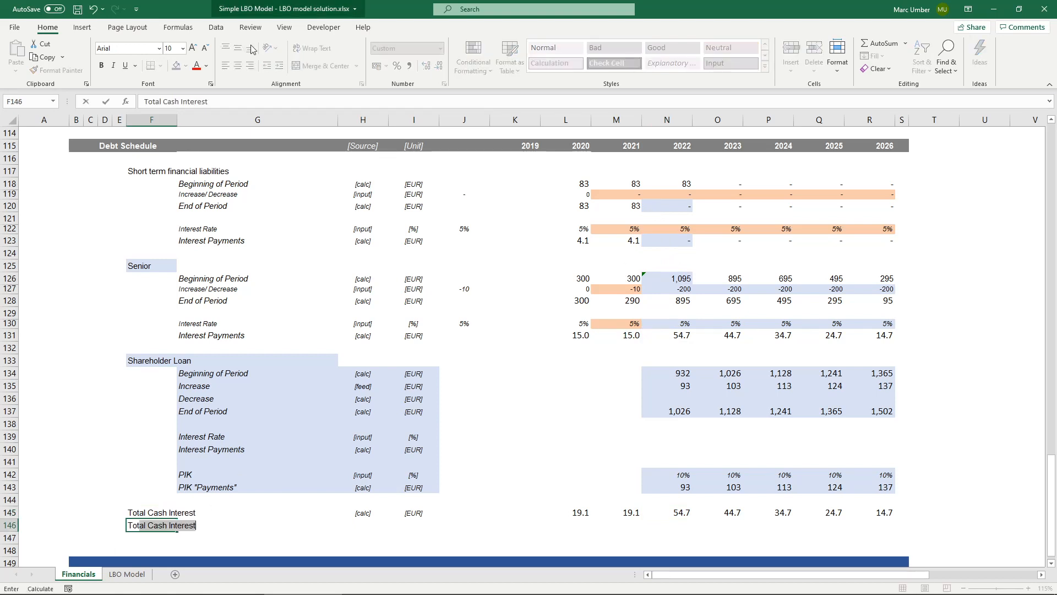
{"action": "double_click", "coordinate": [171, 102]}
{"action": "type", "text": "Non-Cash"}
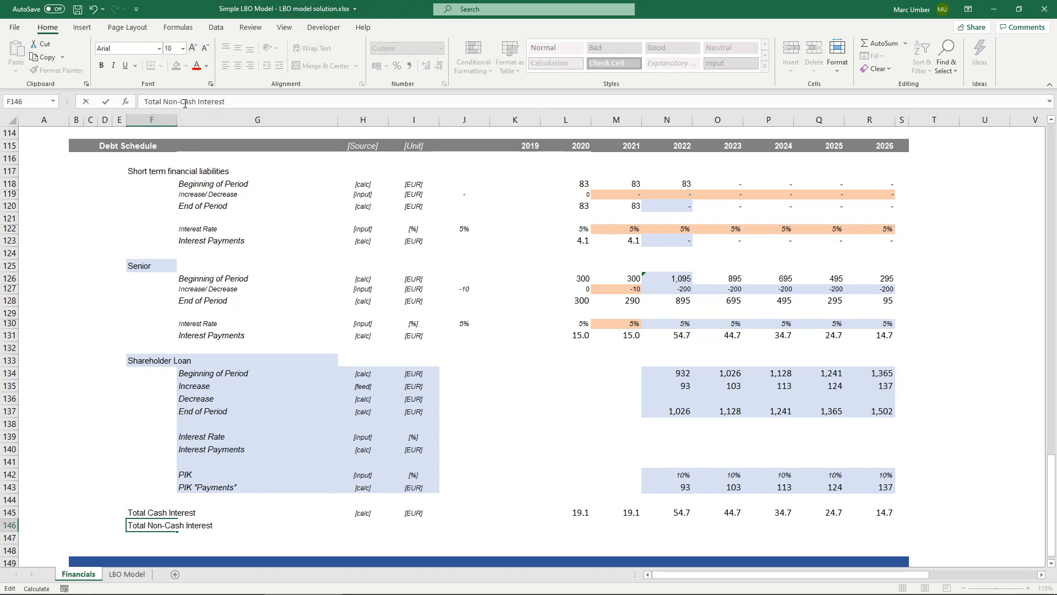
{"action": "key", "text": "Tab"}
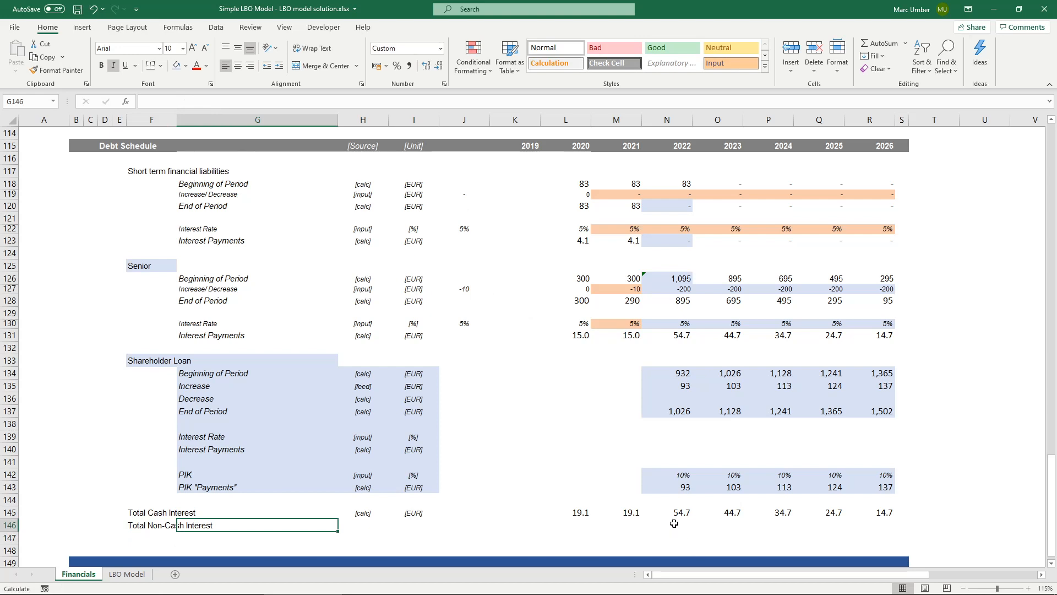
Link the 2022 Total Non-Cash Interest in N146 to the PIK "Payments" with =N143 and fill it across to 2026.
{"action": "left_click", "coordinate": [674, 524]}
{"action": "type", "text": "=n143"}
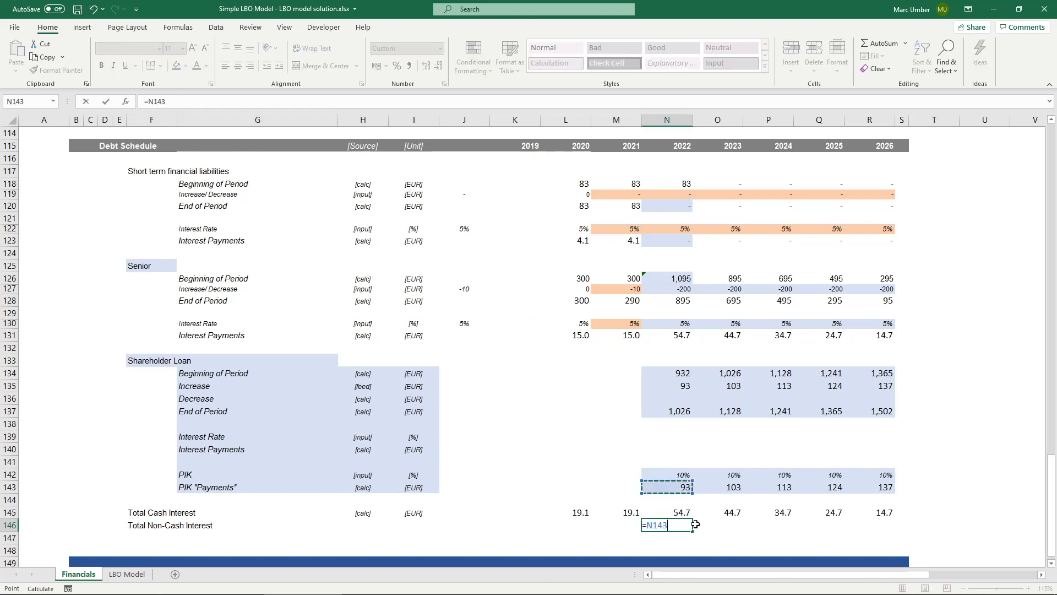
{"action": "key", "text": "Return"}
{"action": "key", "text": "Up"}
{"action": "left_click_drag", "start_coordinate": [695, 533], "coordinate": [888, 528]}
{"action": "left_click", "coordinate": [663, 523]}
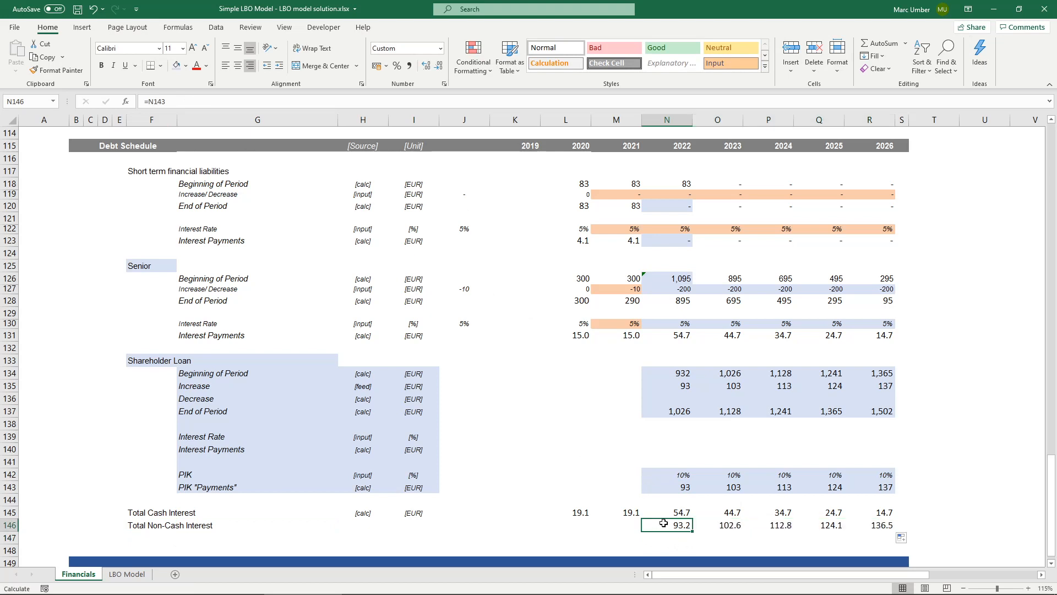
Shade the cash and non-cash interest labels in F145:G146 and their 2022 to 2026 values in N145:R146 light blue.
{"action": "left_click_drag", "start_coordinate": [139, 513], "coordinate": [198, 526]}
{"action": "left_click", "coordinate": [175, 66]}
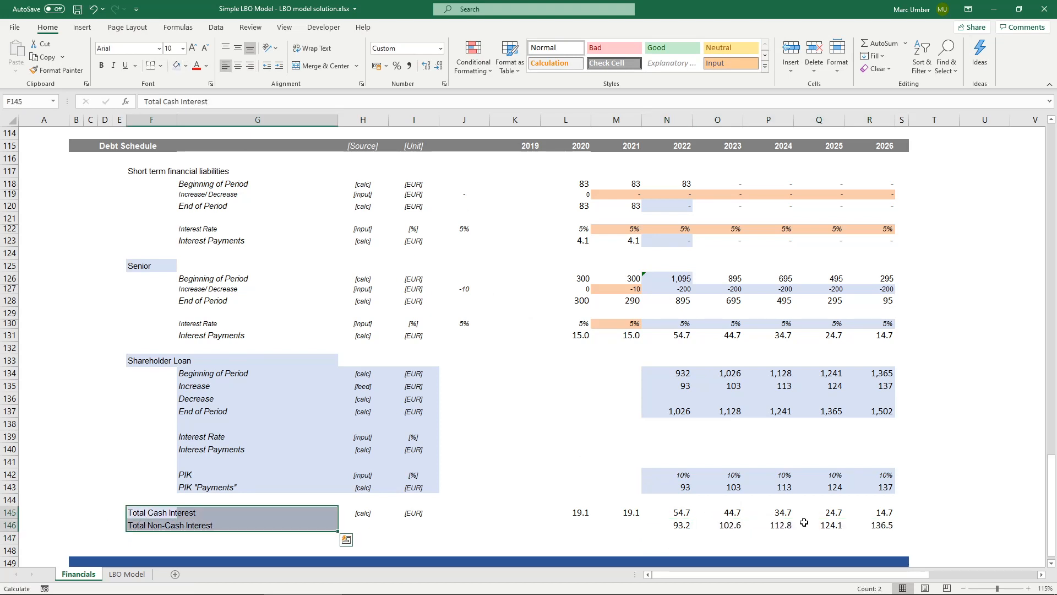
{"action": "left_click_drag", "start_coordinate": [682, 512], "coordinate": [881, 526]}
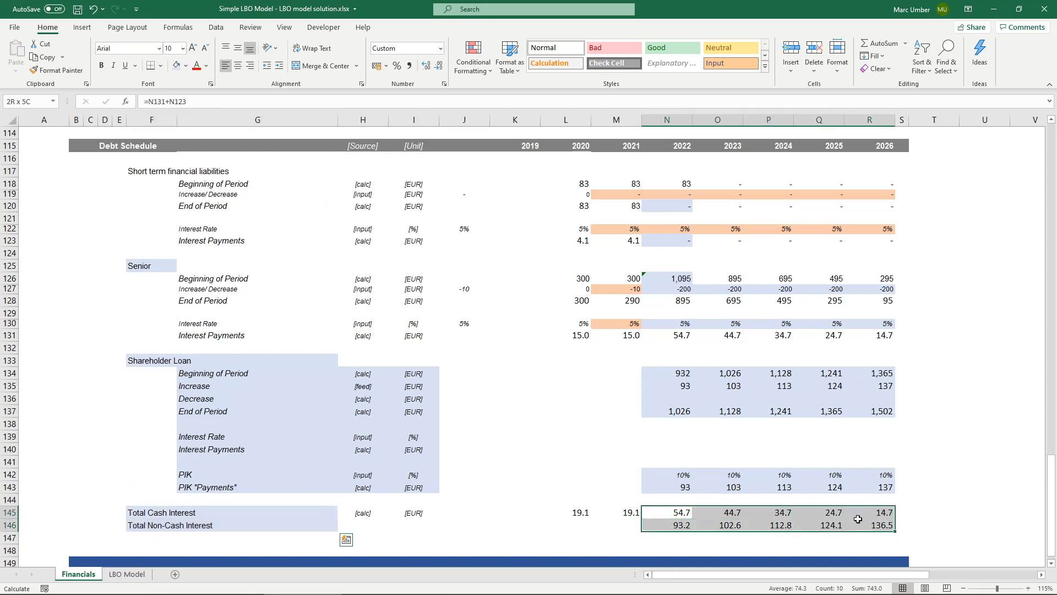
{"action": "left_click", "coordinate": [175, 66]}
Examine the 2022 Total Cash Interest formula in N145 and how the P&L Interest row links to it from N31.
{"action": "left_click", "coordinate": [666, 515]}
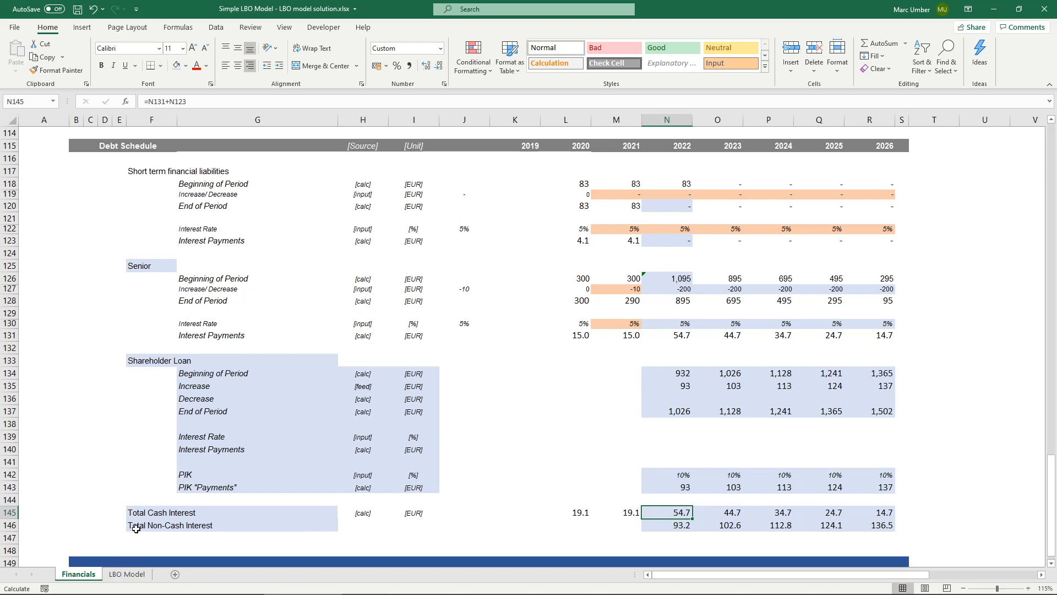
{"action": "double_click", "coordinate": [669, 513]}
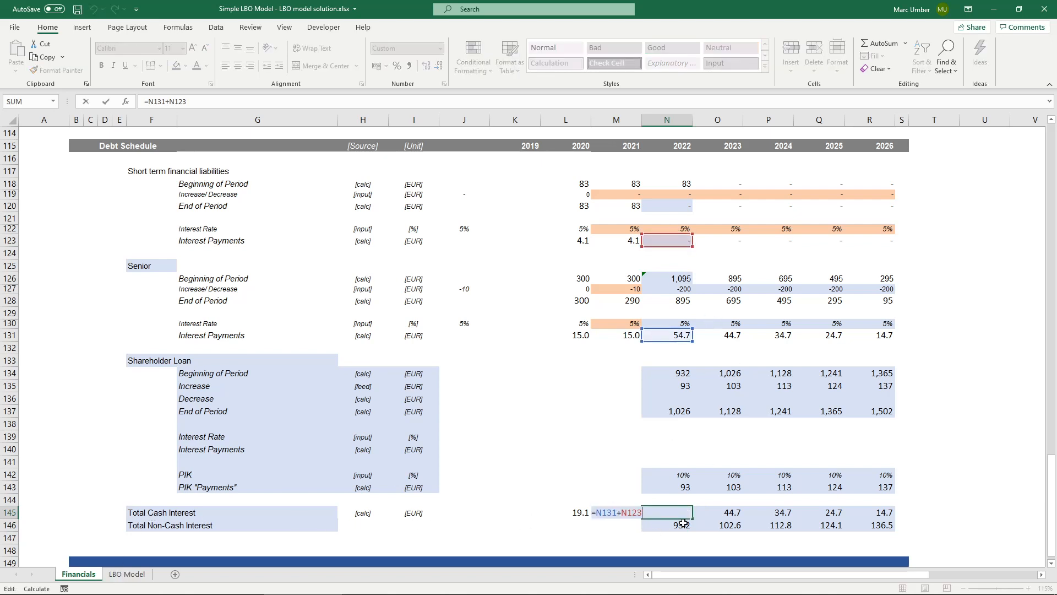
{"action": "key", "text": "Escape"}
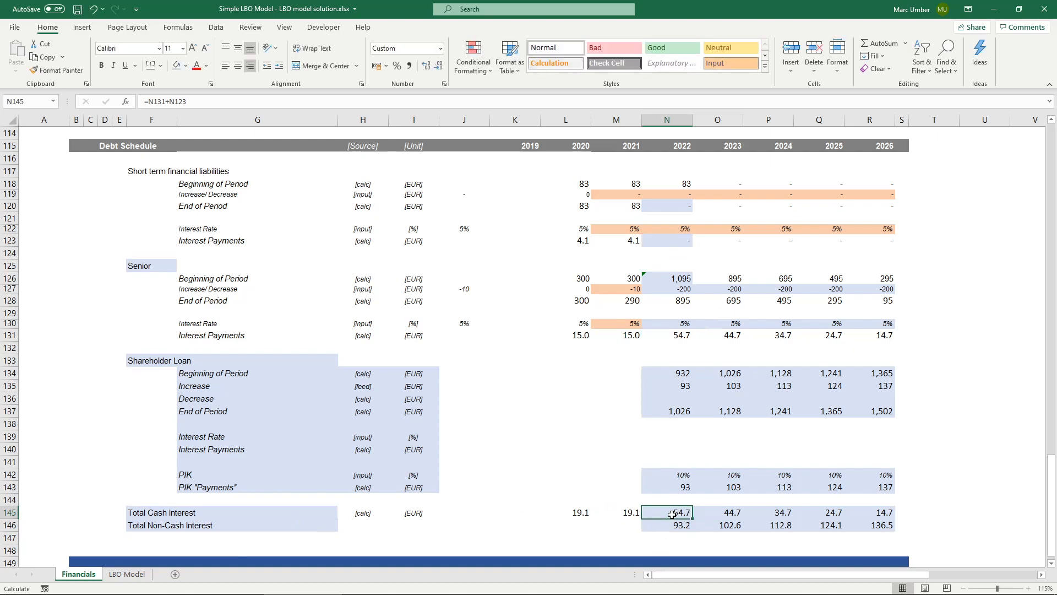
{"action": "left_click_drag", "start_coordinate": [1053, 486], "coordinate": [1050, 144]}
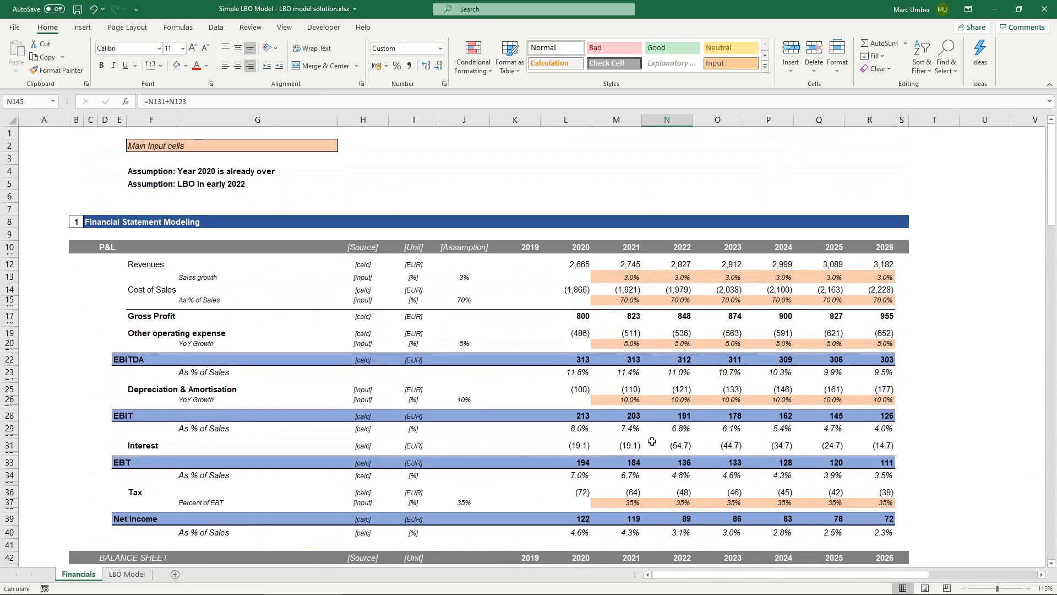
{"action": "left_click", "coordinate": [683, 445]}
{"action": "type", "text": "=-N145"}
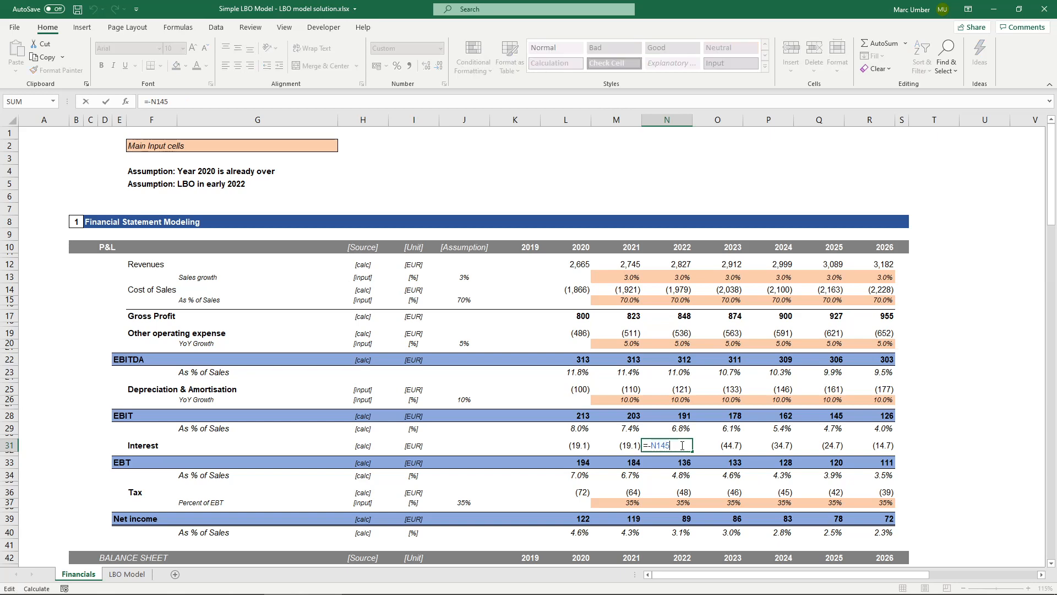
{"action": "key", "text": "ctrl+Return"}
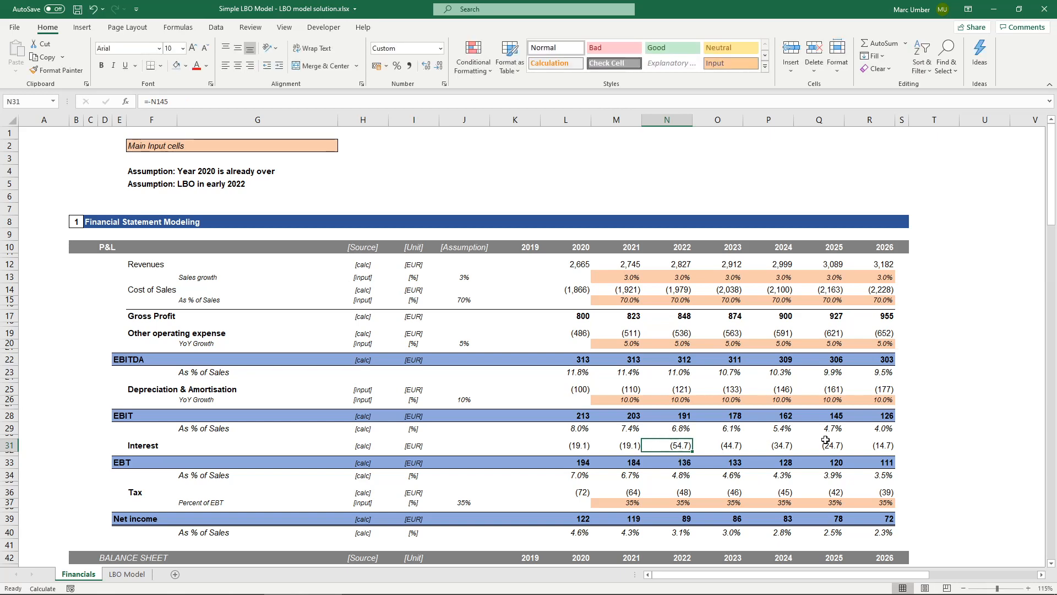
{"action": "left_click", "coordinate": [882, 442]}
{"action": "left_click", "coordinate": [668, 448]}
Review the Senior and Shareholder Loan schedules, the balance sheet's 2022 Short term financial liabilities link and the Shareholders' equity rows.
{"action": "left_click_drag", "start_coordinate": [1053, 164], "coordinate": [1056, 496]}
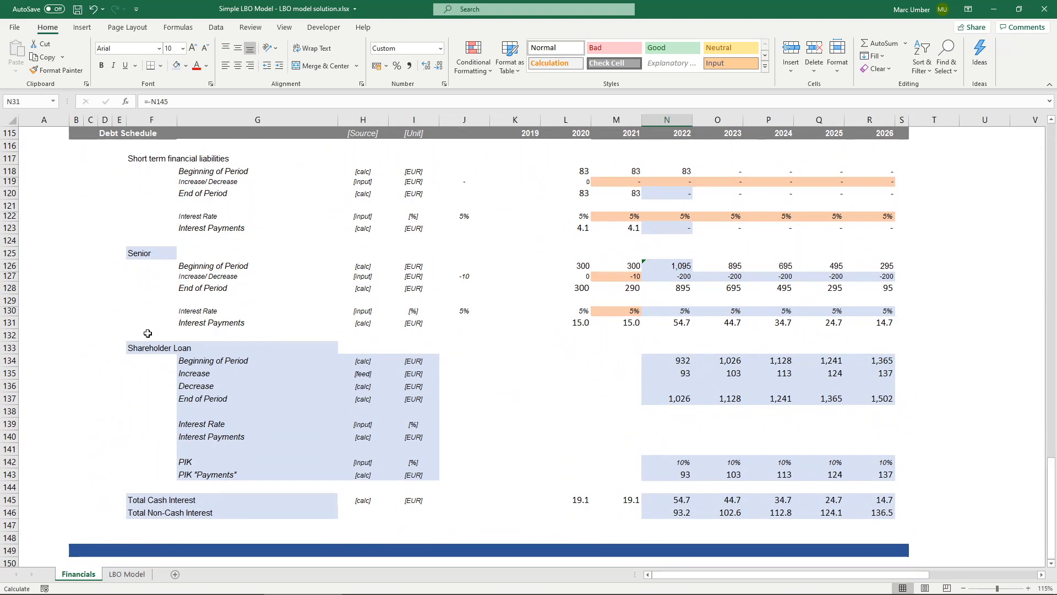
{"action": "left_click", "coordinate": [141, 252]}
{"action": "left_click_drag", "start_coordinate": [152, 269], "coordinate": [275, 474]}
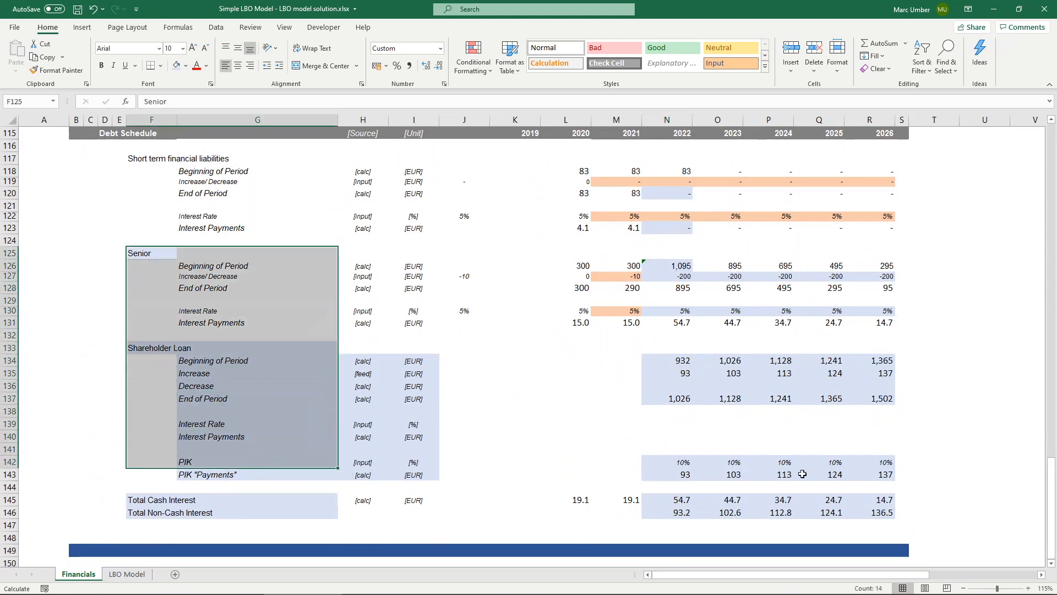
{"action": "left_click", "coordinate": [513, 413]}
{"action": "left_click_drag", "start_coordinate": [1050, 487], "coordinate": [1015, 306]}
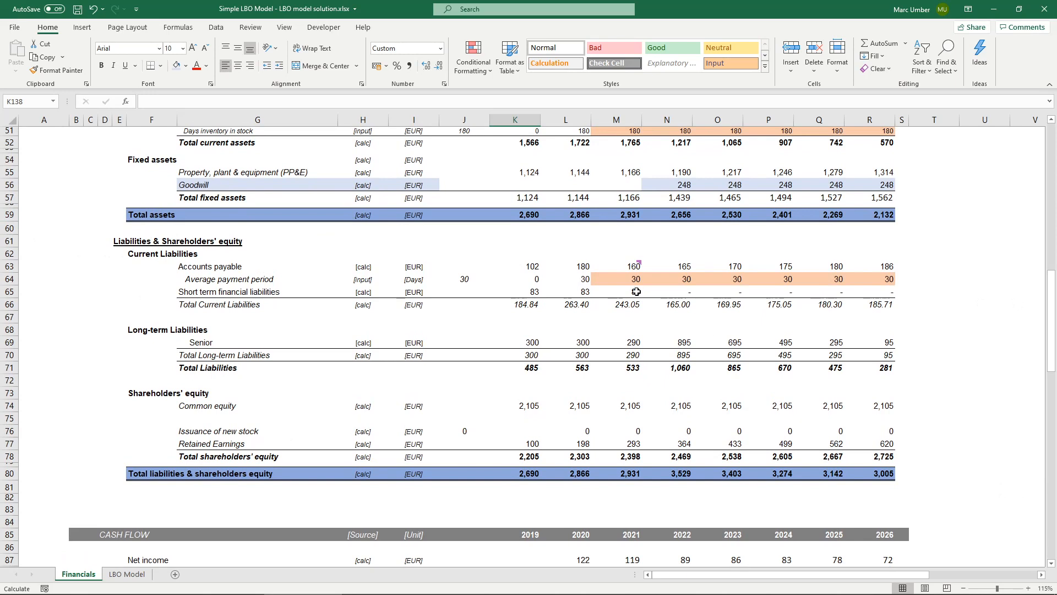
{"action": "left_click", "coordinate": [679, 287]}
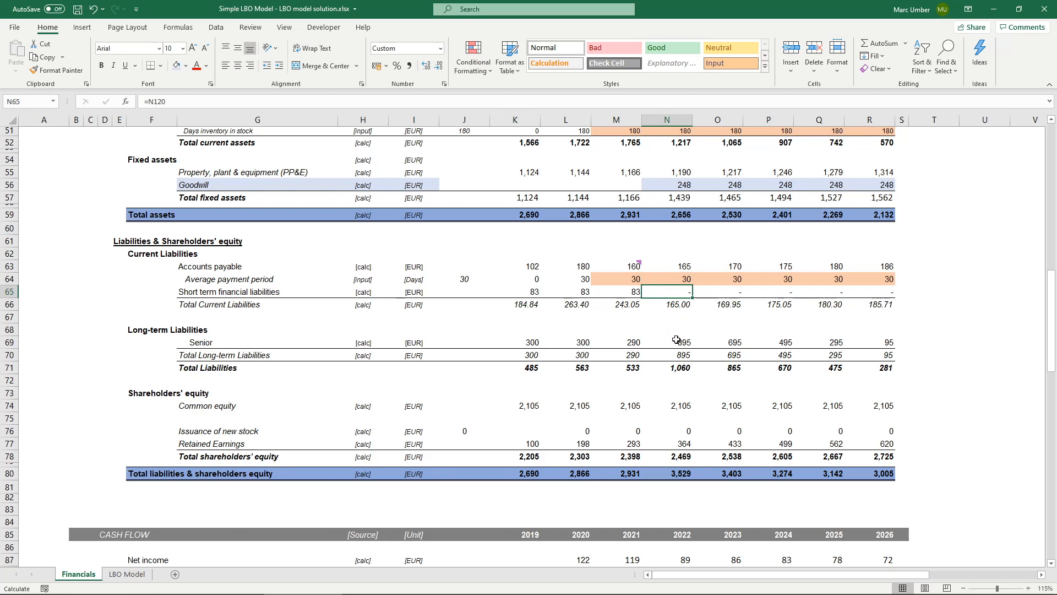
{"action": "left_click", "coordinate": [230, 420]}
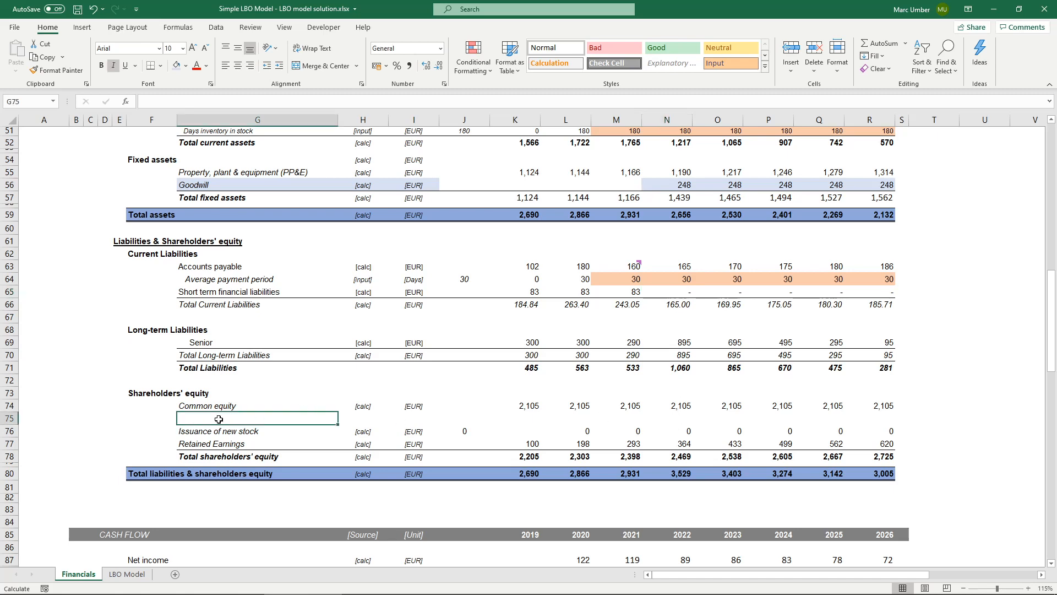
{"action": "left_click", "coordinate": [183, 406]}
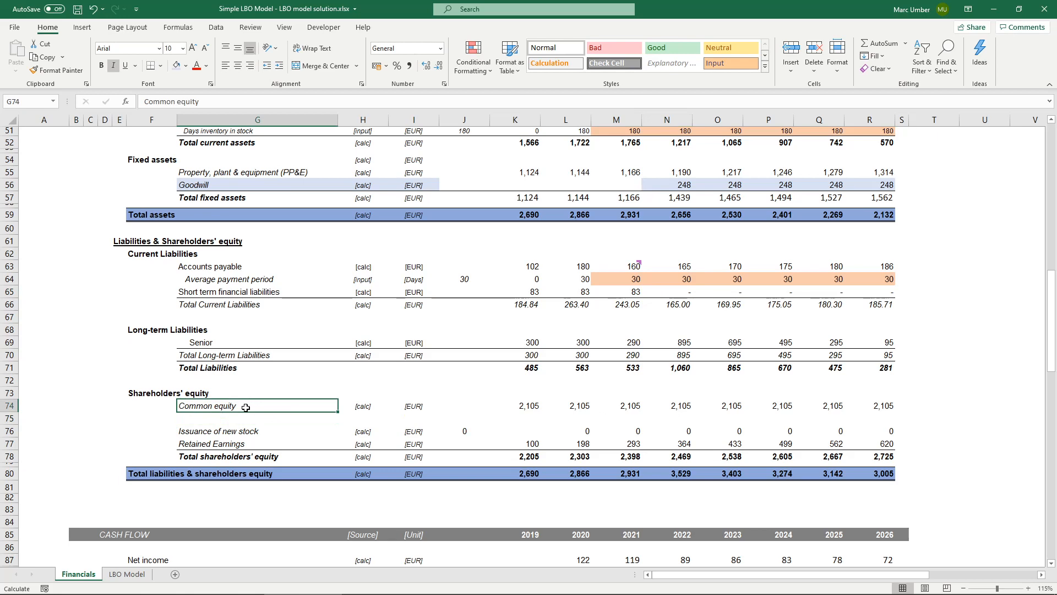
Shade the 2022 Common equity in N74 light blue and link it to Total Common Equity with ='LBO Model'!G33.
{"action": "left_click", "coordinate": [679, 406]}
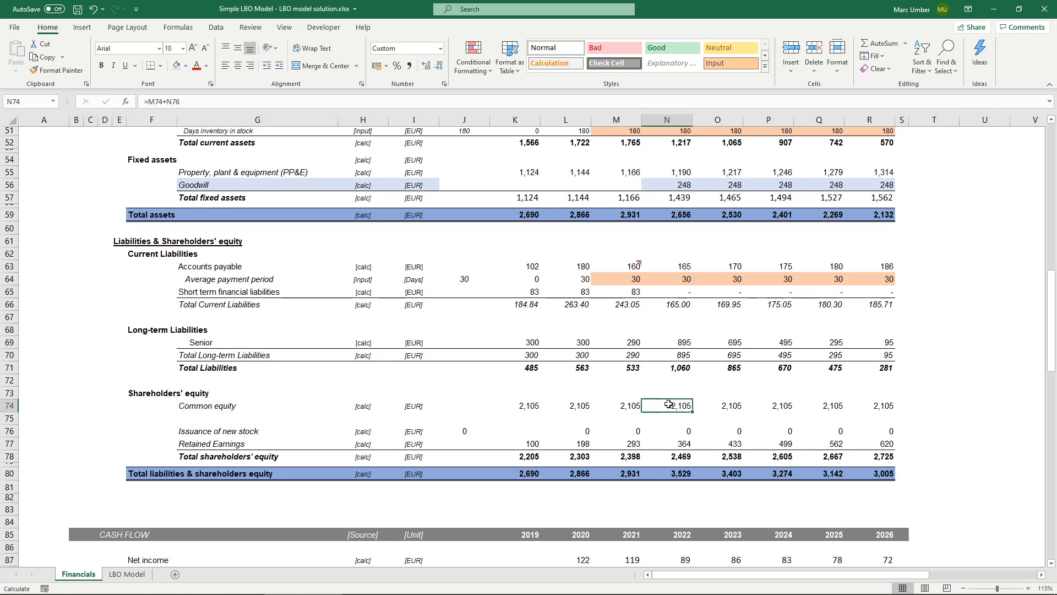
{"action": "left_click", "coordinate": [681, 405]}
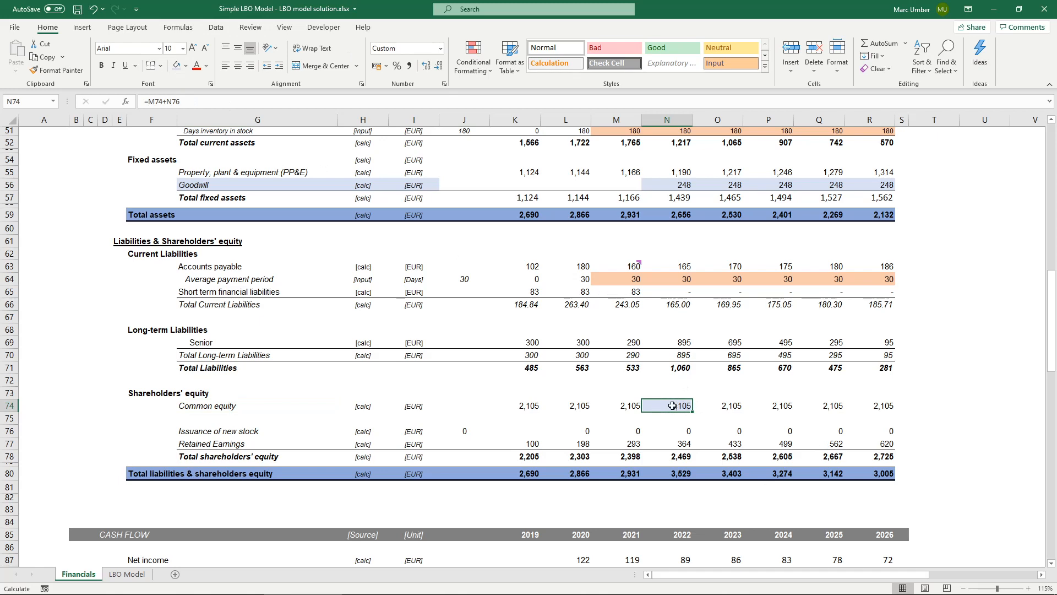
{"action": "type", "text": "="}
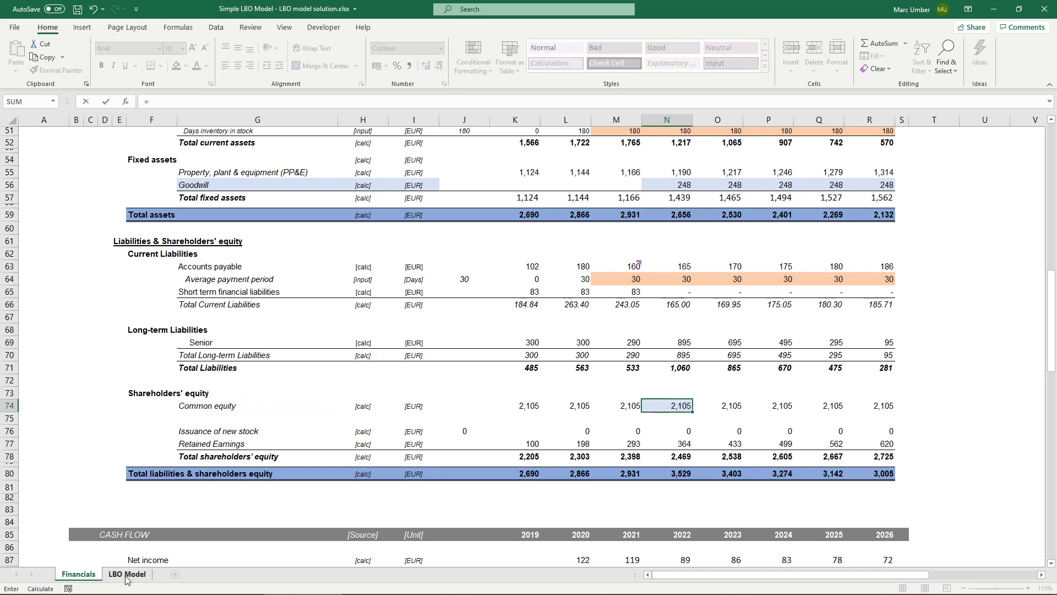
{"action": "left_click", "coordinate": [127, 574]}
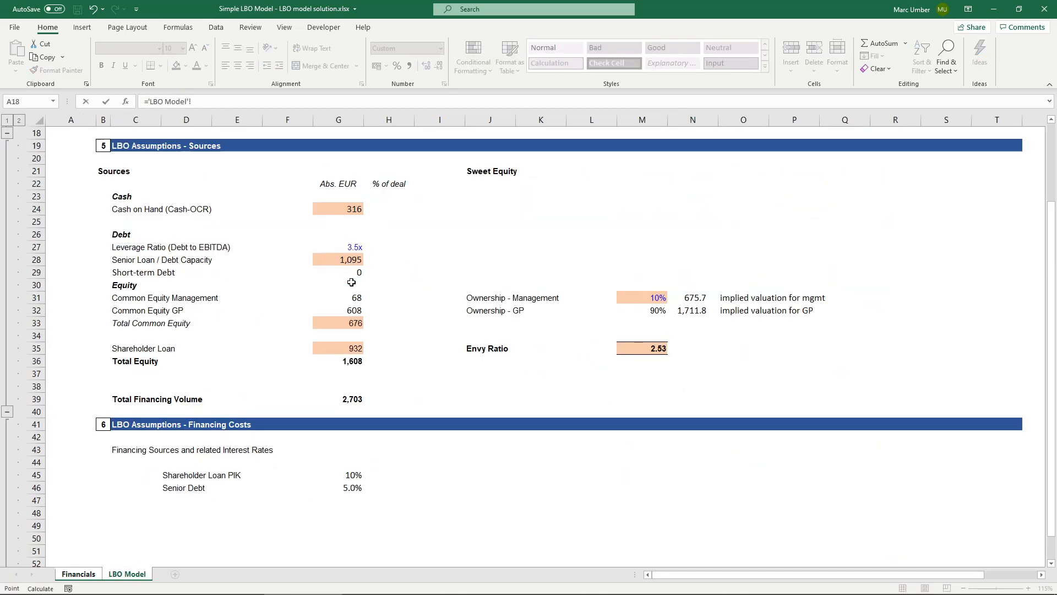
{"action": "left_click", "coordinate": [339, 321]}
{"action": "key", "text": "Return"}
{"action": "left_click", "coordinate": [673, 408]}
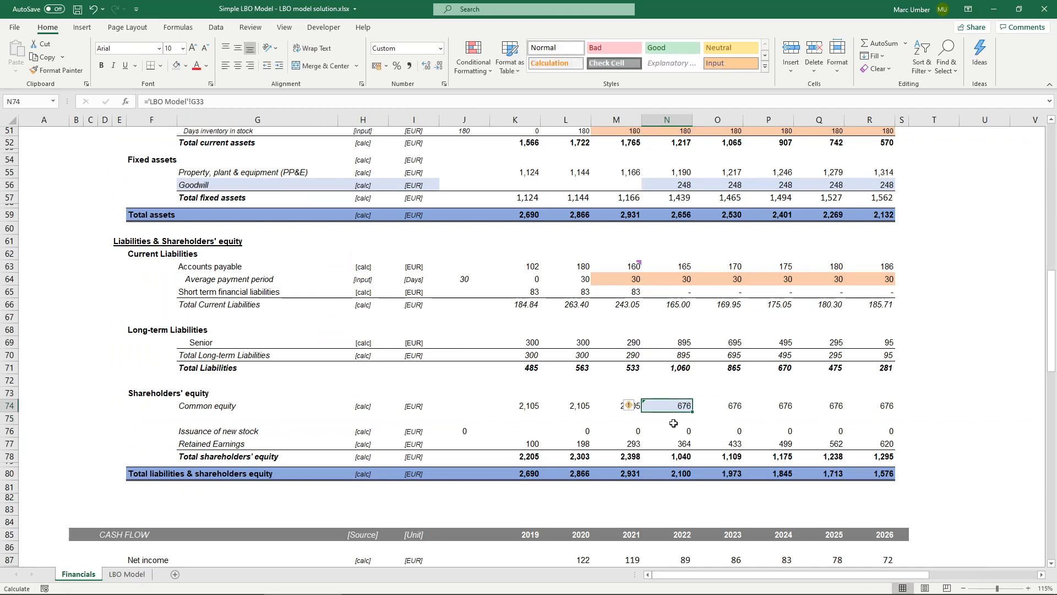
Add the label Shareholder Loan (PIK) in G75 under Common equity and shade it light blue.
{"action": "left_click", "coordinate": [215, 417]}
{"action": "type", "text": "Sh"}
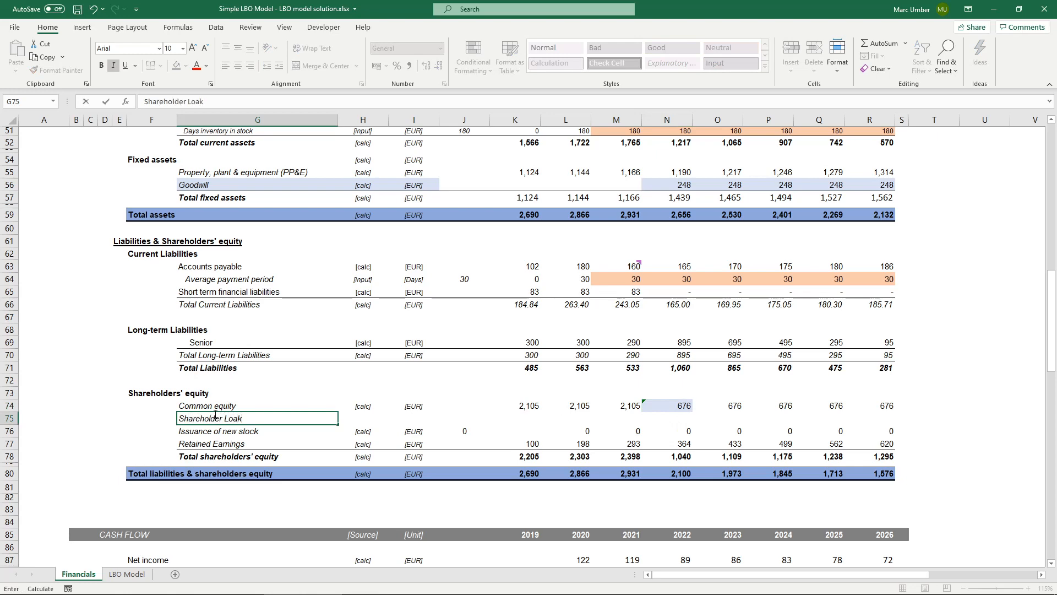
{"action": "type", "text": "areholder Loan (P"}
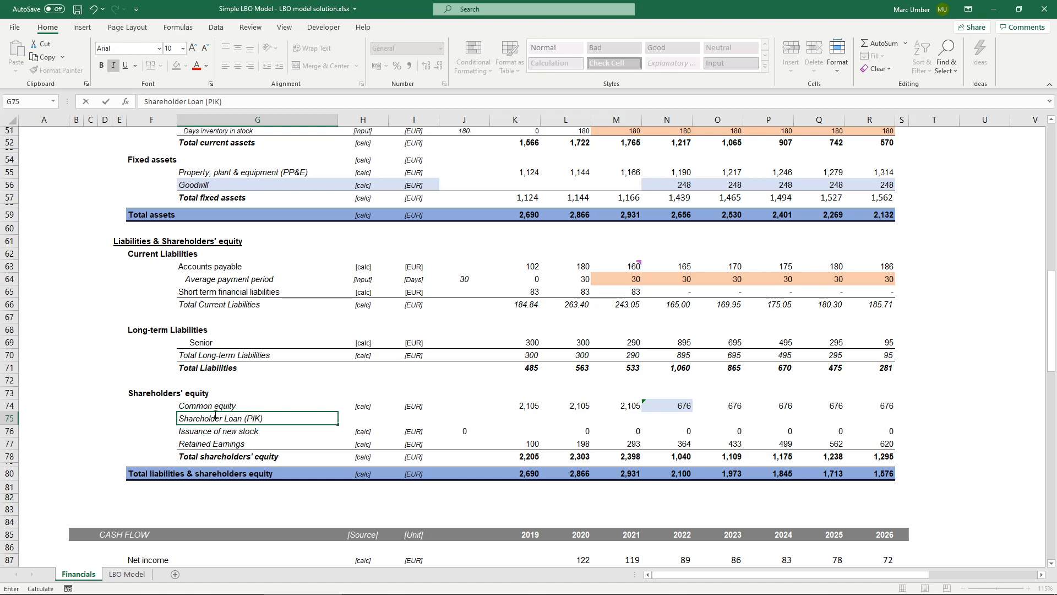
{"action": "type", "text": "IK)"}
{"action": "key", "text": "ctrl+Return"}
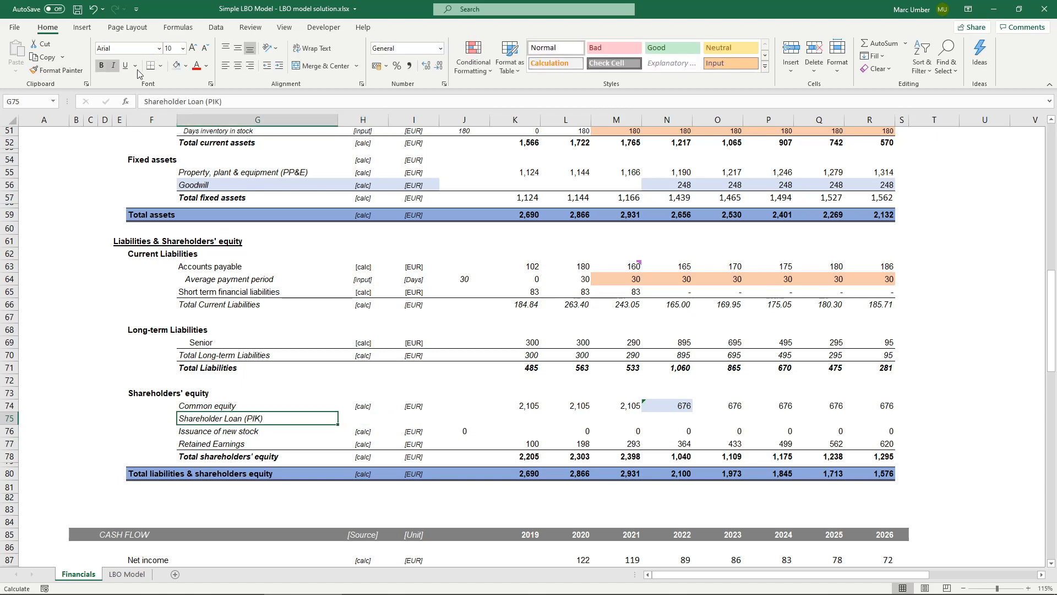
{"action": "left_click", "coordinate": [176, 65]}
Link the 2022 Shareholder Loan (PIK) in N75 to the Shareholder Loan's End of Period balance with =N137.
{"action": "left_click", "coordinate": [679, 418]}
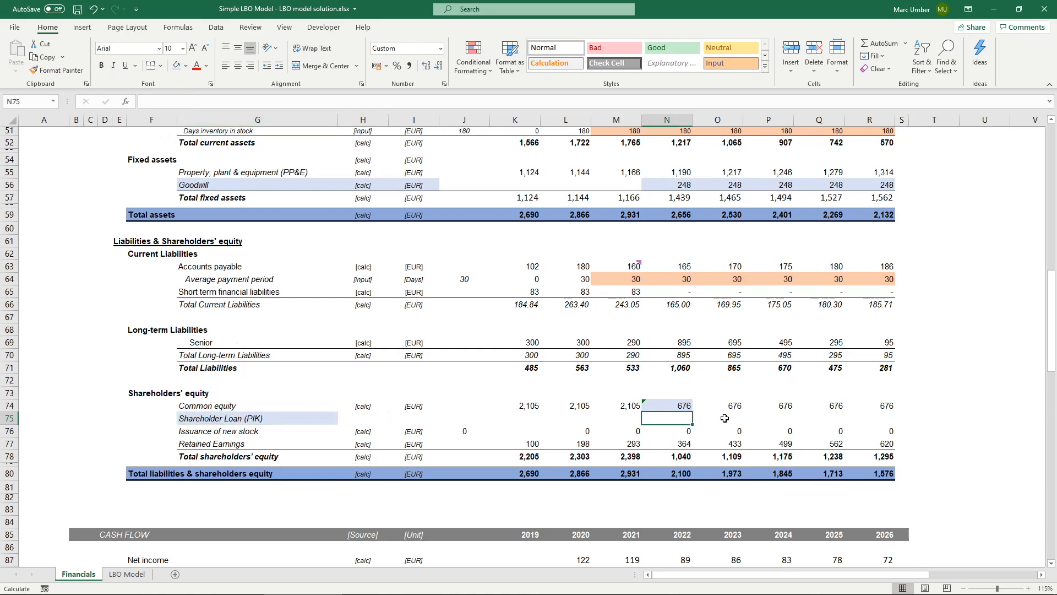
{"action": "type", "text": "="}
{"action": "scroll", "coordinate": [676, 498], "scroll_direction": "down", "scroll_amount": 10}
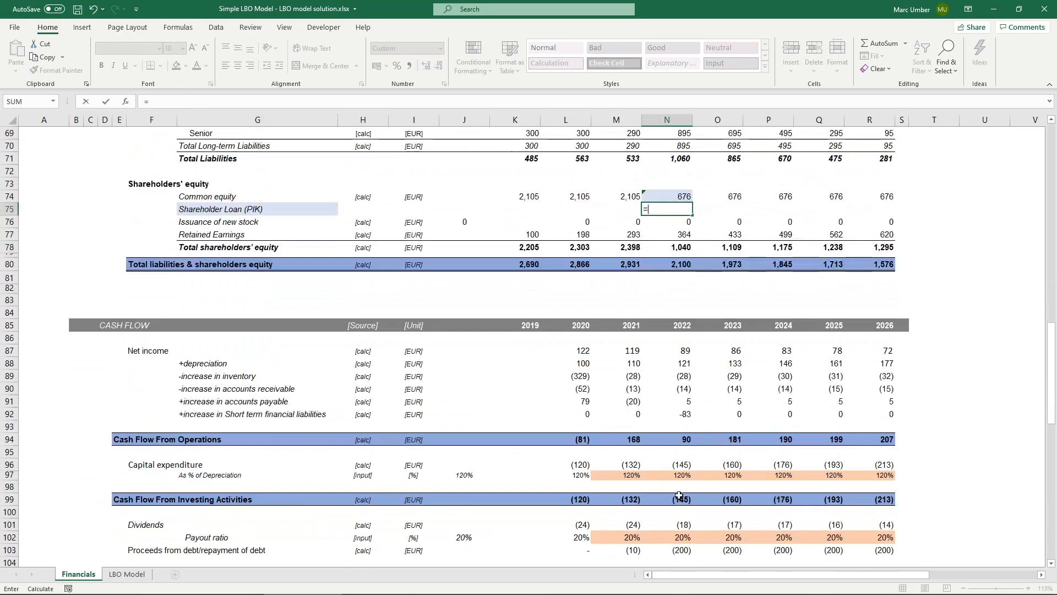
{"action": "scroll", "coordinate": [676, 497], "scroll_direction": "down", "scroll_amount": 11}
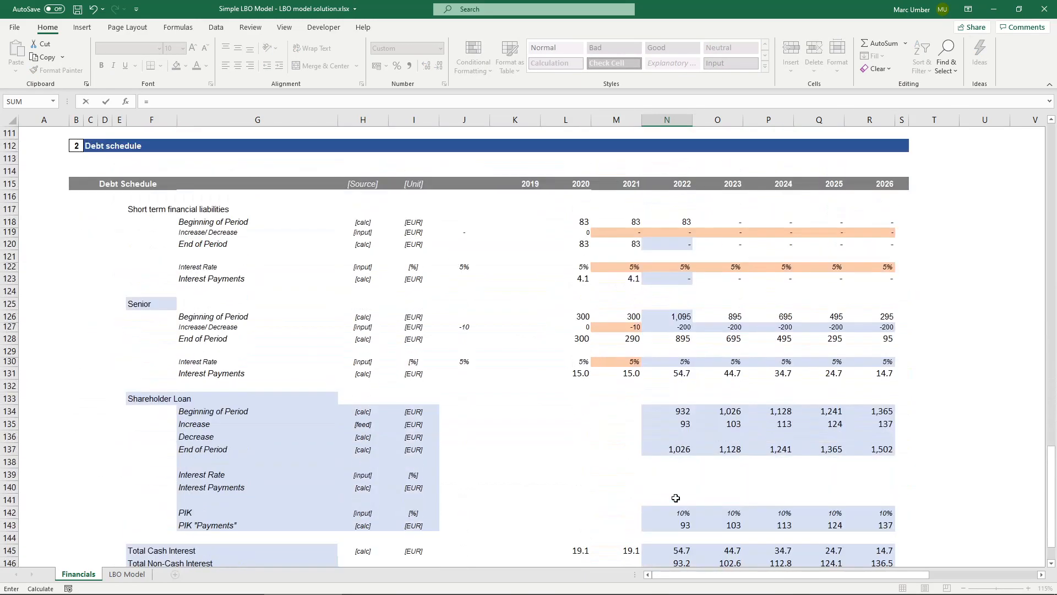
{"action": "left_click", "coordinate": [675, 412]}
{"action": "key", "text": "Return"}
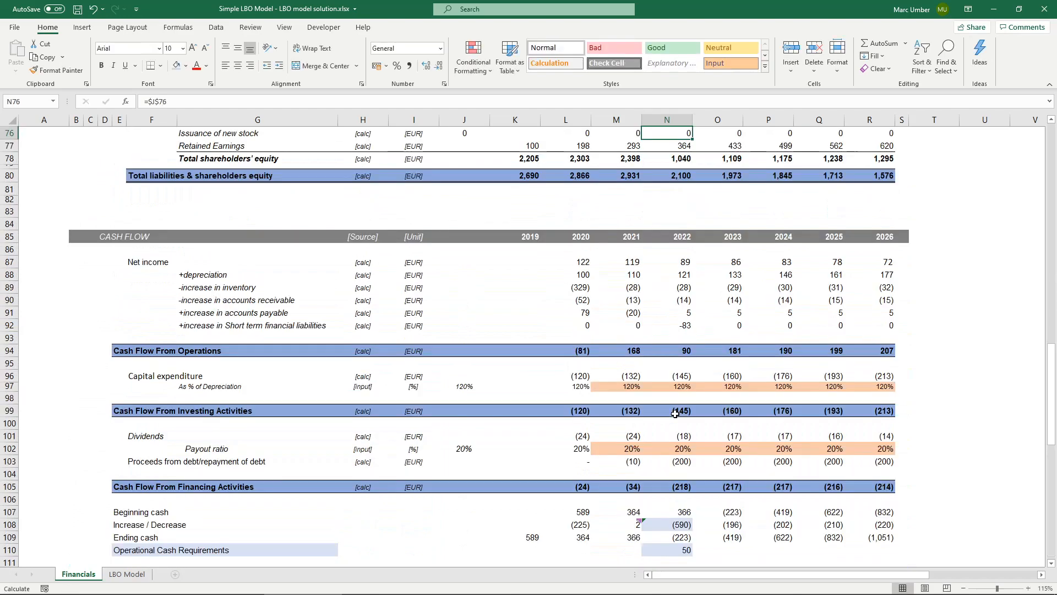
Shade the 2022 Shareholder Loan (PIK) cell light blue and fill its formula across to 2026 in R75.
{"action": "scroll", "coordinate": [674, 310], "scroll_direction": "up", "scroll_amount": 5}
{"action": "left_click", "coordinate": [675, 310]}
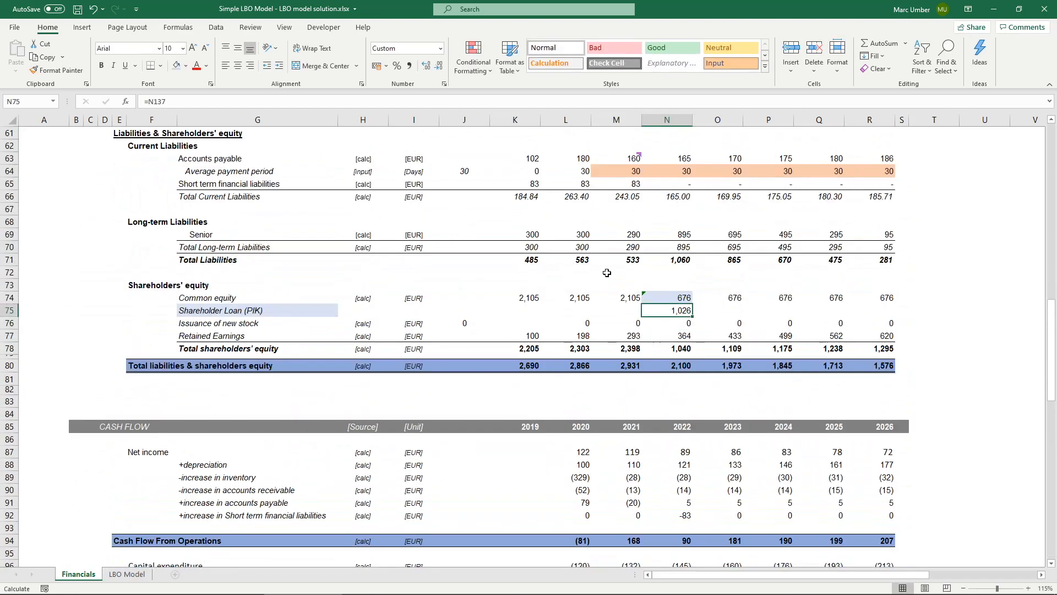
{"action": "left_click", "coordinate": [176, 65]}
{"action": "left_click_drag", "start_coordinate": [693, 317], "coordinate": [889, 315]}
{"action": "left_click", "coordinate": [883, 311]}
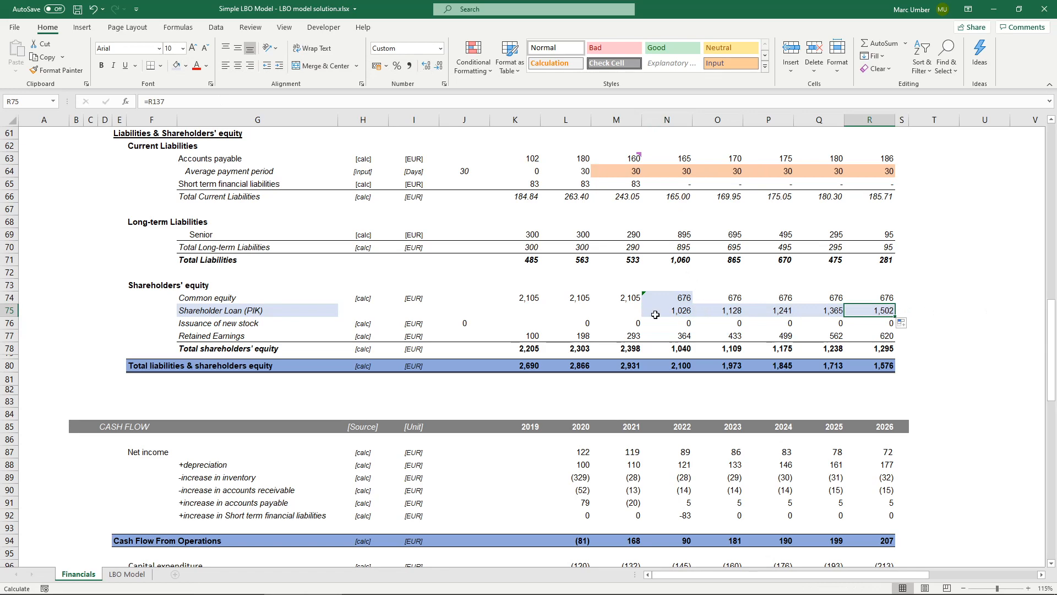
Shade the 2022 Senior liability in N69 light blue and check its link to the Senior End of Period balance.
{"action": "scroll", "coordinate": [670, 328], "scroll_direction": "up", "scroll_amount": 3}
{"action": "left_click", "coordinate": [686, 412]}
{"action": "left_click", "coordinate": [674, 394]}
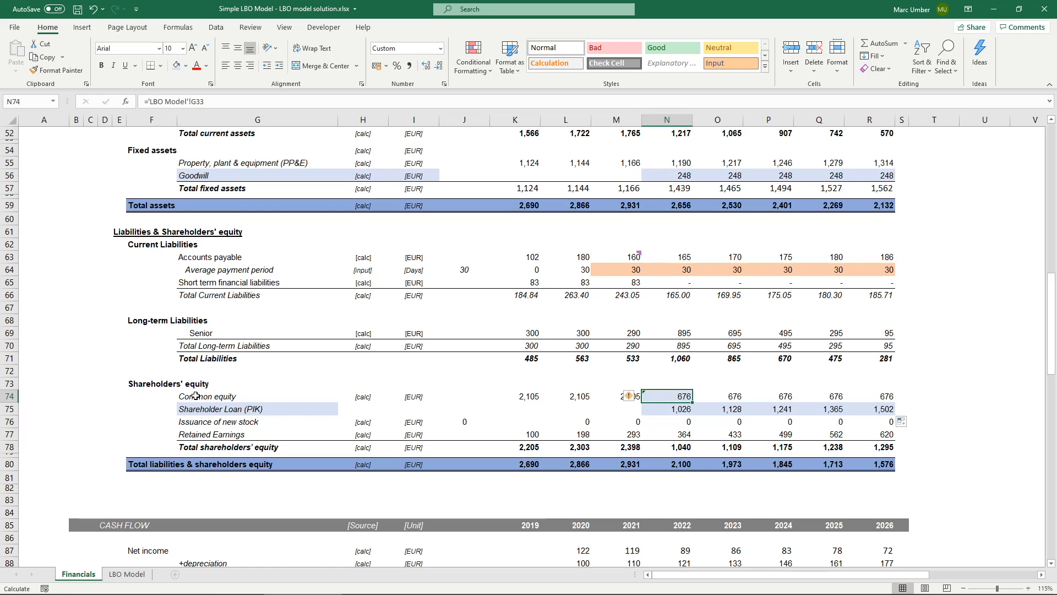
{"action": "left_click", "coordinate": [668, 408]}
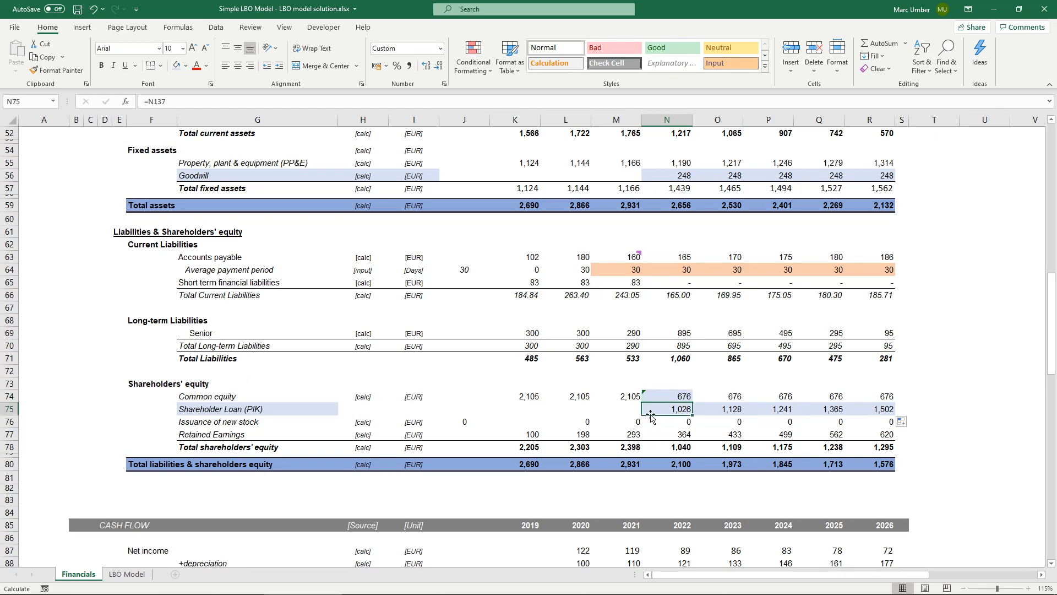
{"action": "left_click", "coordinate": [673, 332]}
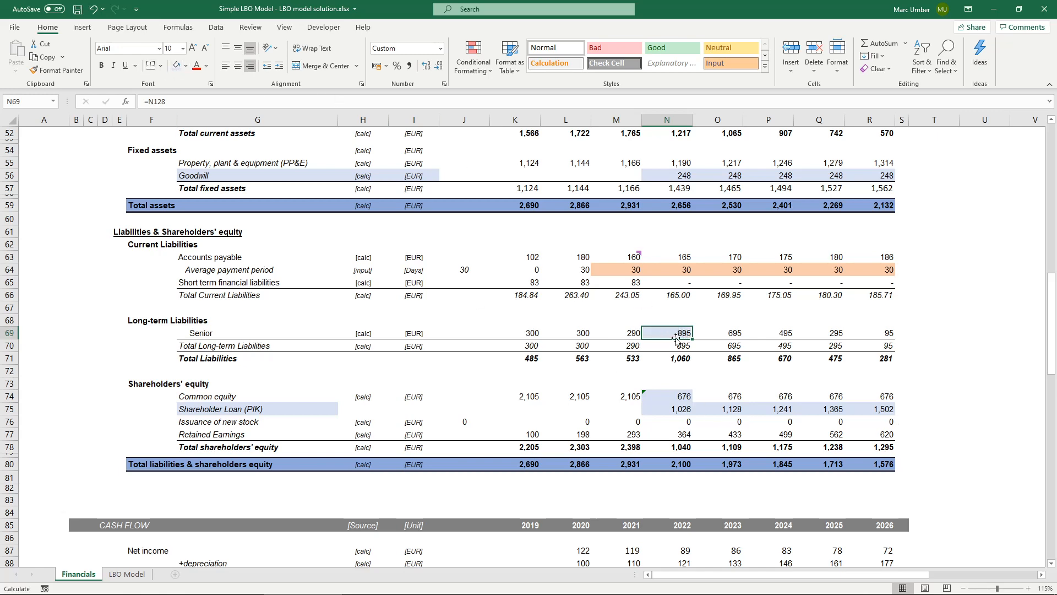
{"action": "double_click", "coordinate": [677, 333]}
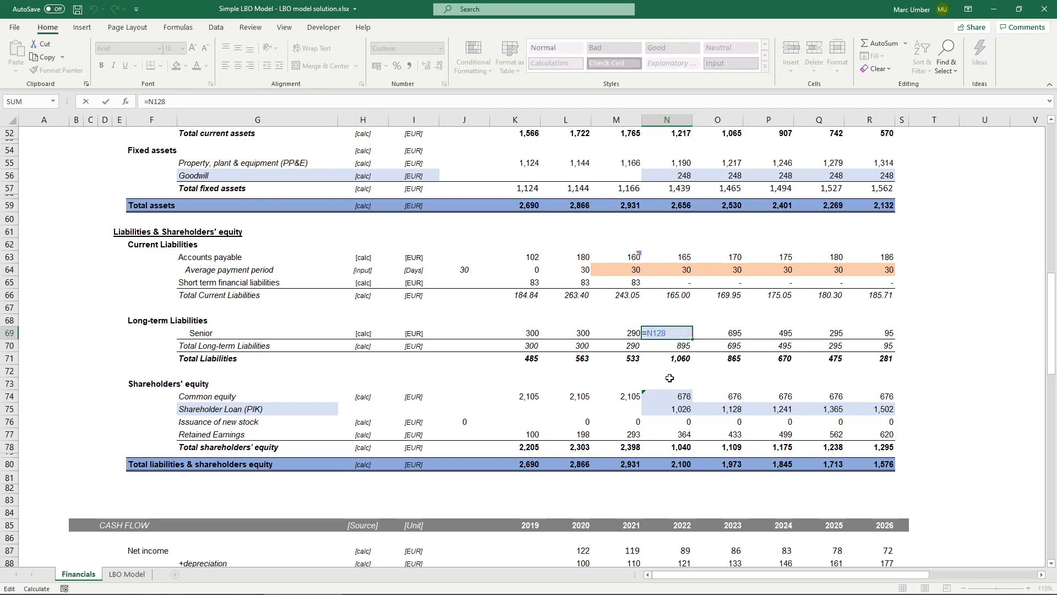
{"action": "scroll", "coordinate": [669, 380], "scroll_direction": "down", "scroll_amount": 8}
{"action": "scroll", "coordinate": [663, 457], "scroll_direction": "down", "scroll_amount": 13}
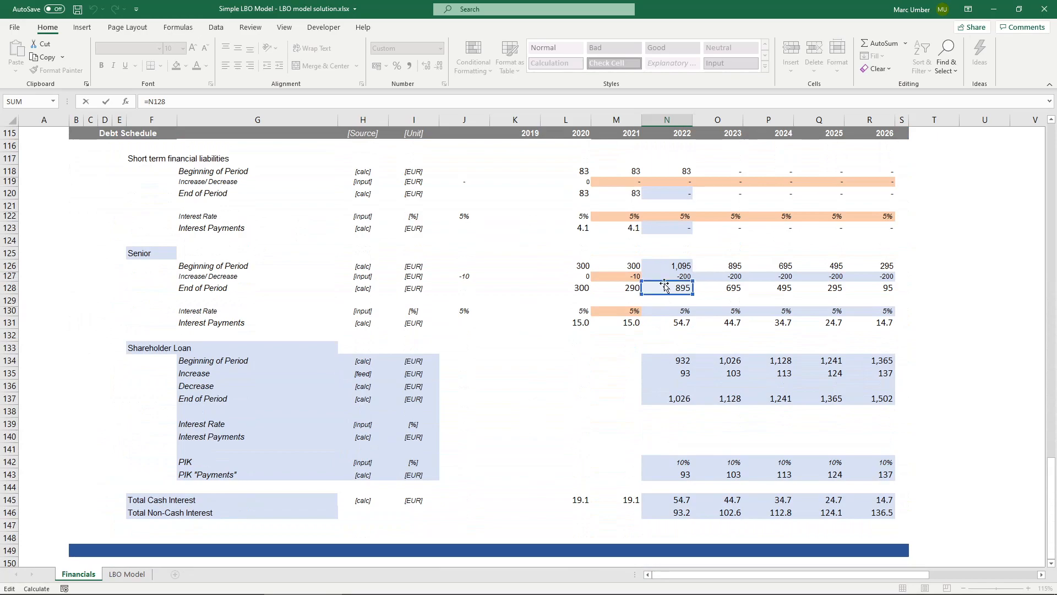
{"action": "scroll", "coordinate": [664, 268], "scroll_direction": "up", "scroll_amount": 20}
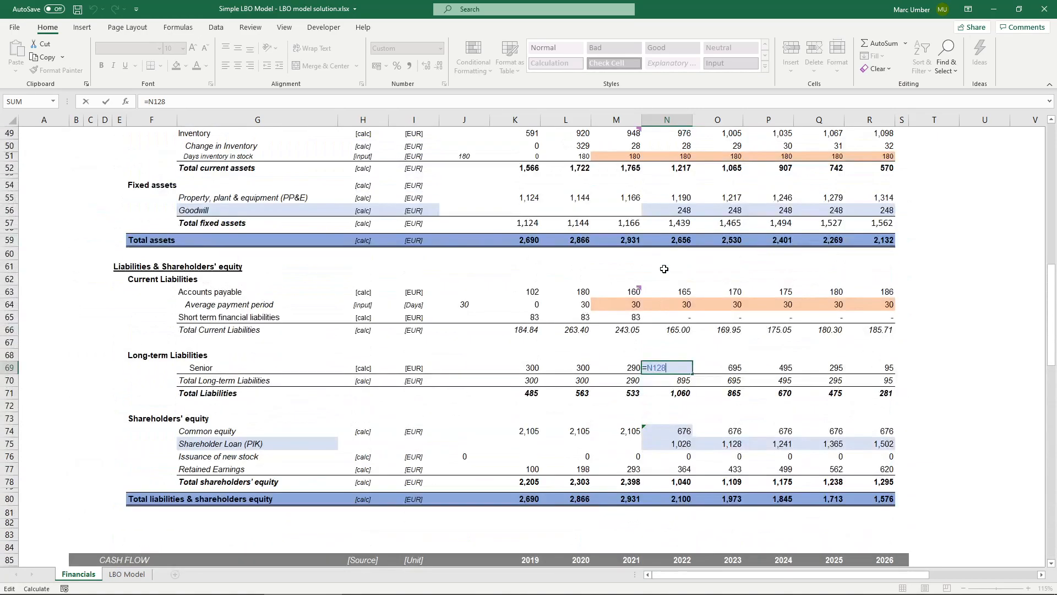
{"action": "scroll", "coordinate": [664, 269], "scroll_direction": "up", "scroll_amount": 1}
{"action": "key", "text": "Return"}
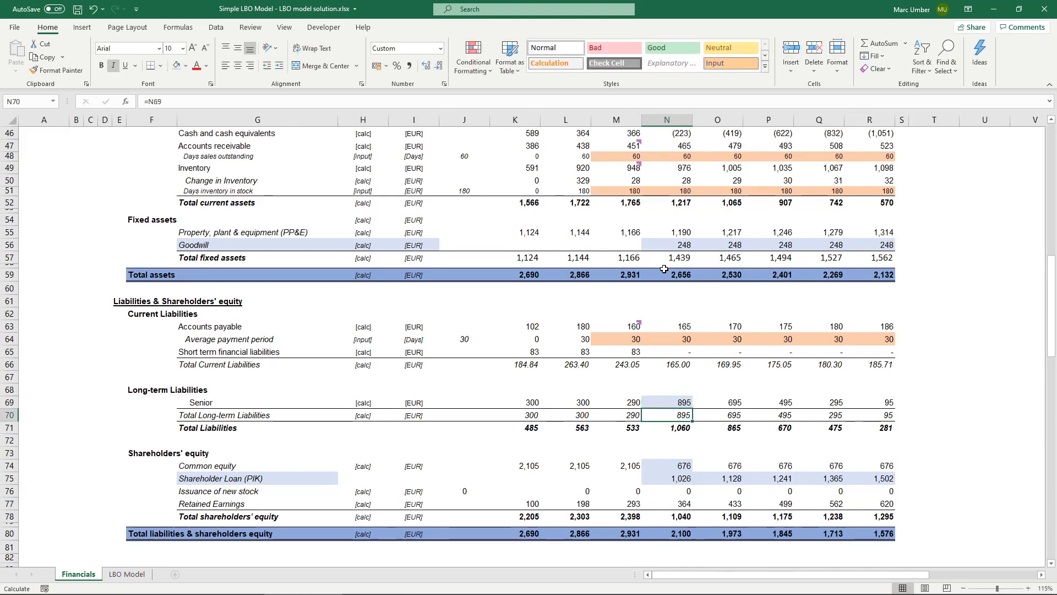
Shade the 2022 Retained Earnings cell N77 light blue.
{"action": "left_click", "coordinate": [680, 502]}
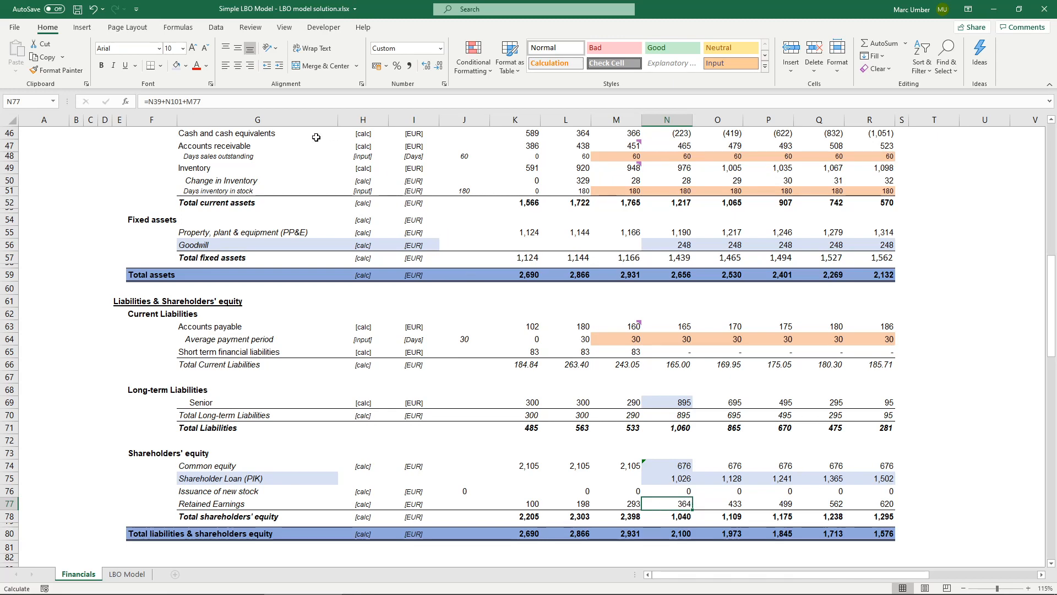
{"action": "left_click", "coordinate": [177, 66]}
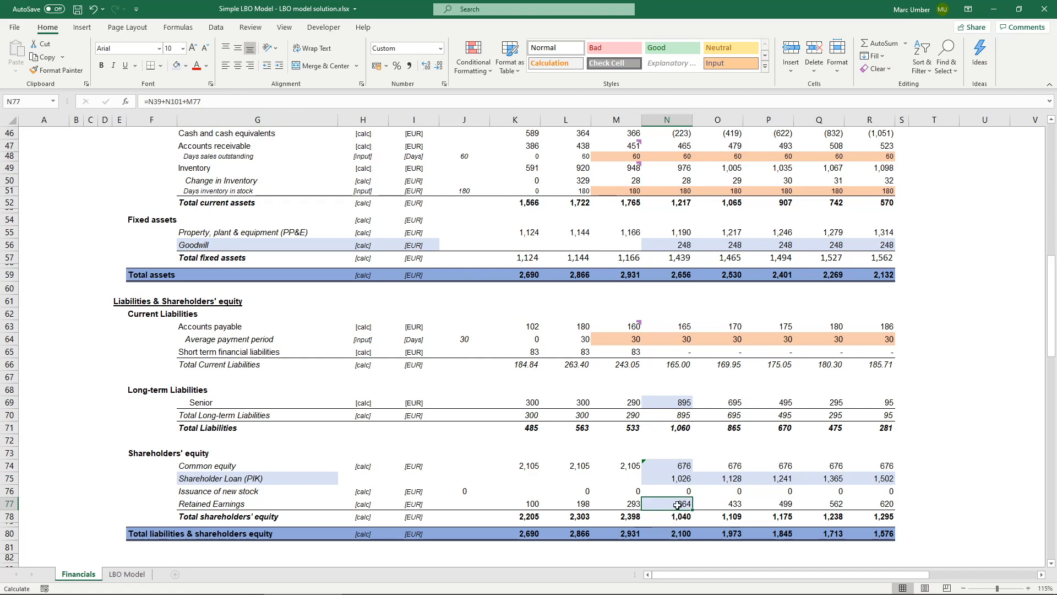
Set the 2022 dividend payout ratio in N102 to 0% and shade the cell light blue.
{"action": "scroll", "coordinate": [677, 505], "scroll_direction": "down", "scroll_amount": 9}
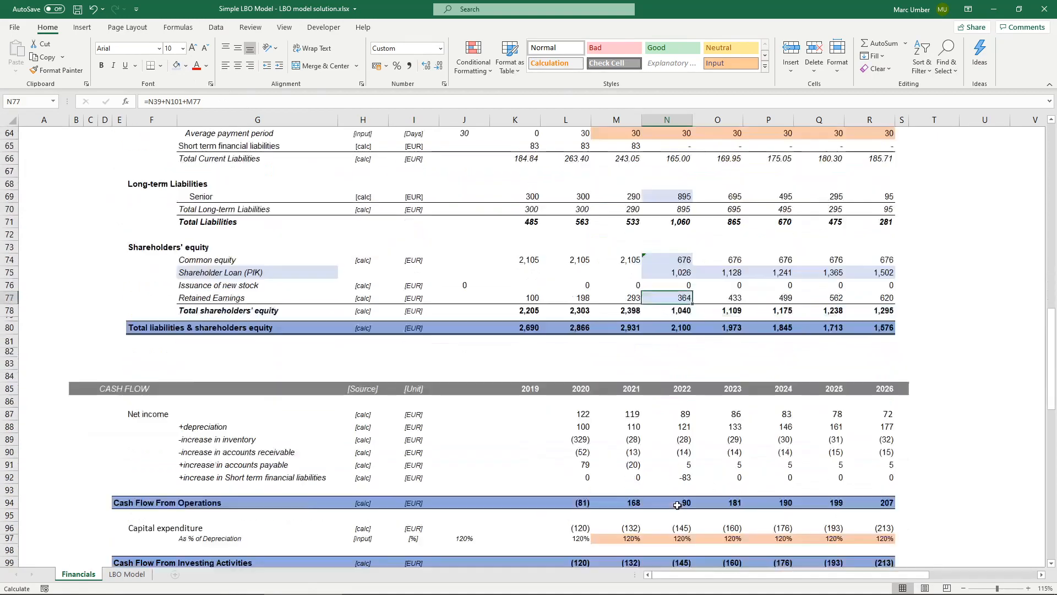
{"action": "scroll", "coordinate": [677, 505], "scroll_direction": "down", "scroll_amount": 3}
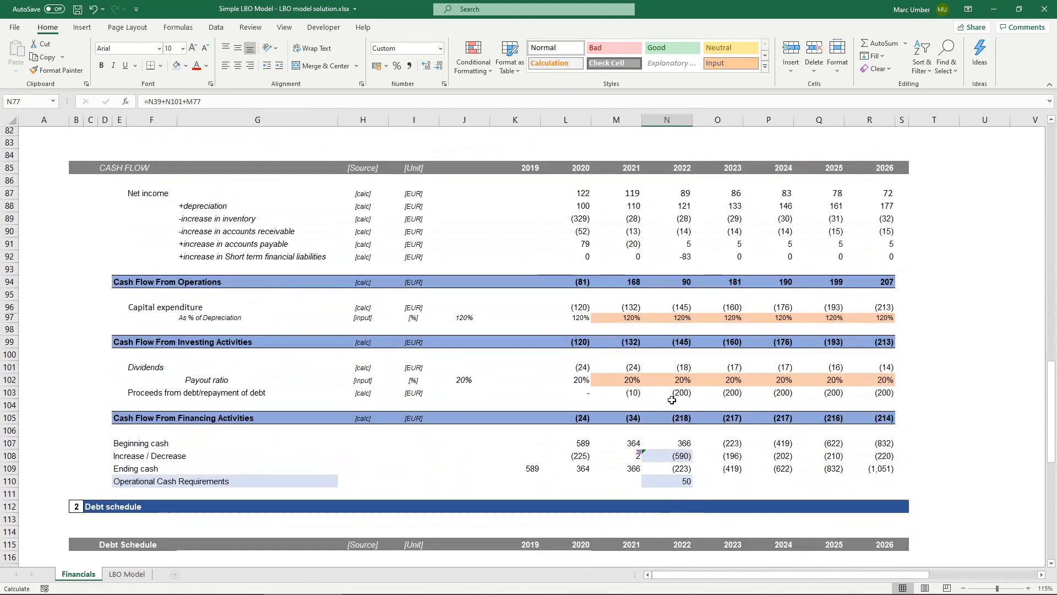
{"action": "left_click", "coordinate": [677, 369]}
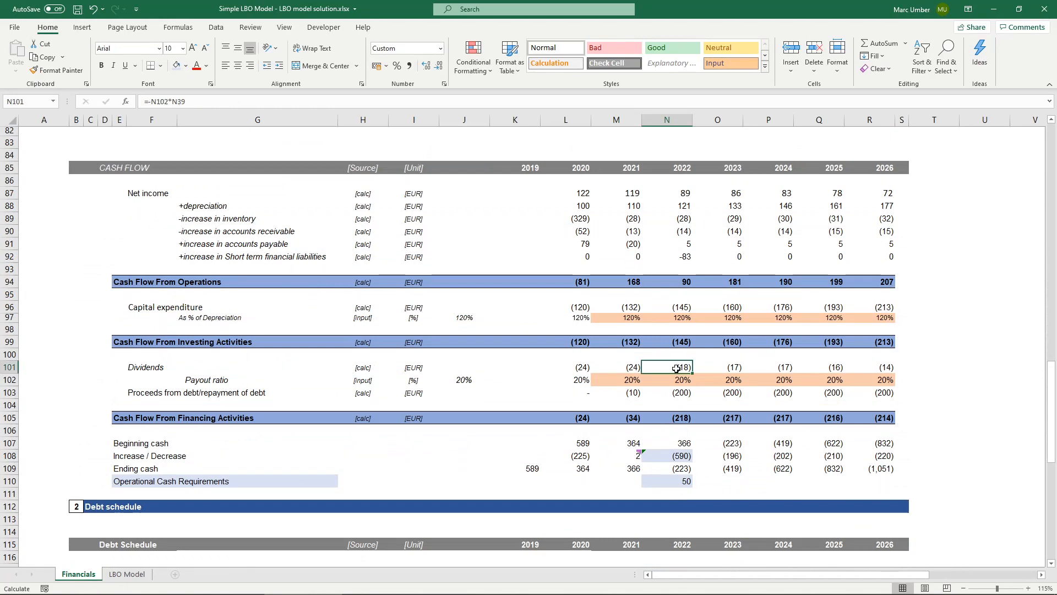
{"action": "left_click", "coordinate": [676, 381]}
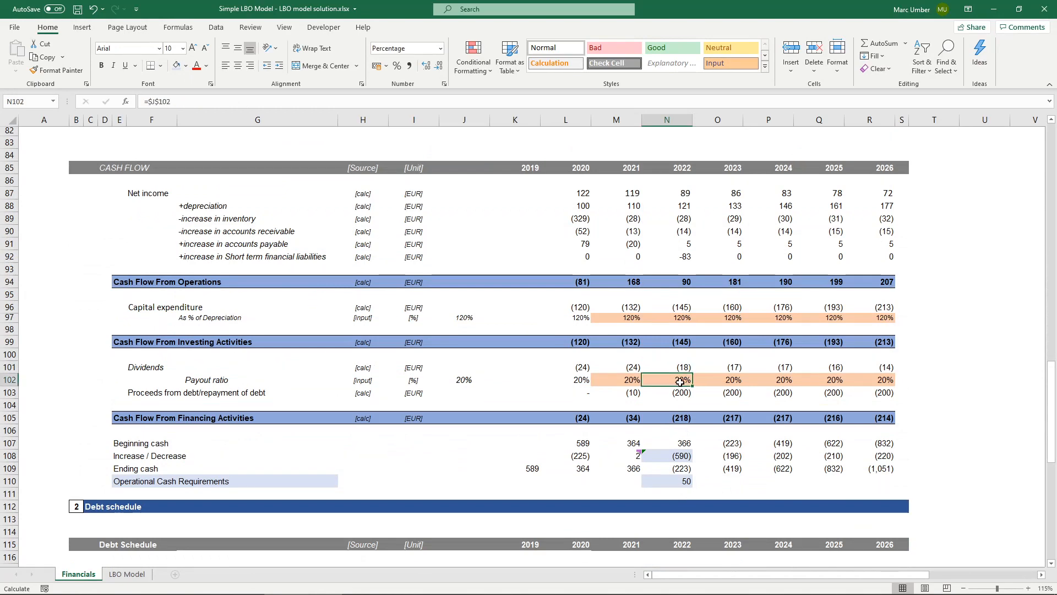
{"action": "type", "text": "0"}
{"action": "key", "text": "ctrl+Return"}
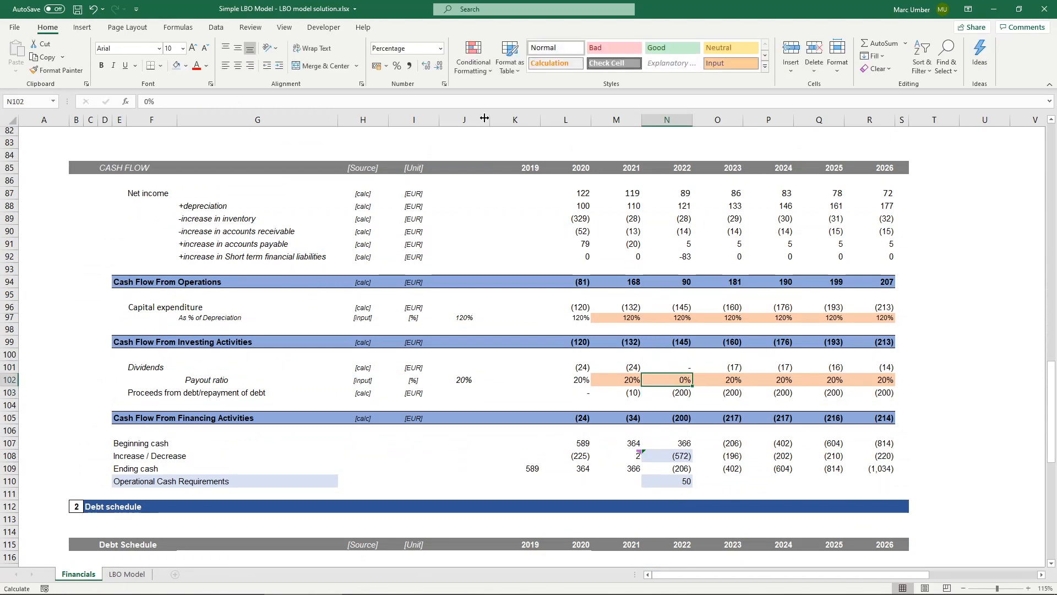
{"action": "left_click", "coordinate": [175, 66]}
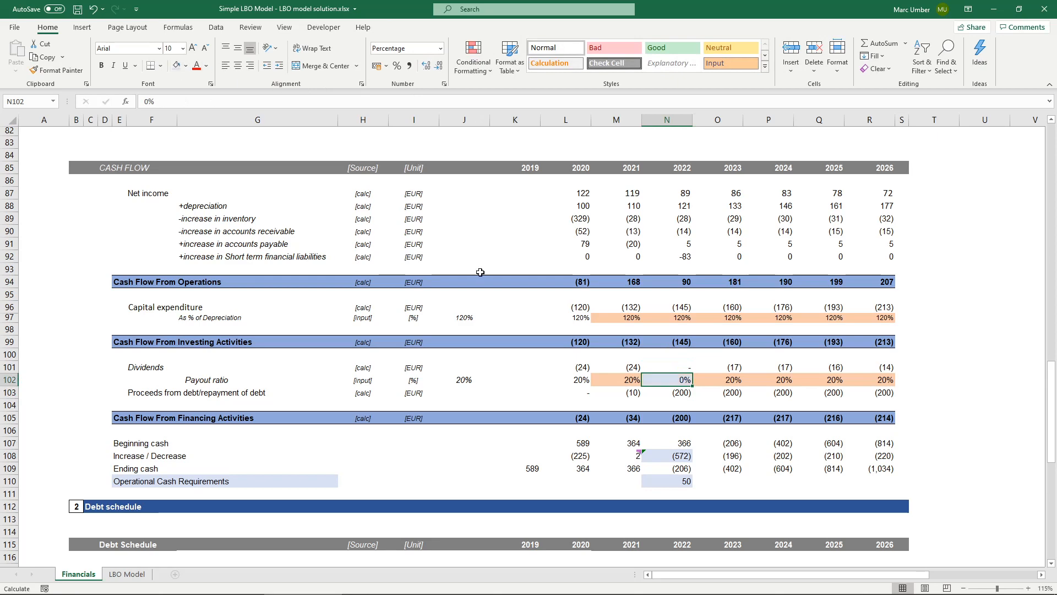
Link the 2023 payout ratio in O102 with =N102, fill it across to 2026 and shade those cells light blue.
{"action": "left_click", "coordinate": [710, 381]}
{"action": "type", "text": "02"}
{"action": "key", "text": "Return"}
{"action": "left_click", "coordinate": [710, 381]}
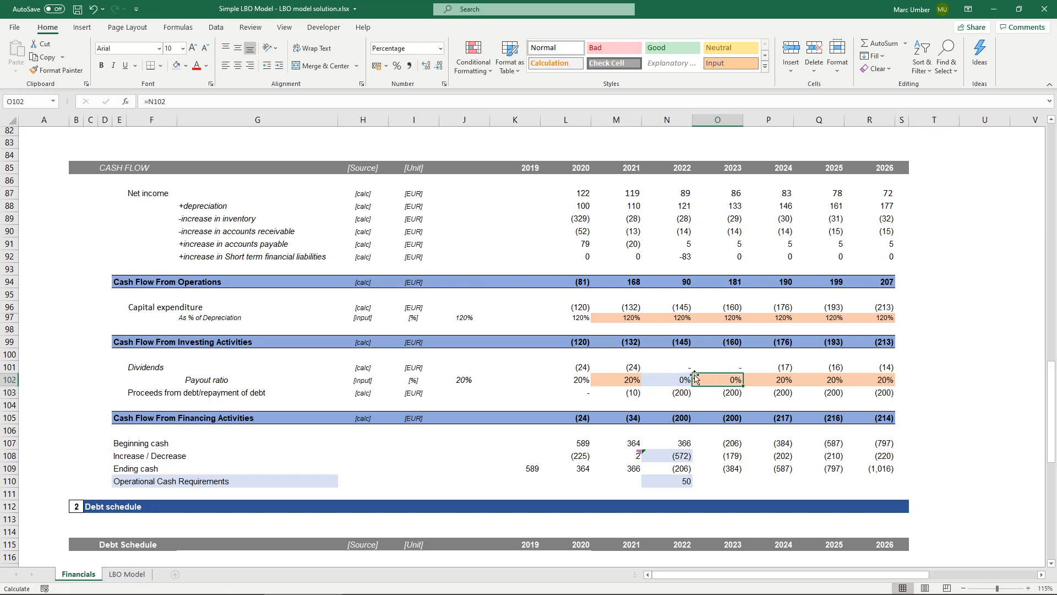
{"action": "left_click_drag", "start_coordinate": [751, 390], "coordinate": [887, 389]}
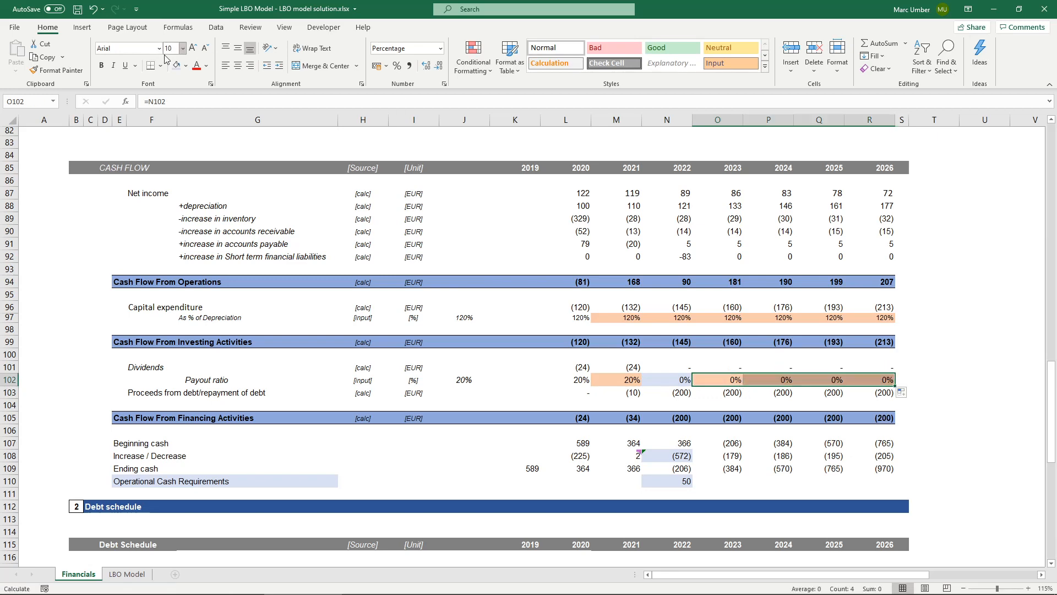
{"action": "left_click", "coordinate": [176, 66]}
Review the 2022 and 2023 payout ratio entries in N102 and O102 of the cash flow statement.
{"action": "left_click", "coordinate": [683, 383]}
{"action": "left_click", "coordinate": [718, 382]}
{"action": "left_click", "coordinate": [663, 380]}
{"action": "left_click", "coordinate": [725, 380]}
{"action": "left_click", "coordinate": [670, 380]}
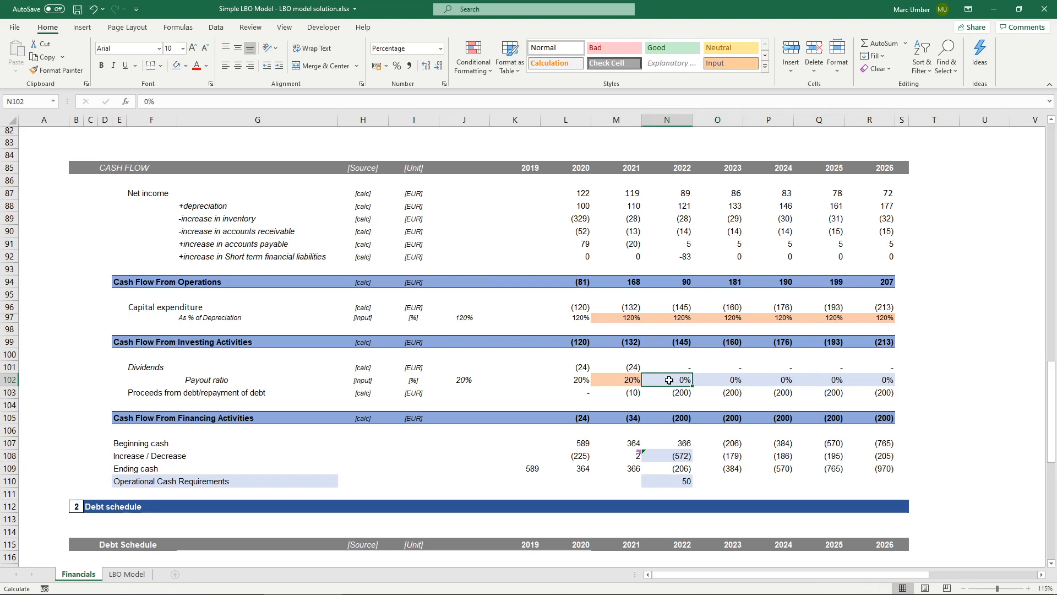
{"action": "key", "text": "Down"}
{"action": "key", "text": "Down"}
{"action": "key", "text": "Down"}
{"action": "key", "text": "Down"}
{"action": "key", "text": "Down"}
{"action": "key", "text": "Down"}
{"action": "left_click", "coordinate": [672, 380]}
Replace the 2022 Retained Earnings formula in N77 with a link to 2022 Net income in N39, and check the 2023 formula.
{"action": "scroll", "coordinate": [672, 379], "scroll_direction": "up", "scroll_amount": 12}
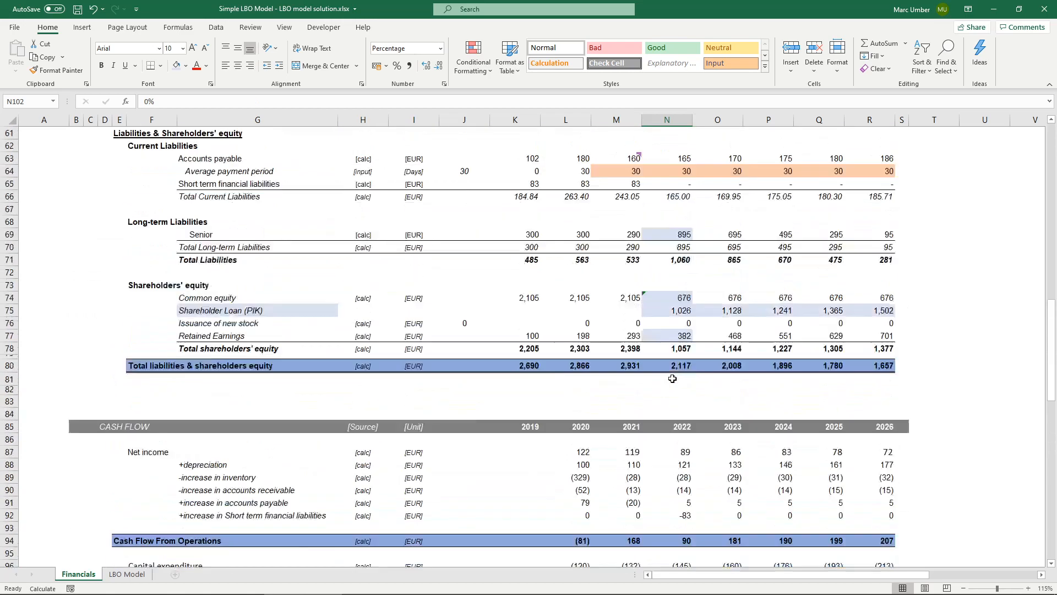
{"action": "double_click", "coordinate": [674, 504]}
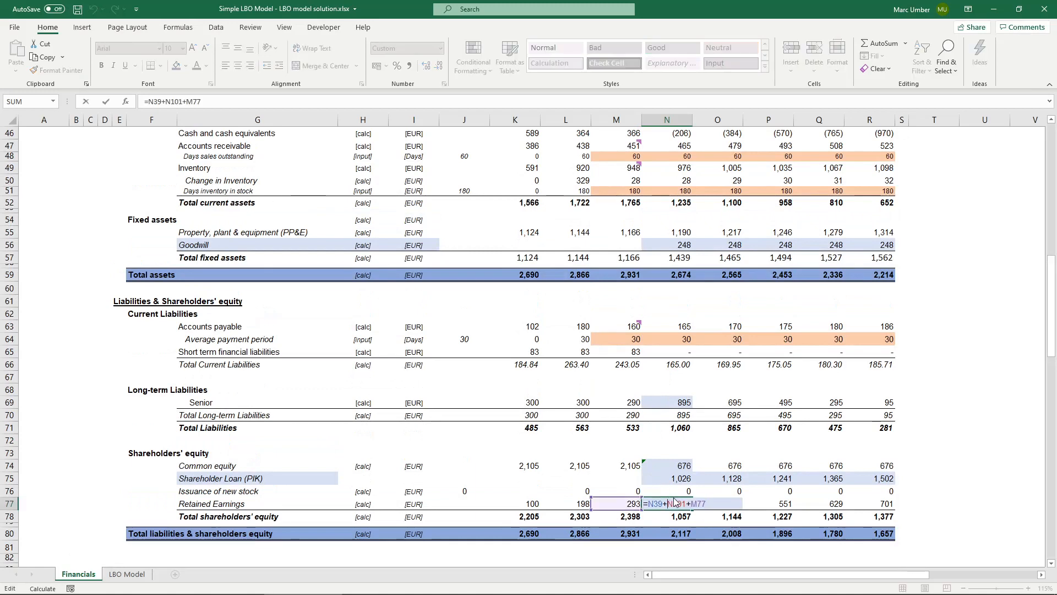
{"action": "key", "text": "Escape"}
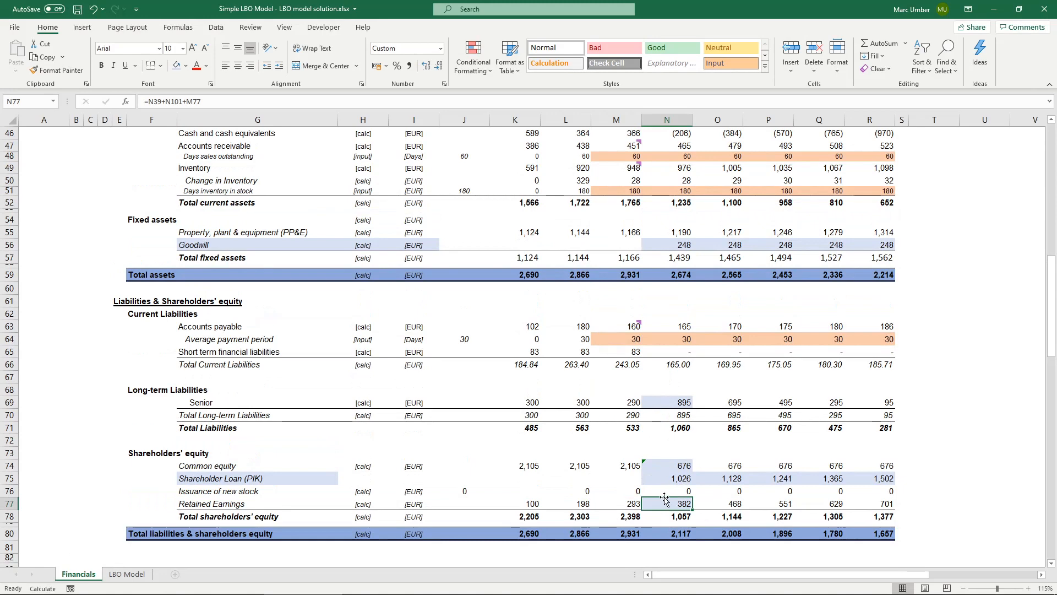
{"action": "type", "text": "="}
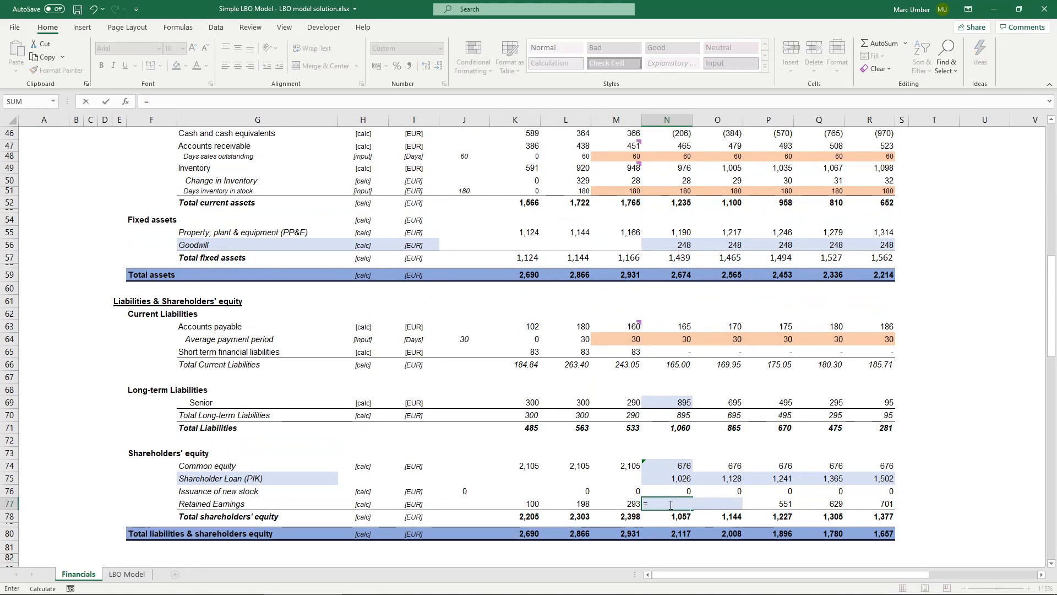
{"action": "scroll", "coordinate": [671, 505], "scroll_direction": "up", "scroll_amount": 9}
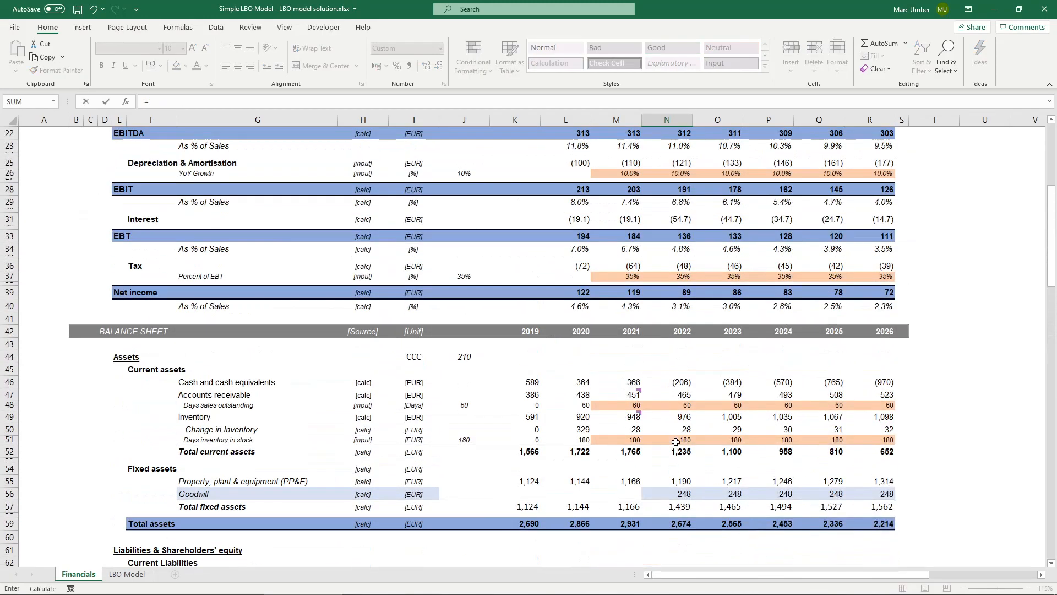
{"action": "scroll", "coordinate": [678, 402], "scroll_direction": "up", "scroll_amount": 1}
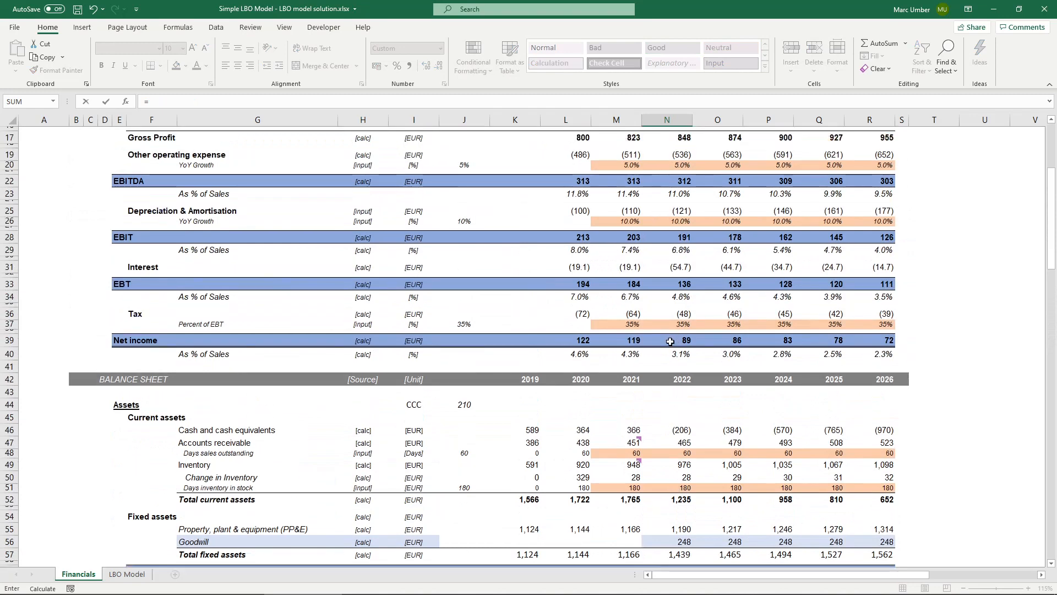
{"action": "left_click", "coordinate": [674, 340]}
{"action": "key", "text": "Return"}
{"action": "scroll", "coordinate": [671, 341], "scroll_direction": "down", "scroll_amount": 9}
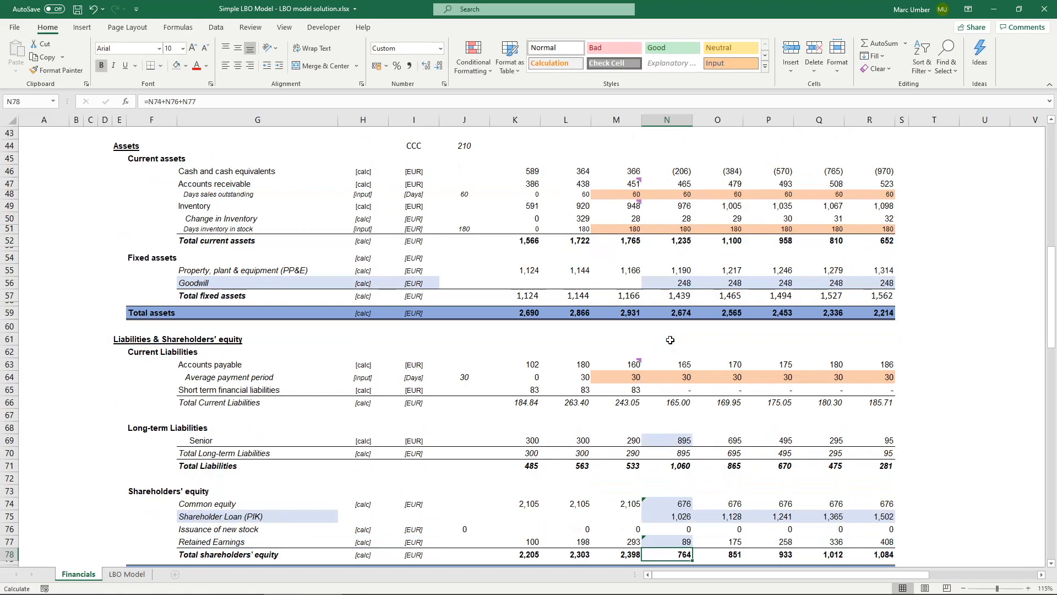
{"action": "scroll", "coordinate": [716, 496], "scroll_direction": "down", "scroll_amount": 2}
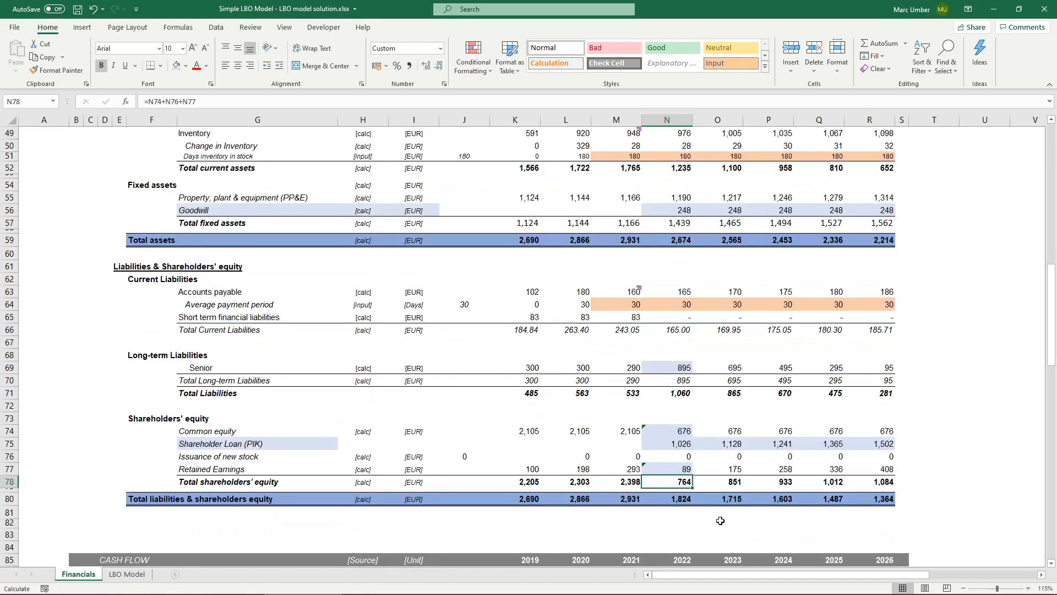
{"action": "double_click", "coordinate": [722, 470]}
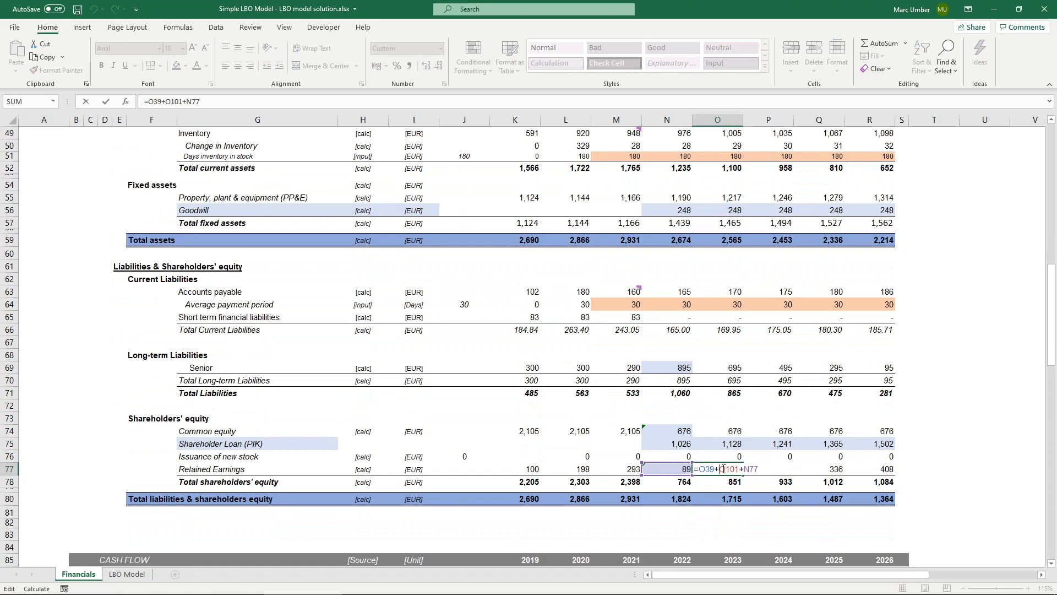
{"action": "key", "text": "Escape"}
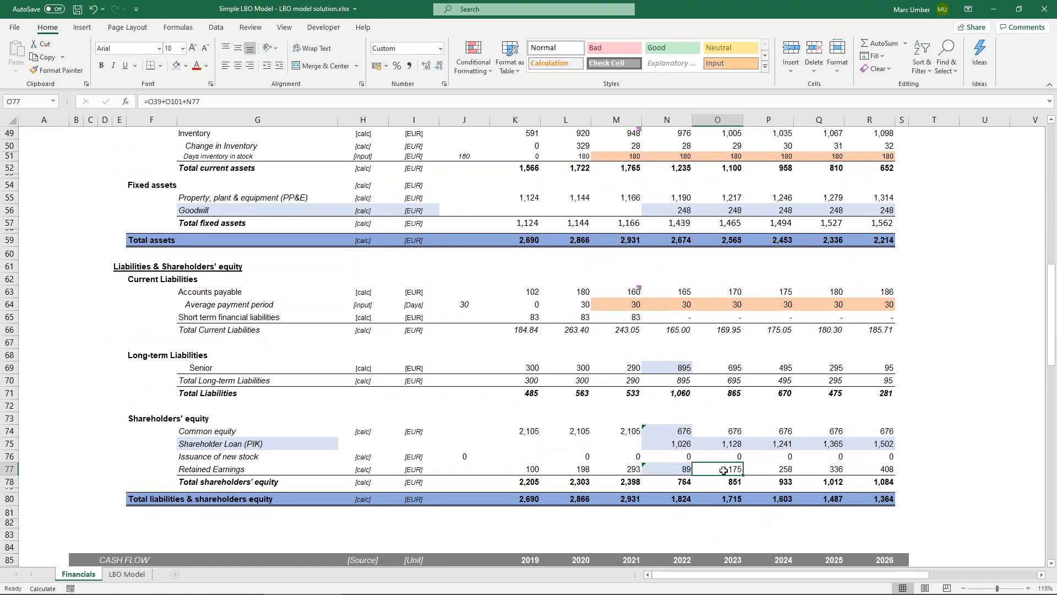
Start rewriting the 2022 Total shareholders' equity formula in N78.
{"action": "left_click", "coordinate": [673, 481]}
{"action": "type", "text": "="}
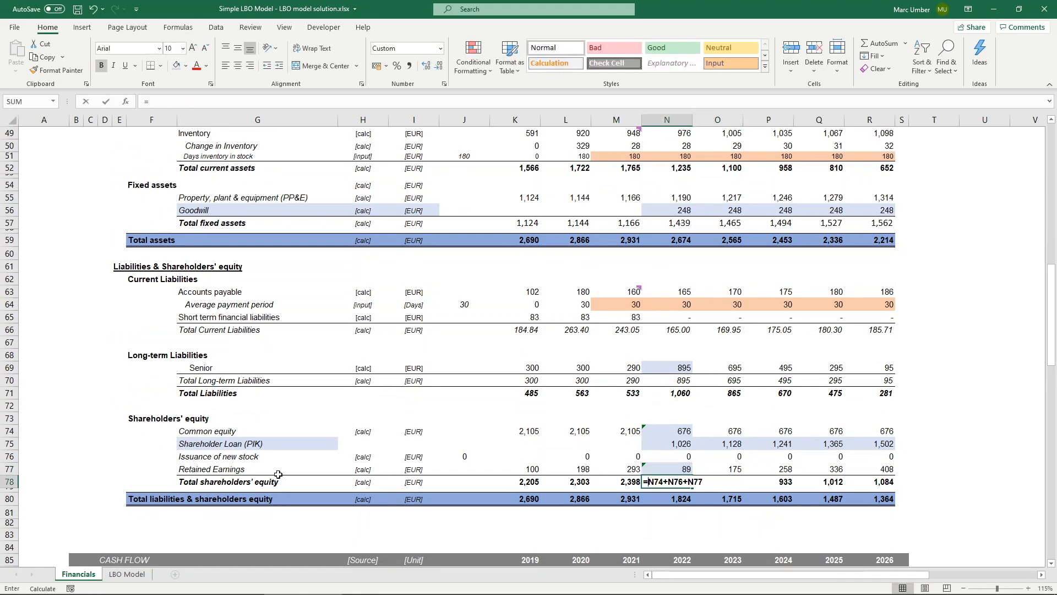
Set the 2022 total shareholders' equity in N78 to =SUM(N74:N77) and copy the formula across through 2026.
{"action": "type", "text": "SUM("}
{"action": "key", "text": "Up"}
{"action": "key", "text": "shift+Up"}
{"action": "key", "text": "shift+Up"}
{"action": "key", "text": "shift+Up"}
{"action": "key", "text": "ctrl+Return"}
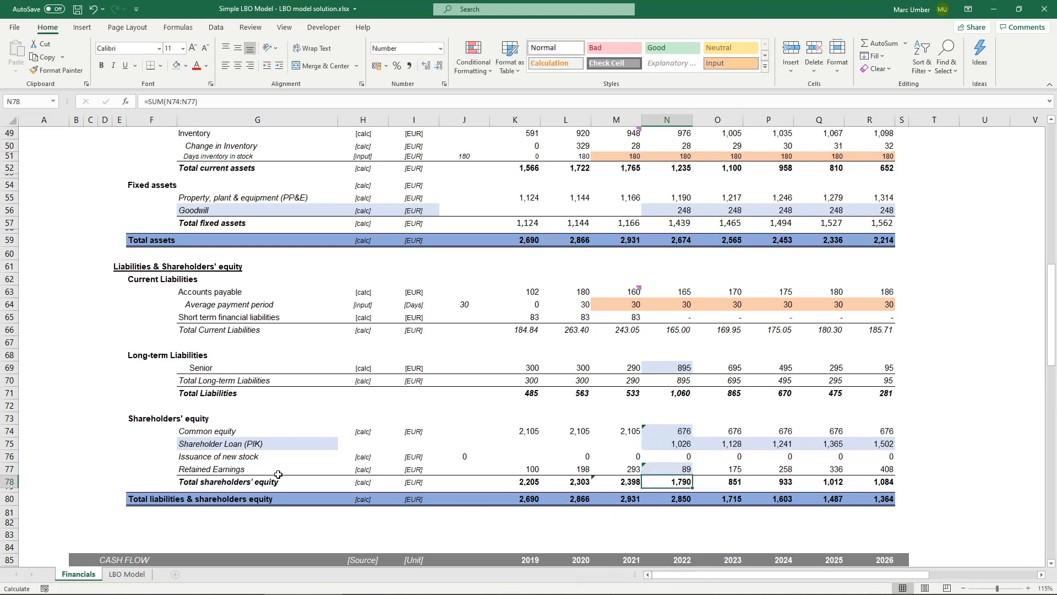
{"action": "left_click_drag", "start_coordinate": [693, 488], "coordinate": [889, 487]}
Check the copied total shareholders' equity formulas in O78 through R78.
{"action": "double_click", "coordinate": [720, 480]}
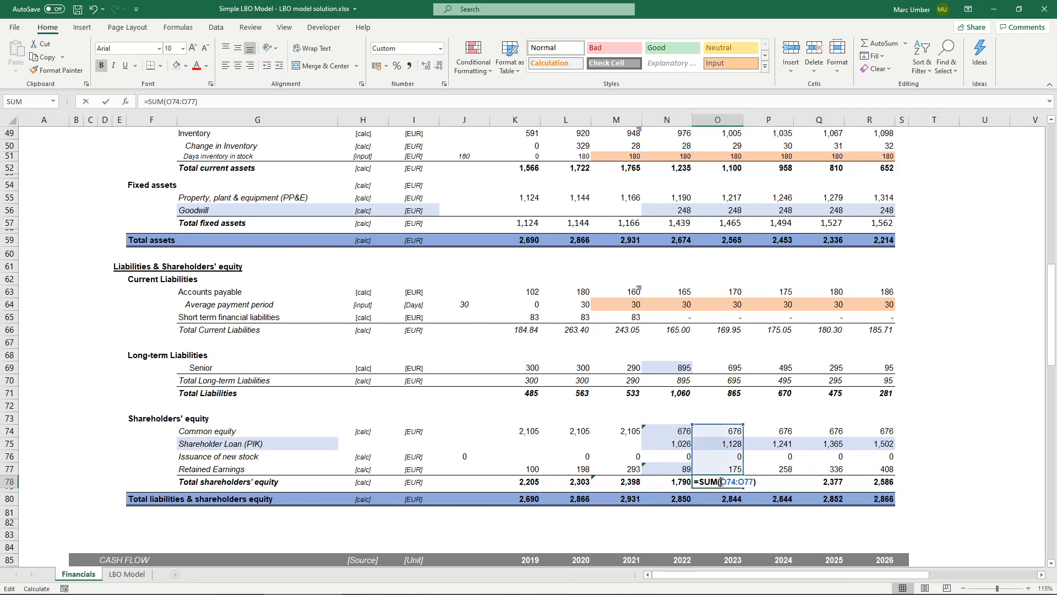
{"action": "left_click", "coordinate": [779, 482]}
{"action": "double_click", "coordinate": [779, 482]}
{"action": "key", "text": "Escape"}
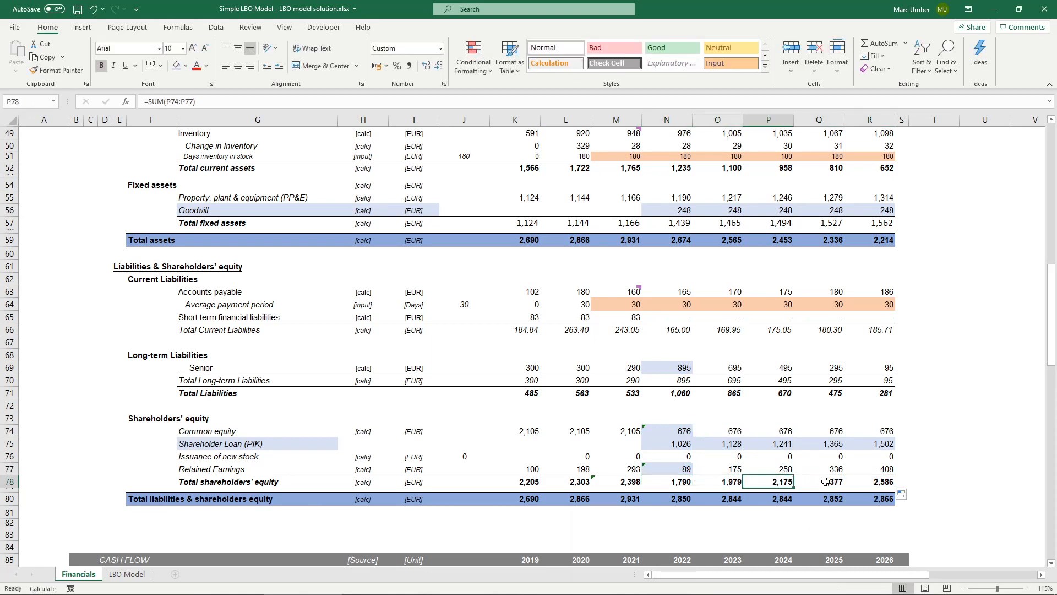
{"action": "double_click", "coordinate": [821, 482]}
{"action": "key", "text": "Escape"}
{"action": "double_click", "coordinate": [884, 482]}
{"action": "key", "text": "Escape"}
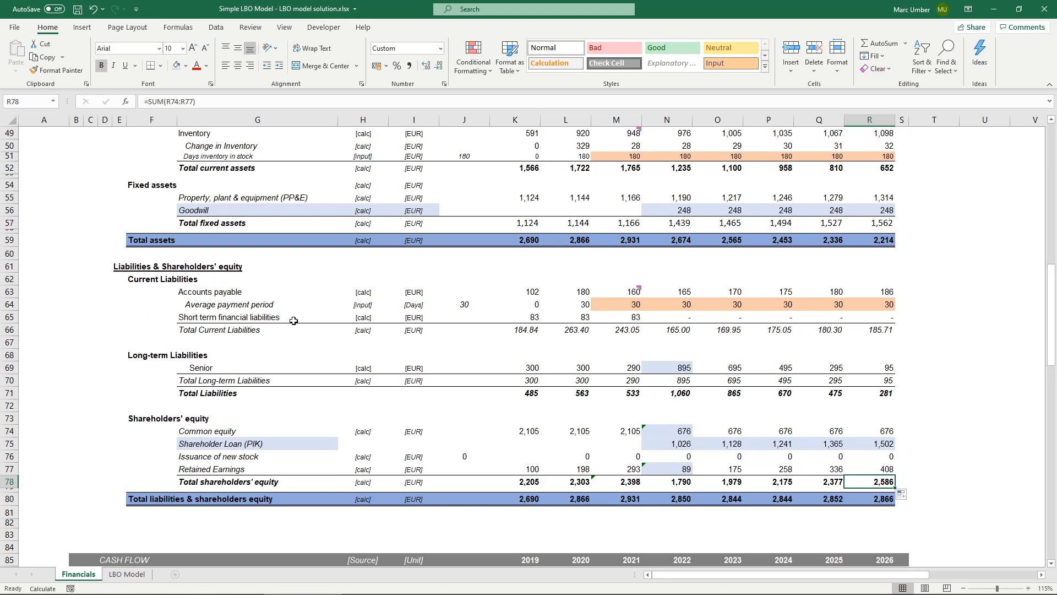
Shade the short term financial liabilities for 2022 to 2026 (N65:R65) light blue.
{"action": "left_click", "coordinate": [678, 316]}
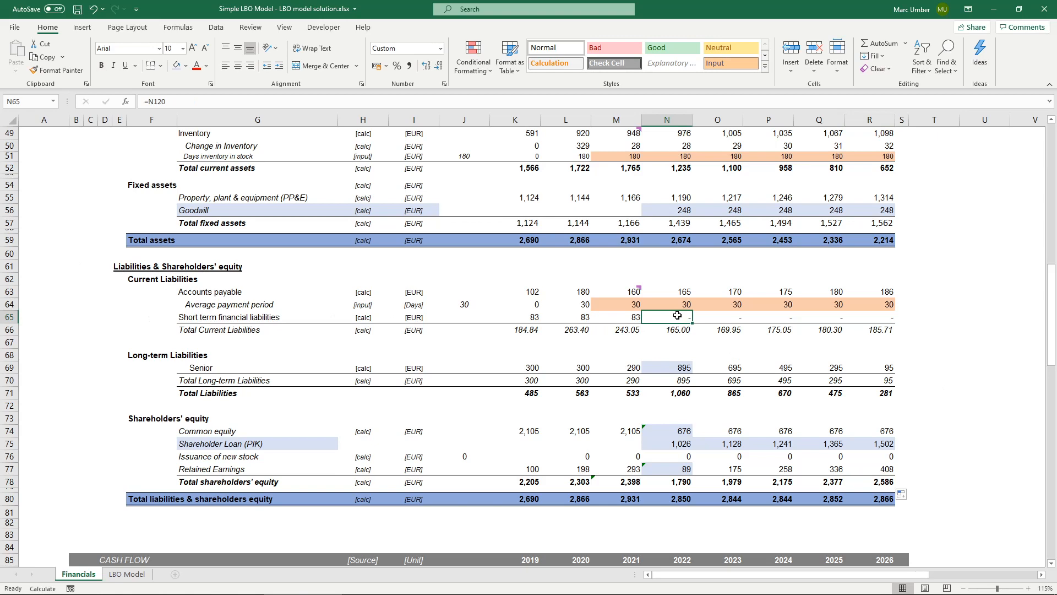
{"action": "left_click", "coordinate": [864, 316], "text": "shift"}
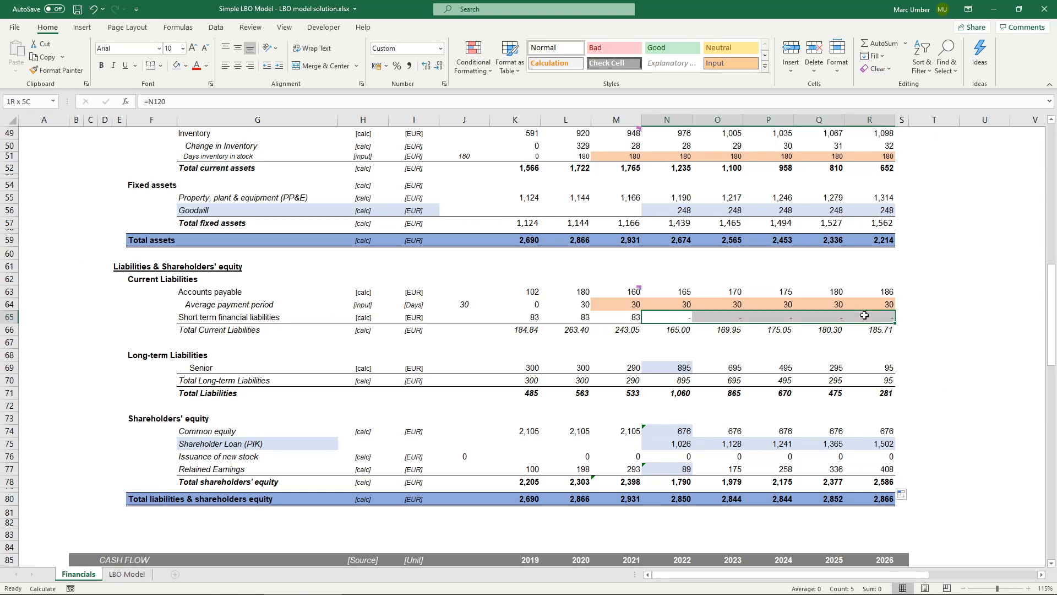
{"action": "left_click", "coordinate": [177, 65]}
Inspect the 2022 total current liabilities formula and the senior debt formulas for 2022 to 2026.
{"action": "left_click", "coordinate": [689, 333]}
{"action": "key", "text": "F2"}
{"action": "key", "text": "Escape"}
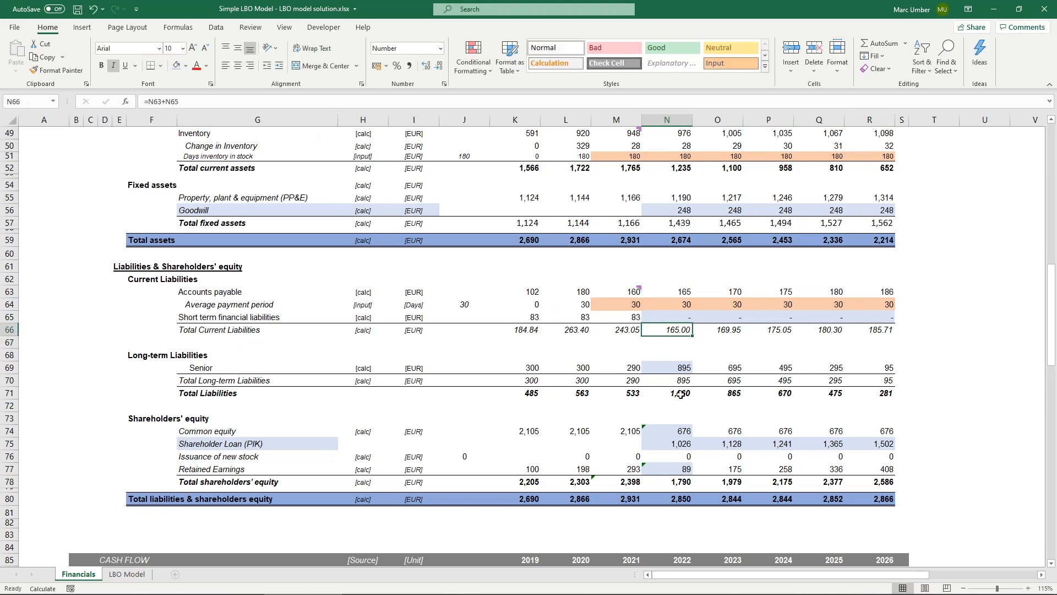
{"action": "left_click", "coordinate": [667, 368]}
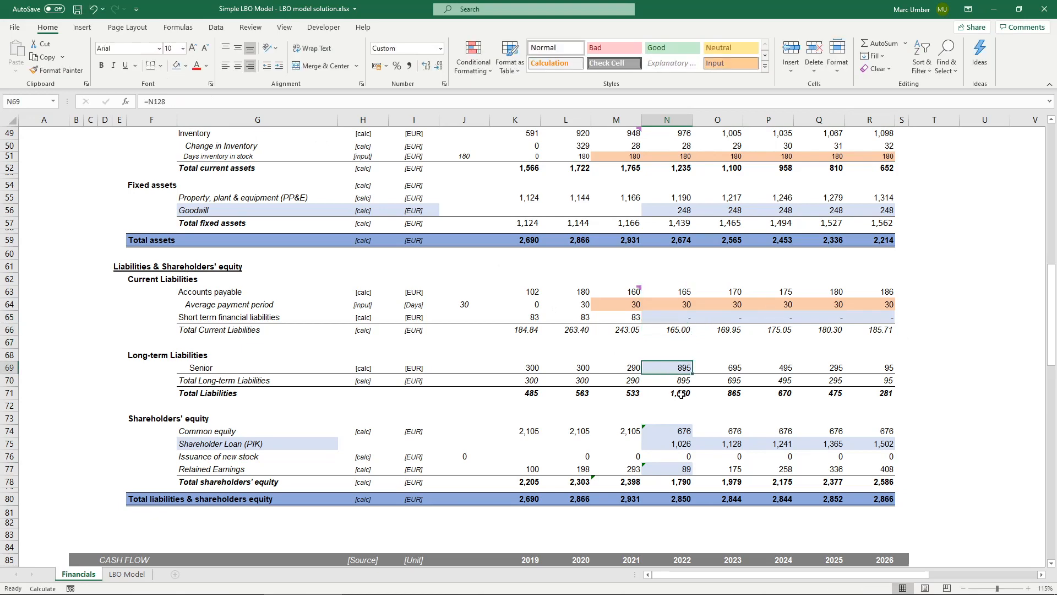
{"action": "left_click", "coordinate": [718, 367]}
{"action": "left_click", "coordinate": [781, 368]}
{"action": "left_click", "coordinate": [840, 366]}
{"action": "left_click", "coordinate": [876, 367]}
Inspect the 2022 total liabilities formula and the total liabilities & shareholders' equity formulas for 2022 and 2026.
{"action": "left_click", "coordinate": [669, 392]}
{"action": "key", "text": "F2"}
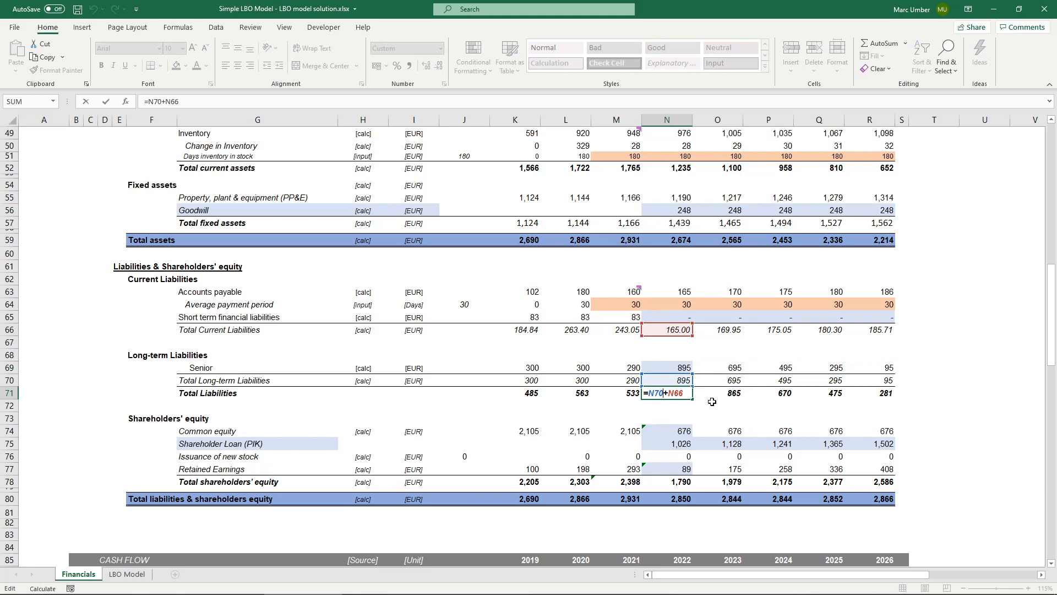
{"action": "key", "text": "Escape"}
{"action": "left_click", "coordinate": [683, 496]}
{"action": "key", "text": "F2"}
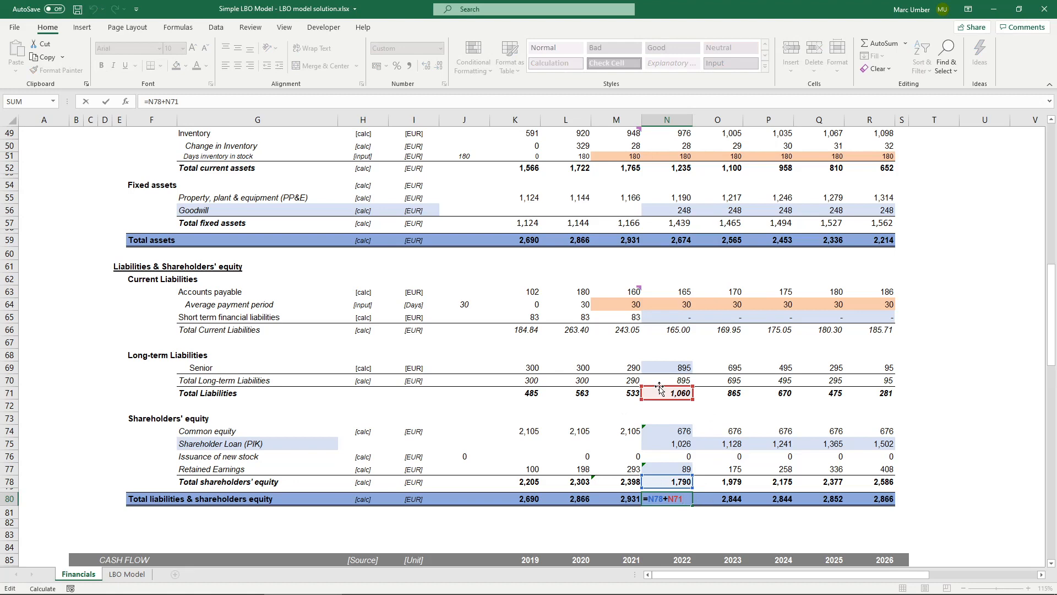
{"action": "key", "text": "Escape"}
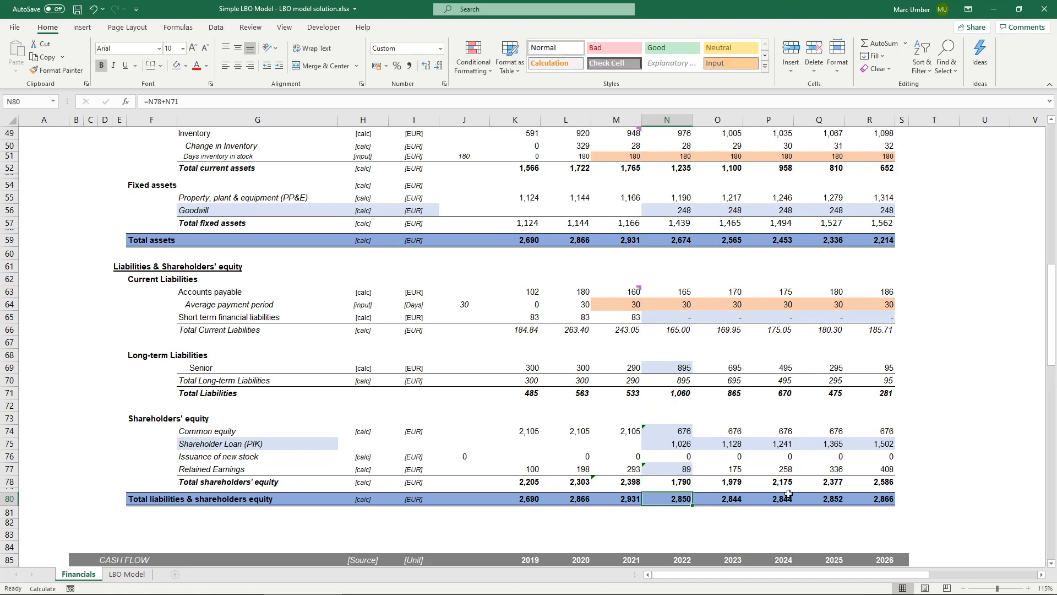
{"action": "left_click", "coordinate": [884, 498]}
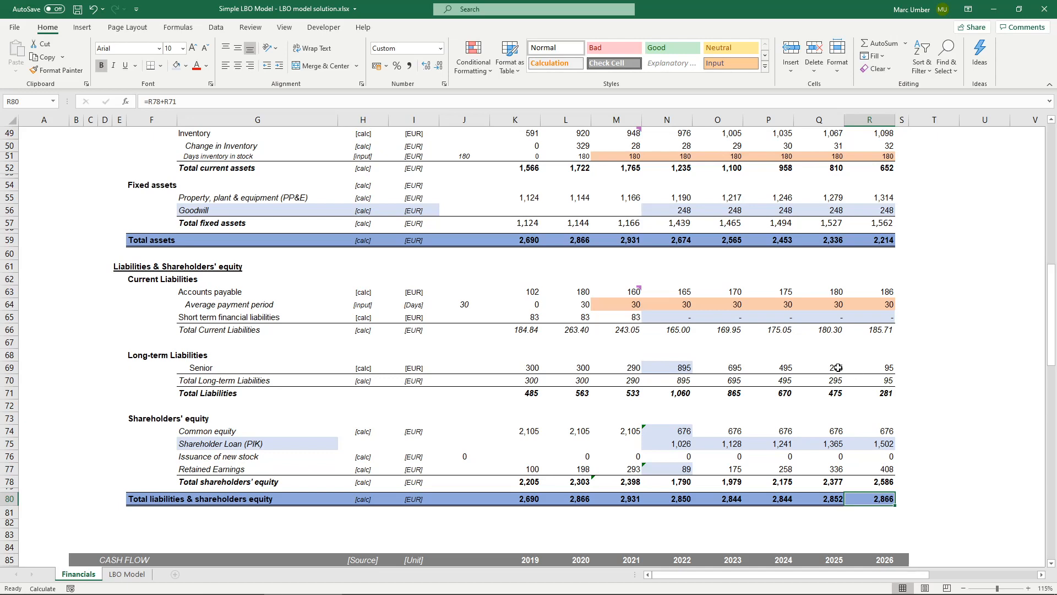
Check the 2022 cash and cash equivalents formula and shade that row from 2022 to 2026 (N46:R46) light blue.
{"action": "scroll", "coordinate": [837, 367], "scroll_direction": "up", "scroll_amount": 4}
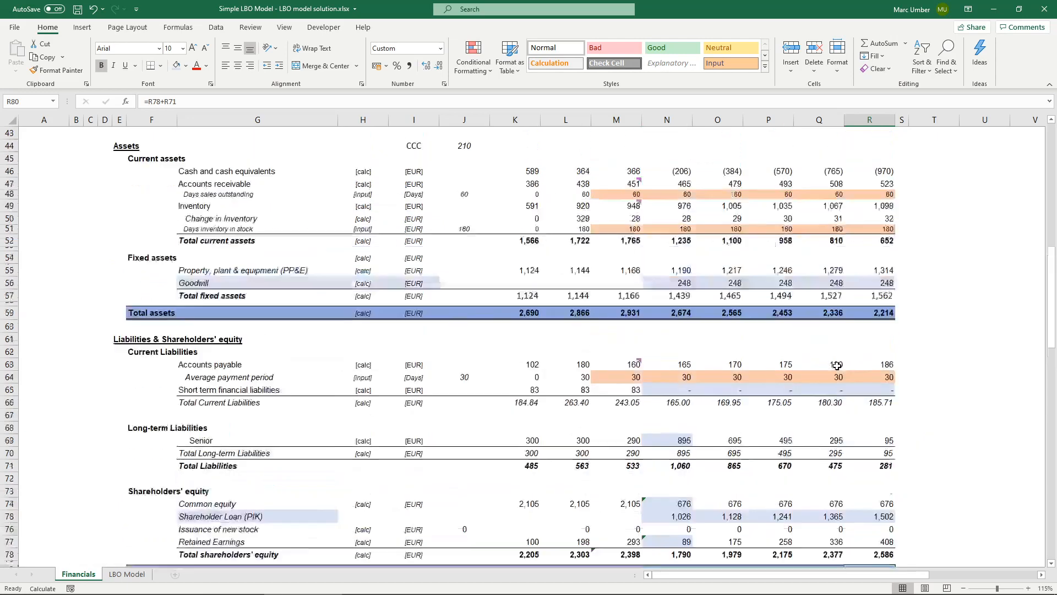
{"action": "key", "text": "alt+space"}
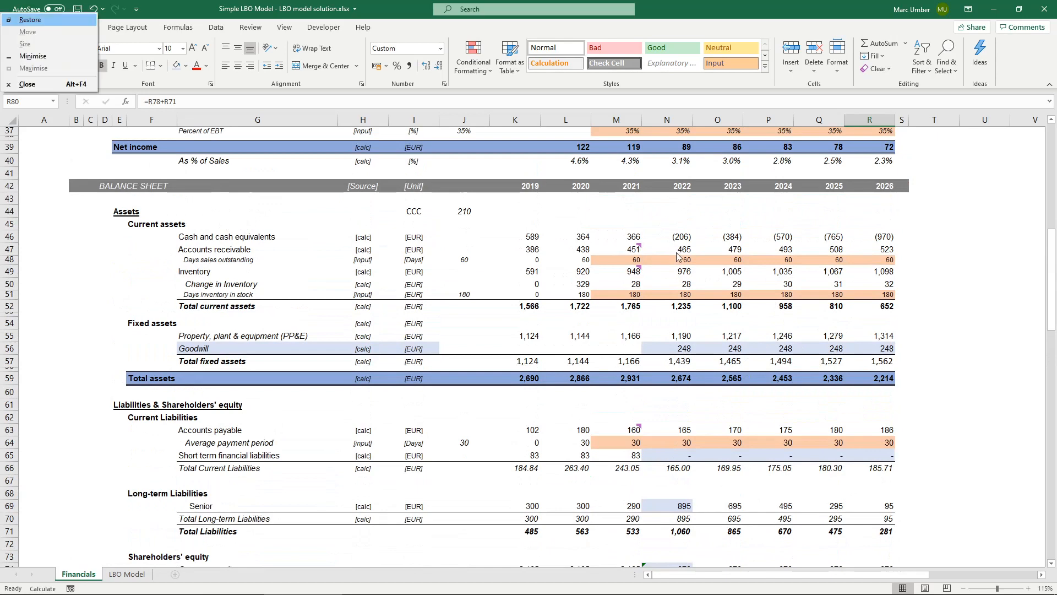
{"action": "key", "text": "Escape"}
{"action": "left_click", "coordinate": [675, 237]}
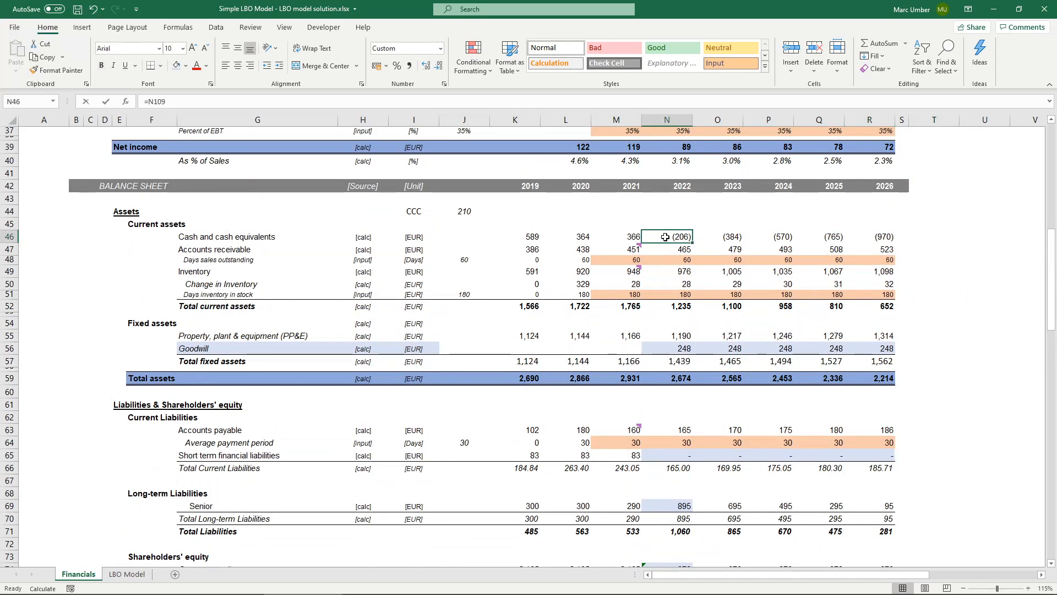
{"action": "double_click", "coordinate": [665, 236]}
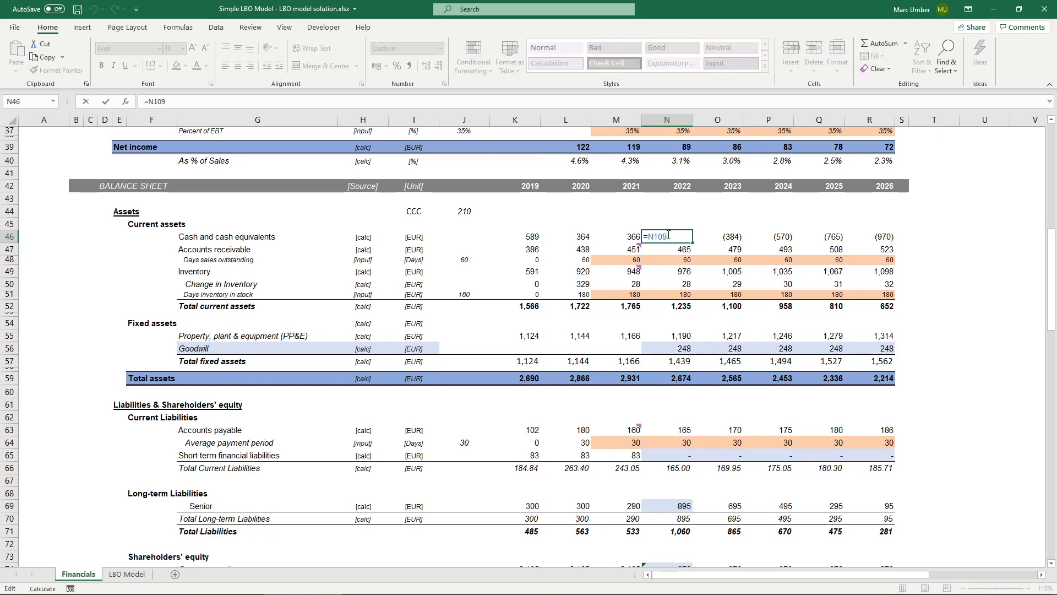
{"action": "key", "text": "Escape"}
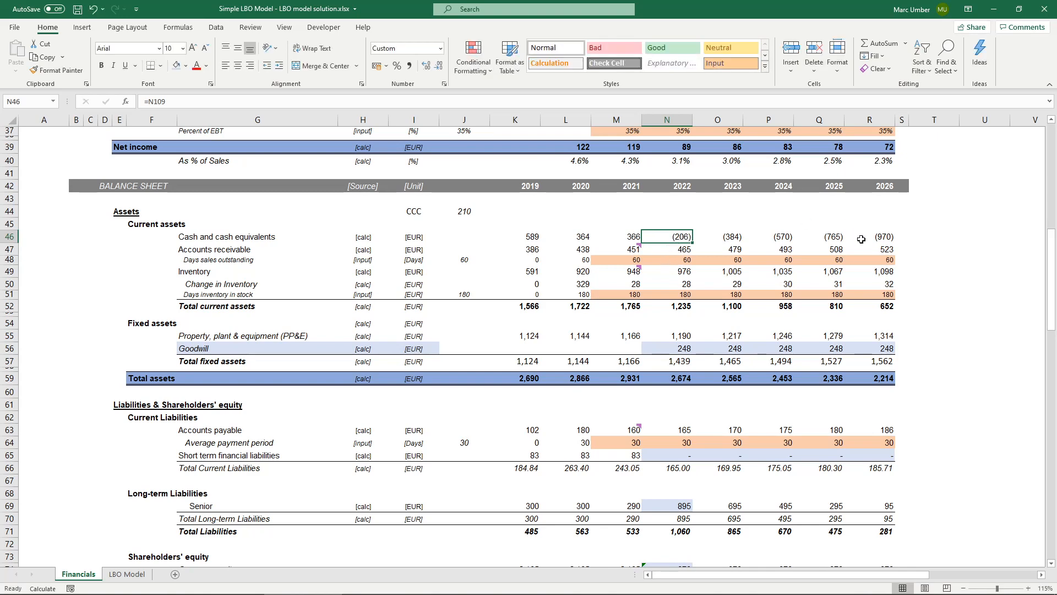
{"action": "left_click", "coordinate": [881, 237], "text": "shift"}
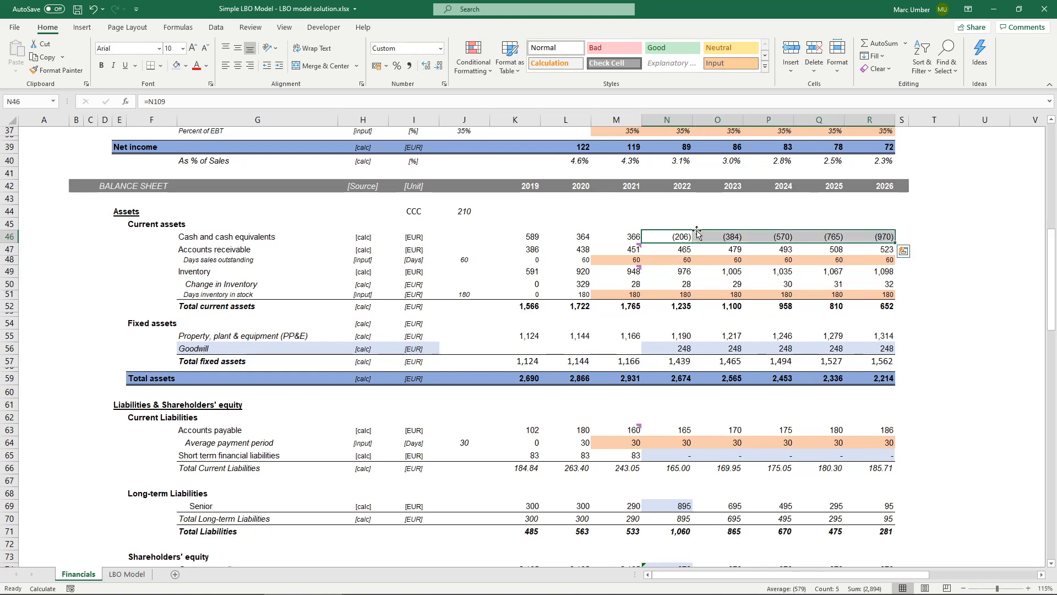
{"action": "left_click", "coordinate": [177, 72]}
{"action": "left_click", "coordinate": [661, 235]}
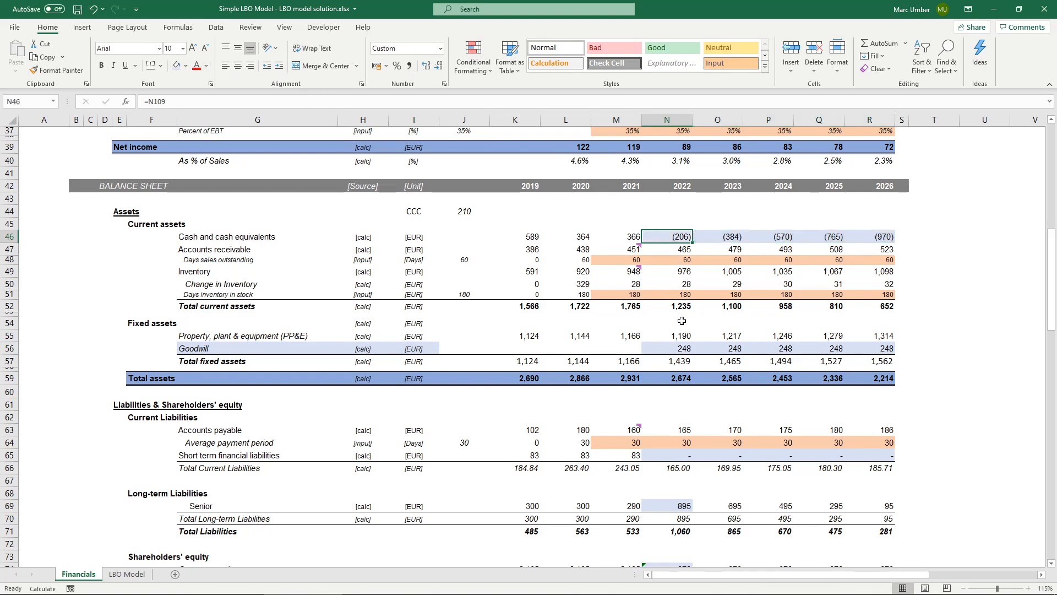
Review the cash flow statement, examining the 2022 cash increase/decrease formula, the financing activities row and the short term financial liabilities label.
{"action": "scroll", "coordinate": [662, 275], "scroll_direction": "down", "scroll_amount": 15}
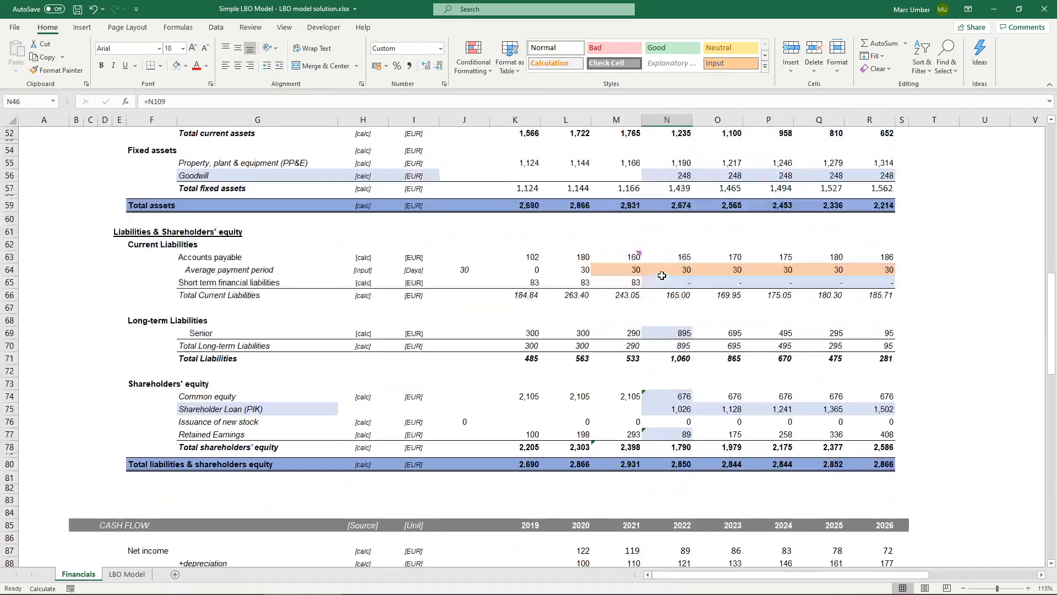
{"action": "scroll", "coordinate": [661, 276], "scroll_direction": "down", "scroll_amount": 4}
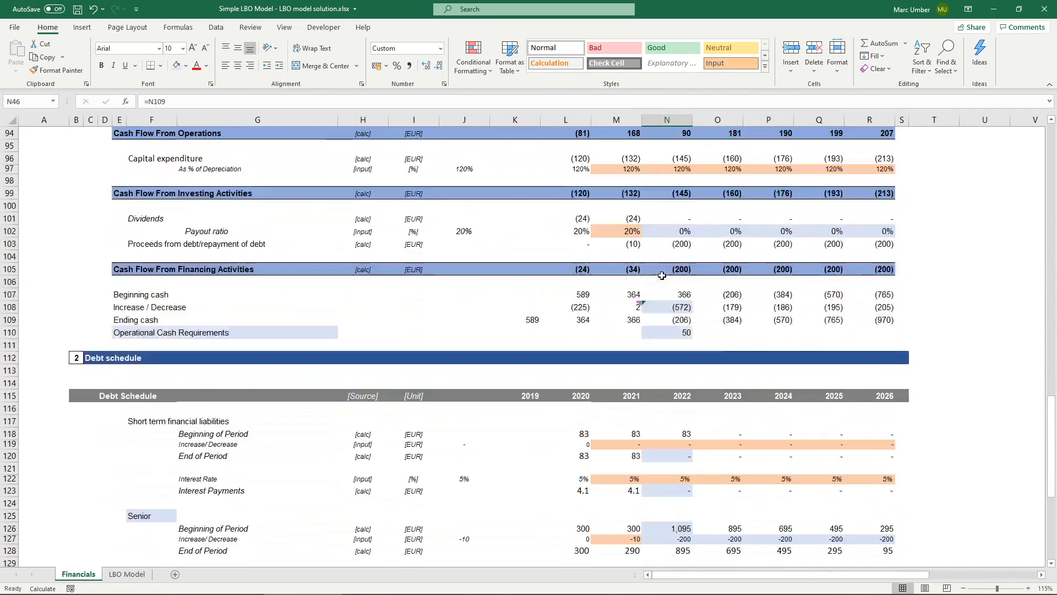
{"action": "scroll", "coordinate": [661, 275], "scroll_direction": "up", "scroll_amount": 4}
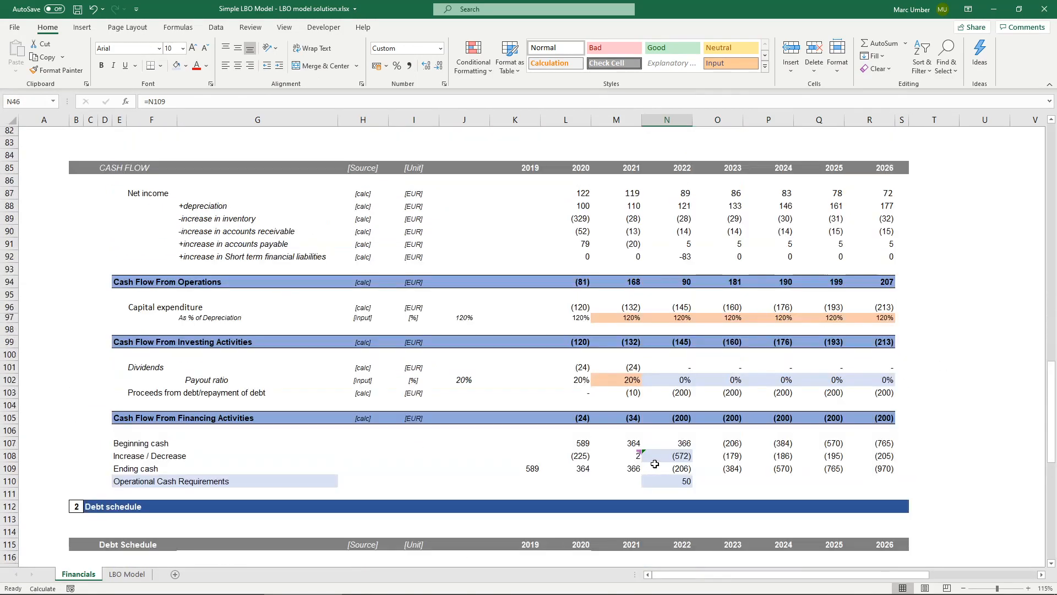
{"action": "left_click", "coordinate": [666, 458]}
{"action": "scroll", "coordinate": [670, 270], "scroll_direction": "up", "scroll_amount": 1}
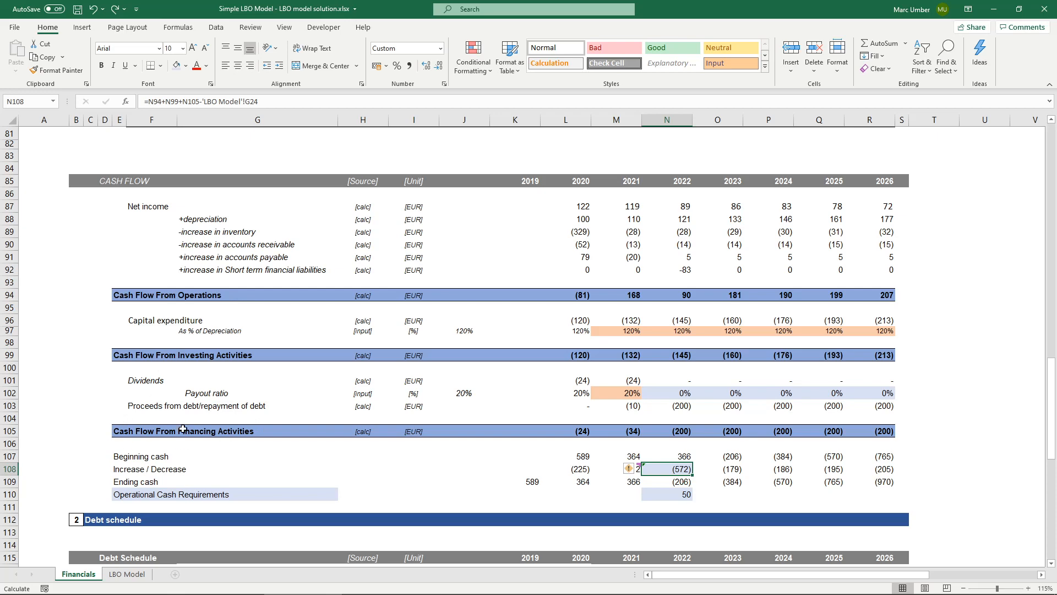
{"action": "left_click", "coordinate": [257, 434]}
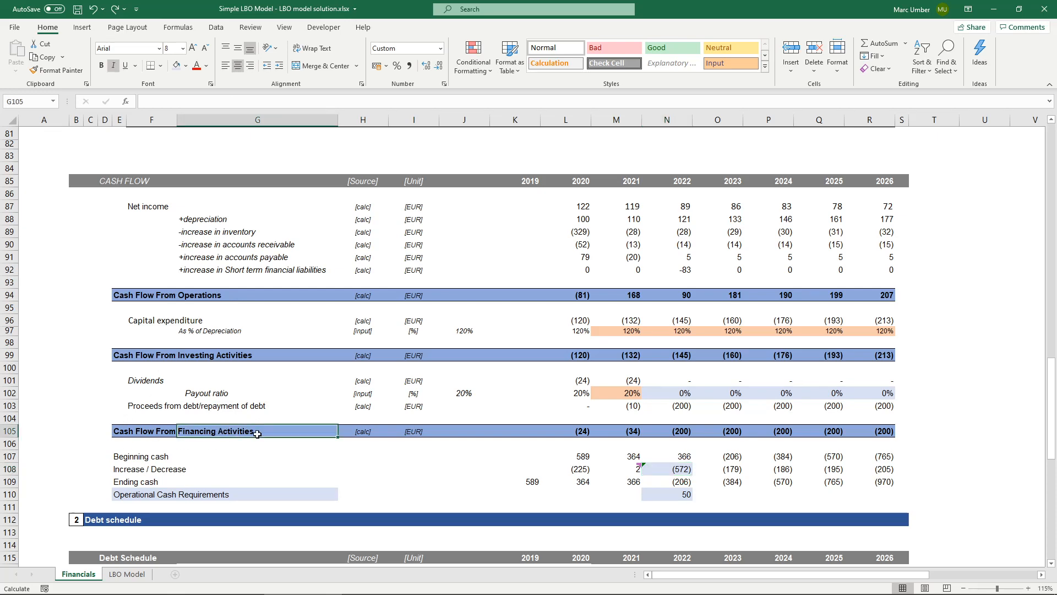
{"action": "left_click", "coordinate": [226, 270]}
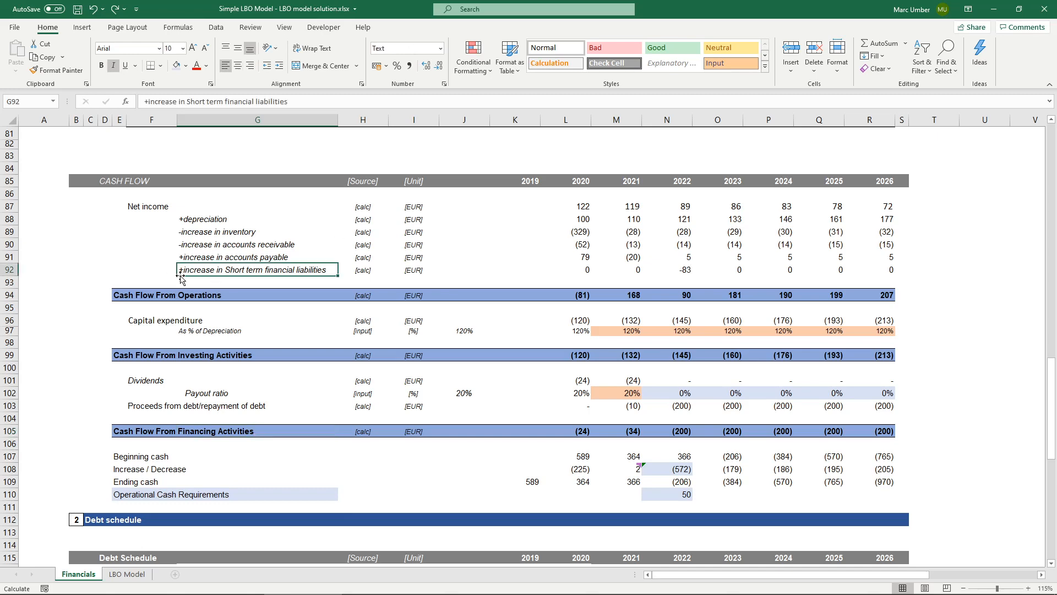
Link the 2022 increase in short term financial liabilities (N92) to the shareholder loan's PIK "Payments" with =N143.
{"action": "left_click", "coordinate": [689, 270]}
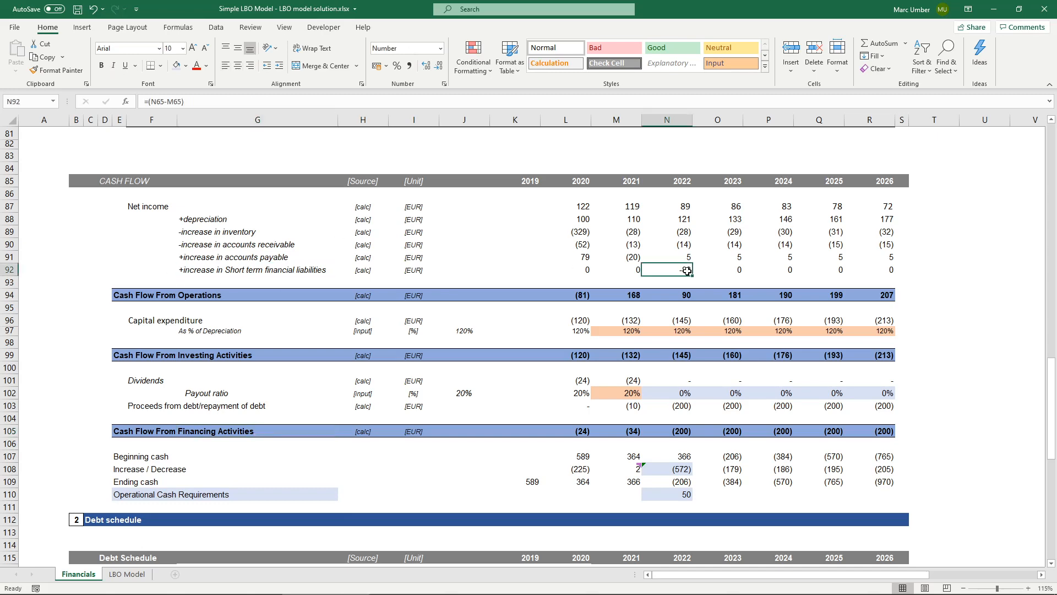
{"action": "type", "text": "="}
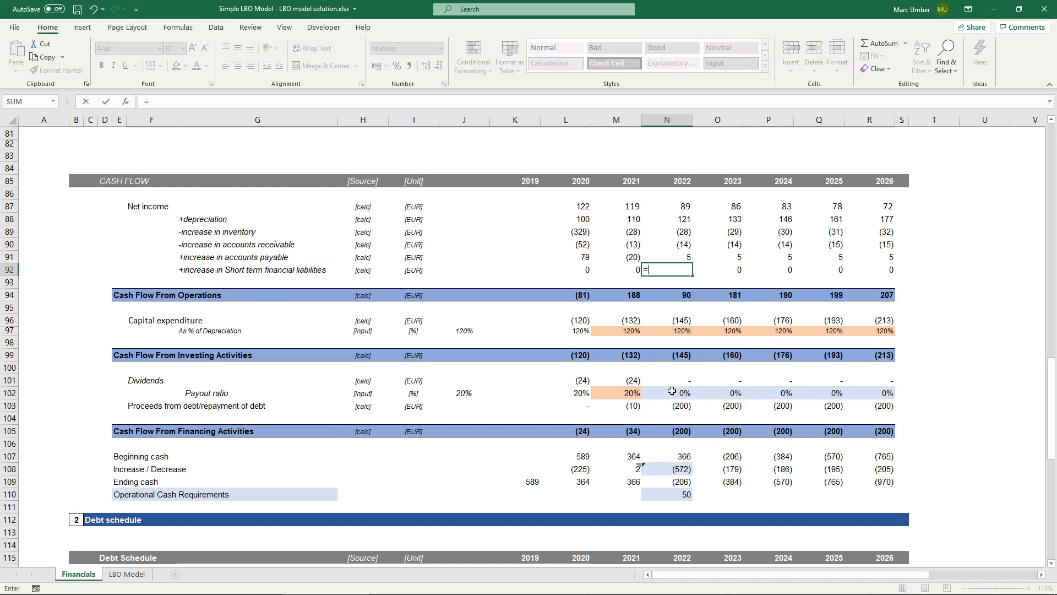
{"action": "scroll", "coordinate": [669, 409], "scroll_direction": "down", "scroll_amount": 6}
{"action": "scroll", "coordinate": [670, 408], "scroll_direction": "down", "scroll_amount": 6}
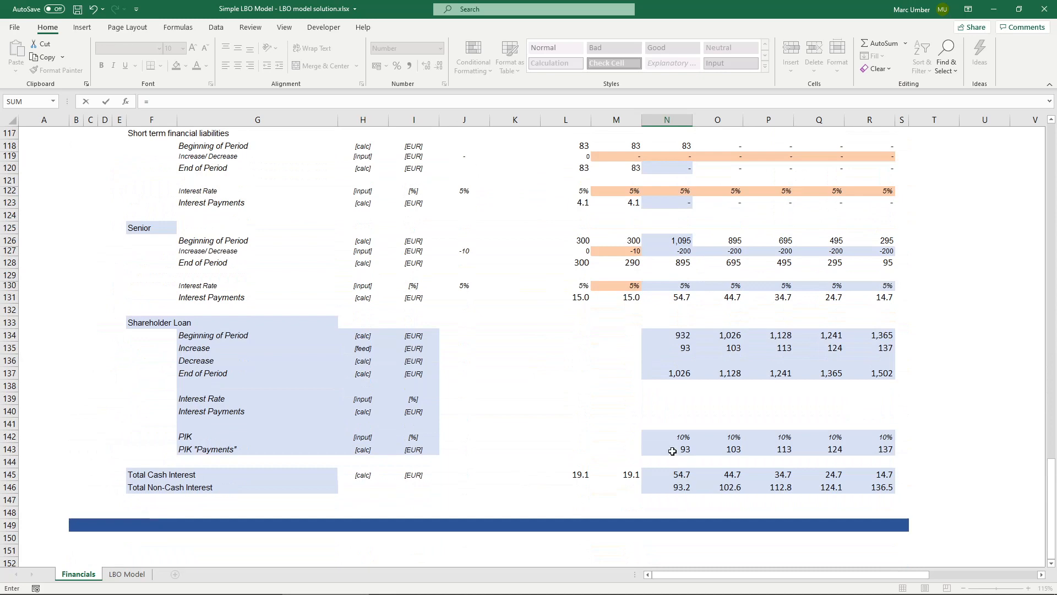
{"action": "left_click", "coordinate": [676, 451]}
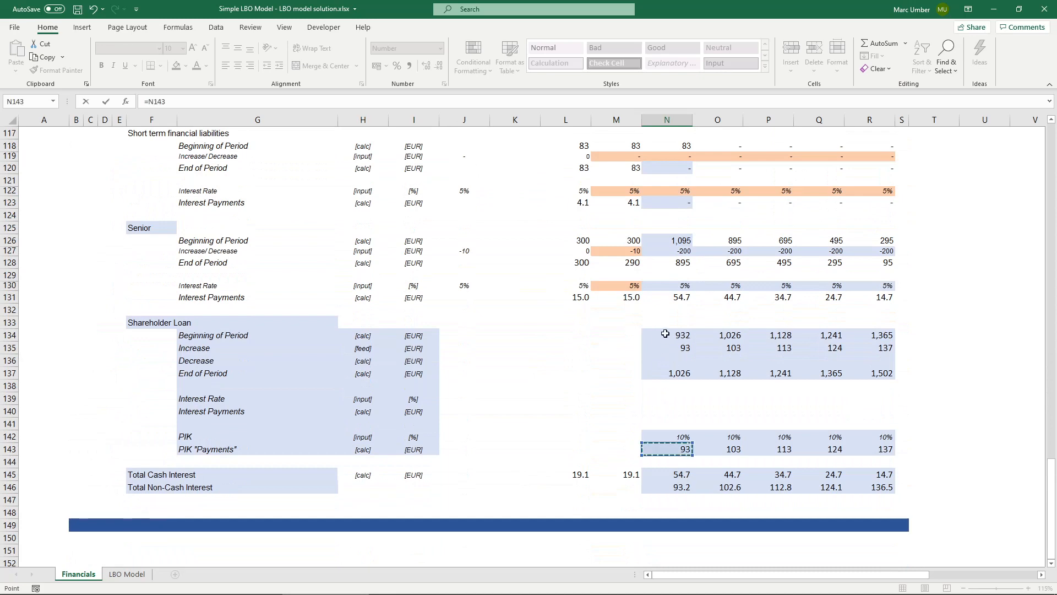
{"action": "key", "text": "Return"}
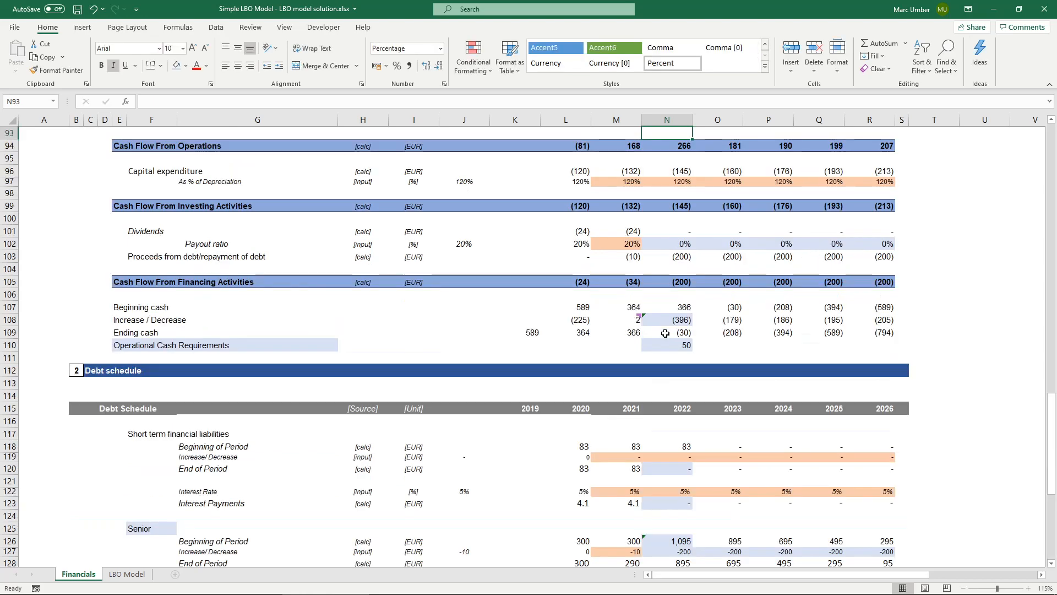
Shade N92 light blue and copy its PIK payments link across through 2026.
{"action": "scroll", "coordinate": [666, 333], "scroll_direction": "up", "scroll_amount": 4}
{"action": "left_click", "coordinate": [667, 269]}
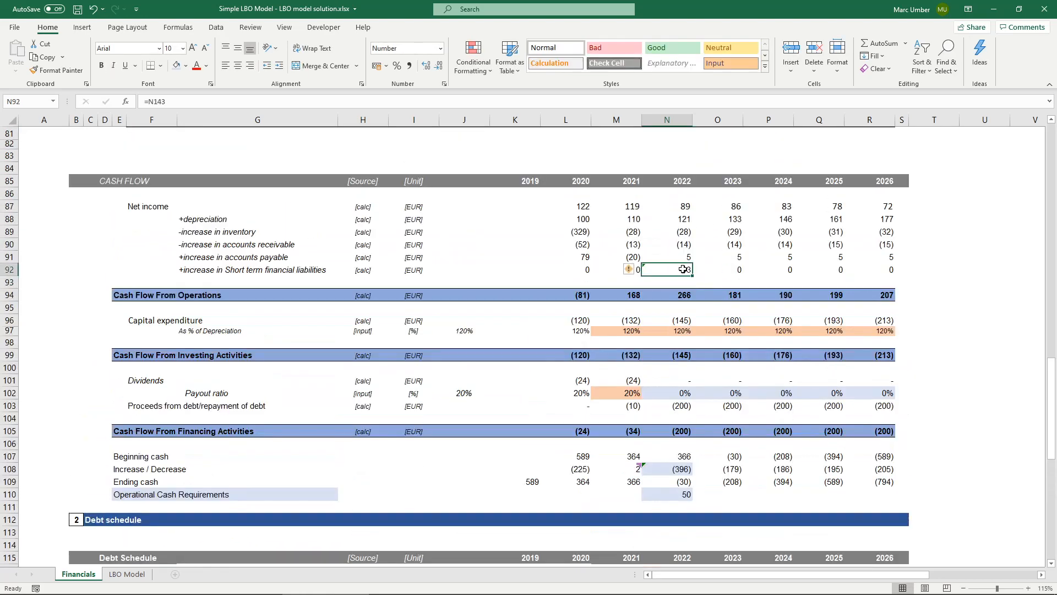
{"action": "left_click", "coordinate": [176, 66]}
{"action": "left_click_drag", "start_coordinate": [694, 275], "coordinate": [890, 275]}
{"action": "left_click", "coordinate": [672, 270]}
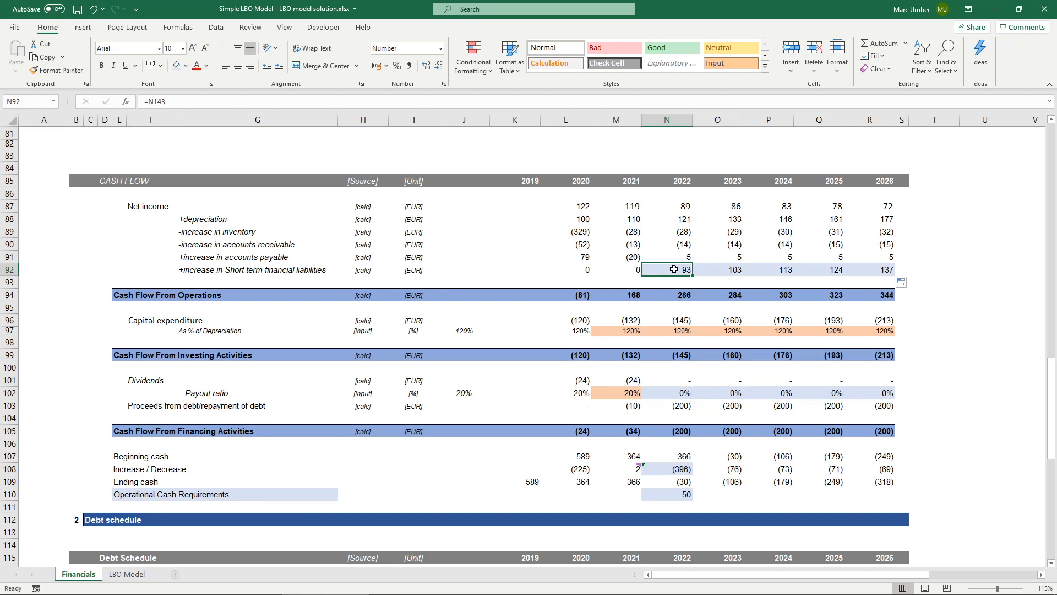
Review the 2022 operating cash flow, the row 92 links and the 2026 total assets to check that the balance sheet balances.
{"action": "left_click", "coordinate": [669, 295]}
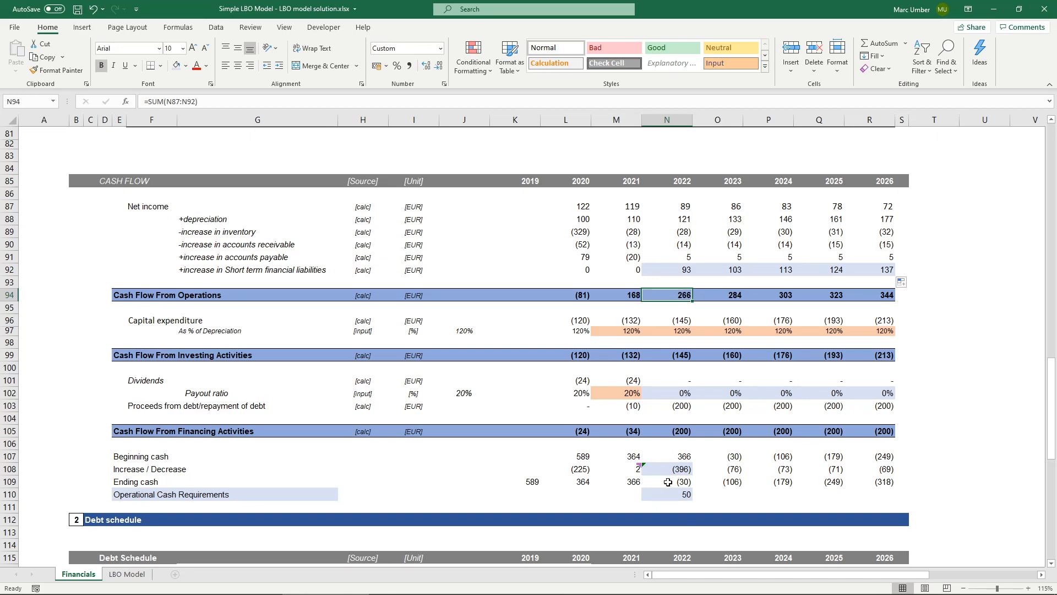
{"action": "scroll", "coordinate": [668, 482], "scroll_direction": "up", "scroll_amount": 1}
{"action": "left_click", "coordinate": [677, 280]}
{"action": "left_click", "coordinate": [868, 282]}
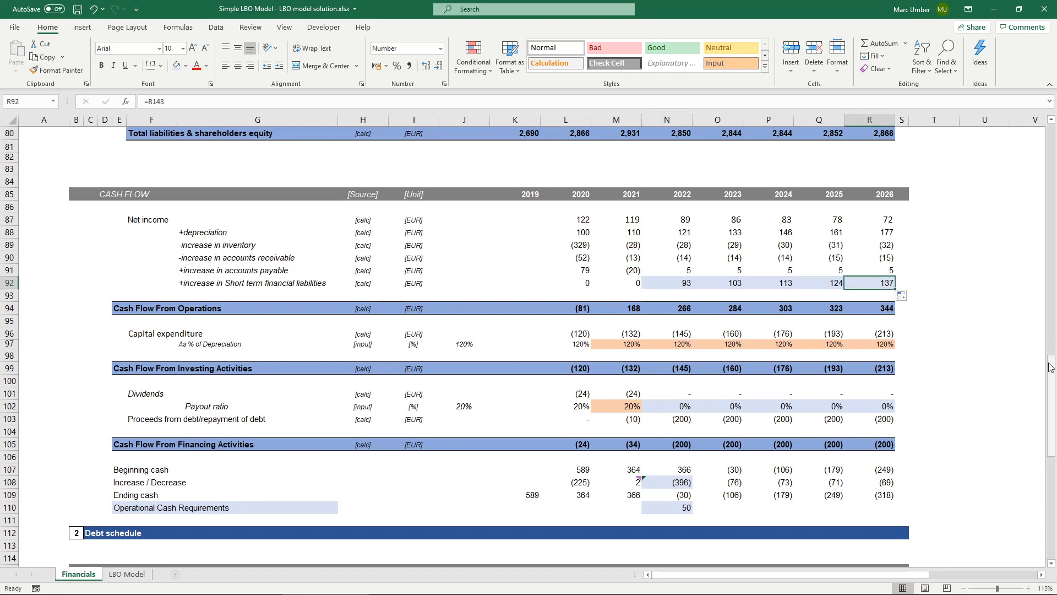
{"action": "left_click_drag", "start_coordinate": [1051, 374], "coordinate": [1035, 270]}
{"action": "left_click", "coordinate": [885, 300]}
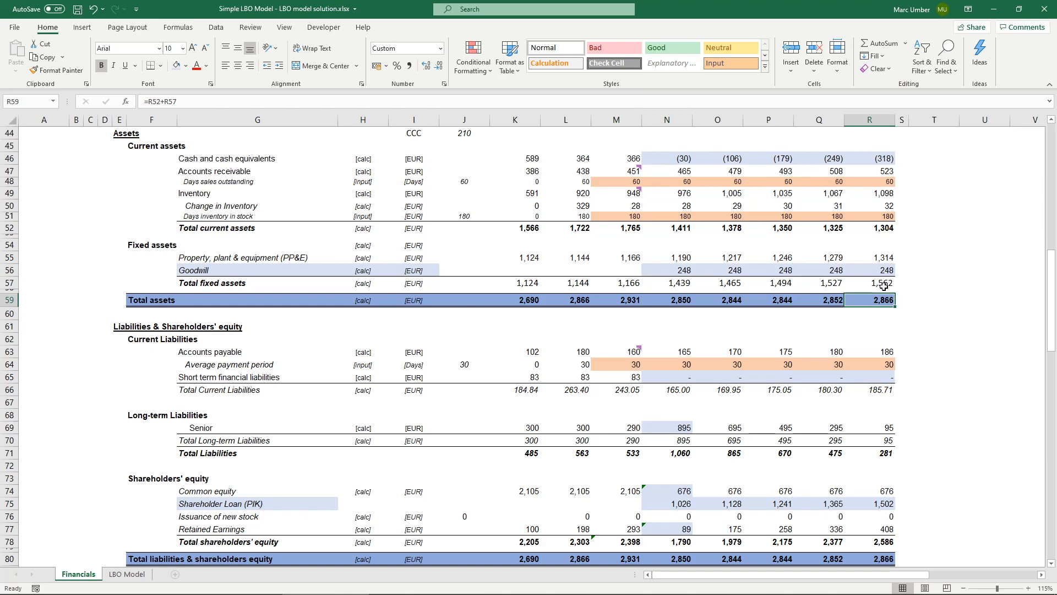
Compare 2026 total assets with the total liabilities & shareholders equity formula in R80, and review the debt schedule on the Financials sheet.
{"action": "scroll", "coordinate": [877, 306], "scroll_direction": "up", "scroll_amount": 1}
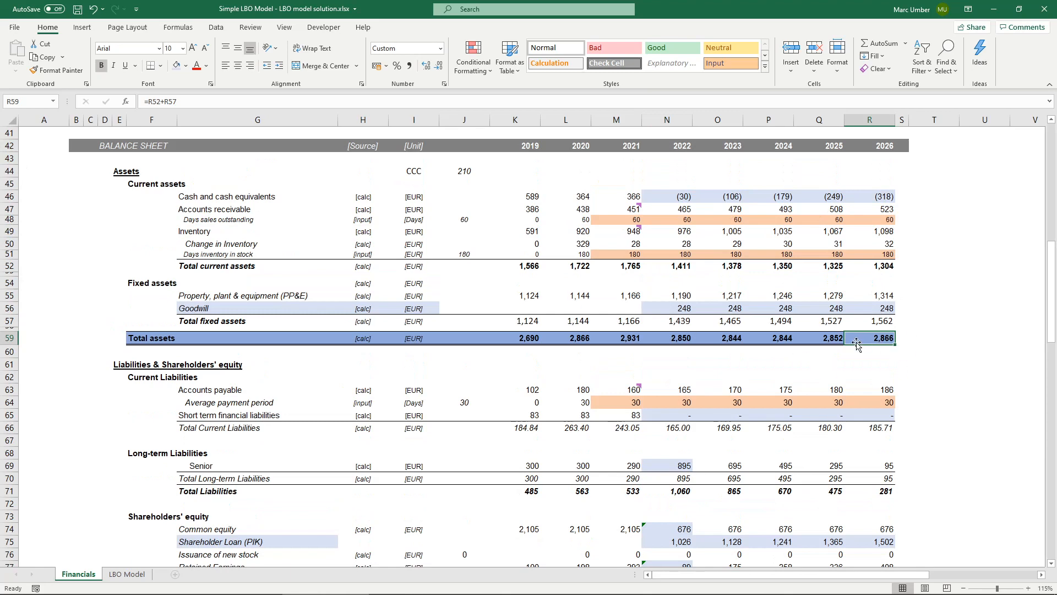
{"action": "scroll", "coordinate": [931, 348], "scroll_direction": "down", "scroll_amount": 2}
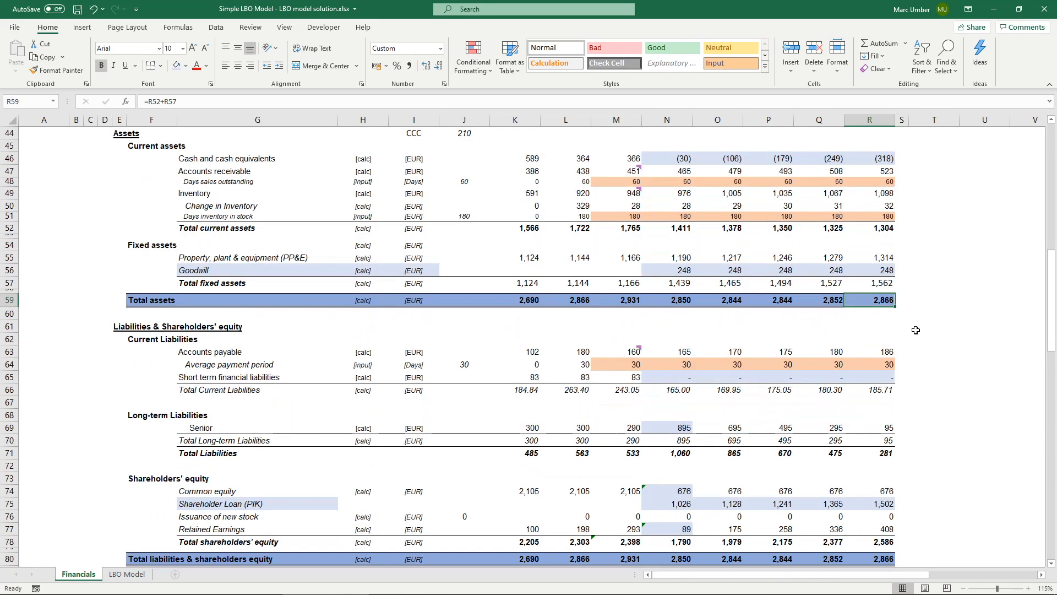
{"action": "left_click", "coordinate": [874, 522]}
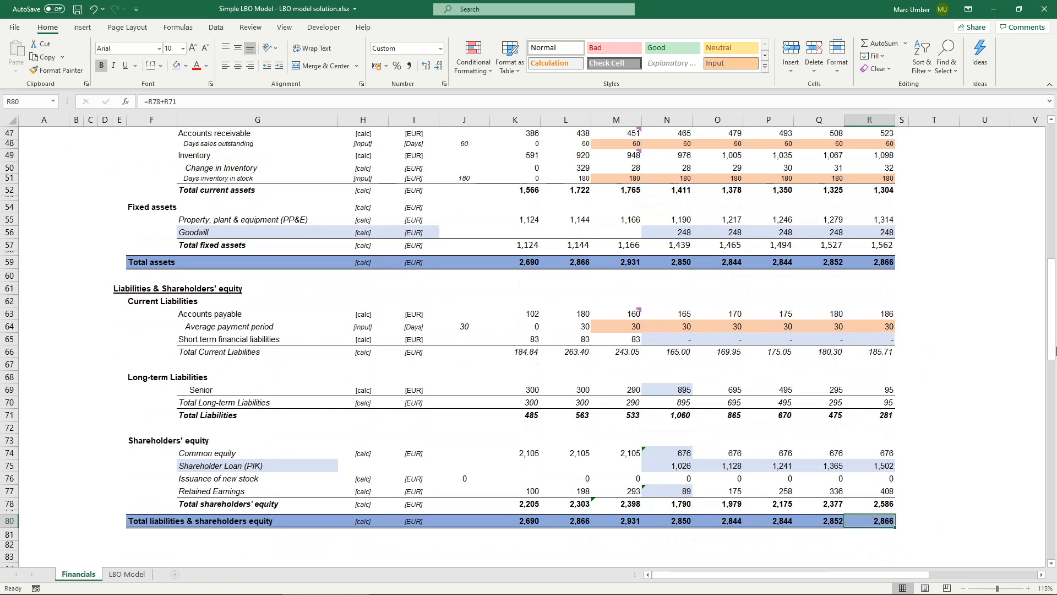
{"action": "left_click_drag", "start_coordinate": [1053, 327], "coordinate": [1056, 528]}
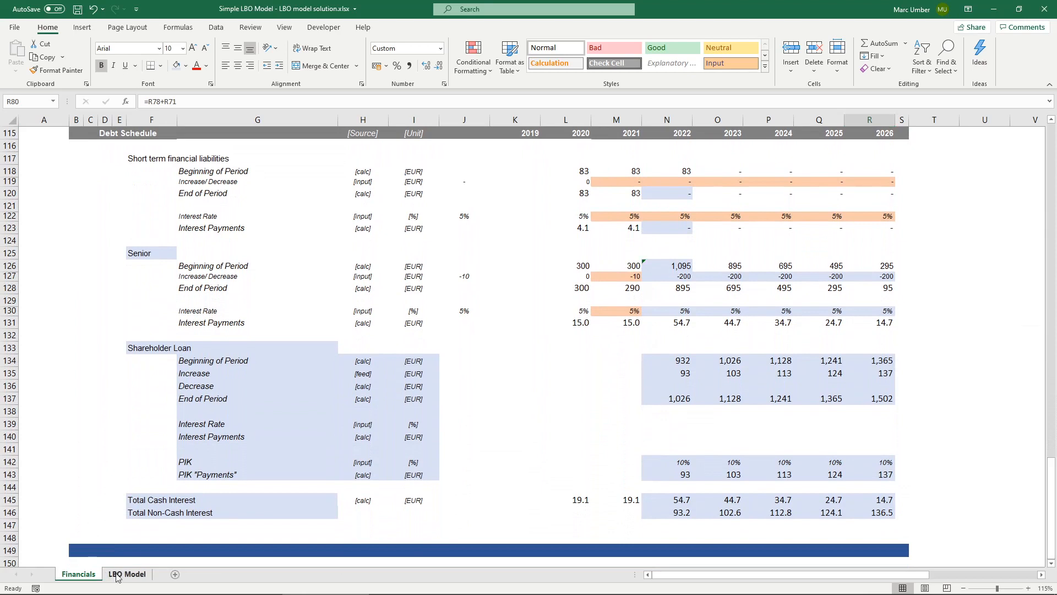
Open the LBO Model sheet and expand the collapsed section 7, LBO - Exit Value.
{"action": "left_click", "coordinate": [126, 574]}
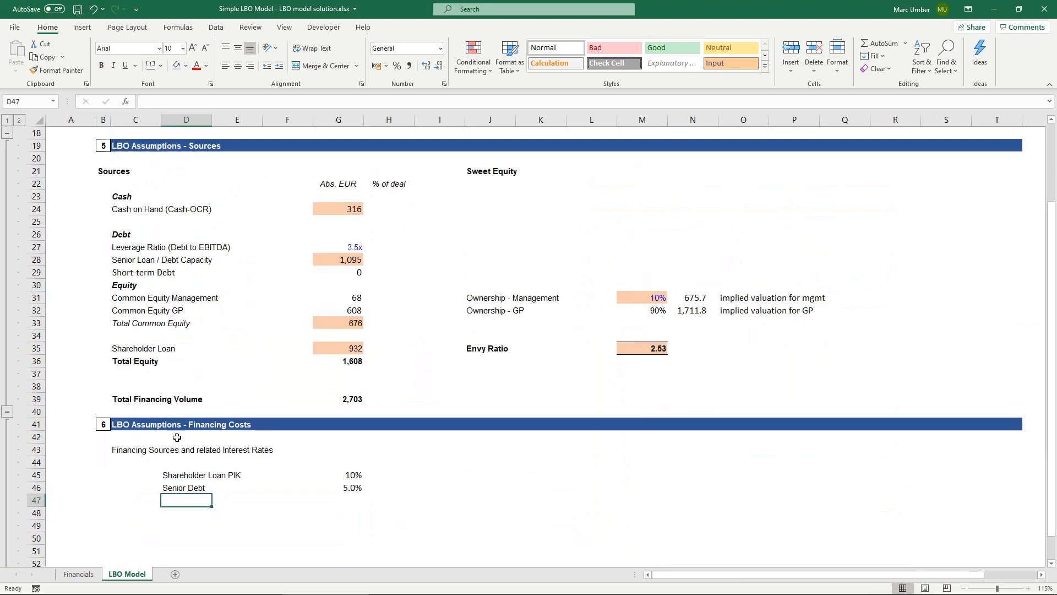
{"action": "left_click", "coordinate": [102, 426]}
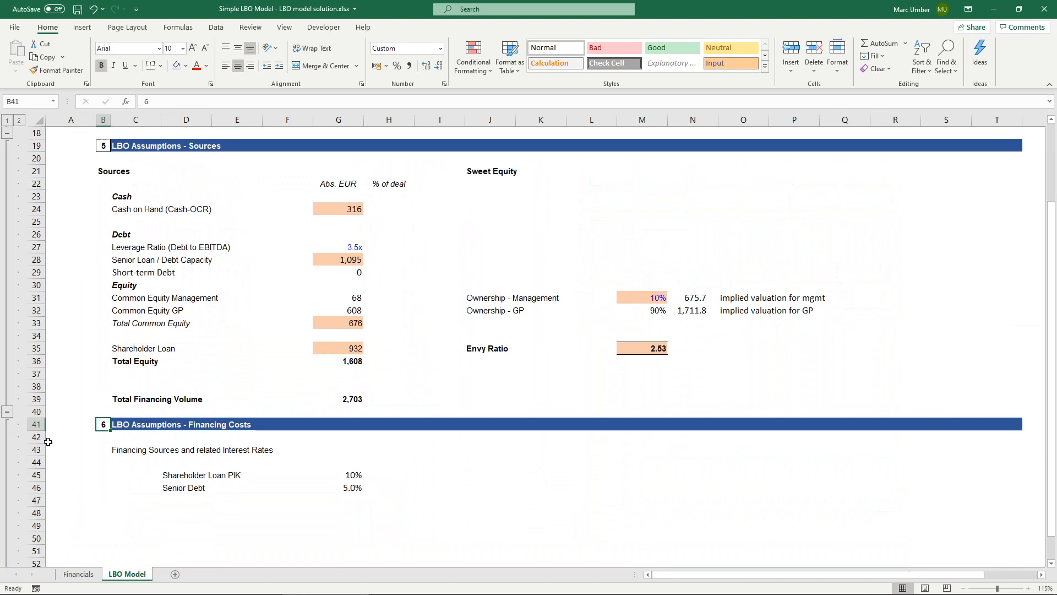
{"action": "scroll", "coordinate": [48, 442], "scroll_direction": "down", "scroll_amount": 4}
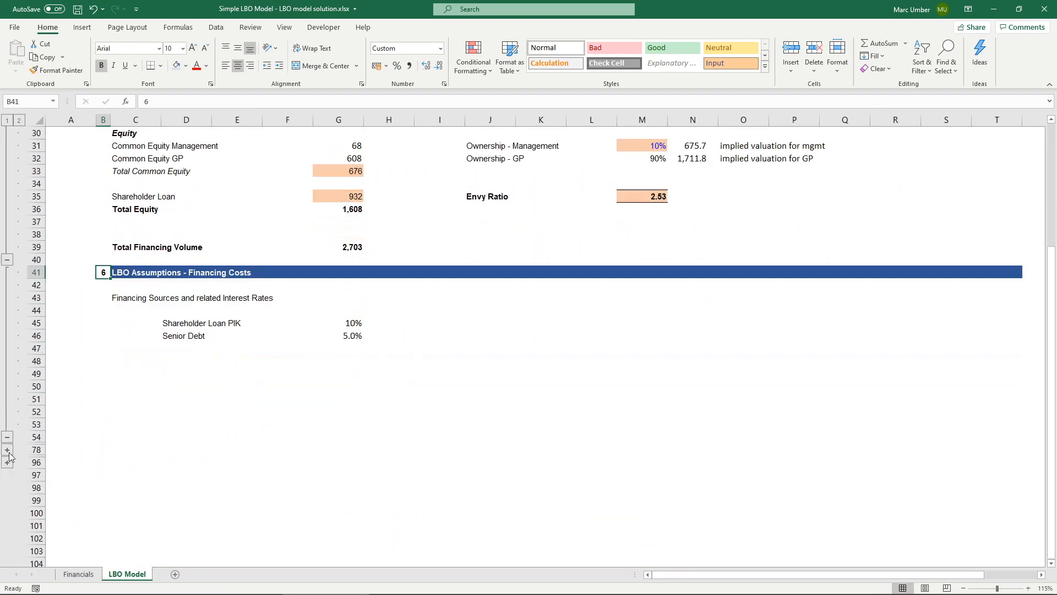
{"action": "key", "text": "Right"}
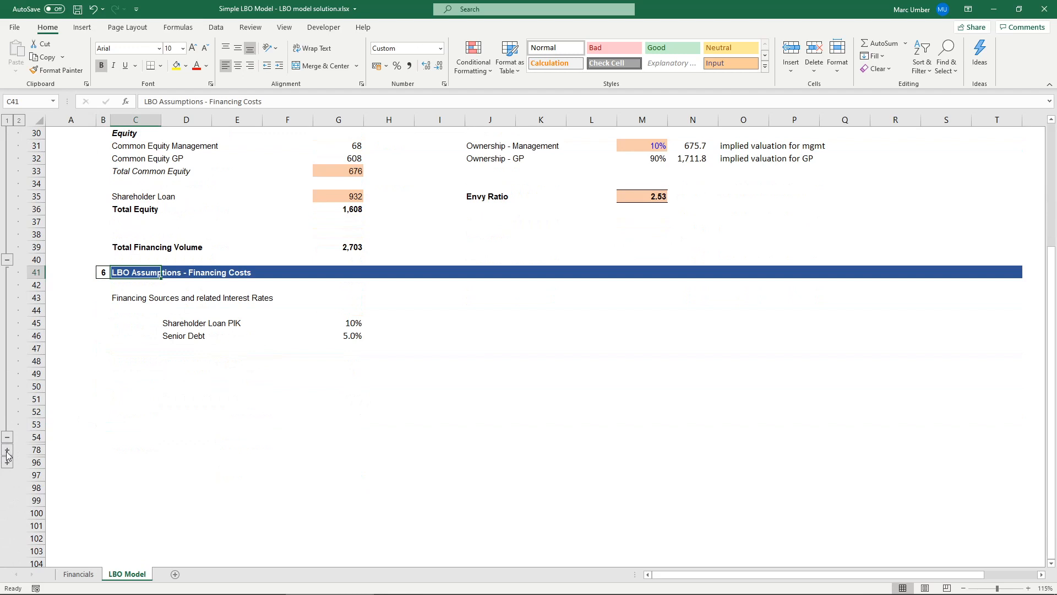
{"action": "left_click", "coordinate": [8, 451]}
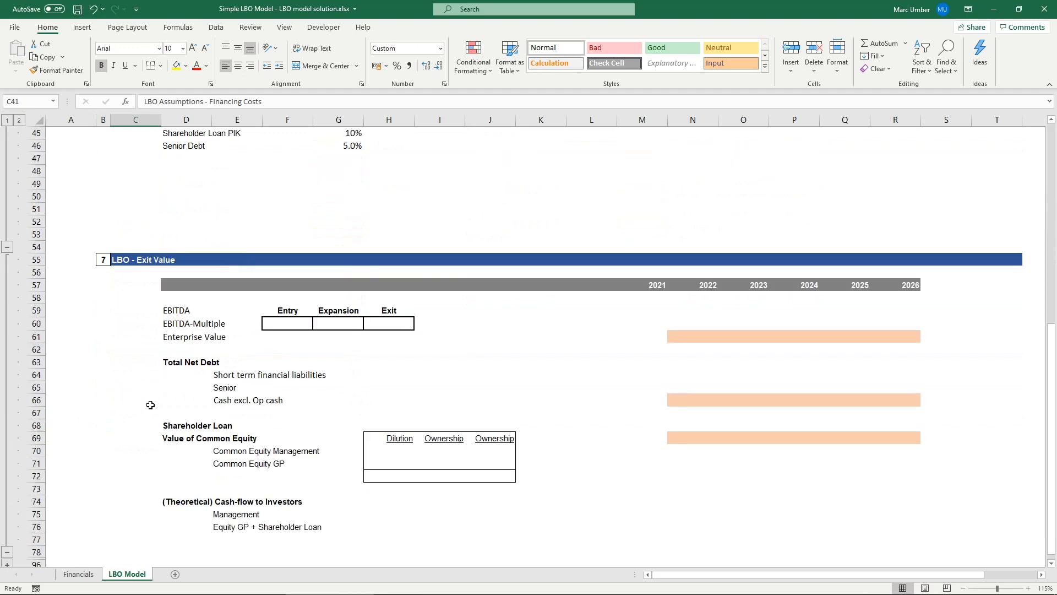
{"action": "left_click", "coordinate": [121, 259]}
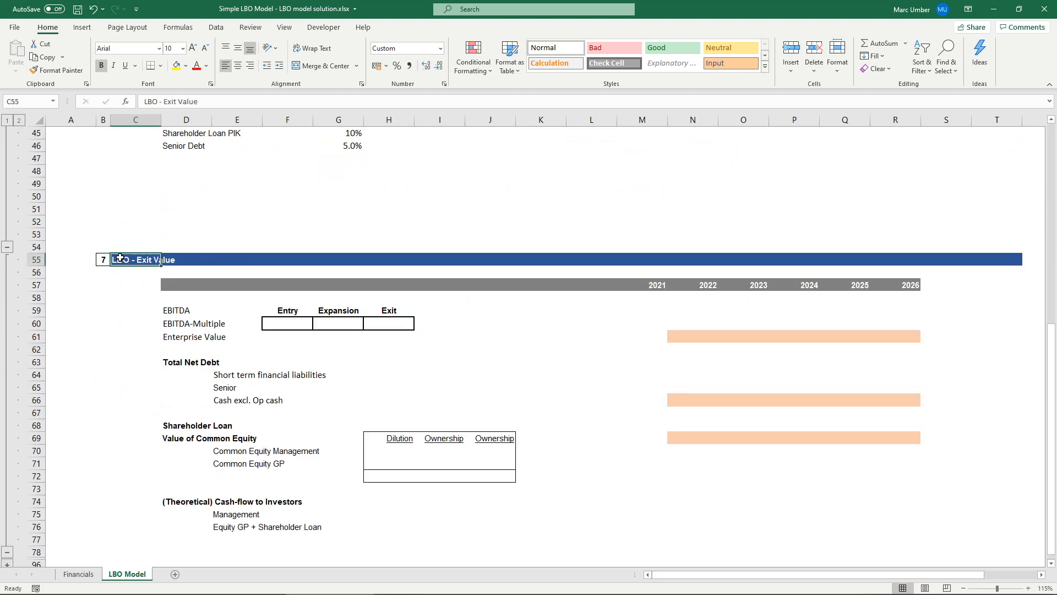
Link the entry EBITDA-Multiple in F60 to the valuation section's EBITDA-Multiple in G6.
{"action": "left_click", "coordinate": [295, 321]}
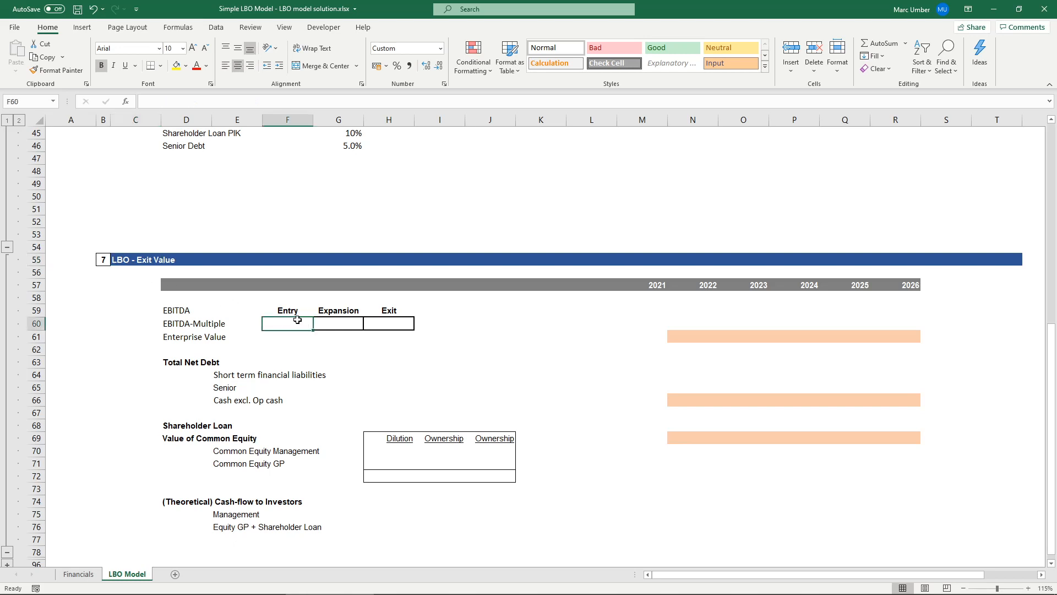
{"action": "type", "text": "="}
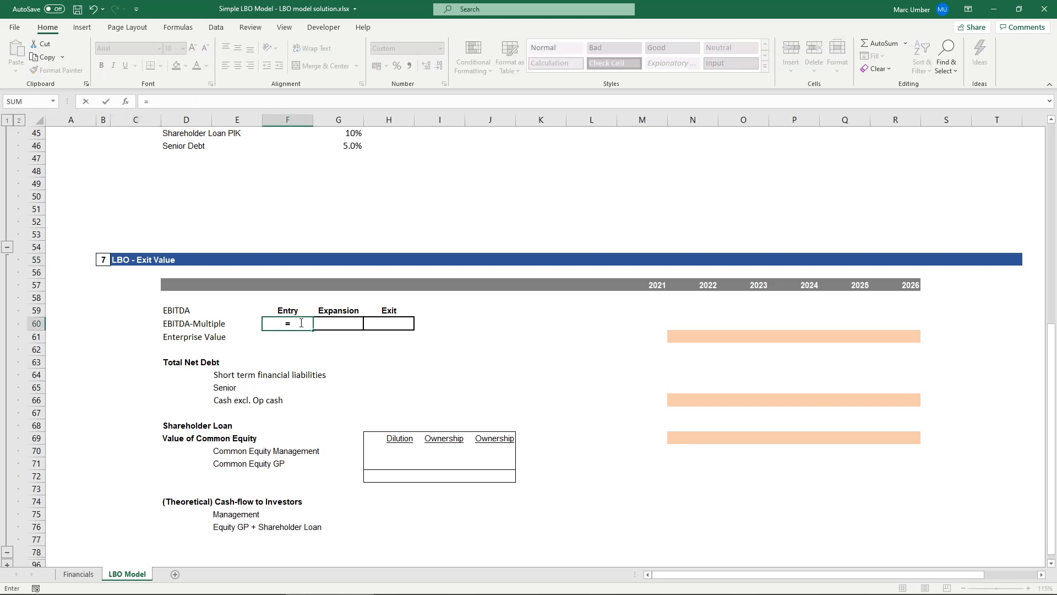
{"action": "left_click_drag", "start_coordinate": [1052, 343], "coordinate": [1052, 140]}
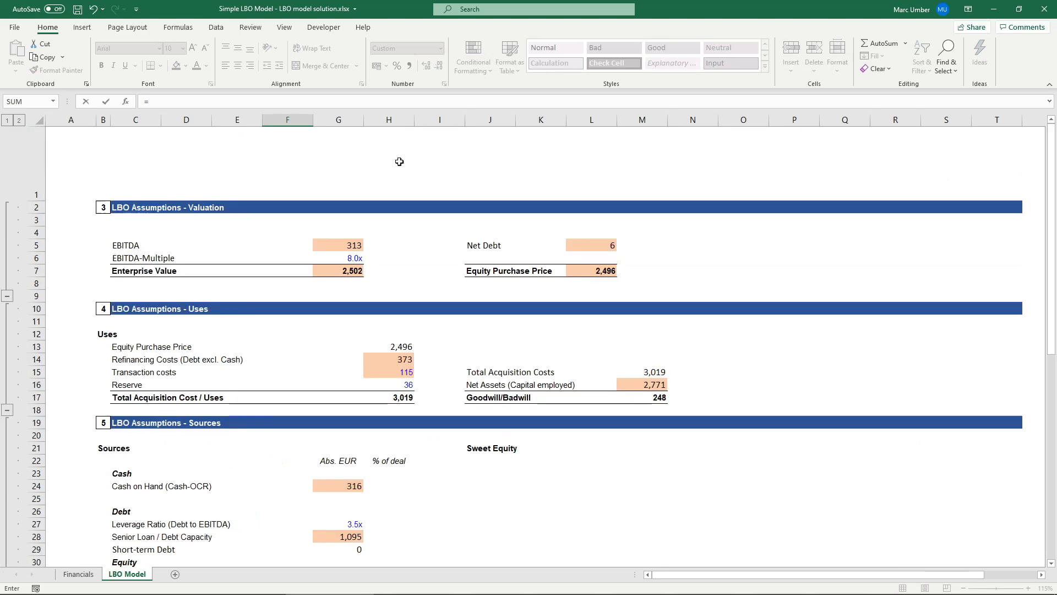
{"action": "left_click", "coordinate": [337, 258]}
{"action": "key", "text": "Return"}
Set the Expansion EBITDA-Multiple in G60 of the exit value section to 0.
{"action": "scroll", "coordinate": [345, 495], "scroll_direction": "down", "scroll_amount": 3}
{"action": "scroll", "coordinate": [345, 496], "scroll_direction": "down", "scroll_amount": 5}
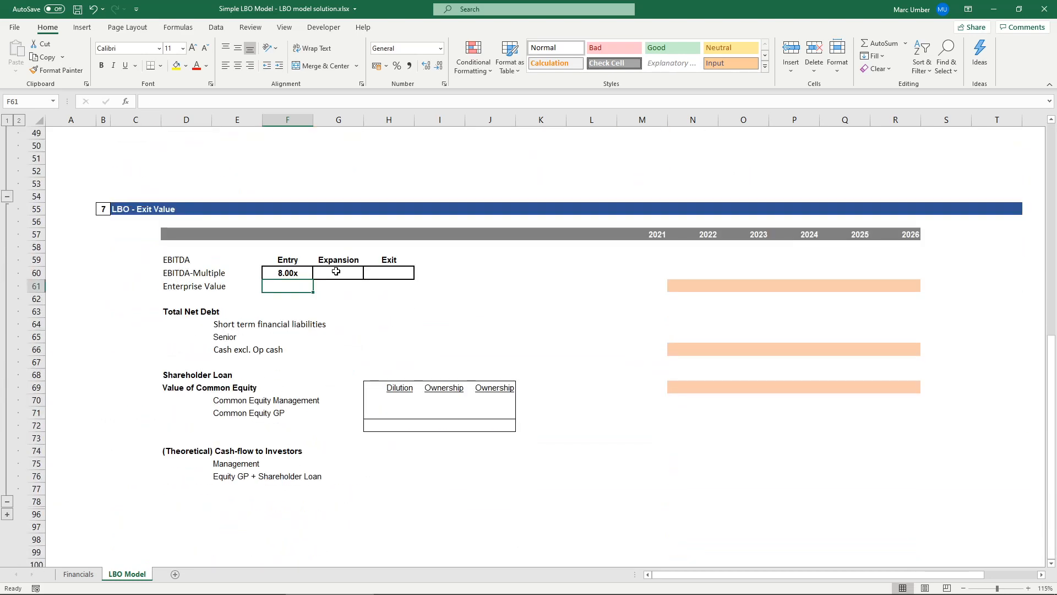
{"action": "left_click", "coordinate": [345, 271]}
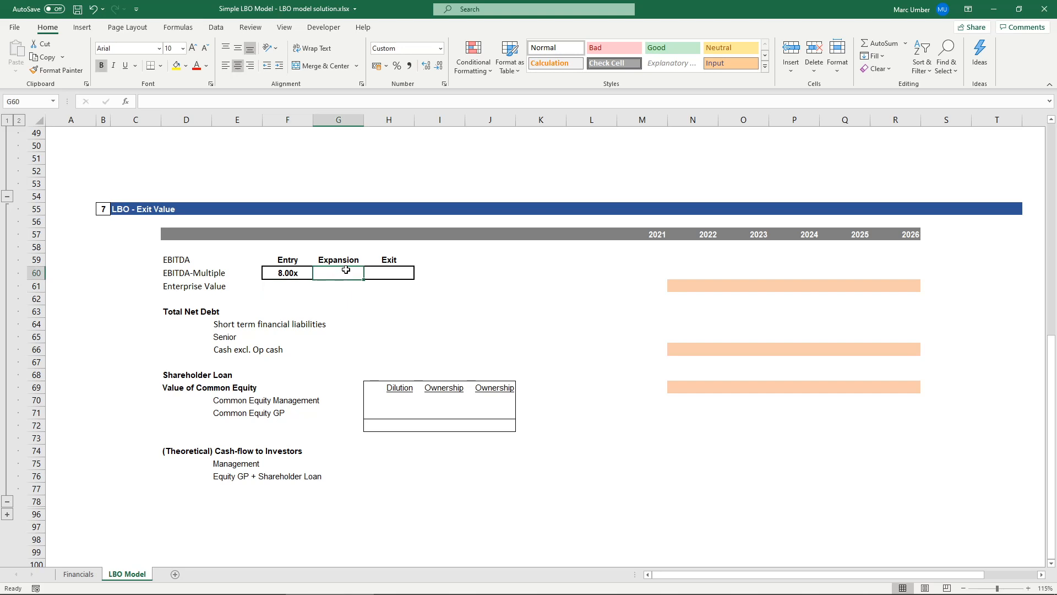
{"action": "type", "text": "0"}
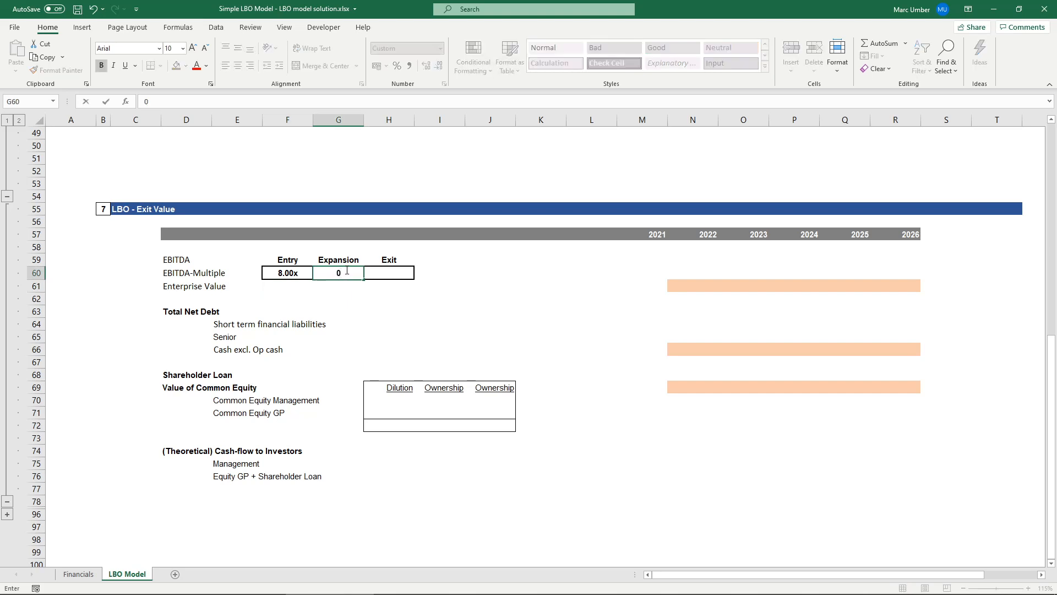
{"action": "key", "text": "Tab"}
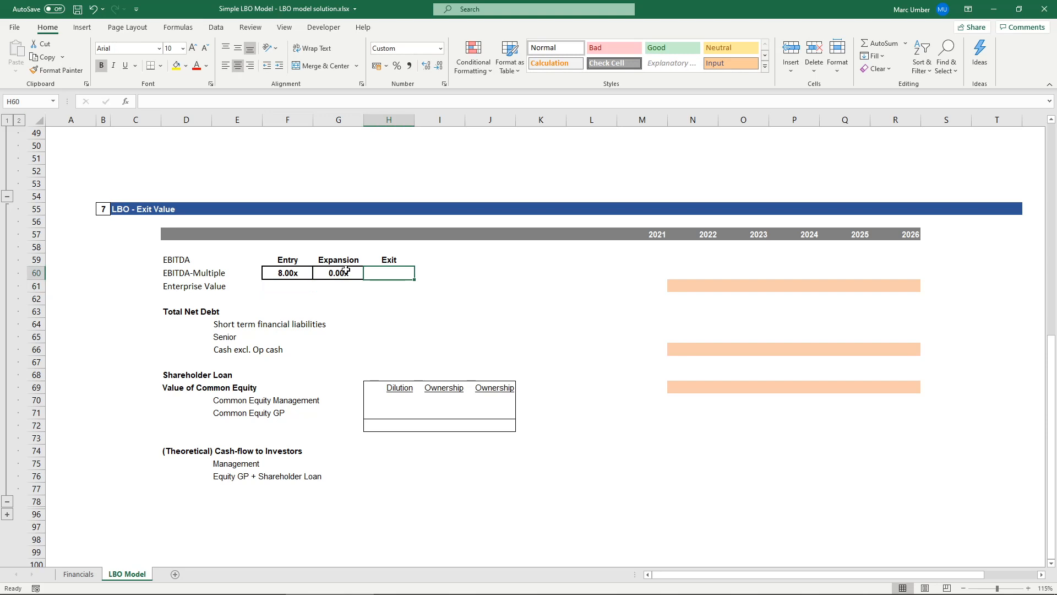
Calculate the Exit EBITDA-Multiple in H60 as entry plus expansion with =F60+G60.
{"action": "type", "text": "="}
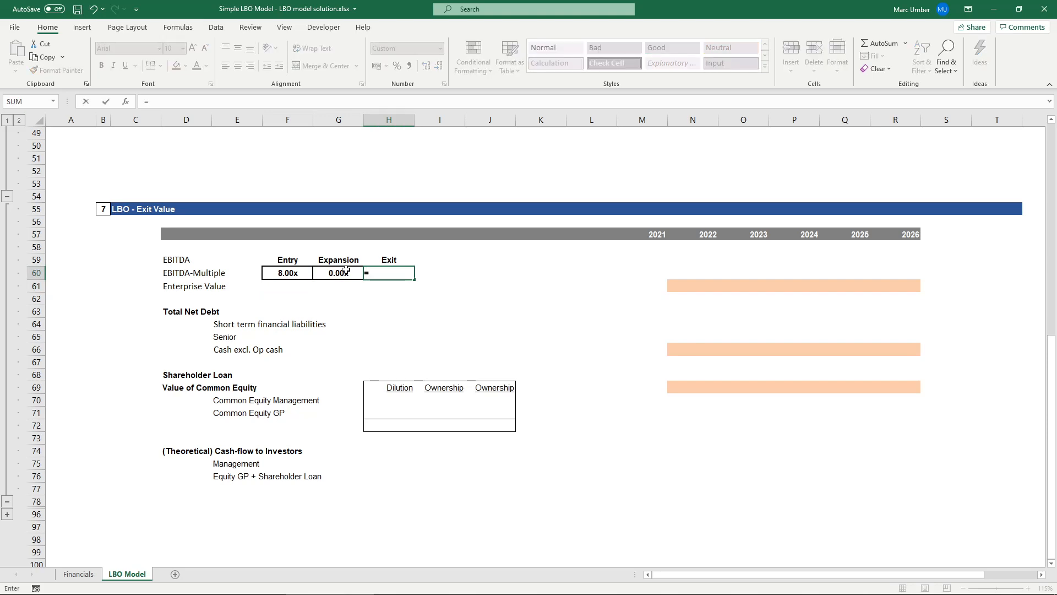
{"action": "key", "text": "Left"}
{"action": "key", "text": "Left"}
{"action": "type", "text": "+"}
{"action": "key", "text": "Left"}
{"action": "key", "text": "ctrl+Return"}
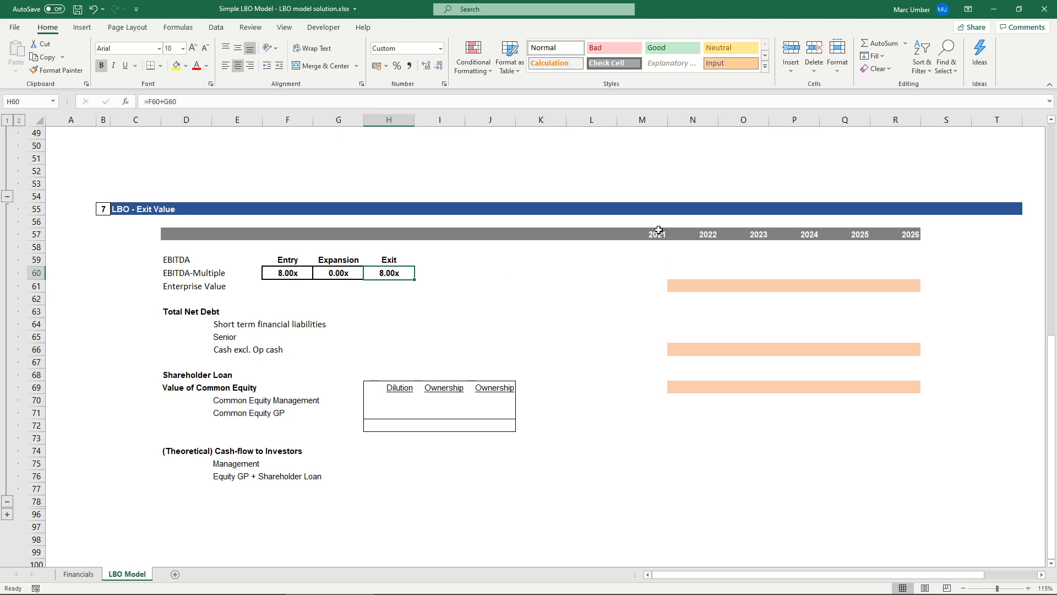
Link the 2021 EBITDA in M59 to the P&L with =Financials!M22 and copy it across through 2026.
{"action": "left_click", "coordinate": [651, 257]}
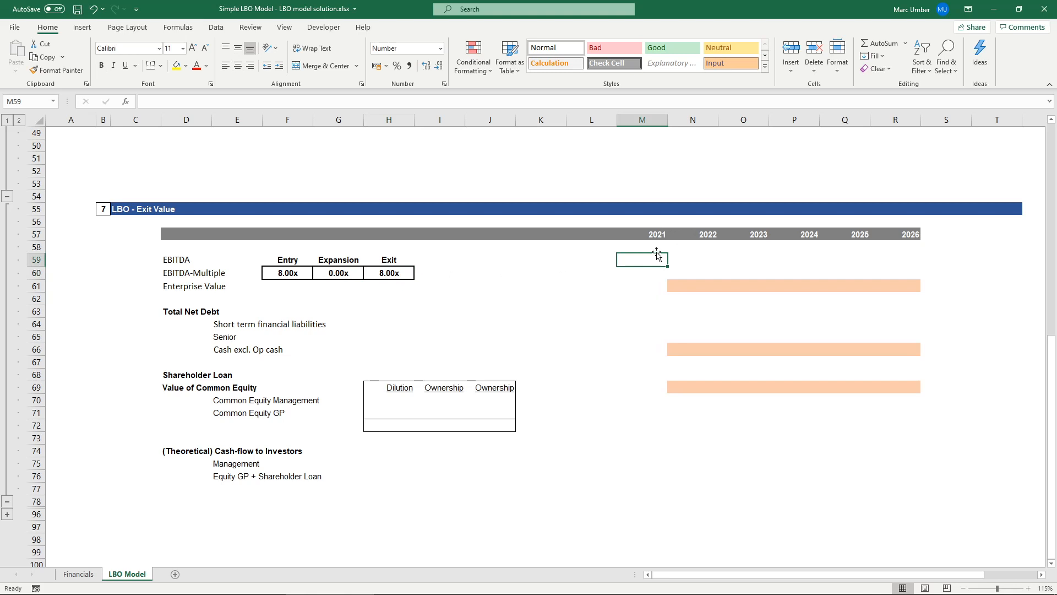
{"action": "type", "text": "="}
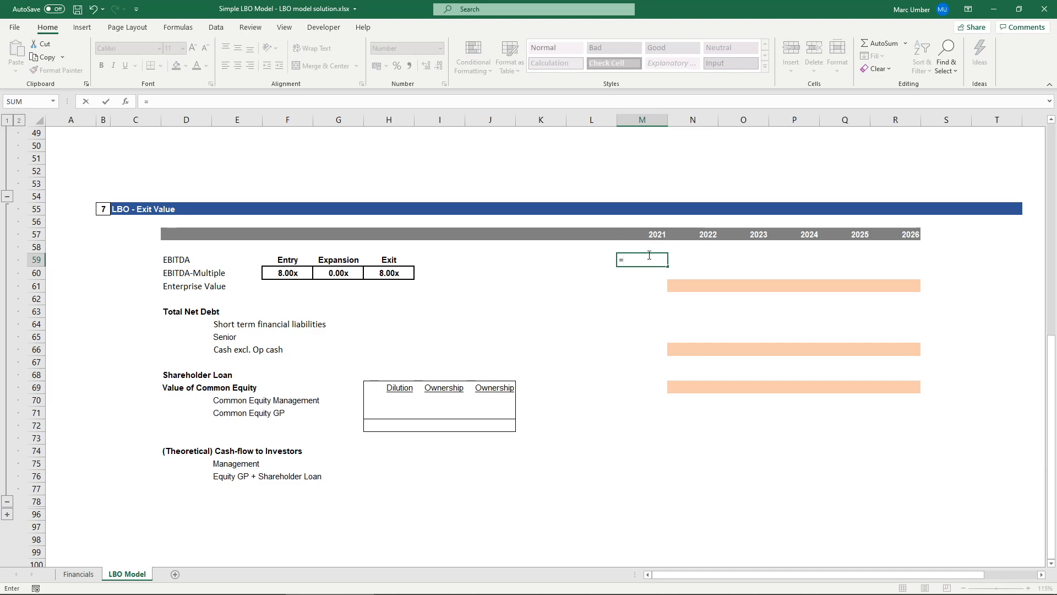
{"action": "left_click", "coordinate": [77, 577]}
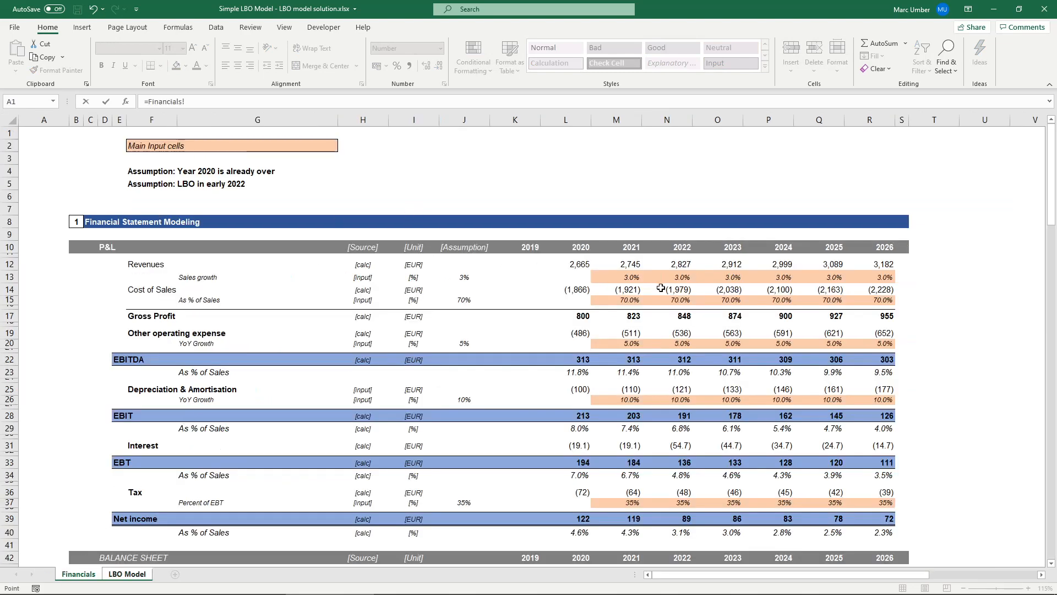
{"action": "left_click", "coordinate": [623, 359]}
{"action": "key", "text": "Return"}
{"action": "left_click", "coordinate": [655, 260]}
{"action": "left_click_drag", "start_coordinate": [671, 265], "coordinate": [906, 267]}
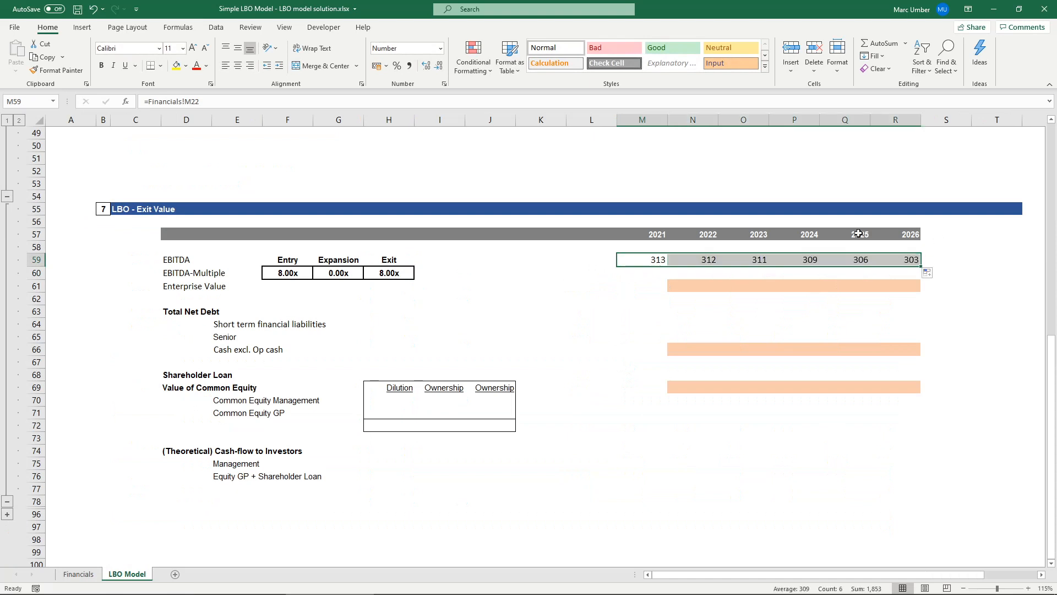
Link the 2022 EBITDA-Multiple in N60 to the exit multiple with =$H$60 and copy it across through 2026.
{"action": "left_click", "coordinate": [703, 272]}
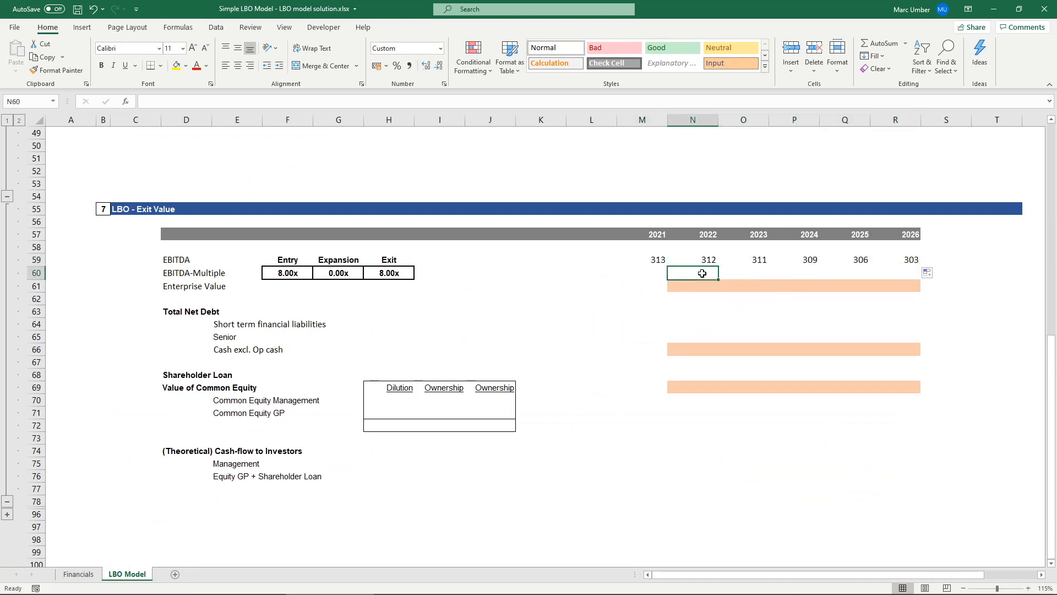
{"action": "type", "text": "="}
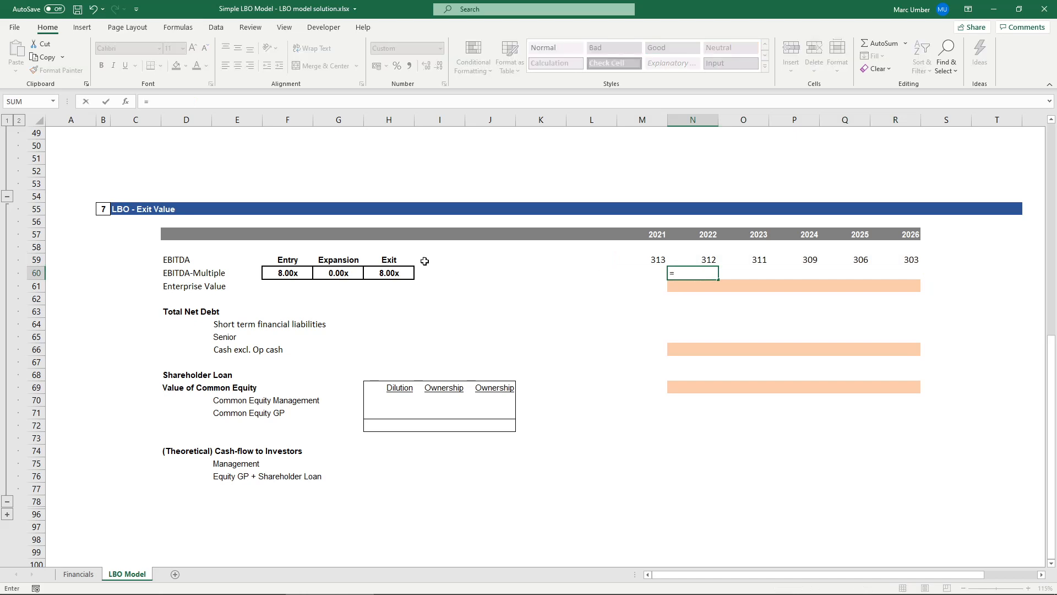
{"action": "left_click", "coordinate": [390, 273]}
{"action": "key", "text": "F4"}
{"action": "key", "text": "ctrl+Return"}
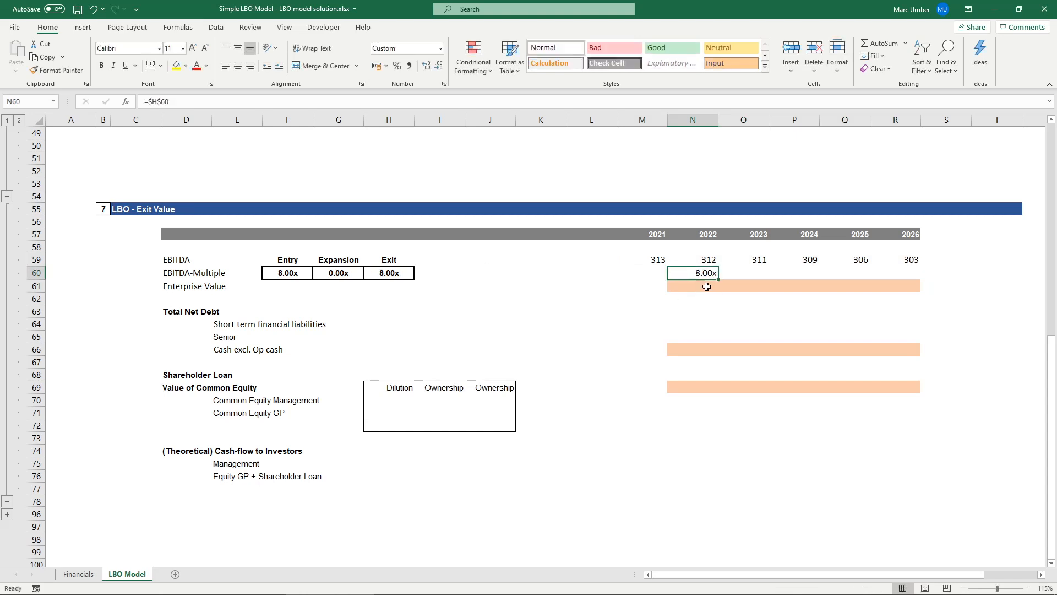
{"action": "left_click_drag", "start_coordinate": [718, 280], "coordinate": [906, 274]}
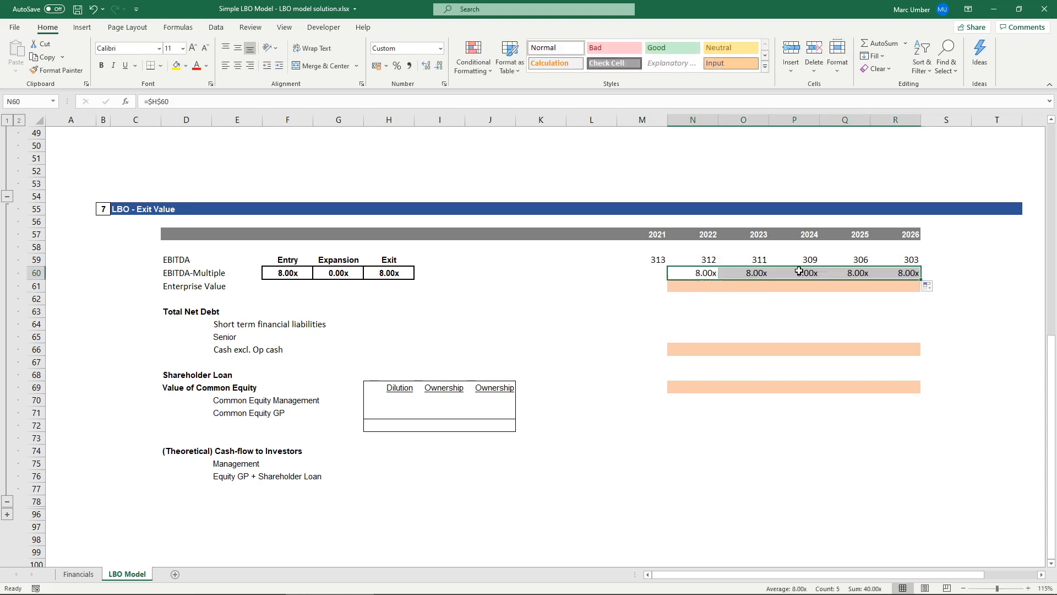
Calculate the 2022 Enterprise Value in N61 with =N59*N60, copy it across through 2026, and check the copied formulas.
{"action": "left_click", "coordinate": [712, 283]}
{"action": "type", "text": "="}
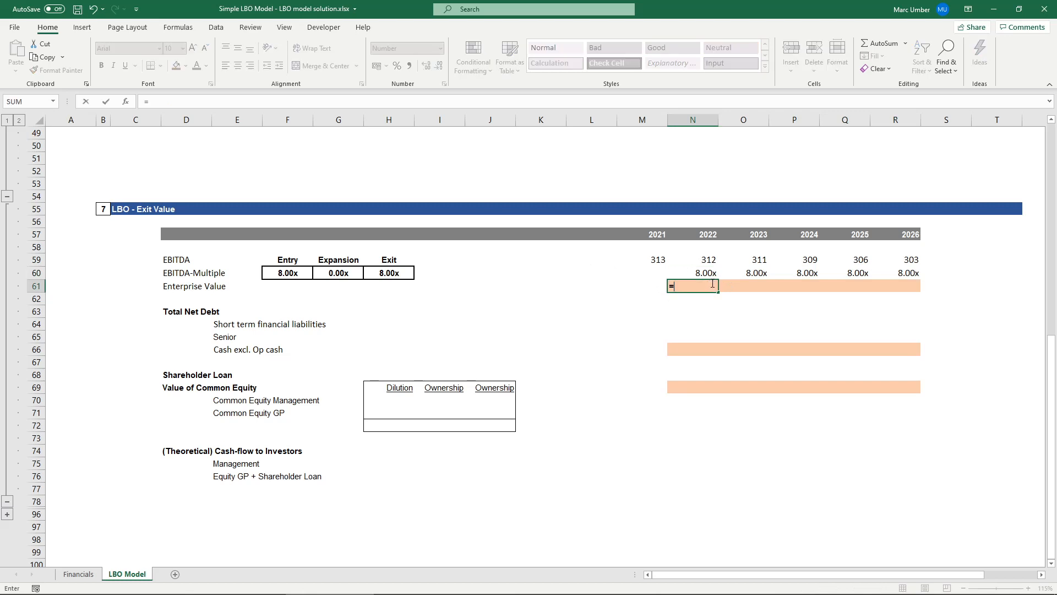
{"action": "key", "text": "Up"}
{"action": "key", "text": "Up"}
{"action": "type", "text": "*"}
{"action": "key", "text": "Up"}
{"action": "key", "text": "Return"}
{"action": "key", "text": "Up"}
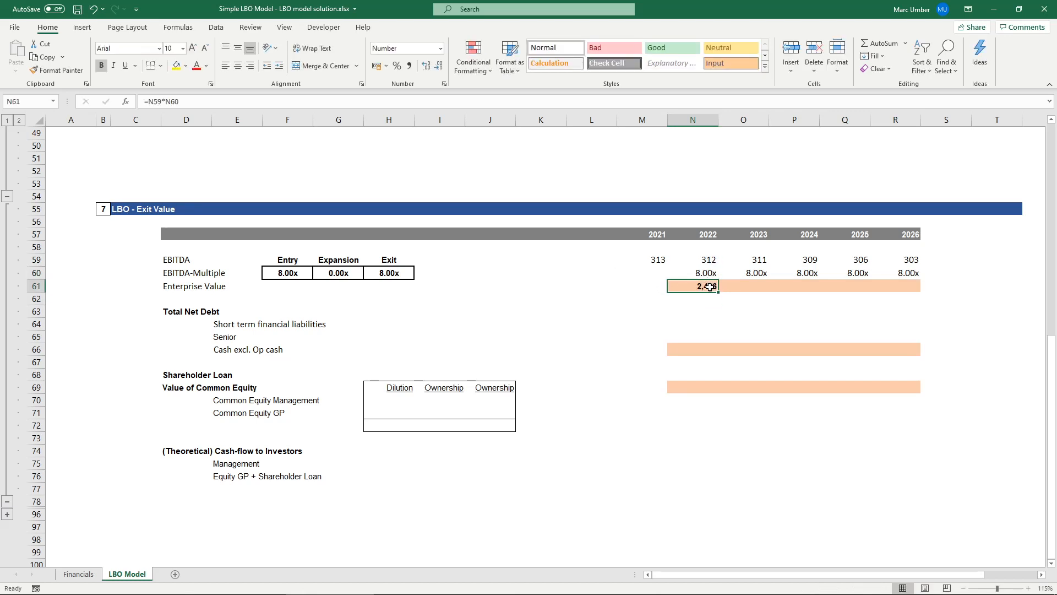
{"action": "left_click_drag", "start_coordinate": [718, 291], "coordinate": [914, 287]}
{"action": "left_click", "coordinate": [818, 286]}
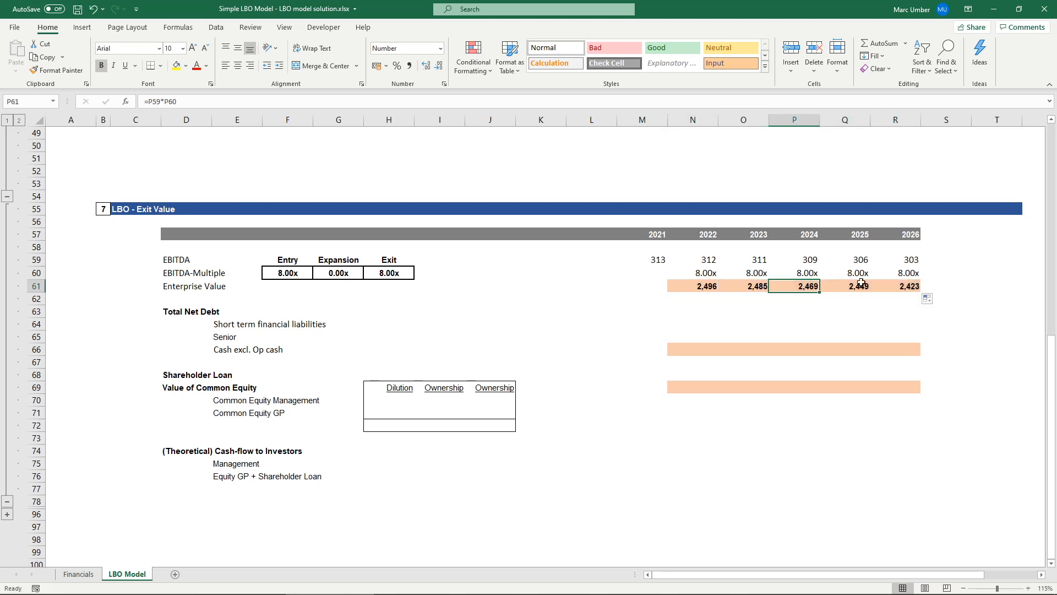
{"action": "left_click", "coordinate": [918, 284]}
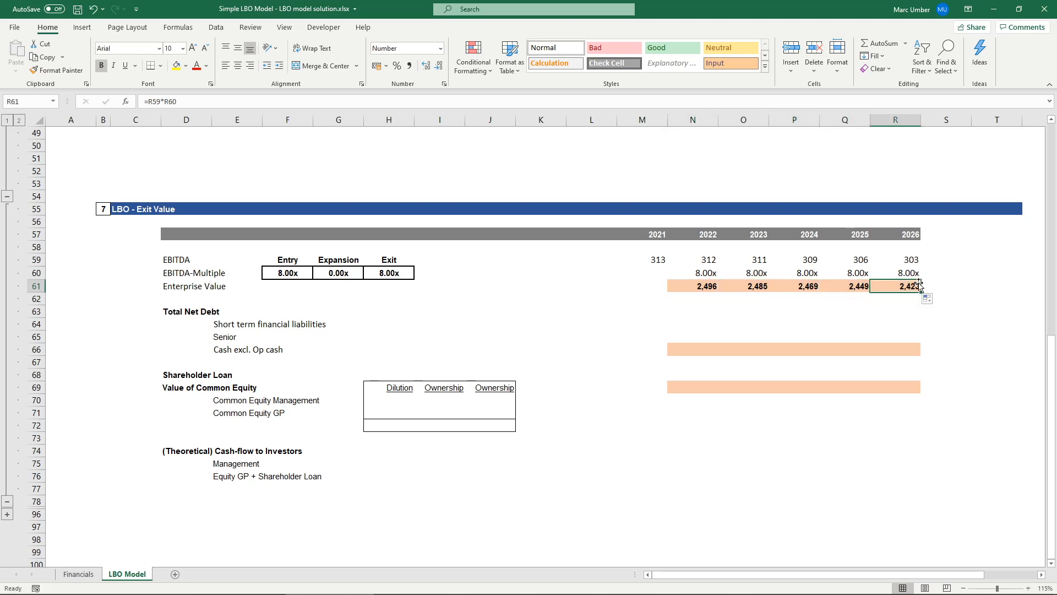
Link the 2022 short term financial liabilities in N64 to the balance sheet with =Financials!N65 and copy it across through 2026.
{"action": "left_click", "coordinate": [683, 312]}
{"action": "left_click", "coordinate": [689, 324]}
{"action": "type", "text": "="}
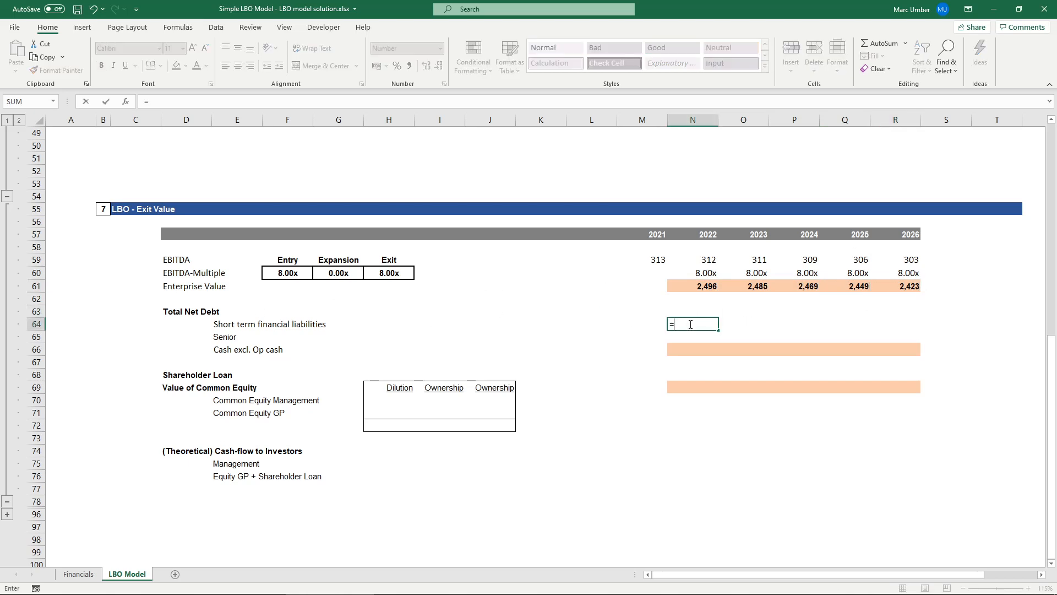
{"action": "left_click", "coordinate": [80, 574]}
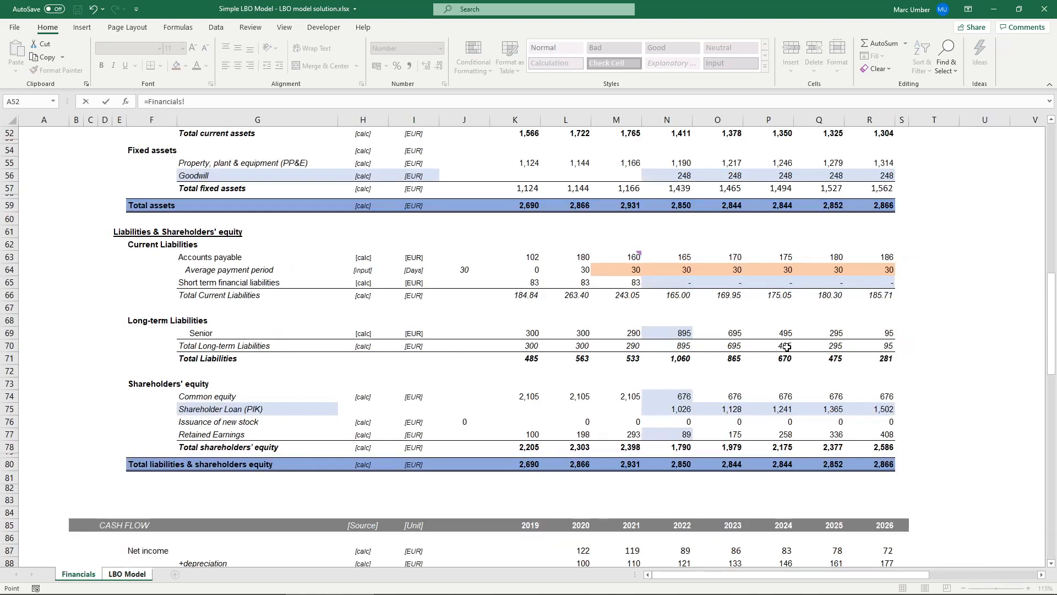
{"action": "left_click", "coordinate": [683, 282]}
{"action": "key", "text": "ctrl+Return"}
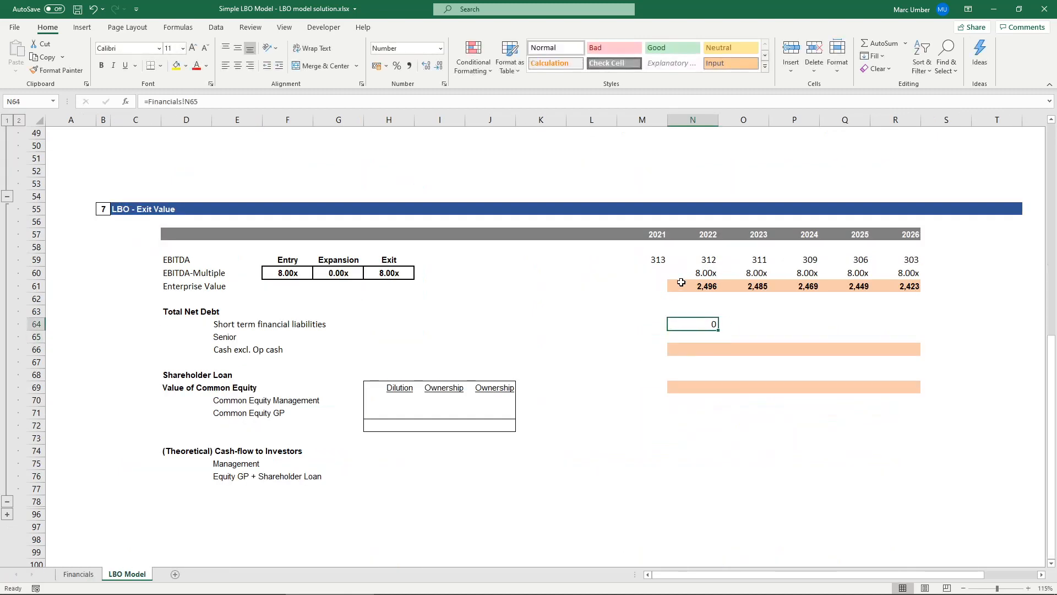
{"action": "left_click_drag", "start_coordinate": [718, 329], "coordinate": [915, 329]}
Link the 2022 Senior debt in N65 to the balance sheet with =Financials!N69 and copy it across through 2026.
{"action": "left_click", "coordinate": [695, 337]}
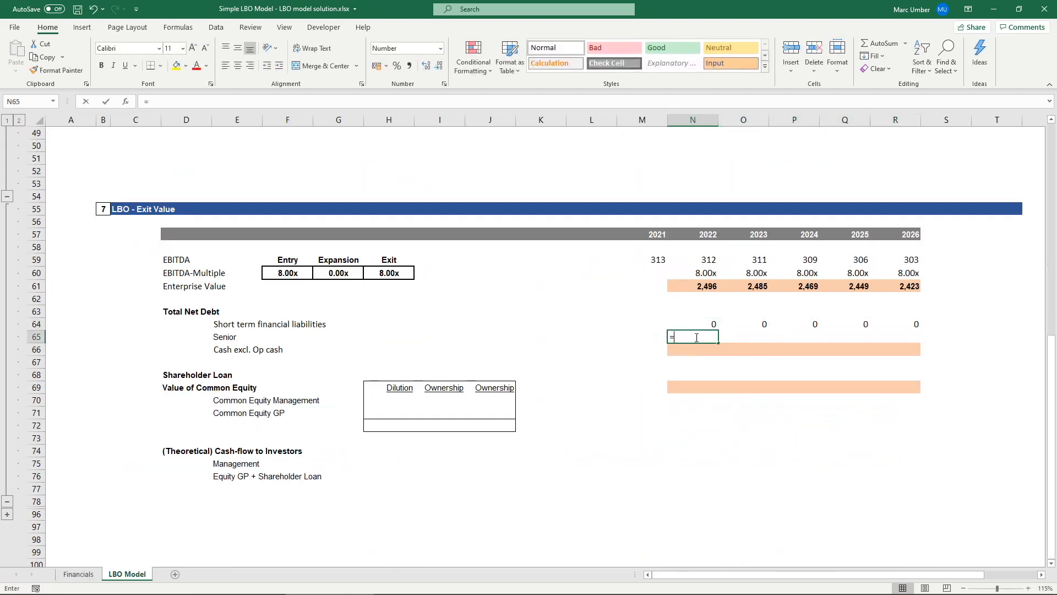
{"action": "type", "text": "="}
{"action": "left_click", "coordinate": [84, 574]}
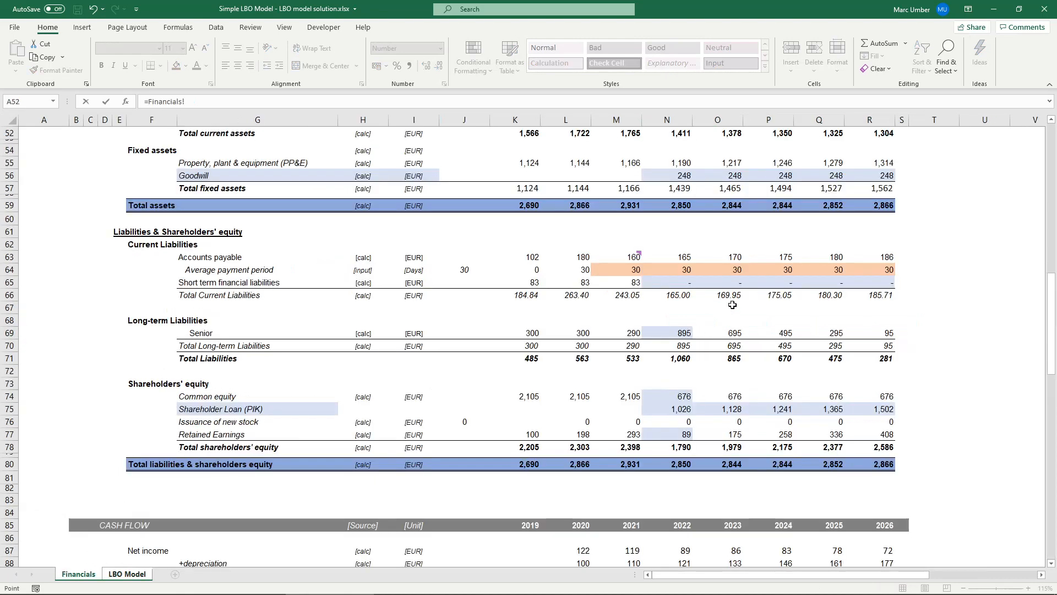
{"action": "left_click", "coordinate": [669, 334]}
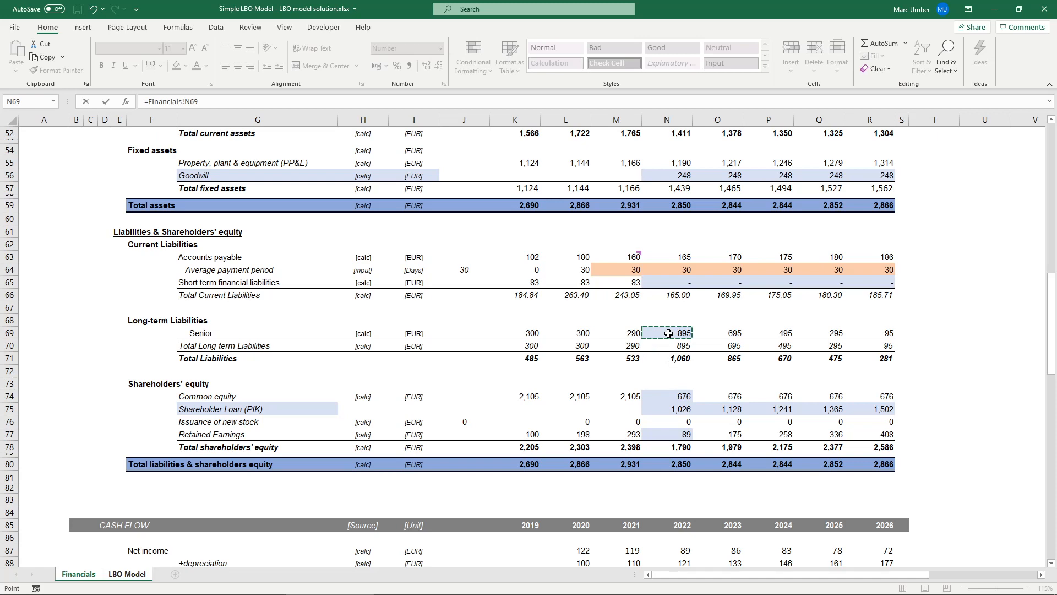
{"action": "key", "text": "Return"}
{"action": "left_click", "coordinate": [672, 333]}
{"action": "left_click_drag", "start_coordinate": [719, 342], "coordinate": [920, 330]}
Calculate the 2022 Cash excl. Op cash in N66 with =Financials!N46-Financials!N110 and copy it across through 2026.
{"action": "left_click", "coordinate": [692, 347]}
{"action": "type", "text": "="}
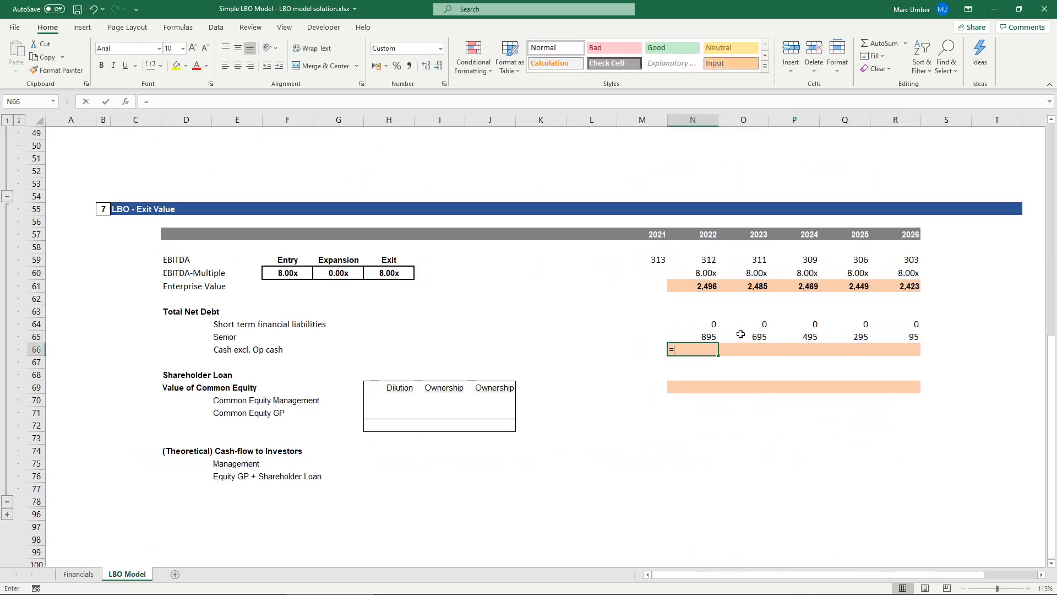
{"action": "left_click", "coordinate": [78, 574]}
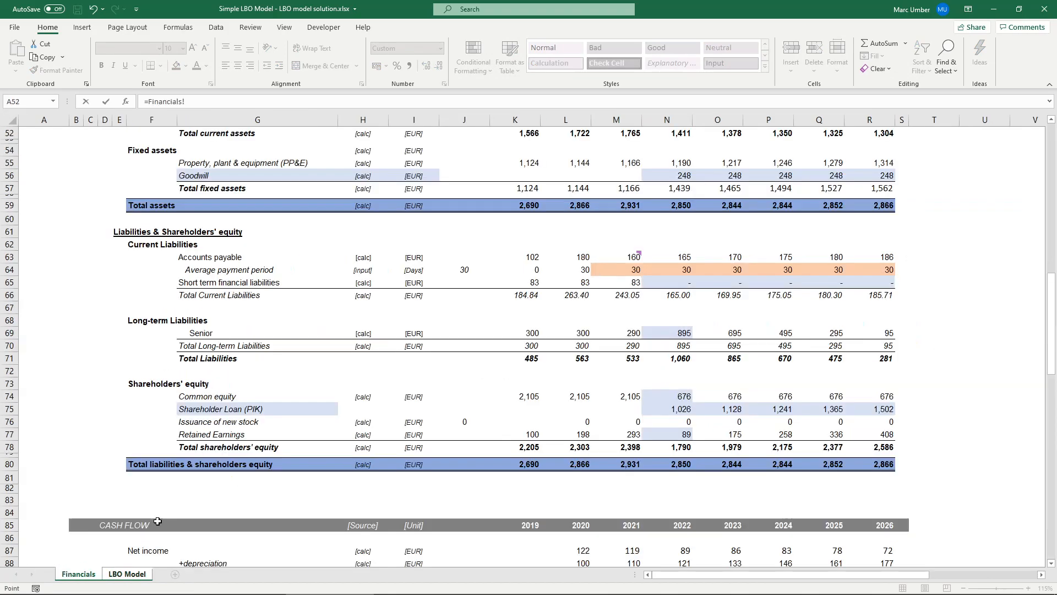
{"action": "scroll", "coordinate": [671, 280], "scroll_direction": "up", "scroll_amount": 4}
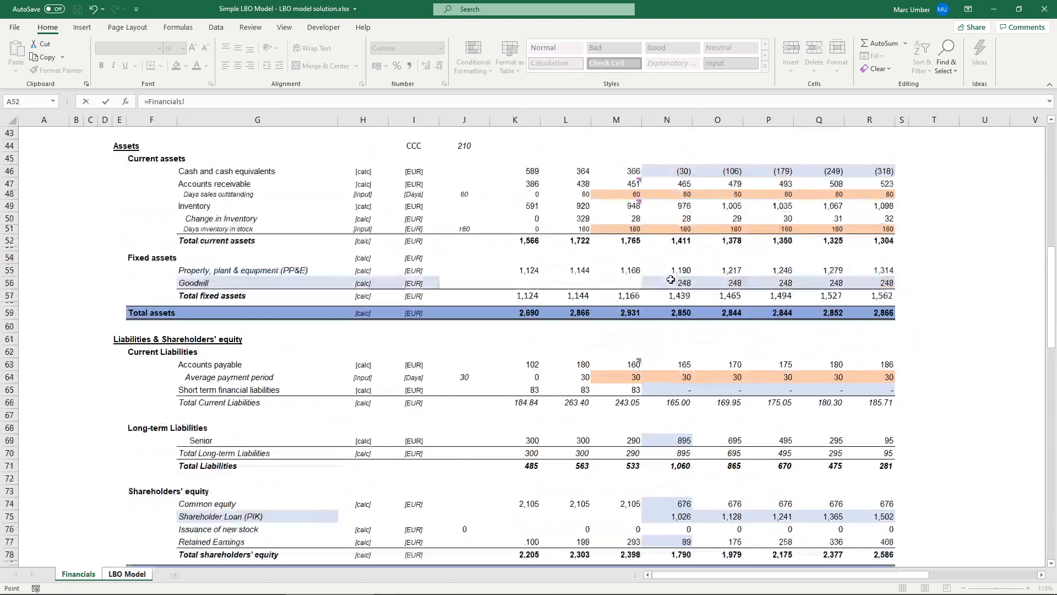
{"action": "left_click", "coordinate": [670, 212]}
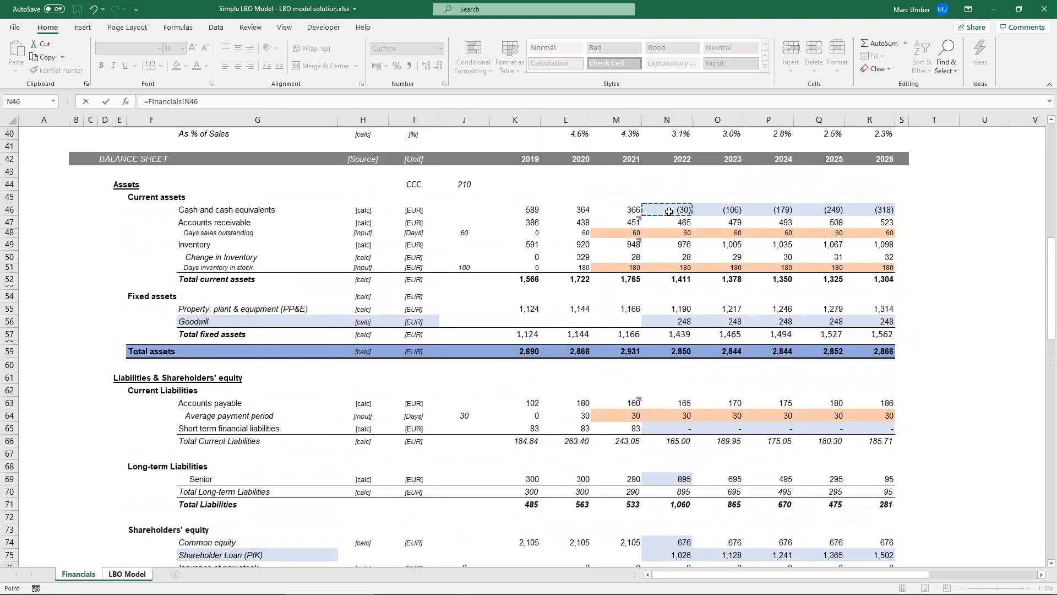
{"action": "type", "text": "-"}
{"action": "scroll", "coordinate": [672, 353], "scroll_direction": "down", "scroll_amount": 3}
{"action": "scroll", "coordinate": [673, 353], "scroll_direction": "down", "scroll_amount": 1}
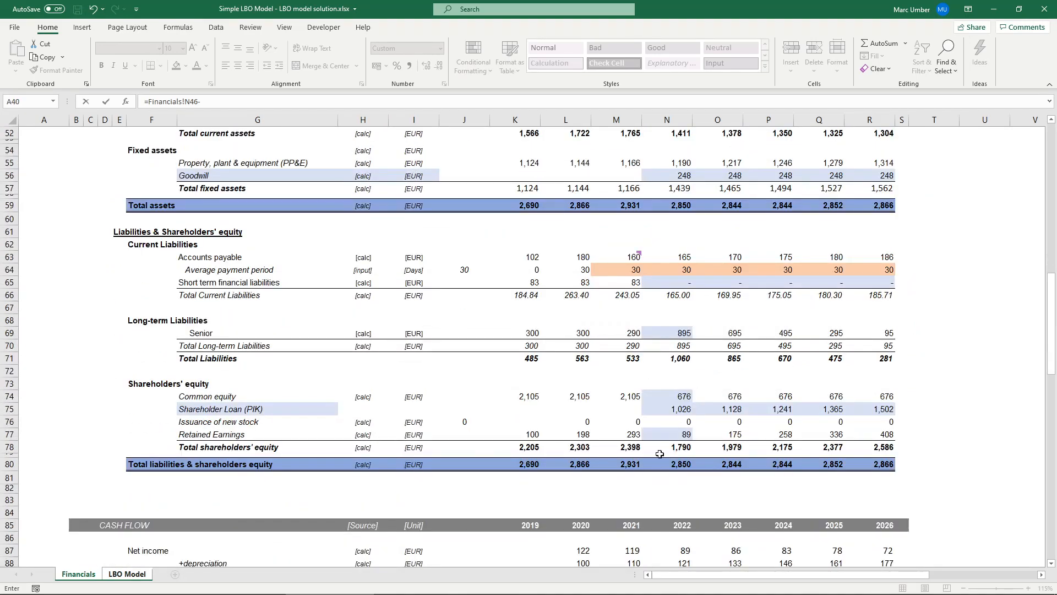
{"action": "scroll", "coordinate": [677, 446], "scroll_direction": "down", "scroll_amount": 4}
{"action": "scroll", "coordinate": [678, 447], "scroll_direction": "down", "scroll_amount": 3}
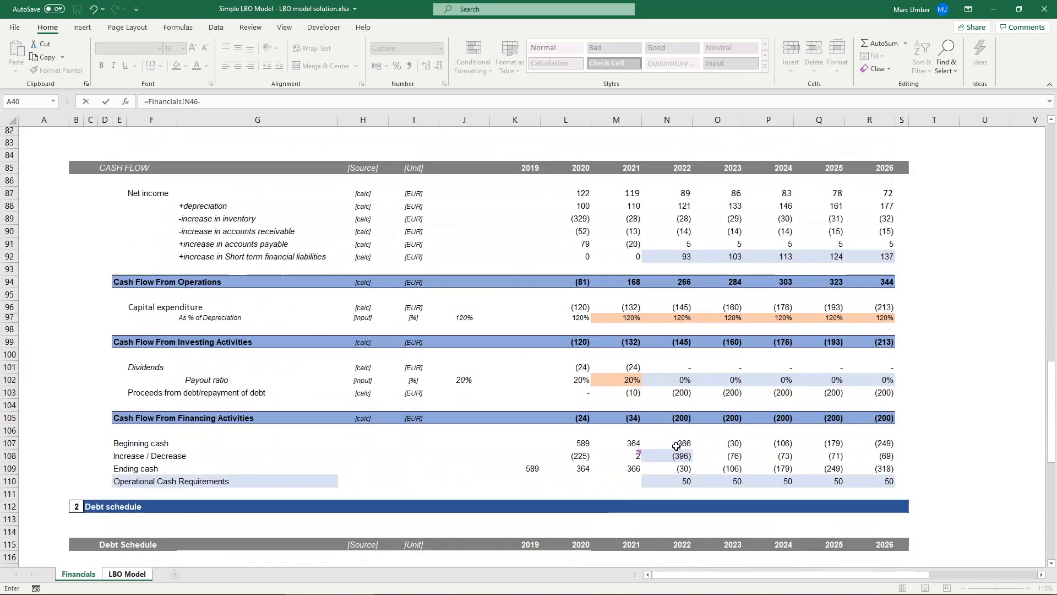
{"action": "left_click", "coordinate": [681, 479]}
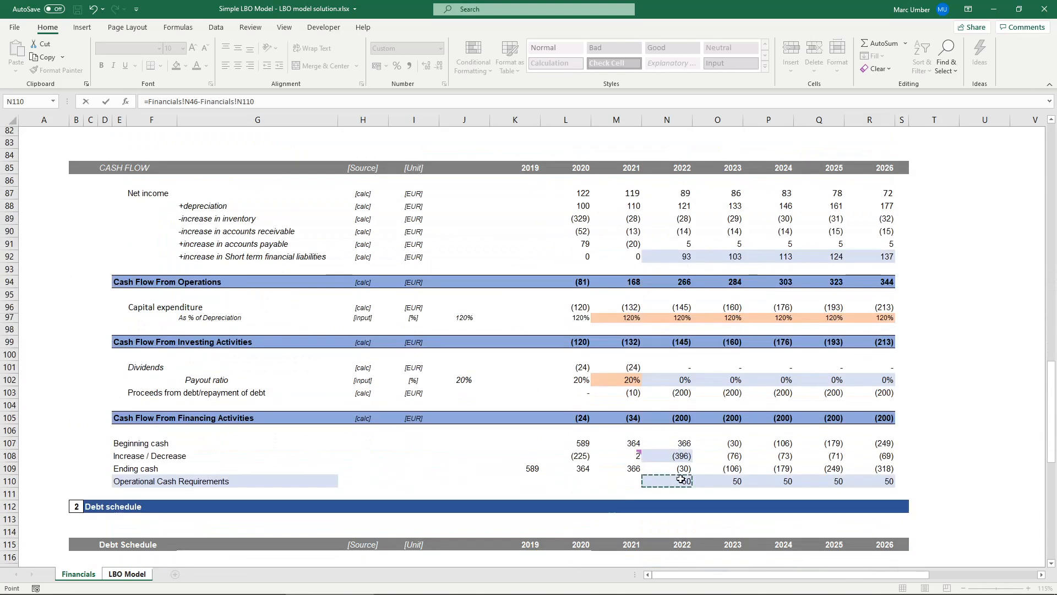
{"action": "key", "text": "Return"}
{"action": "left_click", "coordinate": [703, 350]}
{"action": "left_click_drag", "start_coordinate": [719, 353], "coordinate": [927, 353]}
{"action": "left_click", "coordinate": [689, 346]}
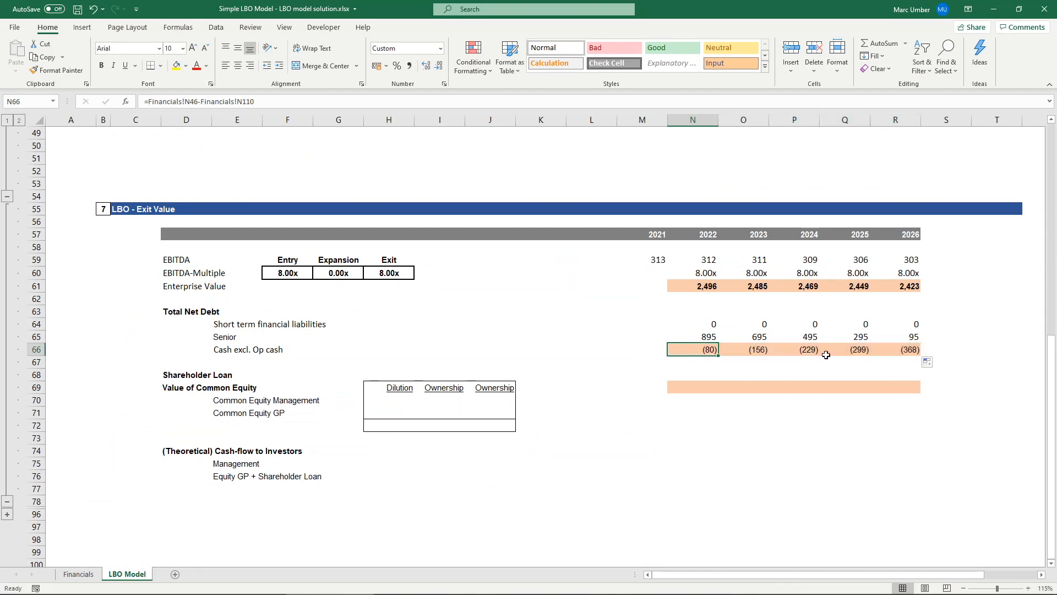
Calculate the 2022 Total Net Debt in N63 with =N64+N65+-N66 and copy it across through 2026.
{"action": "left_click", "coordinate": [697, 315]}
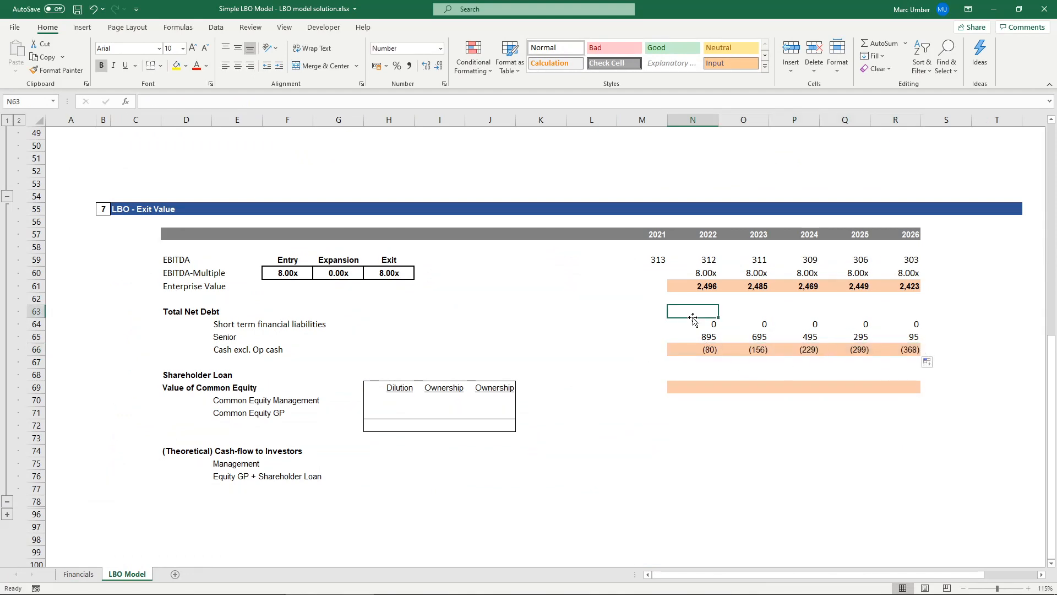
{"action": "type", "text": "="}
{"action": "left_click", "coordinate": [697, 322]}
{"action": "type", "text": "+"}
{"action": "key", "text": "Down"}
{"action": "key", "text": "Down"}
{"action": "type", "text": "+-"}
{"action": "key", "text": "Down"}
{"action": "key", "text": "Down"}
{"action": "key", "text": "Down"}
{"action": "key", "text": "Return"}
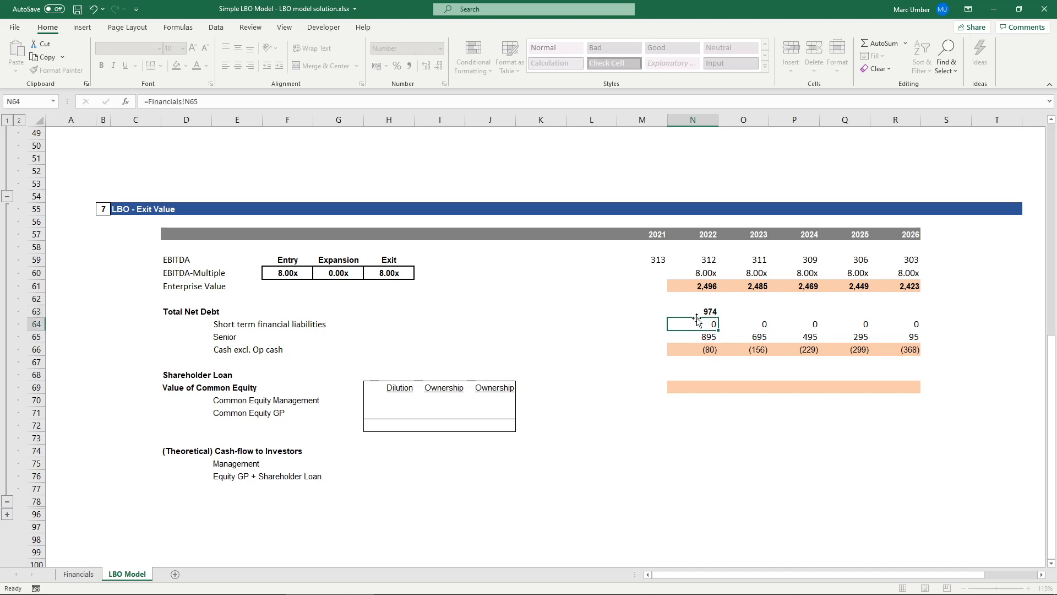
{"action": "key", "text": "Up"}
{"action": "left_click_drag", "start_coordinate": [718, 319], "coordinate": [909, 312]}
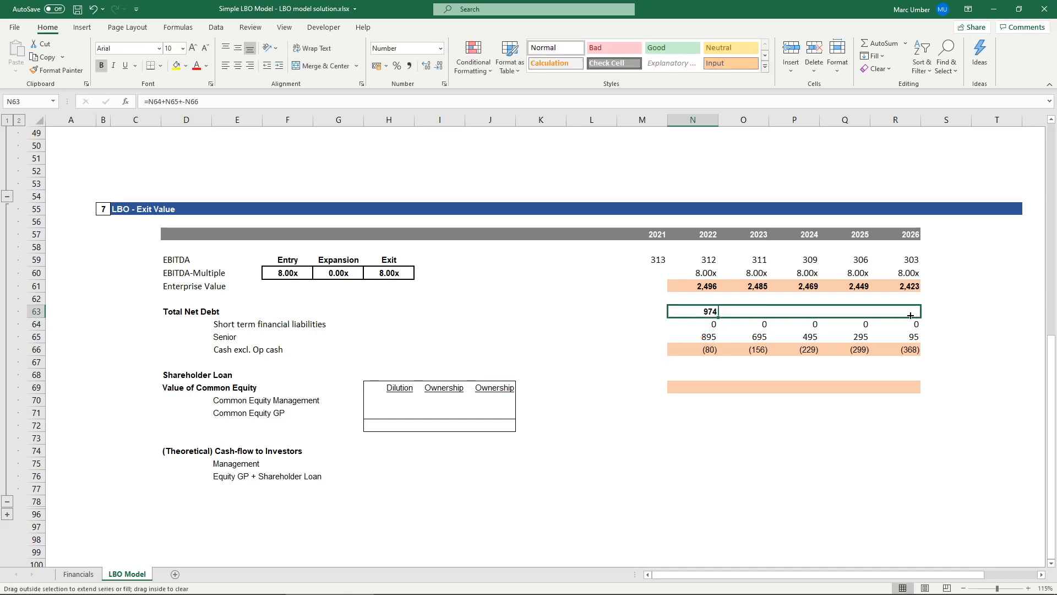
{"action": "left_click", "coordinate": [692, 314]}
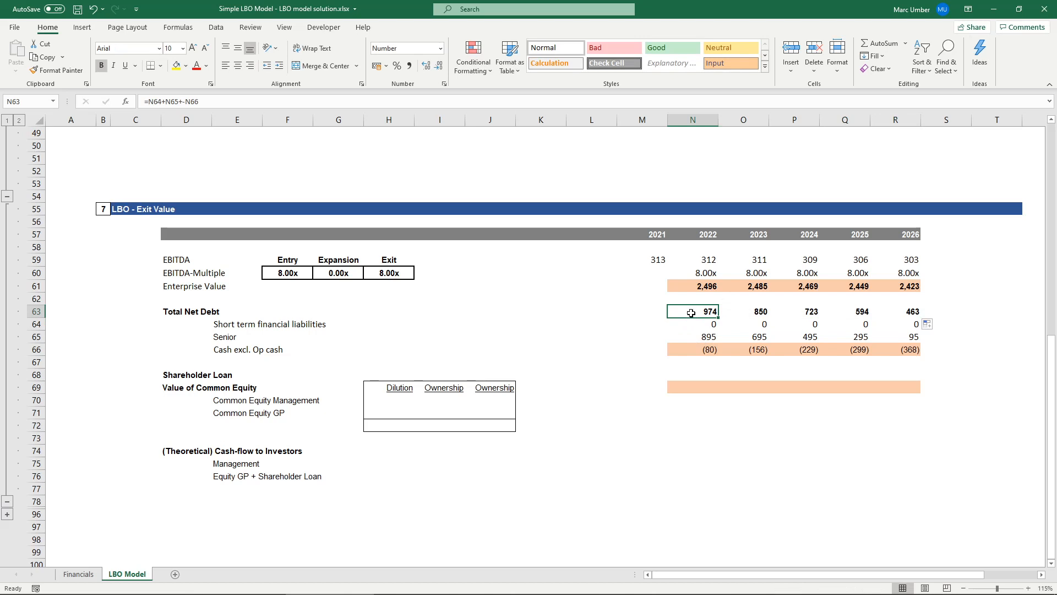
Link the 2022 Shareholder Loan in N68 to the balance sheet with =Financials!N75 and copy it across through 2026.
{"action": "left_click", "coordinate": [704, 375]}
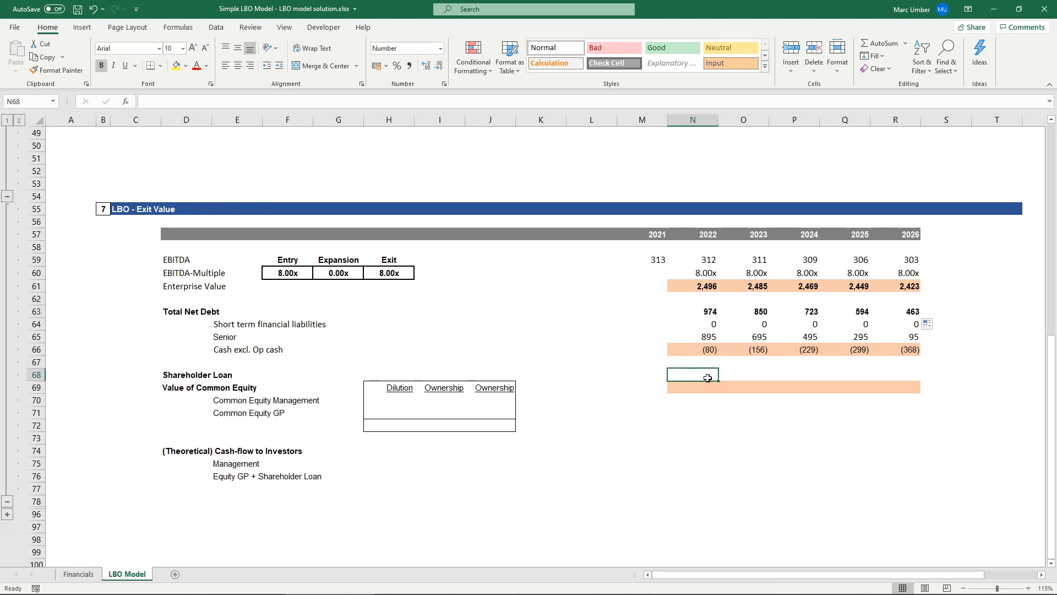
{"action": "type", "text": "="}
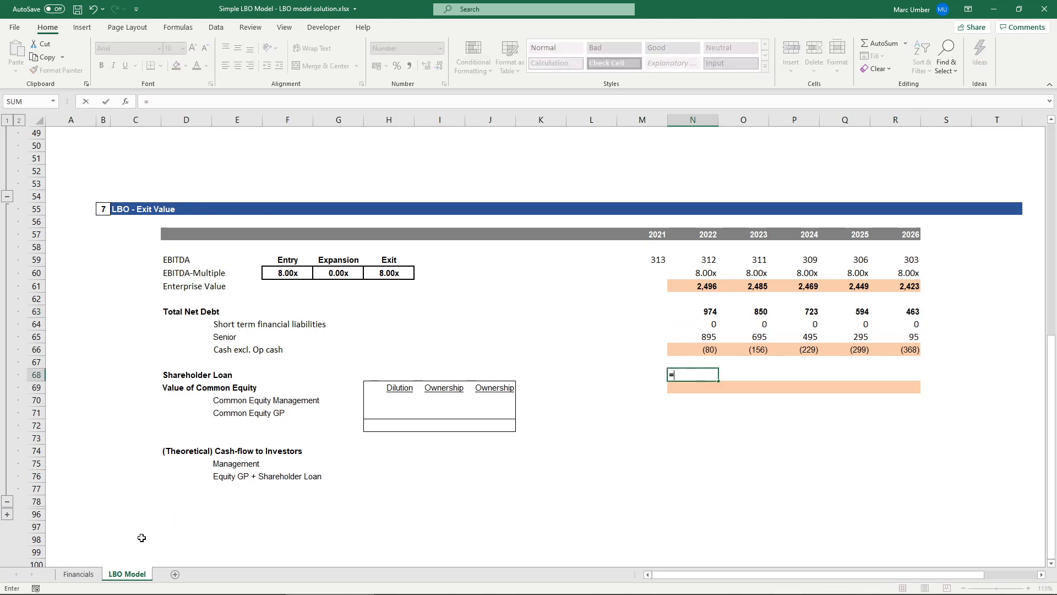
{"action": "left_click", "coordinate": [85, 575]}
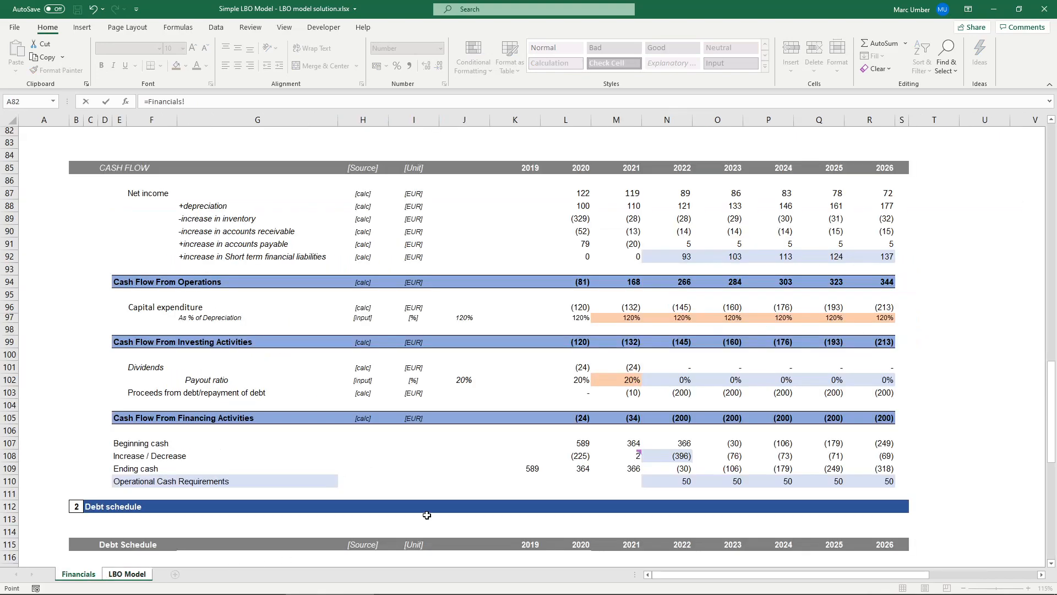
{"action": "scroll", "coordinate": [633, 391], "scroll_direction": "up", "scroll_amount": 6}
{"action": "scroll", "coordinate": [633, 390], "scroll_direction": "up", "scroll_amount": 4}
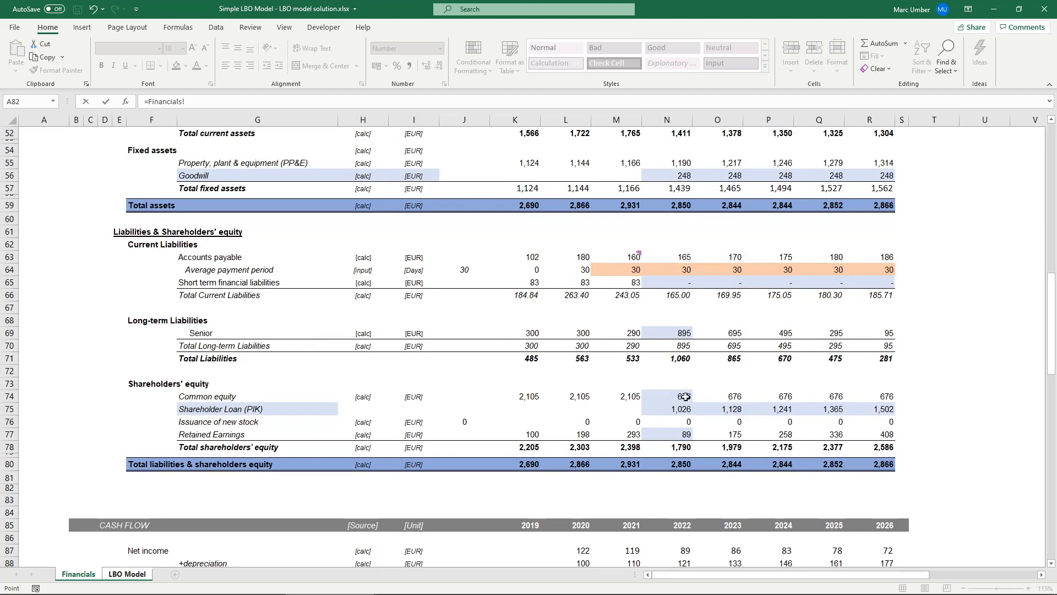
{"action": "left_click", "coordinate": [665, 408]}
{"action": "key", "text": "Return"}
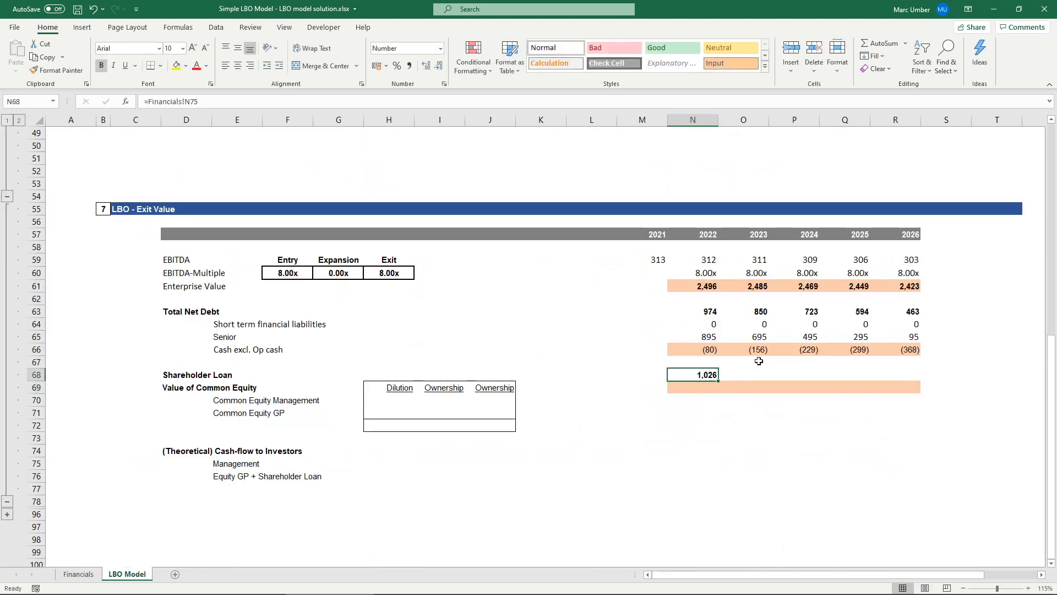
{"action": "left_click_drag", "start_coordinate": [722, 383], "coordinate": [917, 381]}
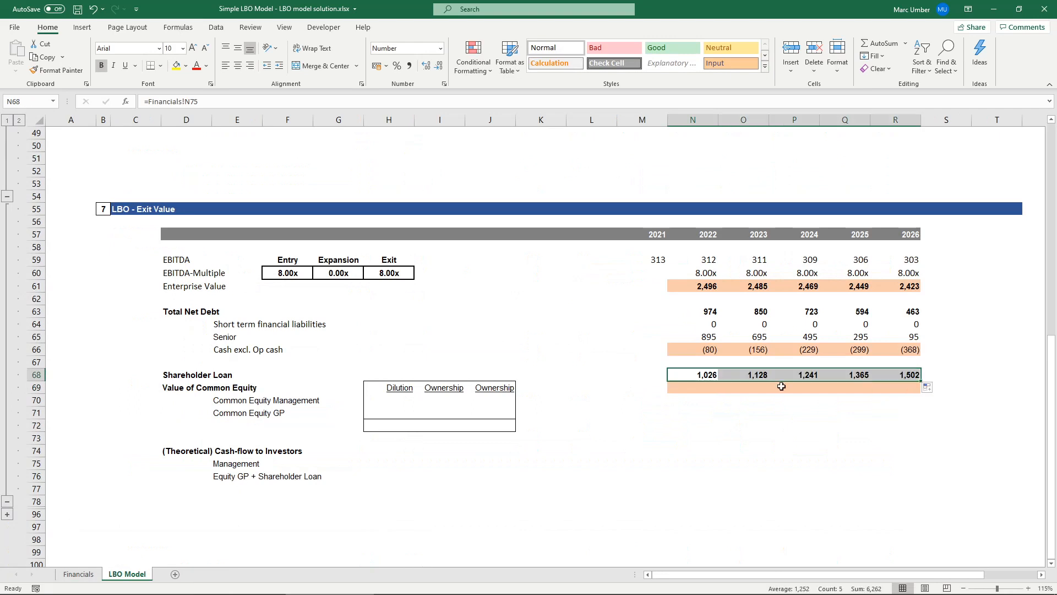
{"action": "left_click", "coordinate": [692, 374]}
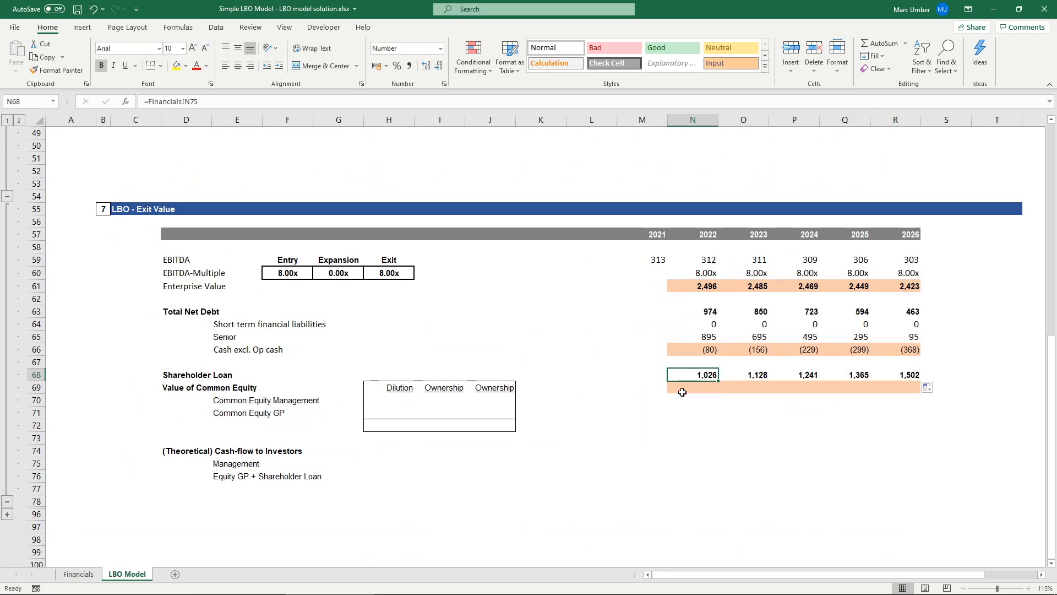
Calculate the 2022 Value of Common Equity in N69 with =N61-N63-N68 and copy it across through 2026.
{"action": "left_click", "coordinate": [699, 387]}
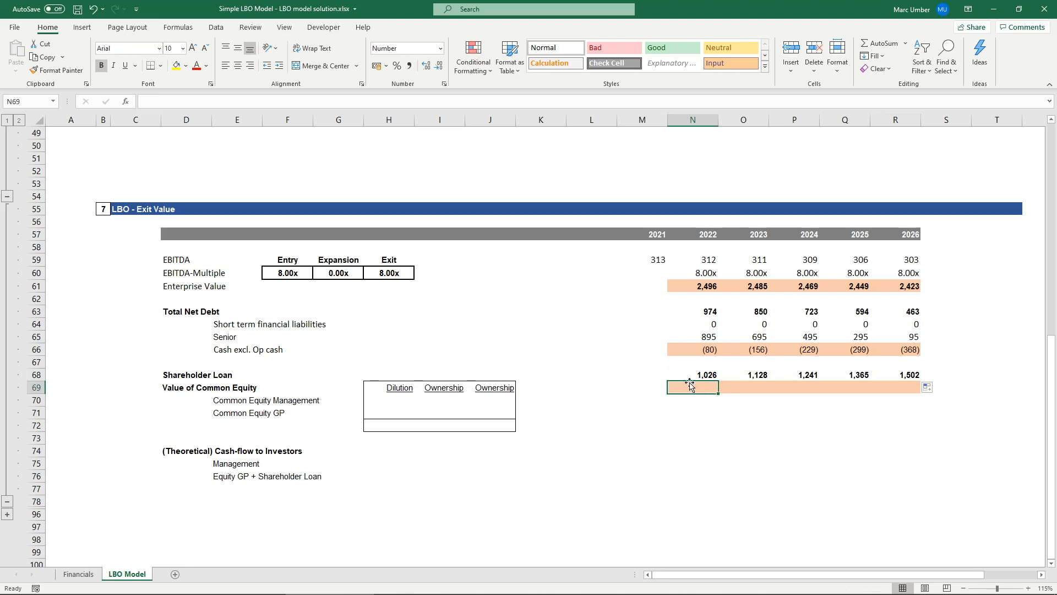
{"action": "type", "text": "="}
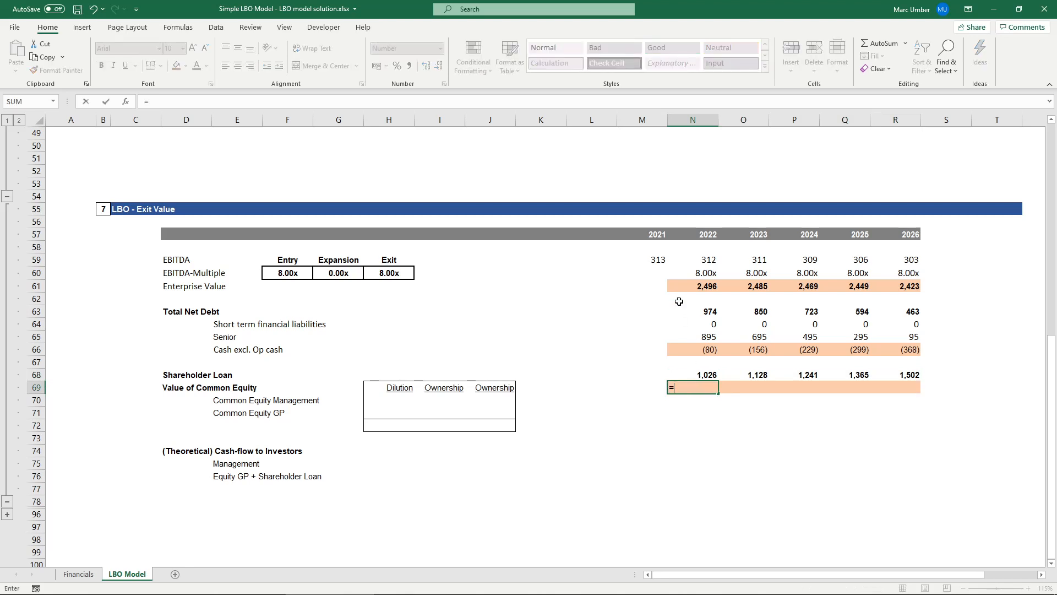
{"action": "left_click", "coordinate": [682, 287]}
{"action": "type", "text": "-"}
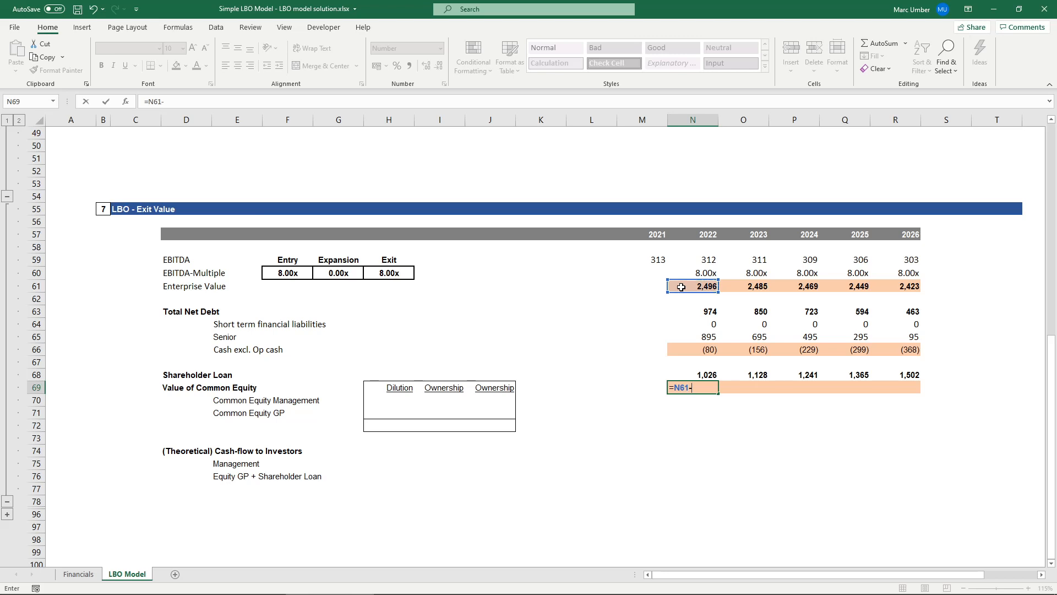
{"action": "left_click", "coordinate": [694, 313]}
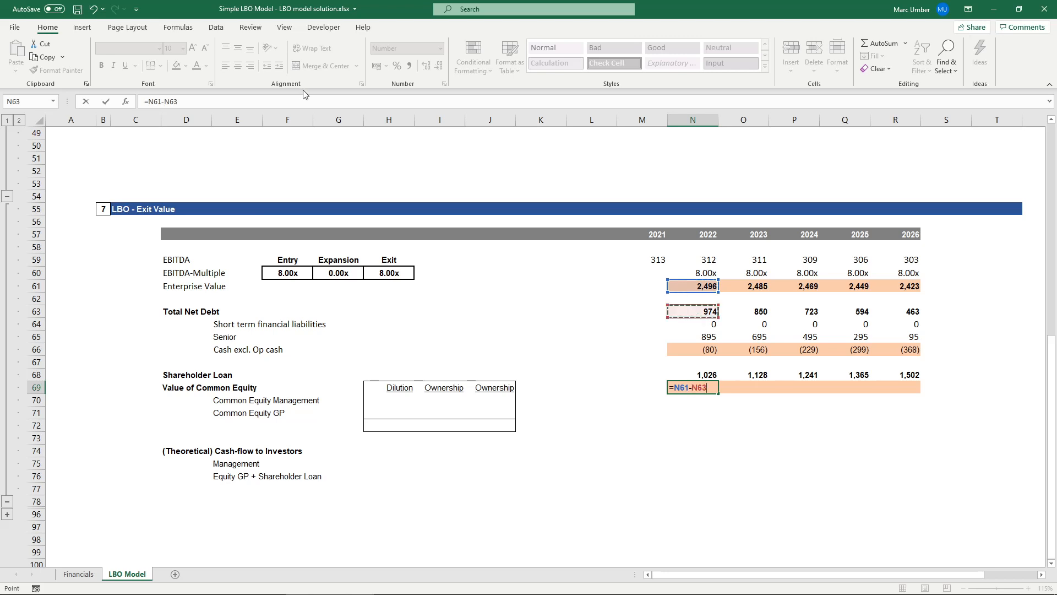
{"action": "left_click", "coordinate": [200, 102]}
{"action": "type", "text": "-"}
{"action": "left_click", "coordinate": [691, 375]}
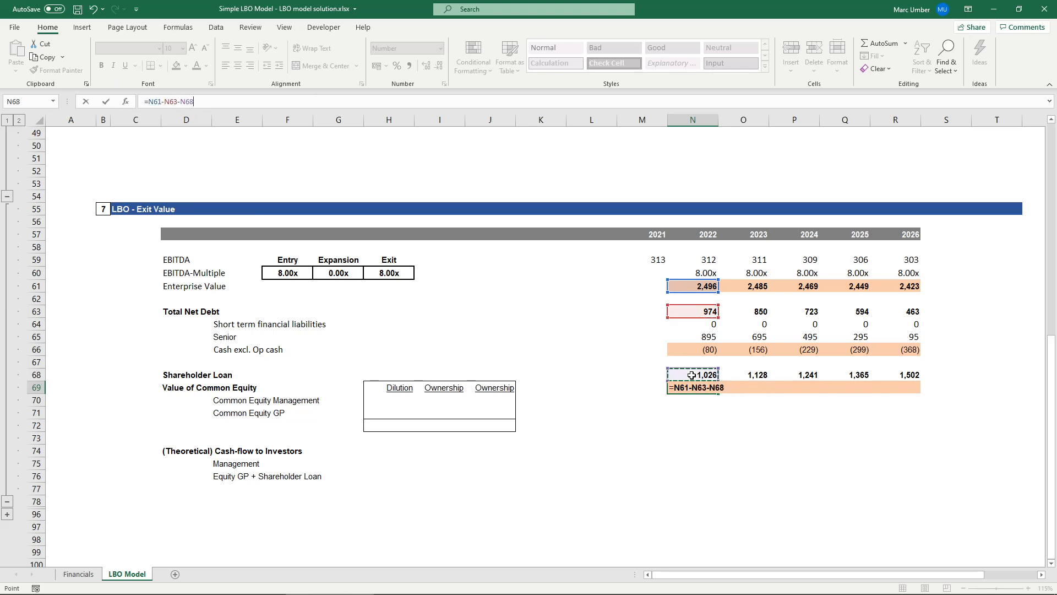
{"action": "key", "text": "Return"}
{"action": "key", "text": "Up"}
{"action": "left_click_drag", "start_coordinate": [719, 394], "coordinate": [917, 394]}
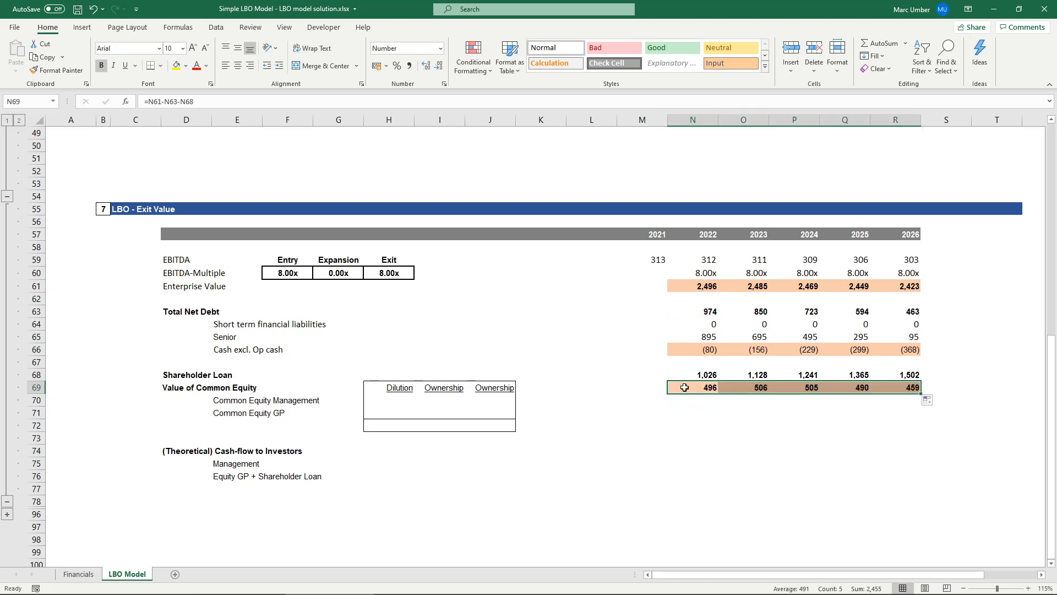
{"action": "left_click", "coordinate": [685, 387]}
Set the Common Equity Management ownership in J70 to =10% and the Common Equity GP ownership in J71 to =1-J70.
{"action": "left_click", "coordinate": [496, 399]}
{"action": "type", "text": "=10%"}
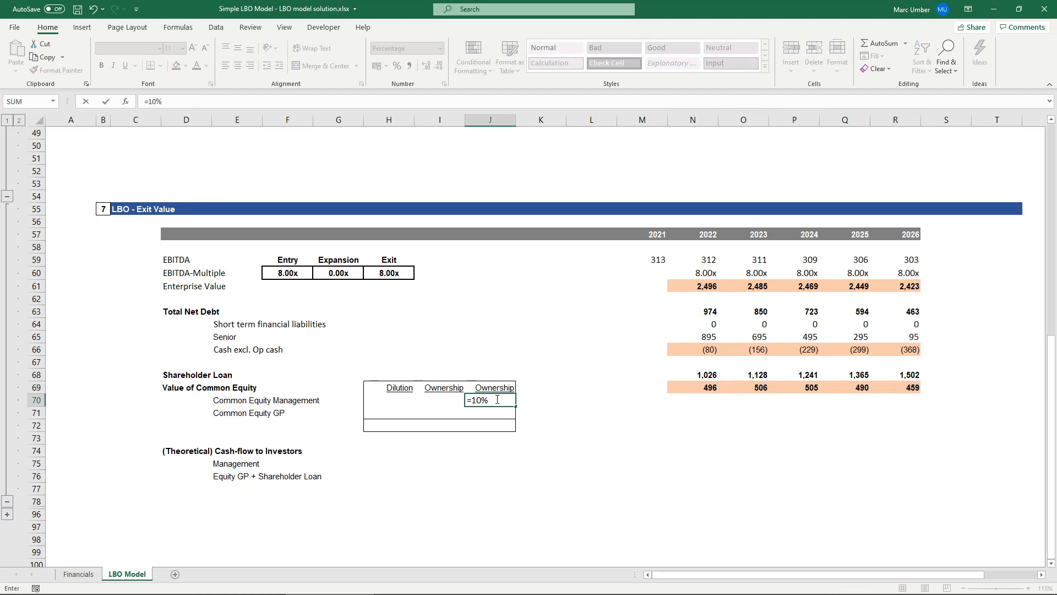
{"action": "key", "text": "Return"}
{"action": "type", "text": "=1-"}
{"action": "left_click", "coordinate": [497, 399]}
{"action": "key", "text": "ctrl+Return"}
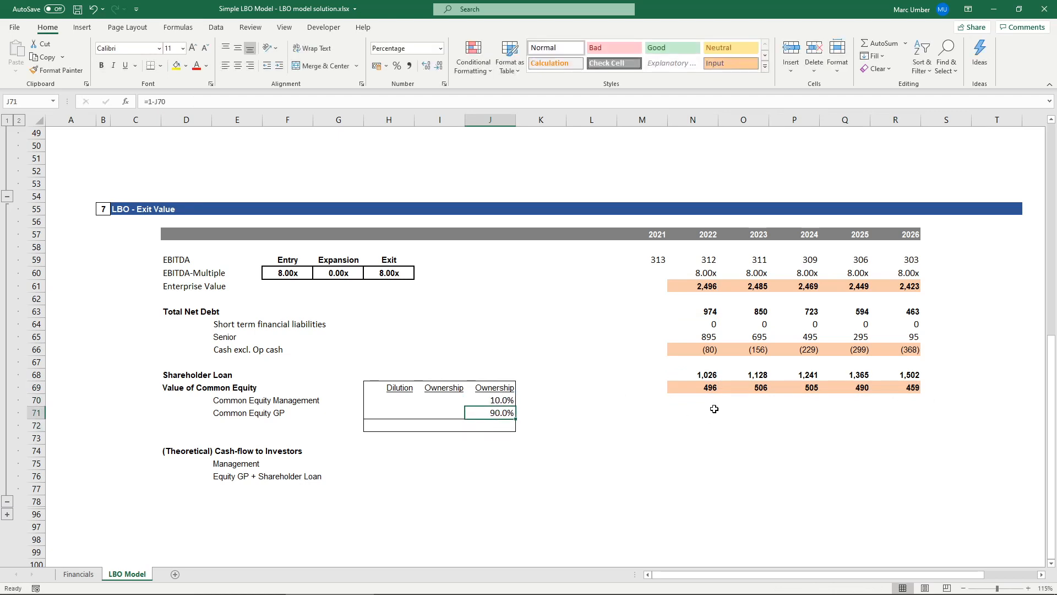
Calculate the 2022 Common Equity Management value in N70 with =N69*$J$70 and copy it across through 2026.
{"action": "left_click", "coordinate": [709, 398]}
{"action": "type", "text": "="}
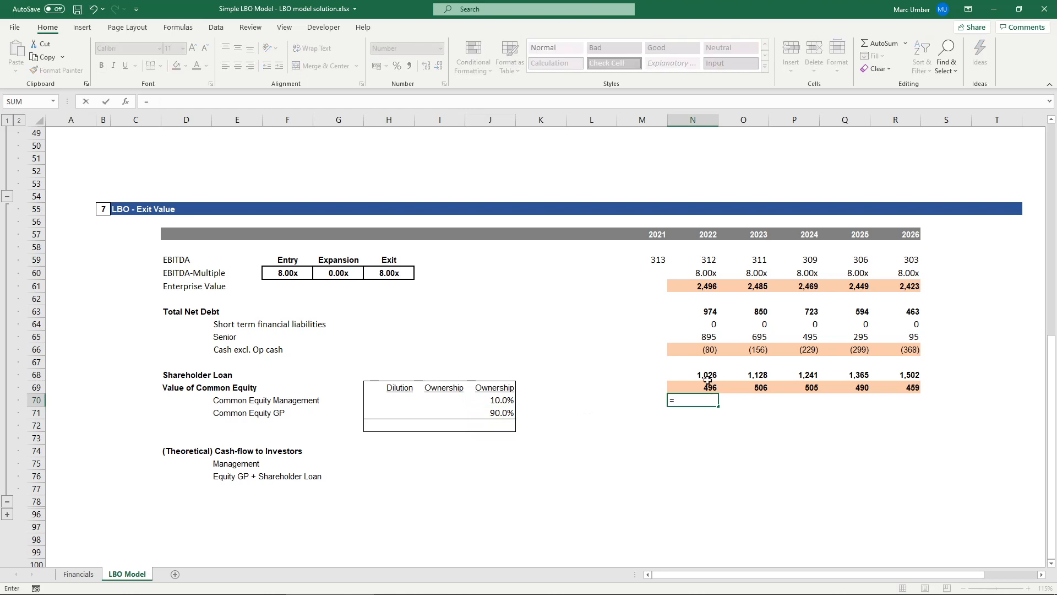
{"action": "left_click", "coordinate": [698, 388]}
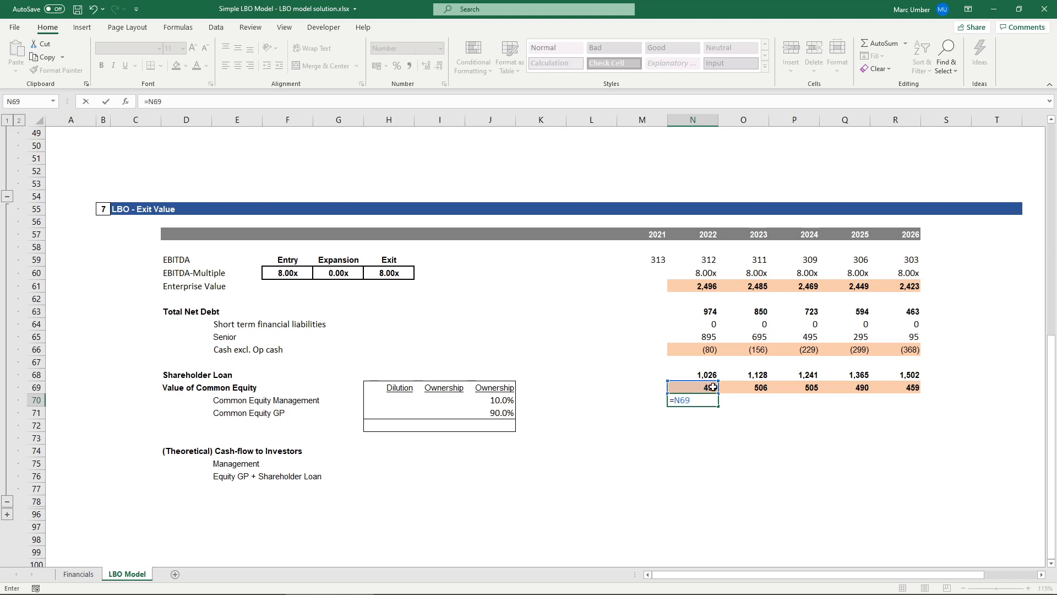
{"action": "type", "text": "*"}
{"action": "left_click", "coordinate": [504, 400]}
{"action": "key", "text": "F4"}
{"action": "key", "text": "Return"}
{"action": "key", "text": "Up"}
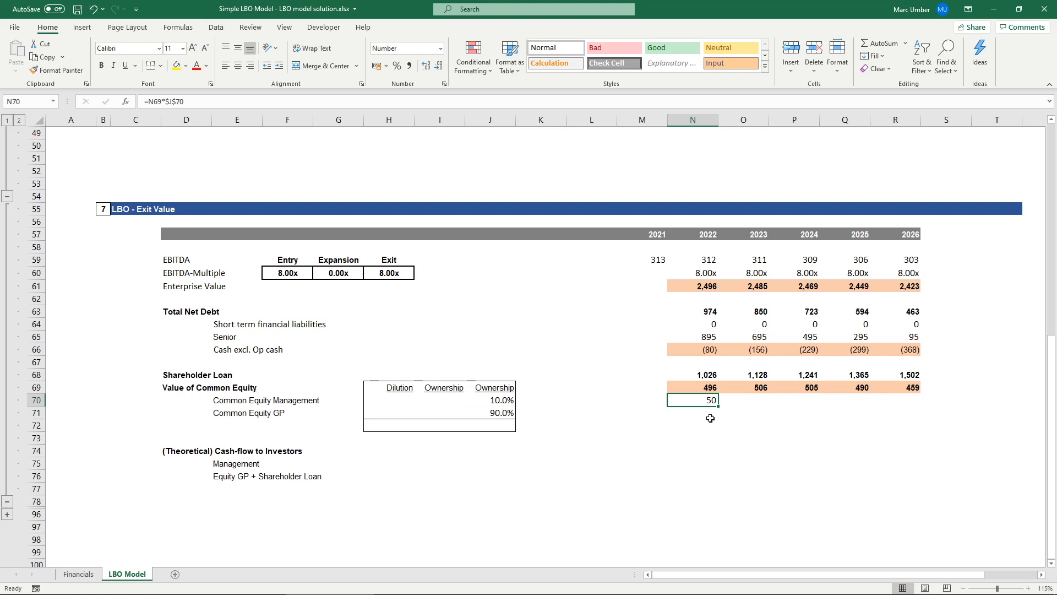
{"action": "left_click_drag", "start_coordinate": [719, 407], "coordinate": [913, 401]}
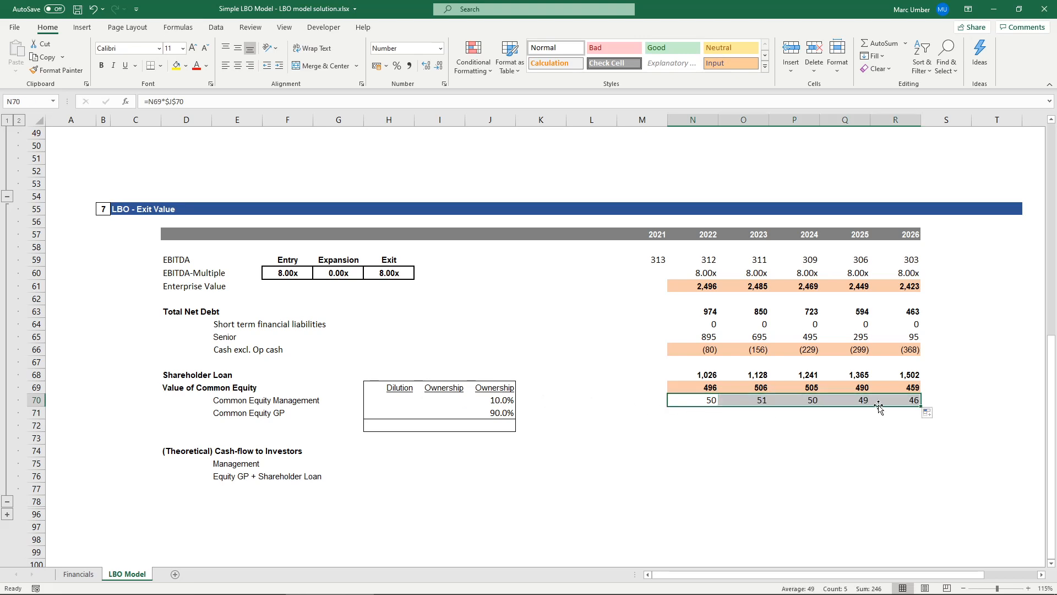
Calculate the 2022 Common Equity GP value in N71 with =N69*$J$71 and copy it across through 2026.
{"action": "left_click", "coordinate": [695, 412]}
{"action": "type", "text": "="}
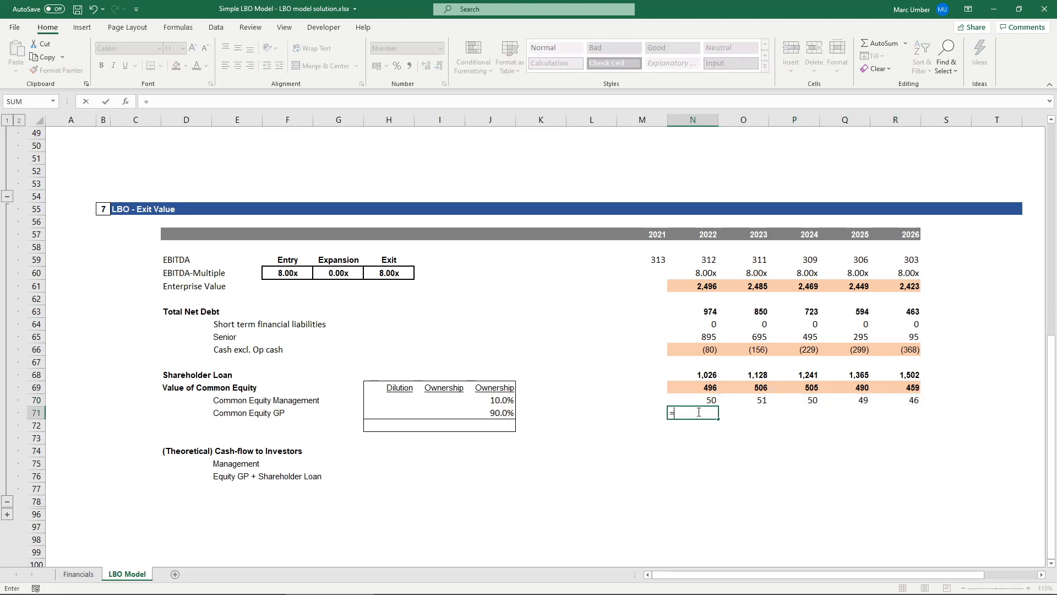
{"action": "left_click", "coordinate": [700, 386]}
{"action": "type", "text": "*"}
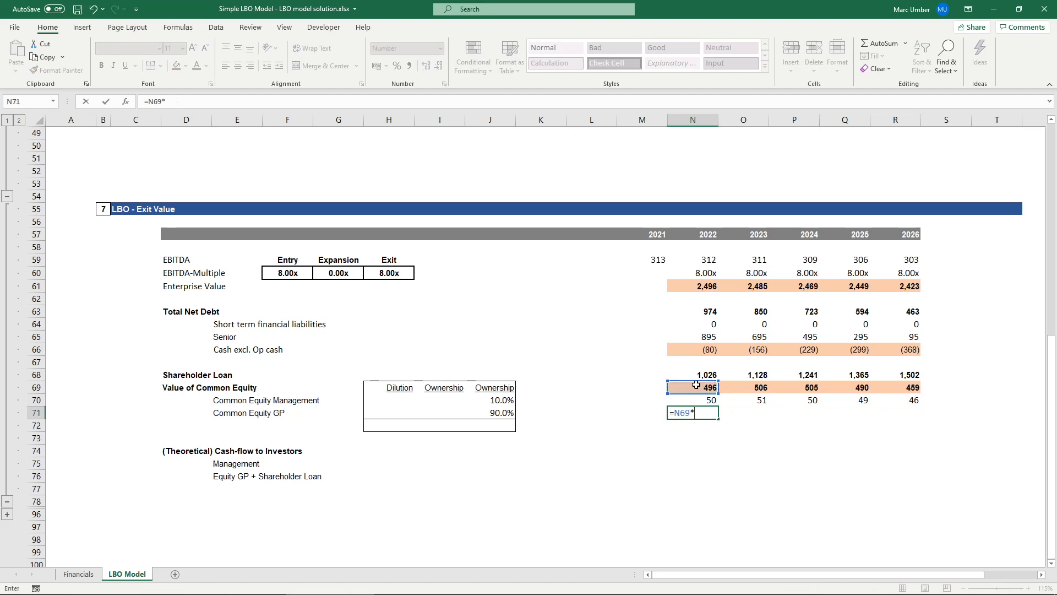
{"action": "left_click", "coordinate": [508, 414]}
{"action": "key", "text": "F4"}
{"action": "key", "text": "Return"}
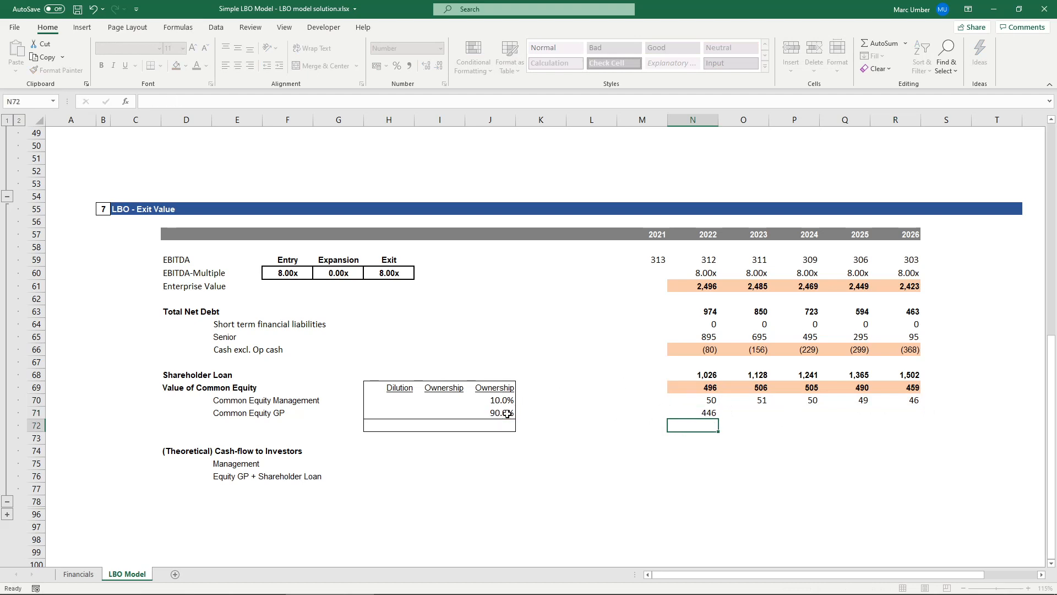
{"action": "key", "text": "Up"}
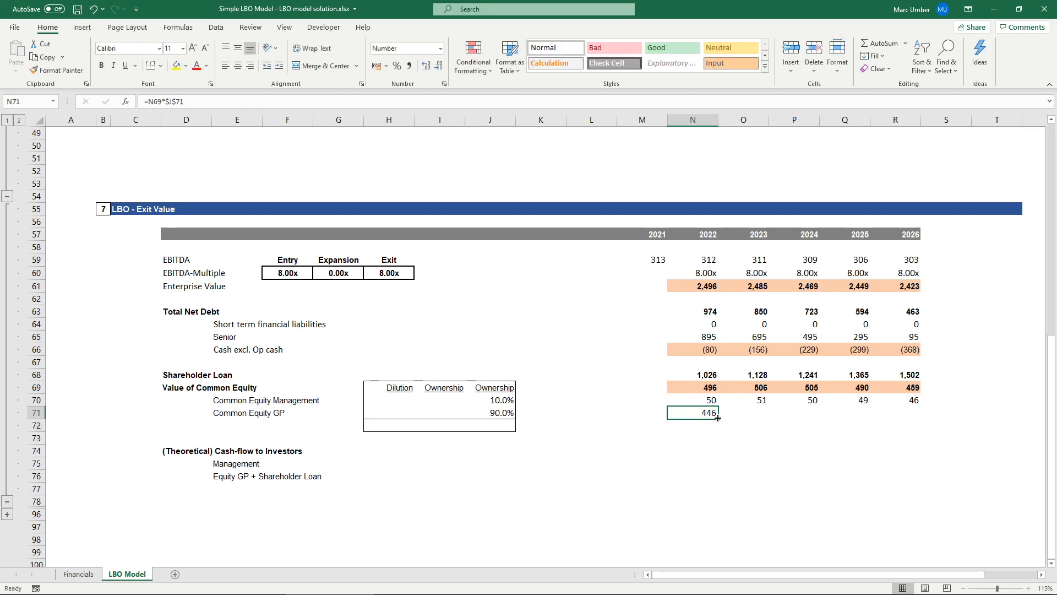
{"action": "left_click_drag", "start_coordinate": [718, 418], "coordinate": [868, 408]}
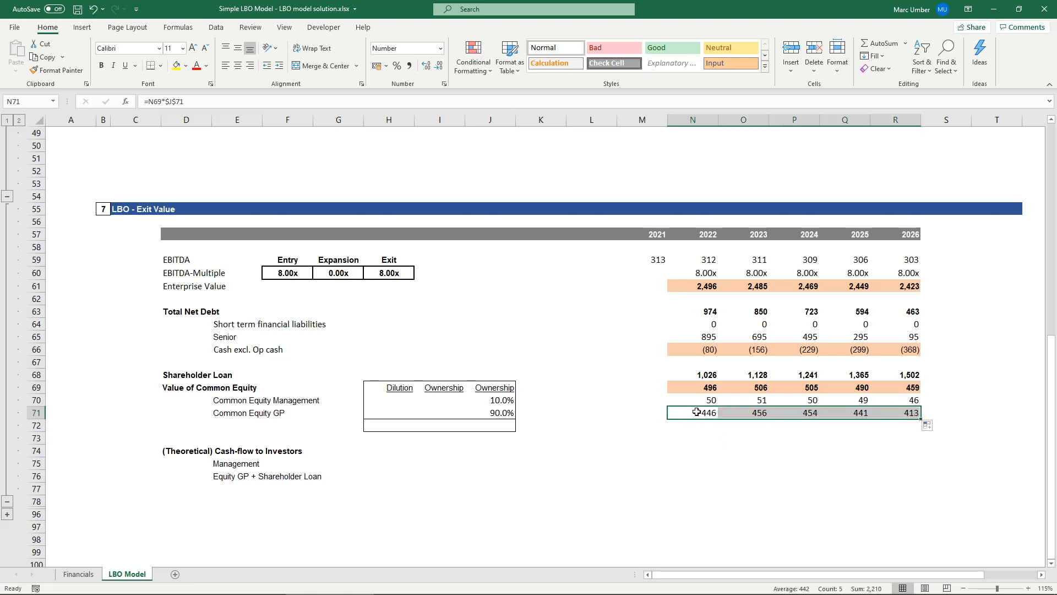
{"action": "left_click", "coordinate": [696, 412]}
Link the 2022 Management cash-flow to investors in N75 to the Common Equity Management value with =N70.
{"action": "left_click", "coordinate": [712, 439]}
{"action": "key", "text": "Down"}
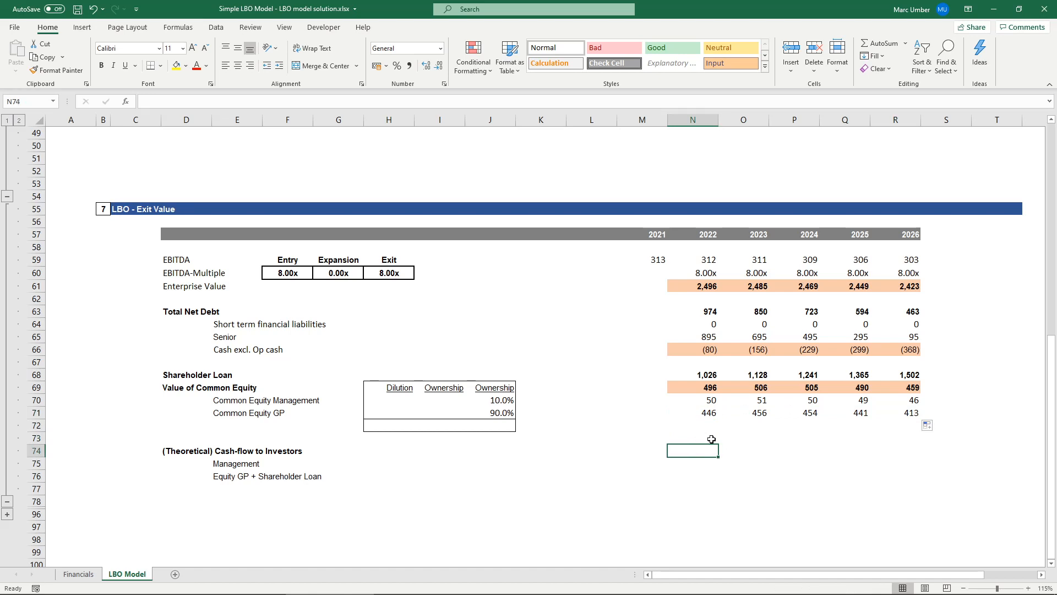
{"action": "key", "text": "Down"}
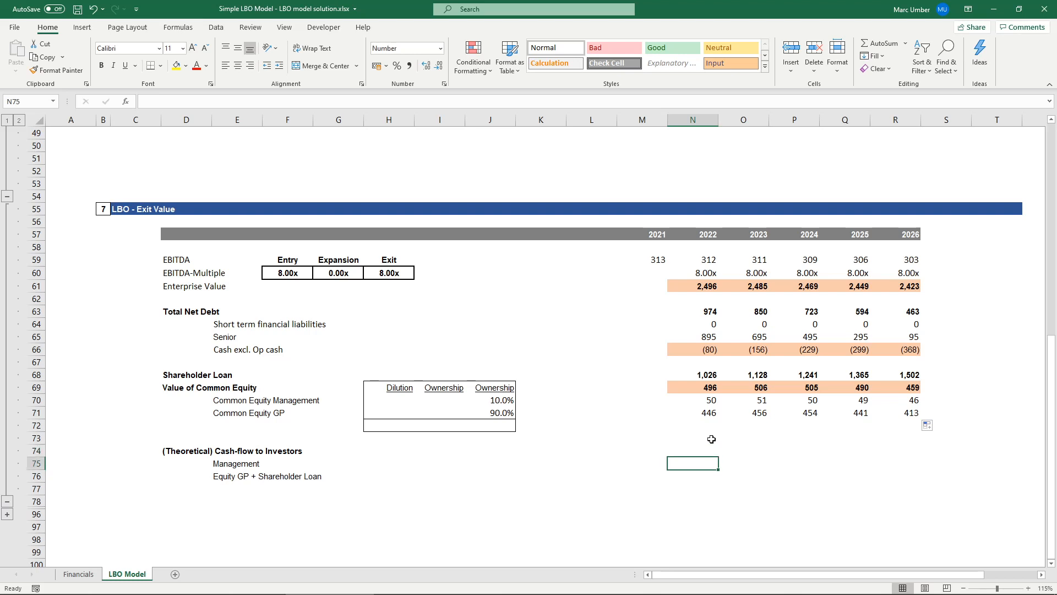
{"action": "type", "text": "="}
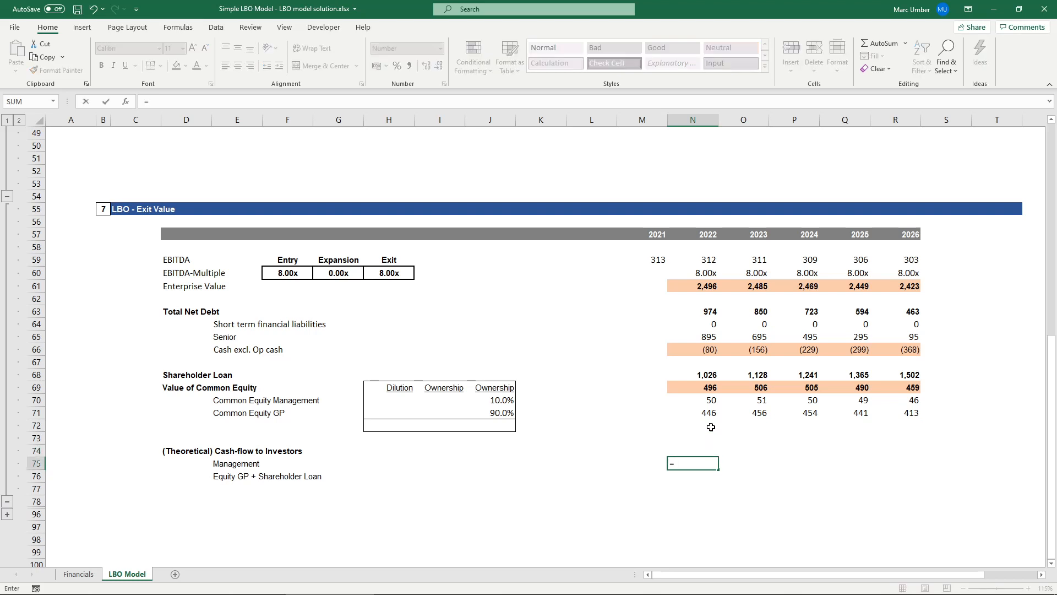
{"action": "left_click", "coordinate": [699, 398]}
{"action": "key", "text": "Return"}
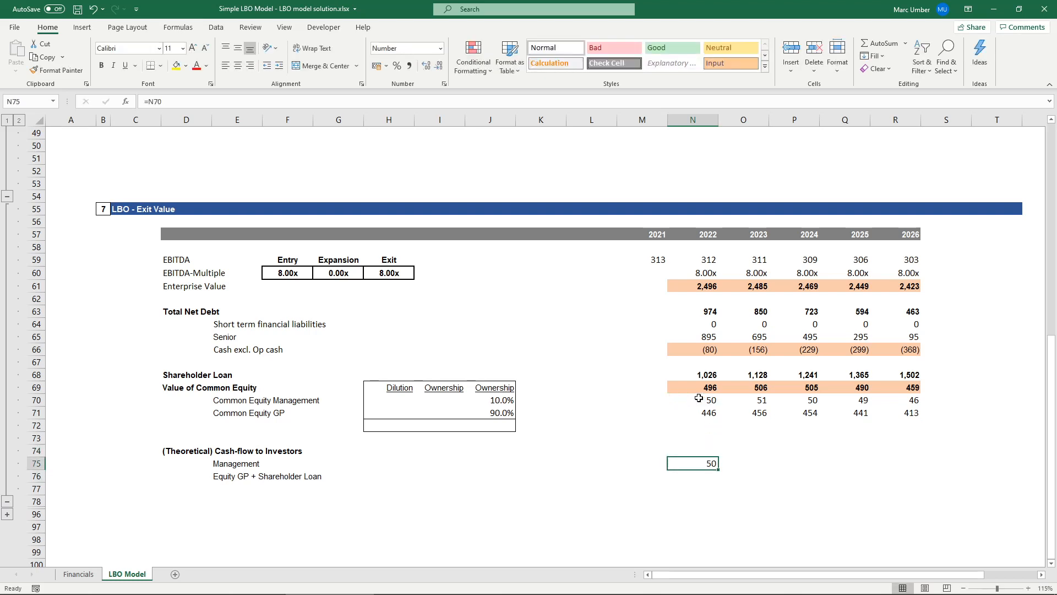
Calculate the 2022 Equity GP + Shareholder Loan cash-flow in N76 with =N71+N68.
{"action": "type", "text": "="}
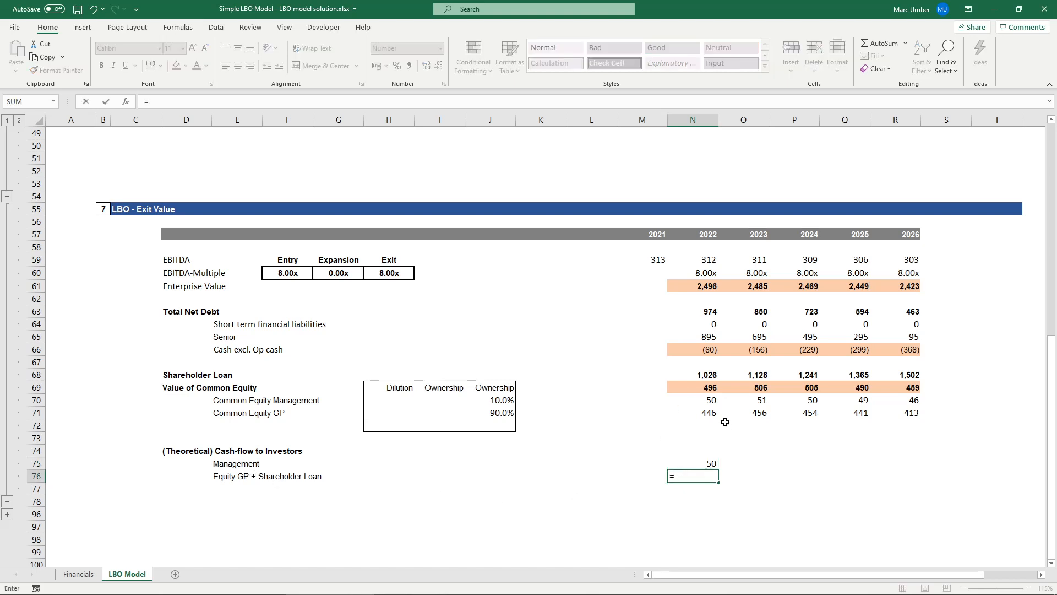
{"action": "left_click", "coordinate": [704, 413]}
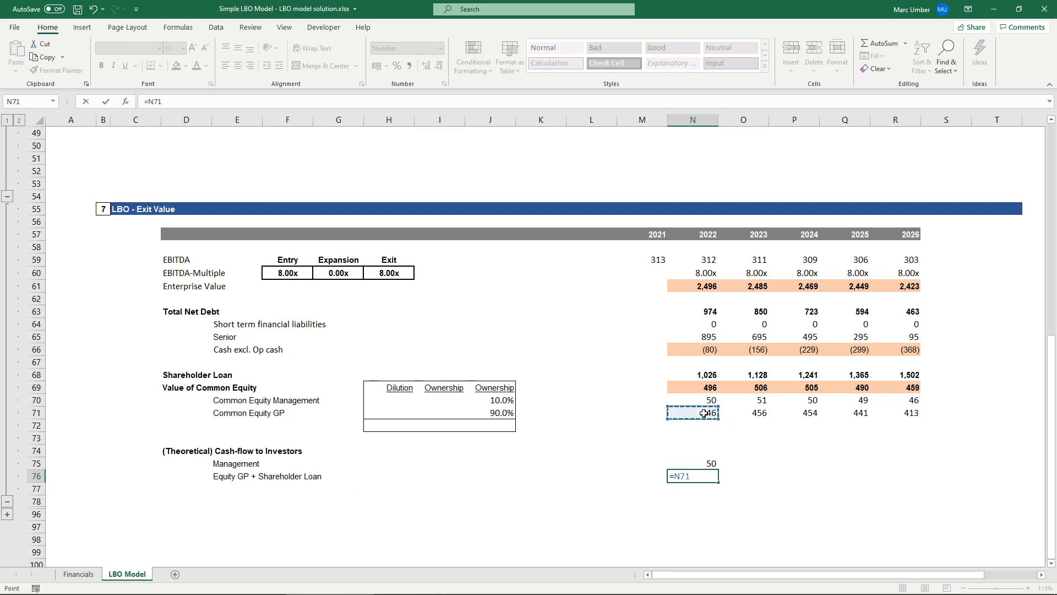
{"action": "type", "text": "+"}
{"action": "left_click", "coordinate": [696, 375]}
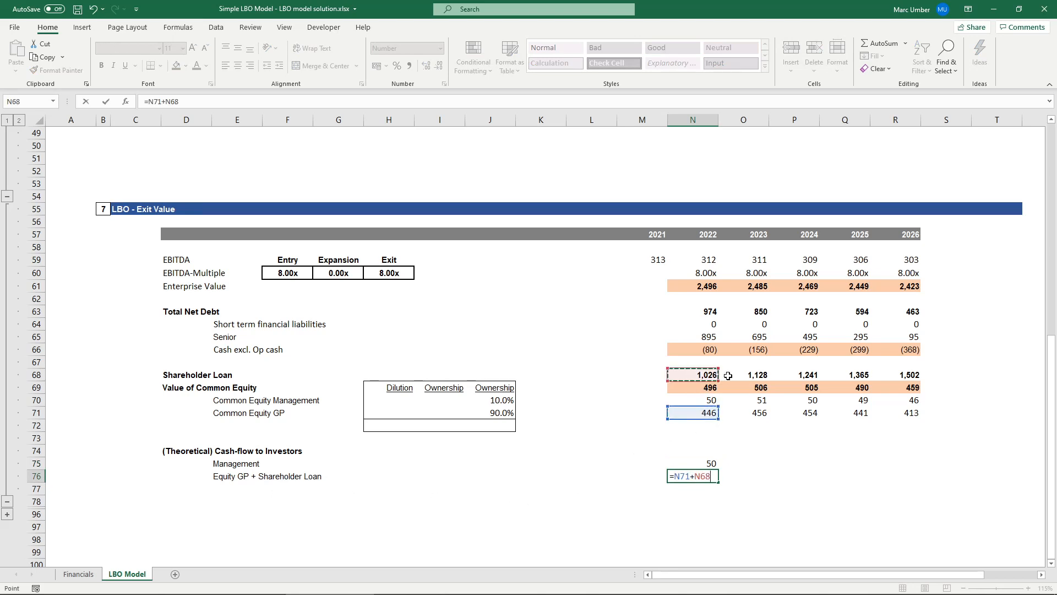
{"action": "key", "text": "Return"}
Copy the Management and Equity GP + Shareholder Loan cash-flow formulas in N75:N76 across through 2026.
{"action": "key", "text": "Up"}
{"action": "key", "text": "shift+Up"}
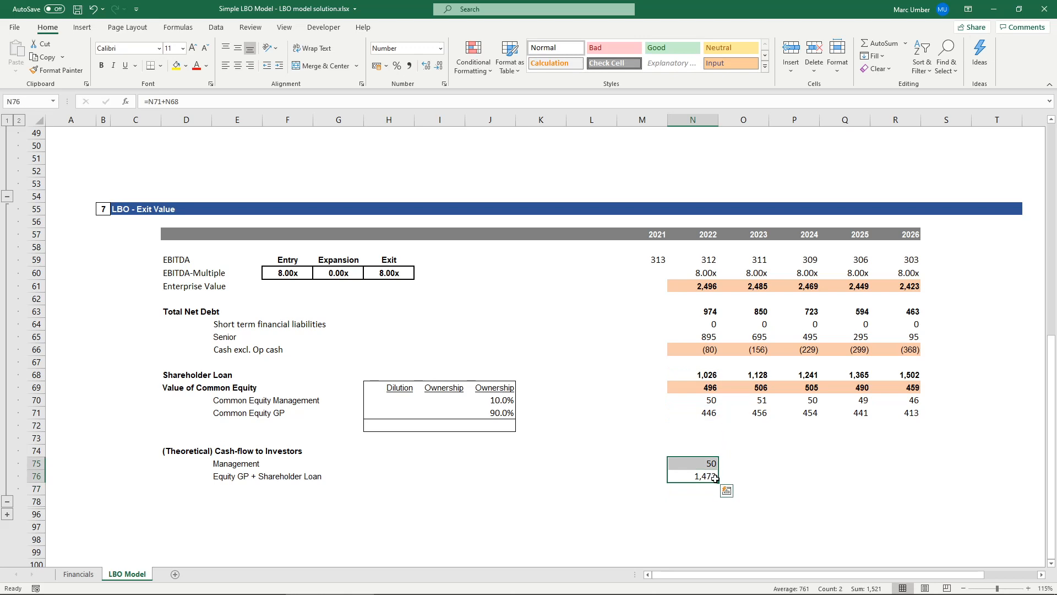
{"action": "left_click_drag", "start_coordinate": [718, 483], "coordinate": [926, 485]}
{"action": "key", "text": "Up"}
{"action": "left_click", "coordinate": [688, 476]}
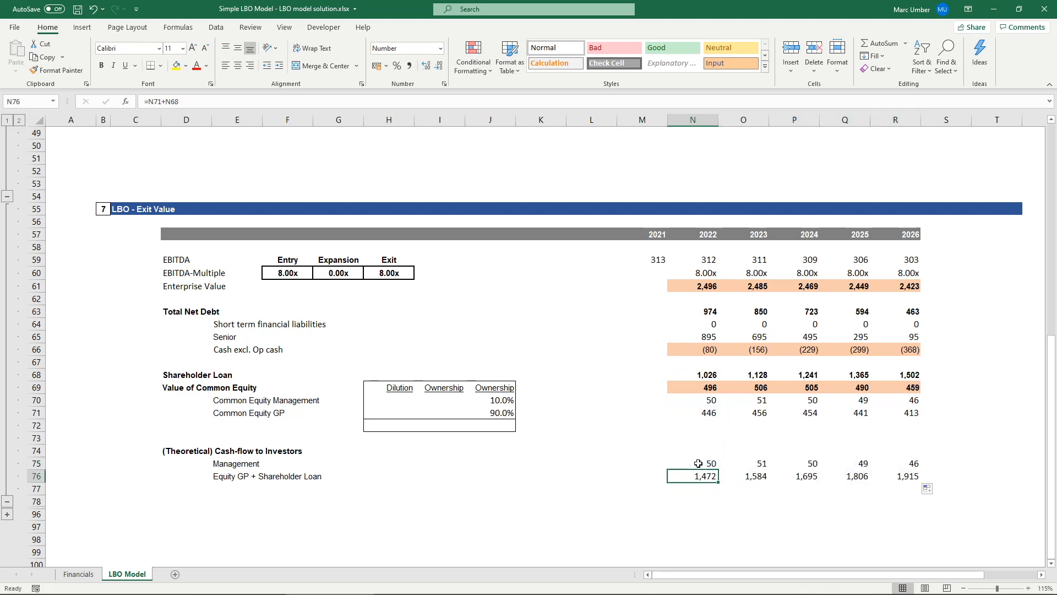
{"action": "left_click", "coordinate": [686, 463]}
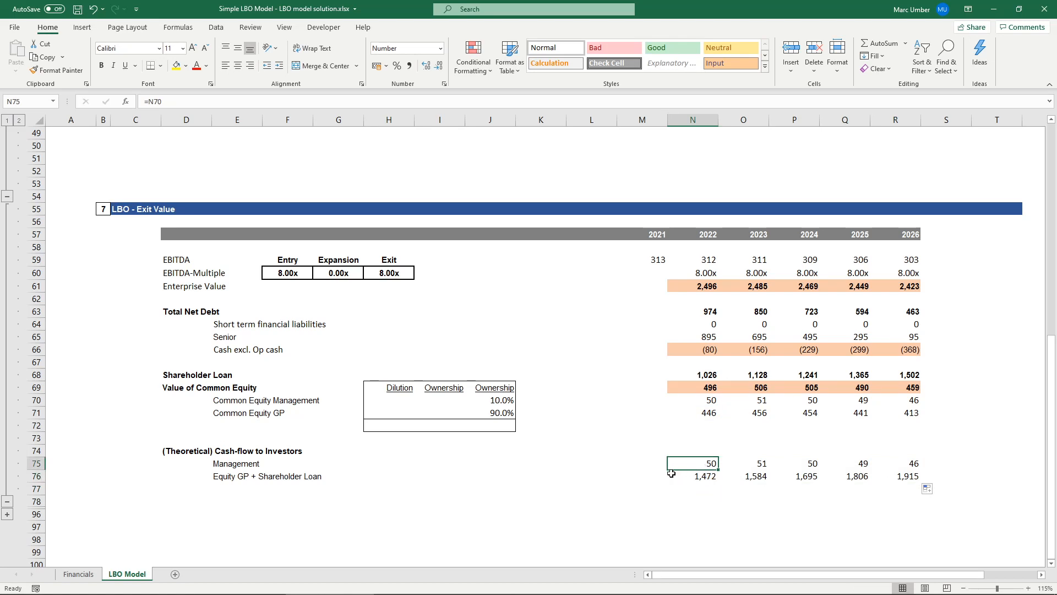
{"action": "left_click", "coordinate": [684, 476]}
{"action": "left_click", "coordinate": [682, 462]}
Expand the LBO - Return Sensitivity section and select the Management cash-flow block M85:R89.
{"action": "left_click", "coordinate": [8, 515]}
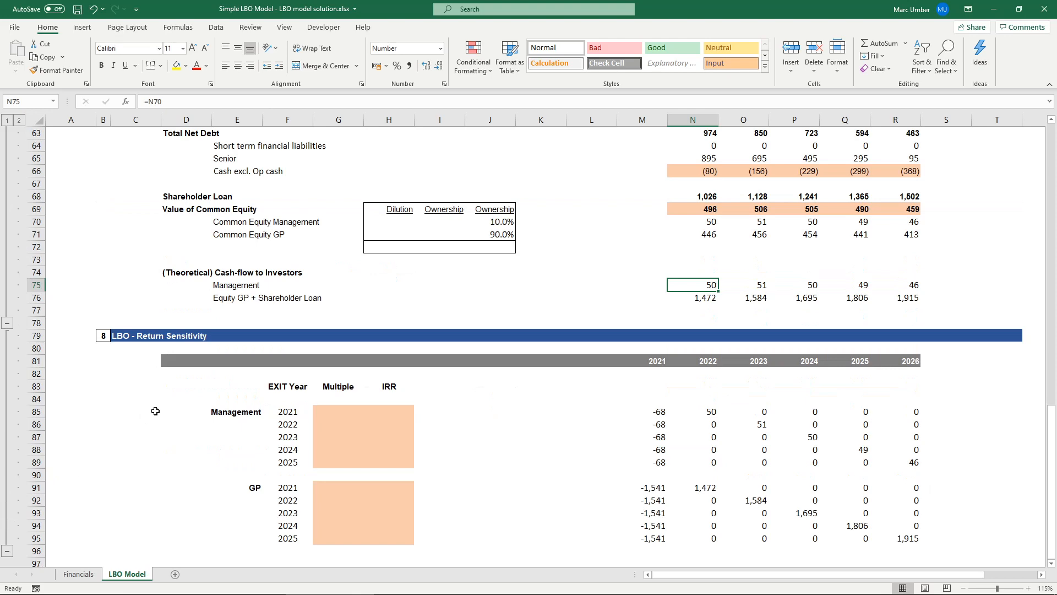
{"action": "scroll", "coordinate": [156, 411], "scroll_direction": "down", "scroll_amount": 2}
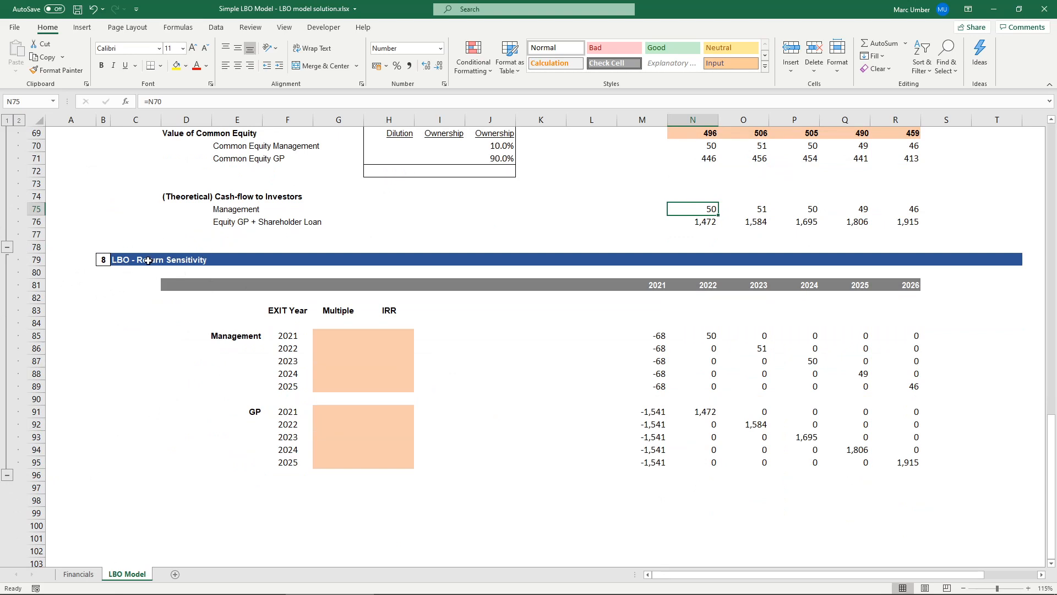
{"action": "left_click", "coordinate": [650, 337]}
{"action": "left_click_drag", "start_coordinate": [647, 339], "coordinate": [909, 385]}
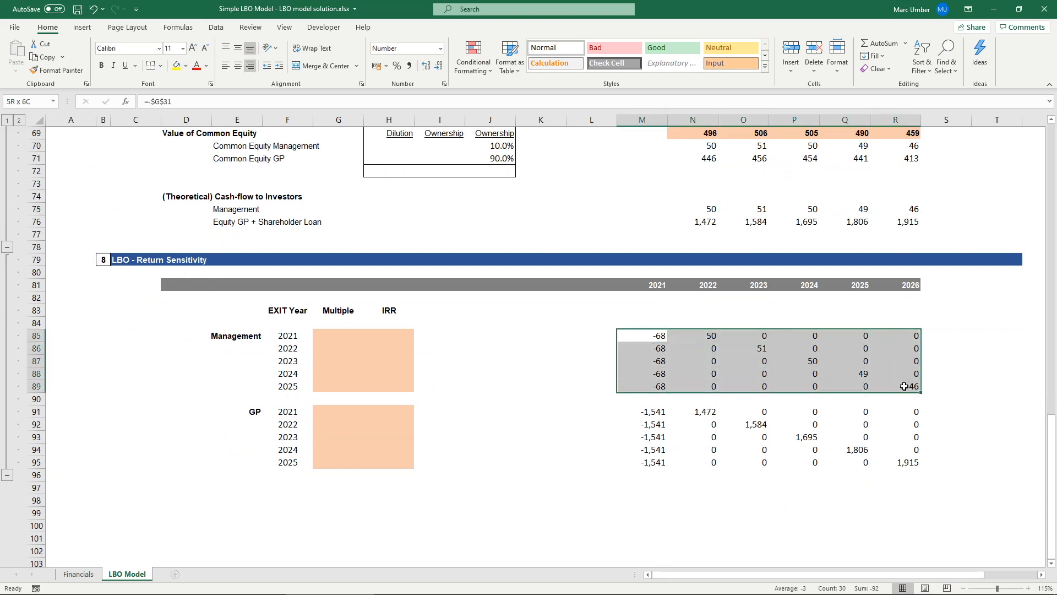
Trace the 2021 Management investment formula in M85 back to its source cell in the LBO Assumptions - Sources section.
{"action": "left_click", "coordinate": [633, 336]}
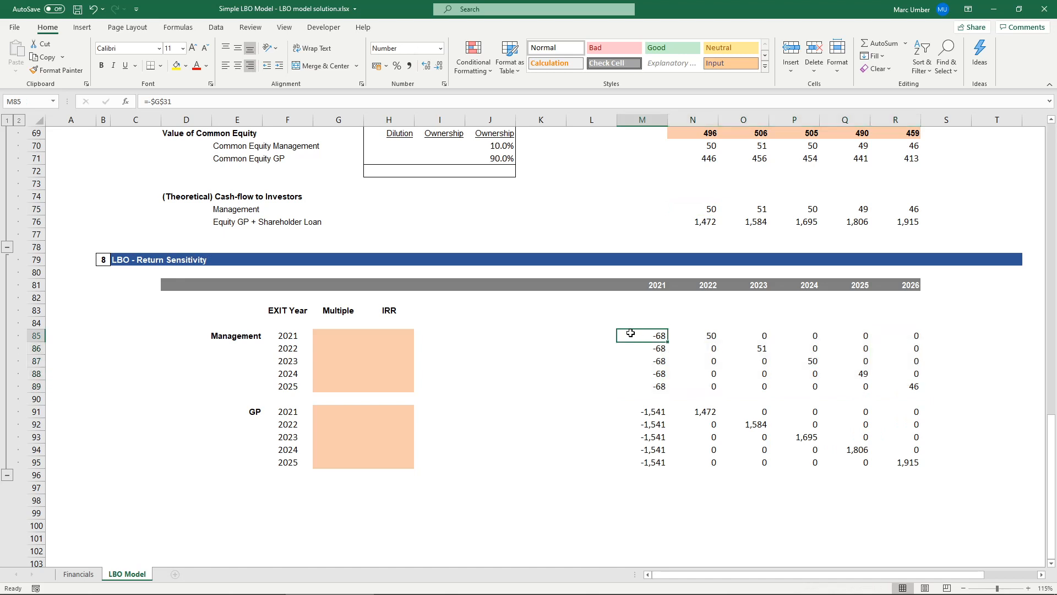
{"action": "double_click", "coordinate": [645, 336]}
{"action": "key", "text": "Escape"}
{"action": "double_click", "coordinate": [640, 336]}
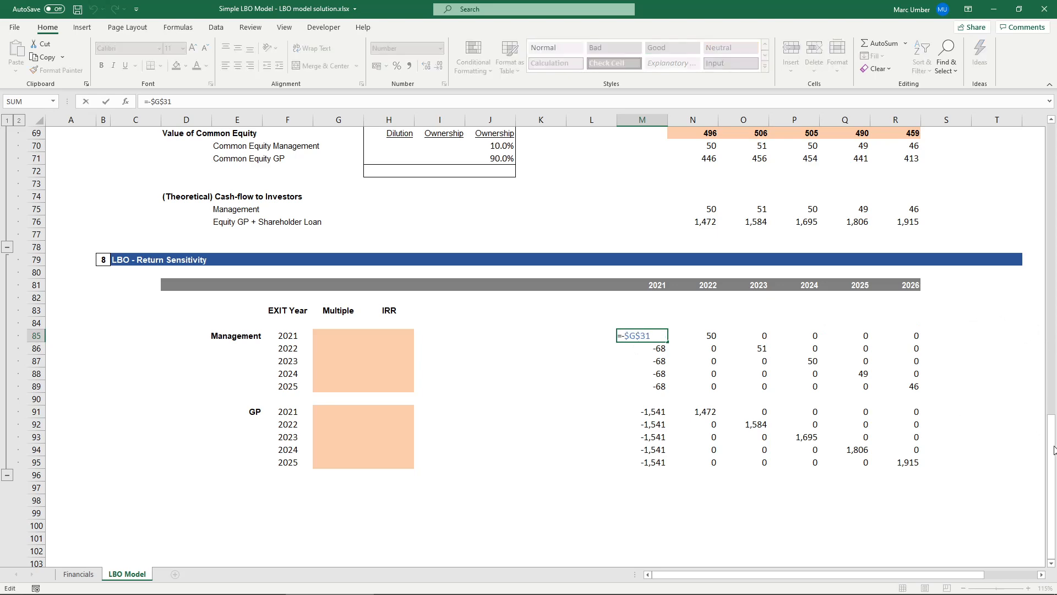
{"action": "left_click_drag", "start_coordinate": [1054, 455], "coordinate": [1032, 243]}
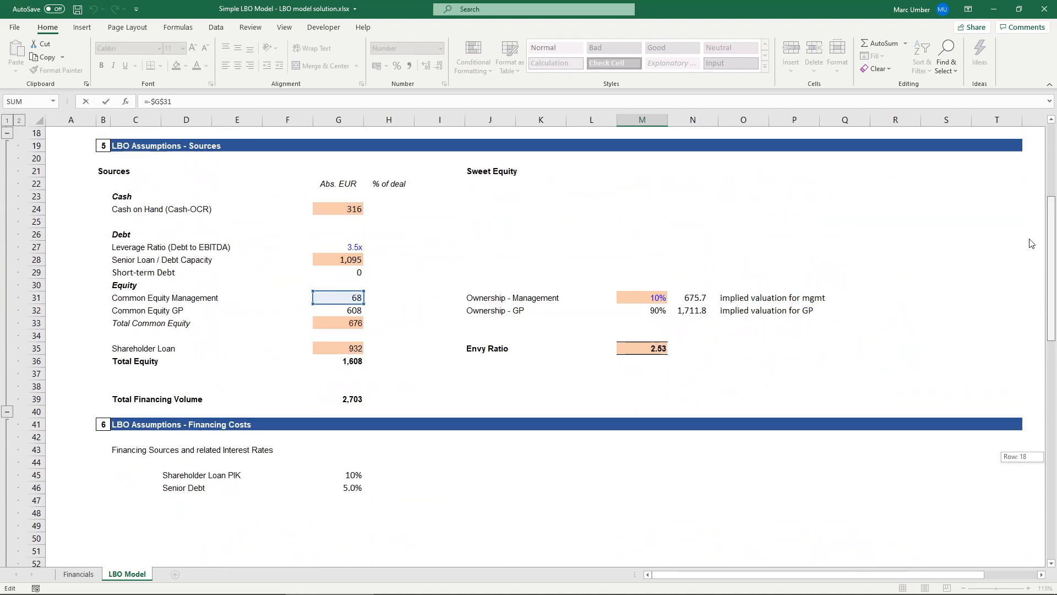
{"action": "left_click_drag", "start_coordinate": [1031, 243], "coordinate": [1035, 271]}
{"action": "left_click_drag", "start_coordinate": [1051, 348], "coordinate": [1047, 459]}
Examine the Management exit cash-flow formulas along the diagonal from N85 to R89 and the row 75 cells they reference.
{"action": "double_click", "coordinate": [712, 336]}
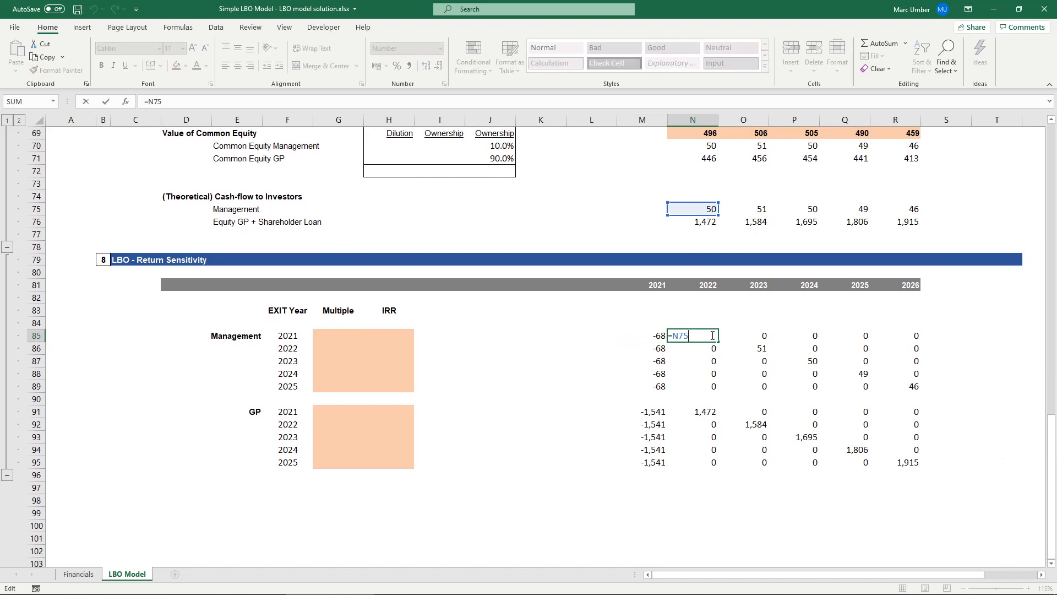
{"action": "key", "text": "Escape"}
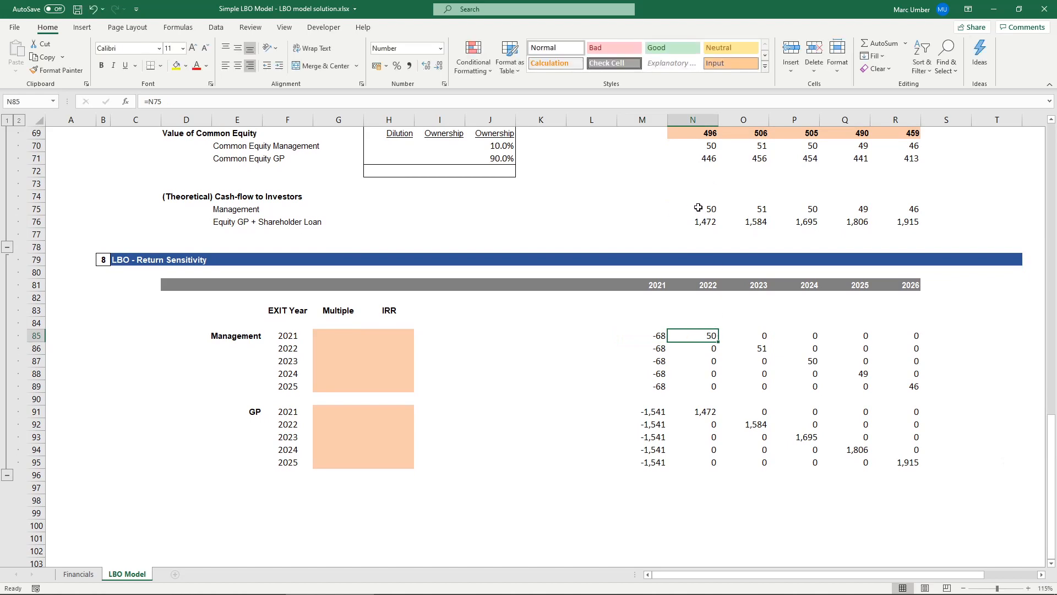
{"action": "double_click", "coordinate": [750, 347]}
{"action": "key", "text": "Return"}
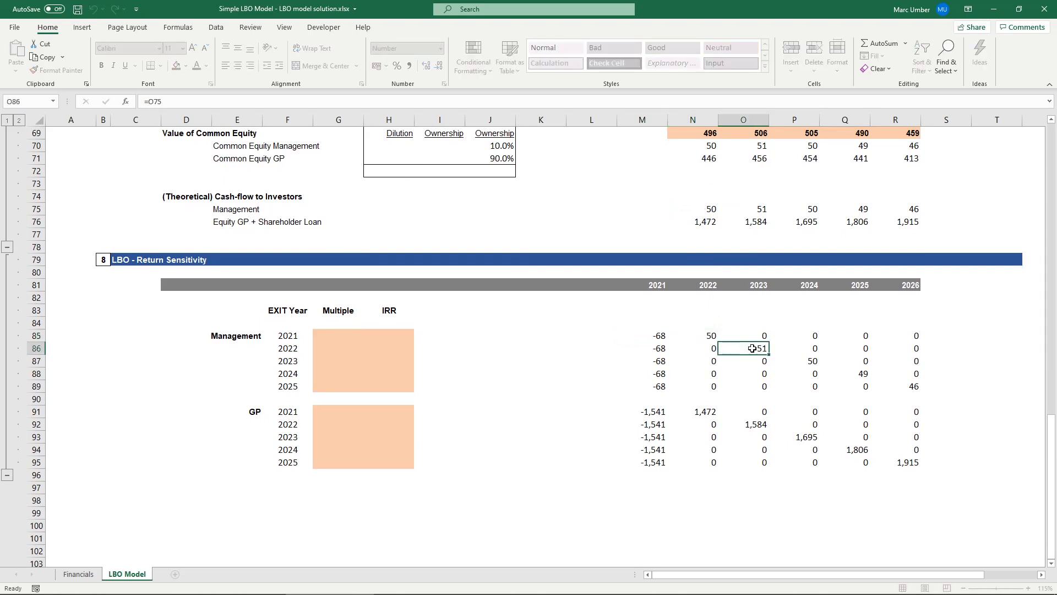
{"action": "double_click", "coordinate": [796, 361]}
{"action": "key", "text": "Escape"}
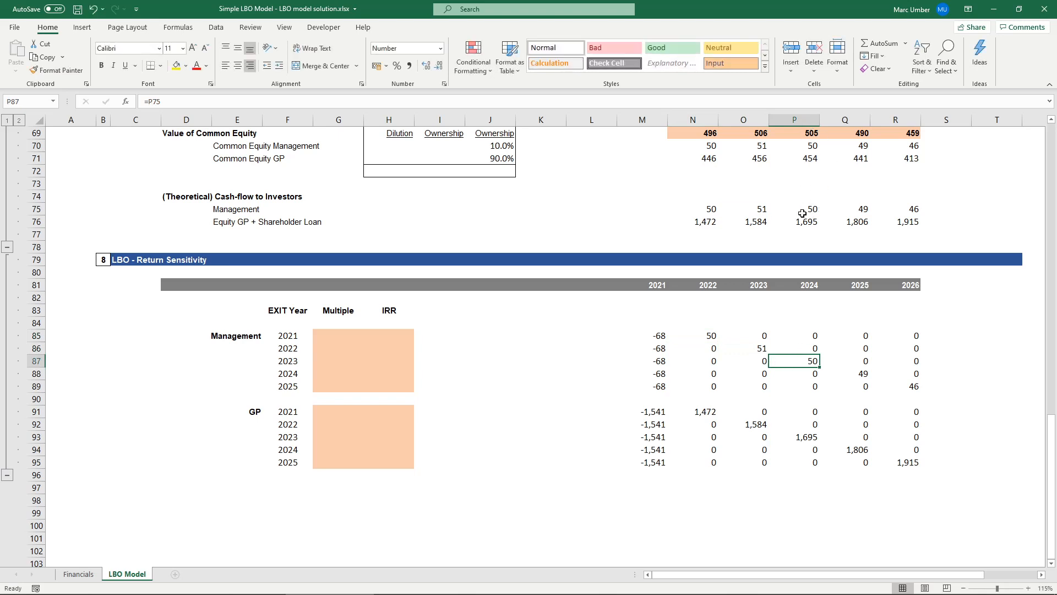
{"action": "double_click", "coordinate": [858, 374]}
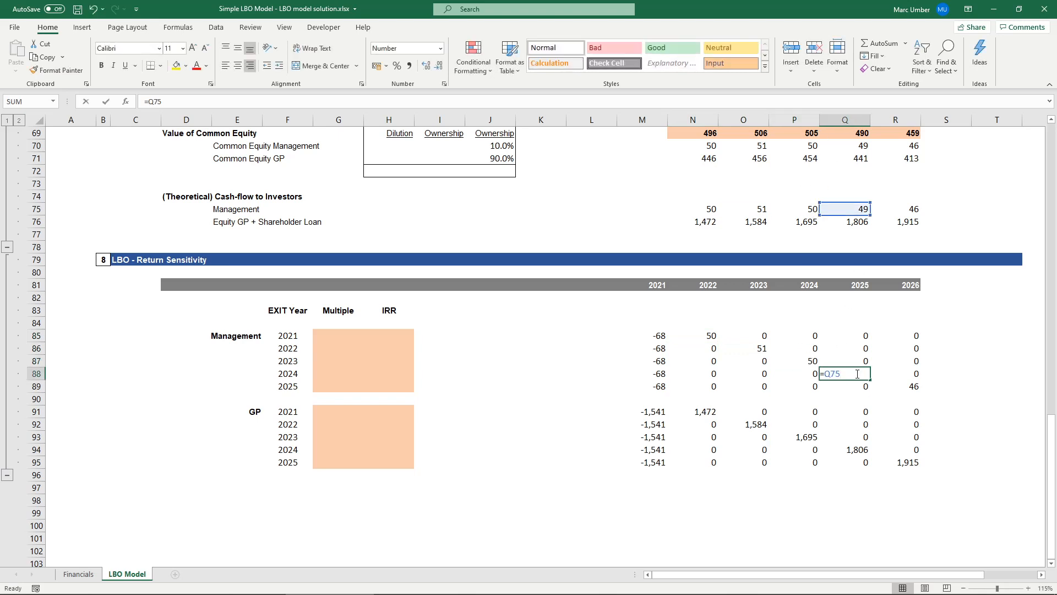
{"action": "key", "text": "Escape"}
{"action": "double_click", "coordinate": [906, 388]}
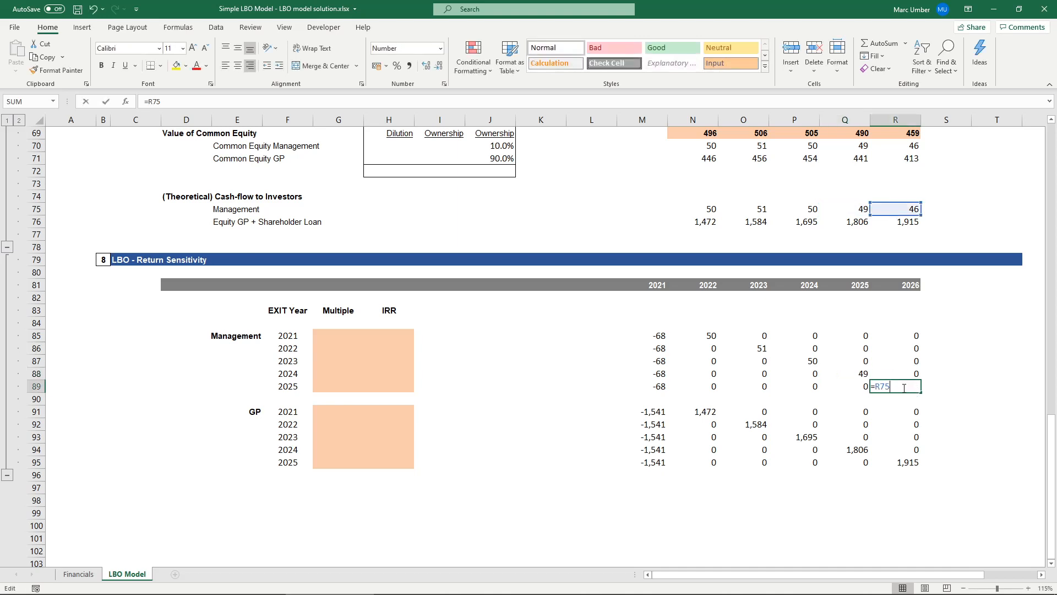
{"action": "key", "text": "Escape"}
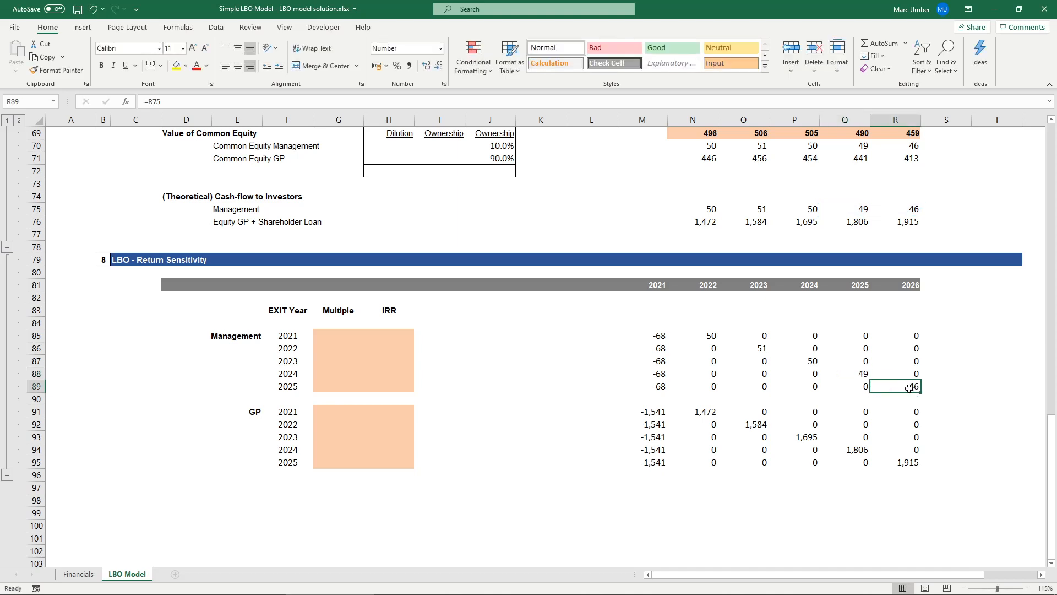
Trace the 2021 GP investment formula in M91 back to its source cells in the LBO Assumptions - Sources section.
{"action": "double_click", "coordinate": [656, 412]}
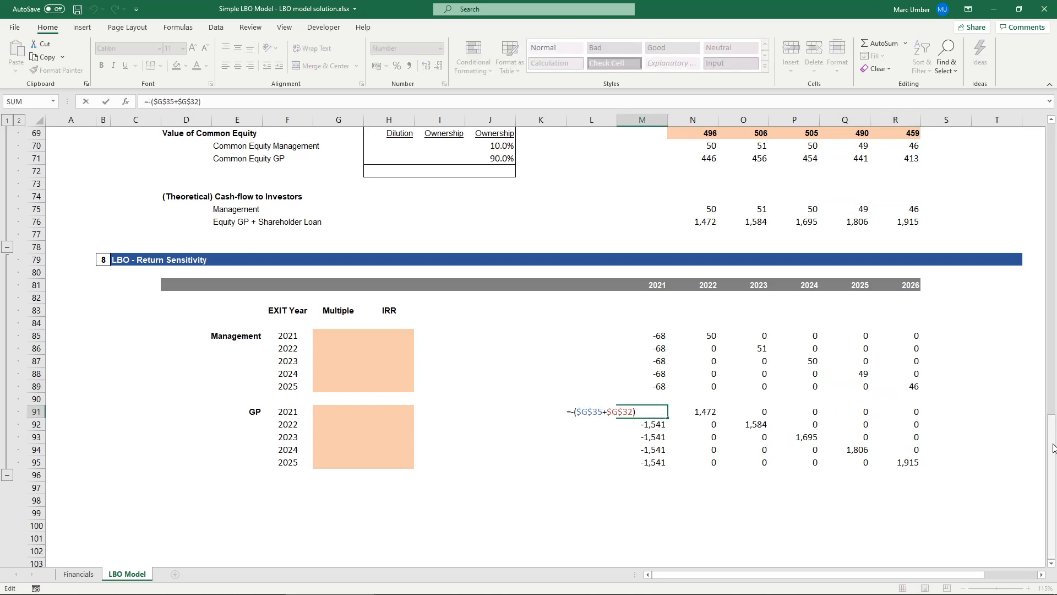
{"action": "left_click_drag", "start_coordinate": [1053, 447], "coordinate": [1053, 432]}
{"action": "left_click_drag", "start_coordinate": [1050, 365], "coordinate": [1046, 221]}
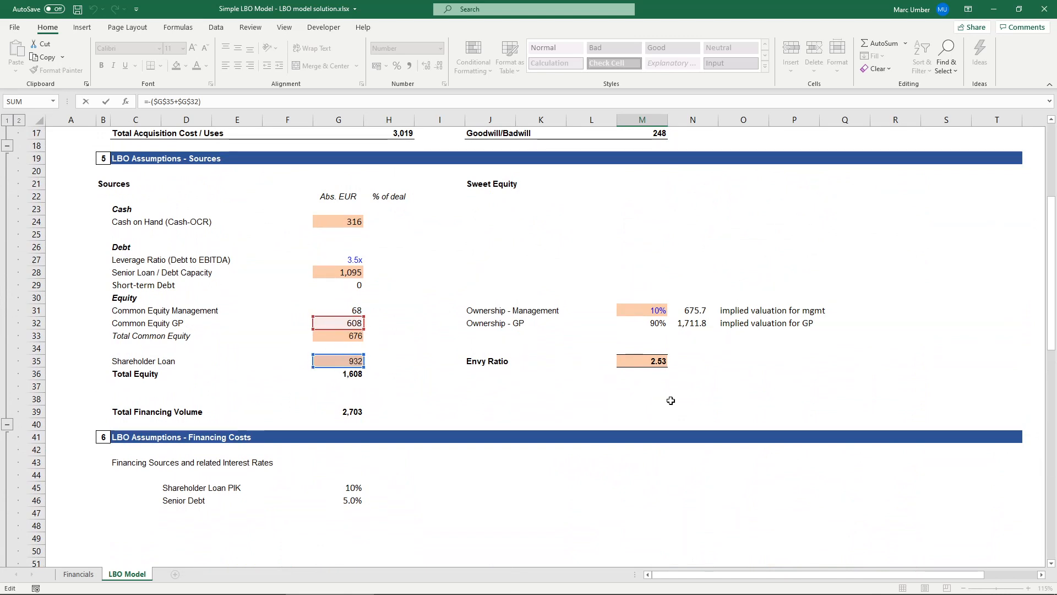
{"action": "left_click_drag", "start_coordinate": [1052, 332], "coordinate": [1048, 554]}
{"action": "scroll", "coordinate": [1005, 508], "scroll_direction": "down", "scroll_amount": 2}
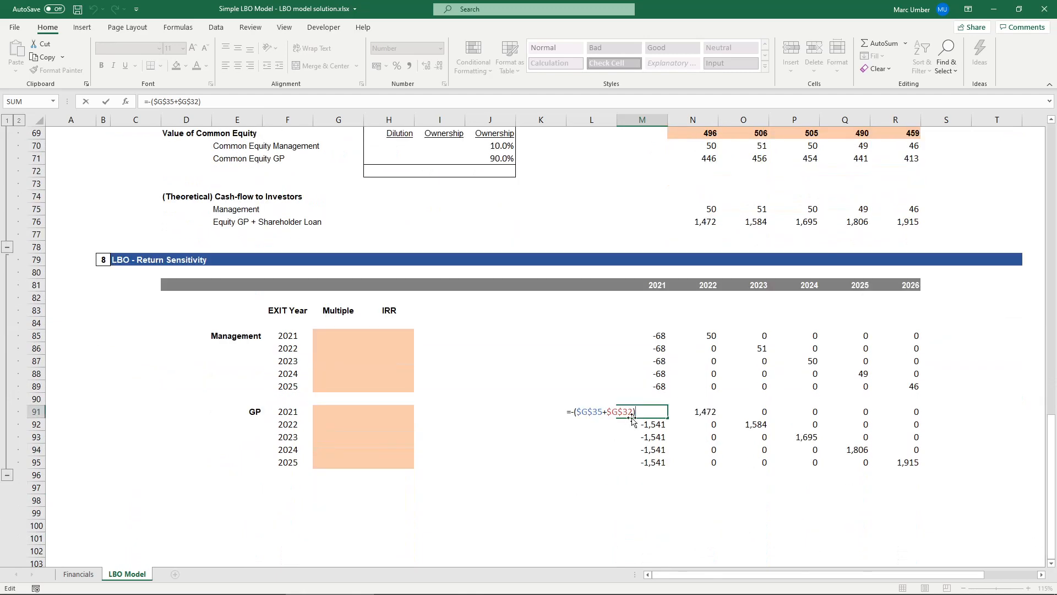
{"action": "key", "text": "Escape"}
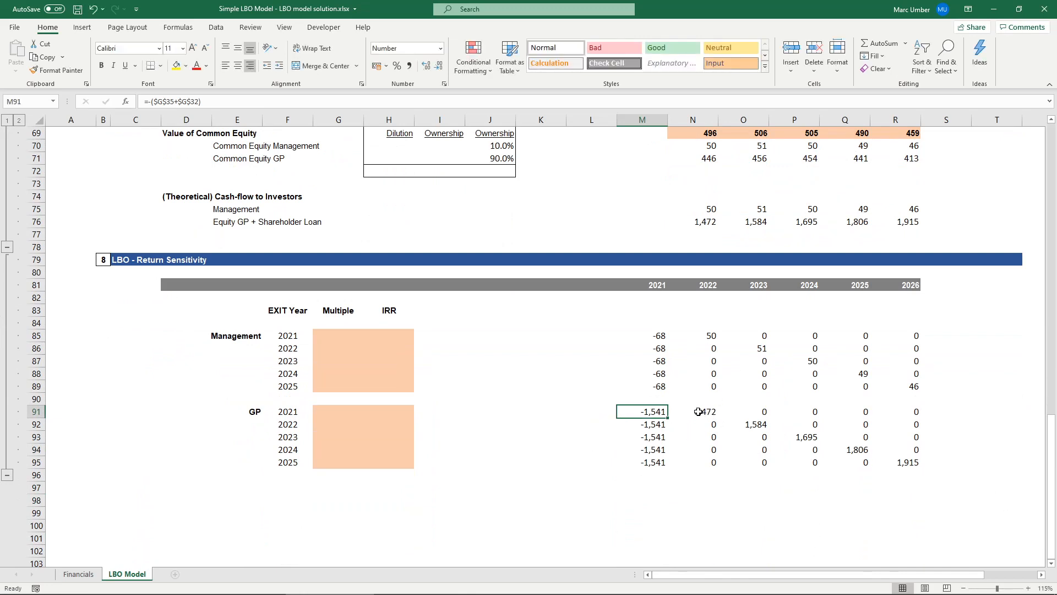
Examine the GP exit cash-flow formulas along the diagonal from N91 to R95, and review the GP and Management cash-flow blocks.
{"action": "left_click", "coordinate": [702, 412]}
{"action": "type", "text": "="}
{"action": "left_click", "coordinate": [695, 222]}
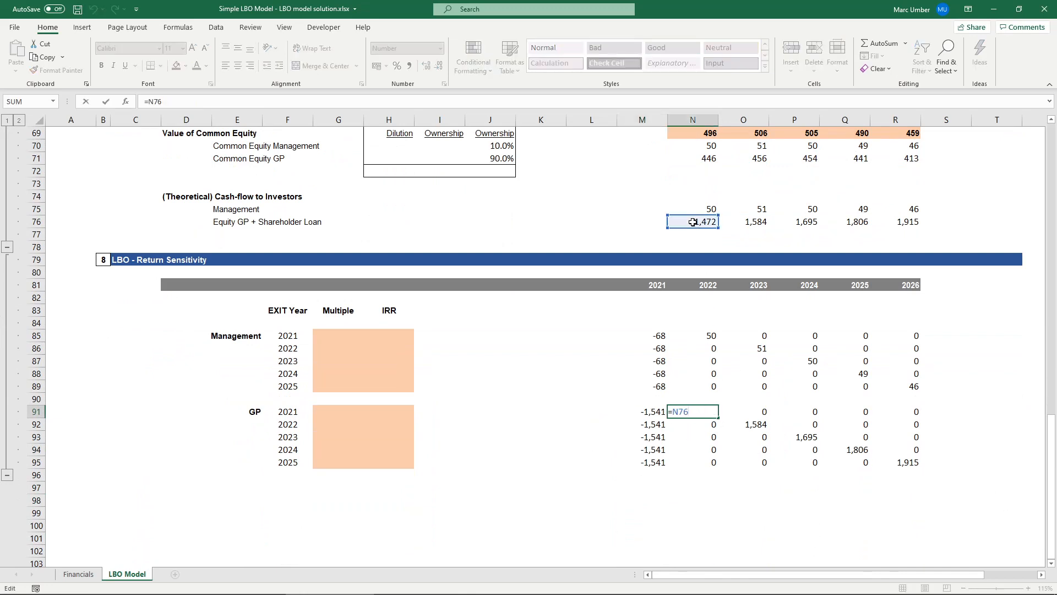
{"action": "key", "text": "Return"}
{"action": "left_click", "coordinate": [755, 427]}
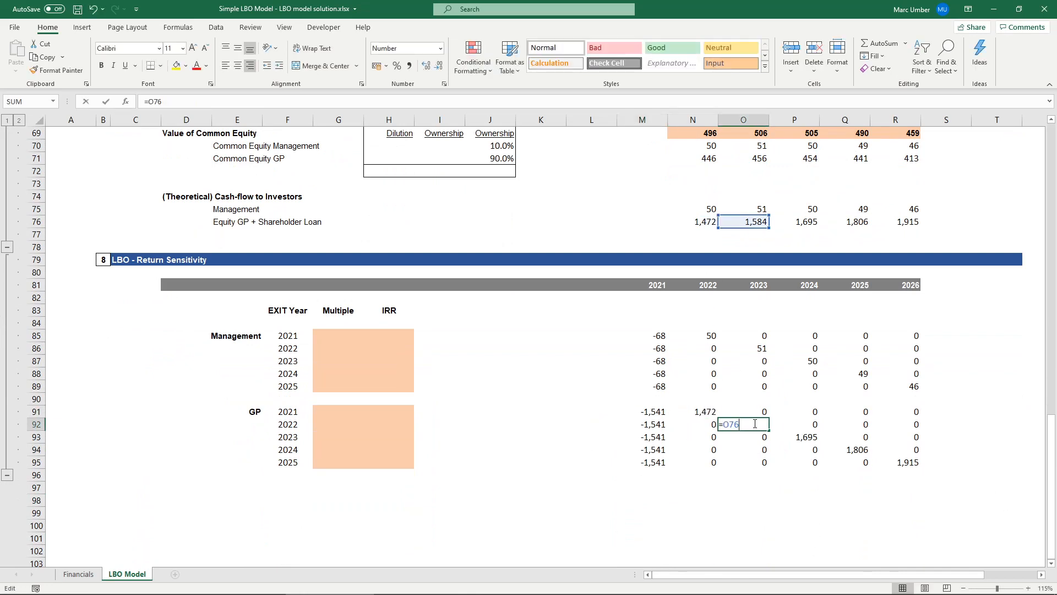
{"action": "double_click", "coordinate": [810, 438]}
{"action": "key", "text": "Escape"}
{"action": "double_click", "coordinate": [906, 462]}
{"action": "key", "text": "Escape"}
{"action": "left_click_drag", "start_coordinate": [650, 411], "coordinate": [894, 464]}
{"action": "left_click", "coordinate": [654, 337]}
{"action": "left_click_drag", "start_coordinate": [654, 336], "coordinate": [911, 387]}
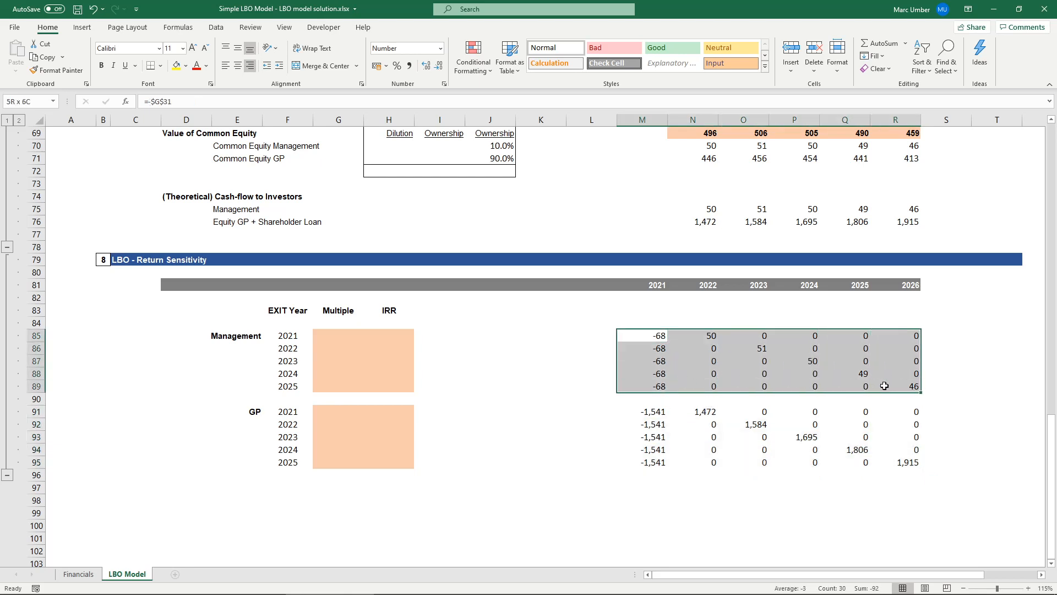
Calculate the Management multiples in G85:G89 with =SUM(N85:R85)/M85, filled down for all exit years.
{"action": "left_click", "coordinate": [327, 336]}
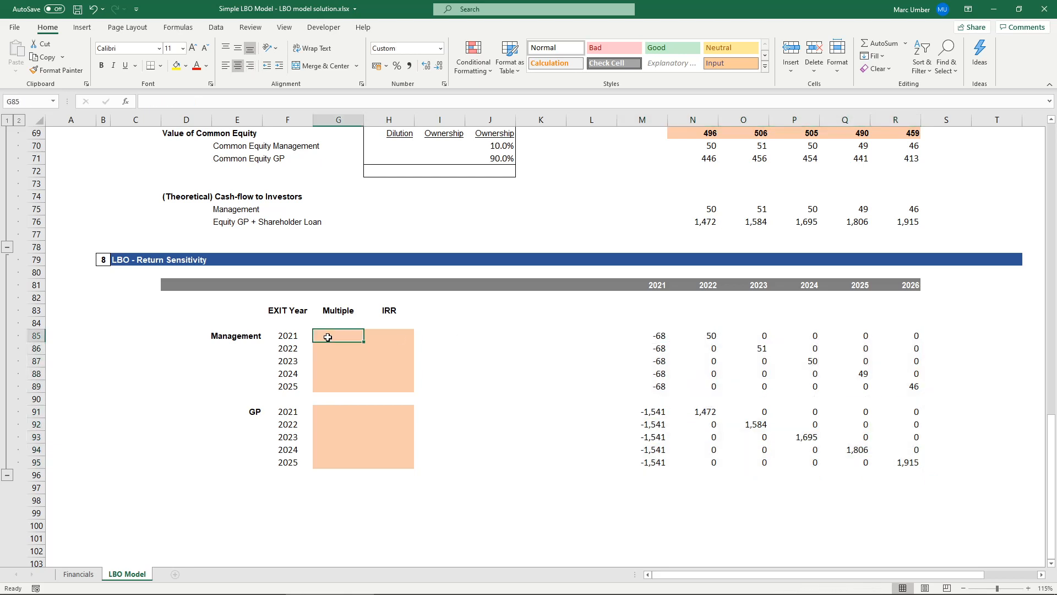
{"action": "type", "text": "="}
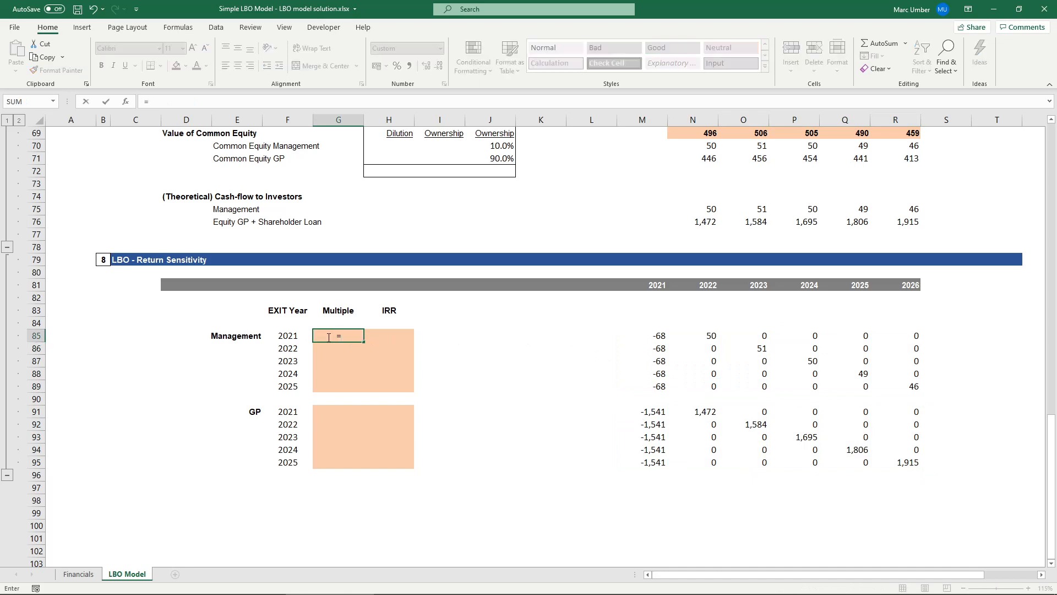
{"action": "type", "text": "SUM("}
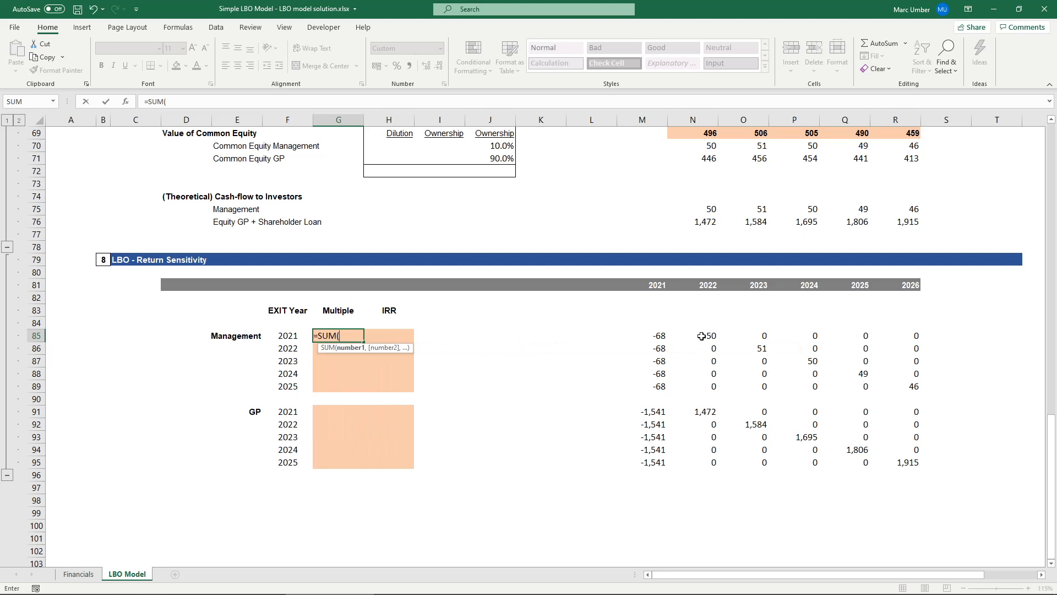
{"action": "left_click_drag", "start_coordinate": [701, 336], "coordinate": [896, 336]}
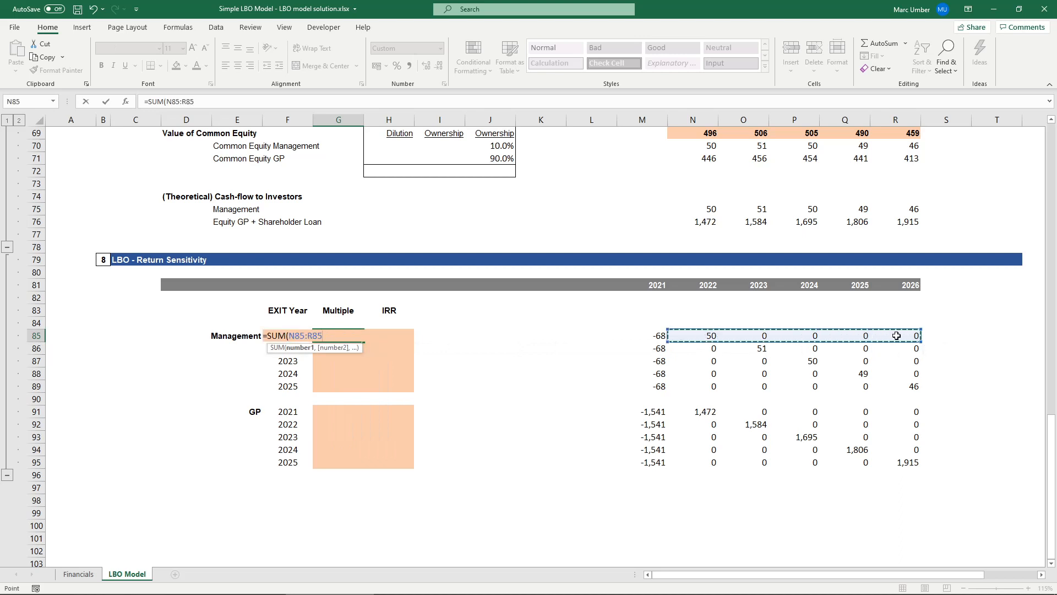
{"action": "type", "text": ")/"}
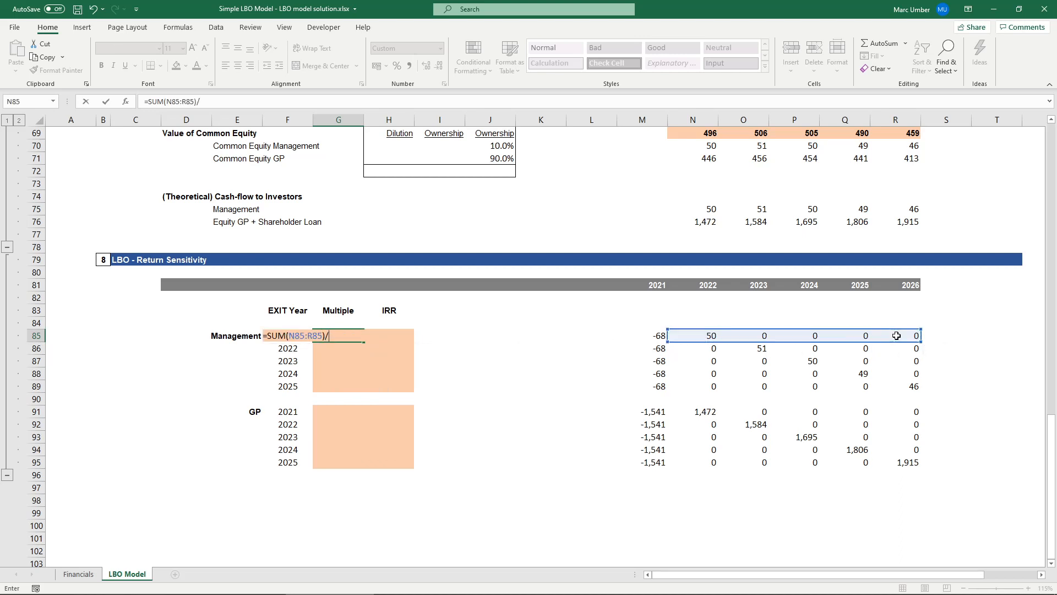
{"action": "left_click", "coordinate": [655, 337]}
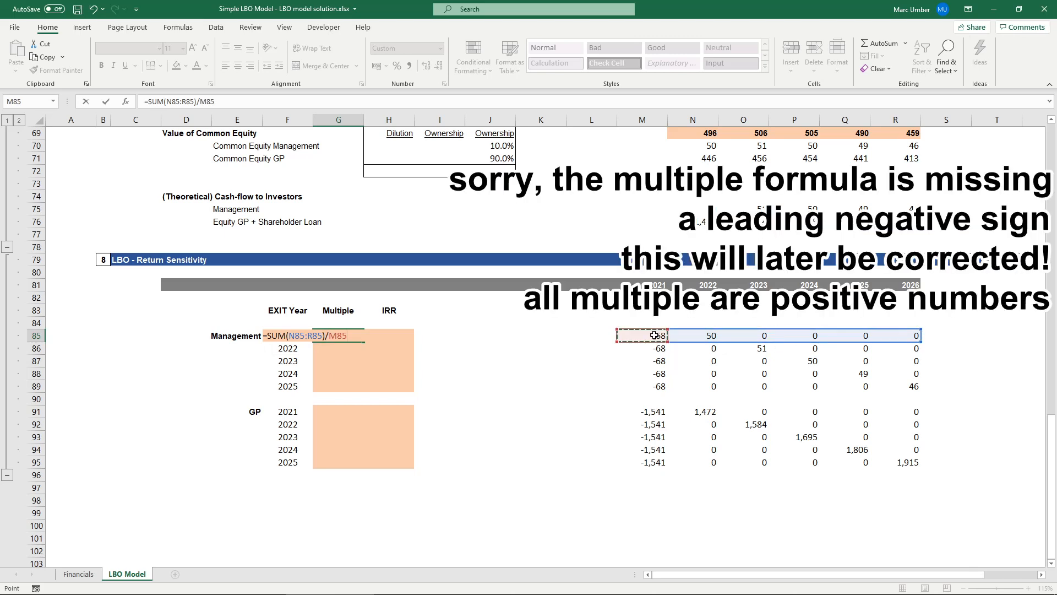
{"action": "key", "text": "ctrl+Return"}
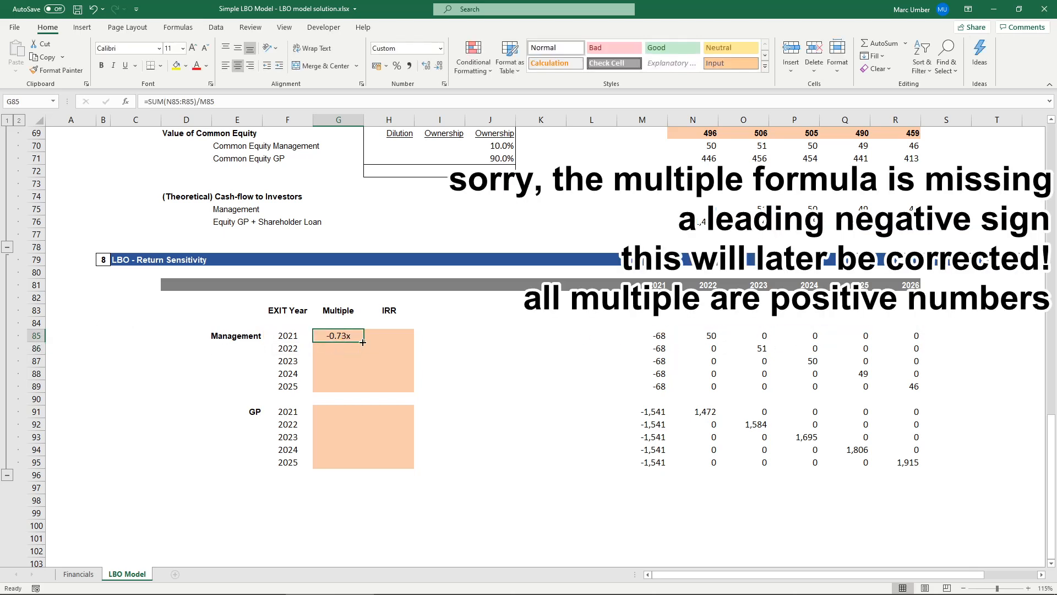
{"action": "left_click_drag", "start_coordinate": [364, 342], "coordinate": [366, 391]}
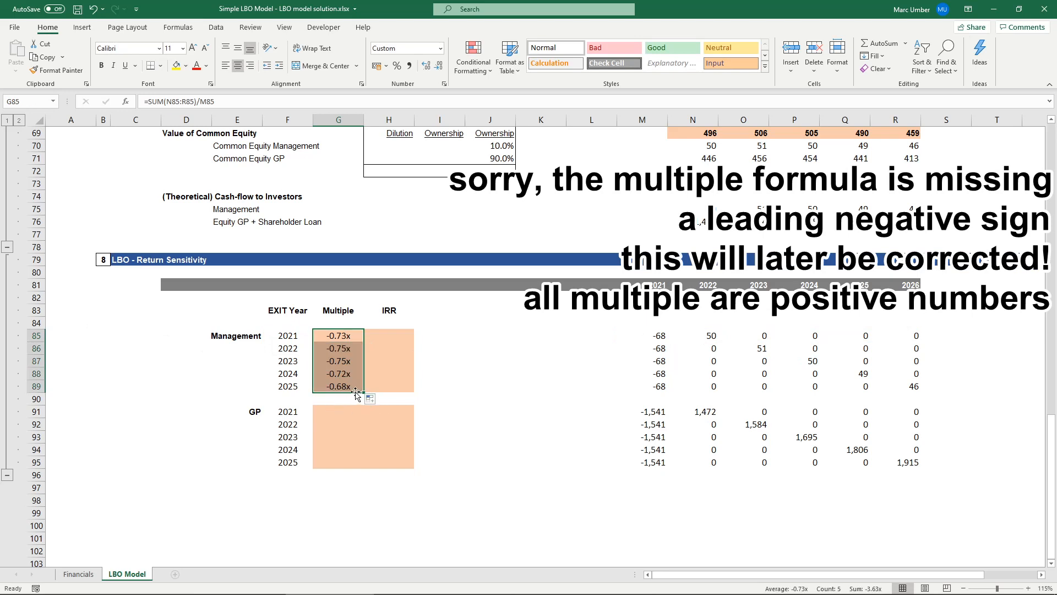
Copy the Management multiple formulas to the GP rows G91:G95 and check the references in G94.
{"action": "key", "text": "ctrl+c"}
{"action": "left_click", "coordinate": [337, 413]}
{"action": "key", "text": "ctrl+v"}
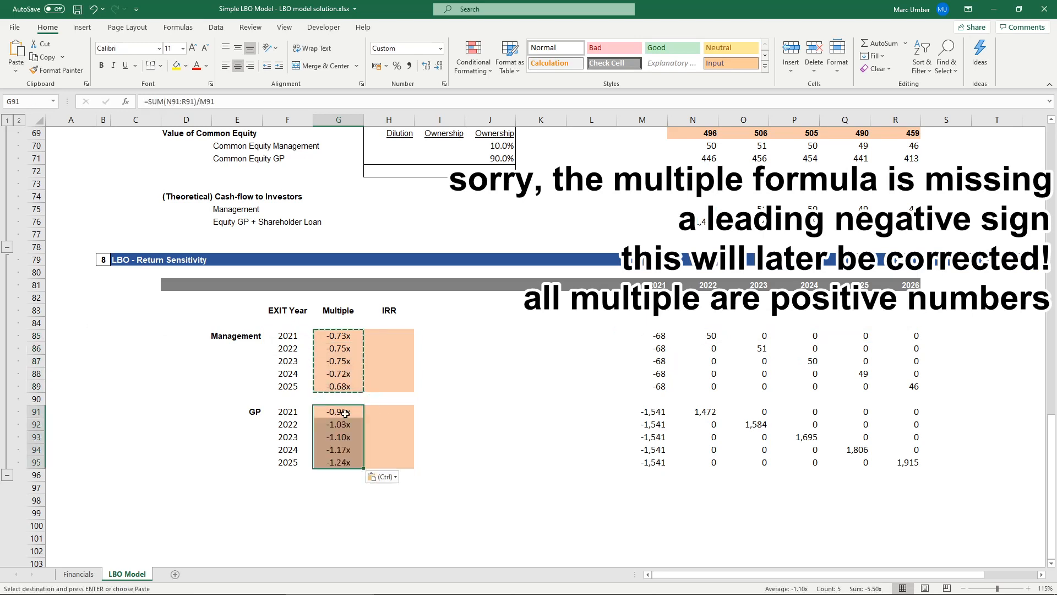
{"action": "key", "text": "Escape"}
{"action": "double_click", "coordinate": [340, 450]}
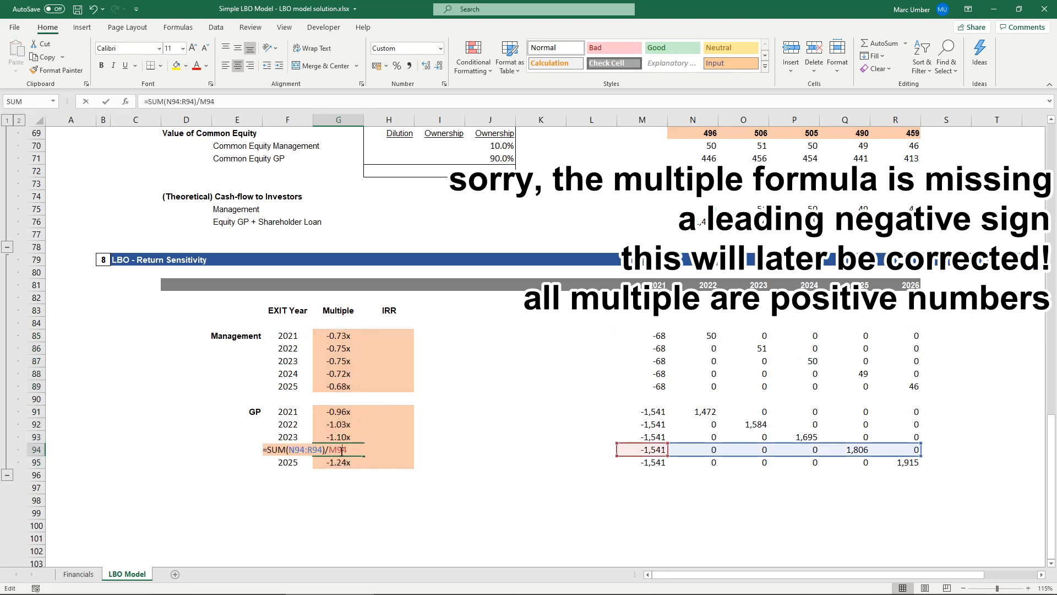
{"action": "key", "text": "Escape"}
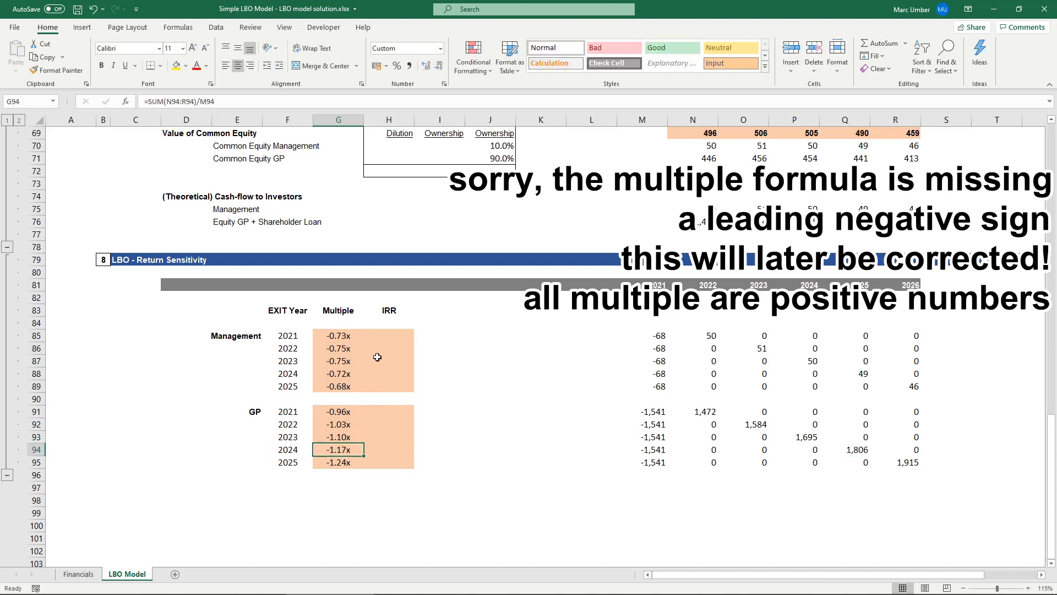
Calculate the Management IRR in H85:H89 with =IRR(M85:R85), filled down for all exit years.
{"action": "left_click", "coordinate": [397, 334]}
{"action": "type", "text": "=irr("}
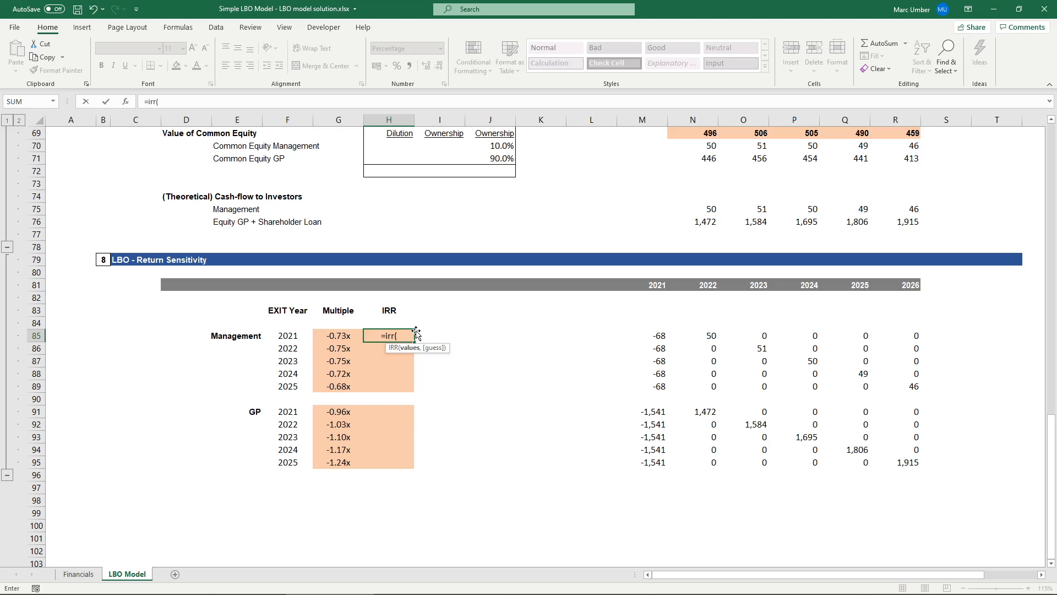
{"action": "left_click_drag", "start_coordinate": [656, 337], "coordinate": [899, 333]}
{"action": "type", "text": ")"}
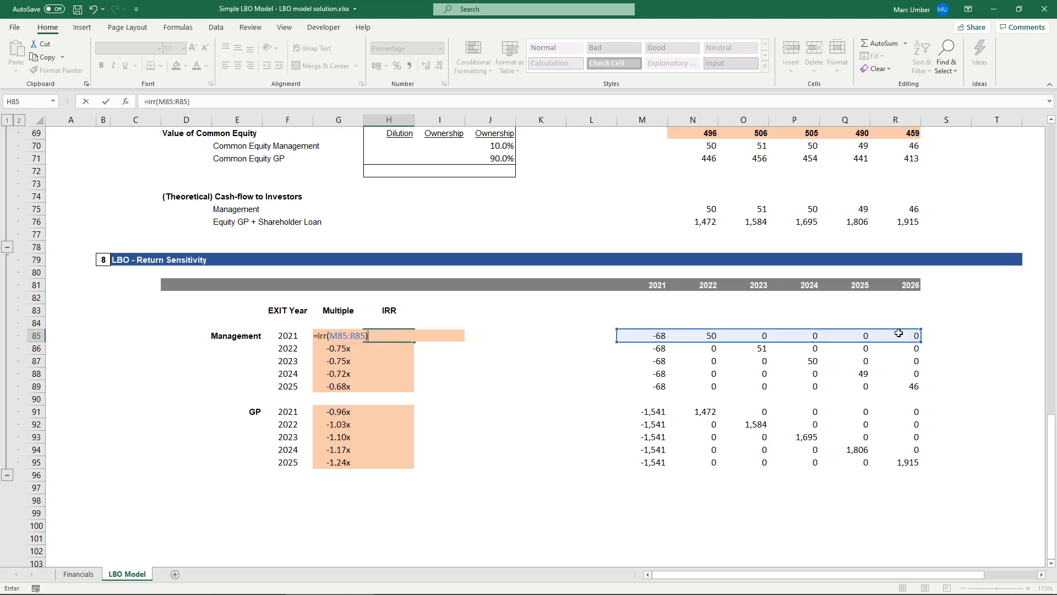
{"action": "key", "text": "ctrl+Return"}
{"action": "left_click_drag", "start_coordinate": [414, 342], "coordinate": [413, 390]}
Copy the Management IRR formulas to the GP rows H91:H95.
{"action": "key", "text": "ctrl+c"}
{"action": "left_click", "coordinate": [386, 412]}
{"action": "key", "text": "ctrl+v"}
{"action": "key", "text": "Escape"}
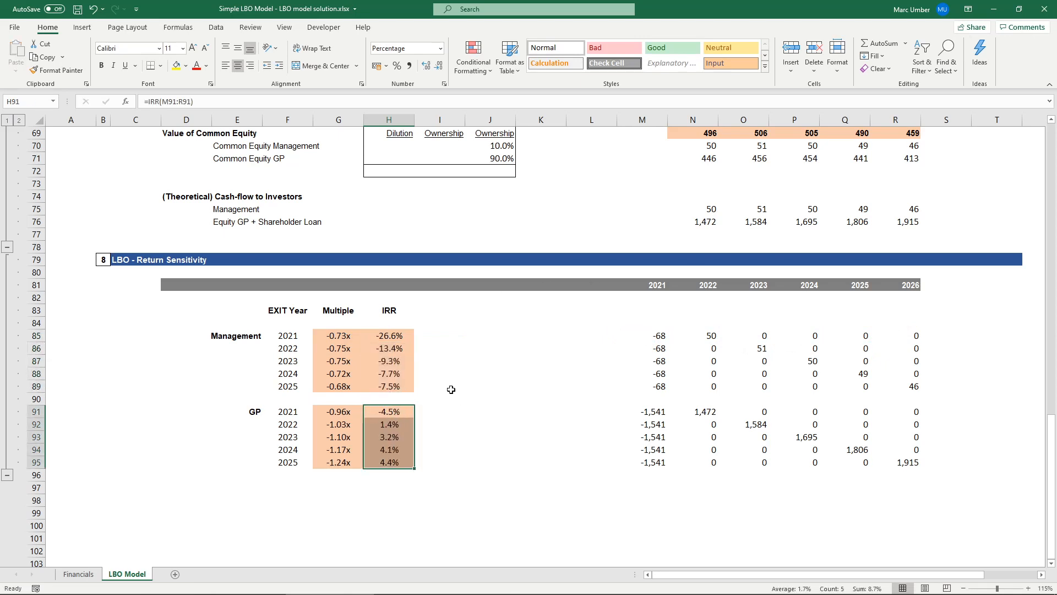
Review the Management and GP return figures and save the workbook.
{"action": "left_click", "coordinate": [382, 425]}
{"action": "left_click", "coordinate": [396, 383]}
{"action": "left_click", "coordinate": [320, 333]}
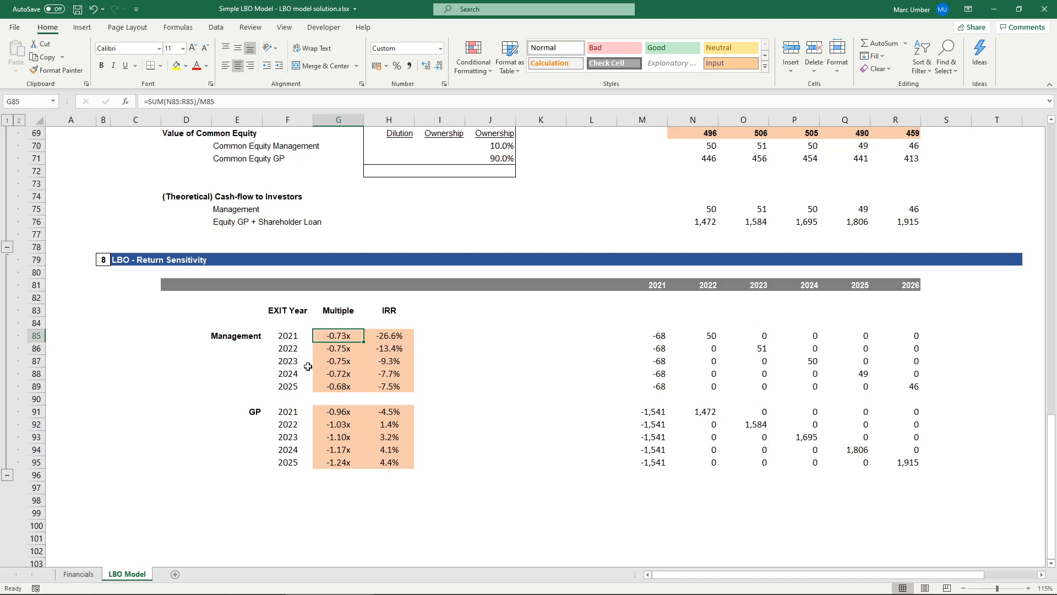
{"action": "key", "text": "ctrl+s"}
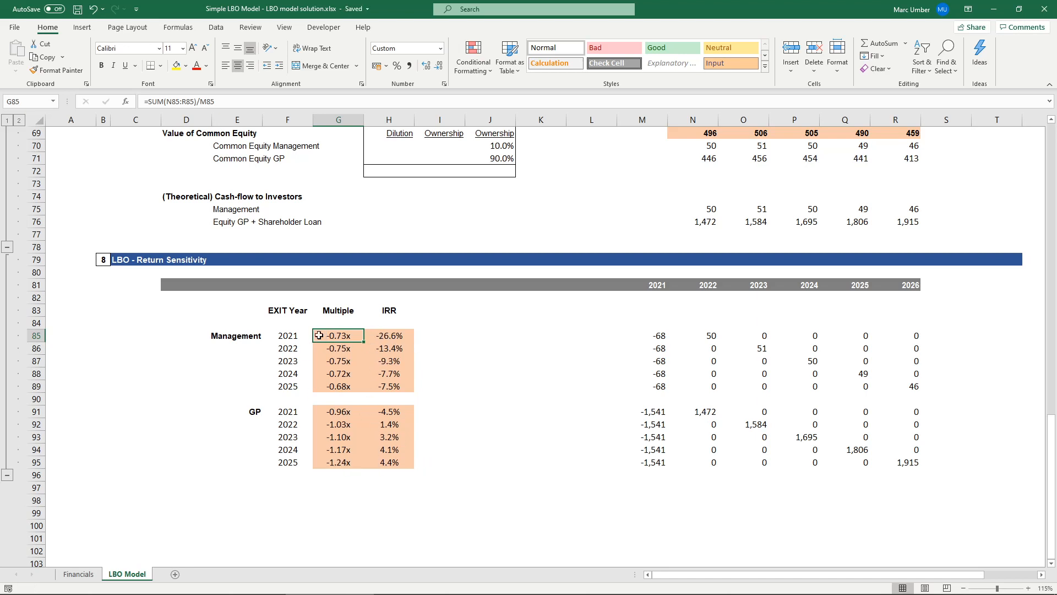
Examine the P&L assumptions on the Financials sheet, comparing the other operating expense growth in J20 with the sales growth in J13.
{"action": "left_click", "coordinate": [81, 576]}
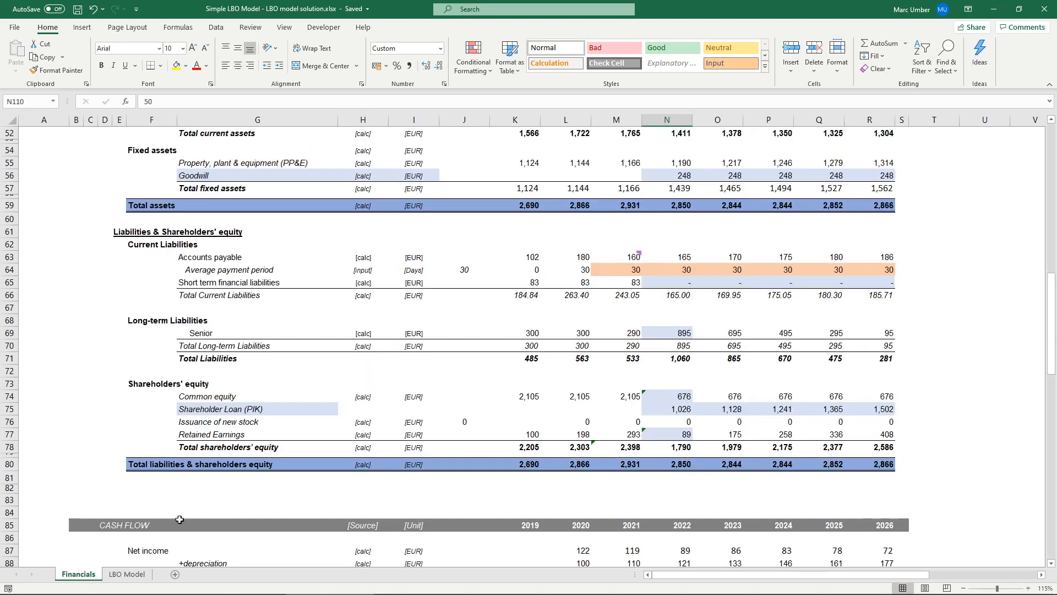
{"action": "left_click", "coordinate": [1053, 142]}
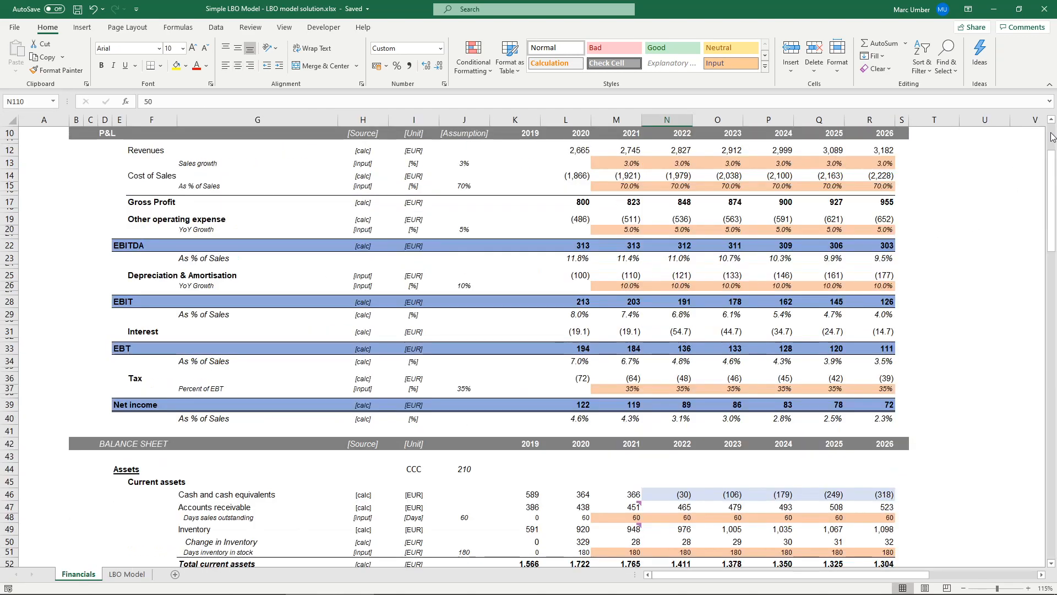
{"action": "left_click", "coordinate": [1053, 142]}
{"action": "left_click", "coordinate": [90, 221]}
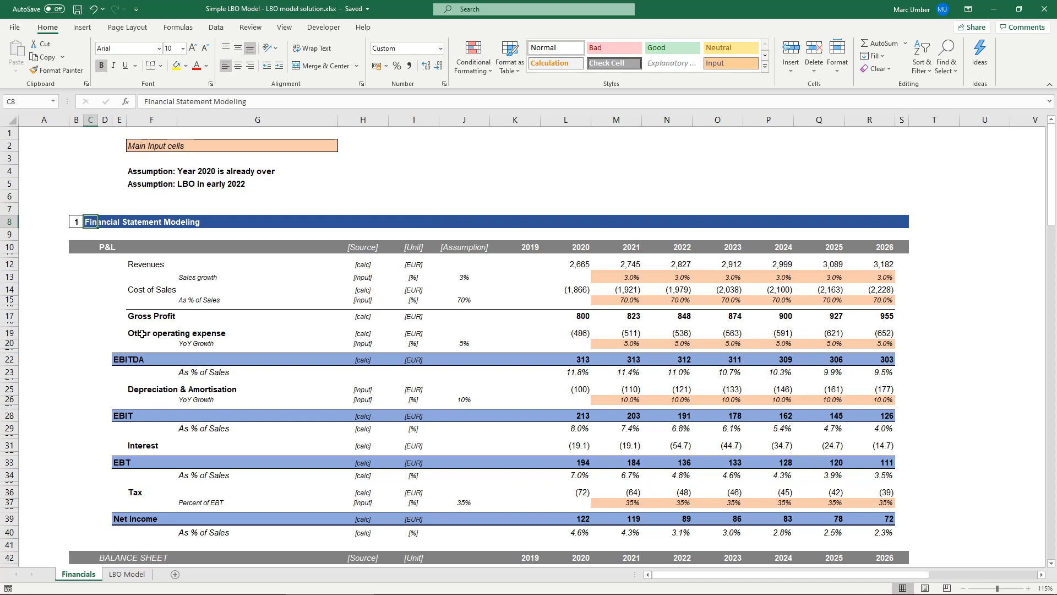
{"action": "left_click_drag", "start_coordinate": [136, 334], "coordinate": [184, 336]}
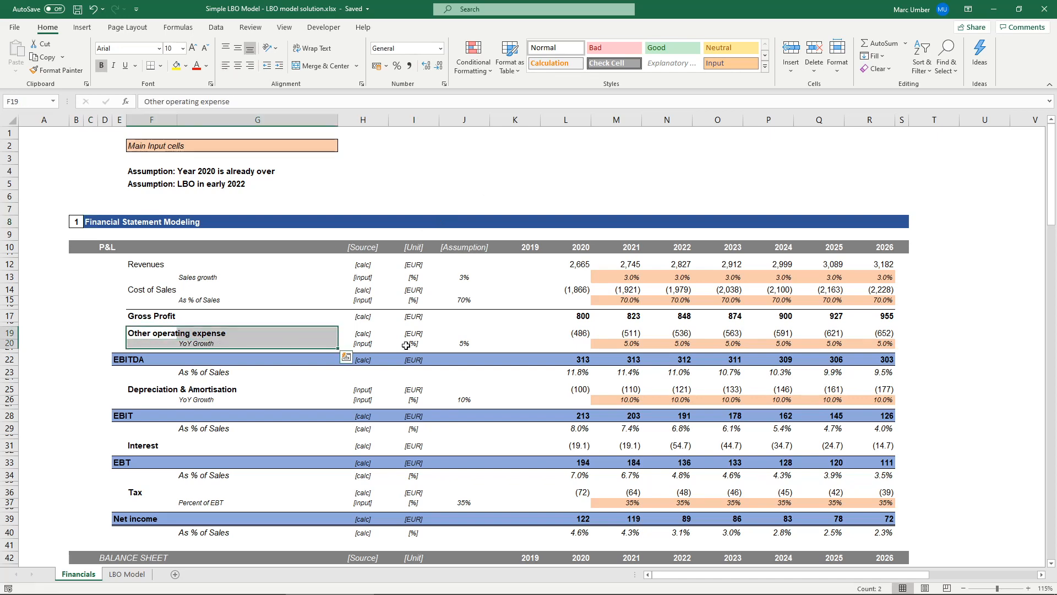
{"action": "left_click", "coordinate": [474, 342]}
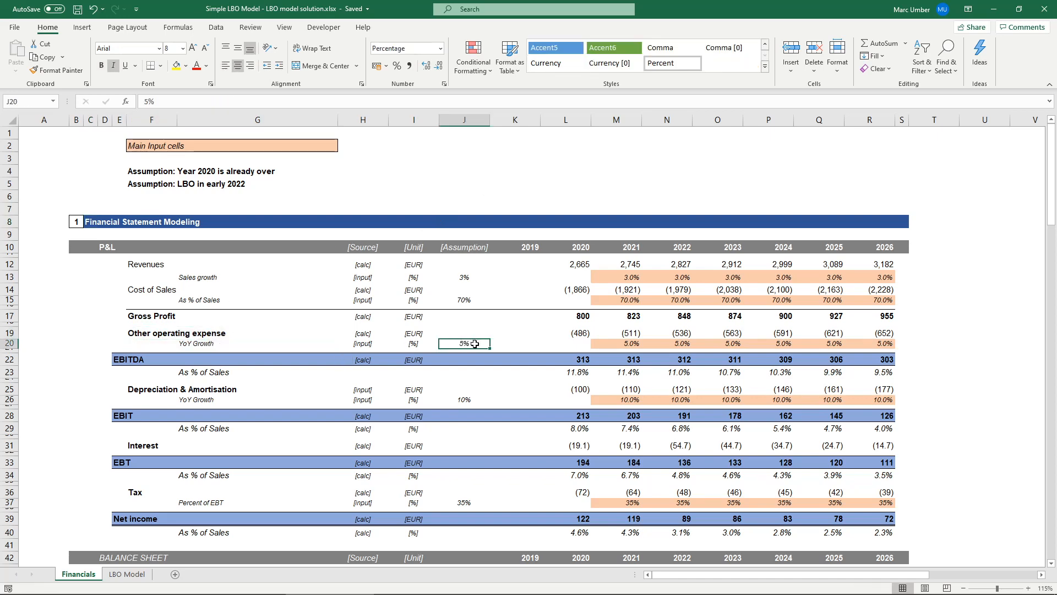
{"action": "left_click", "coordinate": [464, 276]}
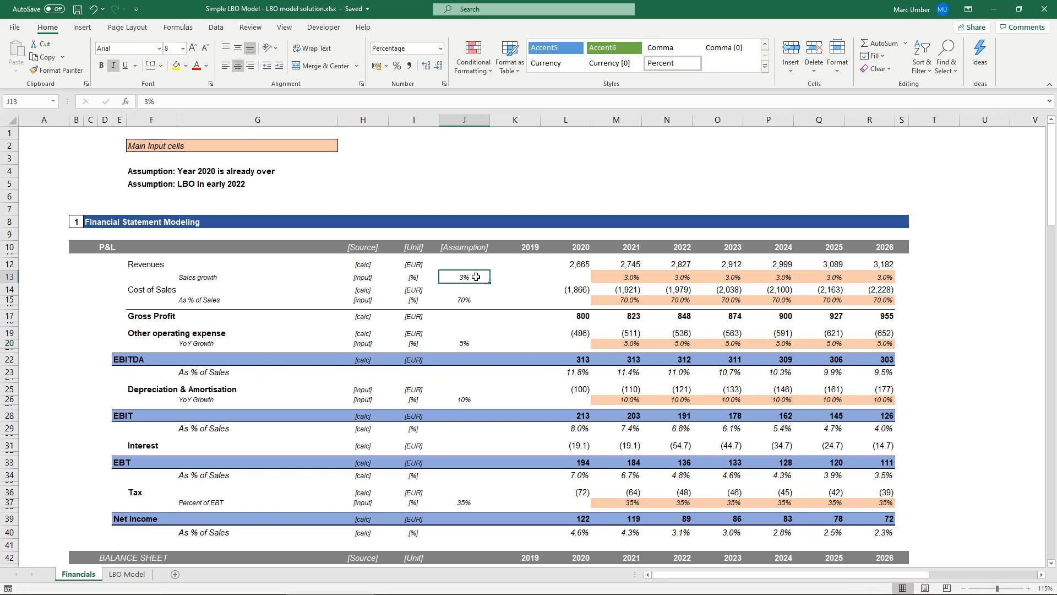
{"action": "left_click", "coordinate": [479, 343]}
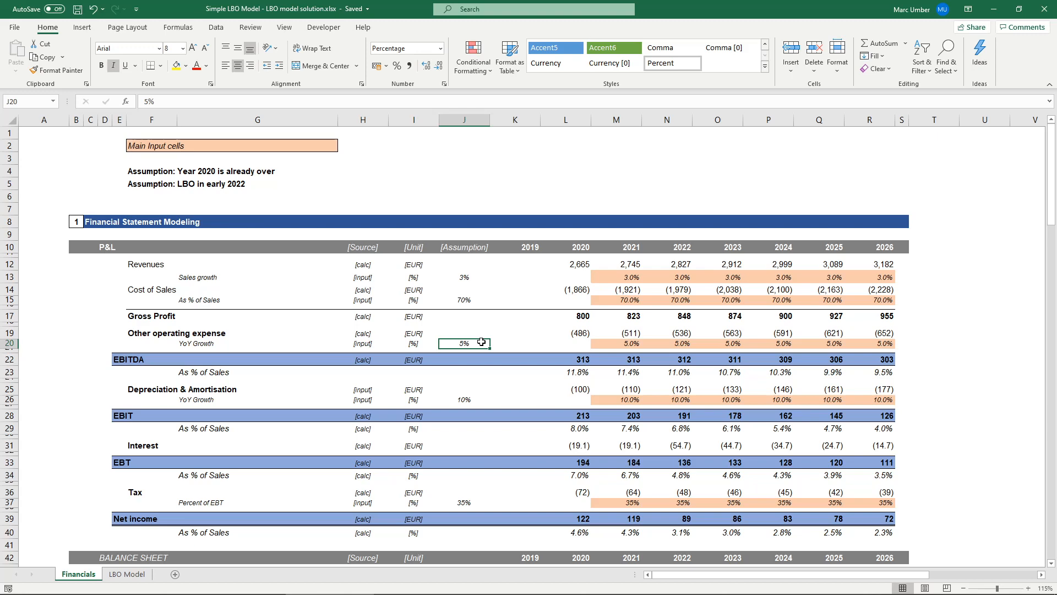
Set the 2026 other operating expense YoY growth in R20 to 3% and give the cell a light blue fill.
{"action": "left_click", "coordinate": [874, 345]}
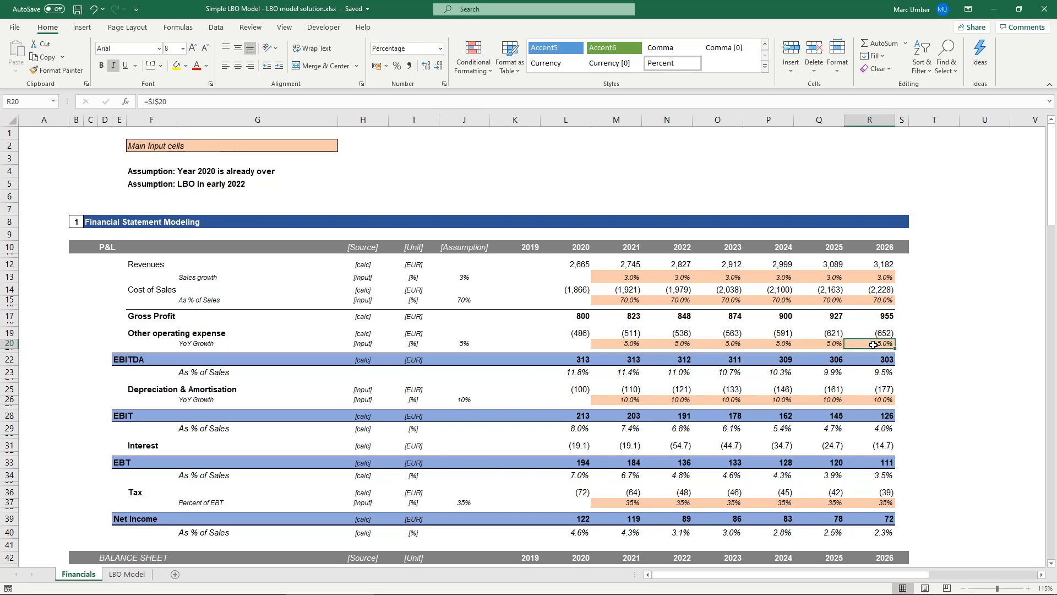
{"action": "type", "text": "3%"}
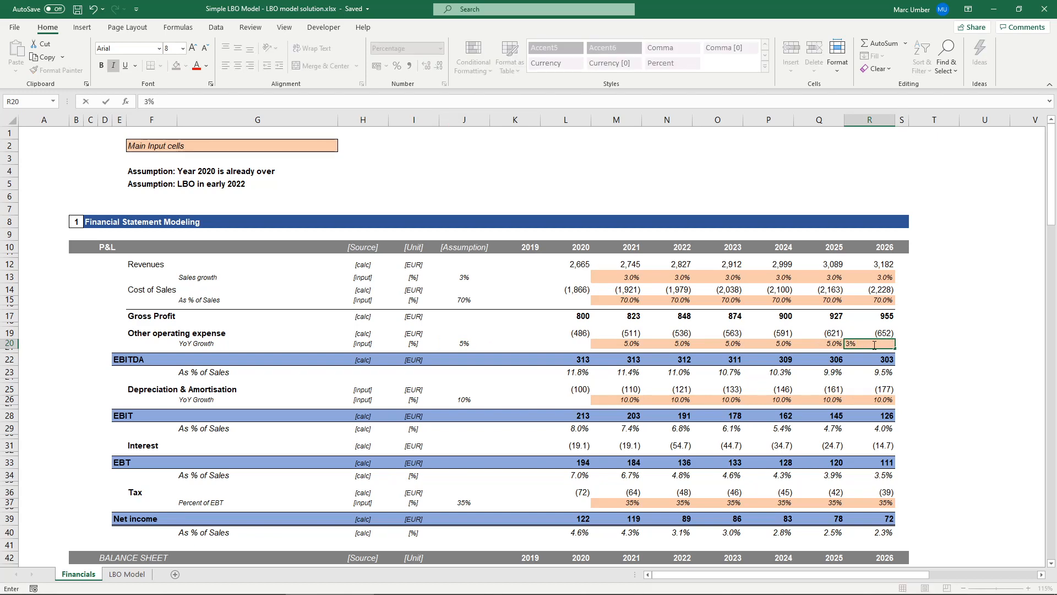
{"action": "key", "text": "ctrl+Return"}
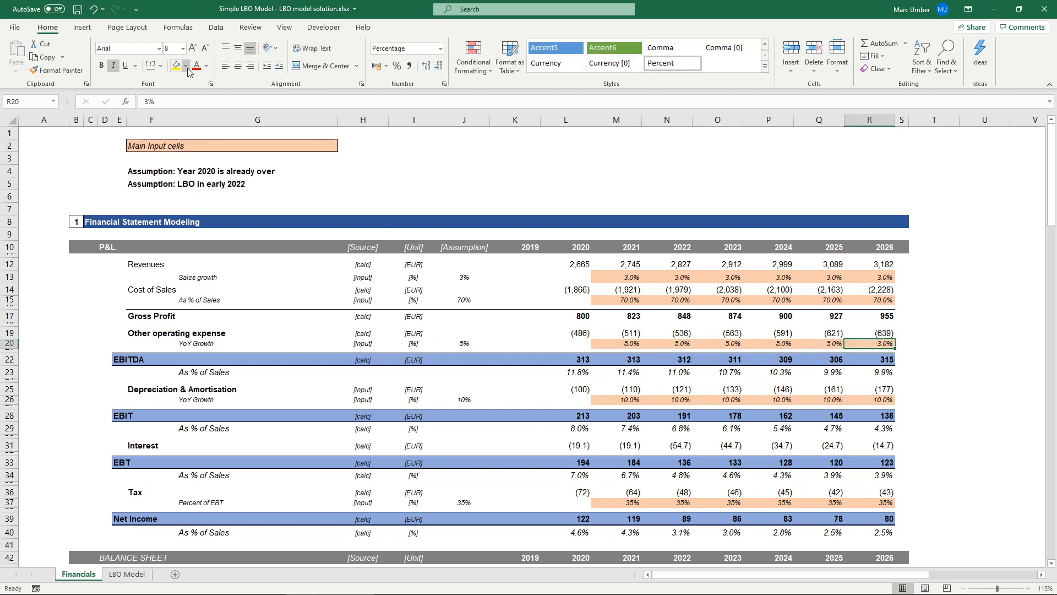
{"action": "left_click", "coordinate": [188, 73]}
{"action": "left_click", "coordinate": [215, 108]}
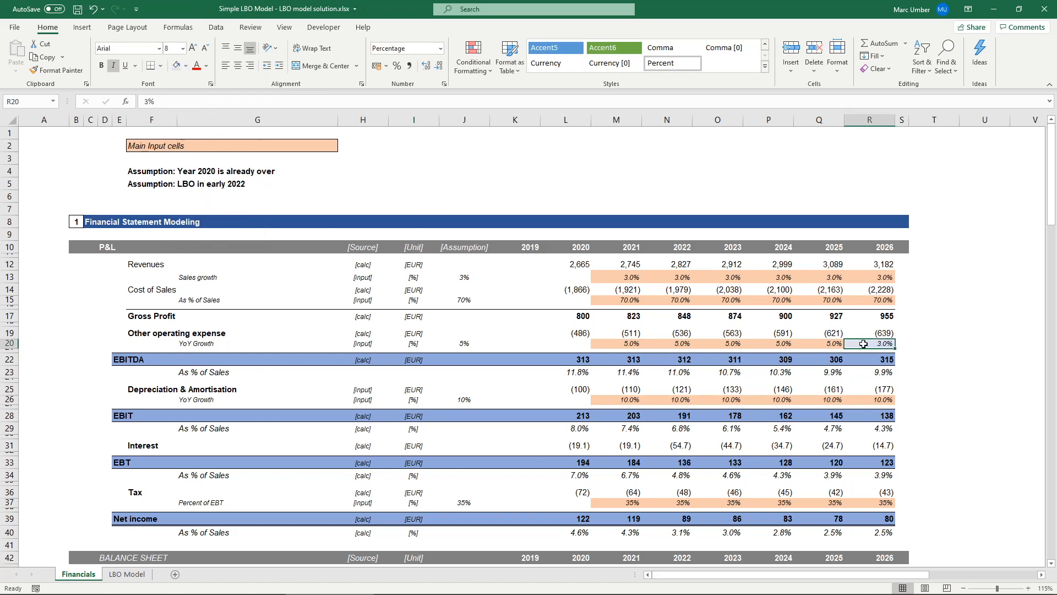
Enter the formula =M20+(R20-M20)/COUNT(M20:Q20) in N20 to interpolate the 2022 other operating expense growth.
{"action": "left_click", "coordinate": [734, 344]}
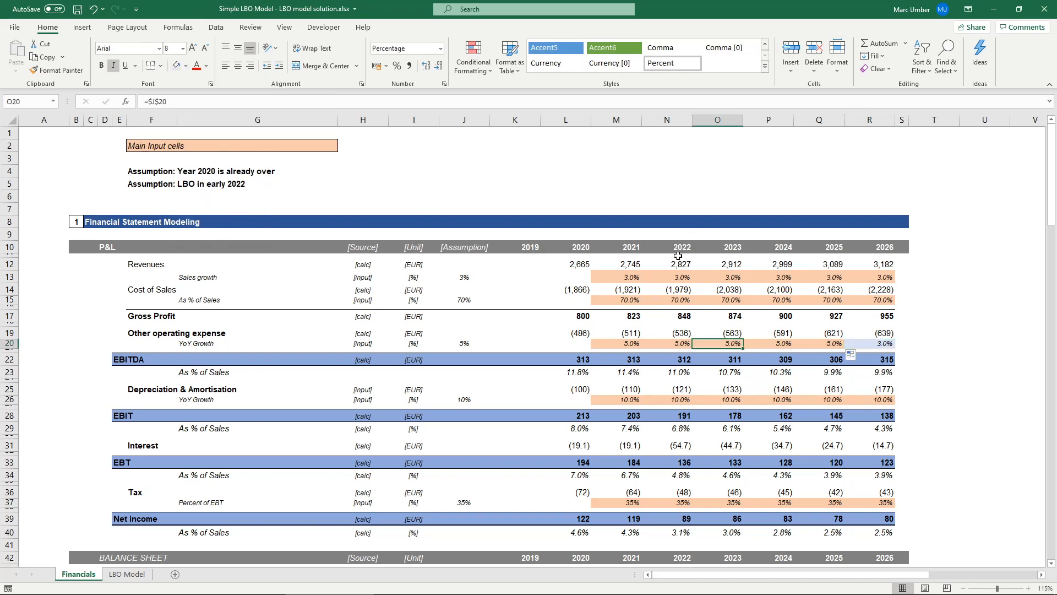
{"action": "left_click", "coordinate": [681, 343]}
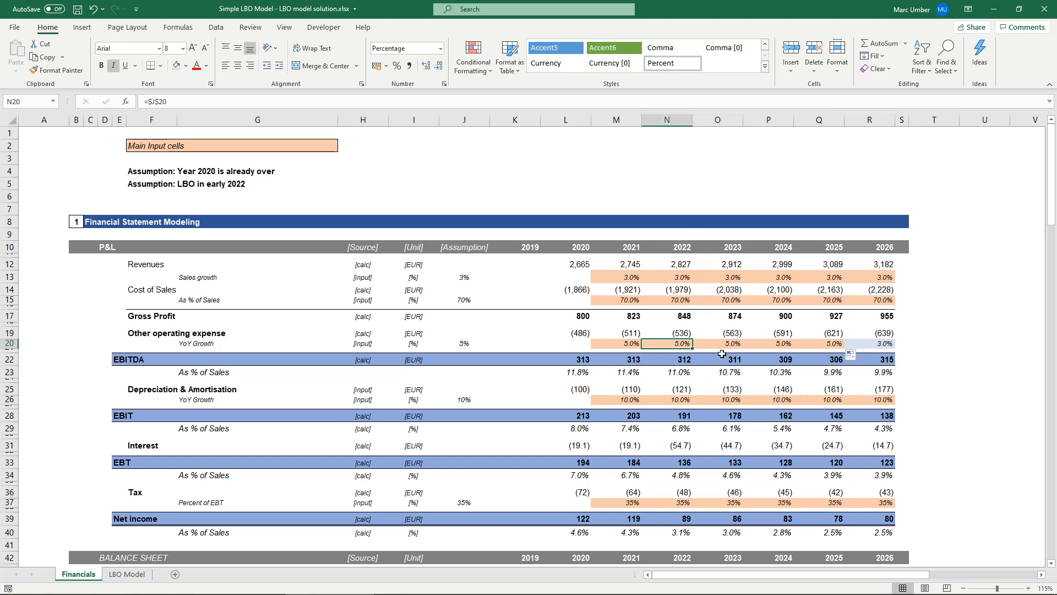
{"action": "type", "text": "="}
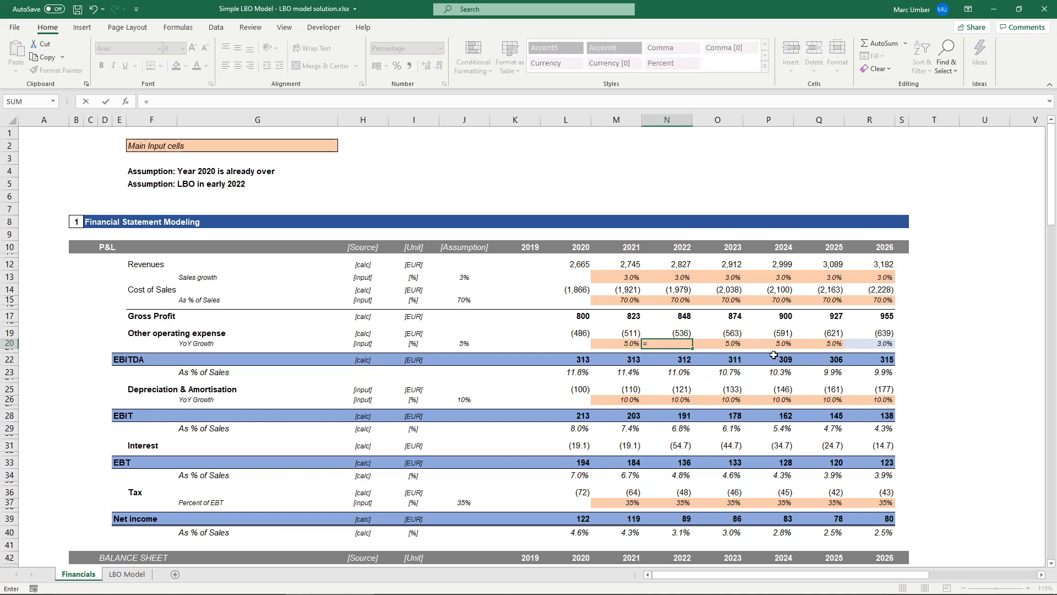
{"action": "left_click", "coordinate": [616, 344]}
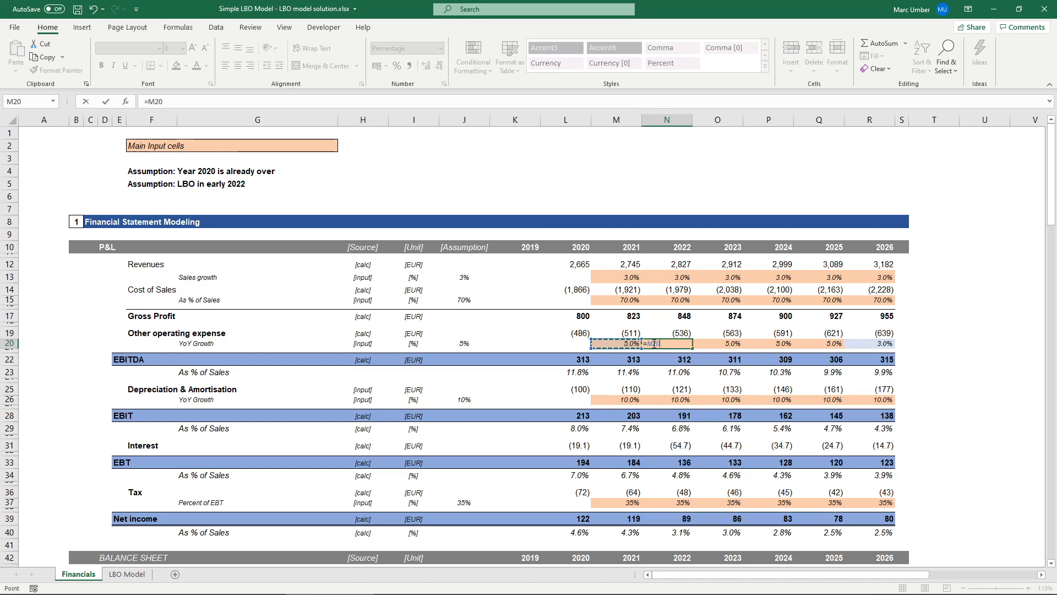
{"action": "type", "text": "+("}
{"action": "left_click", "coordinate": [881, 344]}
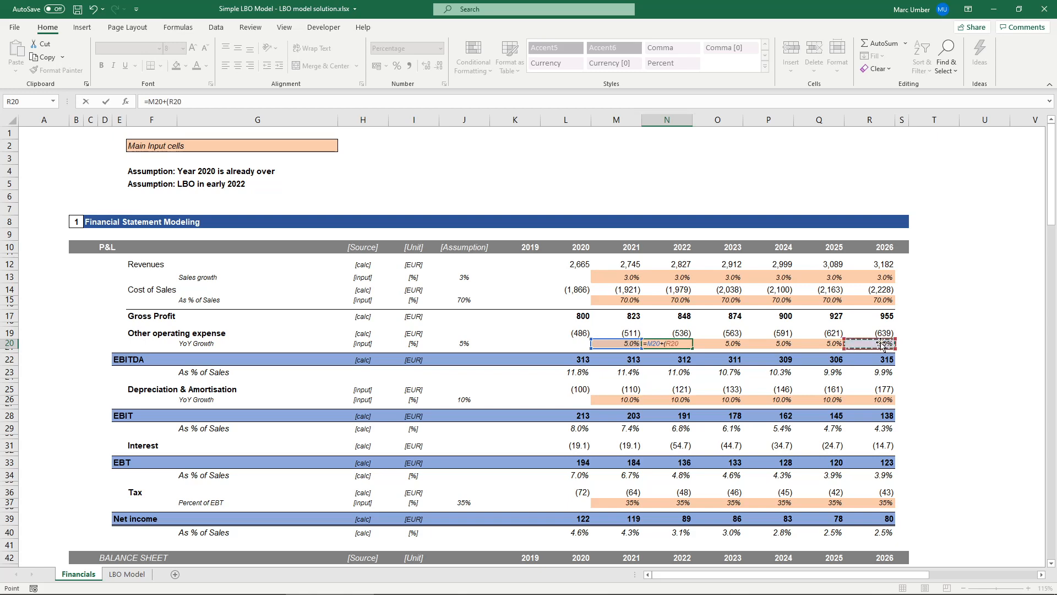
{"action": "type", "text": "-"}
{"action": "left_click", "coordinate": [614, 343]}
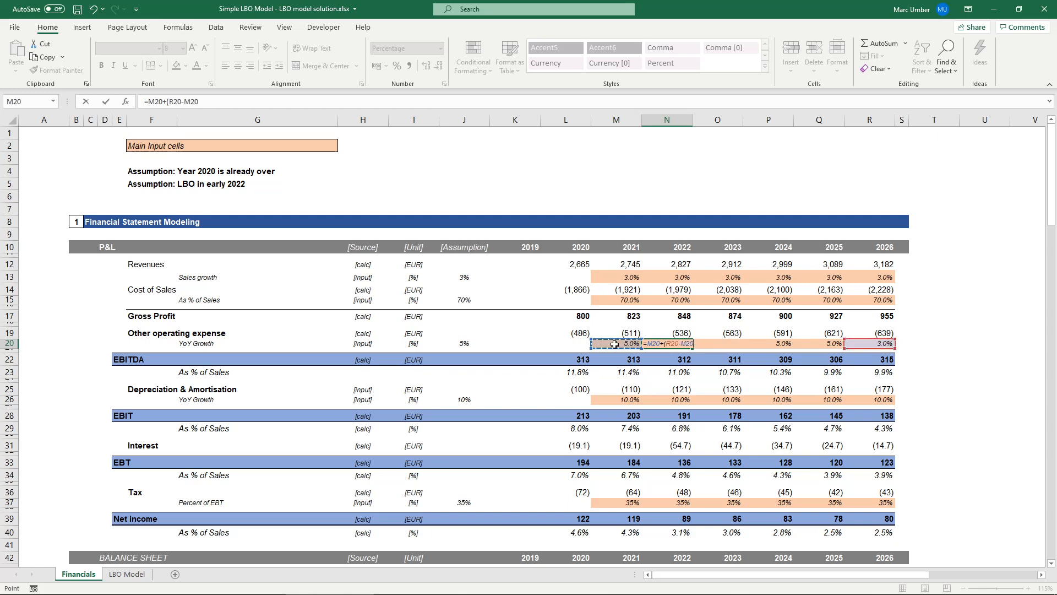
{"action": "type", "text": ")/count"}
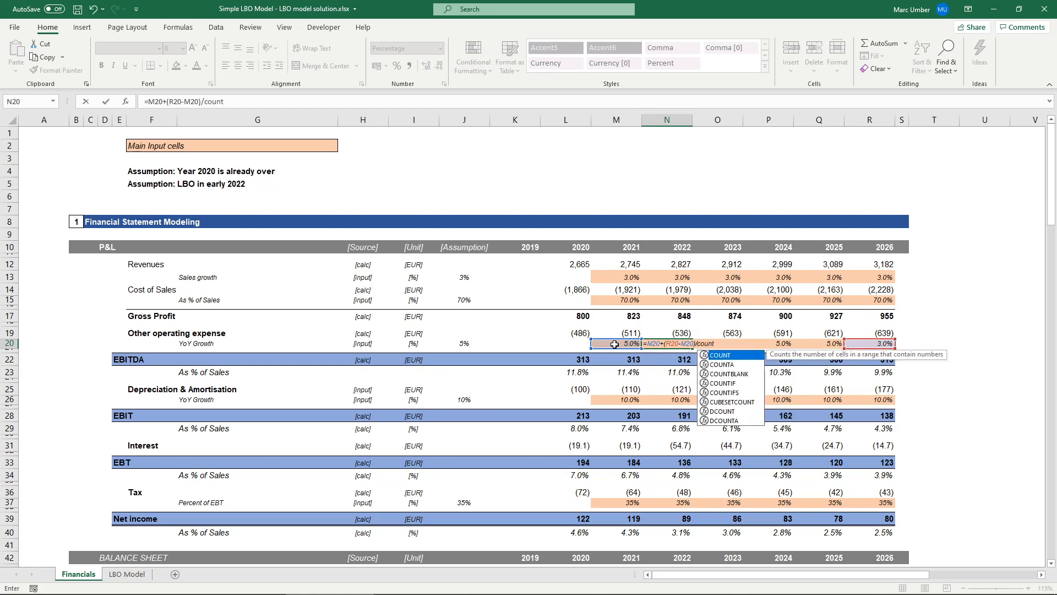
{"action": "key", "text": "Tab"}
{"action": "left_click_drag", "start_coordinate": [621, 343], "coordinate": [803, 337]}
{"action": "type", "text": ")"}
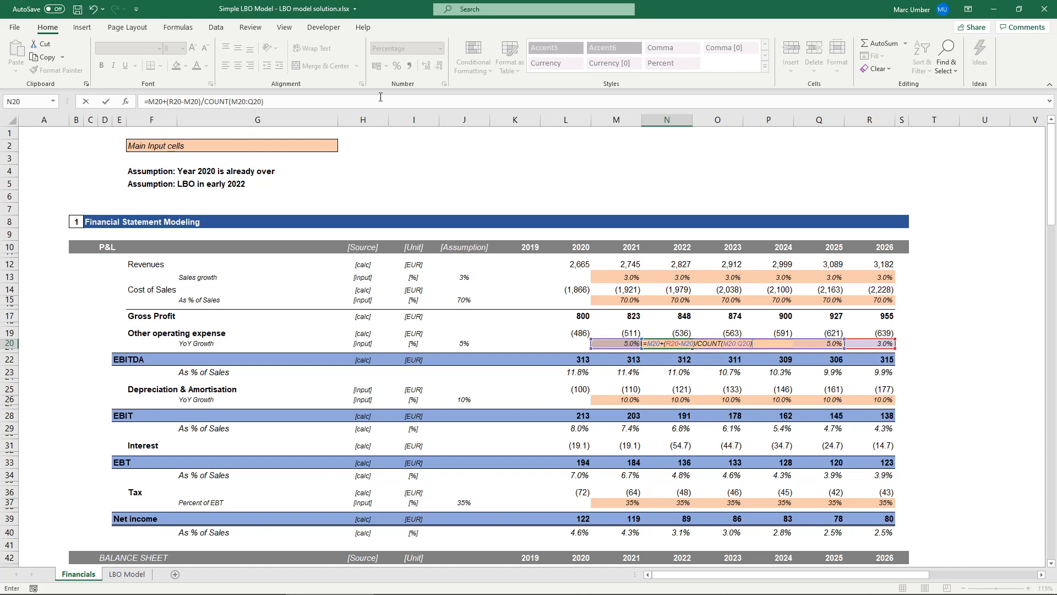
Make the R20, M20 and M20:Q20 references absolute so N20 reads =M20+($R$20-$M$20)/COUNT($M$20:$Q$20).
{"action": "left_click", "coordinate": [177, 101]}
{"action": "key", "text": "F4"}
{"action": "left_click", "coordinate": [199, 101]}
{"action": "key", "text": "F4"}
{"action": "left_click", "coordinate": [248, 102]}
{"action": "key", "text": "F4"}
{"action": "left_click", "coordinate": [279, 102]}
{"action": "key", "text": "F4"}
{"action": "key", "text": "ctrl+Return"}
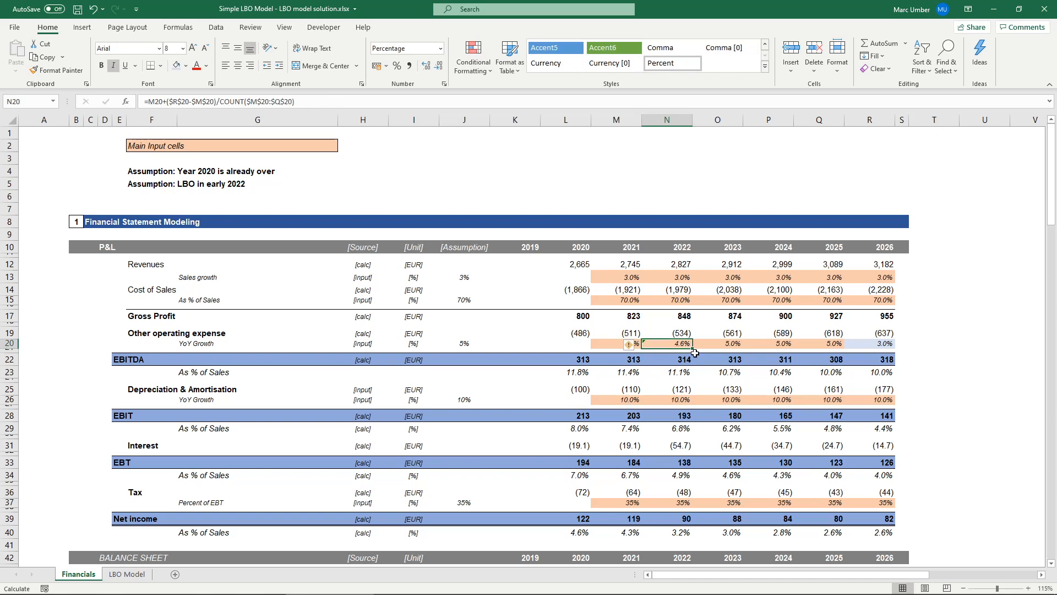
Copy the N20 growth formula across to Q20 and give N20:Q20 the light blue fill.
{"action": "left_click_drag", "start_coordinate": [693, 348], "coordinate": [837, 346]}
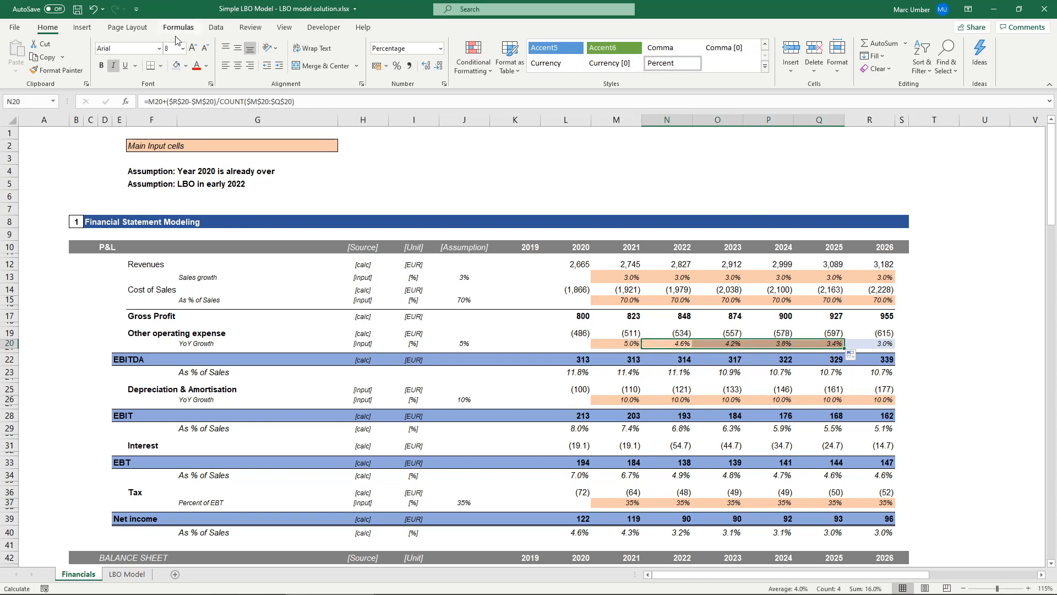
{"action": "left_click", "coordinate": [177, 66]}
{"action": "left_click", "coordinate": [673, 342]}
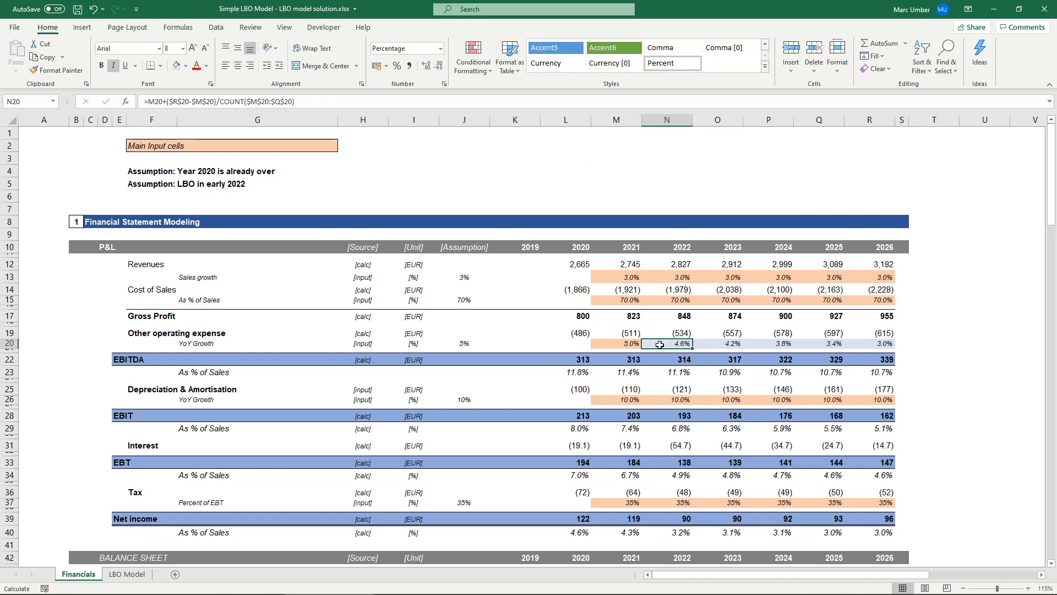
Review the other operating expense growth path across M20:R20 and compare the 2026 rate with the sales growth in R13.
{"action": "left_click", "coordinate": [614, 346]}
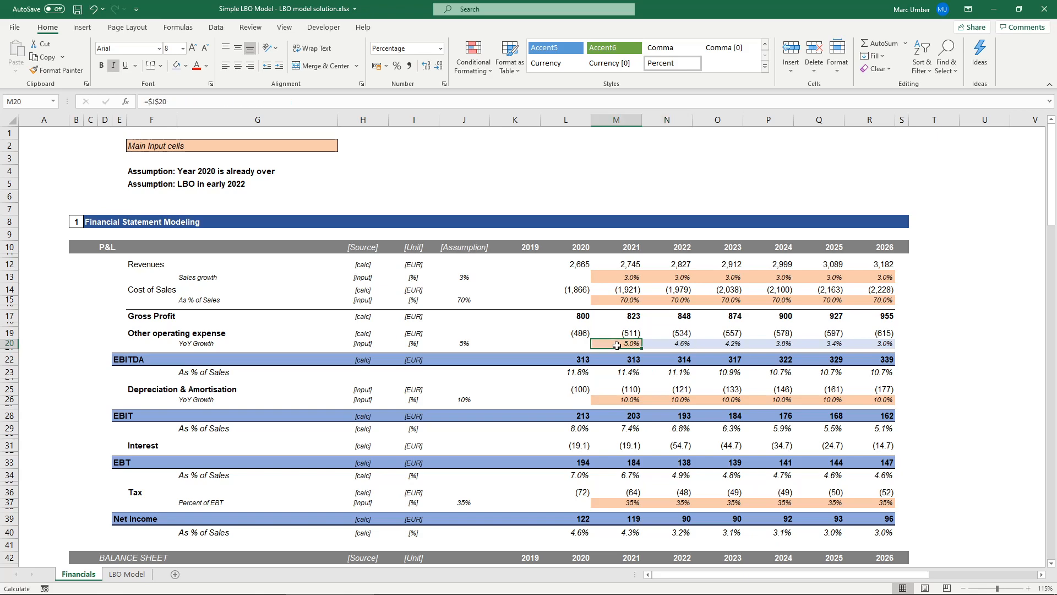
{"action": "left_click", "coordinate": [670, 344]}
{"action": "left_click", "coordinate": [738, 344]}
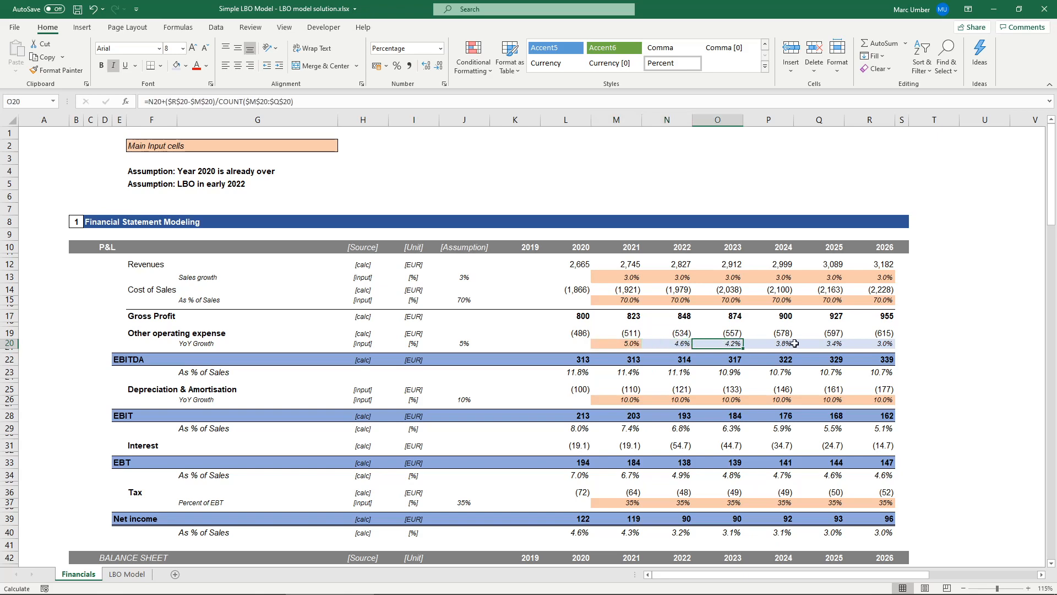
{"action": "left_click", "coordinate": [790, 344]}
{"action": "left_click", "coordinate": [834, 344]}
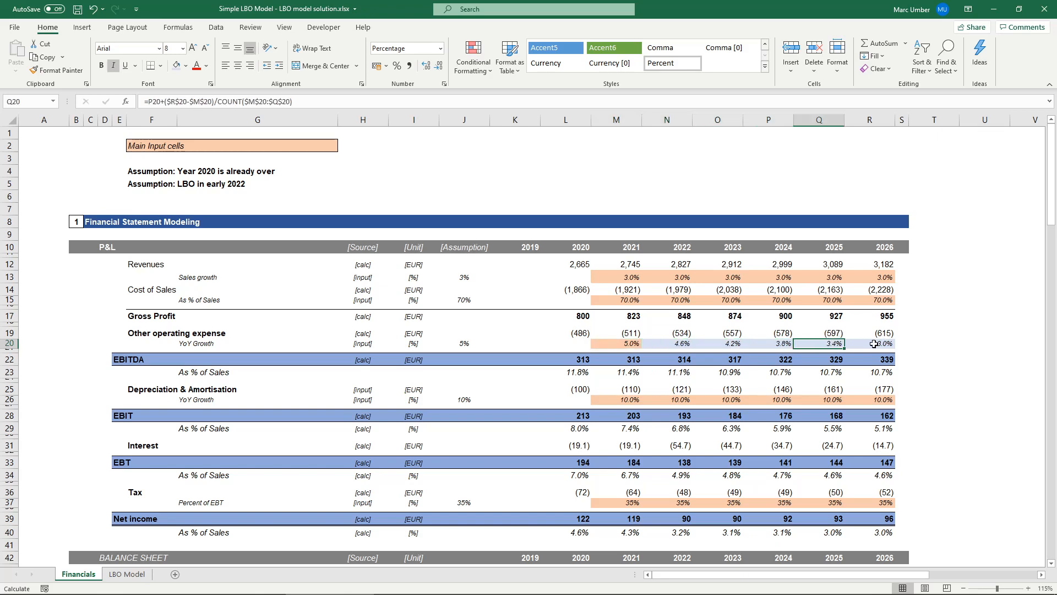
{"action": "left_click", "coordinate": [878, 342]}
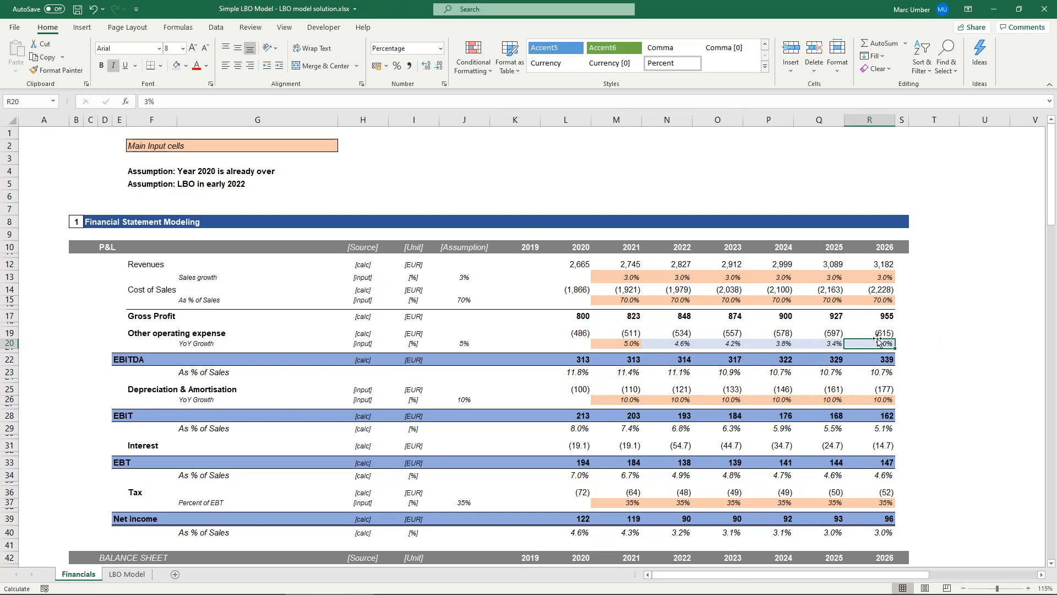
{"action": "left_click", "coordinate": [875, 276]}
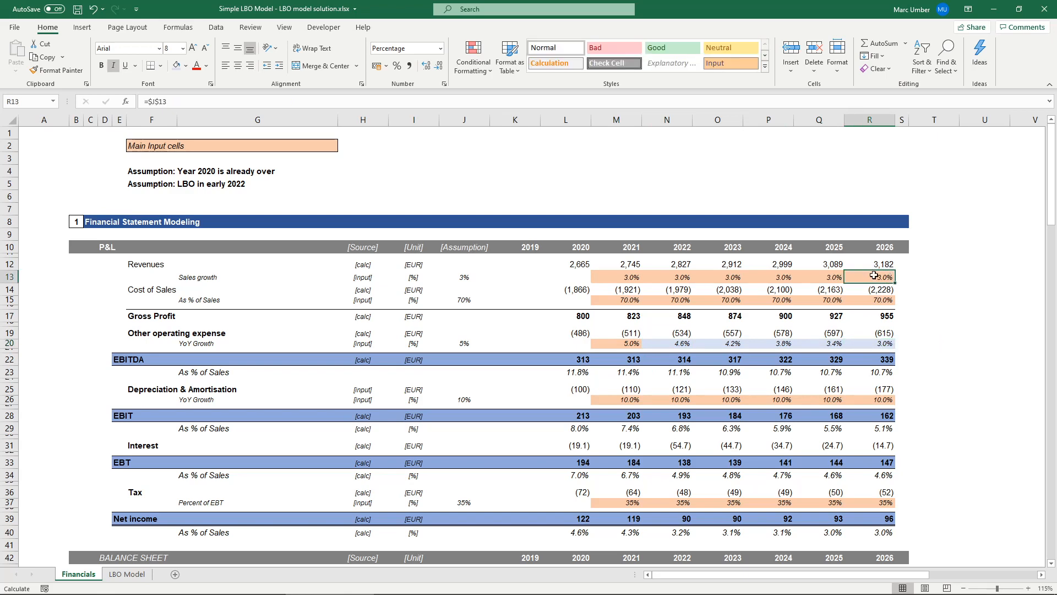
{"action": "left_click", "coordinate": [876, 343]}
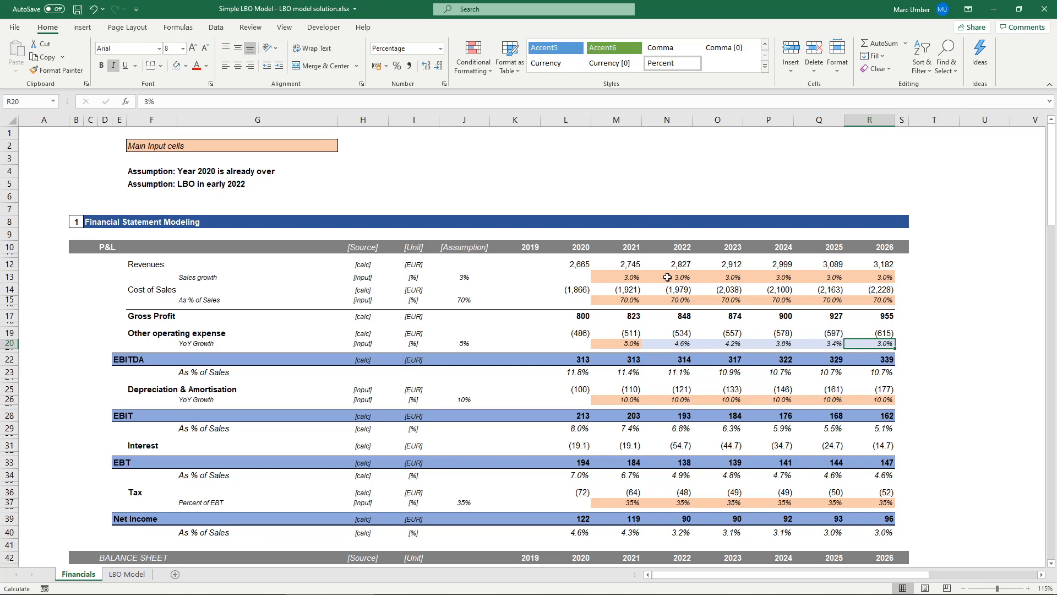
Set the 2026 sales growth in R13 to =4% and give the cell the light blue fill.
{"action": "left_click", "coordinate": [879, 277]}
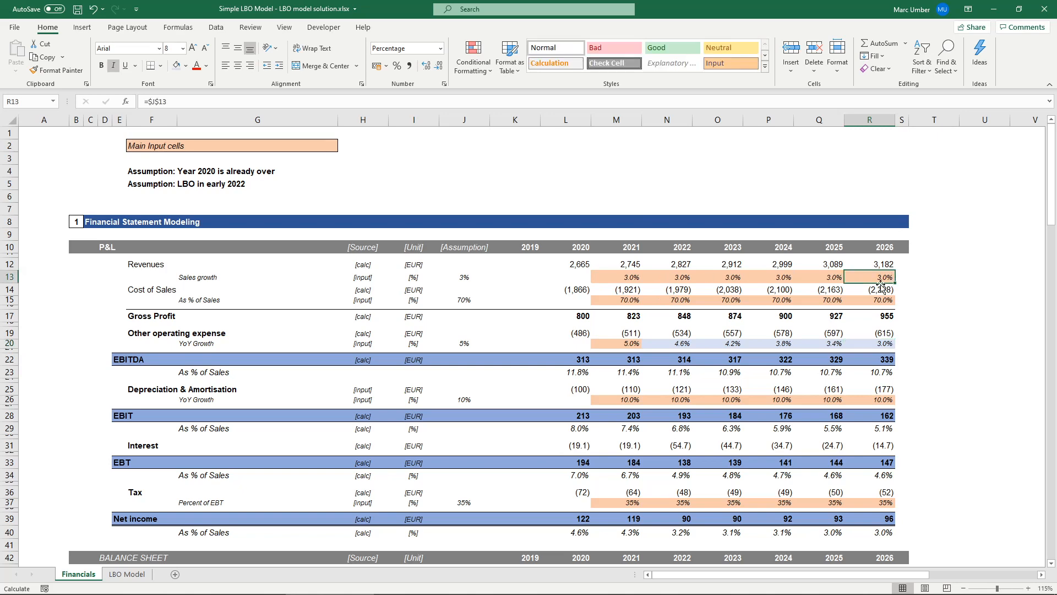
{"action": "type", "text": "=4"}
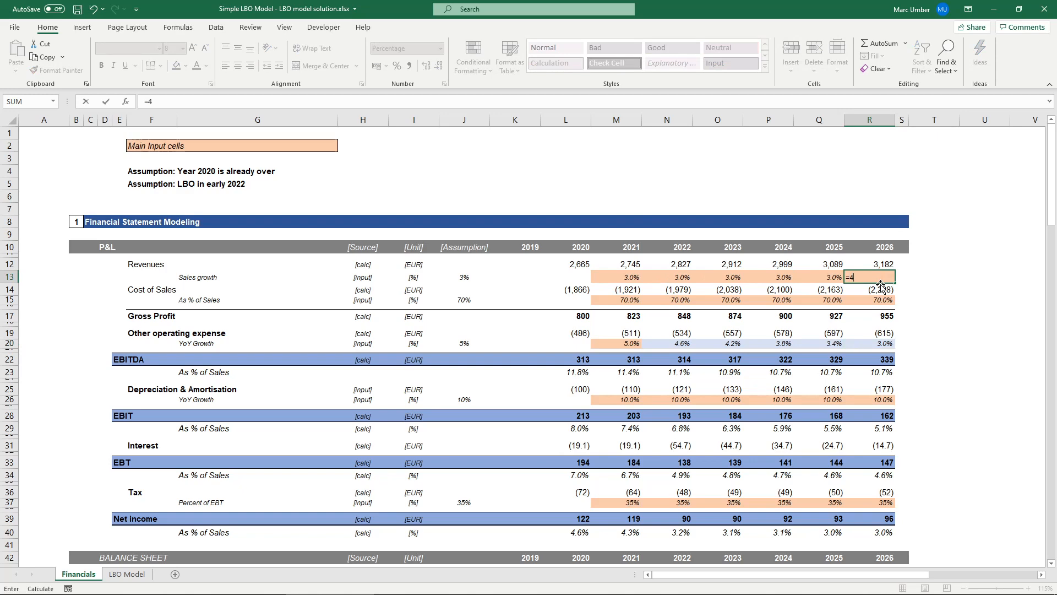
{"action": "type", "text": "%"}
{"action": "key", "text": "ctrl+Return"}
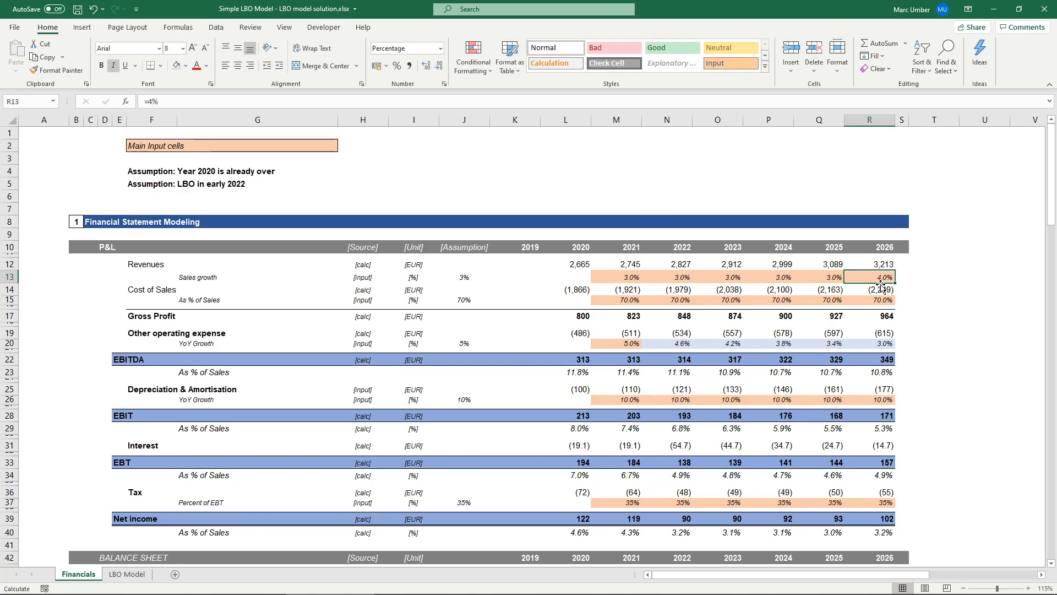
{"action": "left_click", "coordinate": [176, 66]}
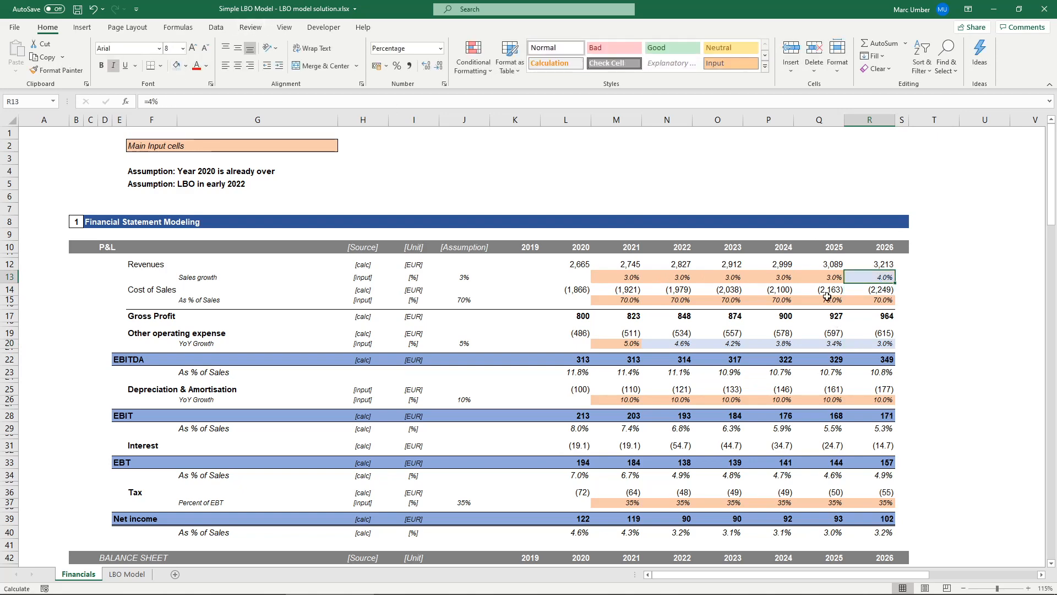
Write the formula =M13+(R13-M13)/COUNT(M13:Q13) in N13 to interpolate the 2022 sales growth.
{"action": "left_click", "coordinate": [681, 278]}
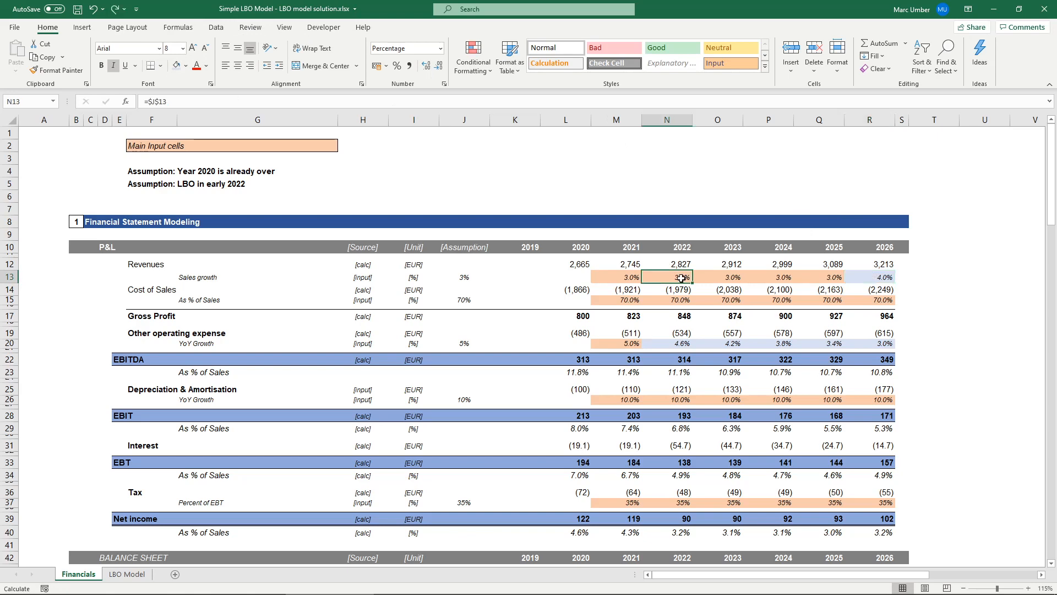
{"action": "type", "text": "="}
{"action": "left_click", "coordinate": [612, 277]}
{"action": "type", "text": "+("}
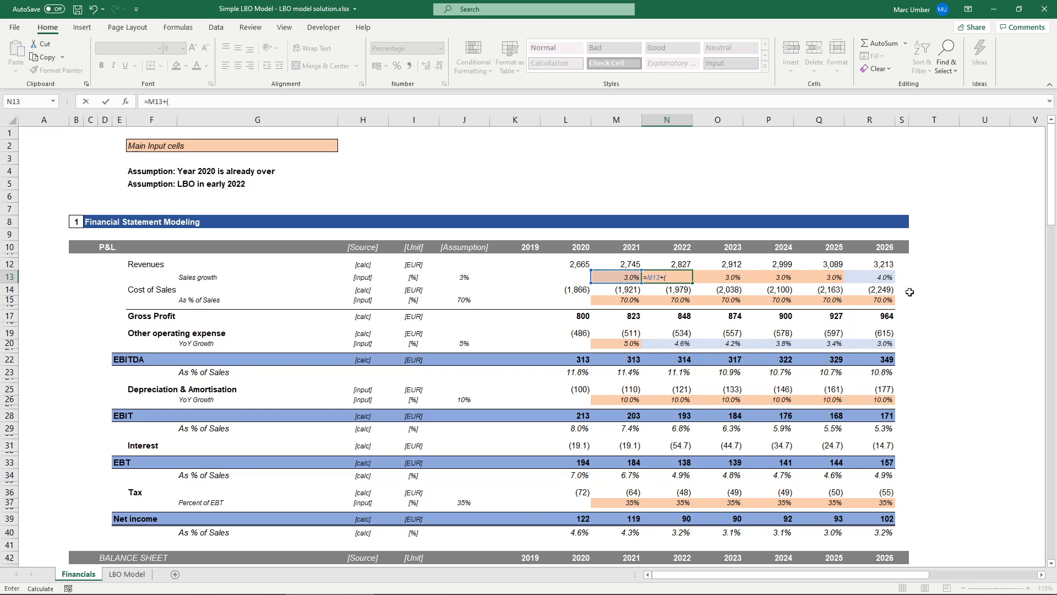
{"action": "left_click", "coordinate": [877, 275]}
{"action": "type", "text": "-"}
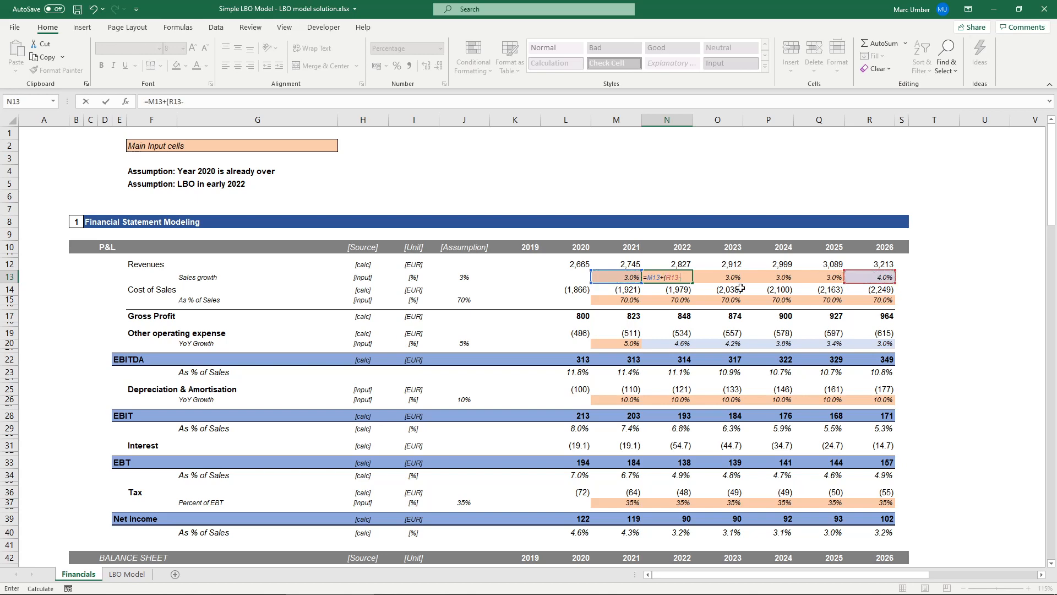
{"action": "left_click", "coordinate": [610, 276]}
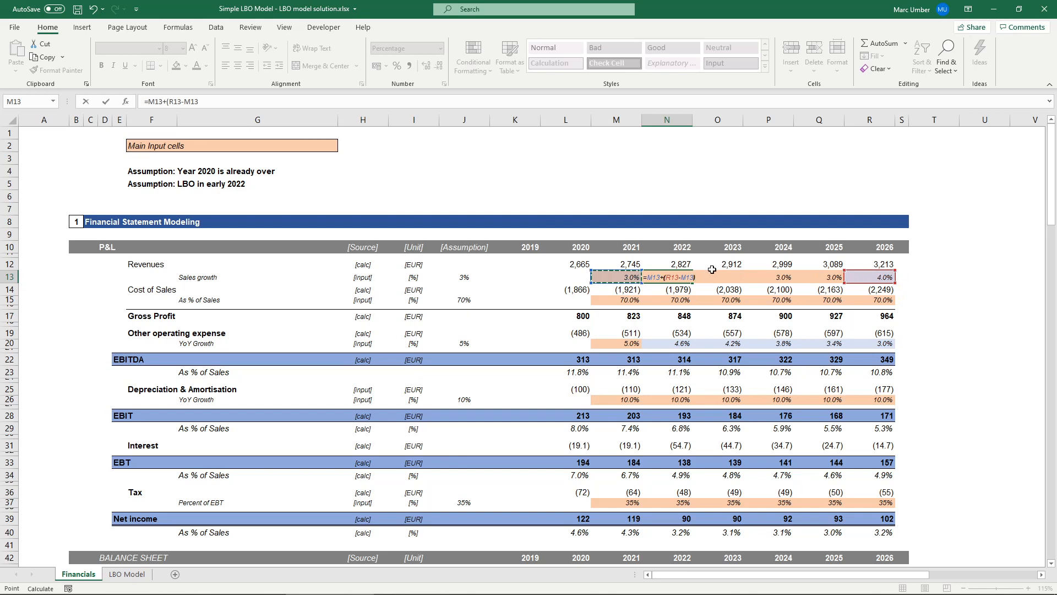
{"action": "type", "text": ")/COUNT("}
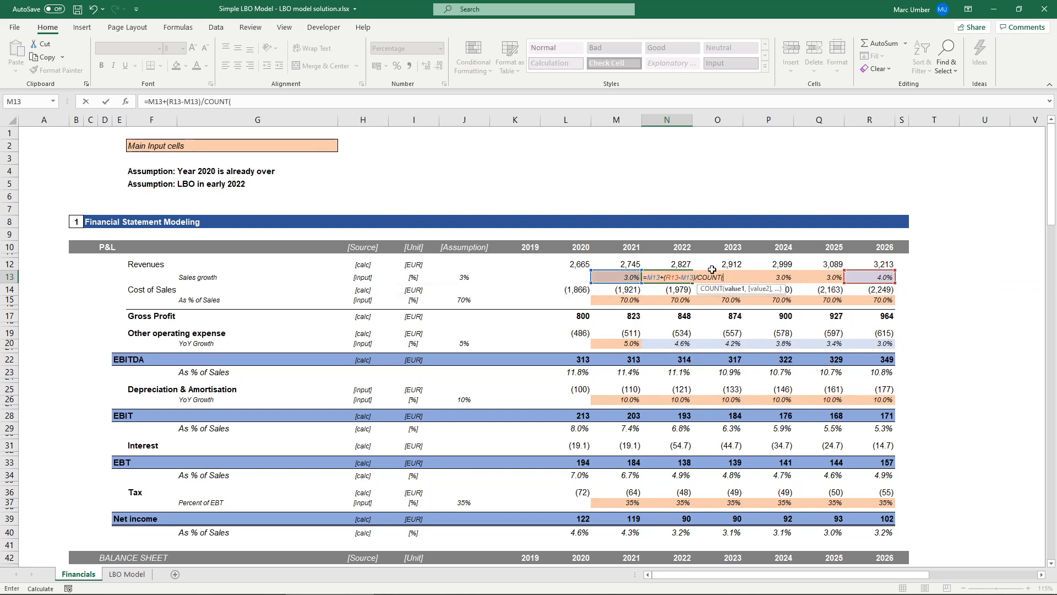
{"action": "left_click_drag", "start_coordinate": [610, 276], "coordinate": [811, 277]}
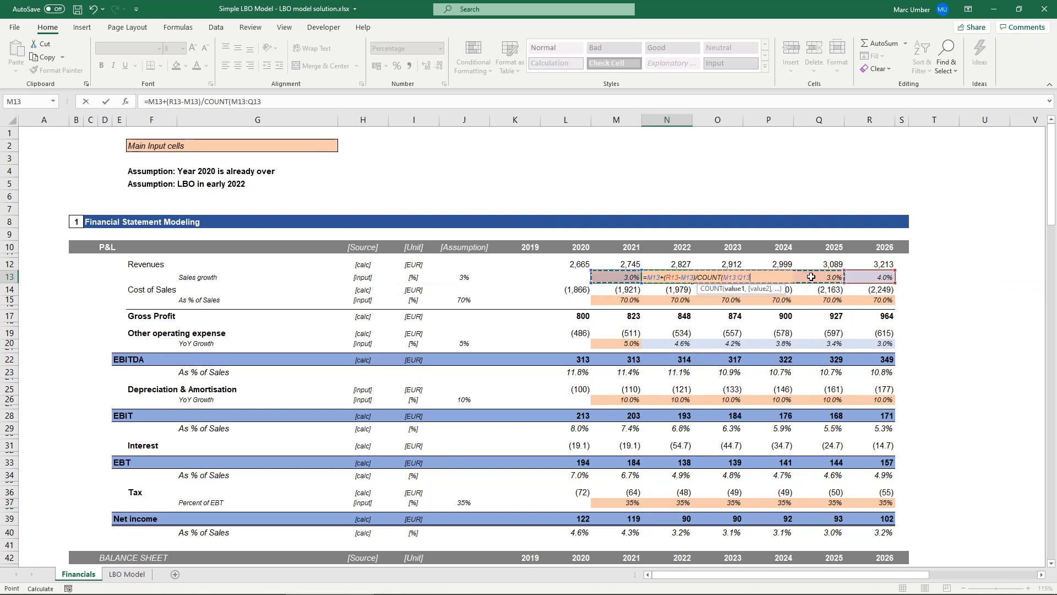
{"action": "type", "text": ")"}
Make the R13, M13 and M13:Q13 references absolute so N13 reads =M13+($R$13-$M$13)/COUNT($M$13:$Q$13).
{"action": "left_click", "coordinate": [173, 101]}
{"action": "key", "text": "F4"}
{"action": "left_click", "coordinate": [201, 100]}
{"action": "key", "text": "F4"}
{"action": "left_click", "coordinate": [256, 102]}
{"action": "key", "text": "F4"}
{"action": "left_click", "coordinate": [281, 102]}
{"action": "key", "text": "F4"}
{"action": "key", "text": "ctrl+Return"}
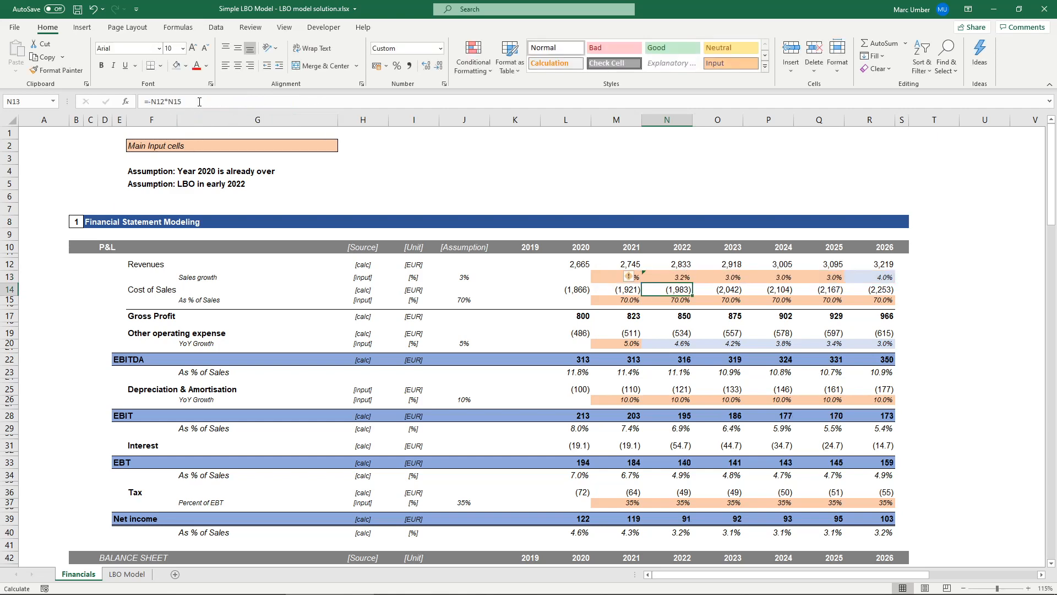
Give N13 the light blue fill and copy its sales growth formula across to Q13.
{"action": "left_click", "coordinate": [176, 66]}
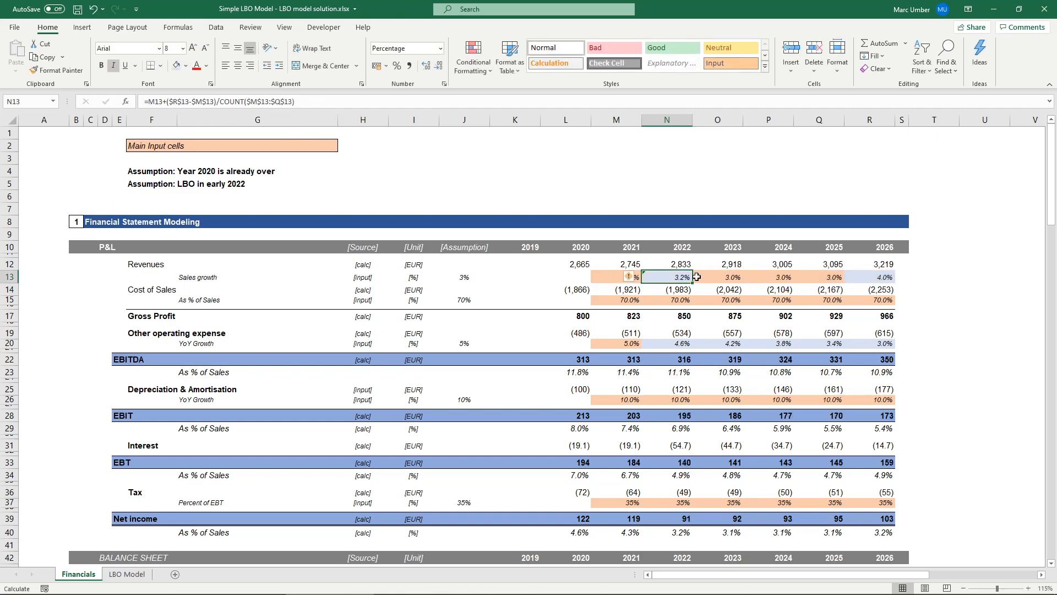
{"action": "left_click_drag", "start_coordinate": [693, 282], "coordinate": [841, 282]}
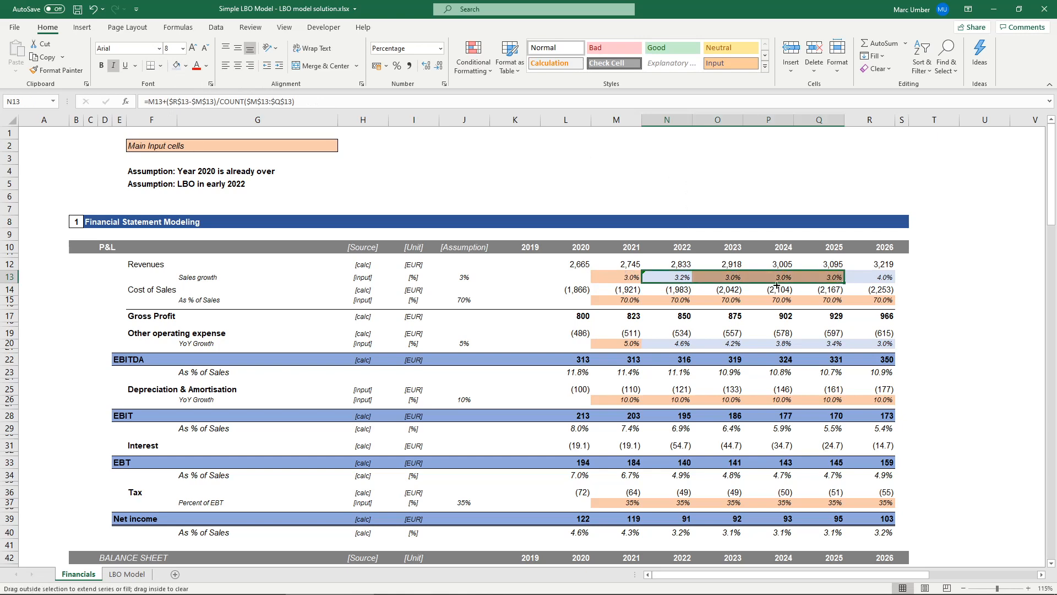
{"action": "left_click", "coordinate": [863, 274]}
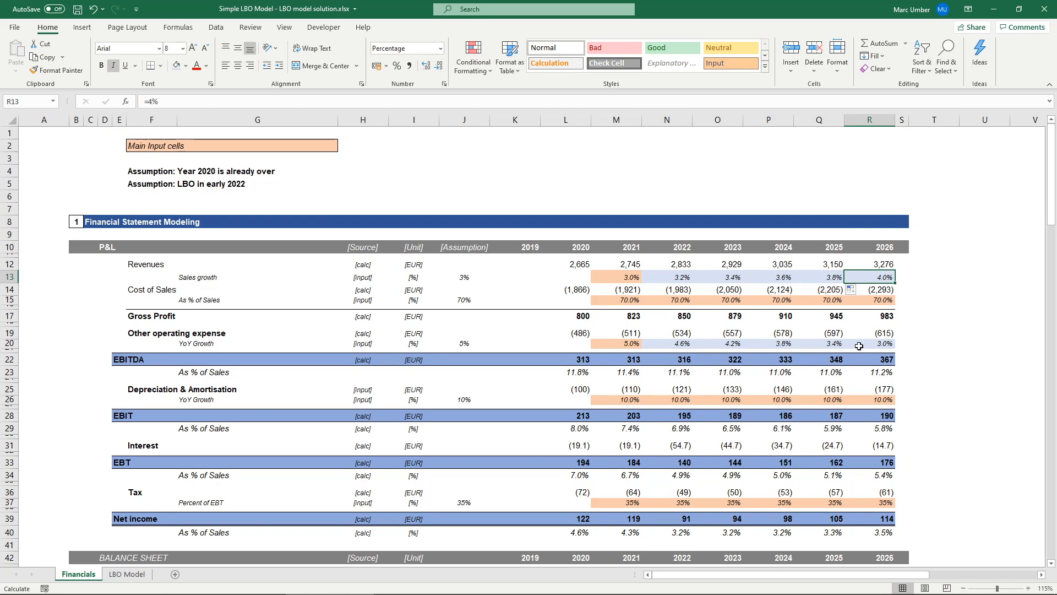
Examine the balance sheet's current assets, checking the 2022 cash and cash equivalents in N46.
{"action": "scroll", "coordinate": [859, 346], "scroll_direction": "down", "scroll_amount": 6}
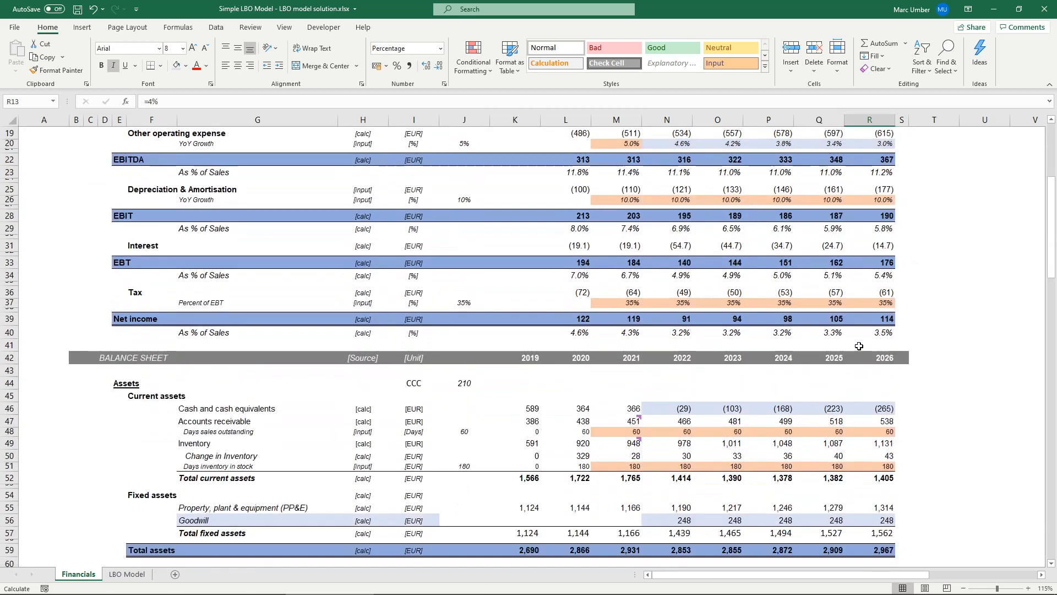
{"action": "scroll", "coordinate": [859, 346], "scroll_direction": "down", "scroll_amount": 2}
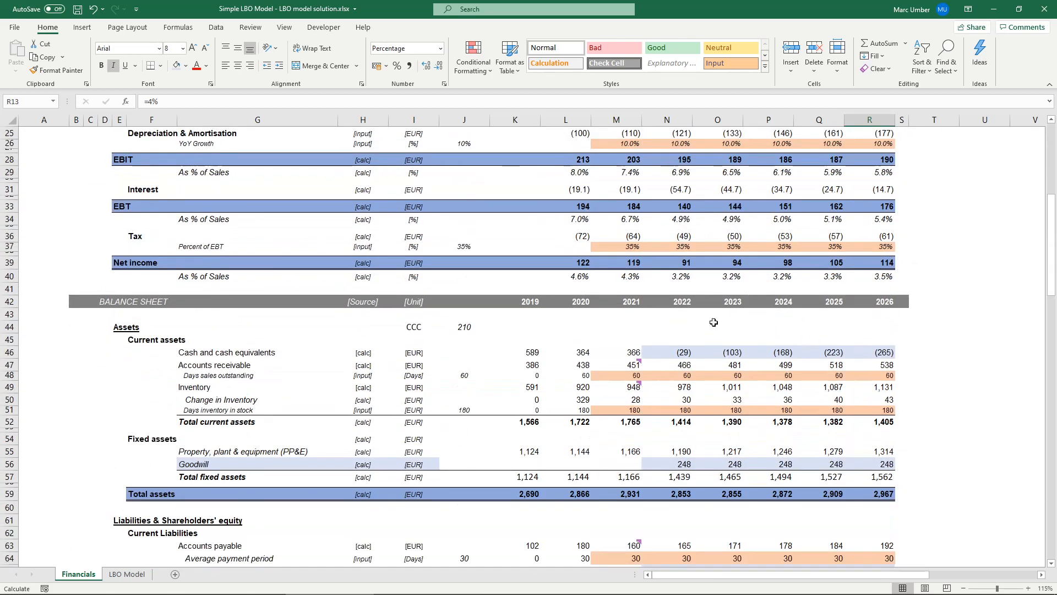
{"action": "left_click", "coordinate": [664, 353]}
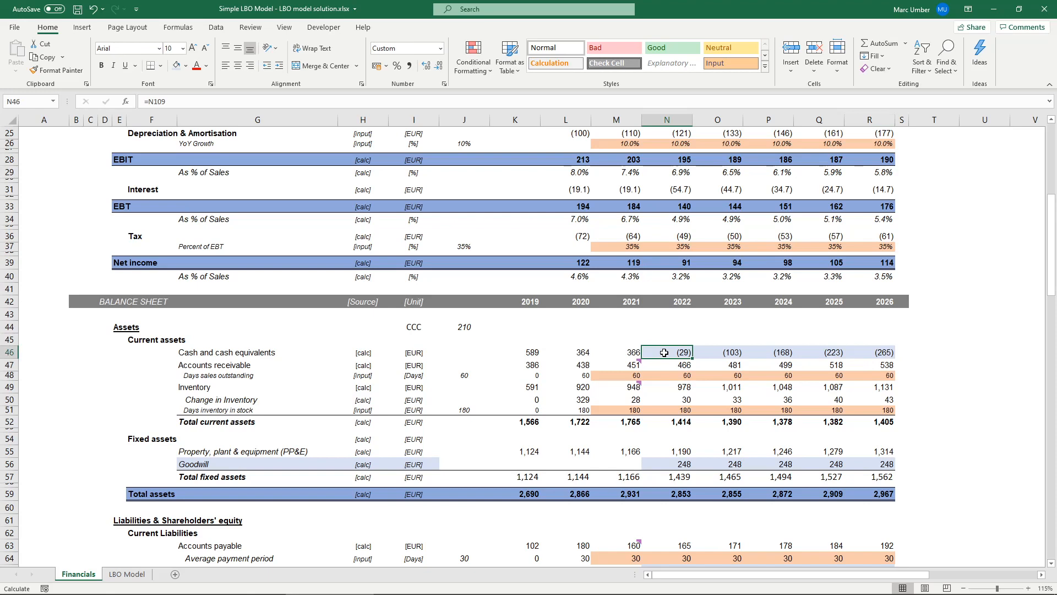
{"action": "scroll", "coordinate": [665, 353], "scroll_direction": "up", "scroll_amount": 1}
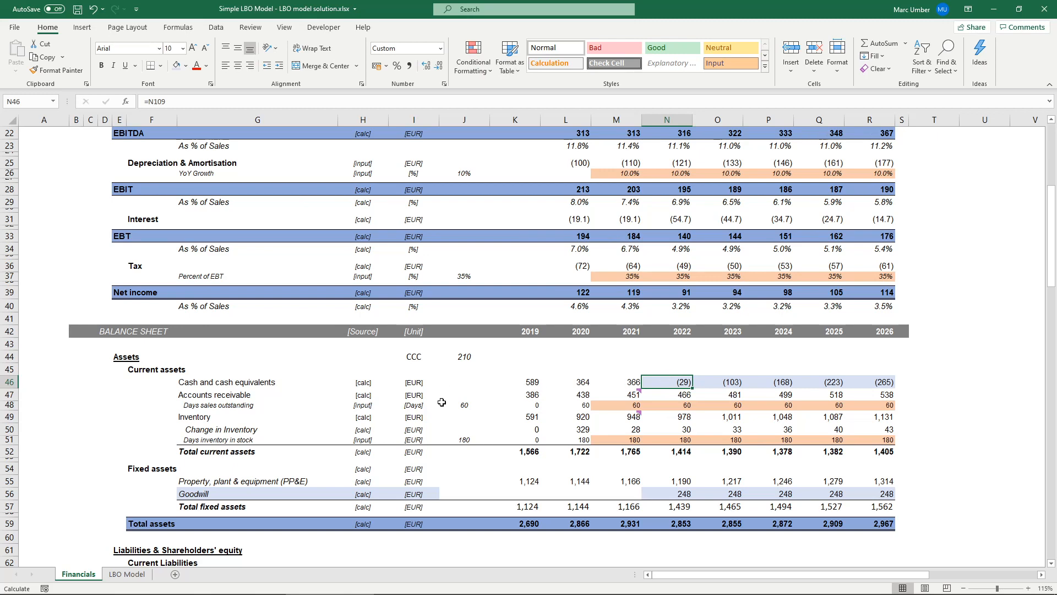
Set the 2026 days sales outstanding in R48 to 55 and give the cell the light blue fill.
{"action": "left_click", "coordinate": [459, 407]}
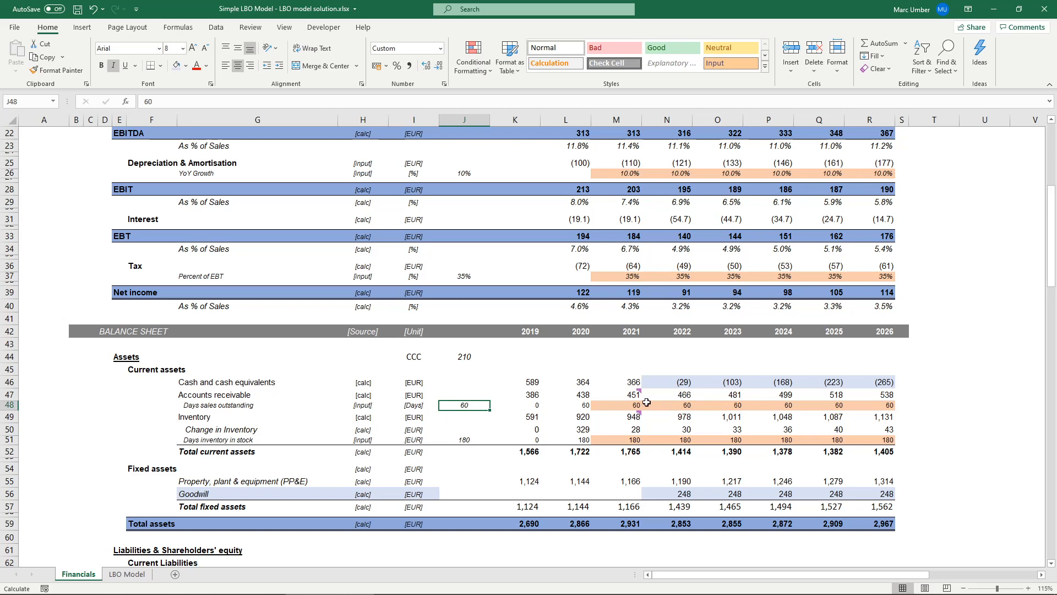
{"action": "left_click", "coordinate": [876, 407]}
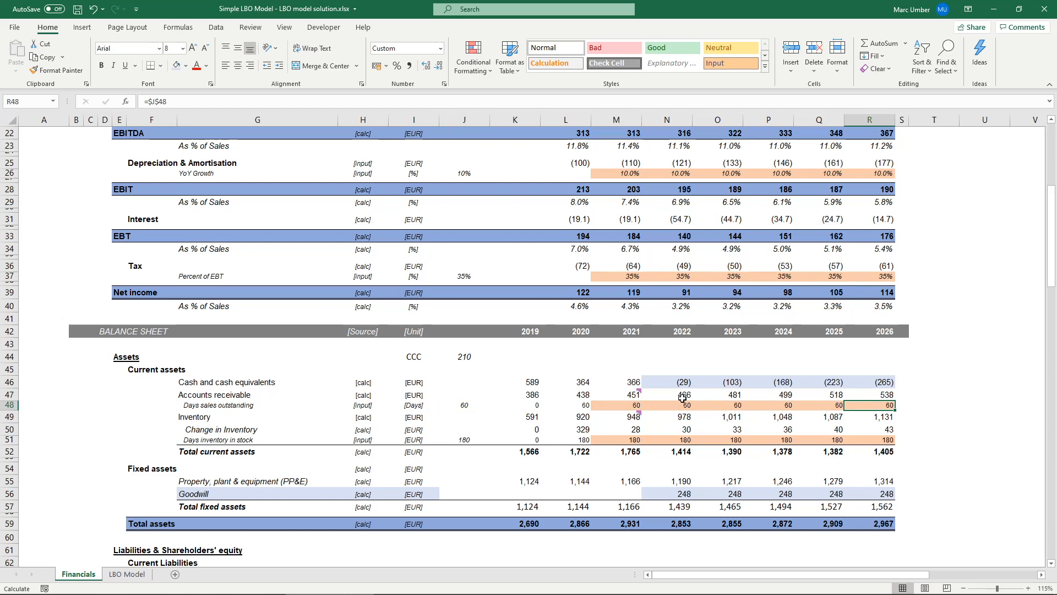
{"action": "type", "text": "55"}
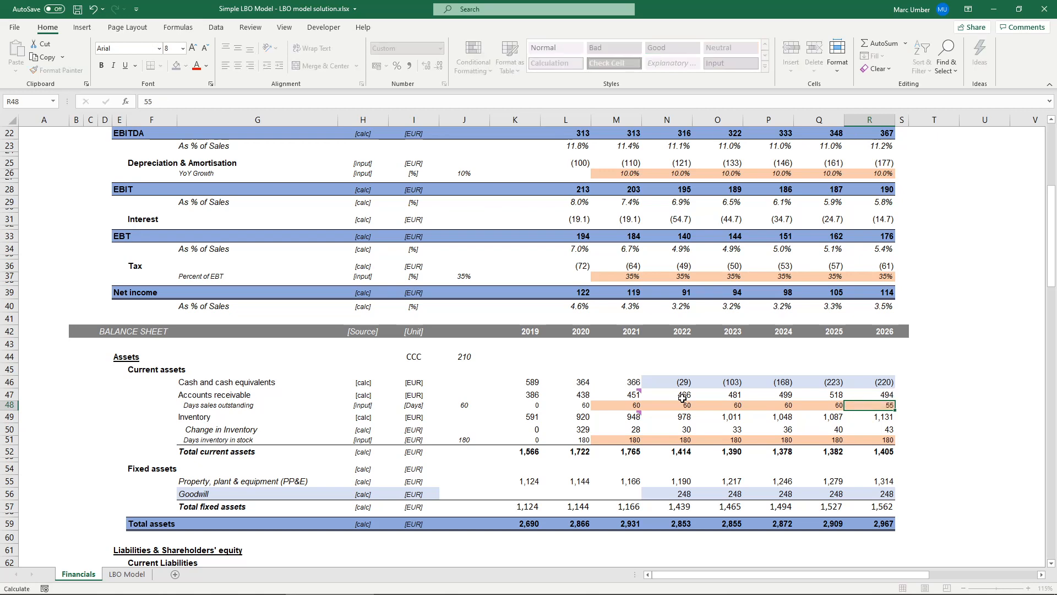
{"action": "key", "text": "ctrl+Return"}
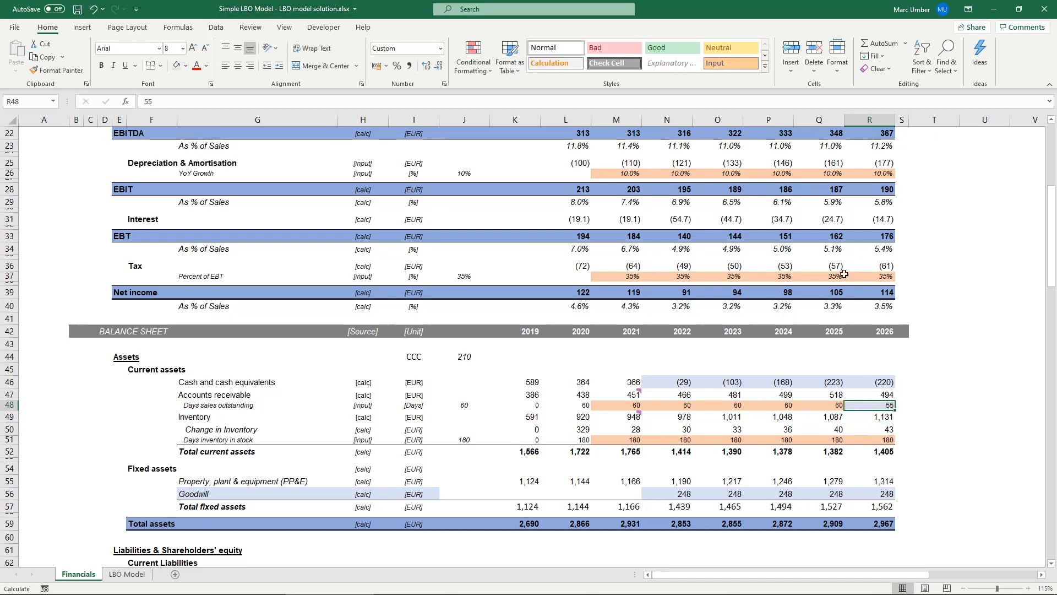
Write the formula =M48+(R48-M48)/COUNT(M48:Q48) in N48 to interpolate the 2022 days sales outstanding.
{"action": "left_click", "coordinate": [669, 406]}
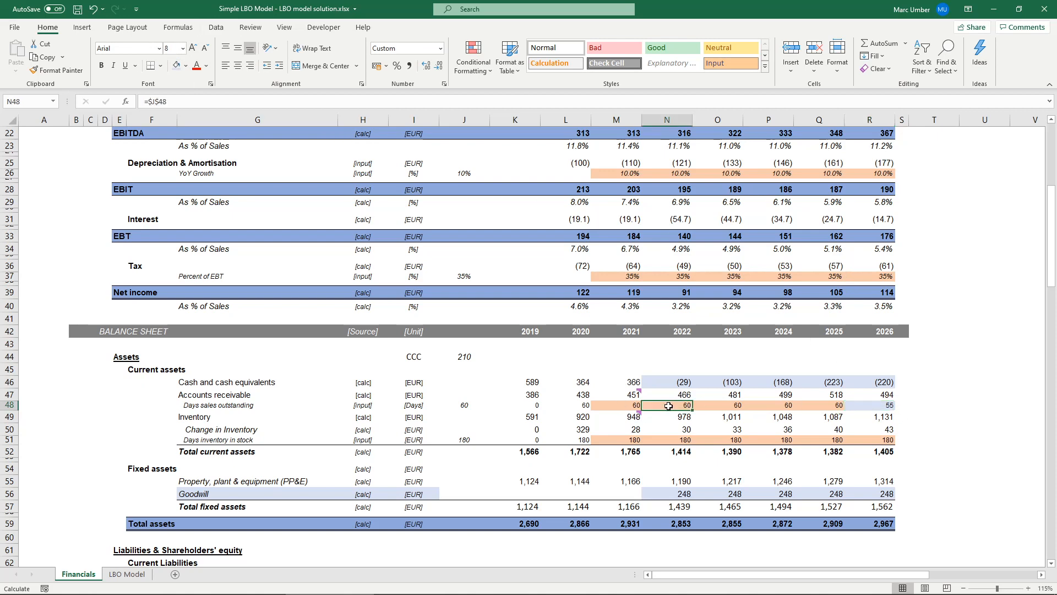
{"action": "type", "text": "="}
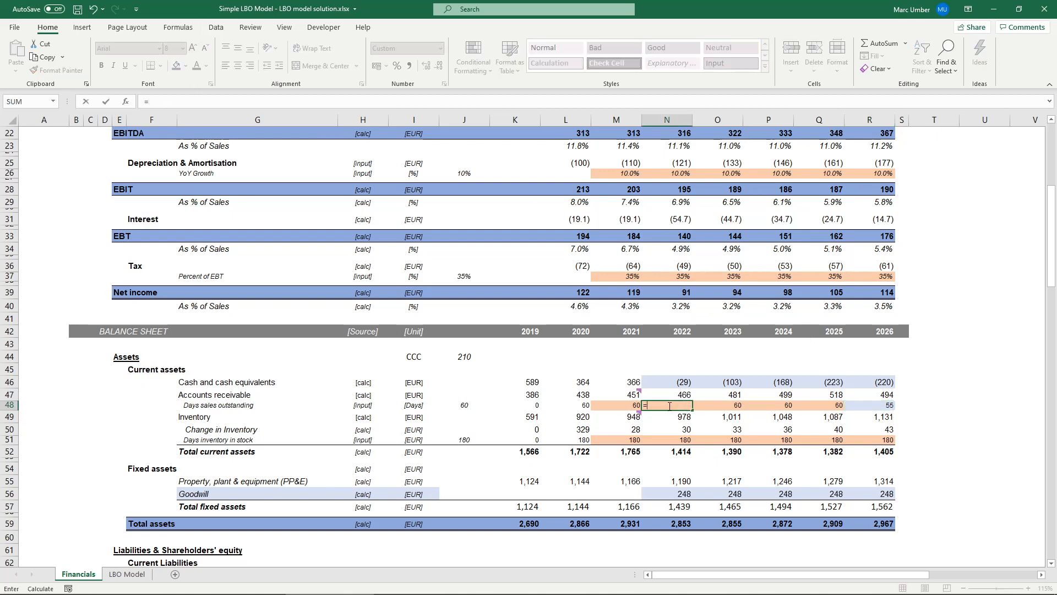
{"action": "left_click", "coordinate": [617, 407]}
{"action": "type", "text": "+("}
{"action": "left_click", "coordinate": [874, 406]}
{"action": "type", "text": "-"}
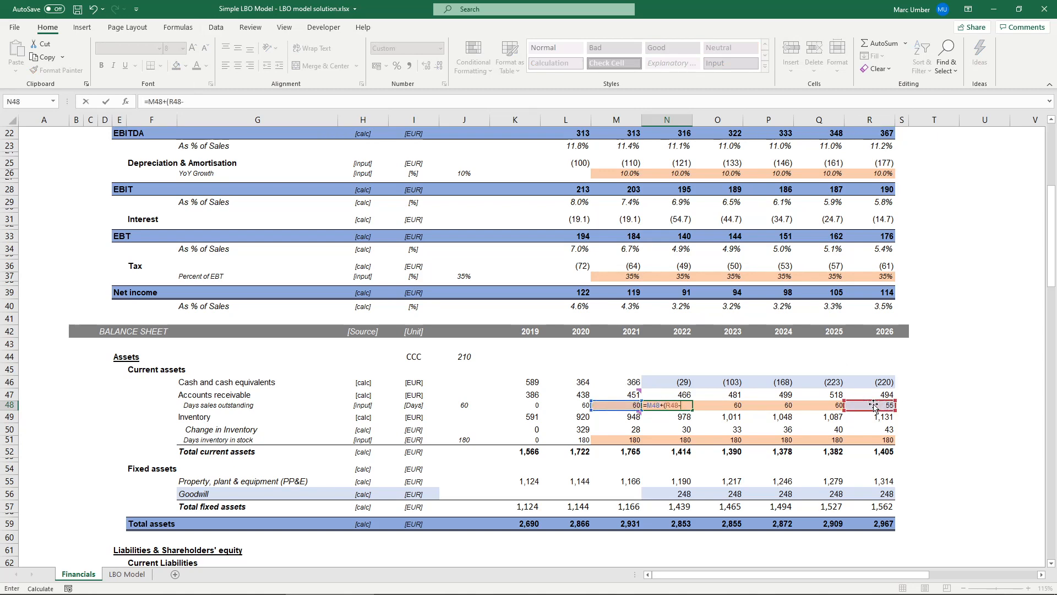
{"action": "left_click", "coordinate": [619, 406]}
{"action": "type", "text": ")/COUNT("}
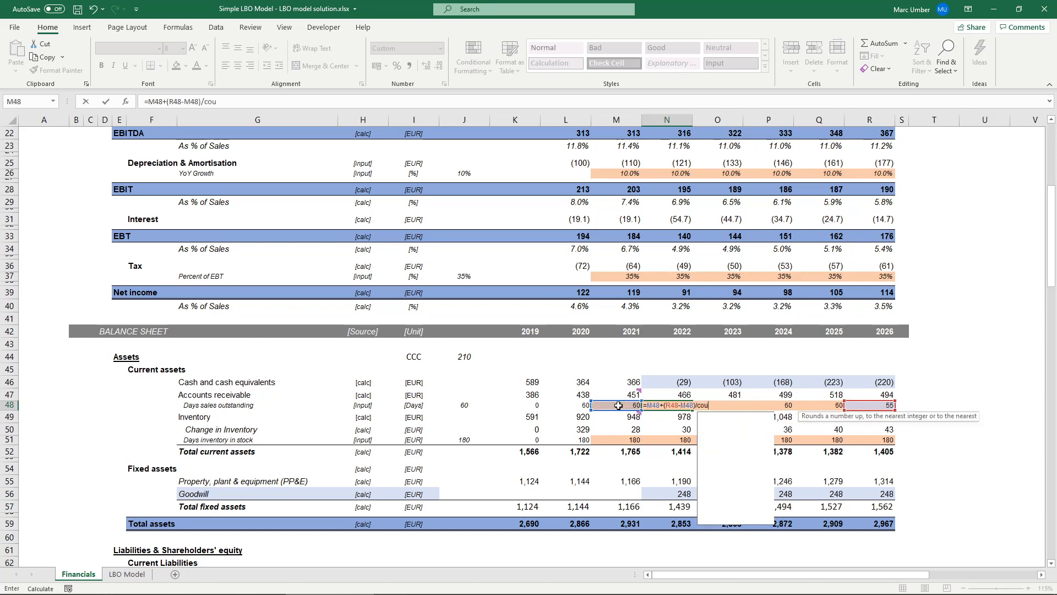
{"action": "left_click_drag", "start_coordinate": [619, 405], "coordinate": [804, 406]}
{"action": "type", "text": ")"}
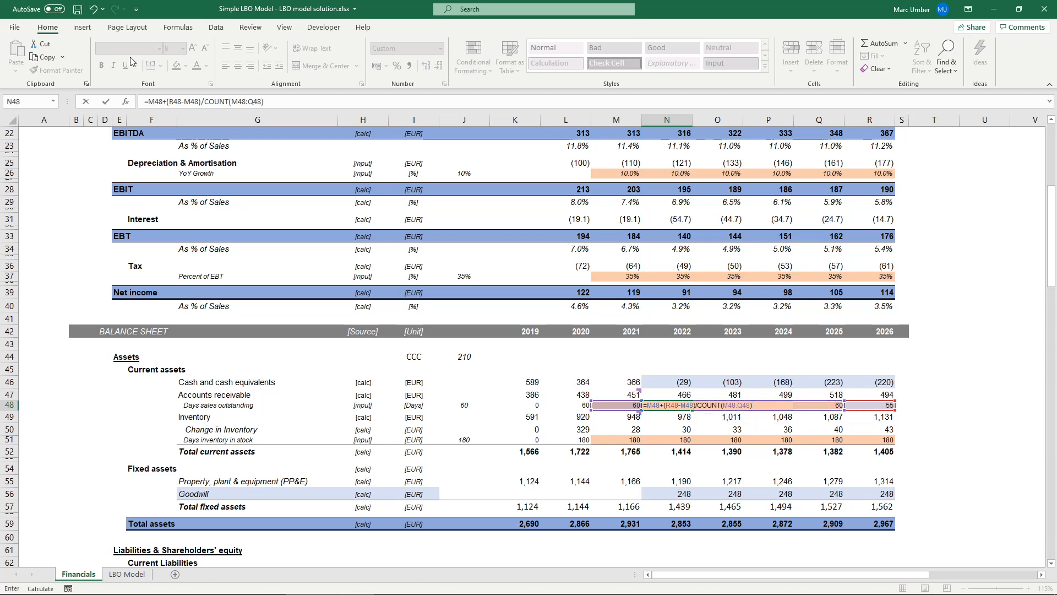
Lock only the columns of the R48, M48 and M48:Q48 references so N48 reads =M48+($R48-$M48)/COUNT($M48:$Q48).
{"action": "left_click", "coordinate": [176, 103]}
{"action": "left_click", "coordinate": [175, 103]}
{"action": "key", "text": "F4"}
{"action": "left_click", "coordinate": [203, 103]}
{"action": "key", "text": "F4"}
{"action": "left_click", "coordinate": [180, 103]}
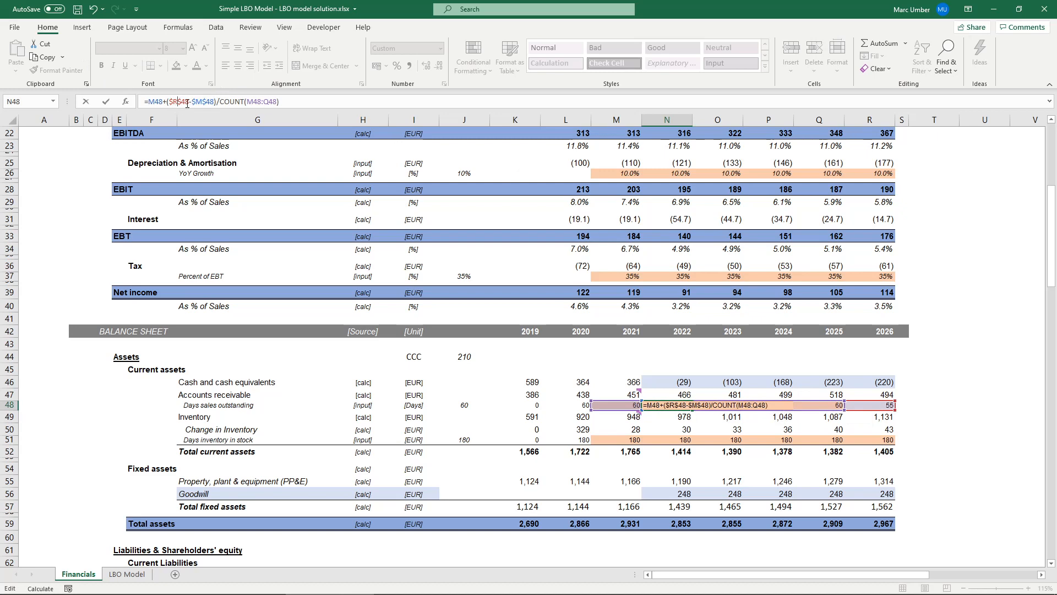
{"action": "key", "text": "F4"}
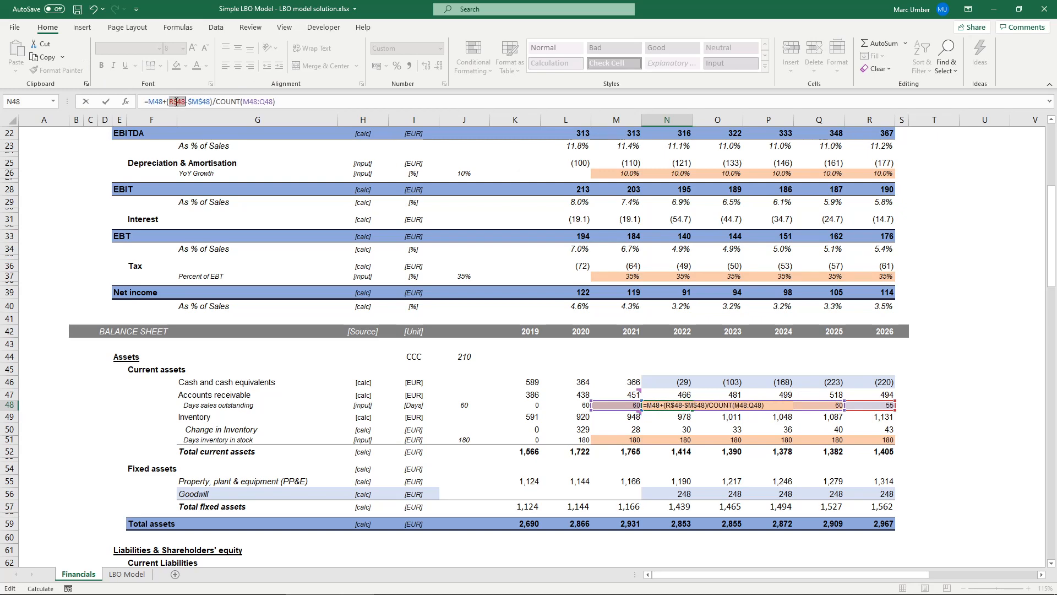
{"action": "left_click", "coordinate": [201, 102]}
{"action": "key", "text": "F4"}
{"action": "key", "text": "F4"}
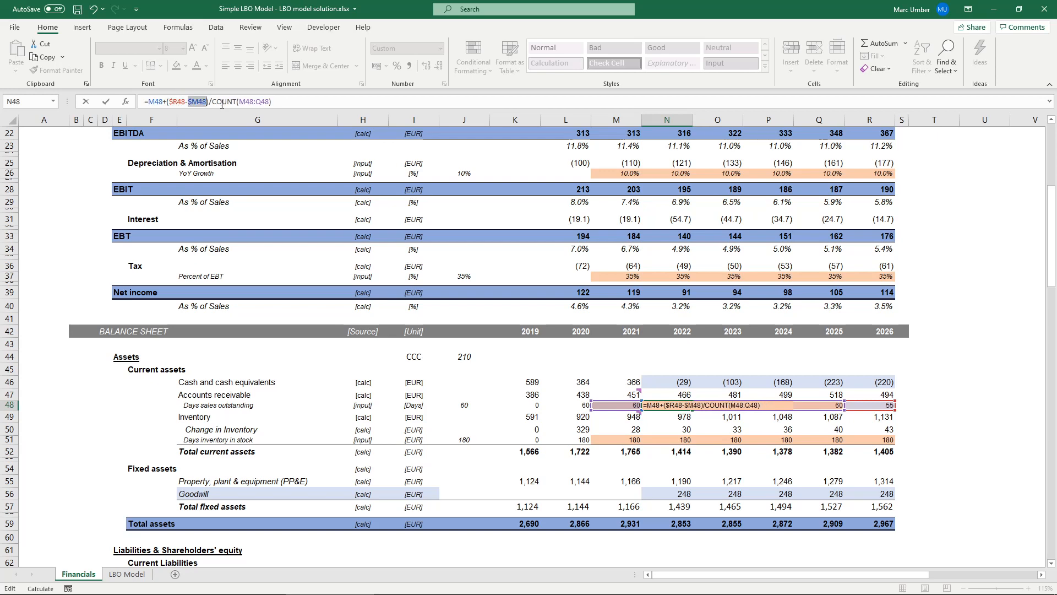
{"action": "left_click", "coordinate": [241, 102]}
{"action": "key", "text": "F4"}
{"action": "key", "text": "F4"}
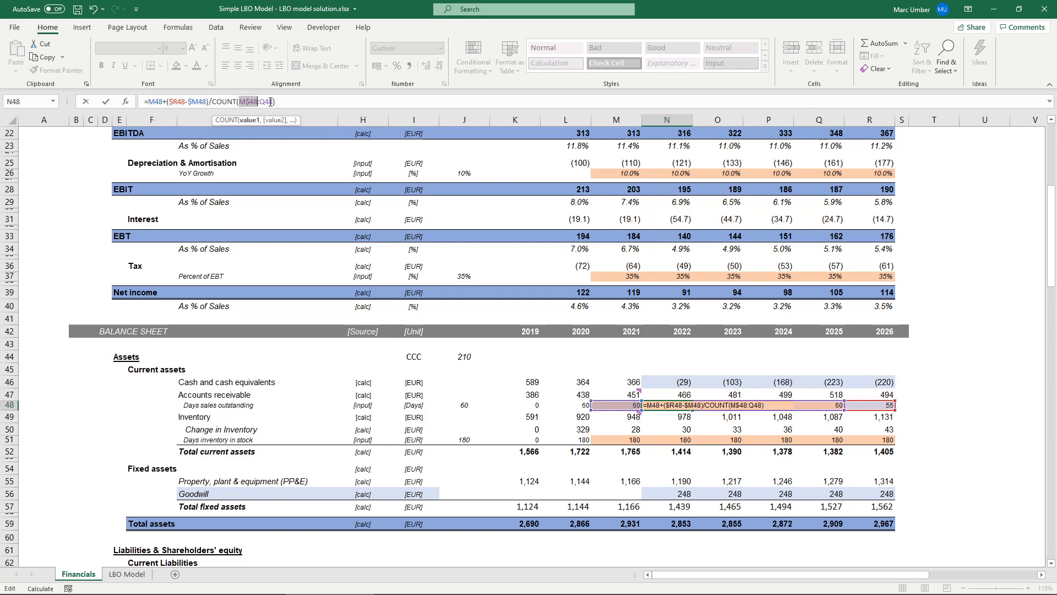
{"action": "left_click", "coordinate": [270, 102]}
{"action": "key", "text": "F4"}
{"action": "key", "text": "F4"}
{"action": "key", "text": "F4"}
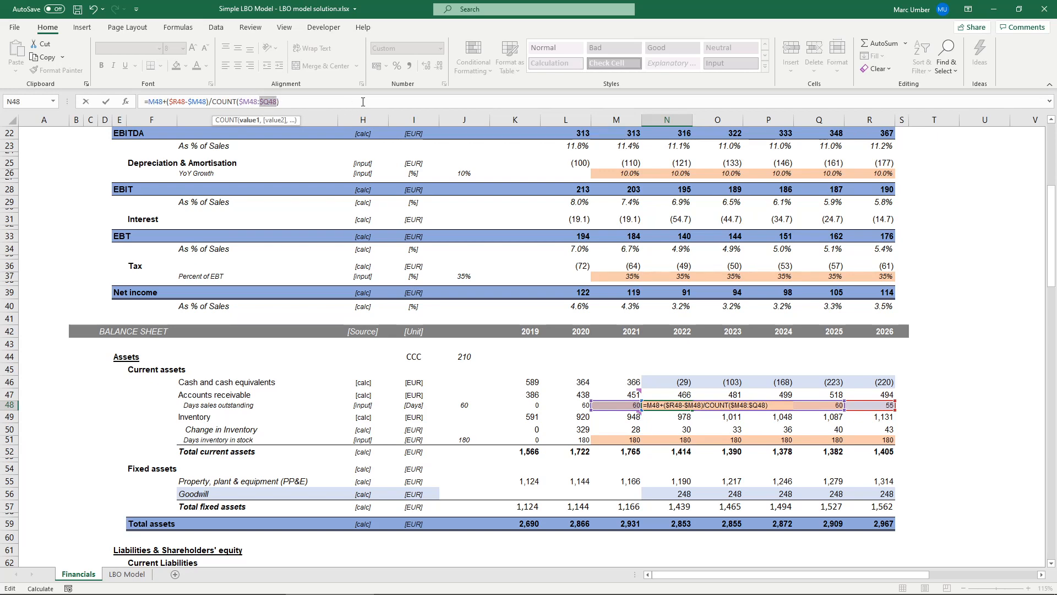
{"action": "key", "text": "ctrl+Return"}
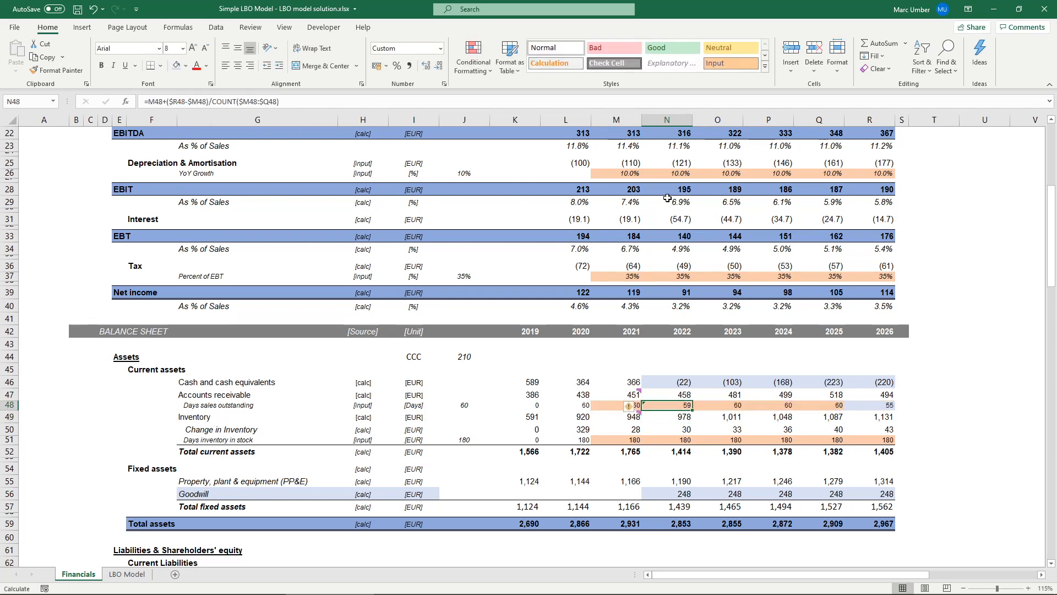
Give N48 the light blue fill and copy its days sales outstanding formula across to Q48.
{"action": "left_click_drag", "start_coordinate": [693, 410], "coordinate": [835, 412]}
{"action": "left_click", "coordinate": [856, 409]}
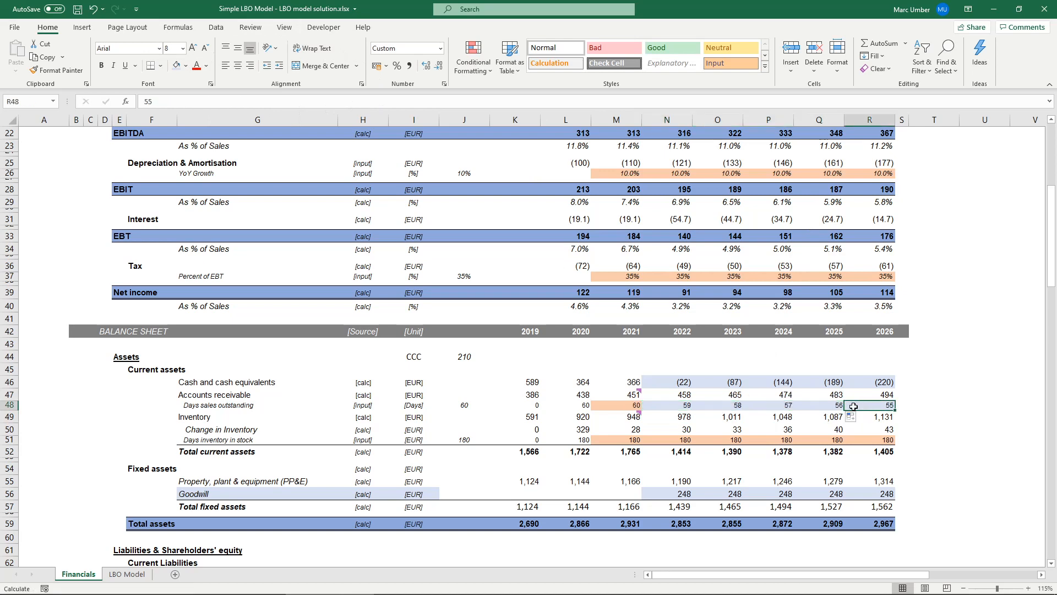
{"action": "left_click", "coordinate": [677, 405]}
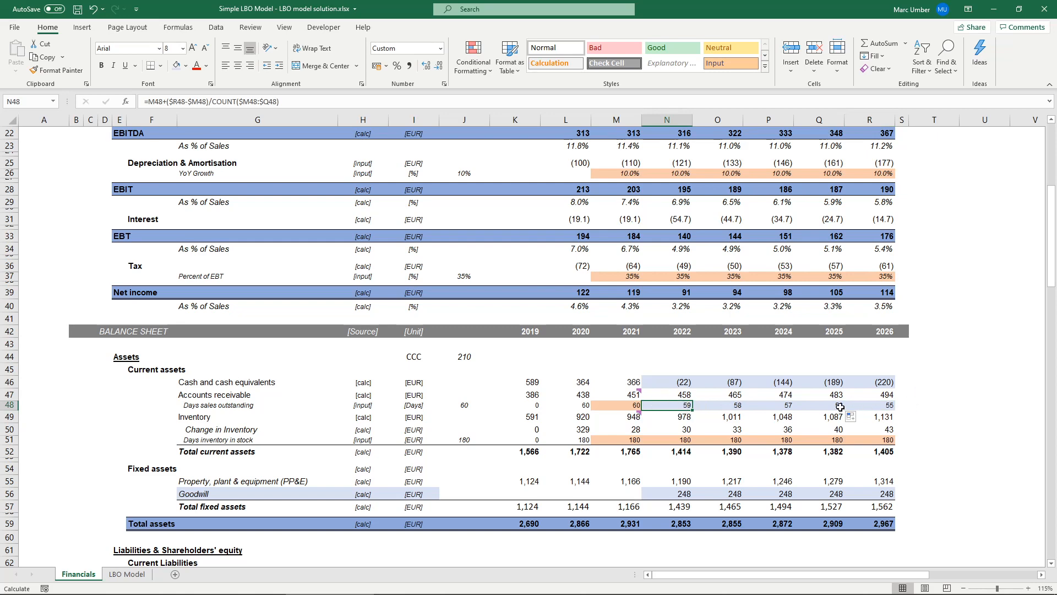
{"action": "left_click", "coordinate": [882, 406]}
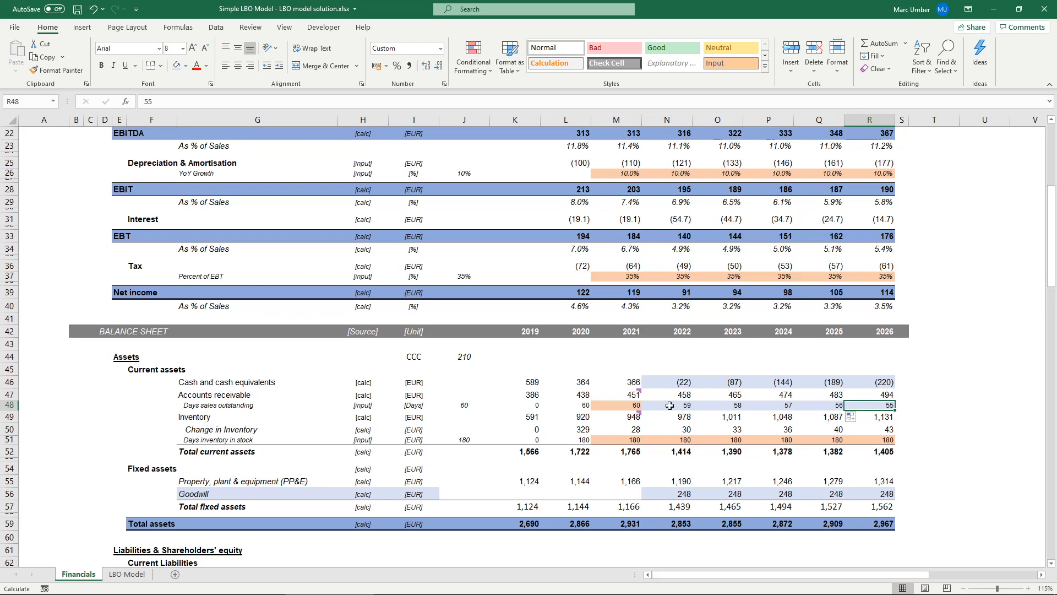
Set the 2026 days inventory in stock in R51 to 160 and give the cell the light blue fill.
{"action": "left_click", "coordinate": [874, 442]}
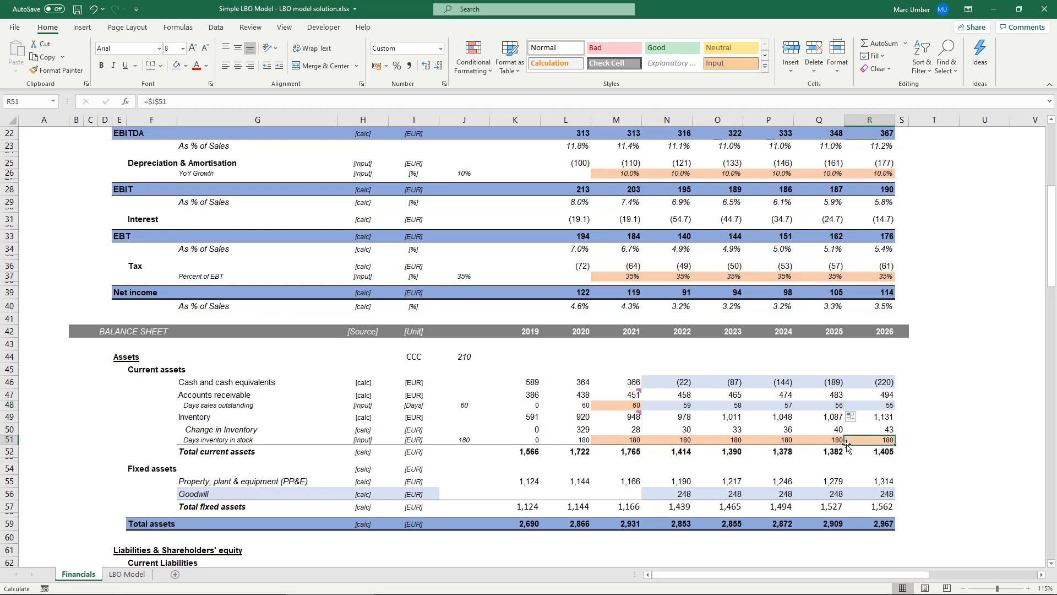
{"action": "type", "text": "160."}
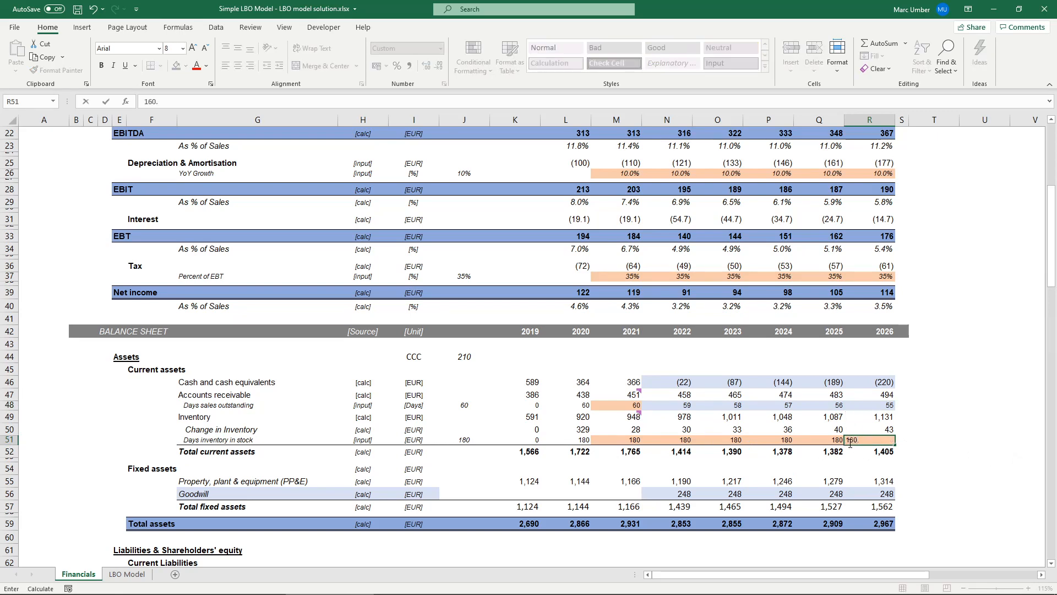
{"action": "key", "text": "ctrl+Return"}
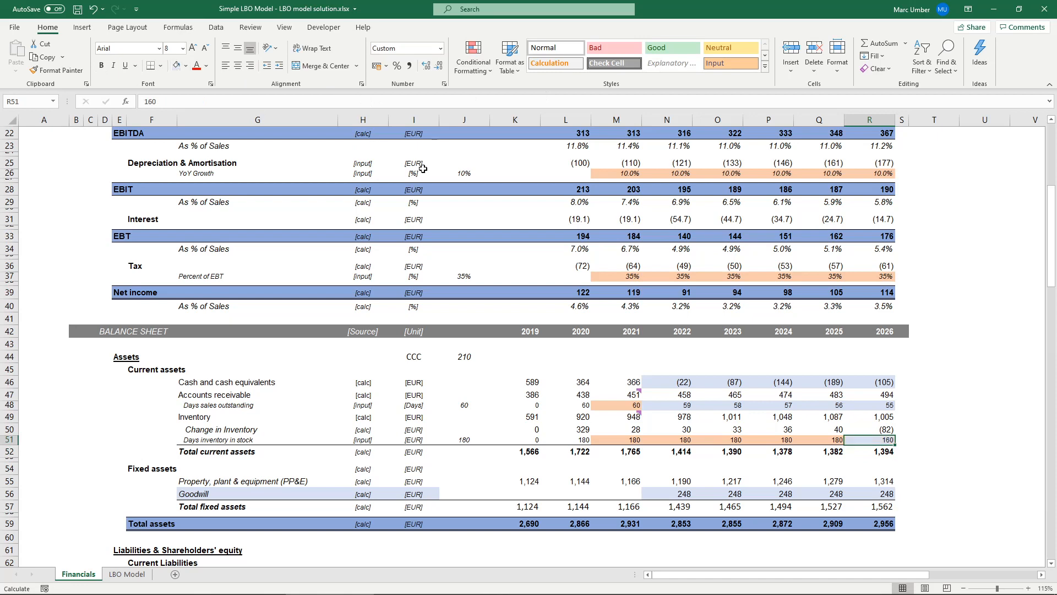
Copy the interpolation formula from N48 into N51 and extend it across to Q51 for days inventory in stock.
{"action": "left_click", "coordinate": [677, 407]}
{"action": "key", "text": "ctrl+c"}
{"action": "left_click", "coordinate": [687, 441]}
{"action": "key", "text": "ctrl+v"}
{"action": "left_click_drag", "start_coordinate": [693, 445], "coordinate": [837, 440]}
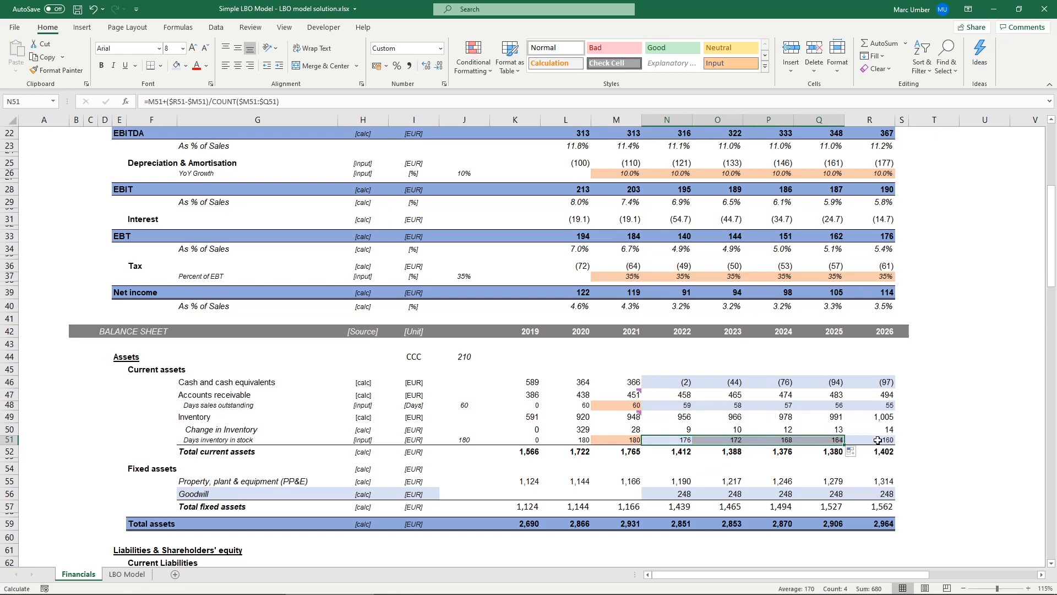
{"action": "left_click", "coordinate": [879, 440]}
{"action": "left_click", "coordinate": [669, 441]}
Check the cash and cash equivalents for 2022 to 2026 against the days inventory in stock trend.
{"action": "left_click", "coordinate": [671, 381]}
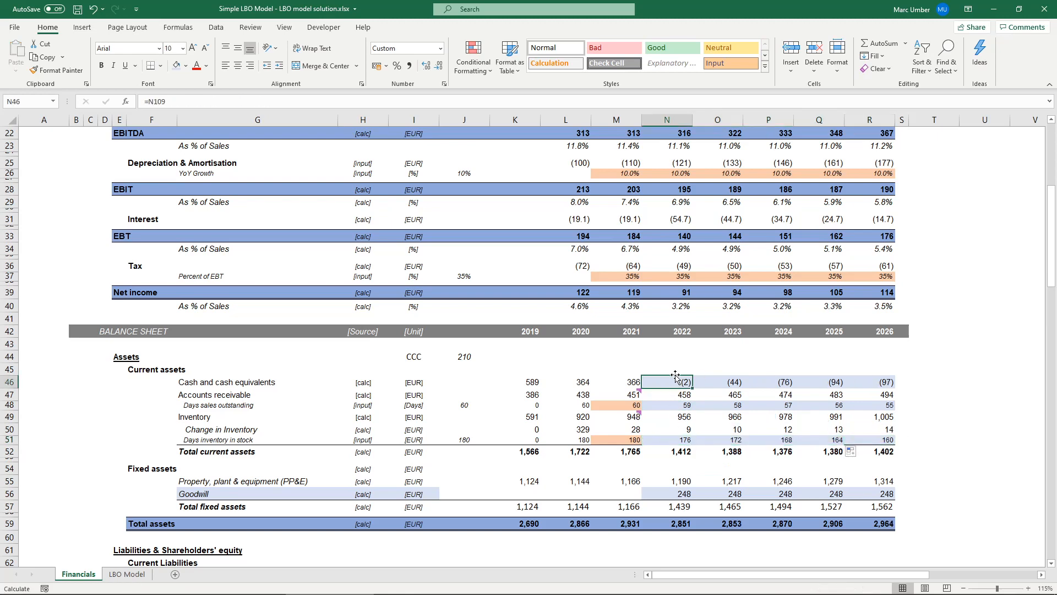
{"action": "left_click", "coordinate": [716, 382]}
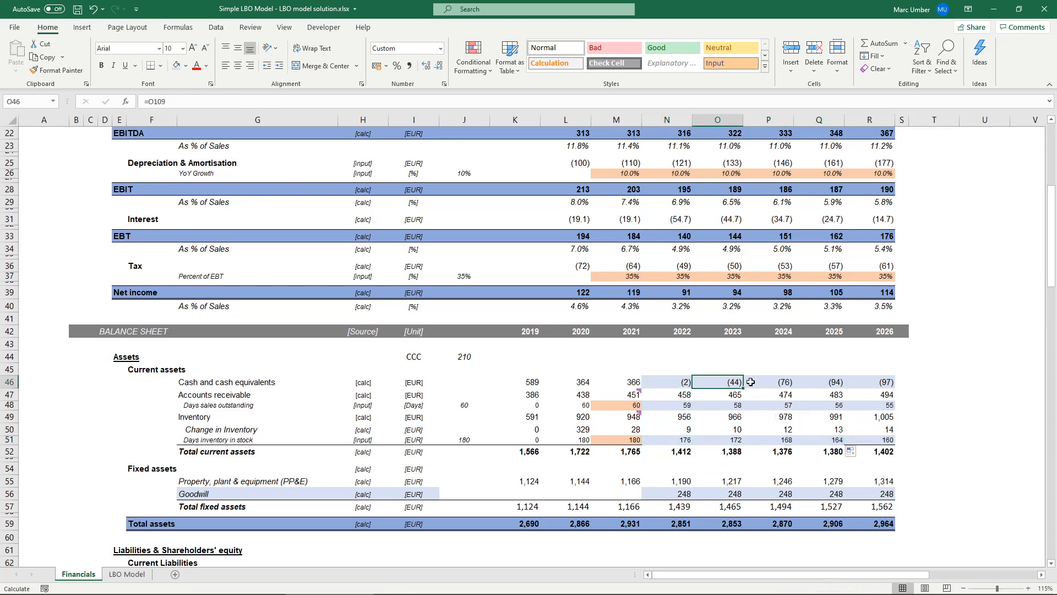
{"action": "left_click", "coordinate": [771, 382]}
{"action": "left_click", "coordinate": [821, 382]}
{"action": "left_click", "coordinate": [867, 383]}
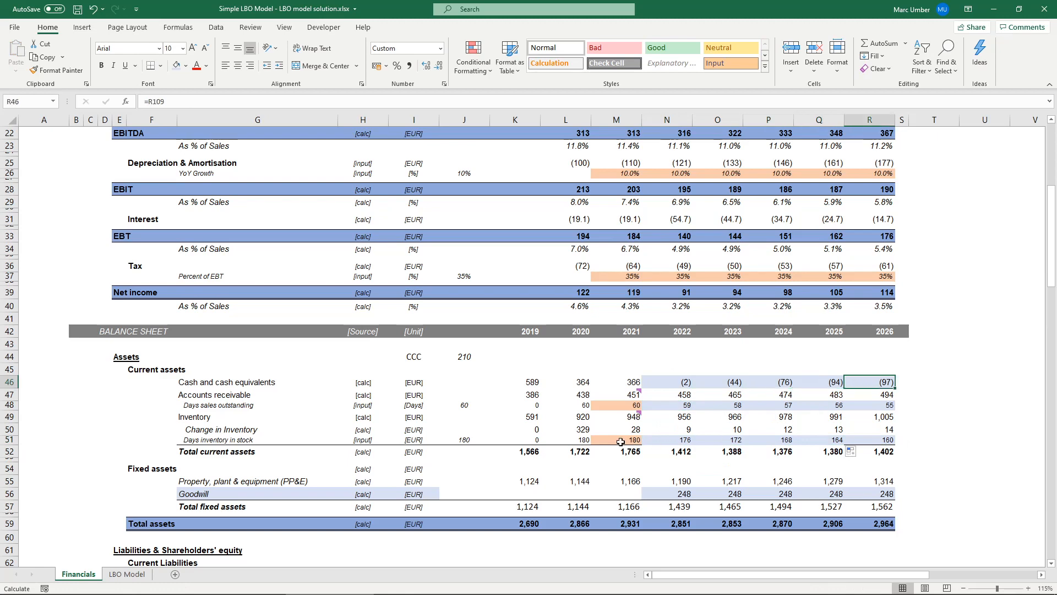
{"action": "left_click_drag", "start_coordinate": [621, 440], "coordinate": [862, 440]}
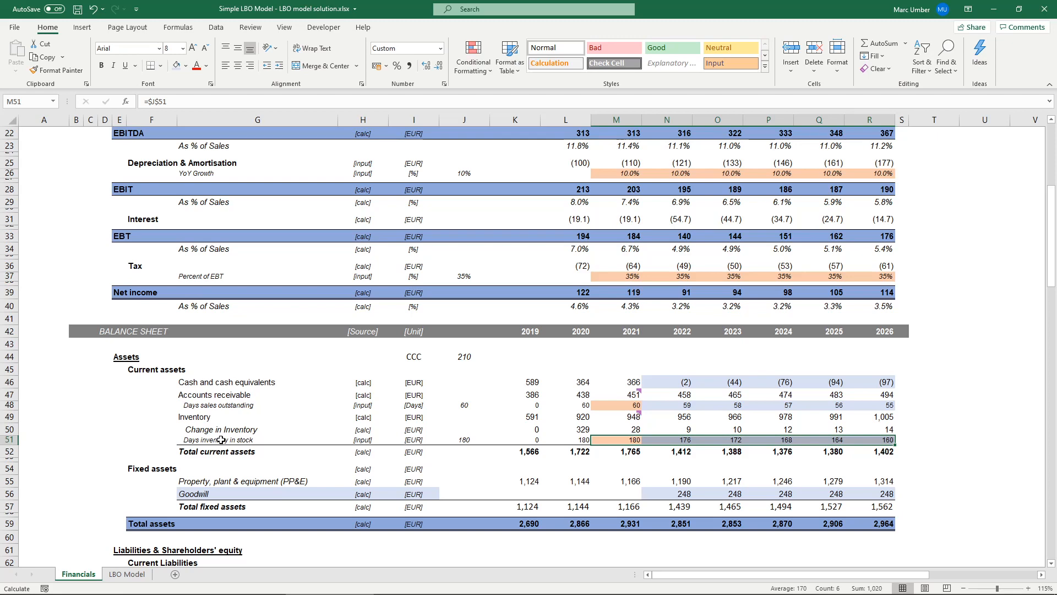
Set the 2026 average payment period in R64 to 40 and give the cell the light blue fill.
{"action": "scroll", "coordinate": [221, 440], "scroll_direction": "down", "scroll_amount": 3}
{"action": "scroll", "coordinate": [221, 440], "scroll_direction": "down", "scroll_amount": 1}
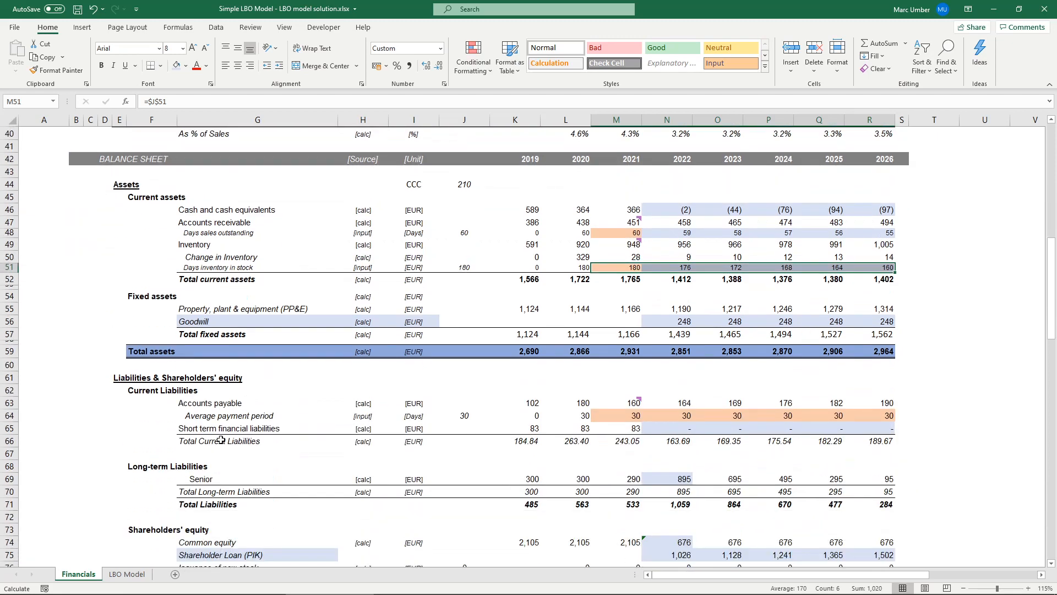
{"action": "key", "text": "ctrl+z"}
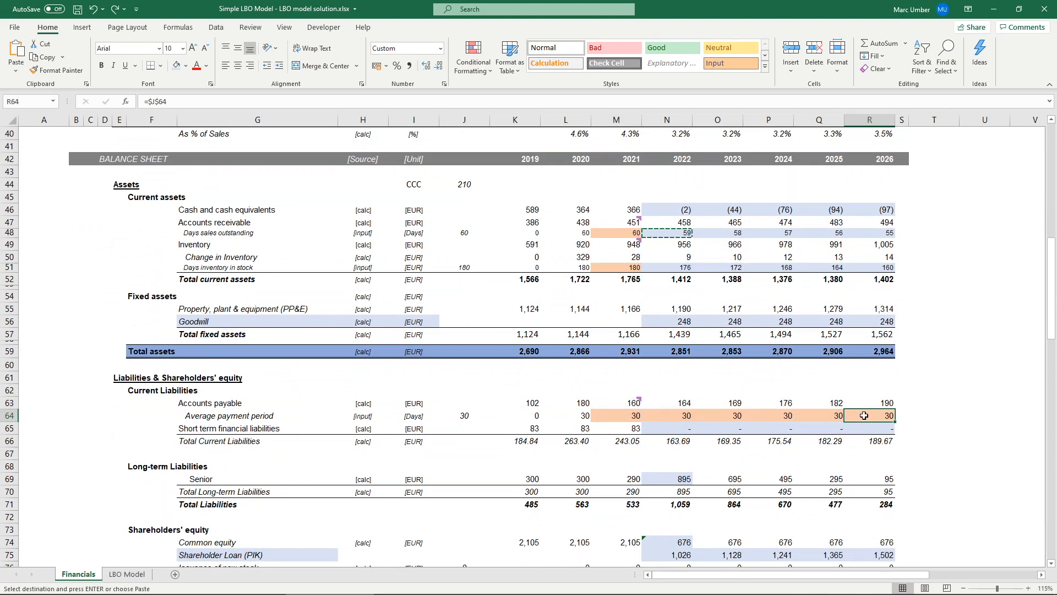
{"action": "type", "text": "40"}
{"action": "key", "text": "Return"}
{"action": "key", "text": "Up"}
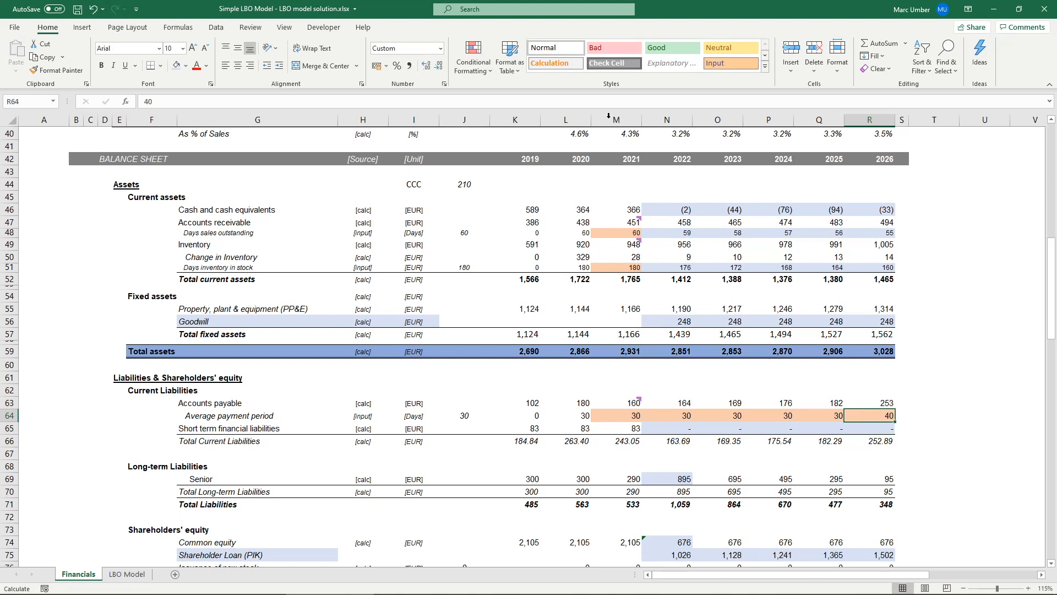
{"action": "left_click", "coordinate": [176, 65]}
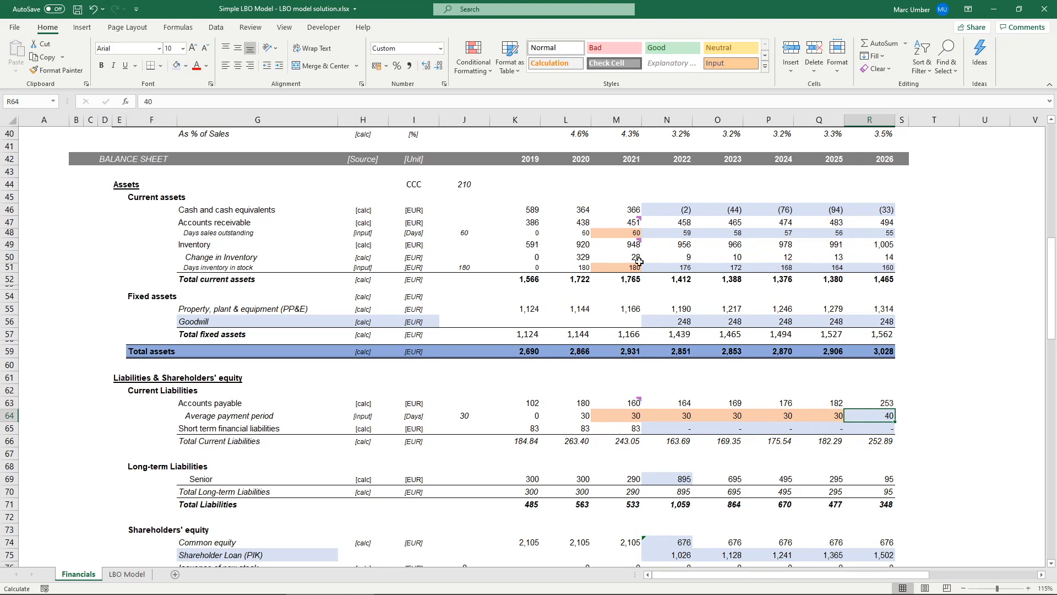
Copy the interpolation formula from N48 into N64 and extend it across to Q64 for the average payment period.
{"action": "left_click", "coordinate": [681, 235]}
{"action": "key", "text": "ctrl+c"}
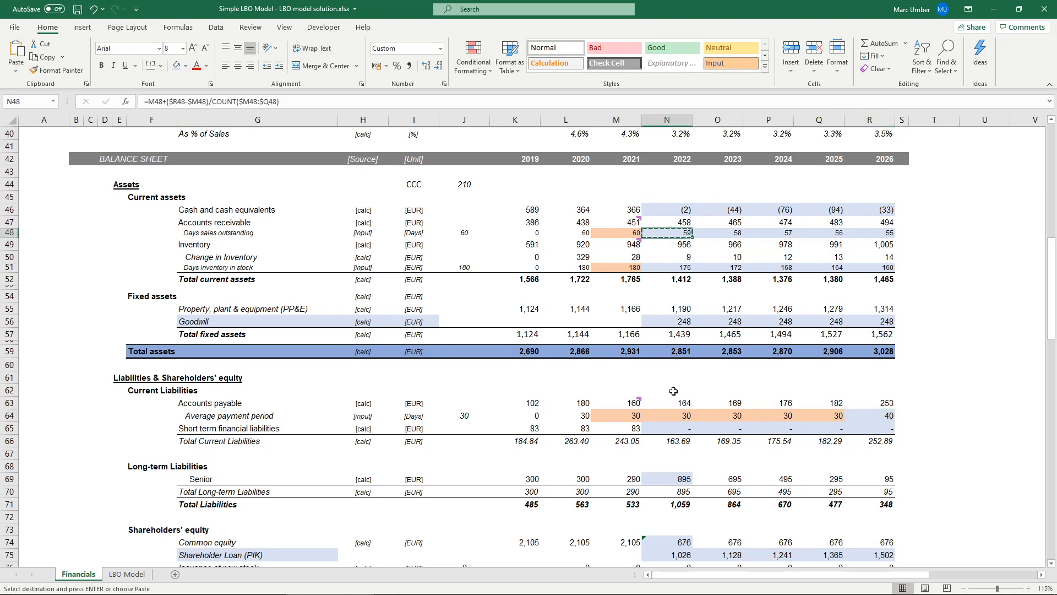
{"action": "left_click", "coordinate": [673, 416]}
{"action": "key", "text": "ctrl+v"}
{"action": "left_click_drag", "start_coordinate": [692, 421], "coordinate": [826, 425]}
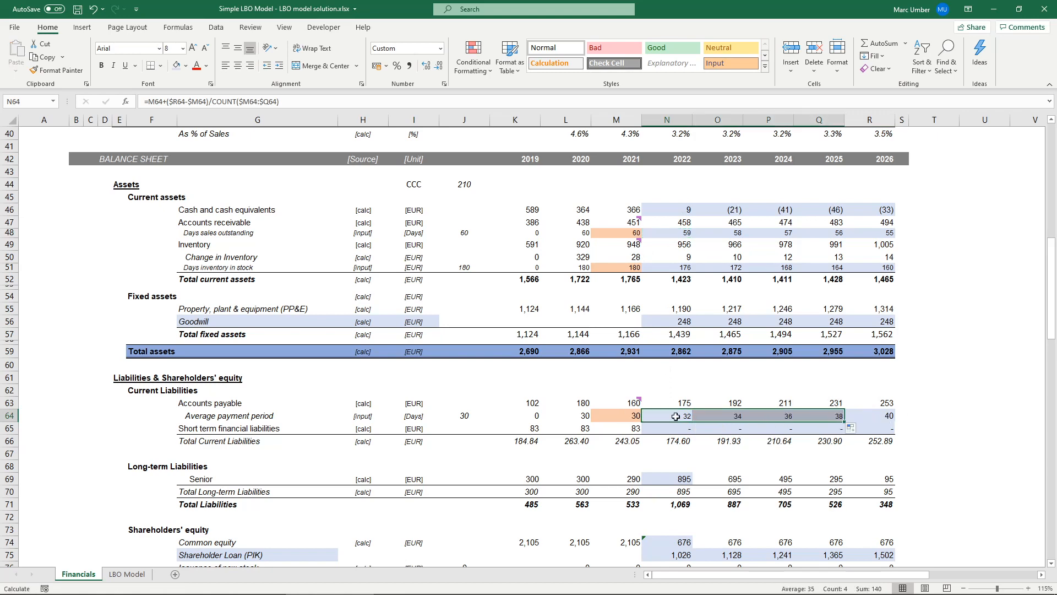
Apply the formatting of the 2026 average payment period in R64 to the range N64:Q64.
{"action": "left_click", "coordinate": [627, 414]}
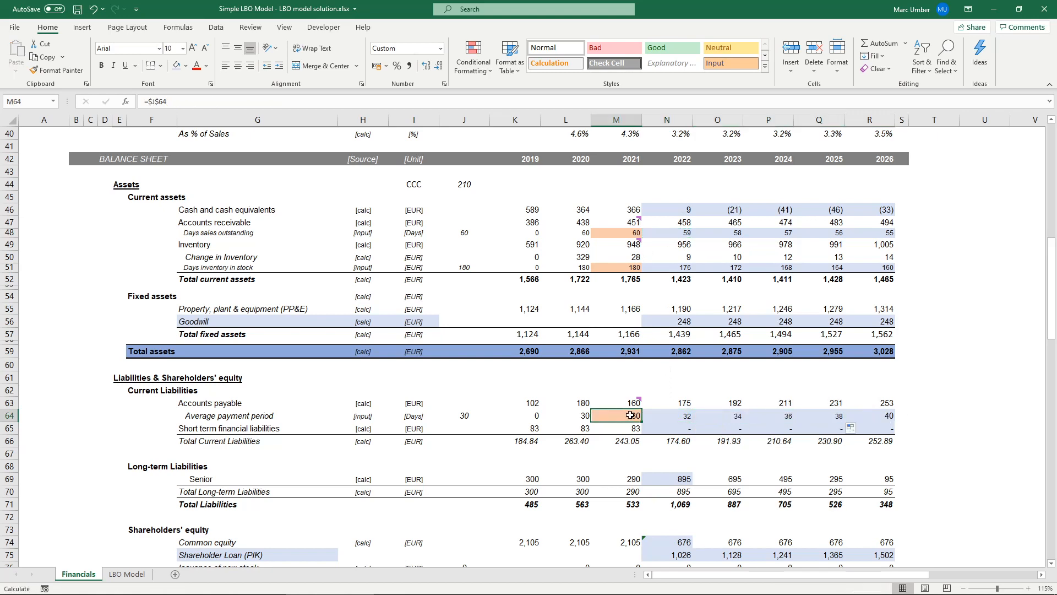
{"action": "left_click", "coordinate": [671, 420]}
{"action": "left_click", "coordinate": [883, 415]}
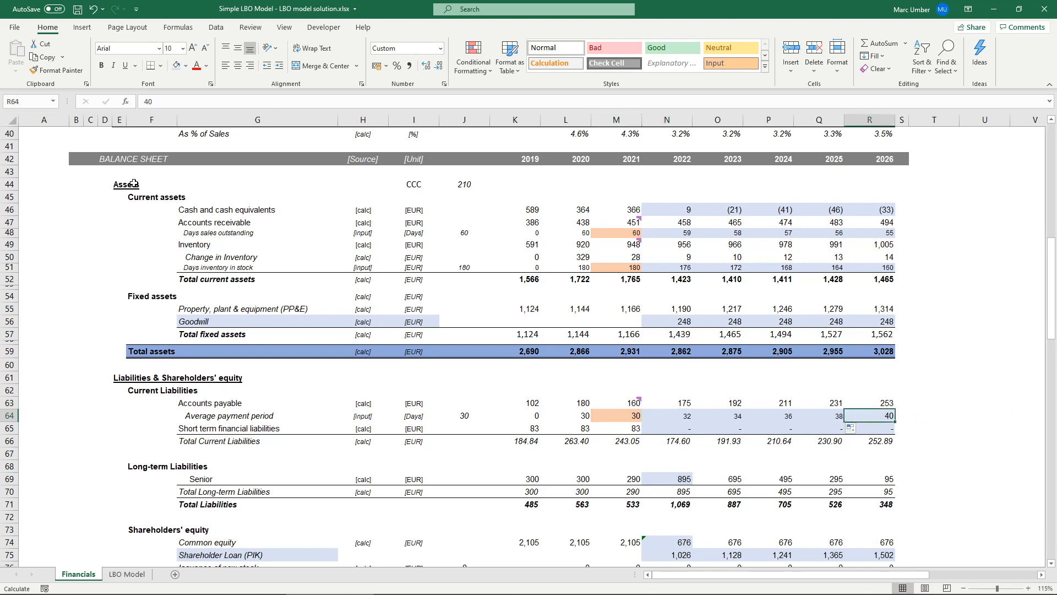
{"action": "left_click", "coordinate": [55, 70]}
{"action": "left_click_drag", "start_coordinate": [683, 417], "coordinate": [838, 416]}
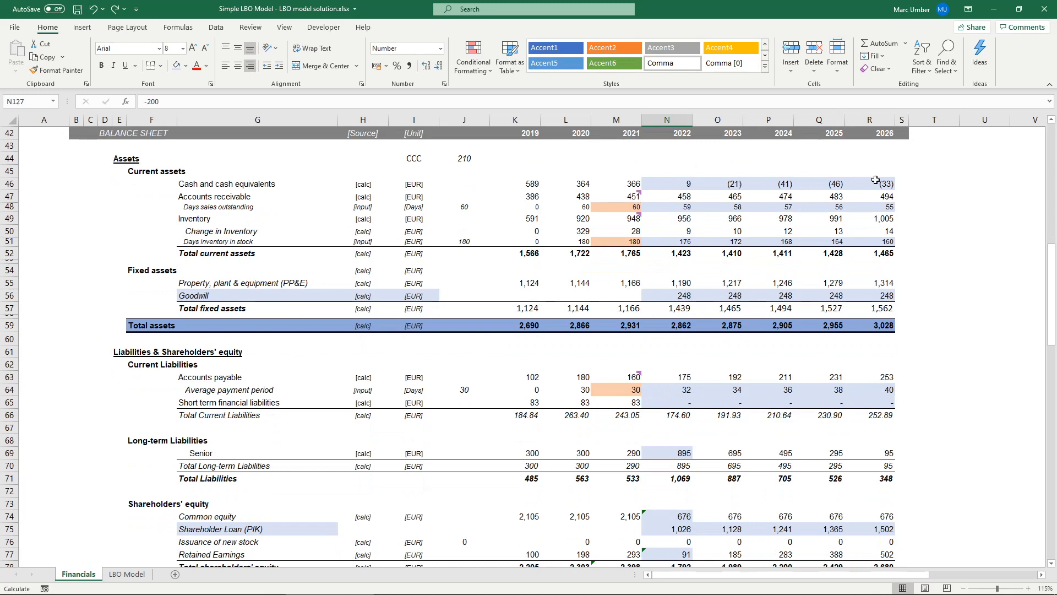
Set the 2022 senior debt increase/decrease in N127 of the debt schedule to =-200+50-9.
{"action": "left_click", "coordinate": [674, 183]}
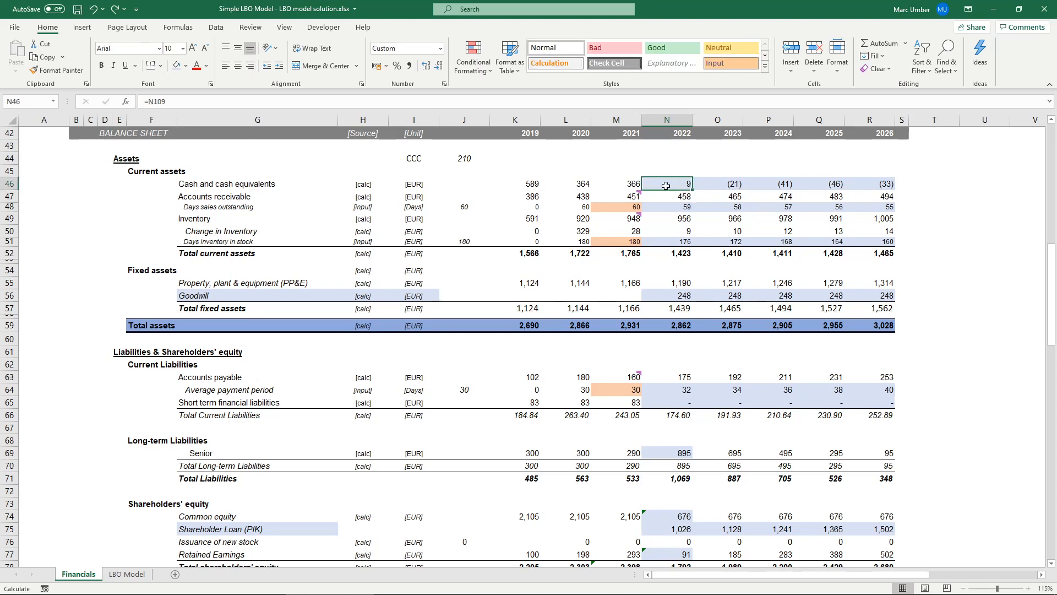
{"action": "left_click", "coordinate": [719, 182]}
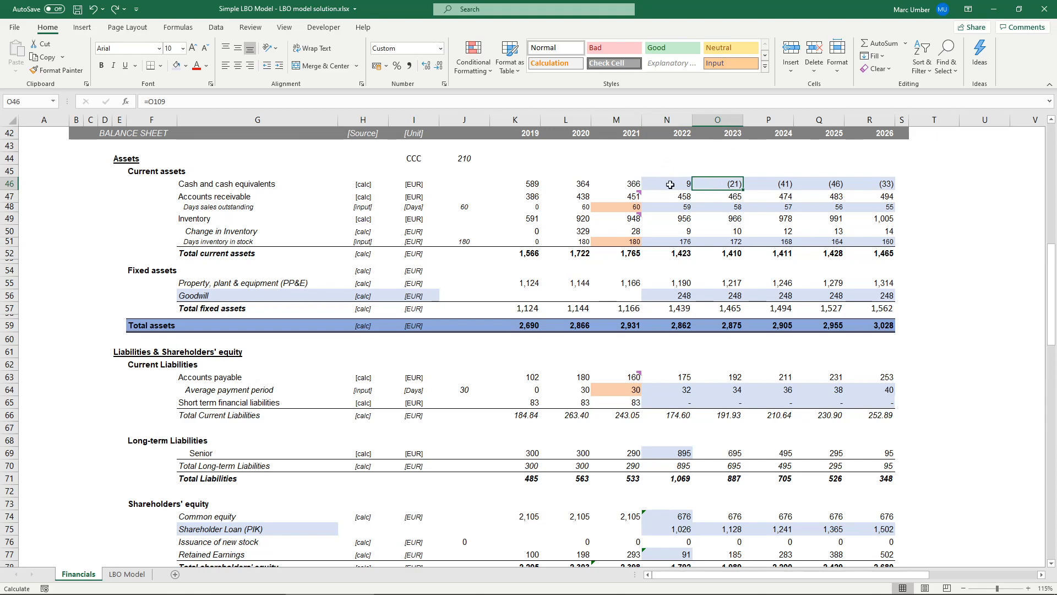
{"action": "scroll", "coordinate": [671, 189], "scroll_direction": "down", "scroll_amount": 13}
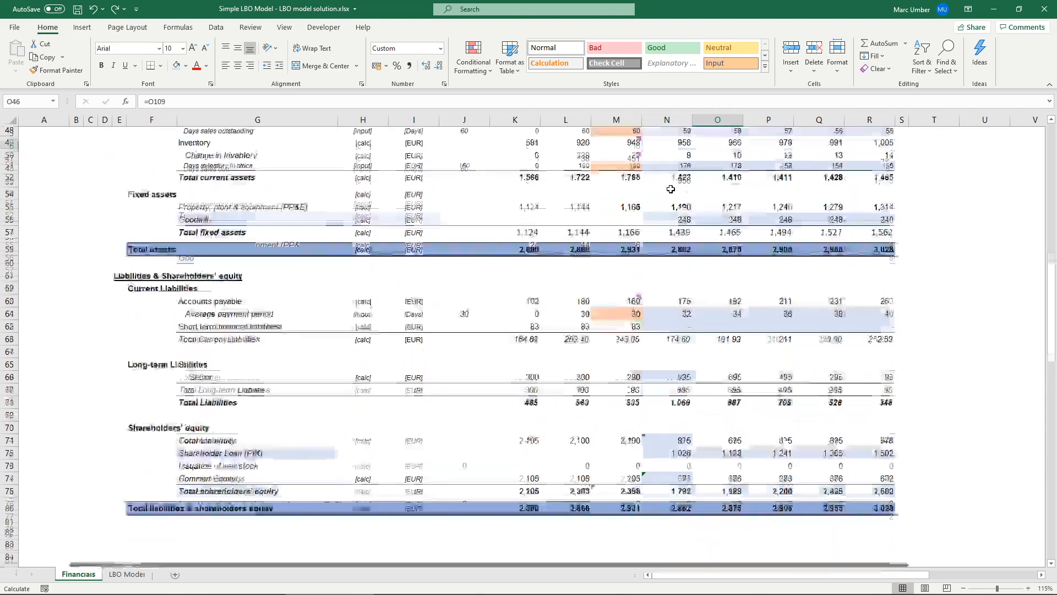
{"action": "scroll", "coordinate": [671, 189], "scroll_direction": "down", "scroll_amount": 9}
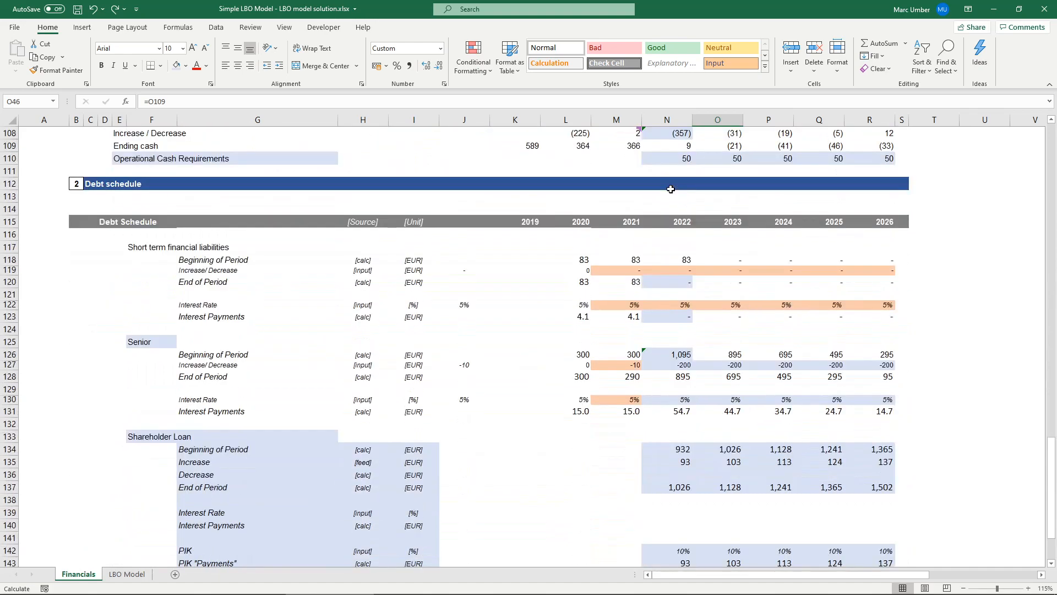
{"action": "left_click", "coordinate": [667, 365]}
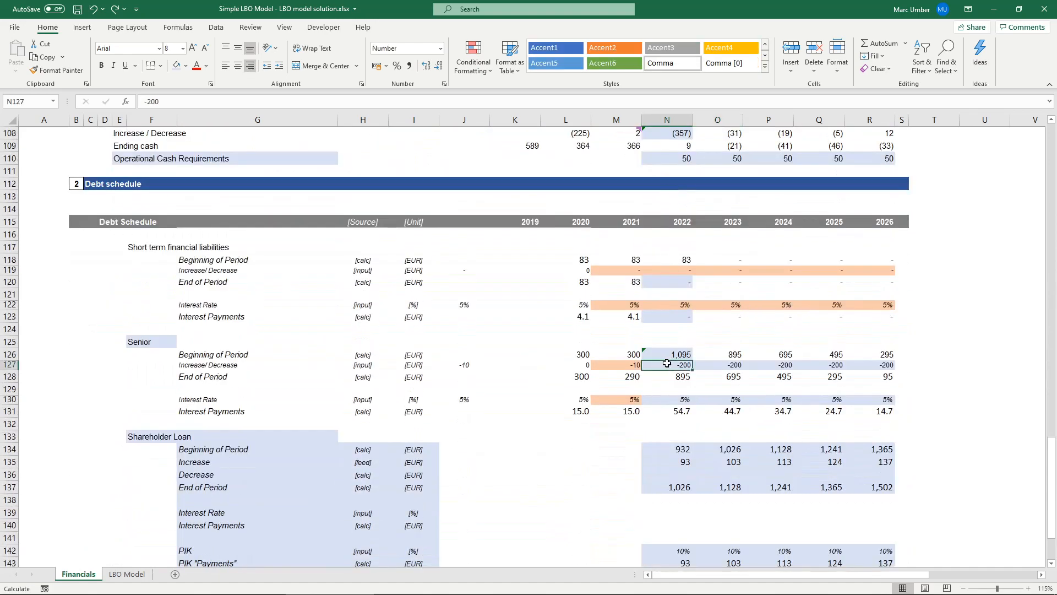
{"action": "scroll", "coordinate": [667, 364], "scroll_direction": "up", "scroll_amount": 3}
{"action": "scroll", "coordinate": [668, 364], "scroll_direction": "down", "scroll_amount": 2}
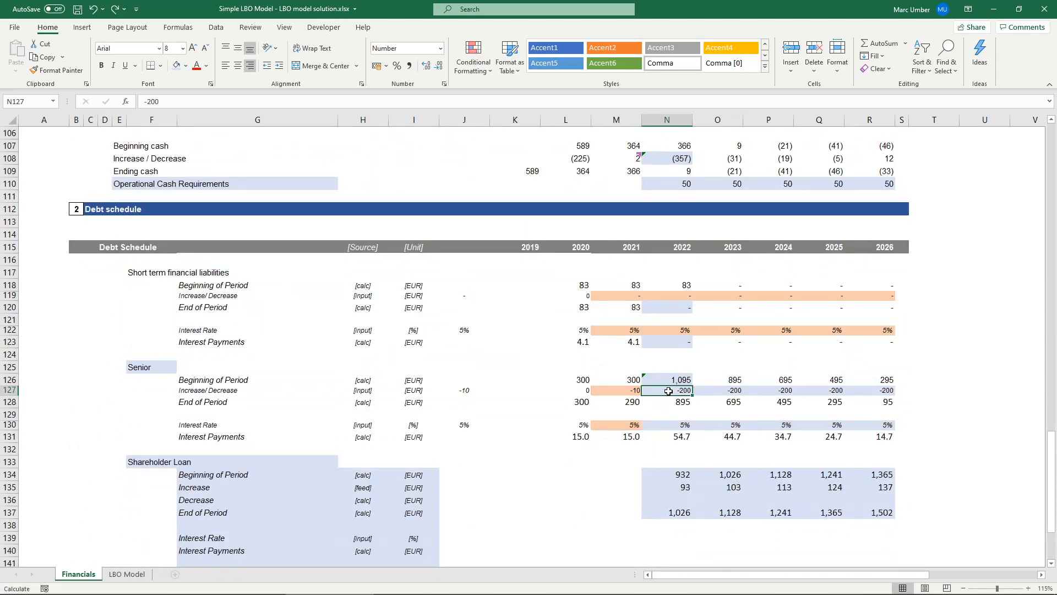
{"action": "type", "text": "="}
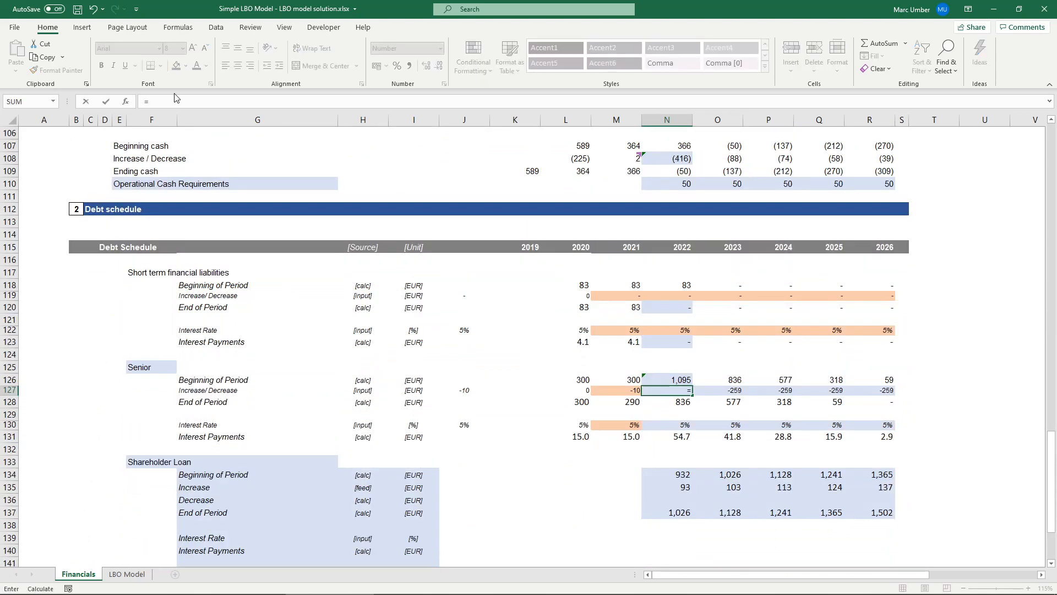
{"action": "type", "text": "-200+50-9"}
{"action": "key", "text": "ctrl+Return"}
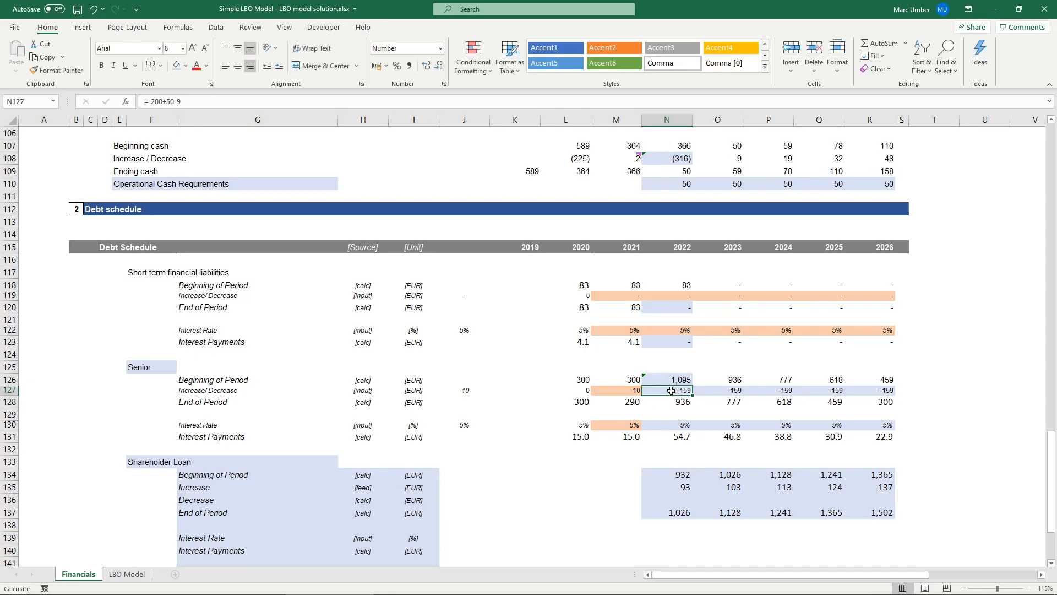
Compare the ending cash for 2022 to 2026 in row 109 with the operational cash requirements below it.
{"action": "scroll", "coordinate": [672, 391], "scroll_direction": "up", "scroll_amount": 4}
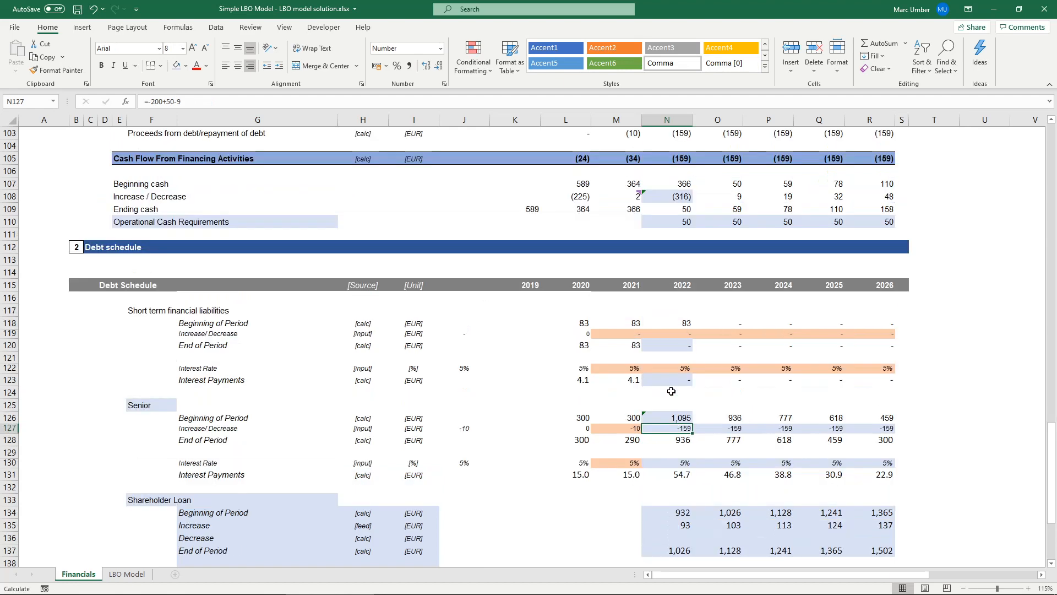
{"action": "left_click", "coordinate": [671, 322]}
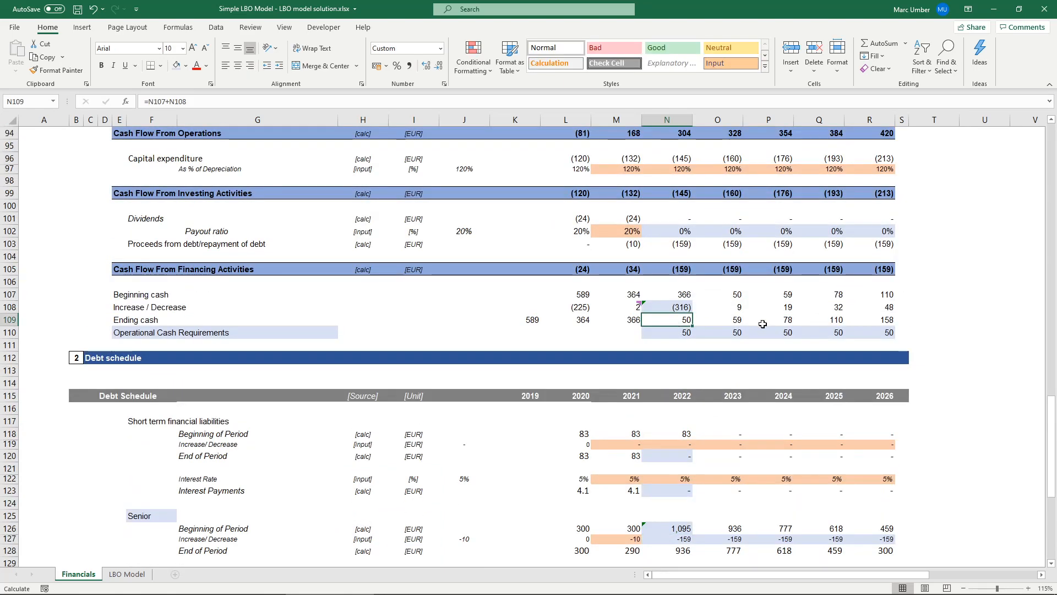
{"action": "left_click_drag", "start_coordinate": [675, 321], "coordinate": [870, 319]}
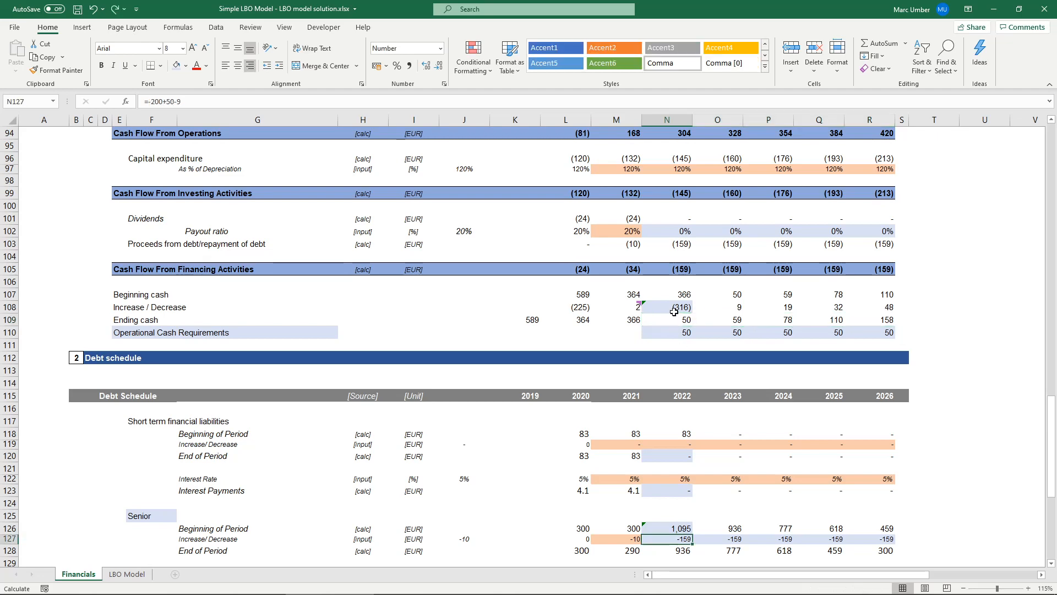
{"action": "left_click_drag", "start_coordinate": [669, 322], "coordinate": [889, 317]}
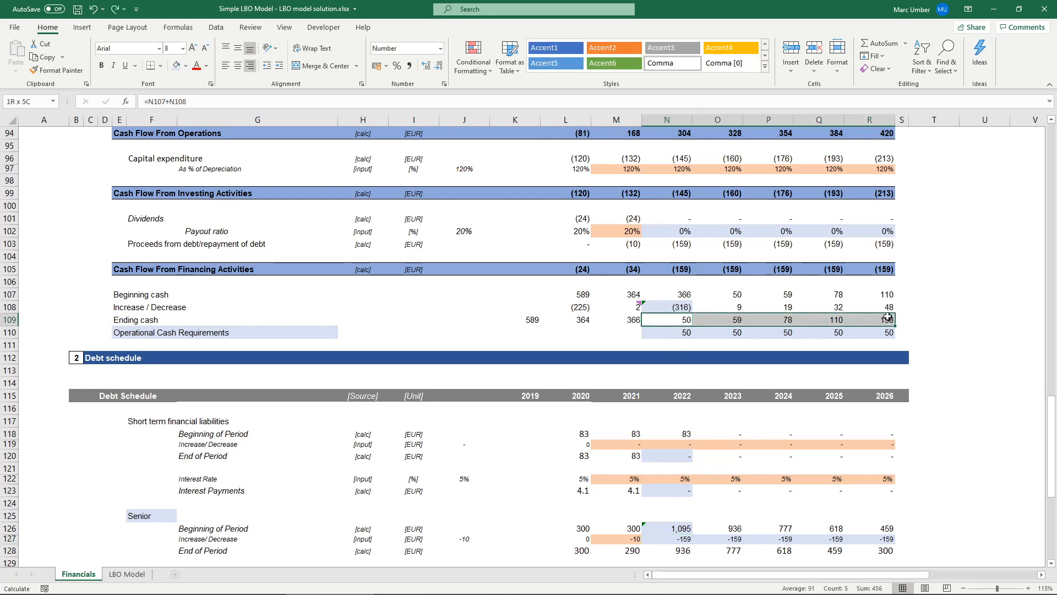
{"action": "left_click", "coordinate": [683, 320]}
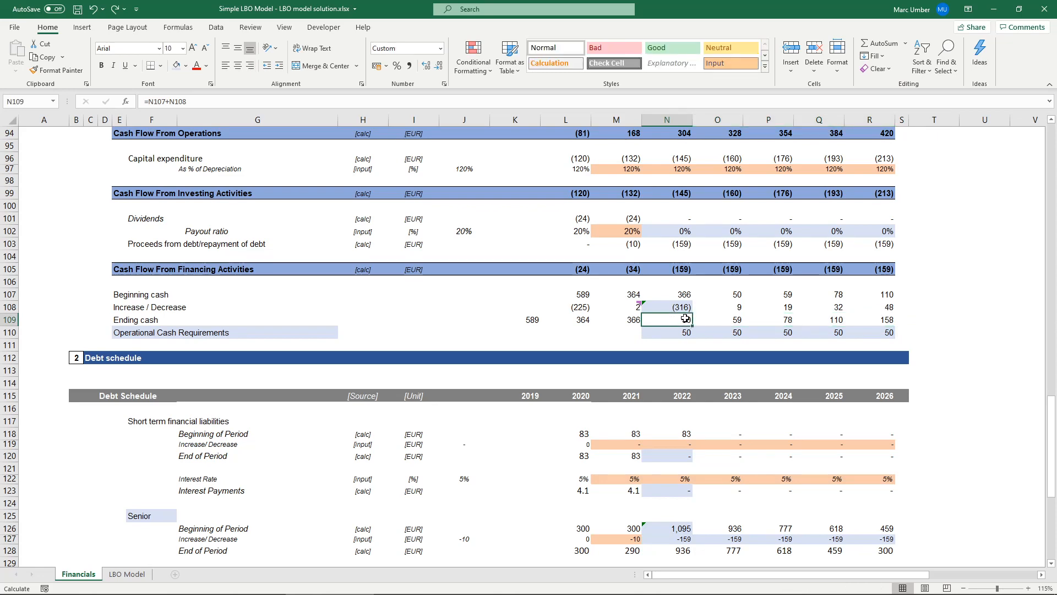
{"action": "left_click", "coordinate": [737, 320]}
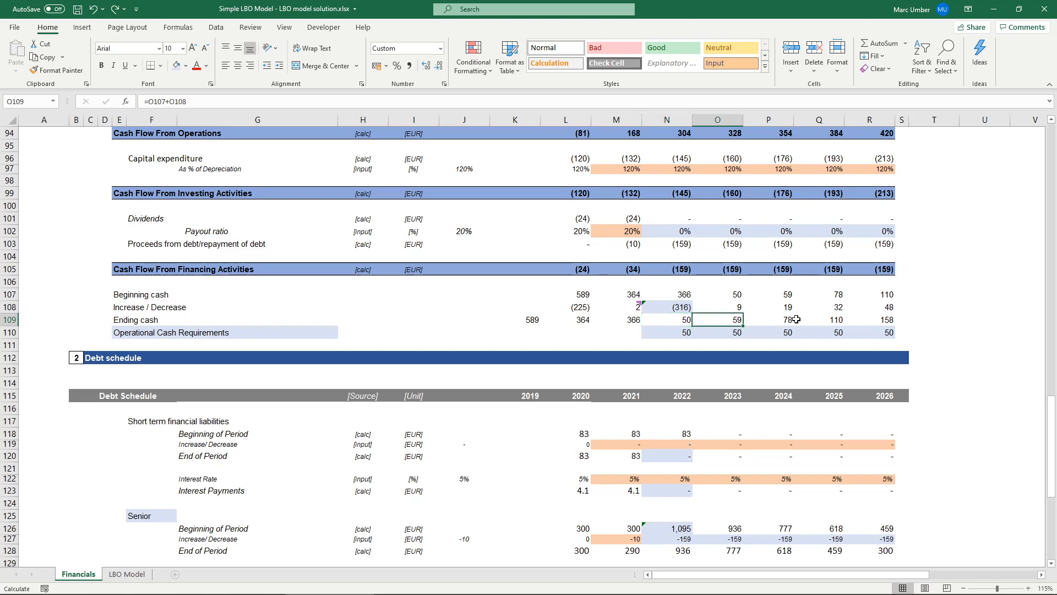
{"action": "key", "text": "Right"}
{"action": "key", "text": "Right"}
{"action": "key", "text": "Right"}
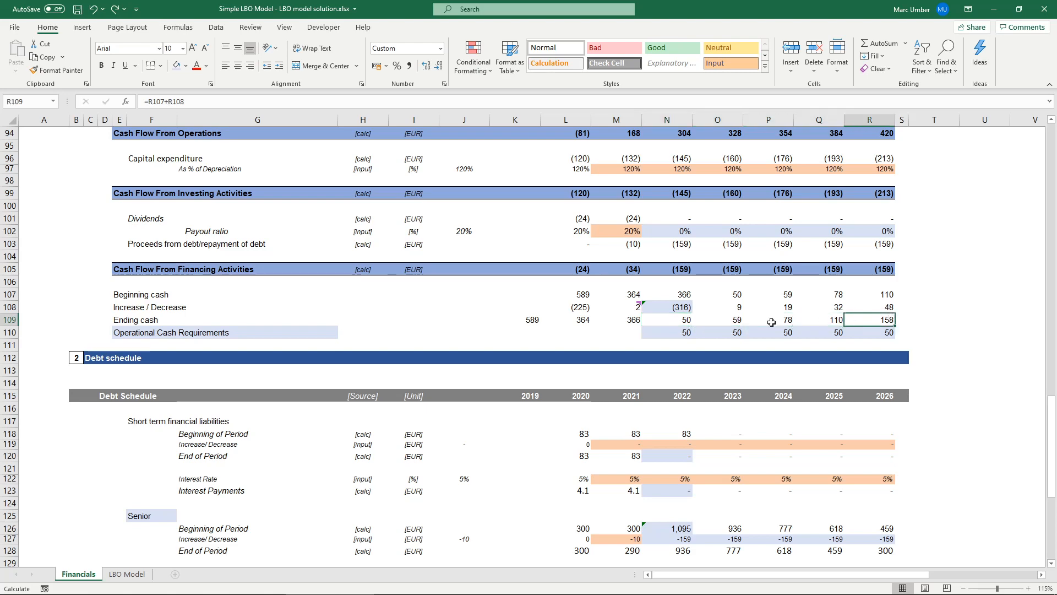
{"action": "left_click", "coordinate": [734, 321]}
{"action": "left_click", "coordinate": [790, 319]}
{"action": "left_click", "coordinate": [833, 320]}
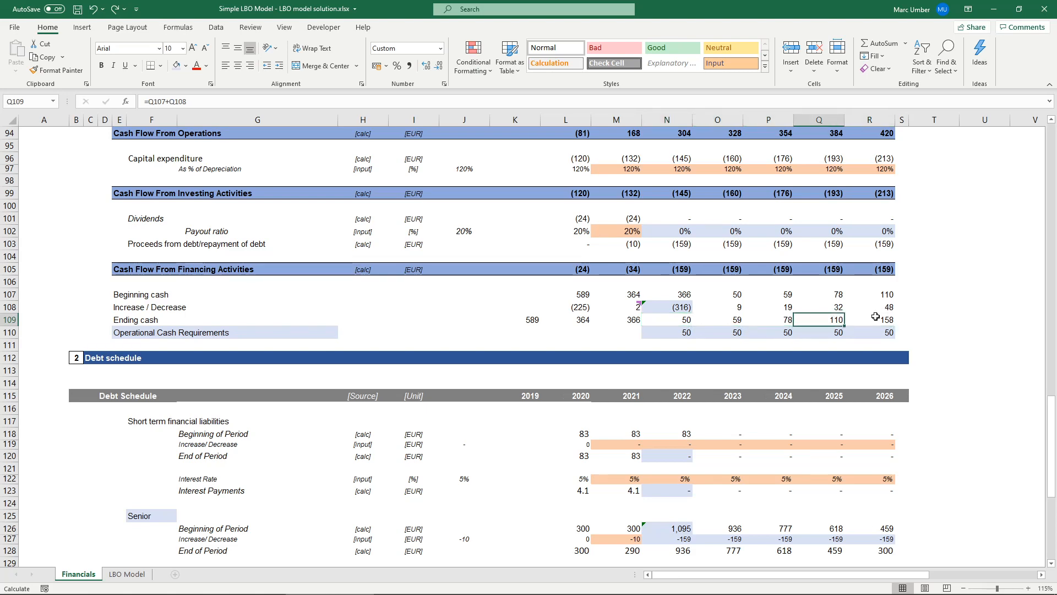
{"action": "left_click", "coordinate": [874, 317]}
Change the 2023 senior debt increase/decrease in O127 to =N127-9.
{"action": "left_click", "coordinate": [735, 320]}
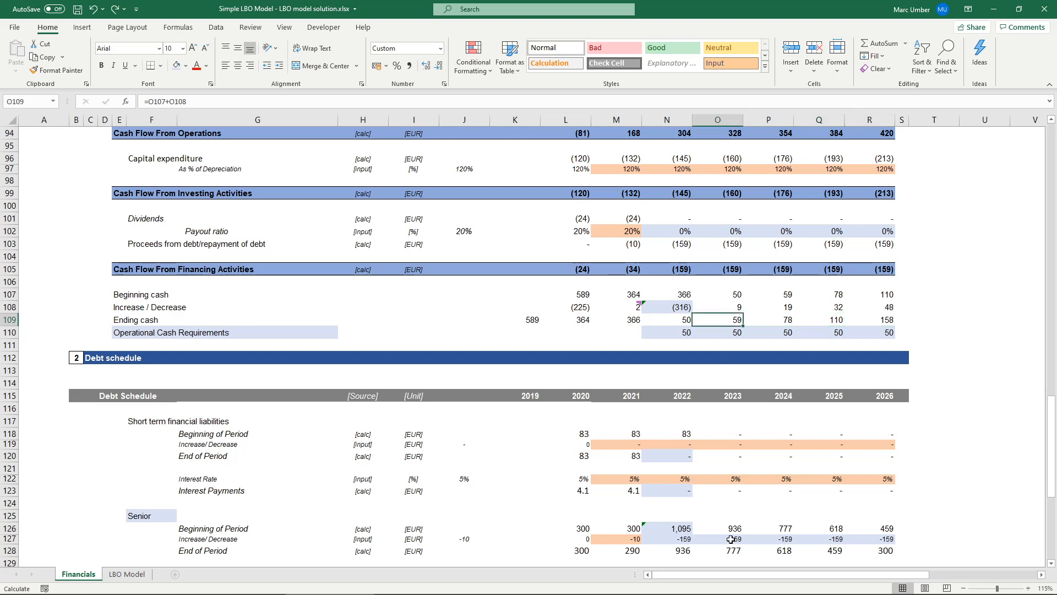
{"action": "left_click", "coordinate": [732, 540]}
{"action": "key", "text": "F2"}
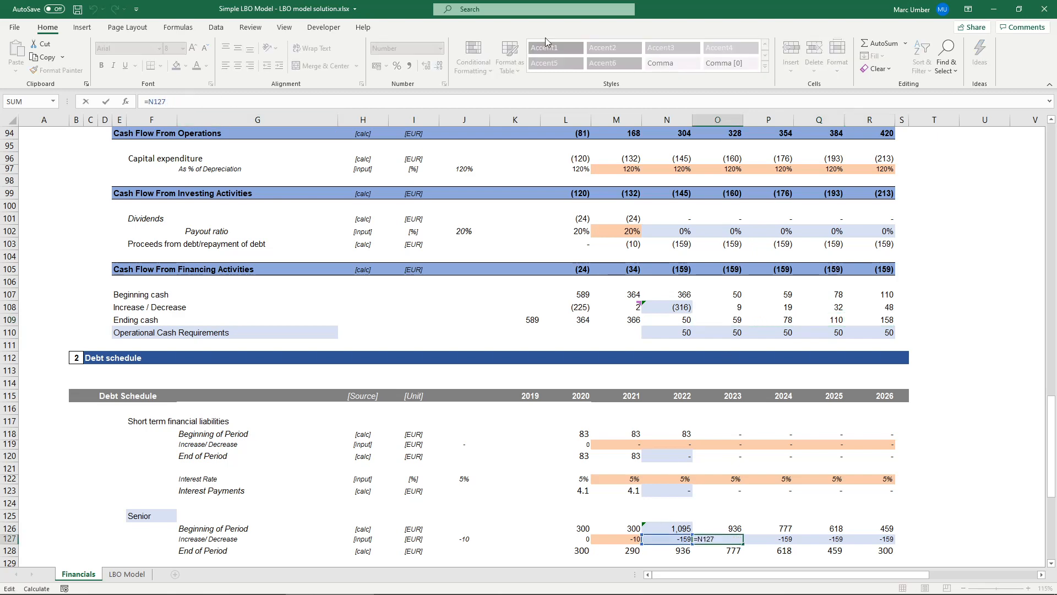
{"action": "type", "text": "-"}
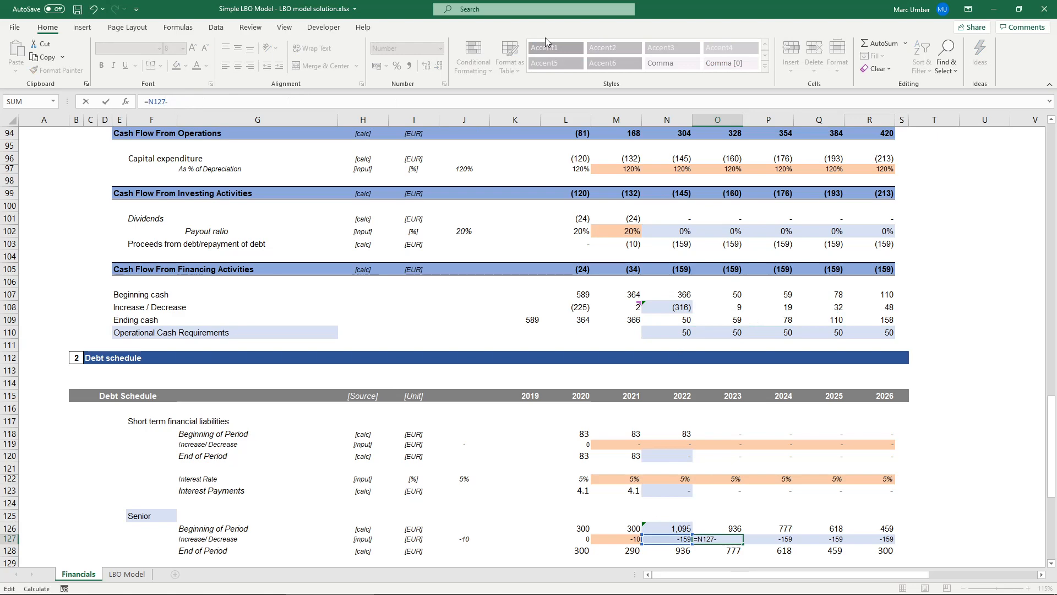
{"action": "type", "text": "9"}
{"action": "key", "text": "ctrl+Return"}
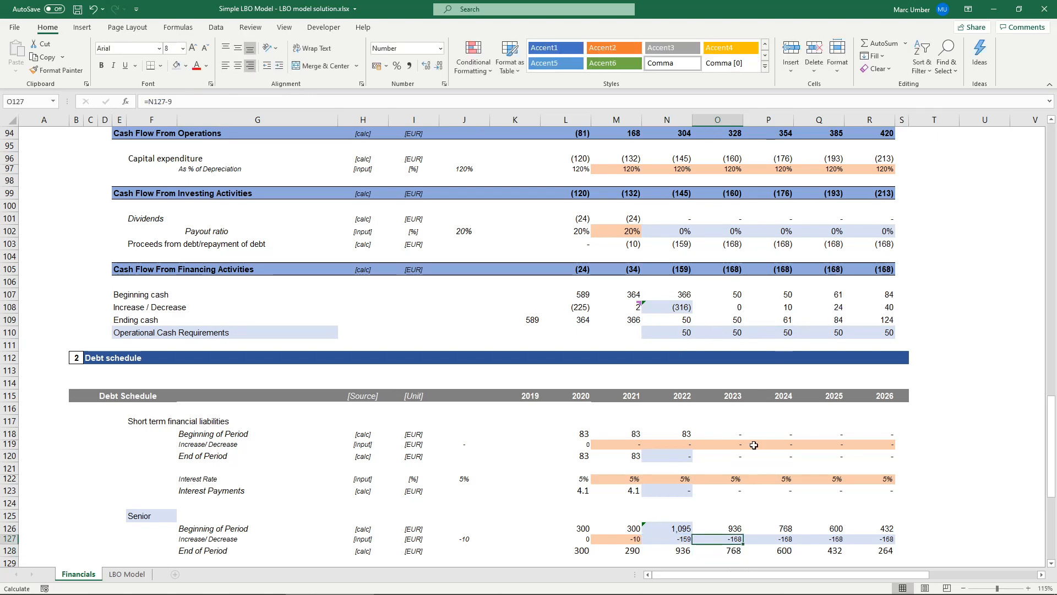
Subtract 11 from the linked 2023 amount in P127 so the 2024 senior debt increase/decrease is -179.
{"action": "left_click", "coordinate": [788, 540]}
{"action": "left_click", "coordinate": [253, 96]}
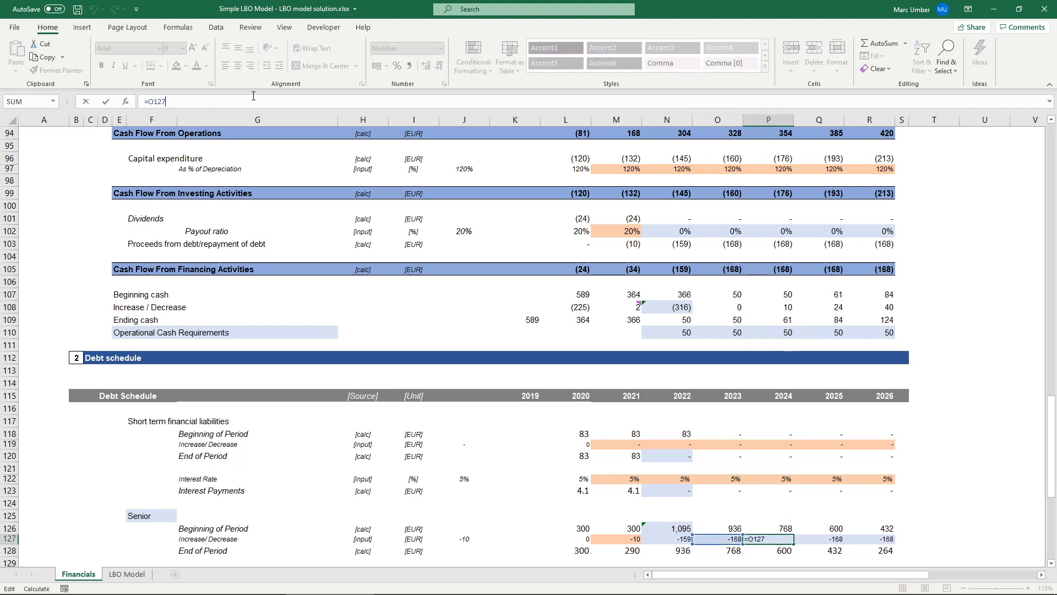
{"action": "key", "text": "Return"}
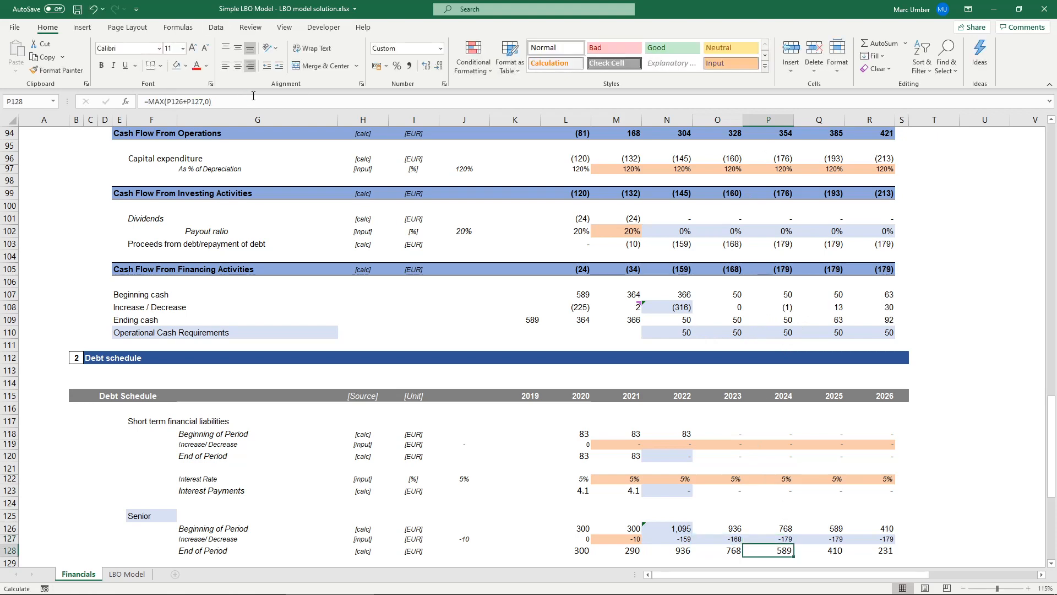
Change the 2025 senior debt increase/decrease in Q127 to =P127-13.
{"action": "key", "text": "Right"}
{"action": "left_click", "coordinate": [222, 101]}
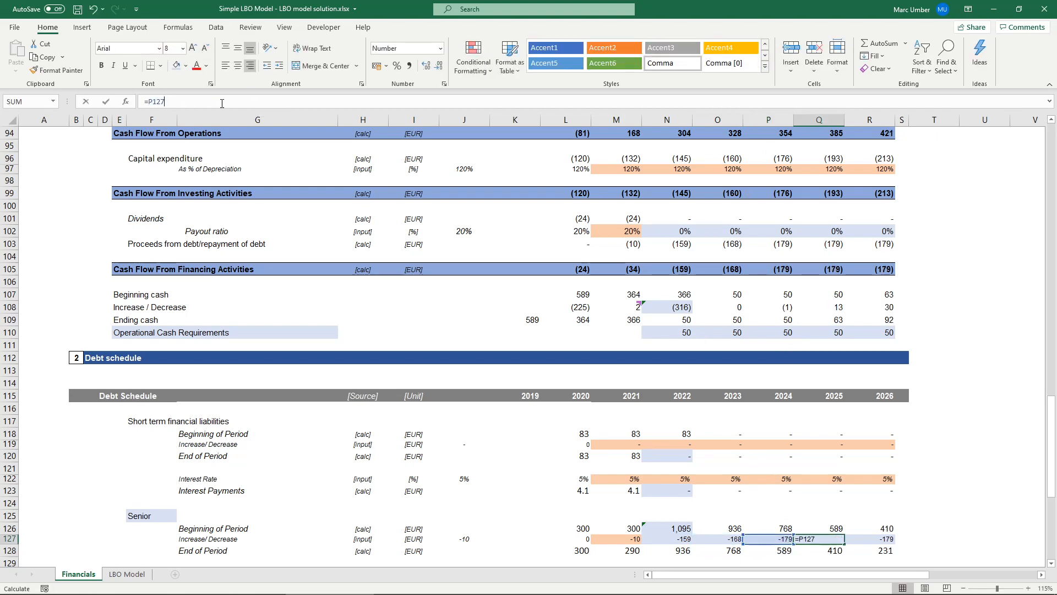
{"action": "type", "text": "-13"}
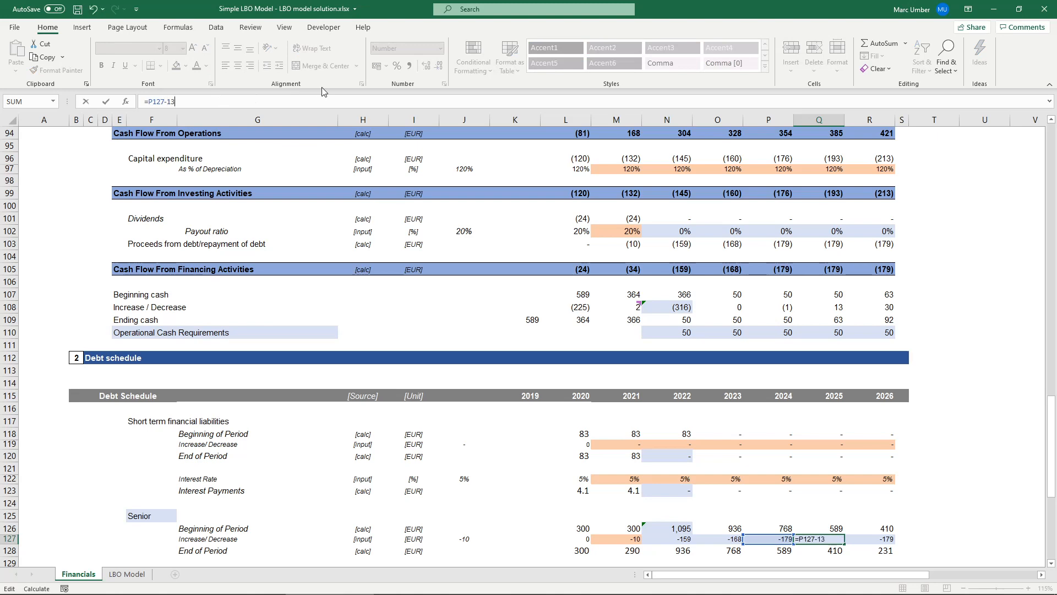
{"action": "key", "text": "Return"}
Change the 2026 senior debt increase/decrease in R127 to =Q127-17.
{"action": "key", "text": "Right"}
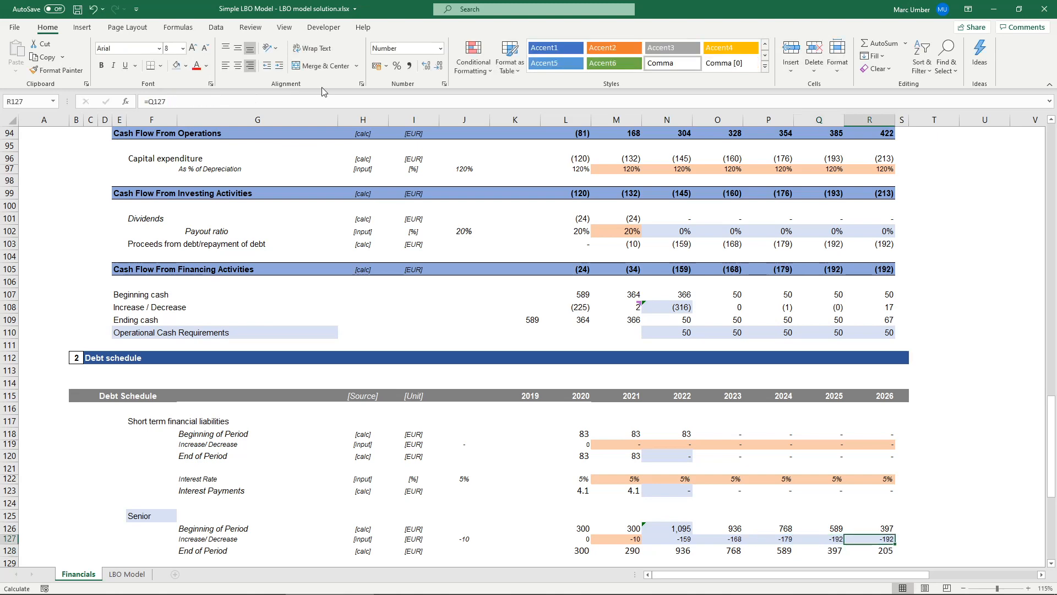
{"action": "left_click", "coordinate": [306, 100]}
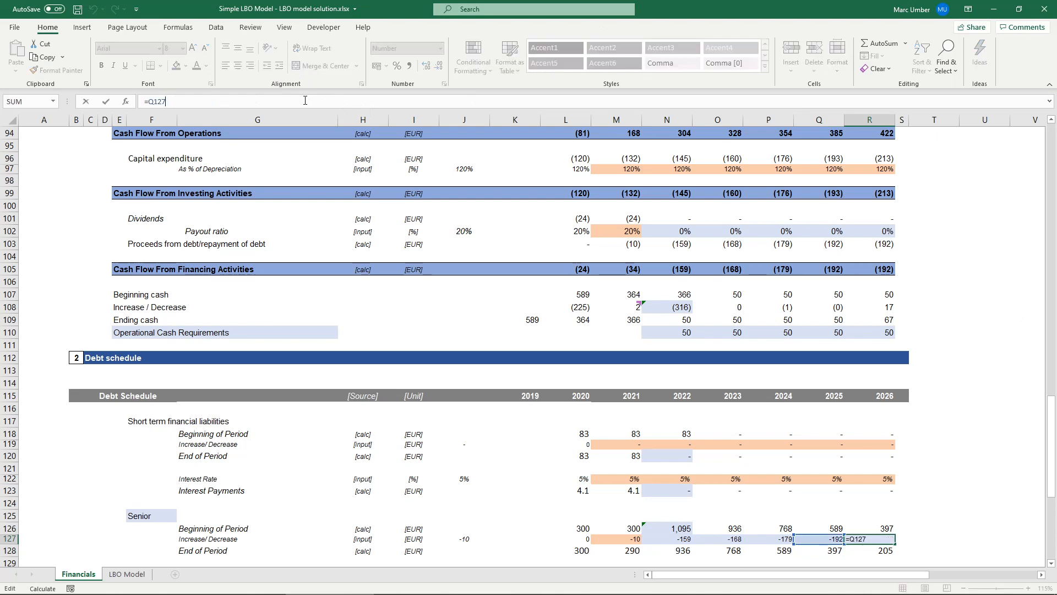
{"action": "type", "text": "-"}
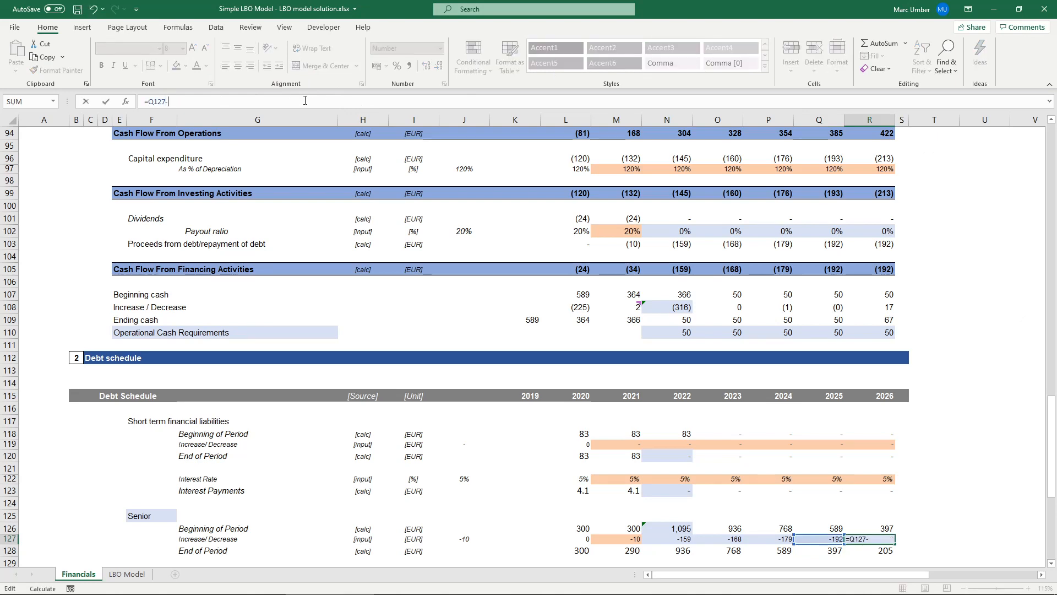
{"action": "key", "text": "Return"}
{"action": "key", "text": "Up"}
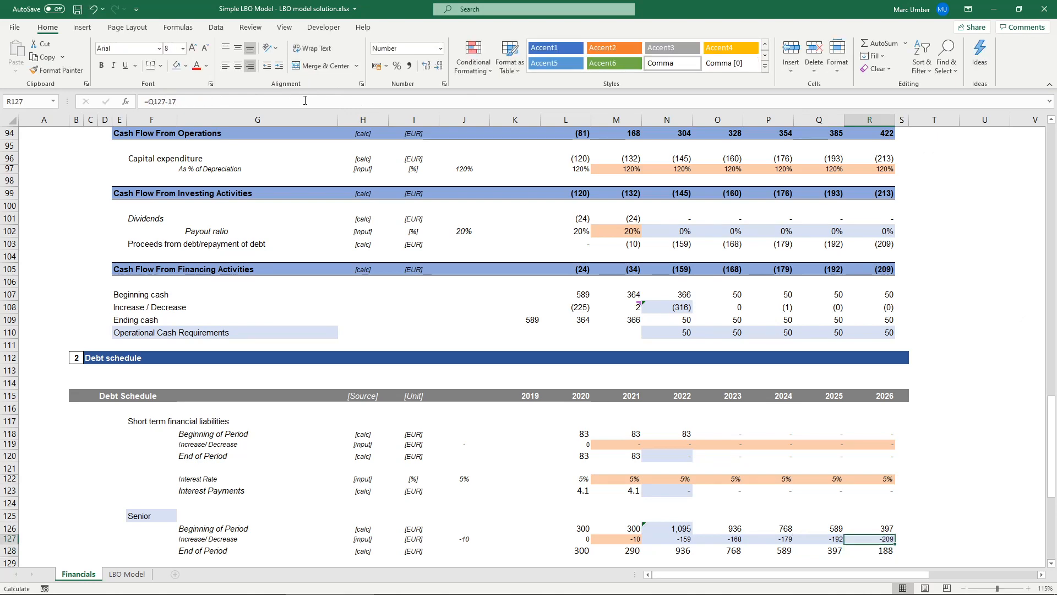
Check the 2022 to 2026 ending cash in the cash flow against the cash and cash equivalents in the balance sheet.
{"action": "left_click", "coordinate": [679, 323]}
{"action": "key", "text": "shift+Right"}
{"action": "key", "text": "shift+Right"}
{"action": "key", "text": "shift+Right"}
{"action": "key", "text": "shift+Right"}
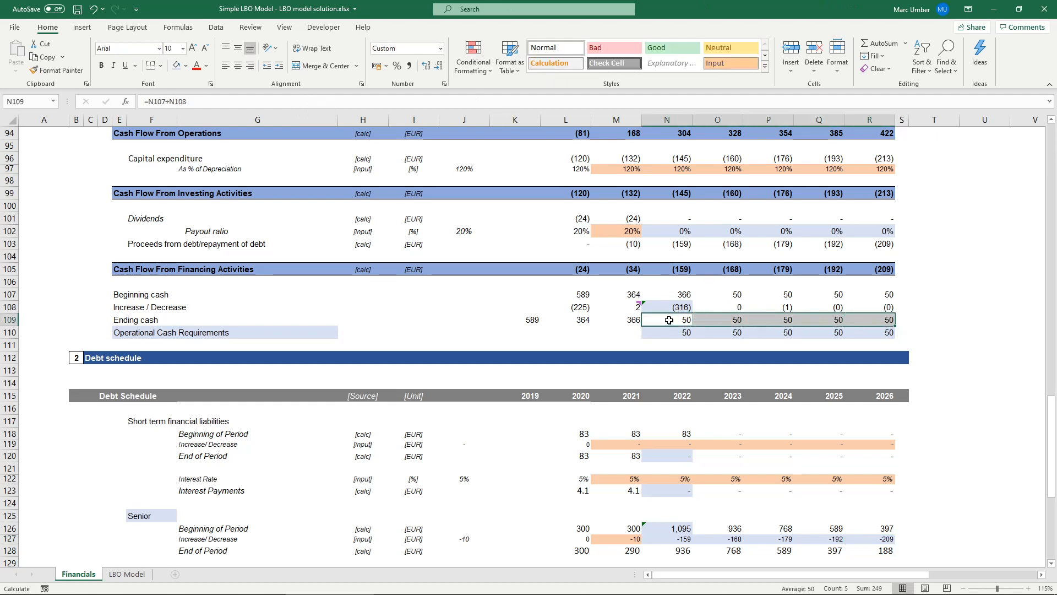
{"action": "left_click", "coordinate": [669, 320]}
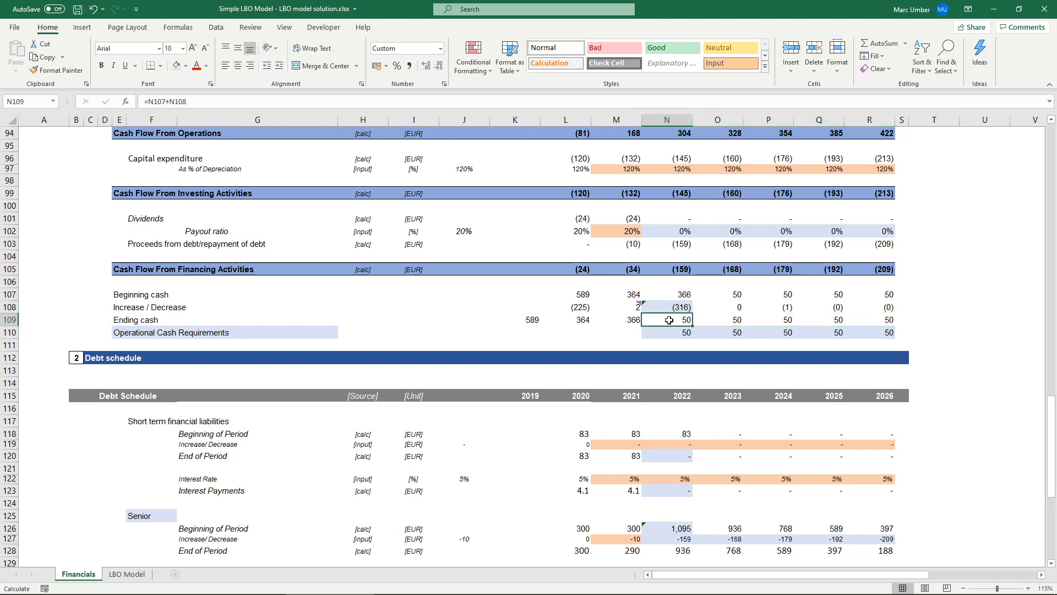
{"action": "left_click_drag", "start_coordinate": [1053, 421], "coordinate": [1053, 259]}
{"action": "left_click_drag", "start_coordinate": [669, 222], "coordinate": [864, 222]}
{"action": "left_click", "coordinate": [659, 224]}
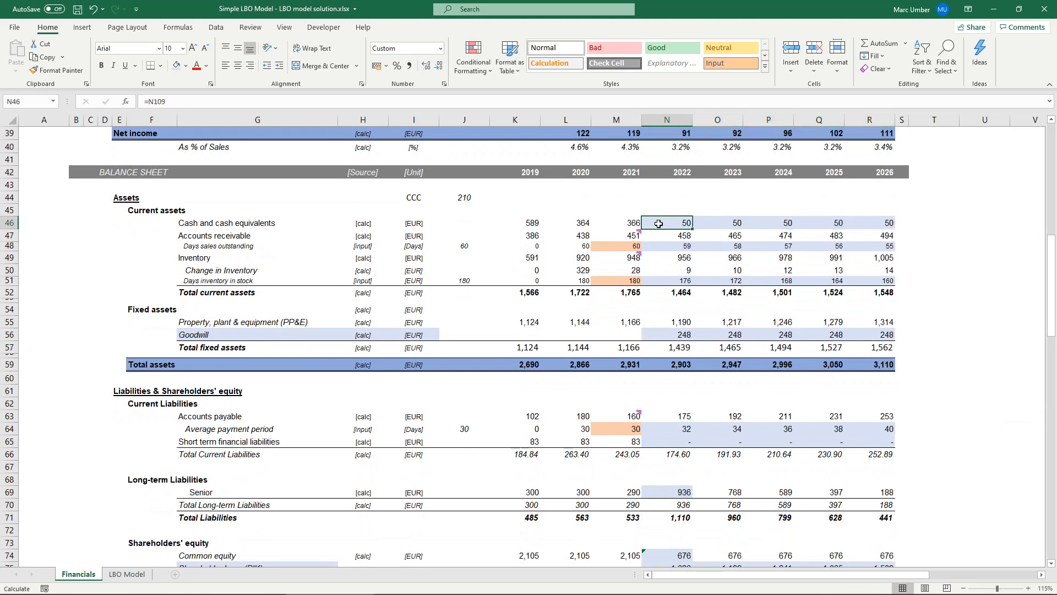
Review the 2022 to 2026 debt repayments in the cash flow and the senior and shareholder loan schedules.
{"action": "left_click_drag", "start_coordinate": [1053, 297], "coordinate": [1056, 423]}
{"action": "left_click_drag", "start_coordinate": [667, 385], "coordinate": [862, 384]}
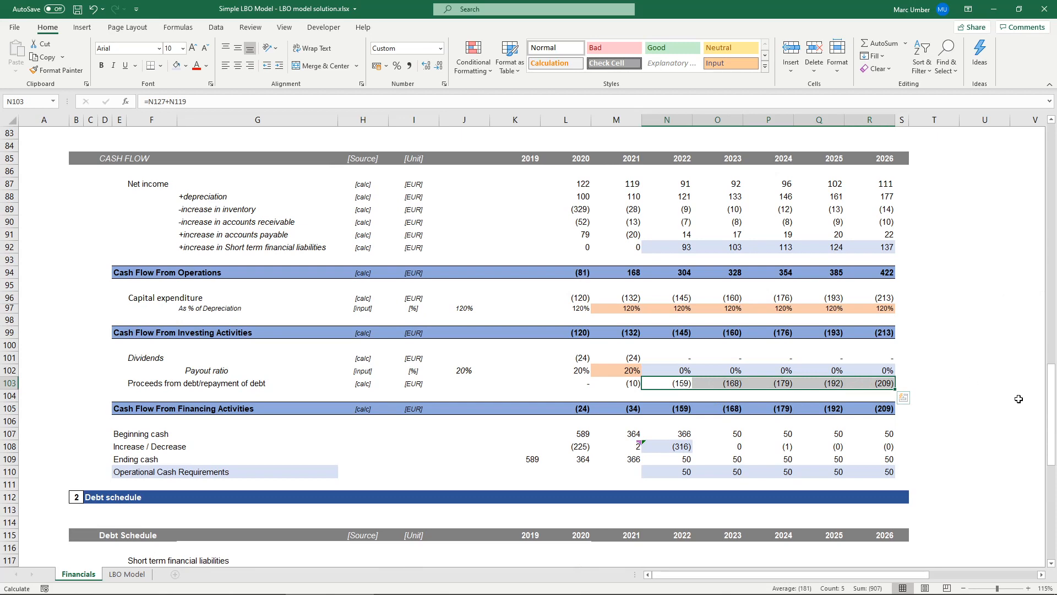
{"action": "left_click_drag", "start_coordinate": [1055, 431], "coordinate": [1056, 487]}
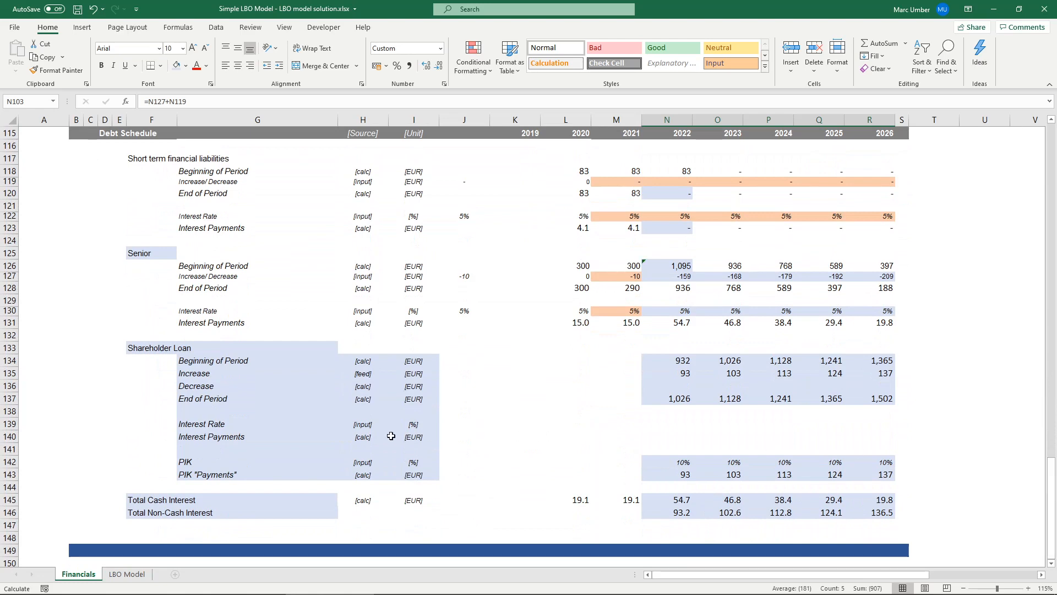
On the LBO Model sheet, change the first Management exit multiple in G85 to =-SUM(N85:R85)/M85.
{"action": "left_click", "coordinate": [126, 574]}
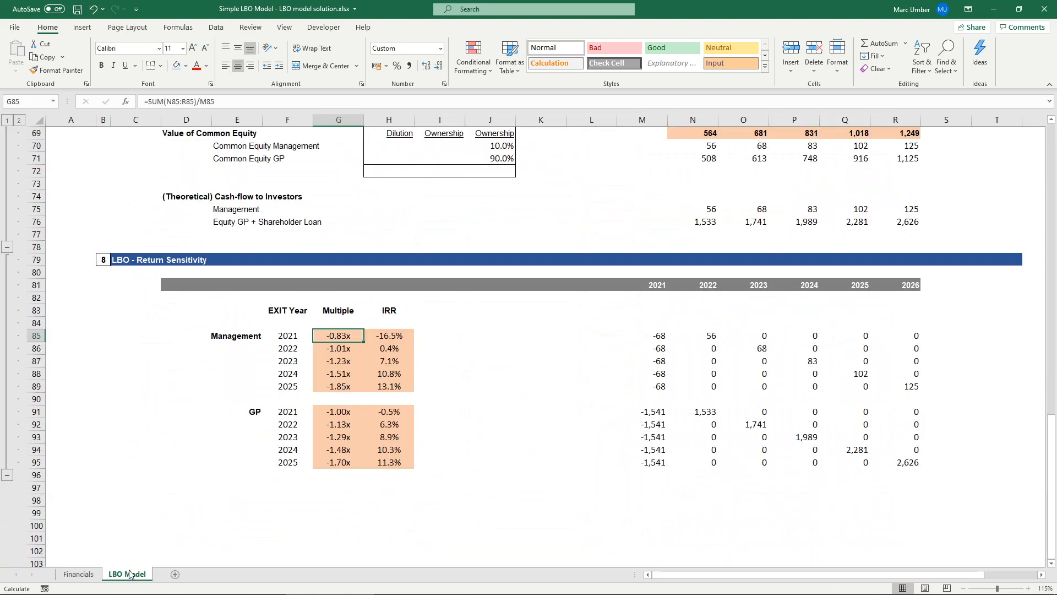
{"action": "left_click", "coordinate": [146, 101]}
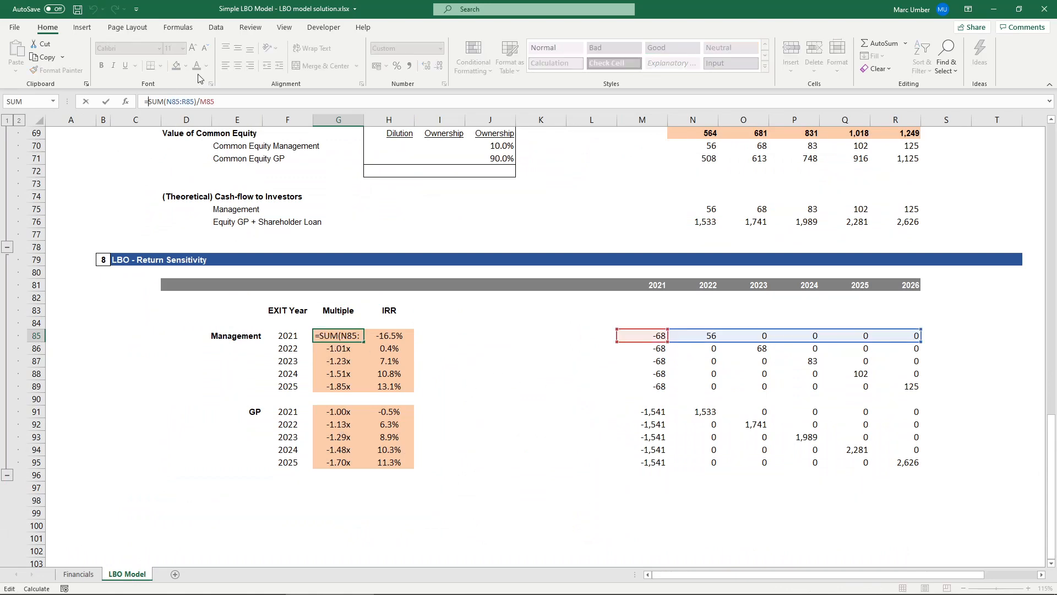
{"action": "type", "text": "-"}
{"action": "key", "text": "Return"}
{"action": "key", "text": "Up"}
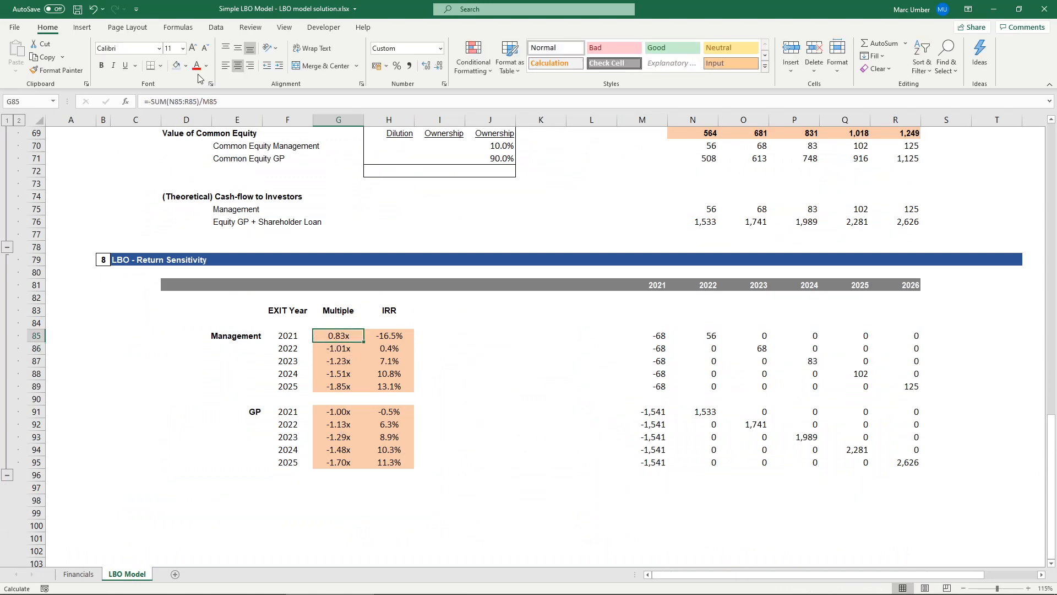
Fill the corrected G85 multiple formula down to G89 and copy it to the GP multiples in G91:G95.
{"action": "left_click_drag", "start_coordinate": [363, 341], "coordinate": [363, 392]}
{"action": "key", "text": "ctrl+c"}
{"action": "left_click", "coordinate": [343, 412]}
{"action": "key", "text": "ctrl+v"}
{"action": "key", "text": "Escape"}
{"action": "left_click", "coordinate": [335, 333]}
{"action": "double_click", "coordinate": [335, 334]}
{"action": "key", "text": "Escape"}
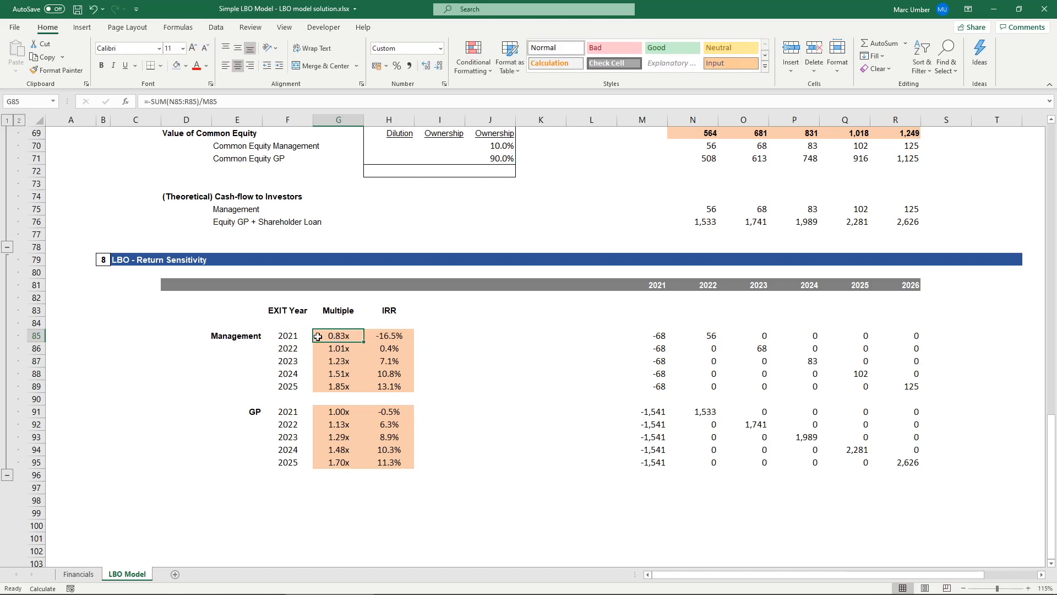
Review the 2025 exit multiple and IRR for both Management and GP.
{"action": "left_click", "coordinate": [322, 388]}
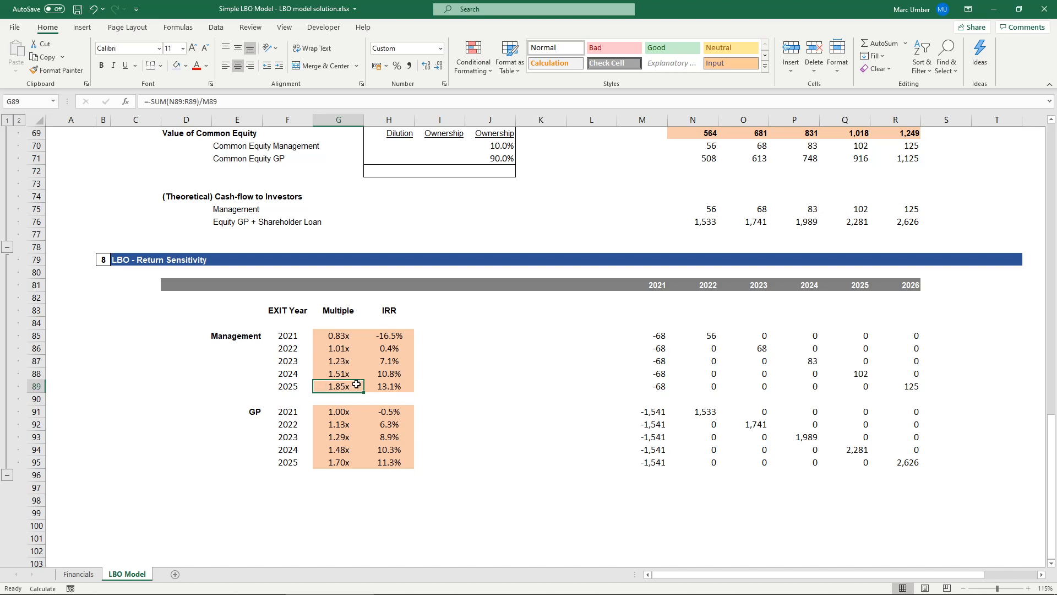
{"action": "left_click", "coordinate": [392, 387]}
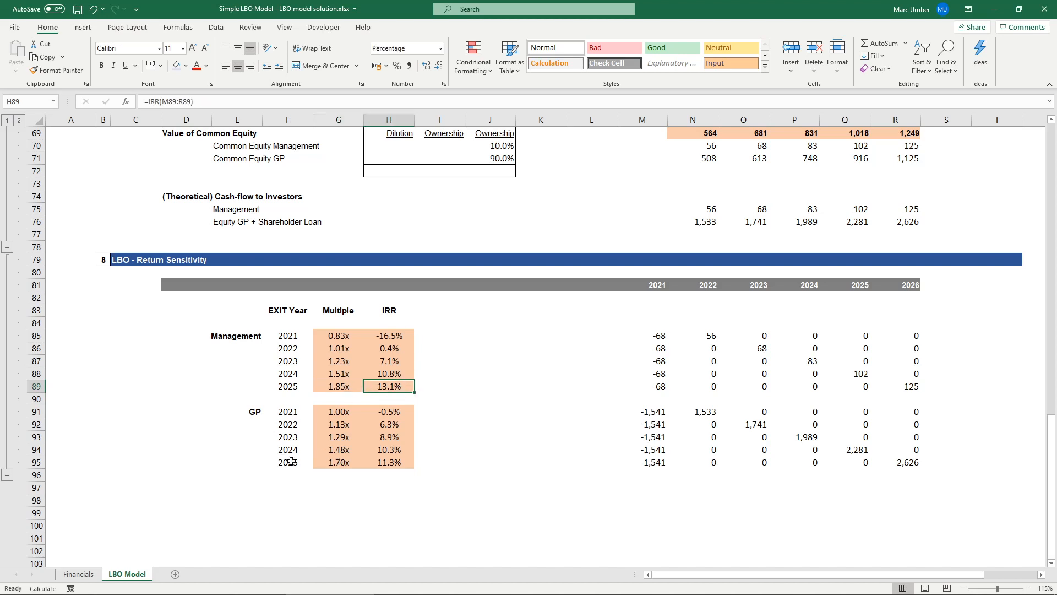
{"action": "left_click", "coordinate": [328, 462]}
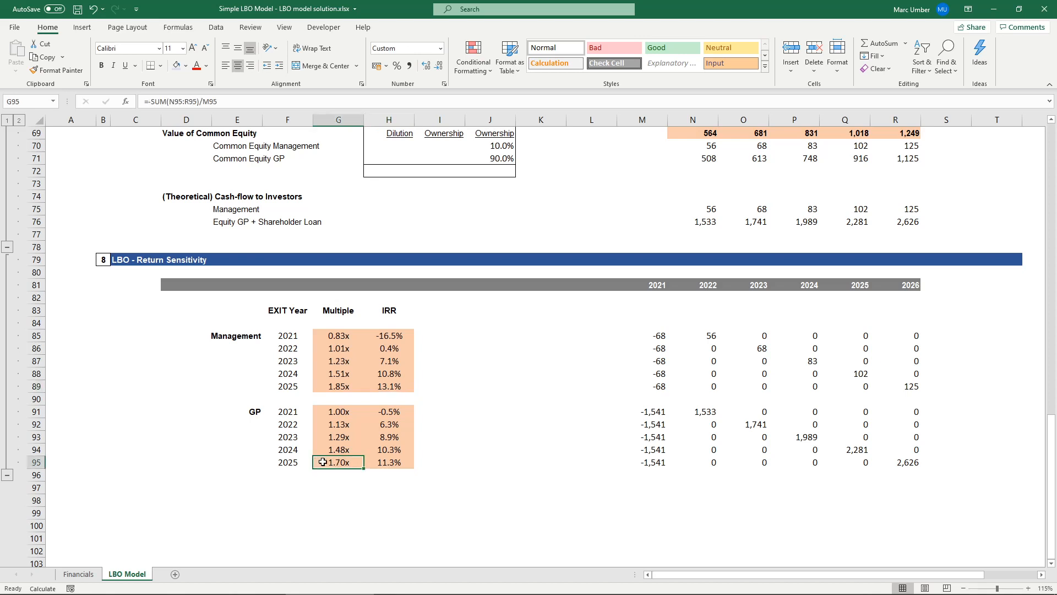
{"action": "left_click", "coordinate": [402, 460]}
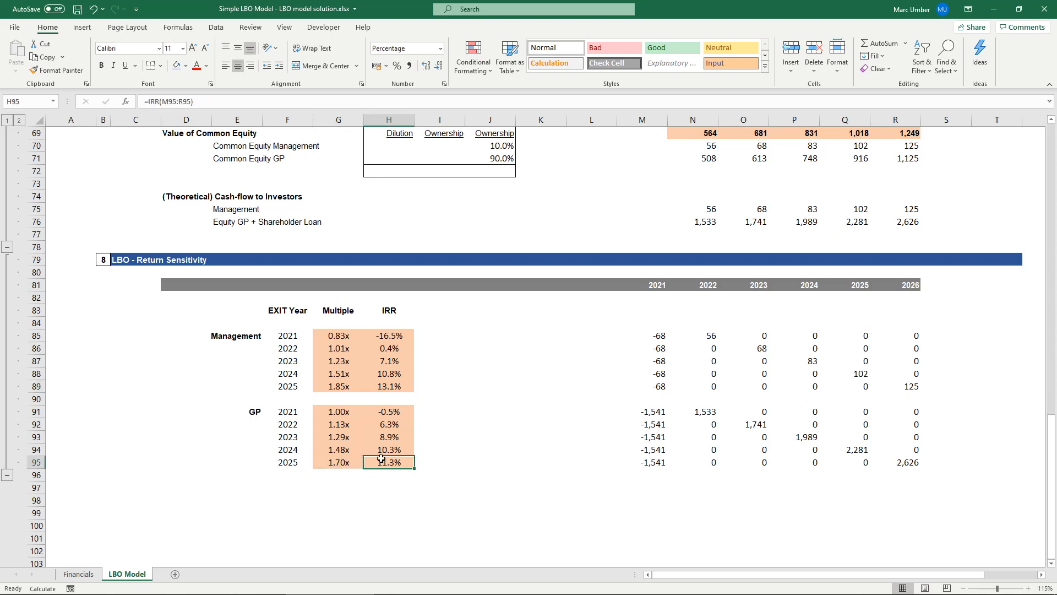
Review the sales growth, other operating expense growth and cost of sales assumptions in the Financials sheet's P&L.
{"action": "left_click", "coordinate": [82, 576]}
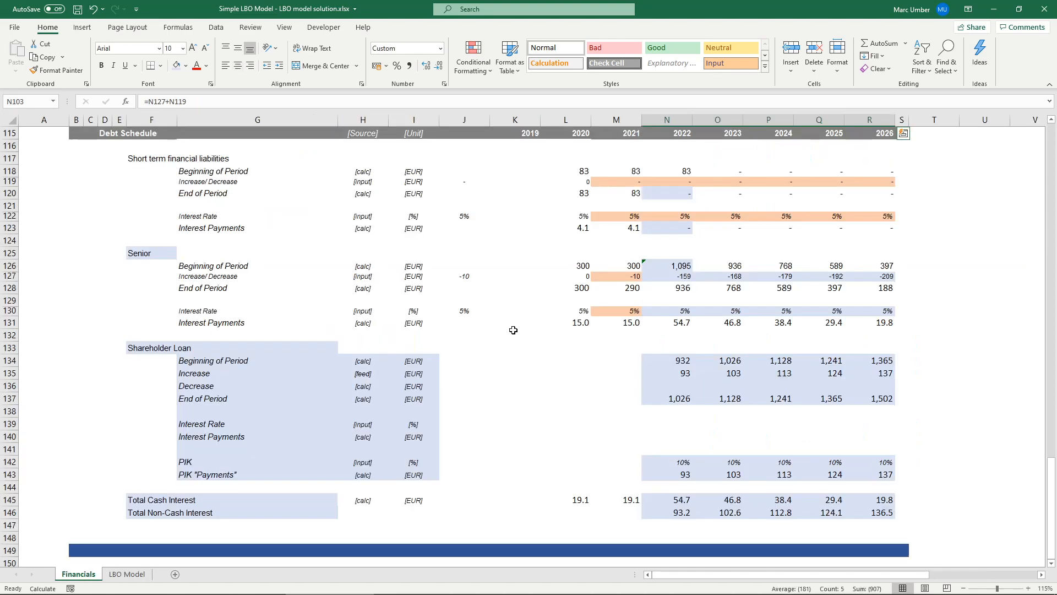
{"action": "left_click_drag", "start_coordinate": [1052, 482], "coordinate": [1052, 130]}
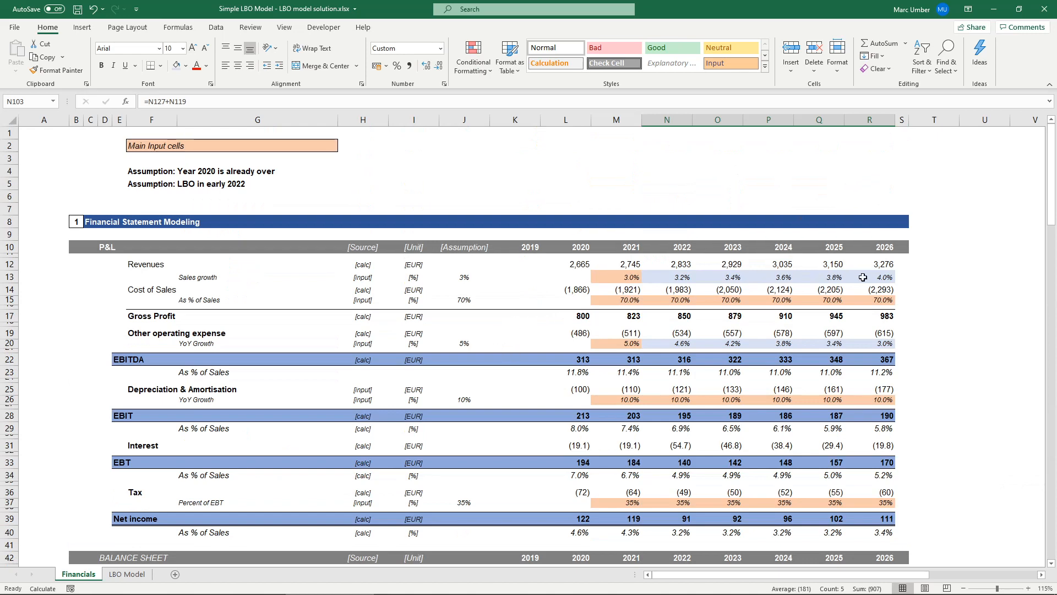
{"action": "left_click", "coordinate": [883, 276]}
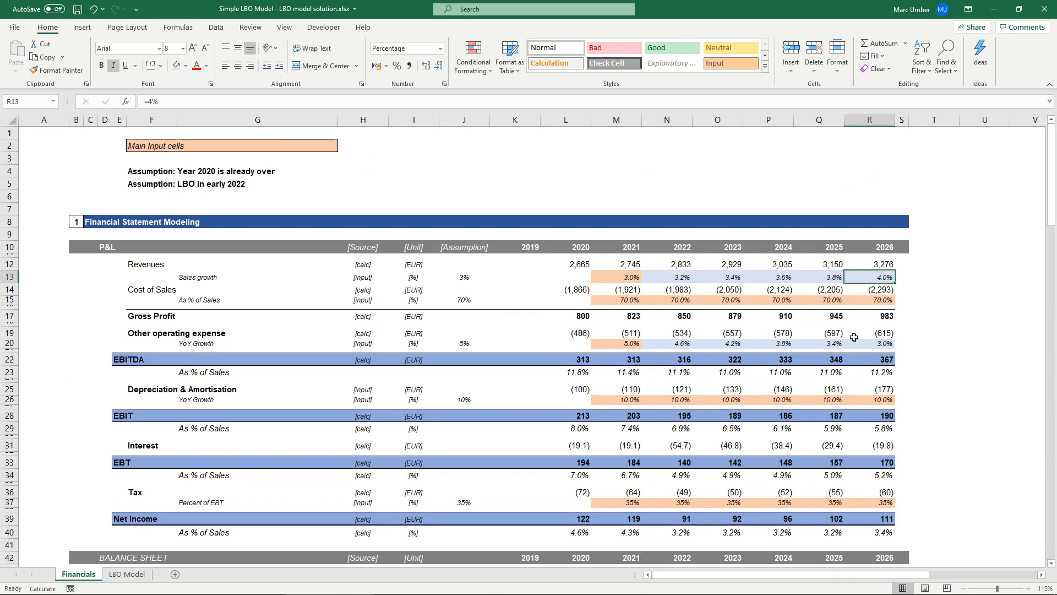
{"action": "left_click", "coordinate": [881, 344]}
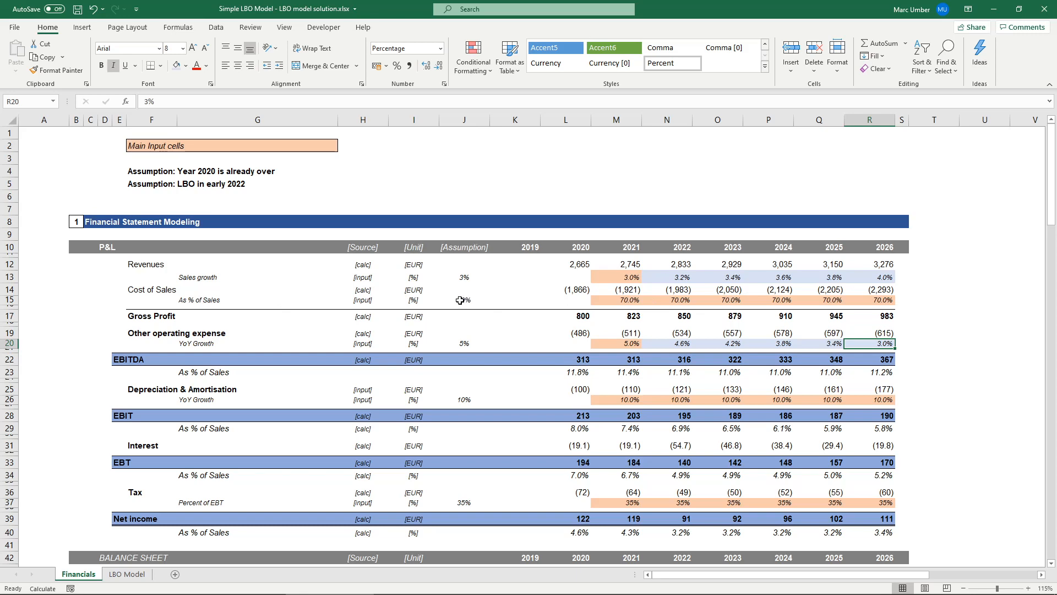
{"action": "left_click_drag", "start_coordinate": [134, 289], "coordinate": [211, 300]}
{"action": "left_click", "coordinate": [211, 301]}
{"action": "left_click_drag", "start_coordinate": [145, 292], "coordinate": [145, 298]}
{"action": "left_click", "coordinate": [145, 292]}
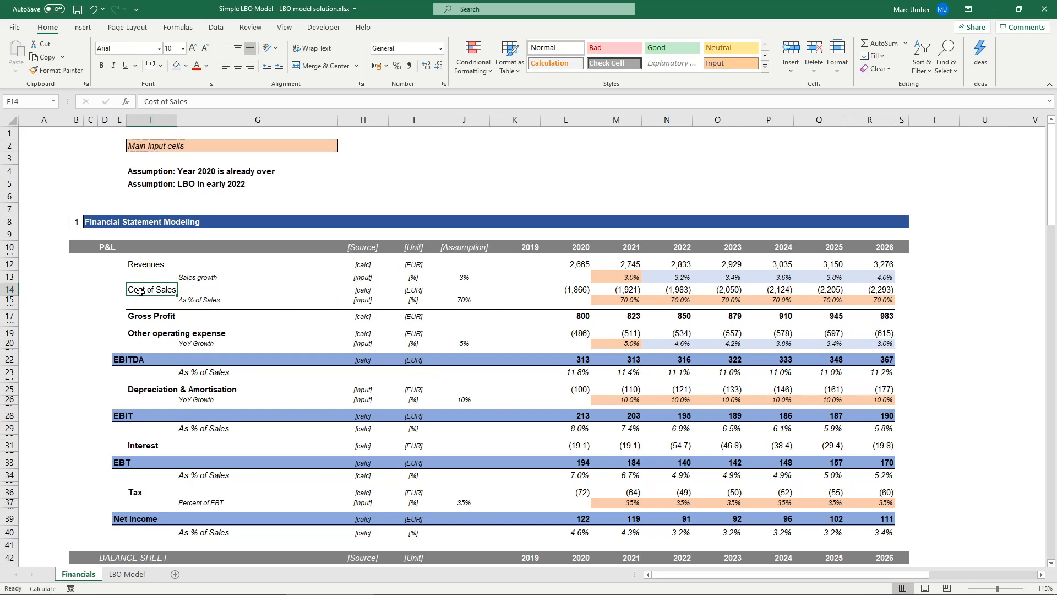
{"action": "left_click", "coordinate": [460, 299]}
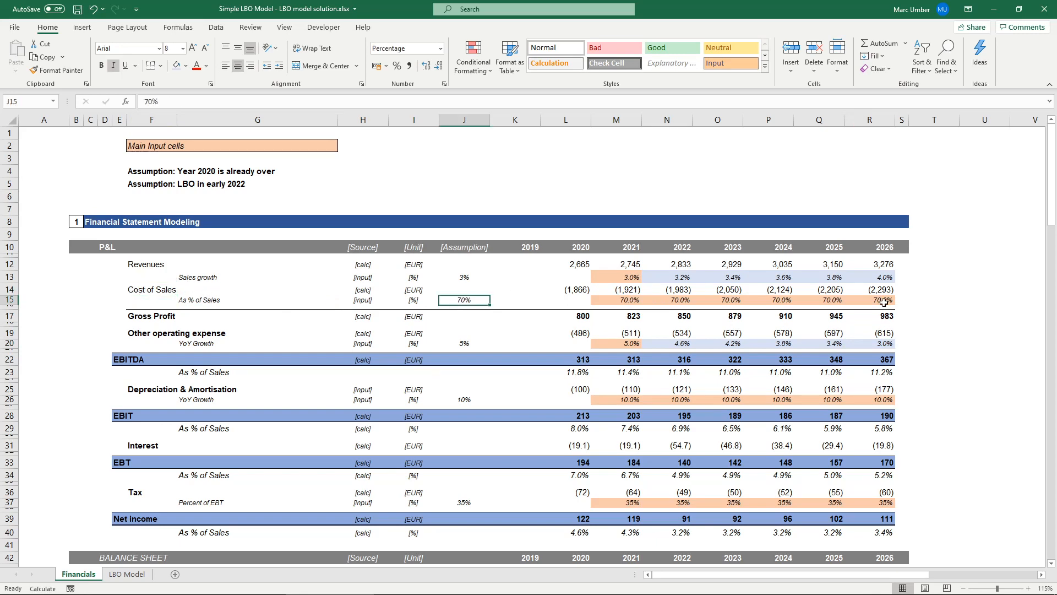
Set the 2026 cost of sales percentage in R15 to 60% and give it the formatting of the 2026 sales growth cell.
{"action": "left_click", "coordinate": [881, 300]}
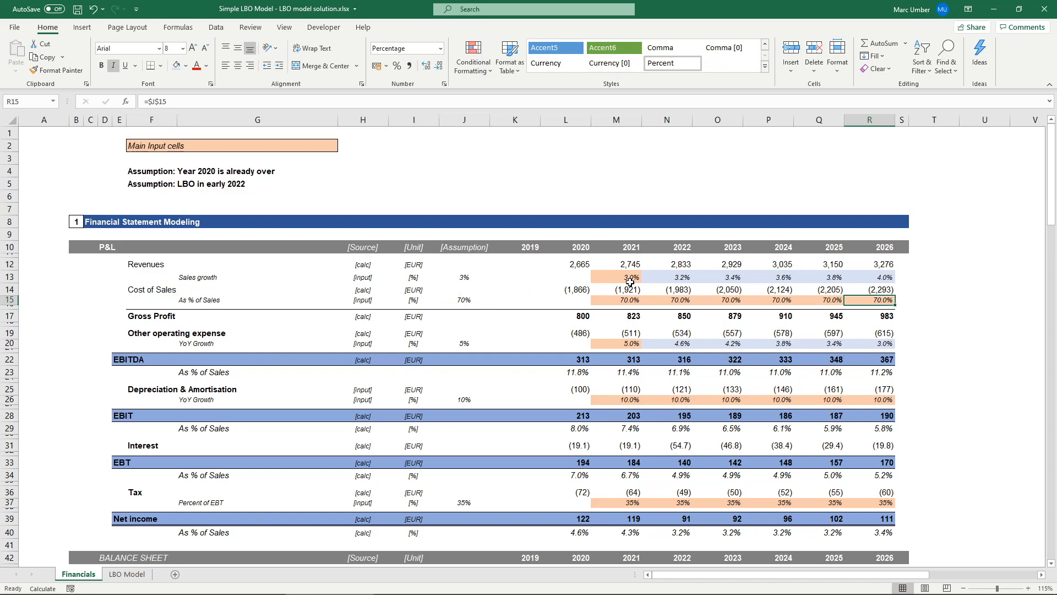
{"action": "type", "text": "60%"}
{"action": "key", "text": "ctrl+Return"}
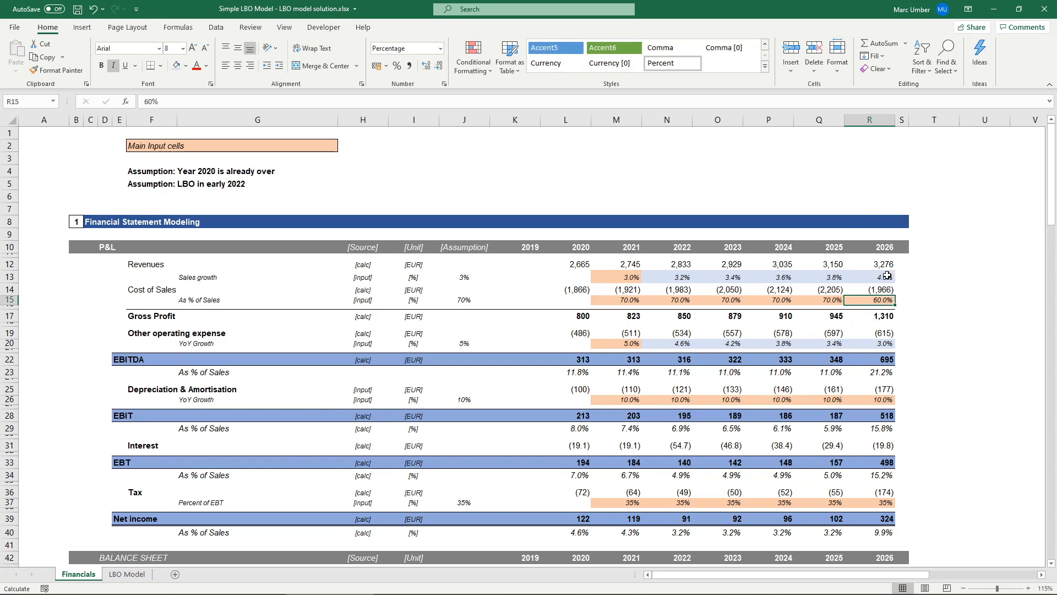
{"action": "left_click", "coordinate": [888, 276]}
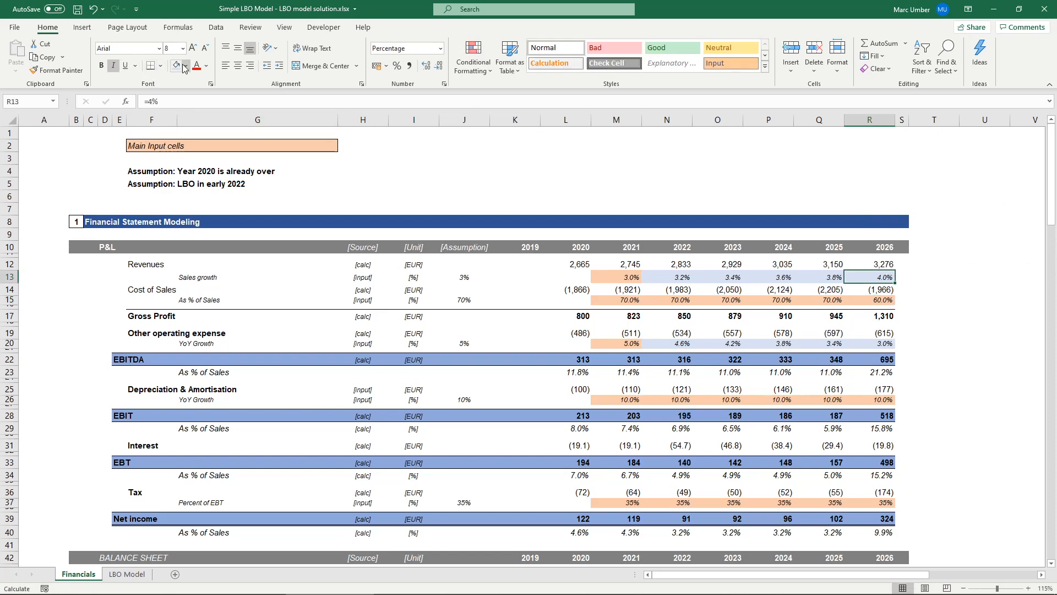
{"action": "left_click", "coordinate": [55, 70]}
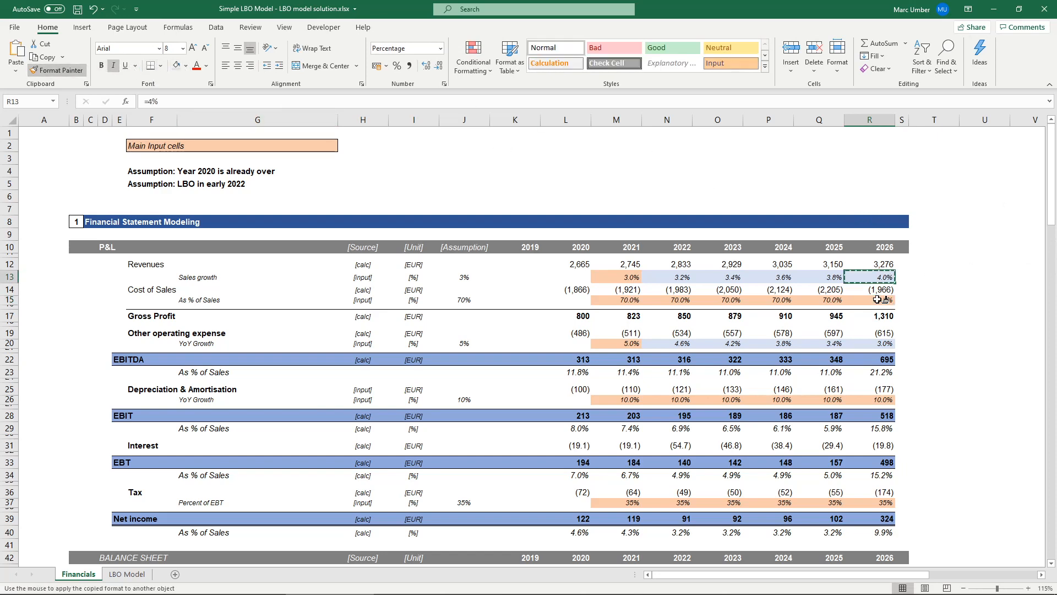
{"action": "left_click", "coordinate": [880, 300]}
Build the formula =M15+(R15-M15)/COUNT(M15:Q15) for the 2022 cost of sales percentage in N15.
{"action": "left_click", "coordinate": [655, 301]}
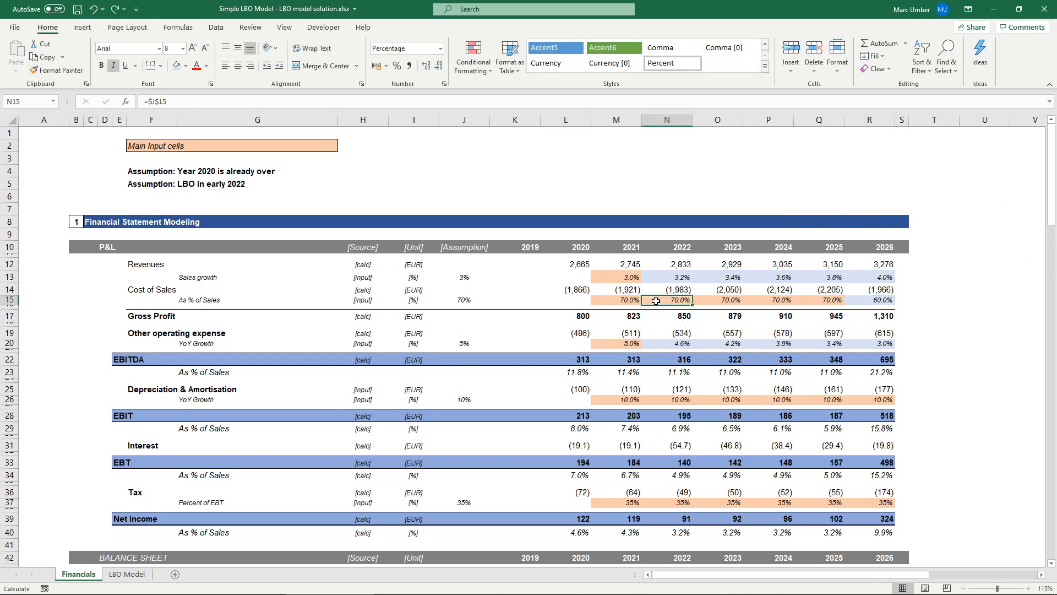
{"action": "type", "text": "="}
{"action": "key", "text": "Left"}
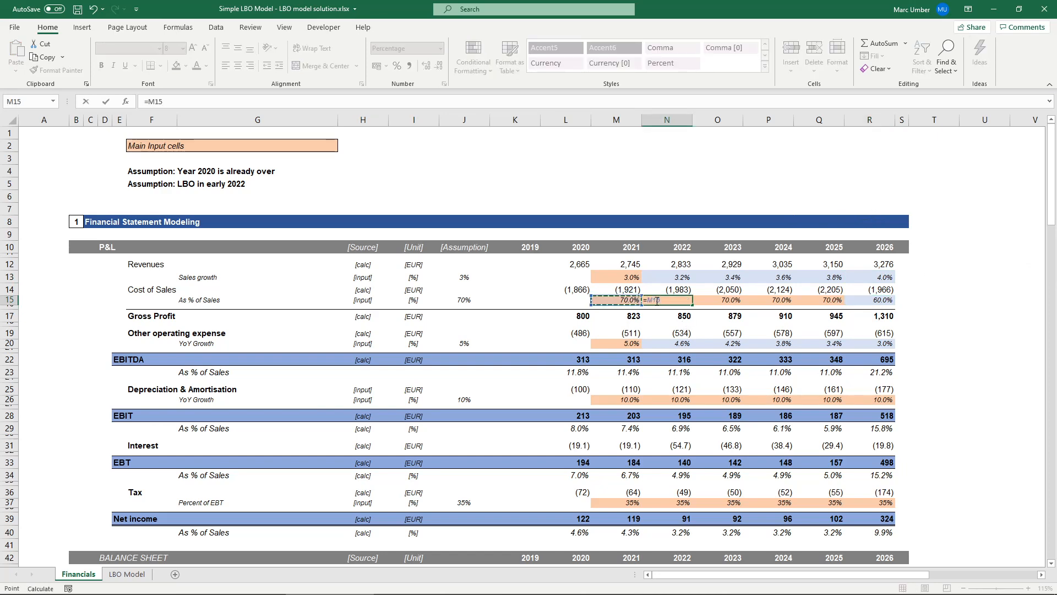
{"action": "type", "text": "+("}
{"action": "left_click", "coordinate": [867, 300]}
{"action": "type", "text": "-"}
{"action": "left_click", "coordinate": [610, 300]}
{"action": "type", "text": ")/COUNT("}
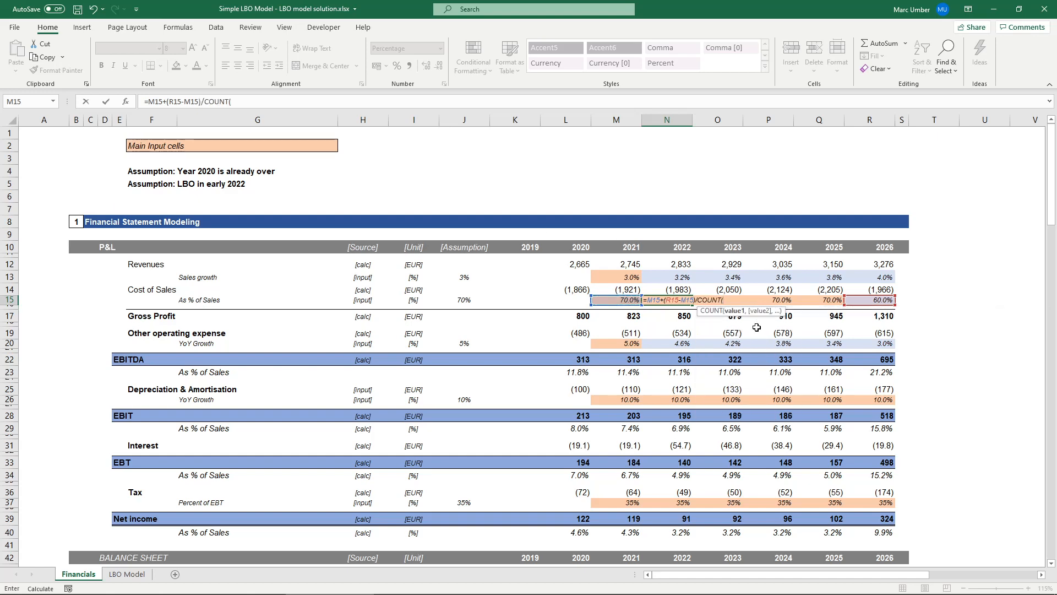
{"action": "left_click_drag", "start_coordinate": [611, 301], "coordinate": [821, 300]}
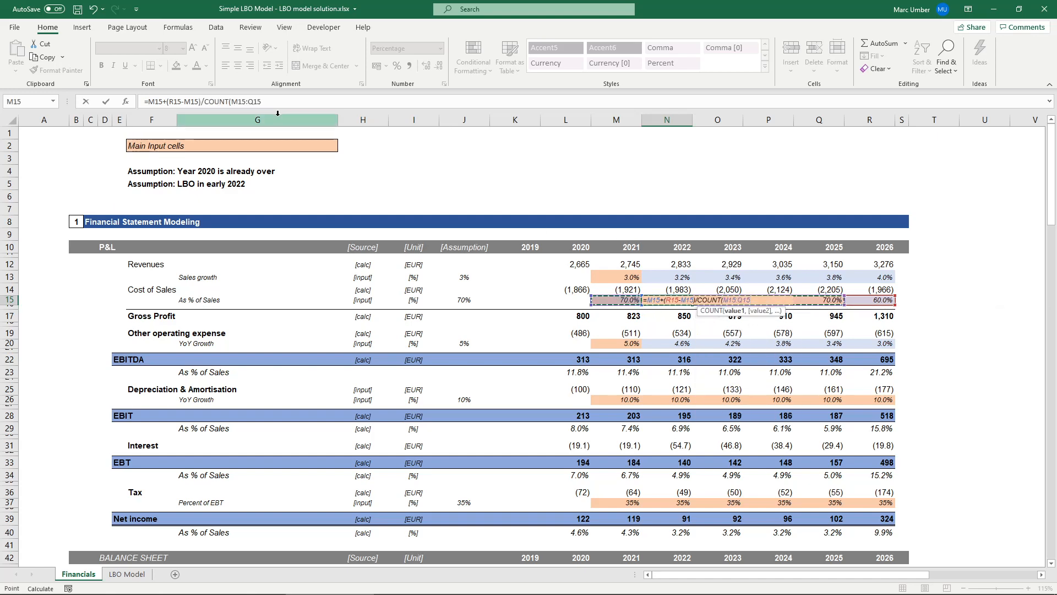
{"action": "left_click", "coordinate": [286, 103]}
{"action": "type", "text": ")"}
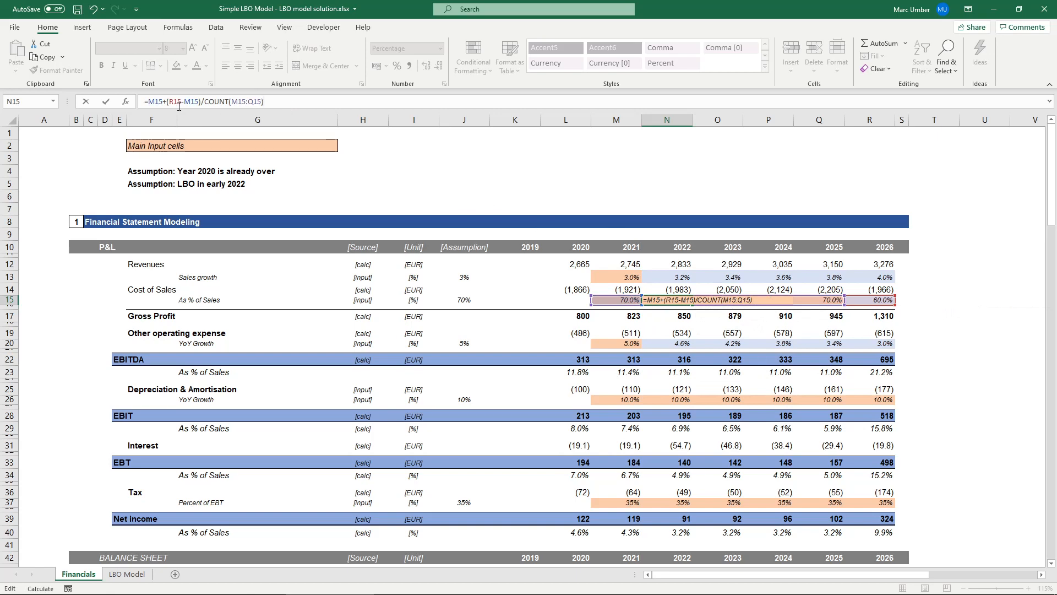
Make the references in the N15 formula absolute except the first one: =M15+($R$15-$M$15)/COUNT($M$15:$Q$15).
{"action": "left_click", "coordinate": [178, 103]}
{"action": "key", "text": "F4"}
{"action": "left_click", "coordinate": [200, 103]}
{"action": "key", "text": "F4"}
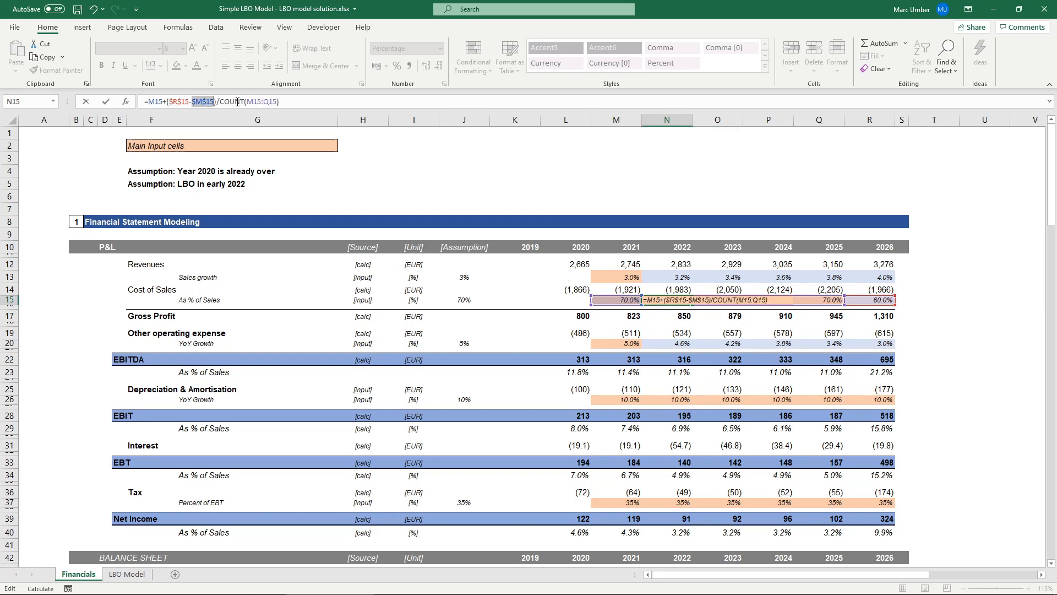
{"action": "left_click", "coordinate": [252, 101]}
{"action": "key", "text": "F4"}
{"action": "left_click", "coordinate": [279, 103]}
{"action": "key", "text": "F4"}
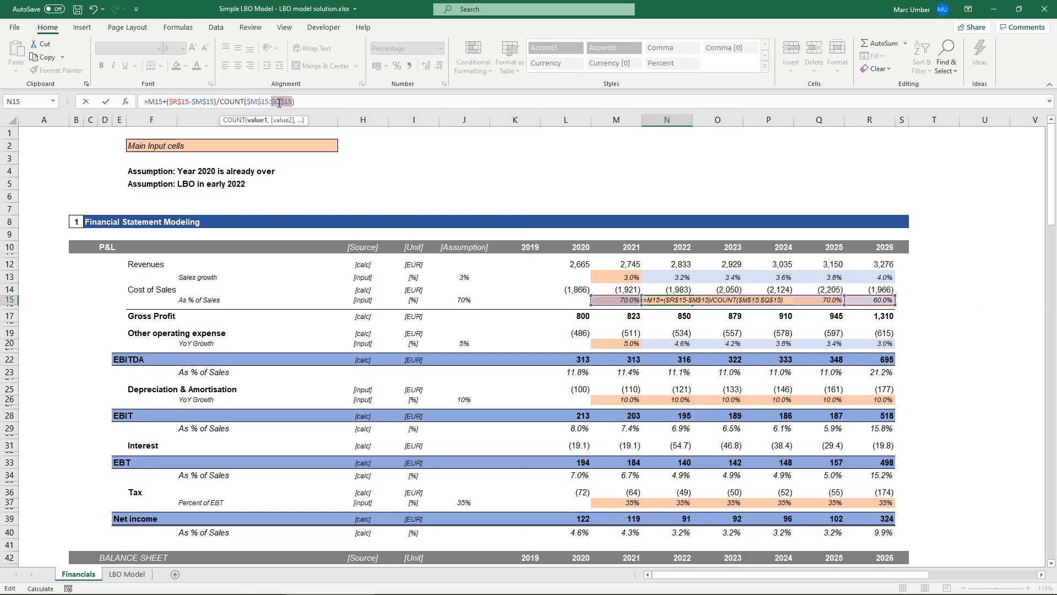
{"action": "key", "text": "Return"}
Fill the N15 cost of sales formula across to 2025 and shade N15:Q15 light blue.
{"action": "key", "text": "Up"}
{"action": "left_click_drag", "start_coordinate": [693, 305], "coordinate": [842, 303]}
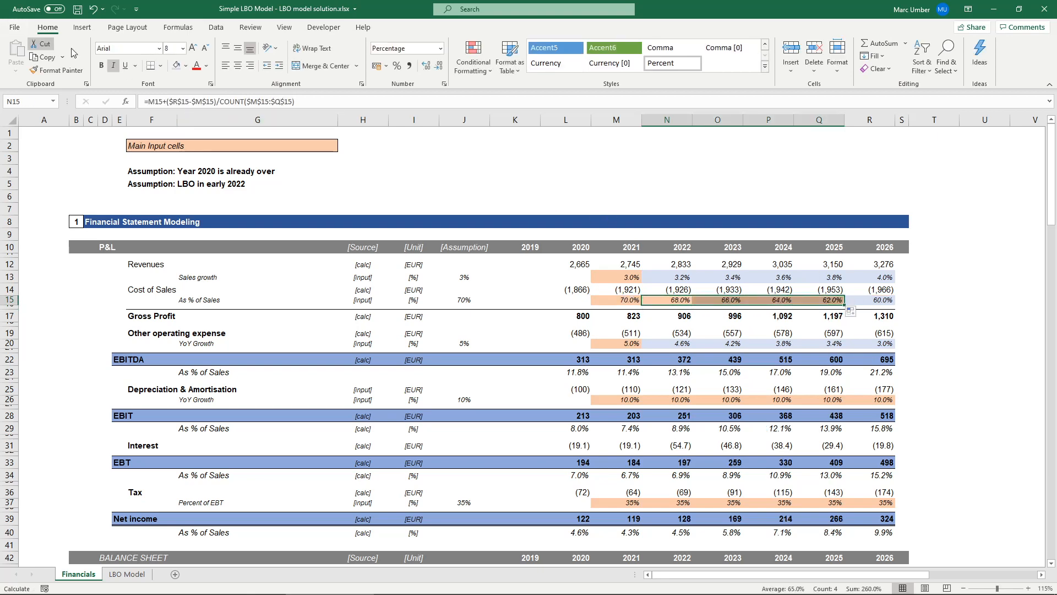
{"action": "left_click", "coordinate": [175, 65]}
{"action": "left_click", "coordinate": [659, 300]}
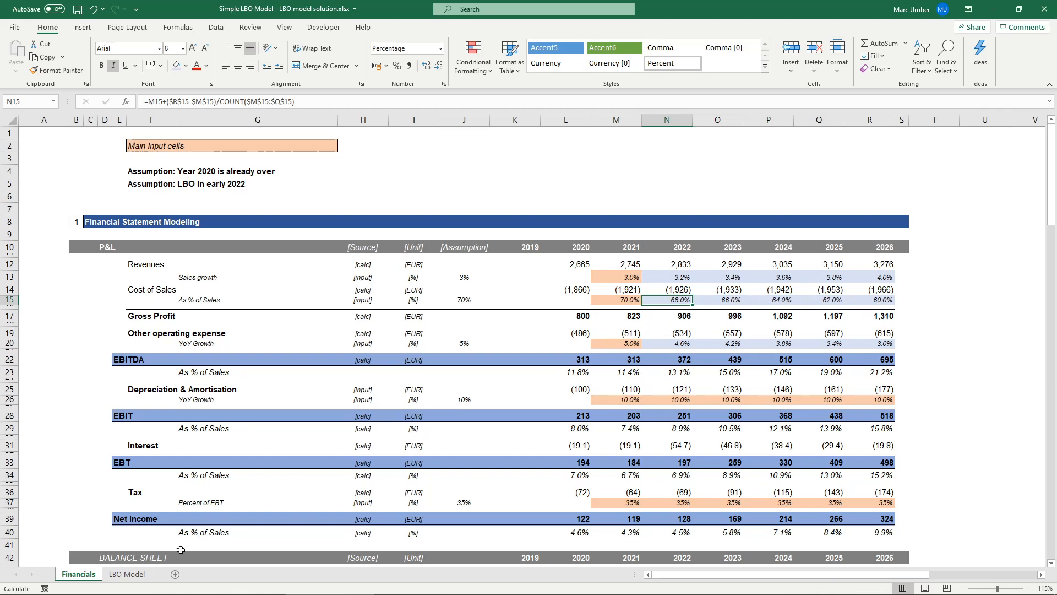
Review the updated Management and GP multiples and IRRs on the LBO Model sheet, focusing on the 2024 exit.
{"action": "left_click", "coordinate": [145, 575]}
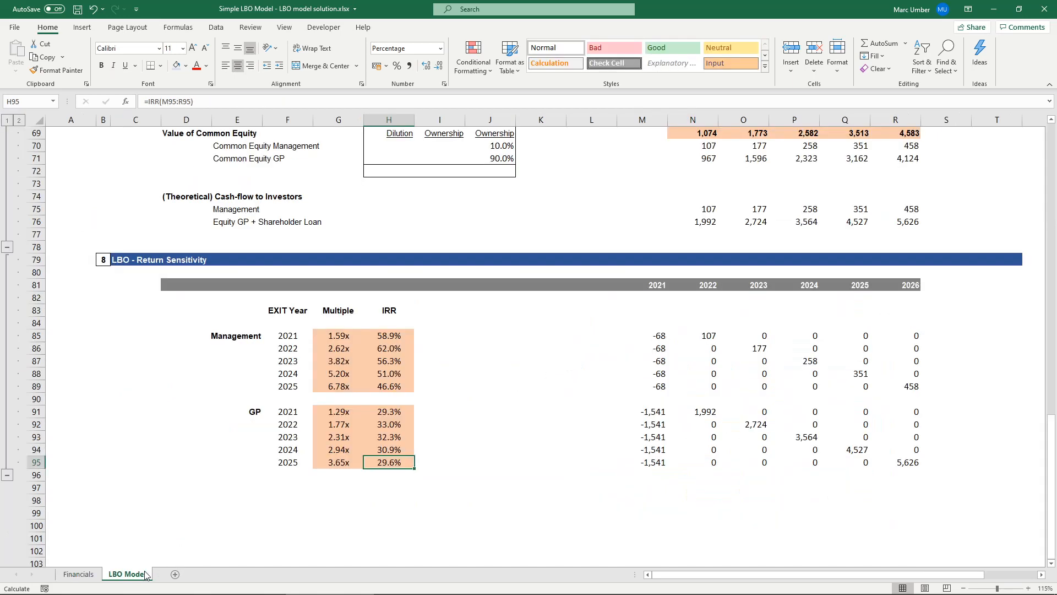
{"action": "left_click", "coordinate": [326, 335]}
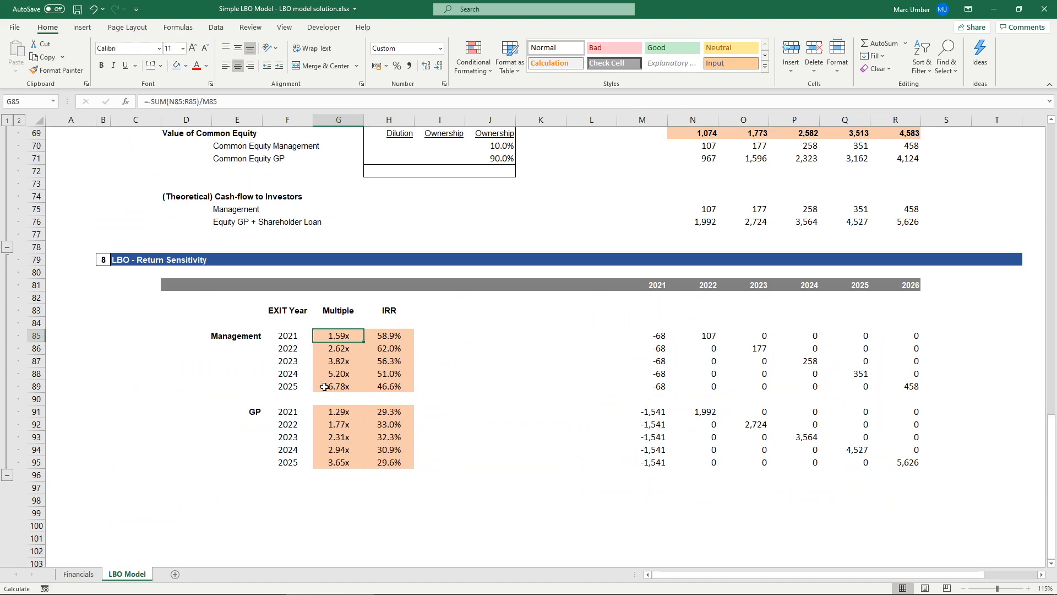
{"action": "left_click", "coordinate": [285, 361]}
{"action": "left_click", "coordinate": [287, 372]}
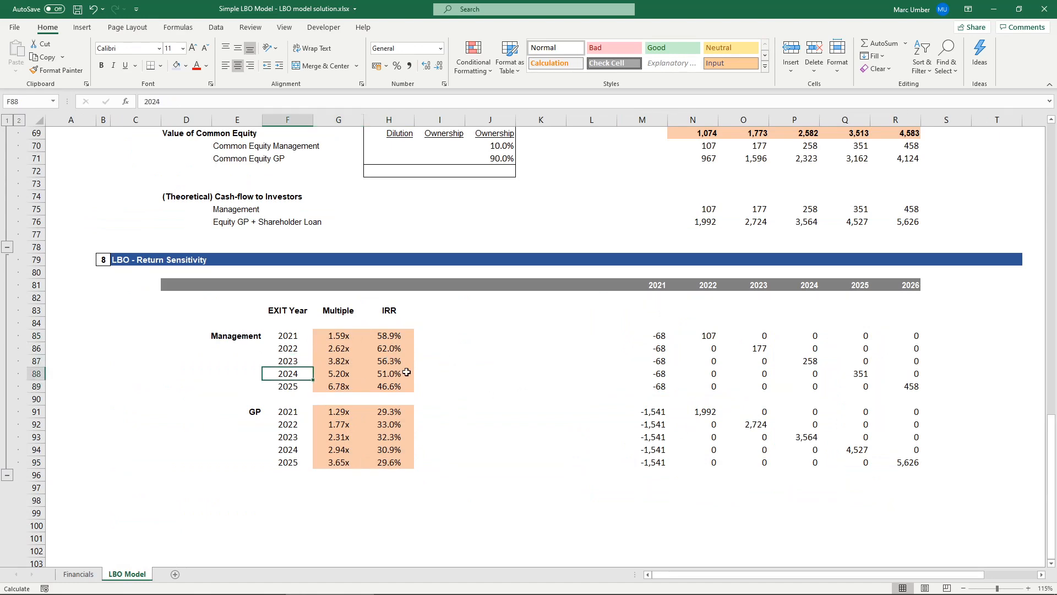
{"action": "left_click", "coordinate": [322, 373]}
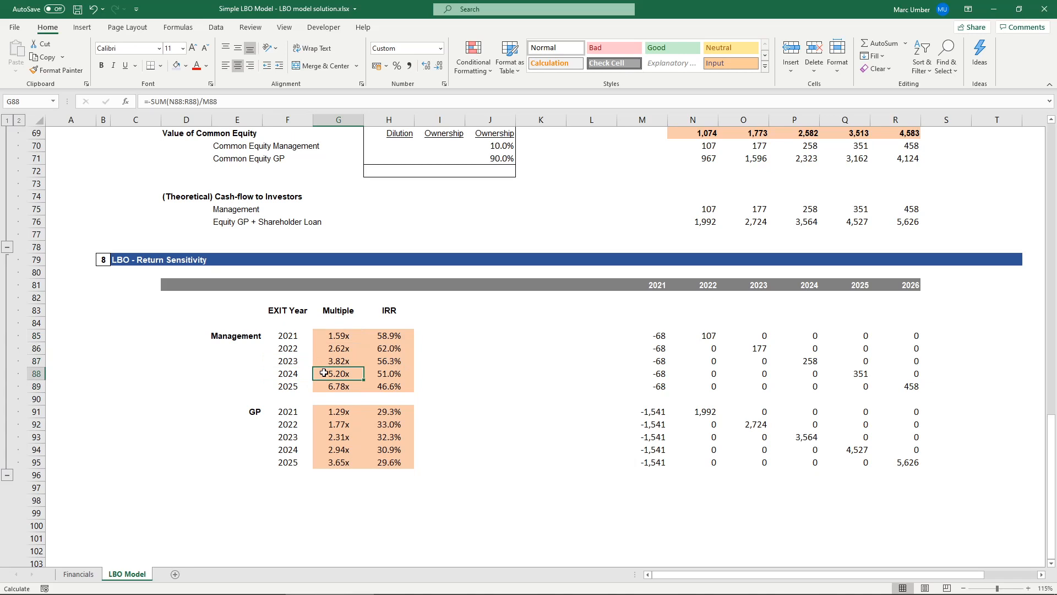
{"action": "left_click", "coordinate": [390, 376]}
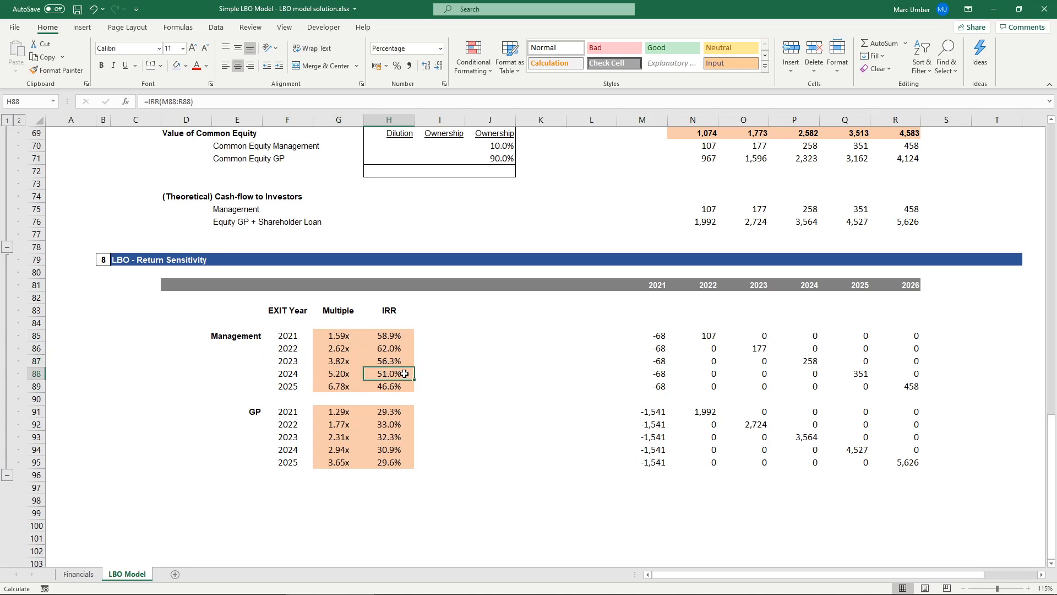
{"action": "left_click", "coordinate": [288, 449]}
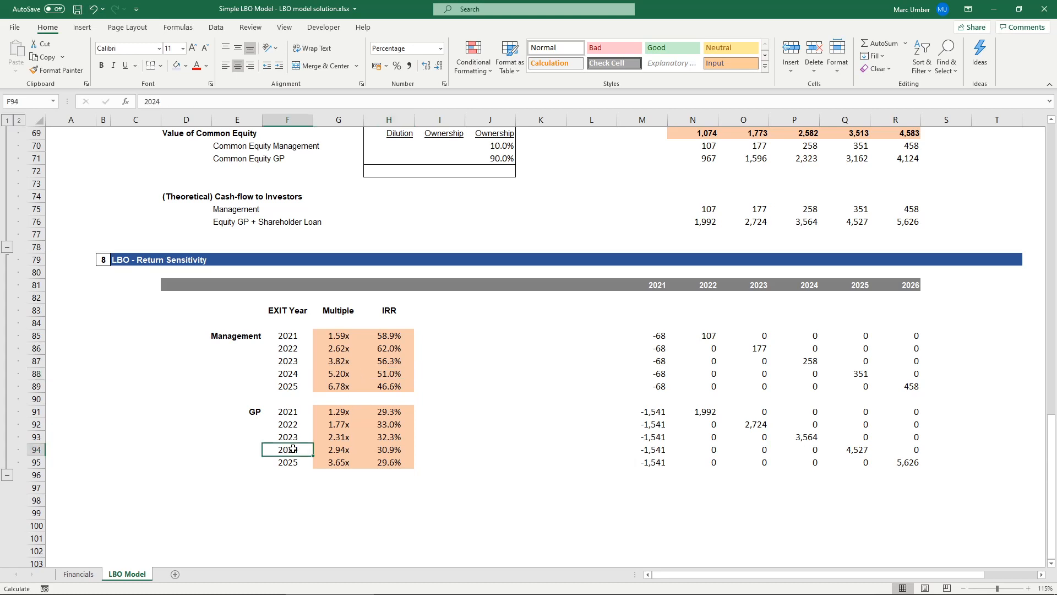
{"action": "left_click_drag", "start_coordinate": [289, 449], "coordinate": [380, 450]}
{"action": "left_click", "coordinate": [326, 449]}
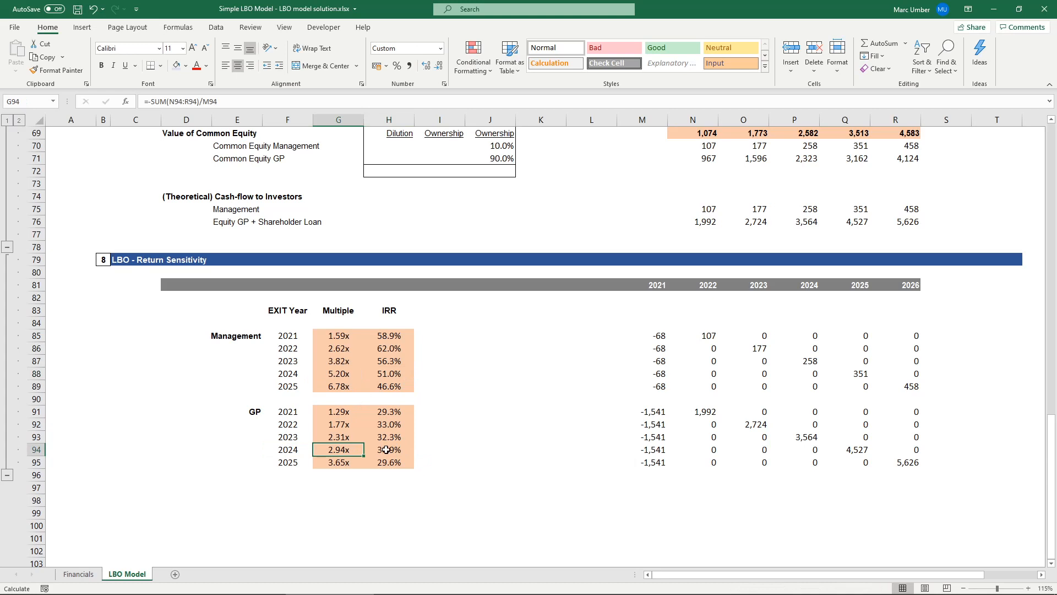
{"action": "left_click", "coordinate": [404, 450]}
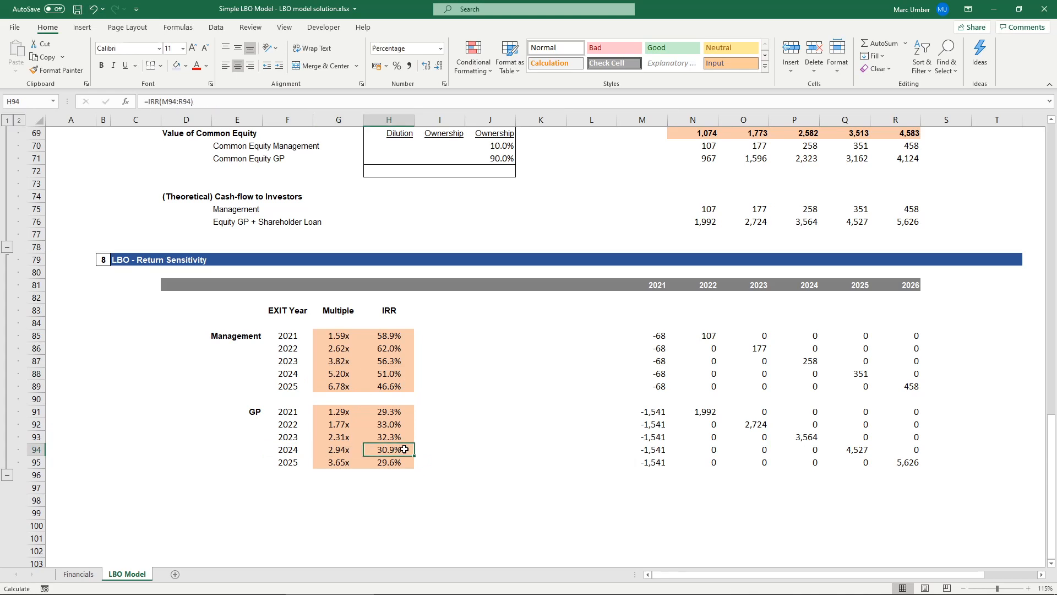
Compare the full Management and GP blocks of multiples and IRRs across all exit years.
{"action": "left_click", "coordinate": [322, 336]}
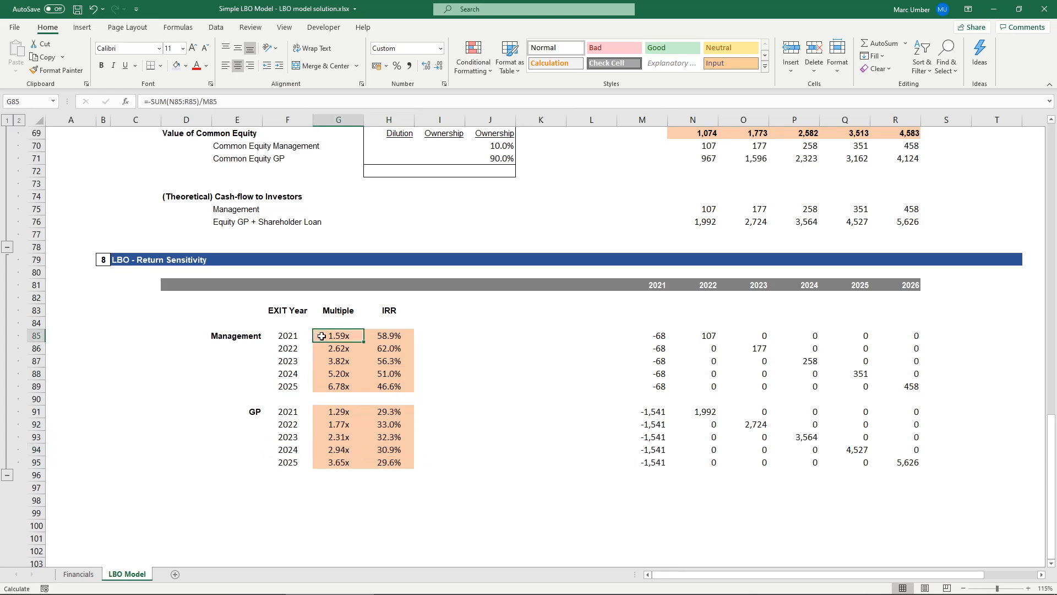
{"action": "left_click_drag", "start_coordinate": [323, 336], "coordinate": [385, 386]}
{"action": "left_click_drag", "start_coordinate": [333, 411], "coordinate": [389, 462]}
{"action": "left_click", "coordinate": [322, 336]}
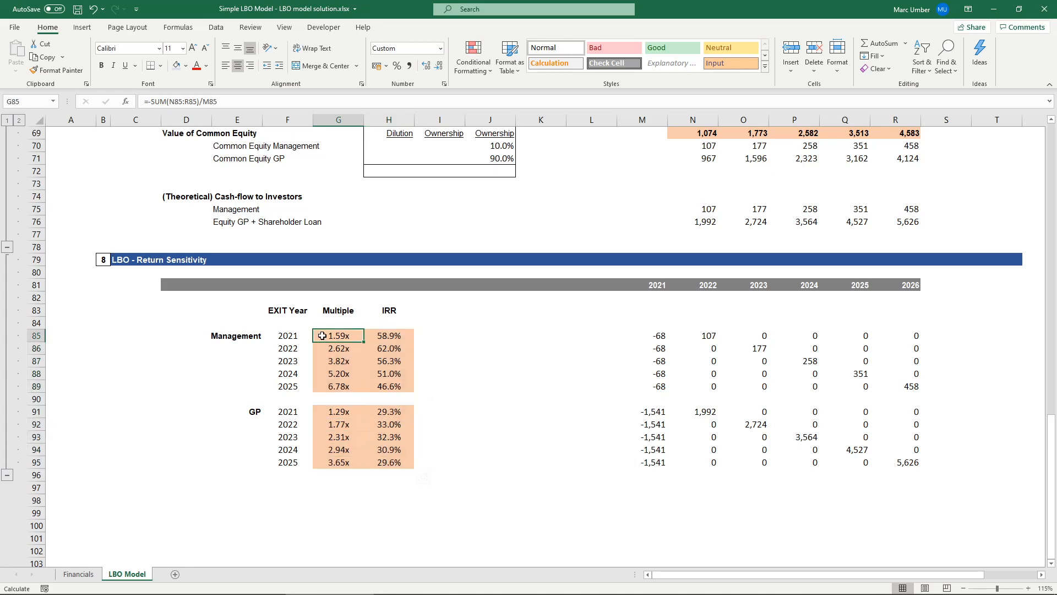